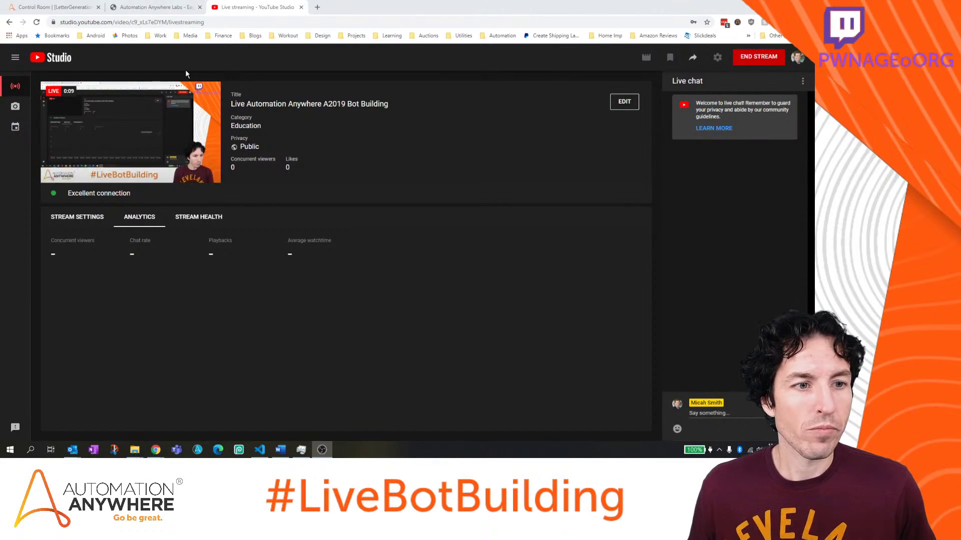
Close the YouTube Studio tab so the LetterGenerationBot flow in Control Room is back in view
{"action": "middle_click", "coordinate": [269, 10]}
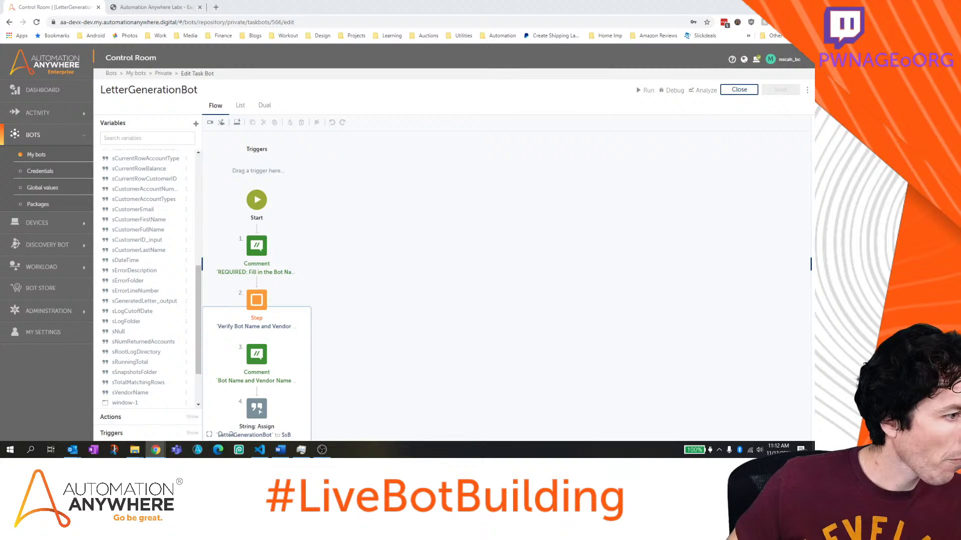
Load linkedin.com/feed in a new browser tab beside Control Room
{"action": "left_click", "coordinate": [217, 8]}
{"action": "type", "text": "linkedin.com"}
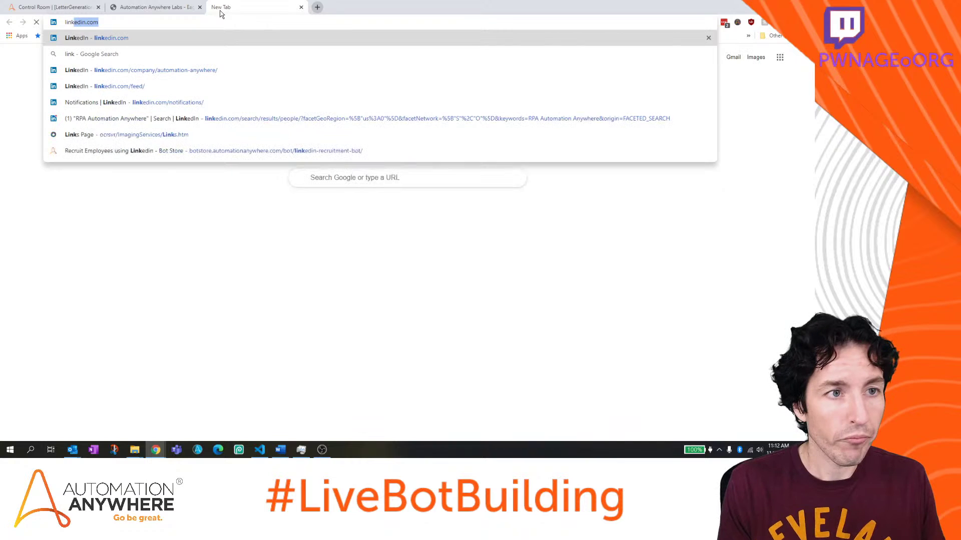
{"action": "key", "text": "Return"}
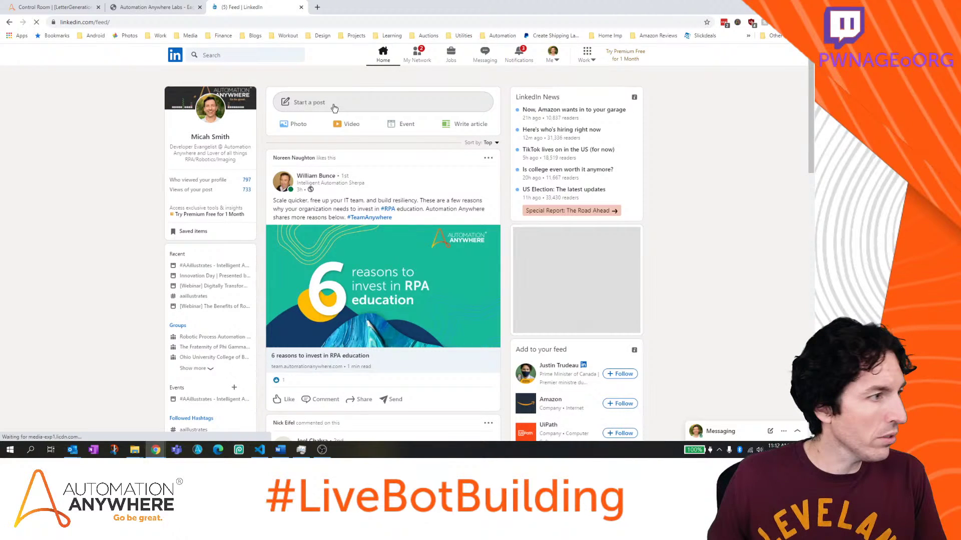
{"action": "scroll", "coordinate": [334, 108], "scroll_direction": "down", "scroll_amount": 1}
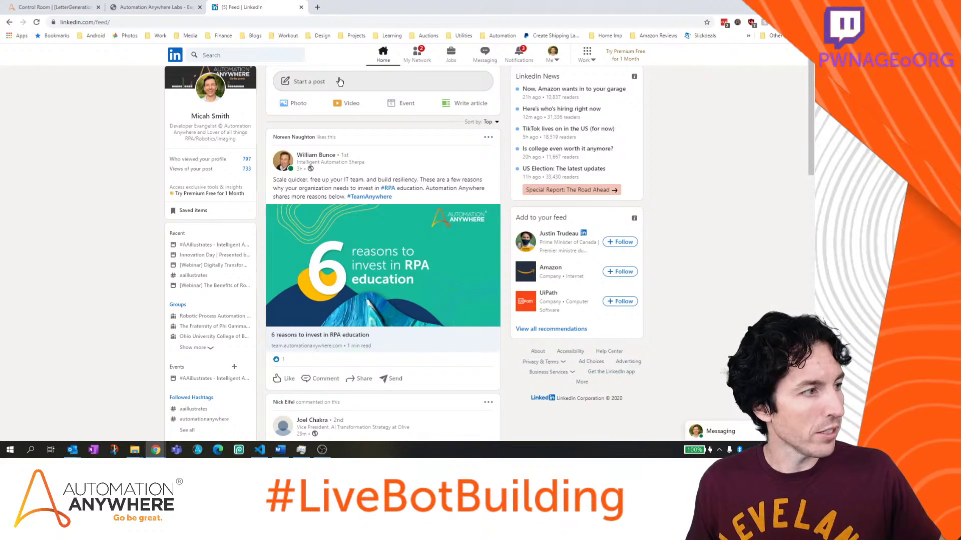
{"action": "left_click", "coordinate": [315, 82]}
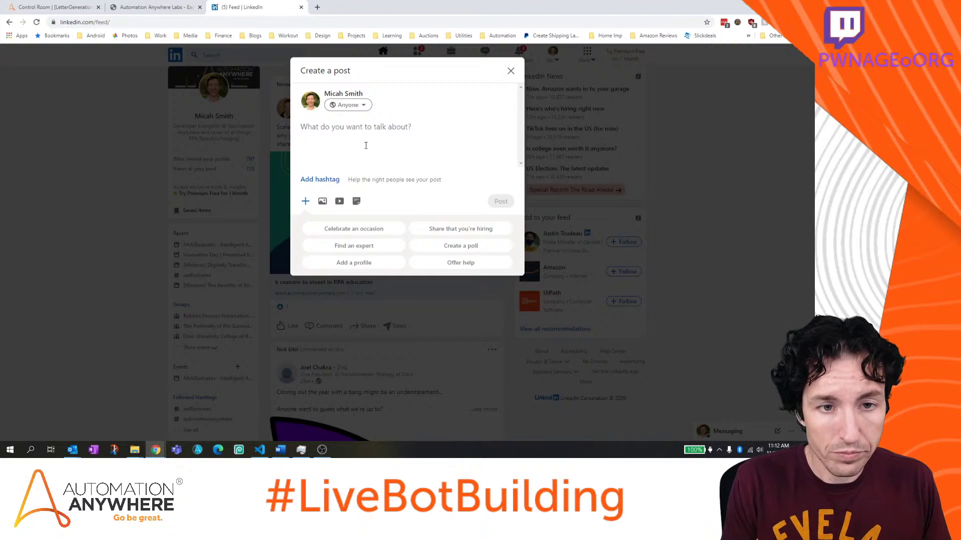
{"action": "type", "text": "Come "}
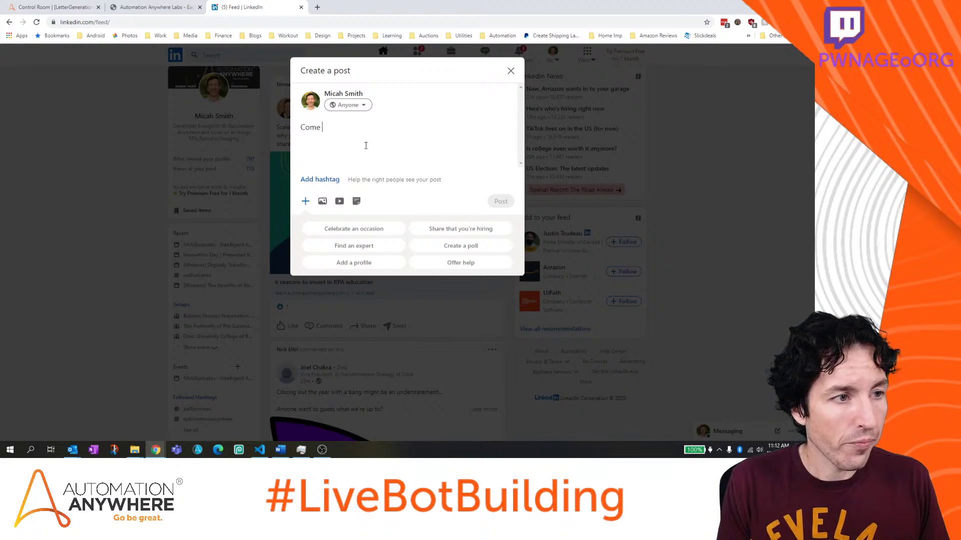
{"action": "type", "text": "hang out - Liv"}
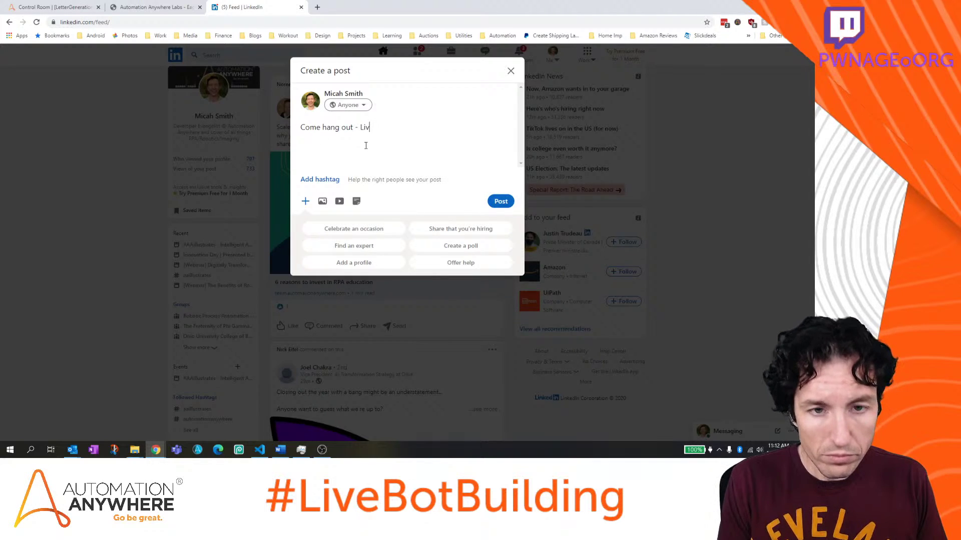
{"action": "type", "text": "ive bot bu"}
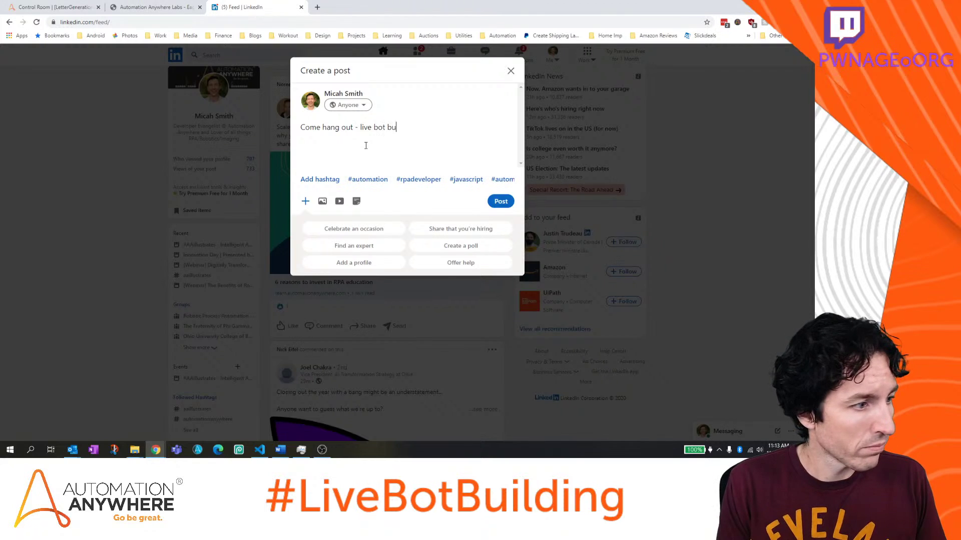
{"action": "type", "text": "ilding again today"}
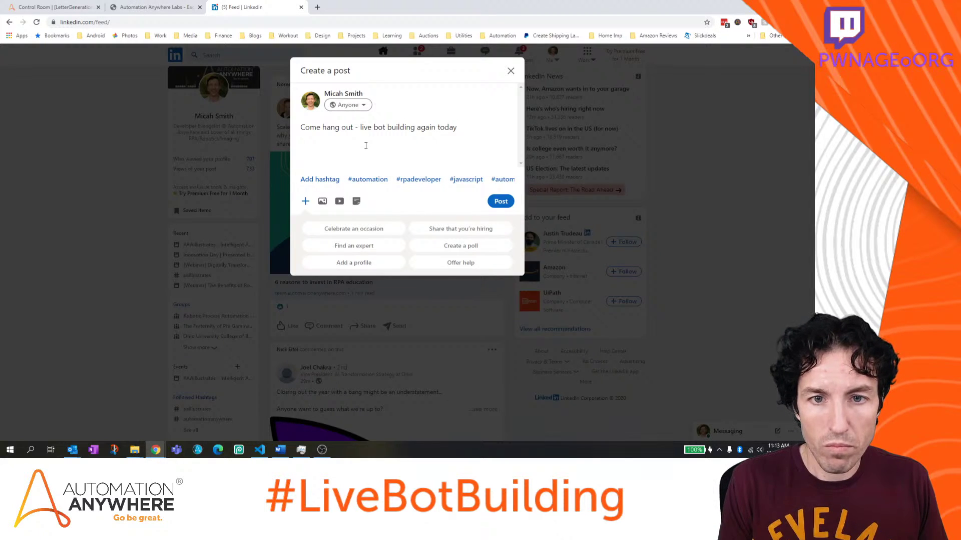
{"action": "type", "text": " on Youtube"}
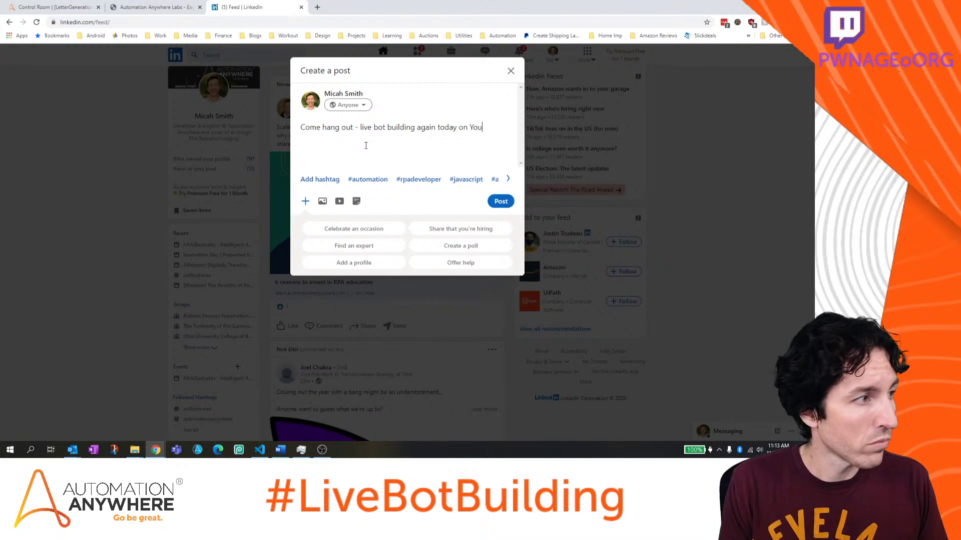
{"action": "key", "text": "BackSpace"}
{"action": "key", "text": "BackSpace"}
{"action": "key", "text": "BackSpace"}
{"action": "key", "text": "BackSpace"}
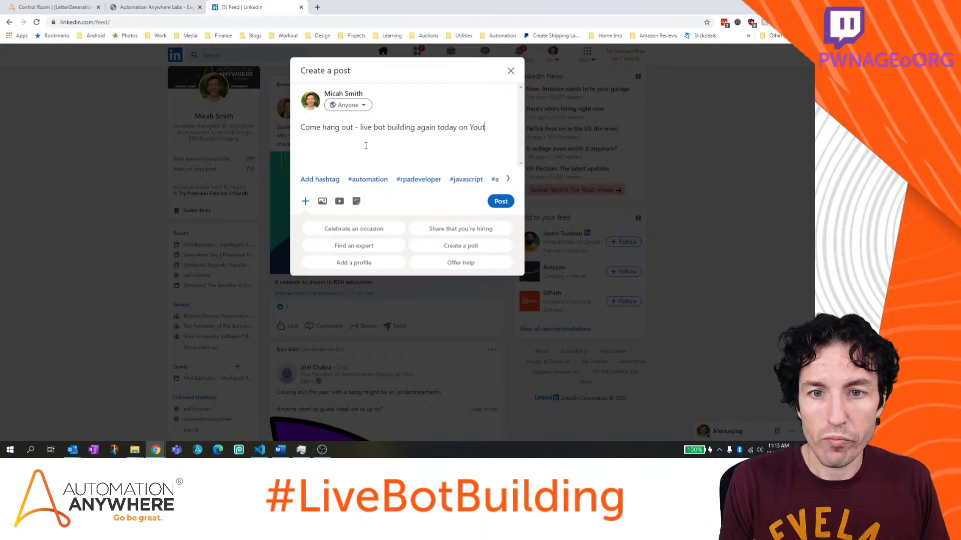
{"action": "type", "text": "be this time!"}
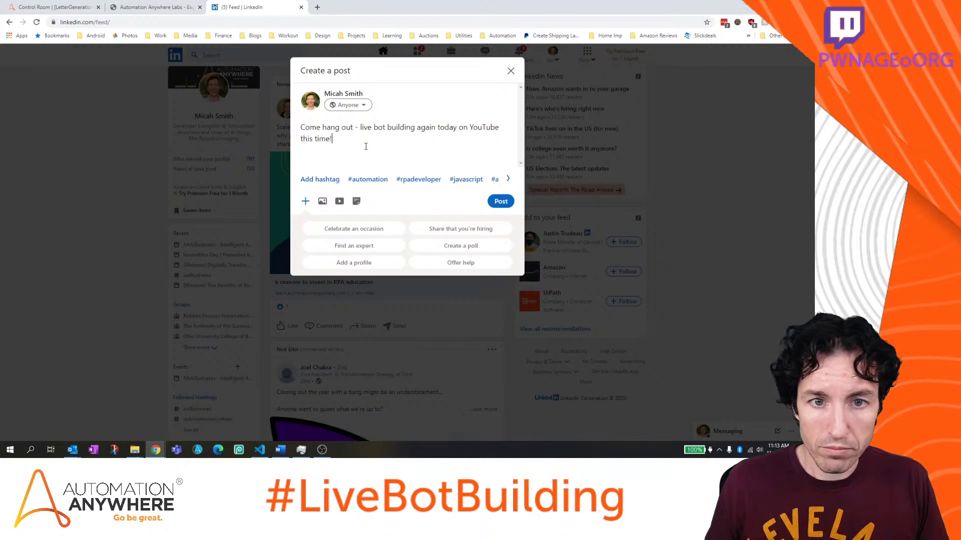
{"action": "left_click", "coordinate": [373, 127]}
{"action": "type", "text": "@Au"}
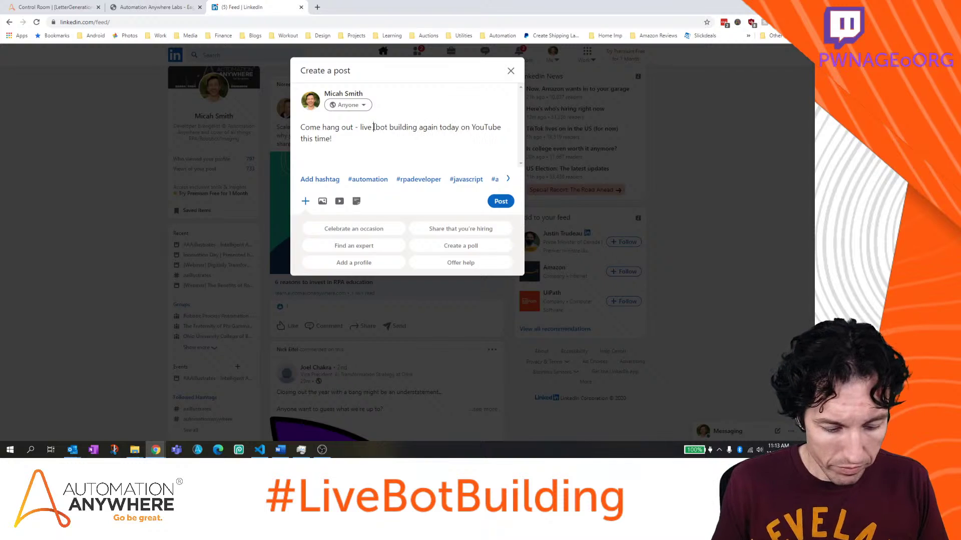
{"action": "type", "text": "tomationAnywhere"}
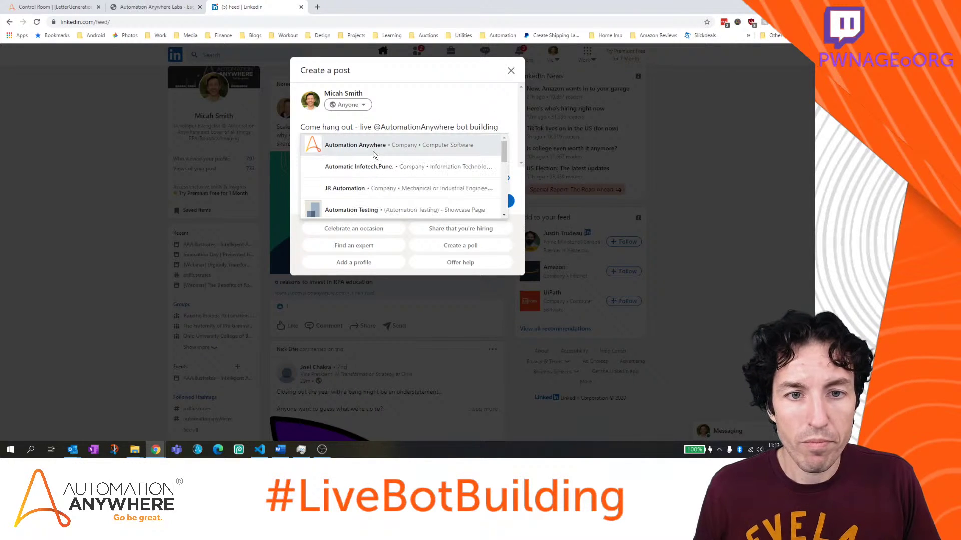
{"action": "left_click", "coordinate": [374, 148]}
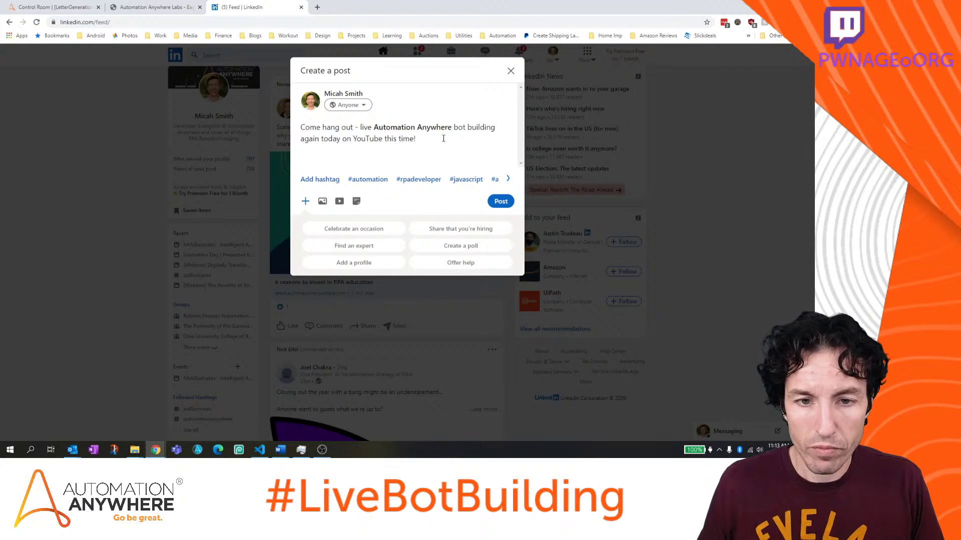
Paste the YouTube stream link below the text, then add hashtags #rpadeveloper and #AutomationAnywhere
{"action": "key", "text": "Return"}
{"action": "key", "text": "Return"}
{"action": "type", "text": "https://youtu.be/c9_xLs7eDYM"}
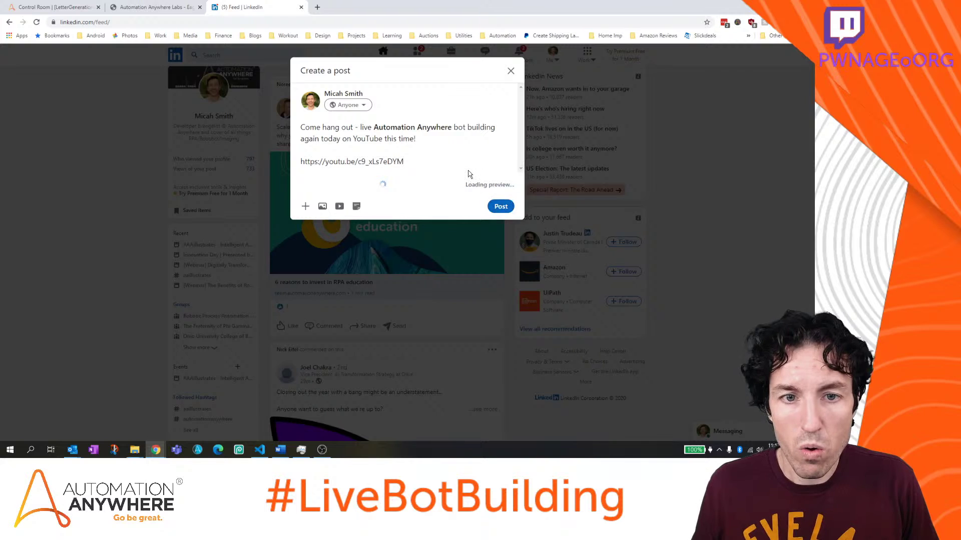
{"action": "key", "text": "Return"}
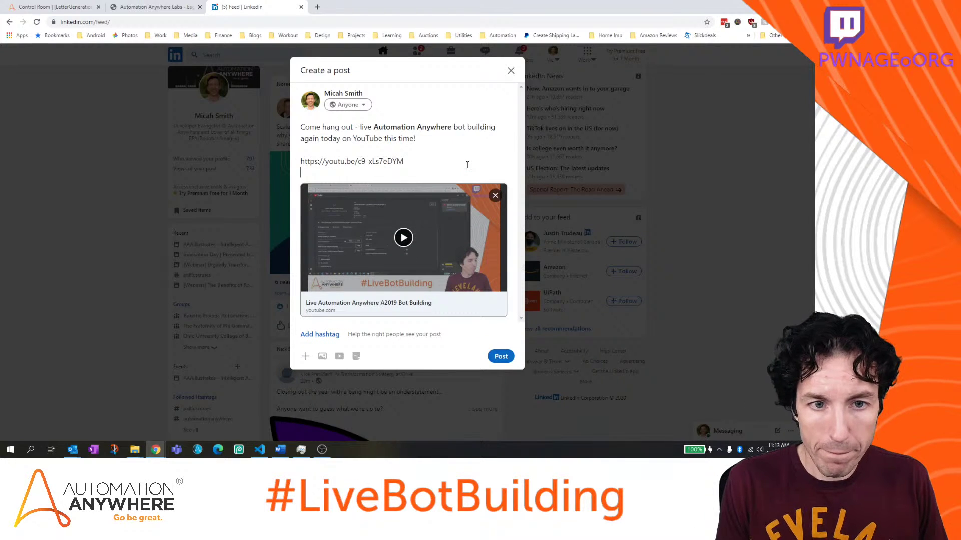
{"action": "key", "text": "Return"}
{"action": "type", "text": "#RPA"}
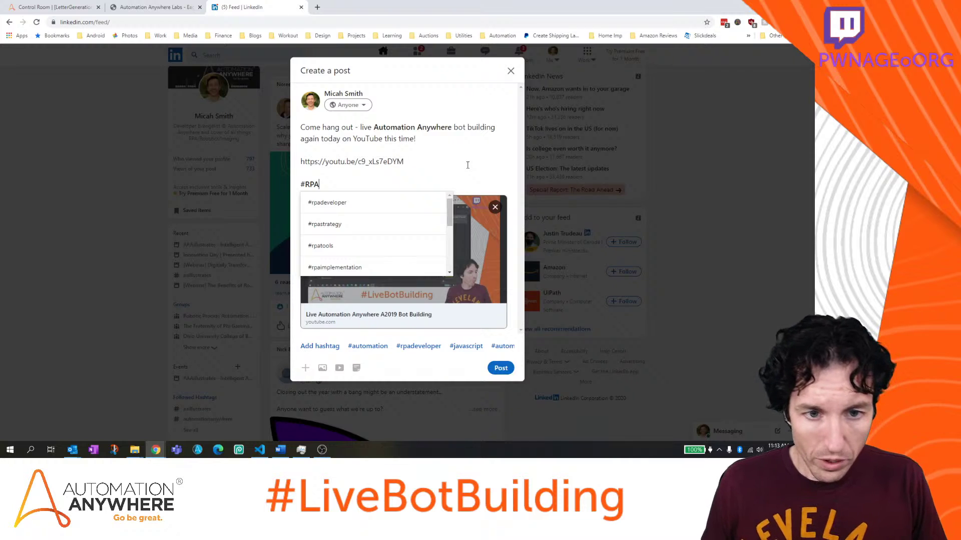
{"action": "left_click", "coordinate": [358, 203]}
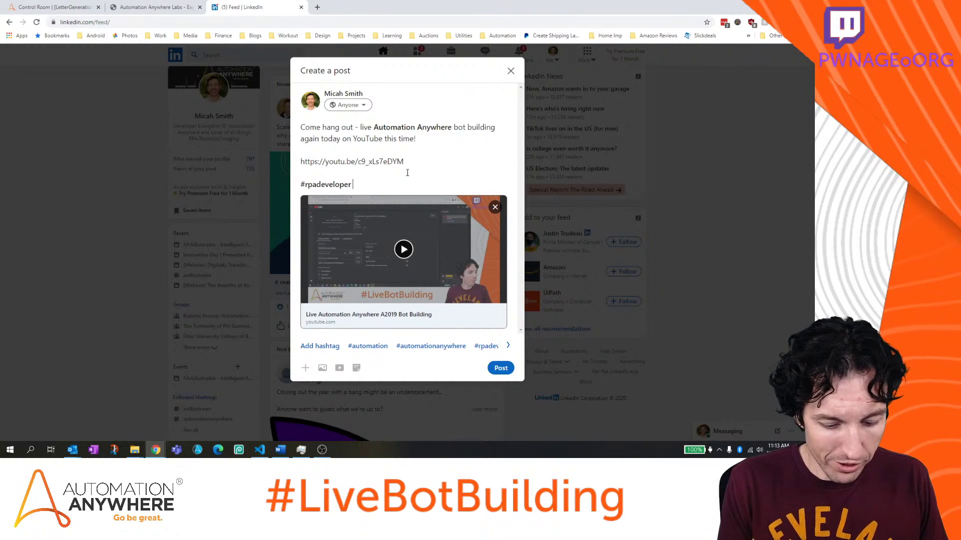
{"action": "type", "text": "#"}
{"action": "type", "text": "Automati"}
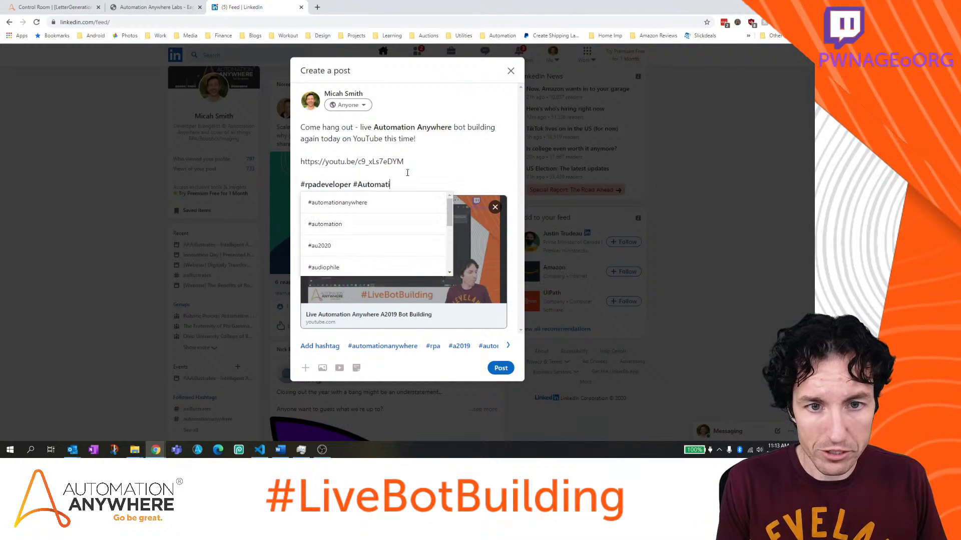
{"action": "type", "text": "onAnywhere"}
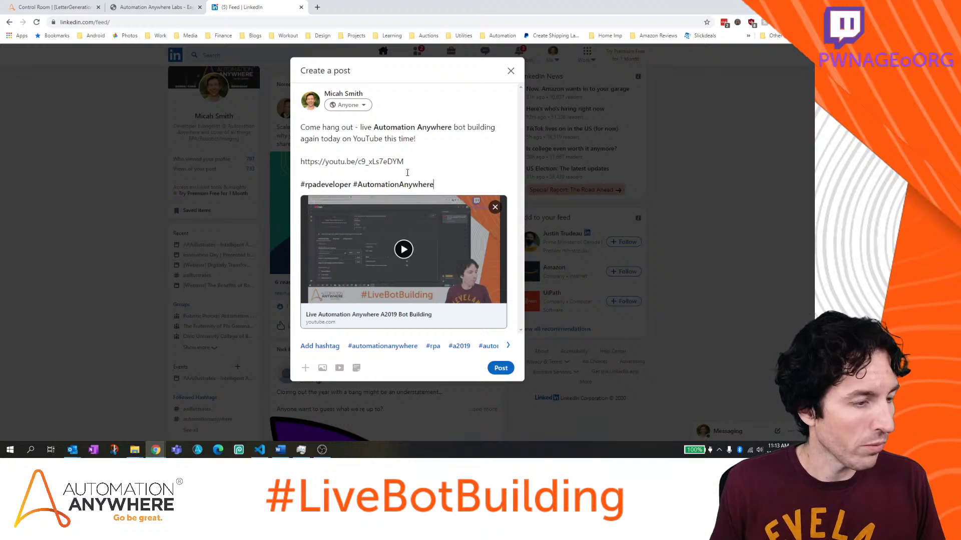
Publish the live-stream announcement, check it in the feed, and close the LinkedIn tab
{"action": "left_click", "coordinate": [501, 367]}
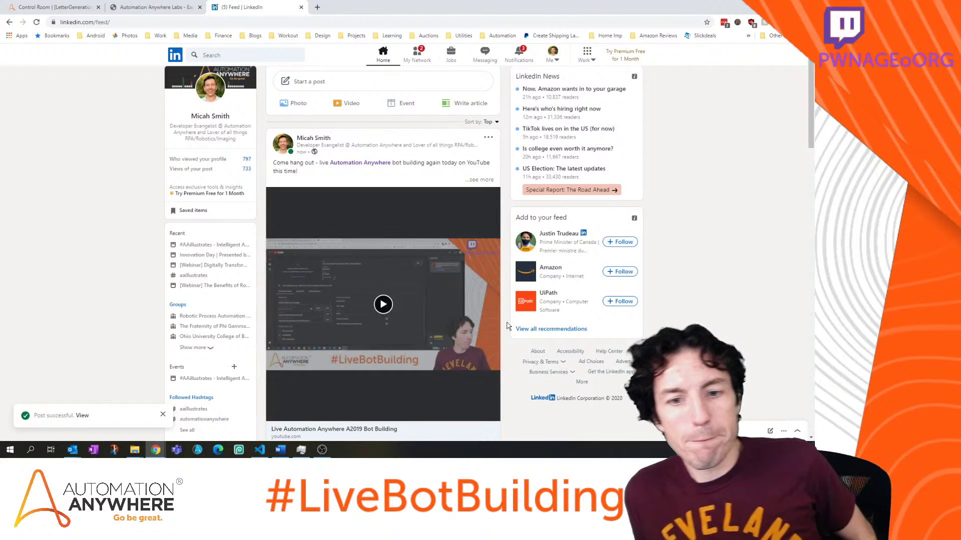
{"action": "scroll", "coordinate": [520, 242], "scroll_direction": "down", "scroll_amount": 5}
{"action": "scroll", "coordinate": [520, 242], "scroll_direction": "up", "scroll_amount": 5}
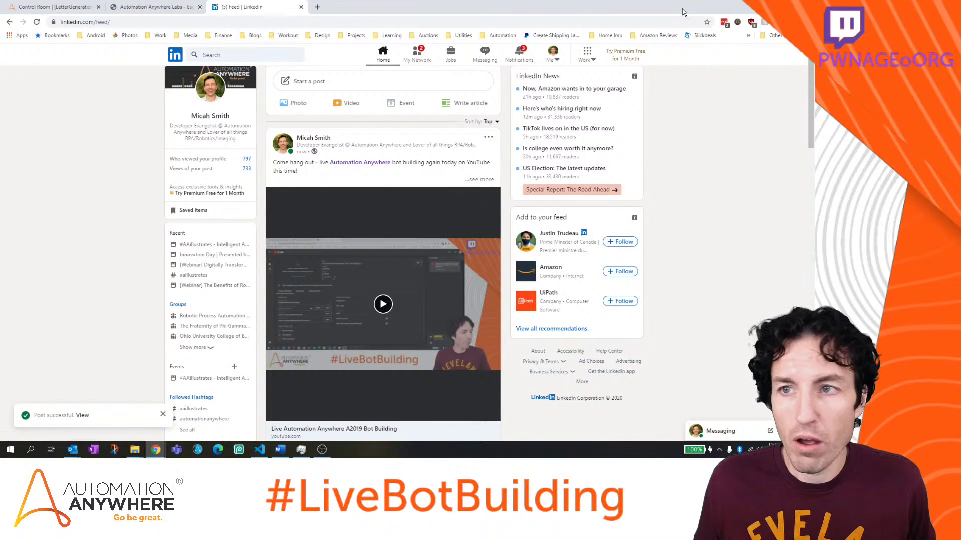
{"action": "left_click", "coordinate": [301, 7]}
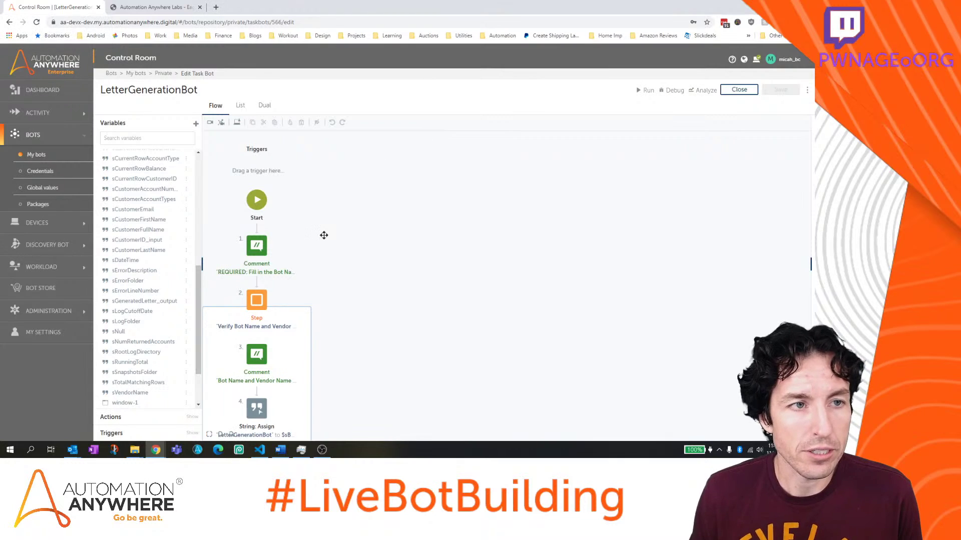
Collapse steps 2, 9 and 24: Verify Bot Name and Vendor, Setup Log Folders/Locations, Clear out old logs
{"action": "scroll", "coordinate": [433, 270], "scroll_direction": "down", "scroll_amount": 3}
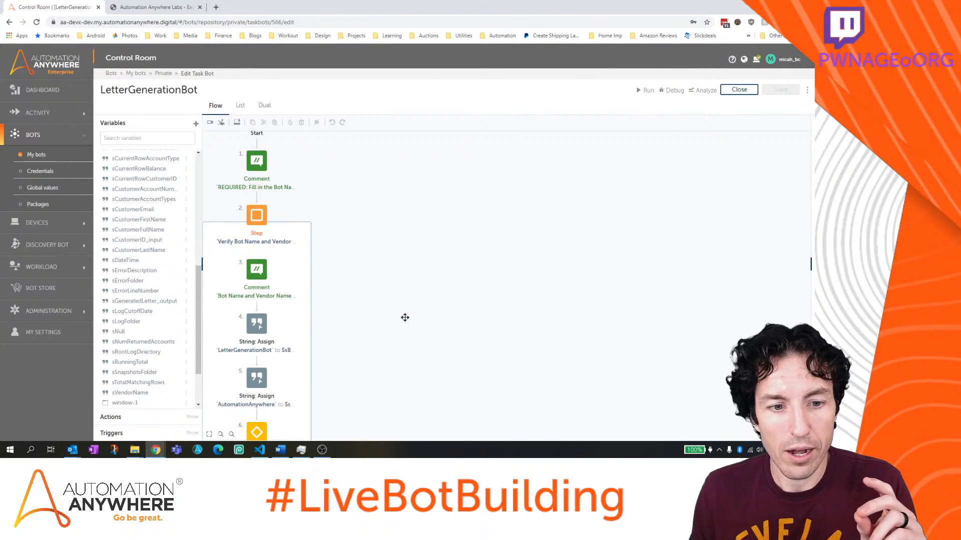
{"action": "scroll", "coordinate": [418, 266], "scroll_direction": "down", "scroll_amount": 1}
{"action": "scroll", "coordinate": [430, 276], "scroll_direction": "down", "scroll_amount": 1}
{"action": "scroll", "coordinate": [433, 320], "scroll_direction": "up", "scroll_amount": 2}
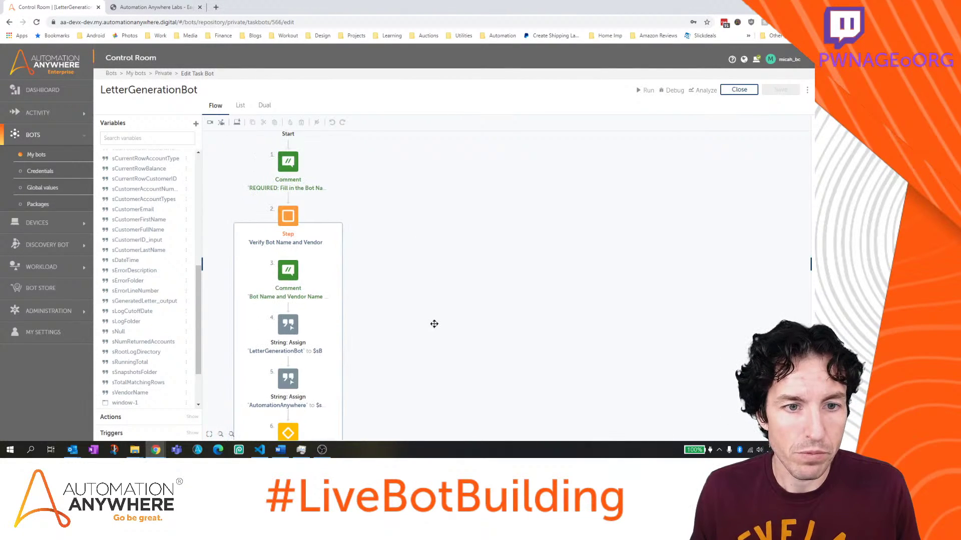
{"action": "left_click", "coordinate": [311, 205]}
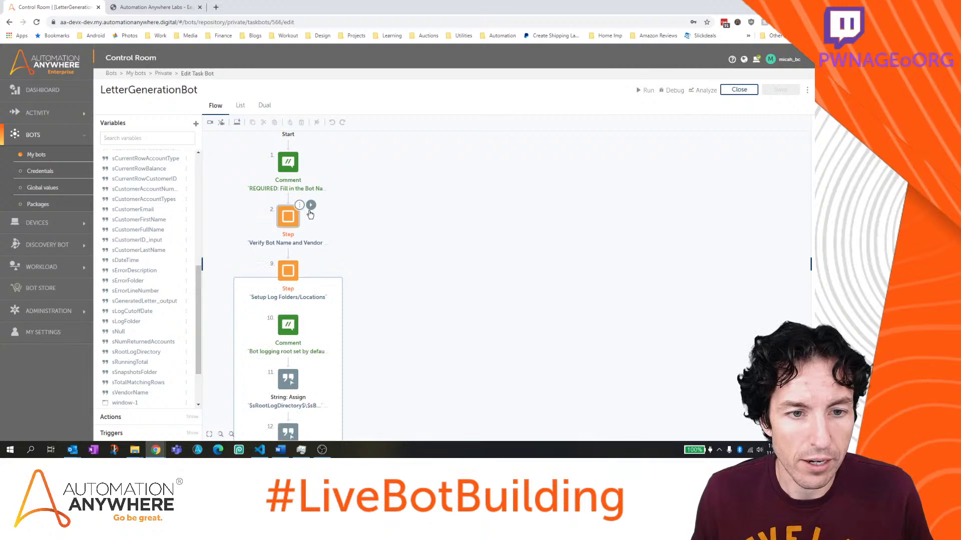
{"action": "left_click", "coordinate": [310, 260]}
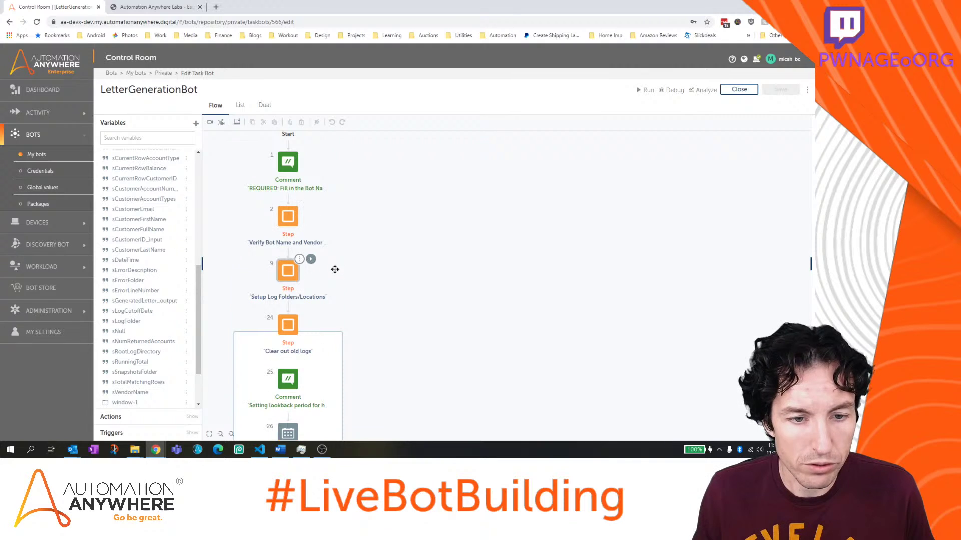
{"action": "left_click", "coordinate": [311, 314]}
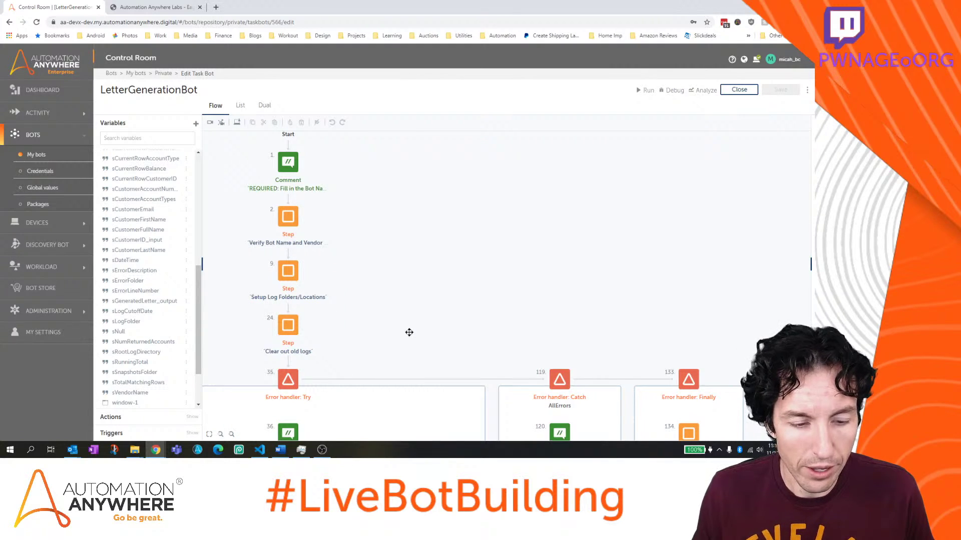
{"action": "scroll", "coordinate": [409, 332], "scroll_direction": "down", "scroll_amount": 3}
Open the generated POFLetter .docx from POFLetterGen in Word, maximize it, then return to the browser
{"action": "mouse_move", "coordinate": [134, 450]}
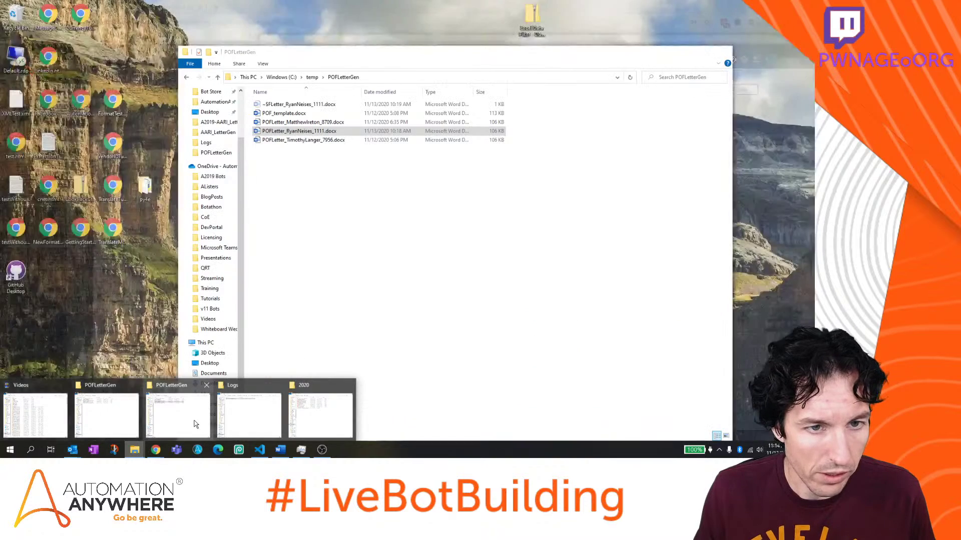
{"action": "left_click", "coordinate": [197, 426]}
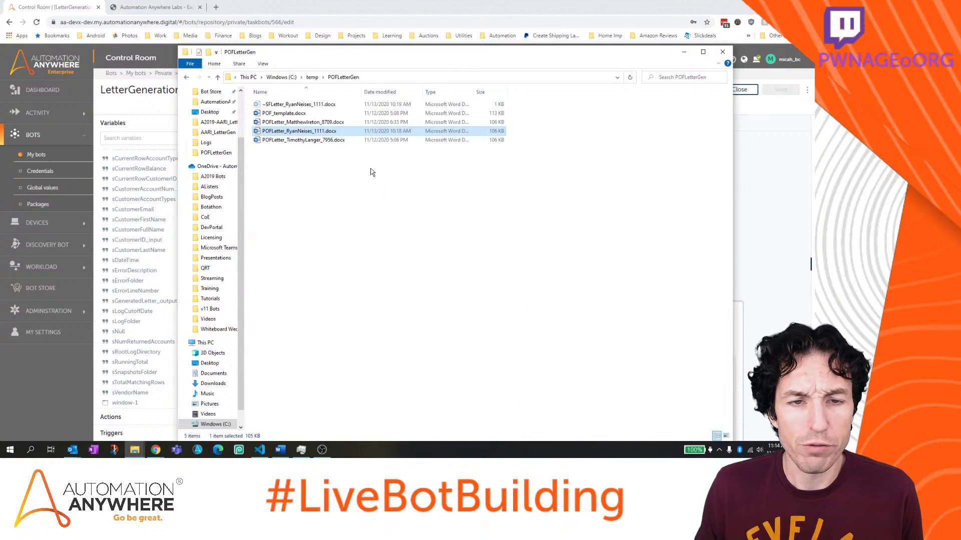
{"action": "left_click_drag", "start_coordinate": [357, 134], "coordinate": [359, 133]}
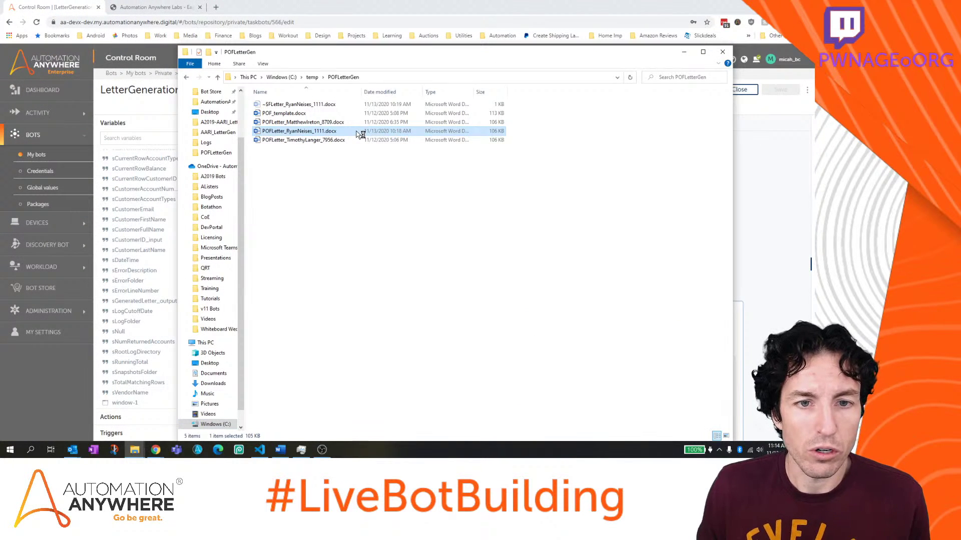
{"action": "double_click", "coordinate": [358, 133]}
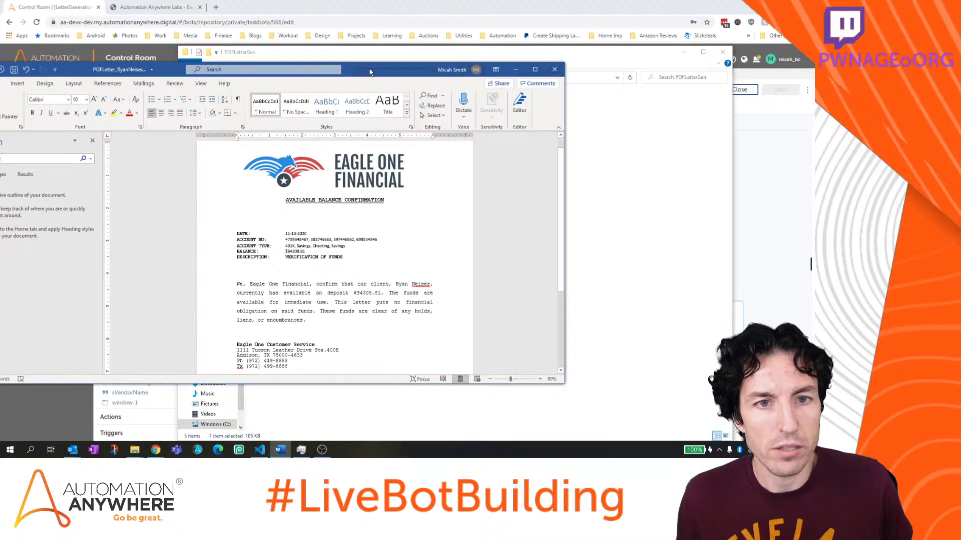
{"action": "double_click", "coordinate": [370, 71]}
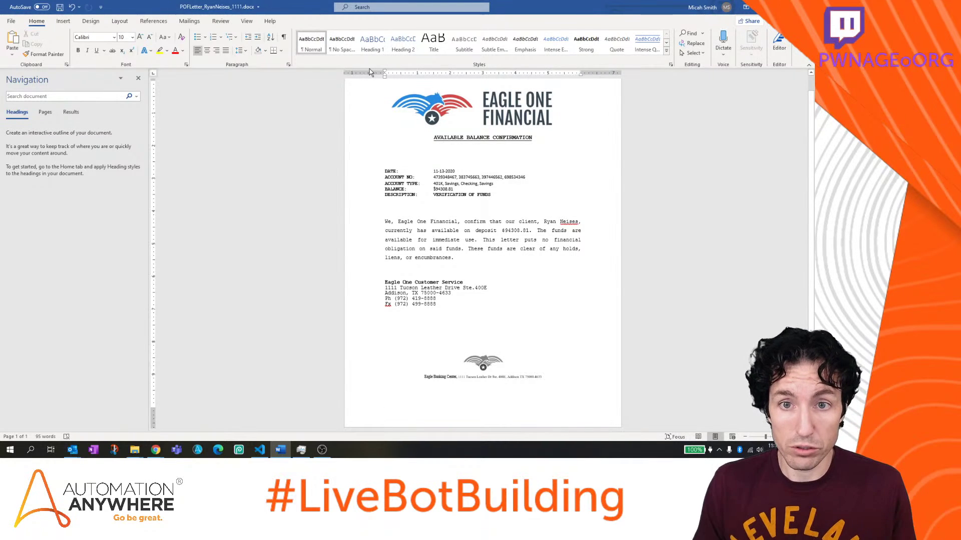
{"action": "scroll", "coordinate": [310, 373], "scroll_direction": "up", "scroll_amount": 1}
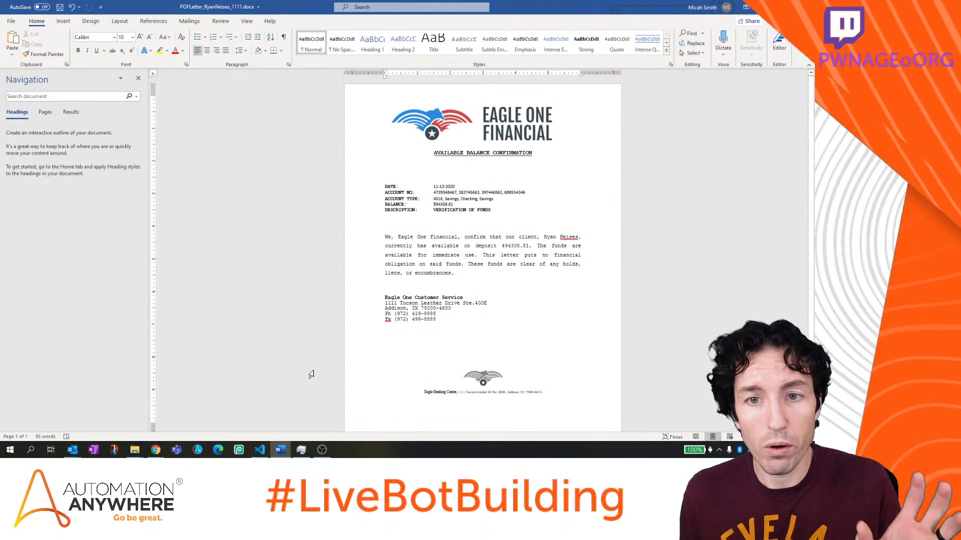
{"action": "mouse_move", "coordinate": [158, 452]}
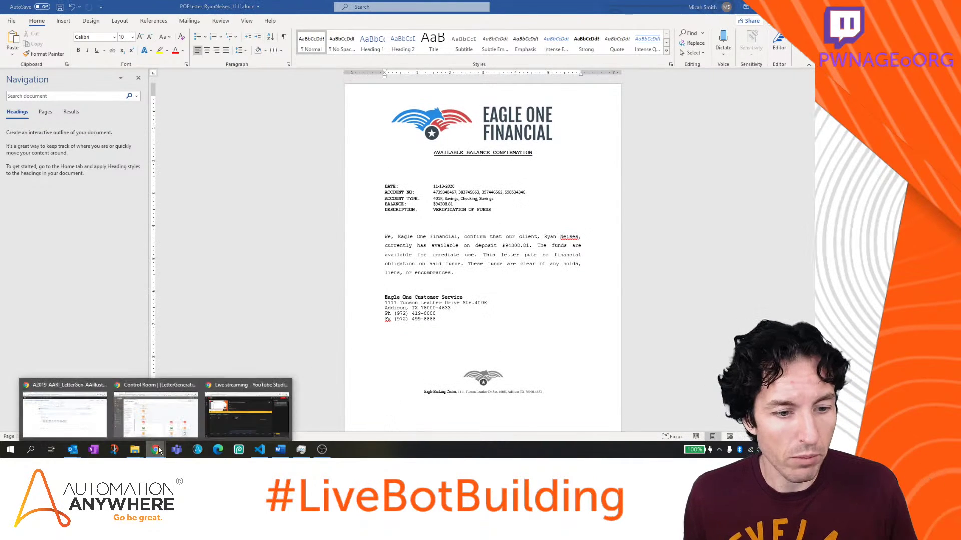
{"action": "left_click", "coordinate": [179, 423]}
Search the Eagle One Investment Accounts table for the letter's customer ID, narrowing it to 2 entries
{"action": "left_click", "coordinate": [155, 7]}
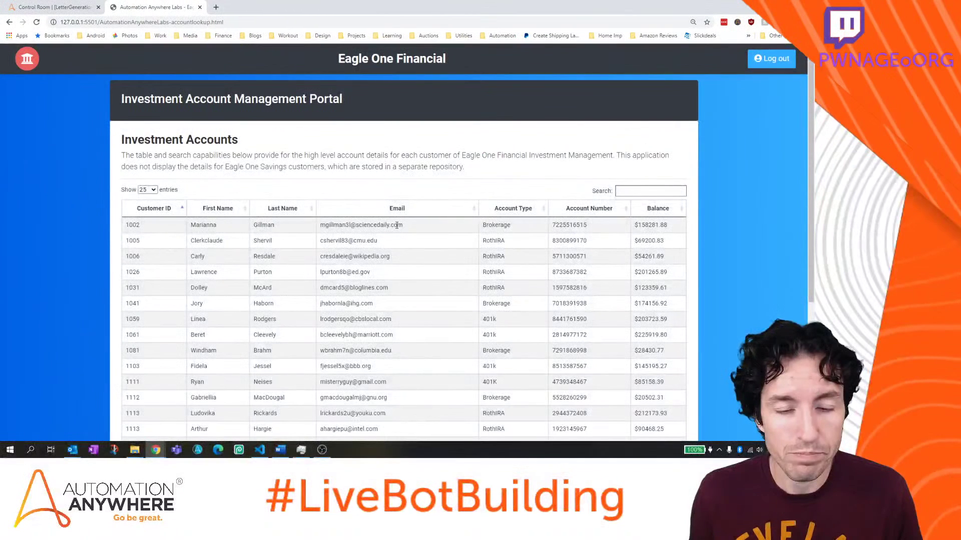
{"action": "scroll", "coordinate": [395, 228], "scroll_direction": "down", "scroll_amount": 3}
{"action": "scroll", "coordinate": [396, 228], "scroll_direction": "up", "scroll_amount": 3}
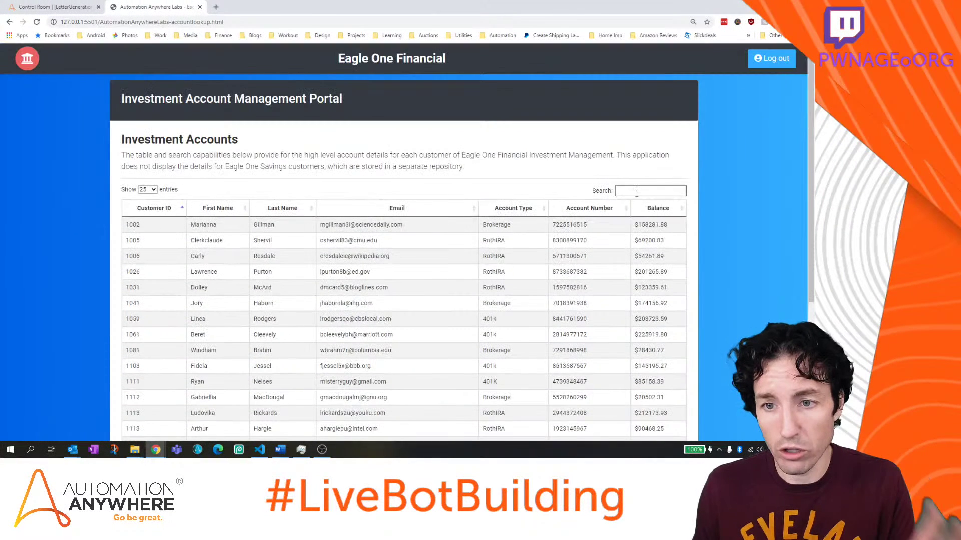
{"action": "left_click", "coordinate": [636, 193]}
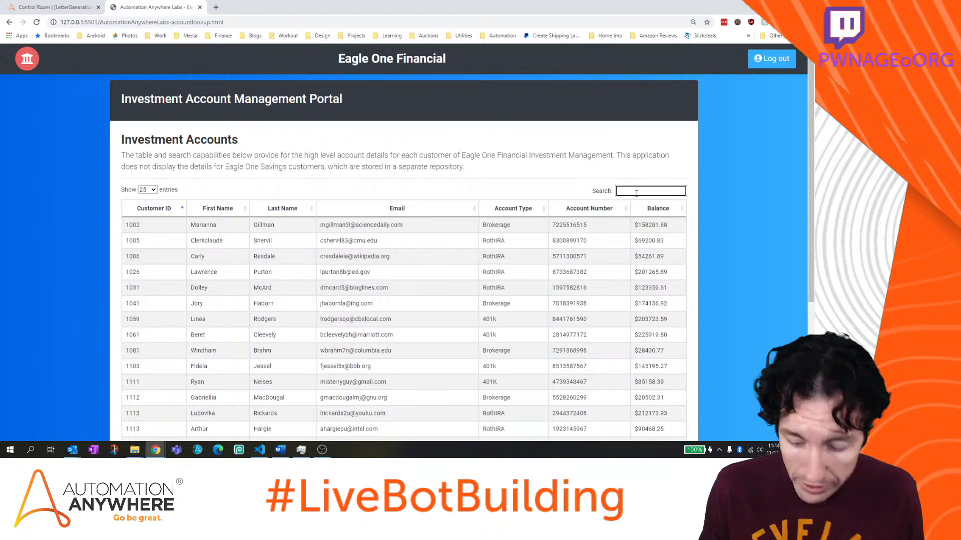
{"action": "type", "text": "1111"}
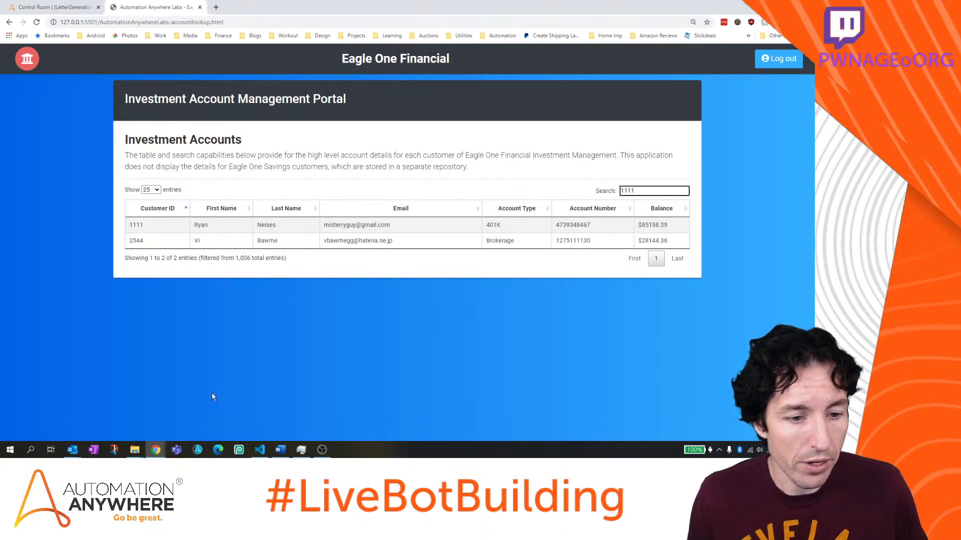
{"action": "left_click", "coordinate": [135, 449]}
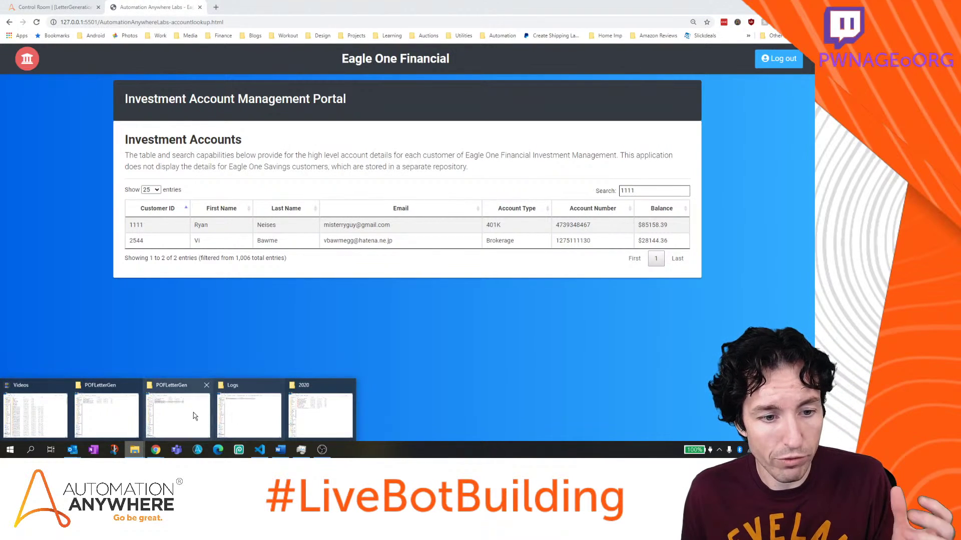
Reopen the letter in Word, highlight the client name and deposit amount, then return to Control Room
{"action": "left_click", "coordinate": [194, 416]}
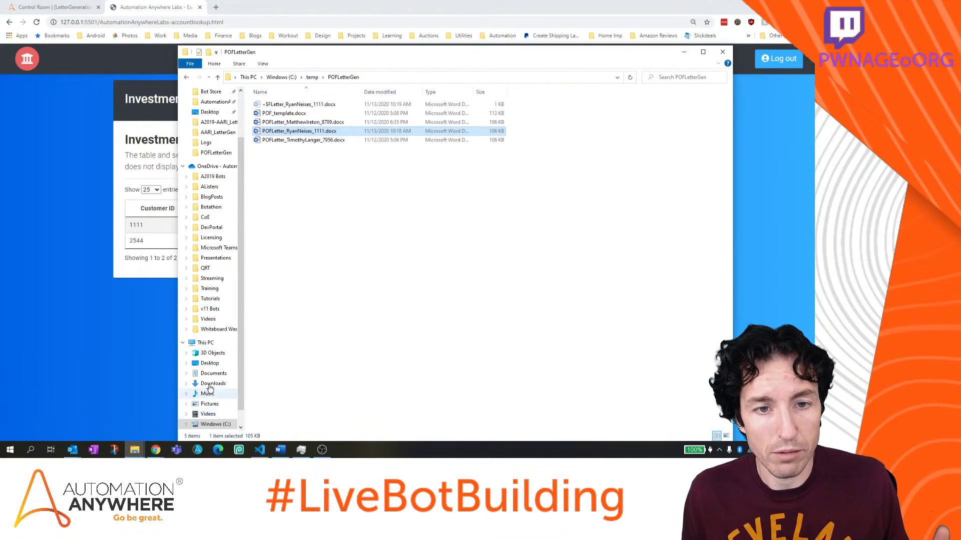
{"action": "double_click", "coordinate": [317, 132]}
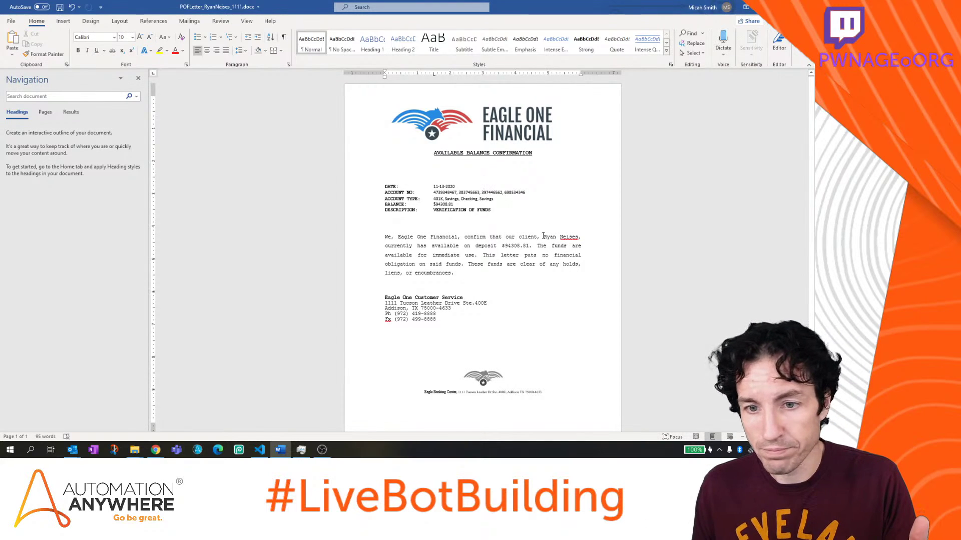
{"action": "left_click_drag", "start_coordinate": [543, 237], "coordinate": [576, 236]}
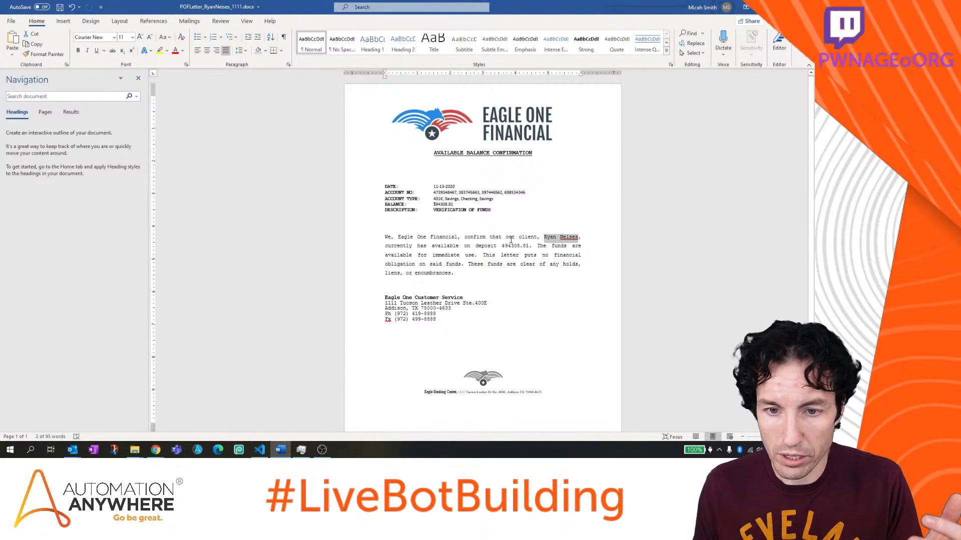
{"action": "left_click_drag", "start_coordinate": [503, 246], "coordinate": [529, 246]}
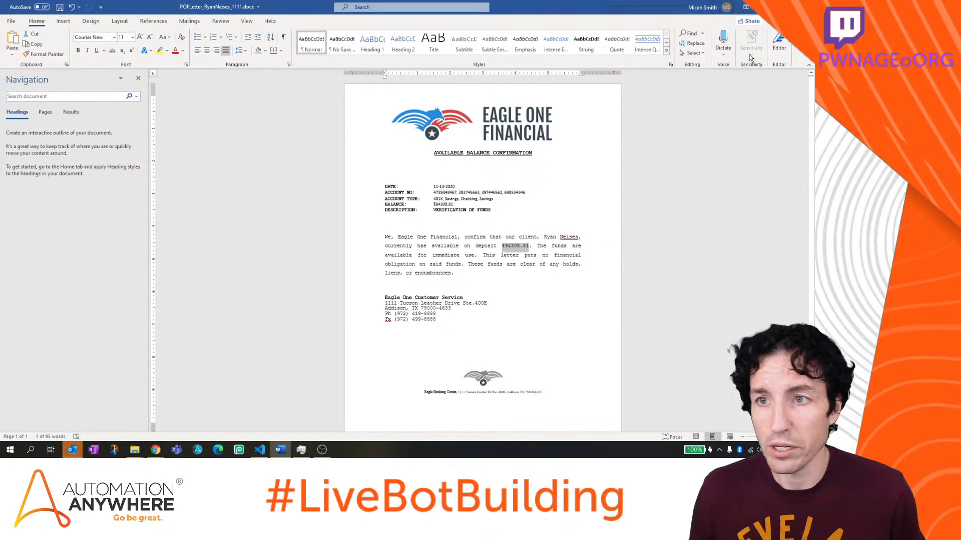
{"action": "left_click", "coordinate": [280, 449]}
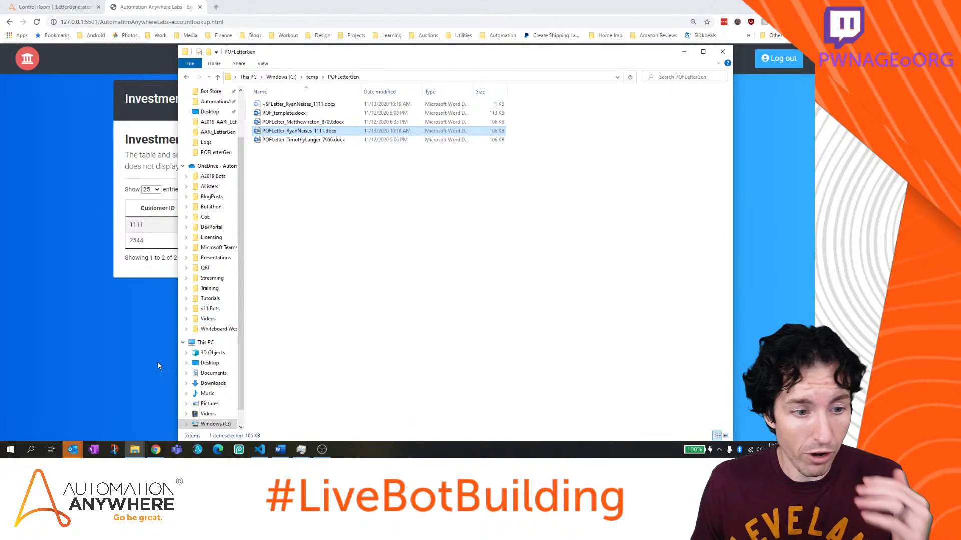
{"action": "left_click", "coordinate": [55, 7]}
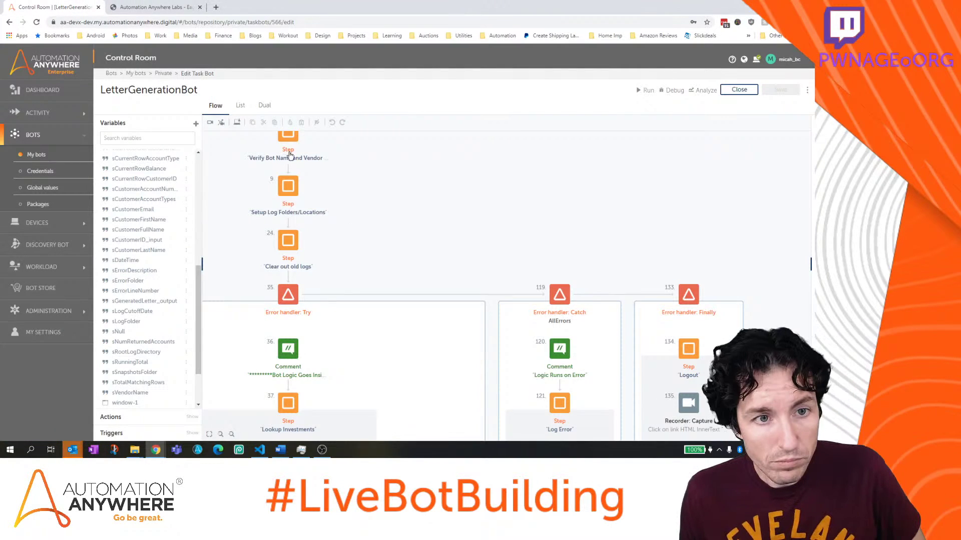
Close the LetterGenerationBot editor and open SendPOF_Email from My bots > Private
{"action": "left_click", "coordinate": [739, 90]}
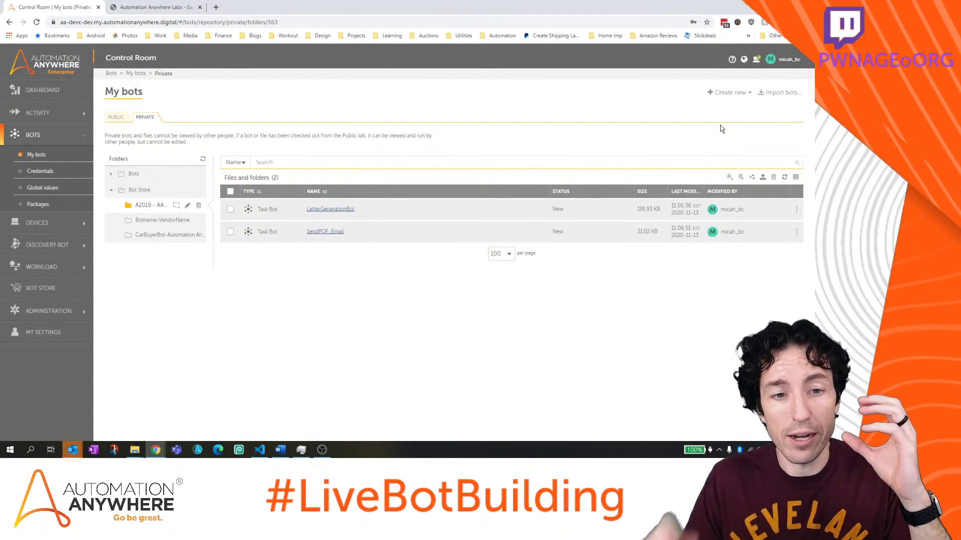
{"action": "left_click", "coordinate": [317, 232]}
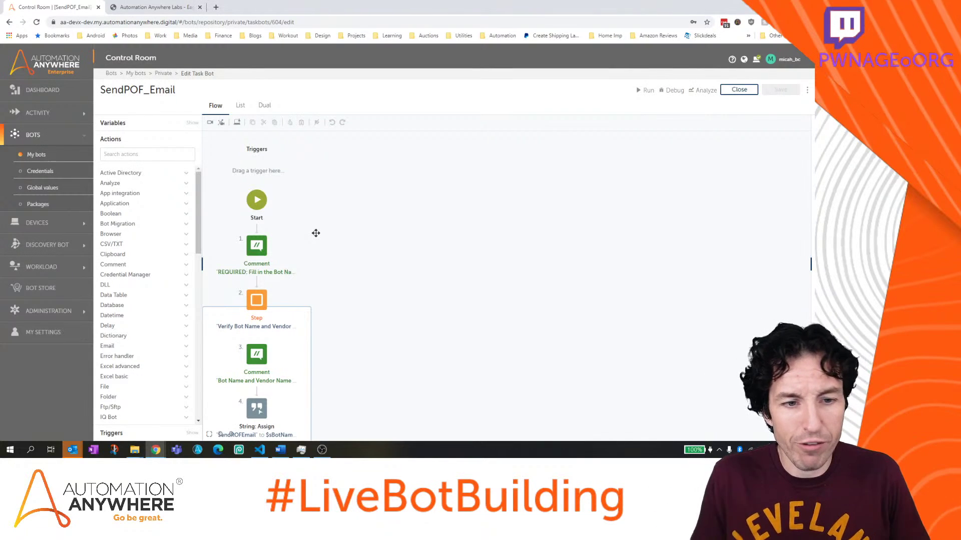
{"action": "left_click", "coordinate": [280, 450]}
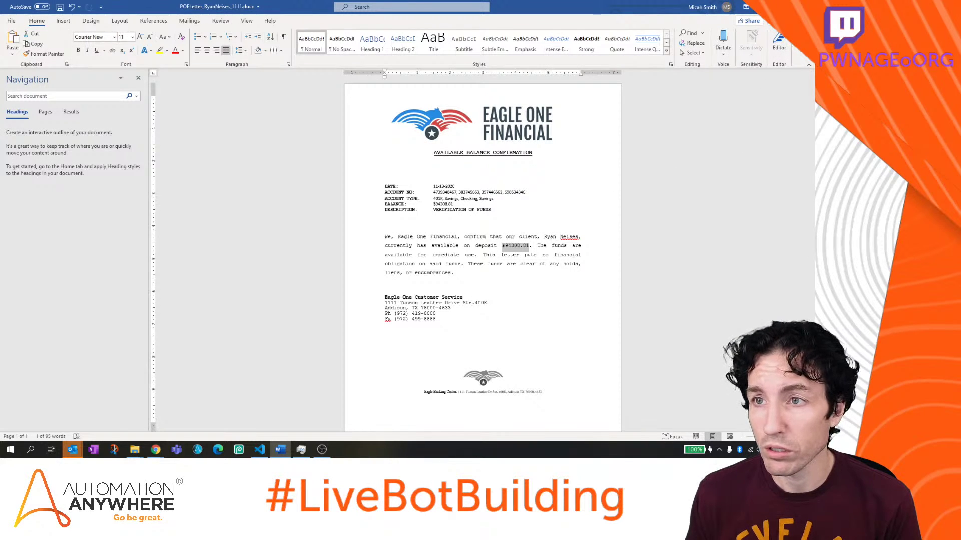
{"action": "key", "text": "alt+Tab"}
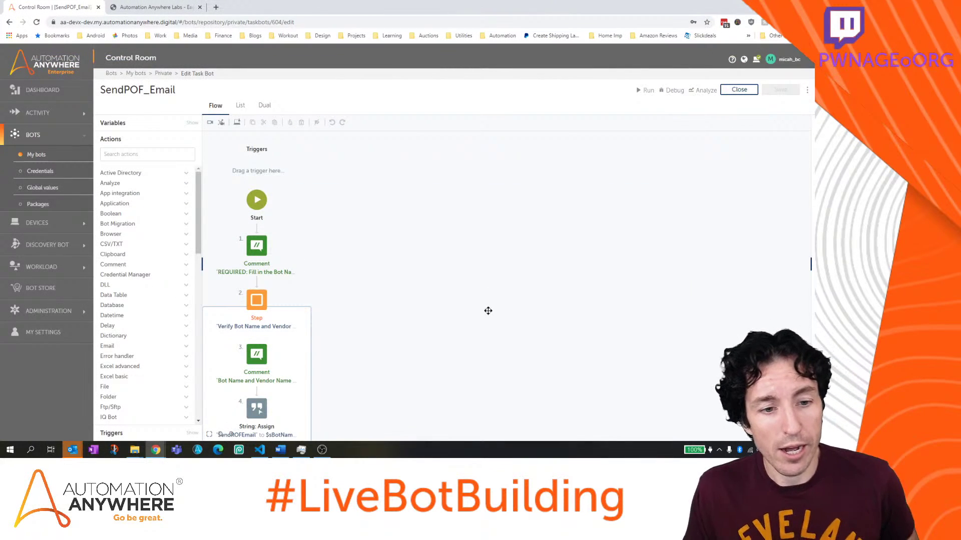
{"action": "left_click_drag", "start_coordinate": [487, 310], "coordinate": [498, 221]}
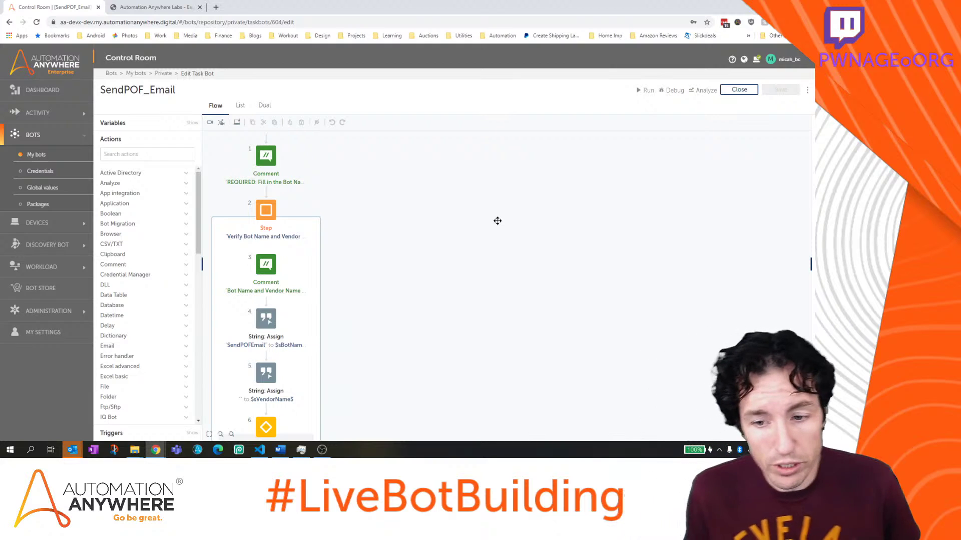
{"action": "right_click", "coordinate": [78, 453]}
{"action": "key", "text": "Escape"}
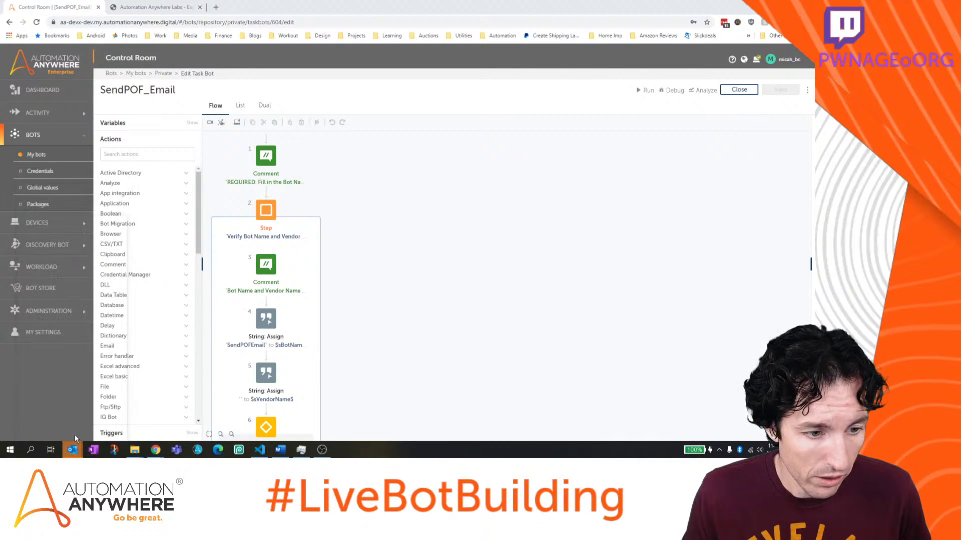
{"action": "left_click", "coordinate": [74, 451]}
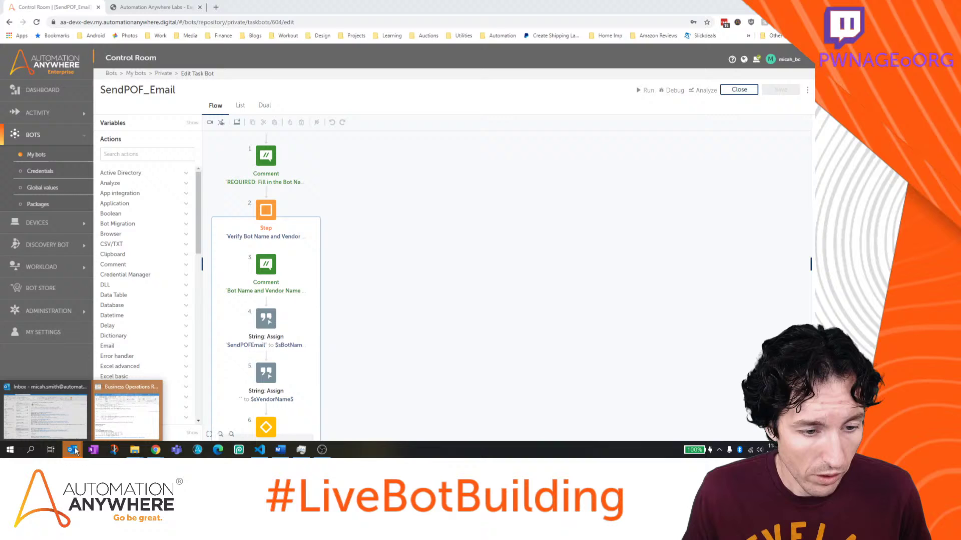
{"action": "left_click", "coordinate": [134, 415]}
{"action": "left_click", "coordinate": [410, 249]}
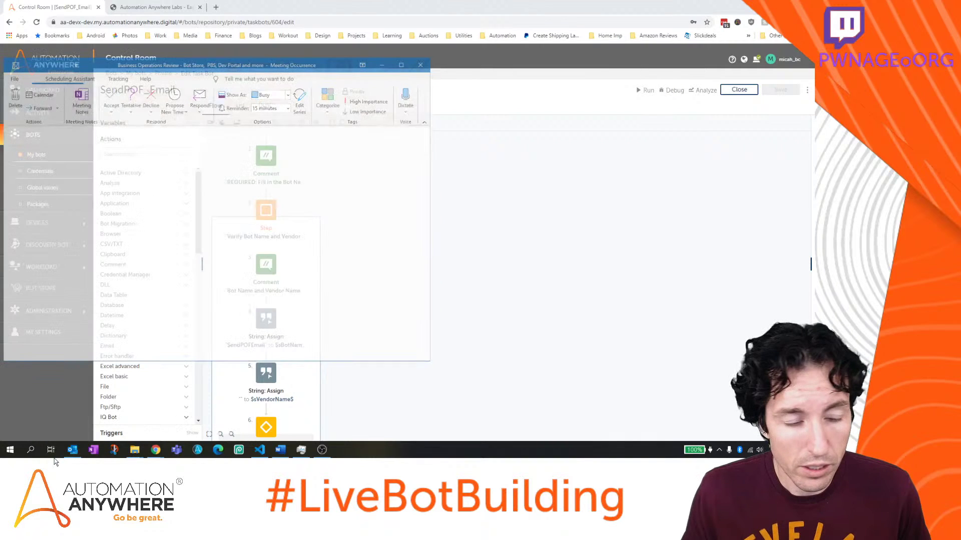
{"action": "left_click", "coordinate": [72, 450]}
{"action": "right_click", "coordinate": [76, 452]}
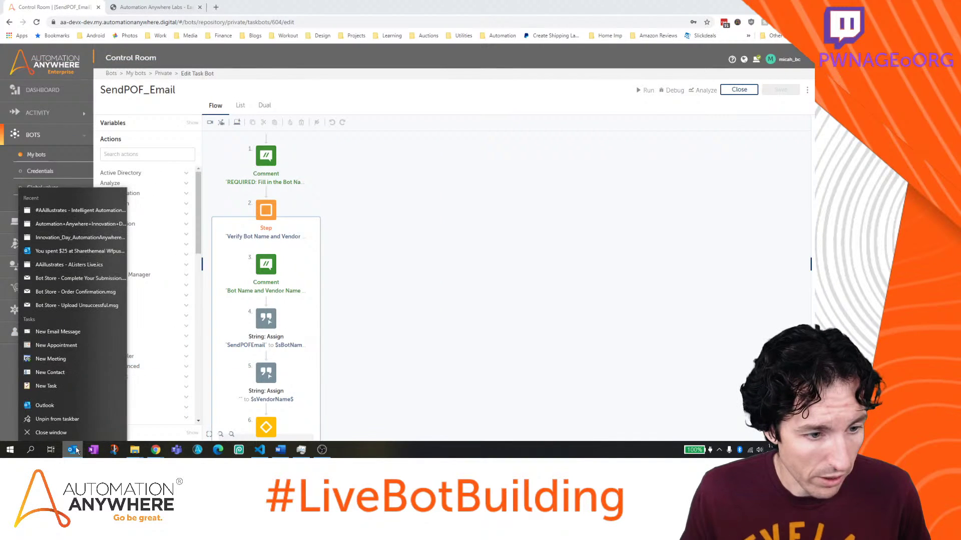
{"action": "left_click", "coordinate": [76, 433]}
{"action": "left_click", "coordinate": [73, 450]}
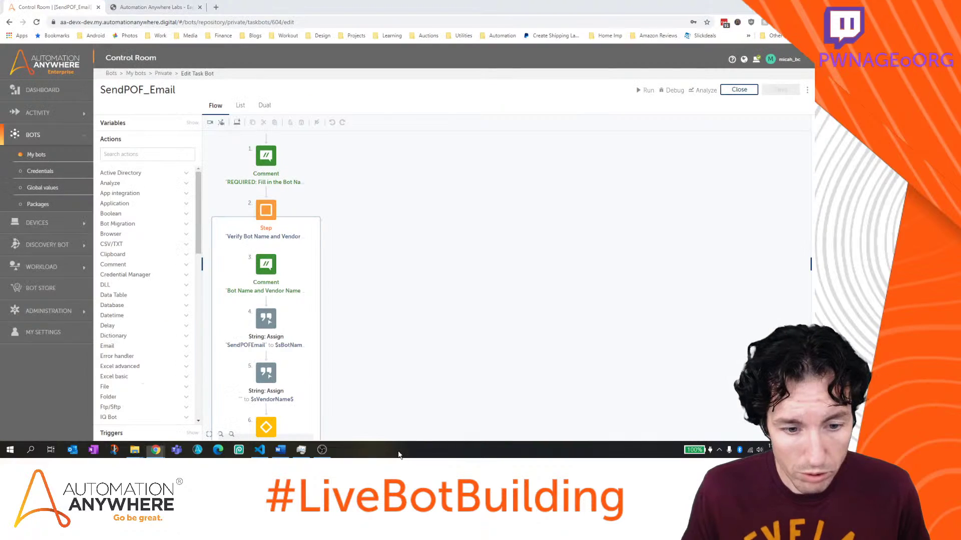
{"action": "right_click", "coordinate": [399, 450]}
{"action": "left_click", "coordinate": [435, 406]}
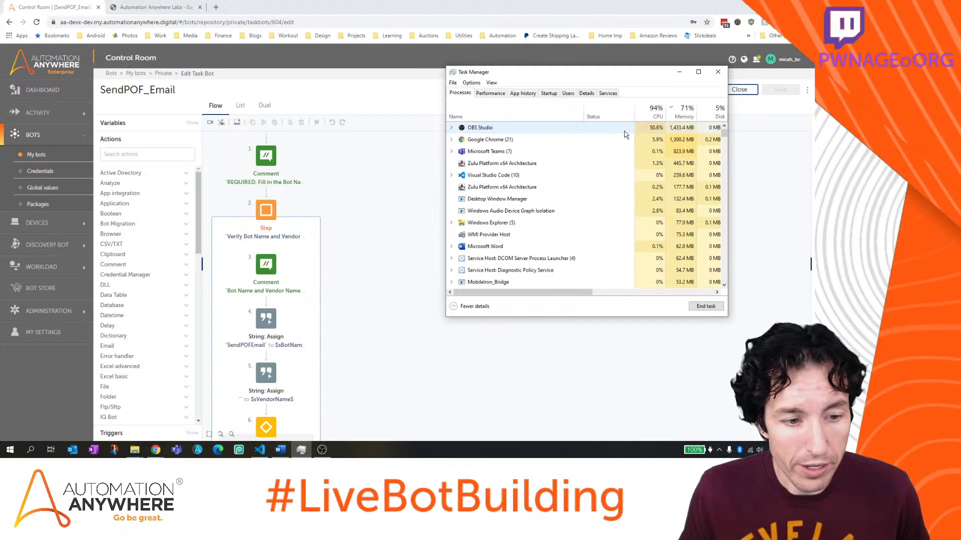
End the Microsoft Teams process in Windows Task Manager
{"action": "left_click", "coordinate": [520, 152]}
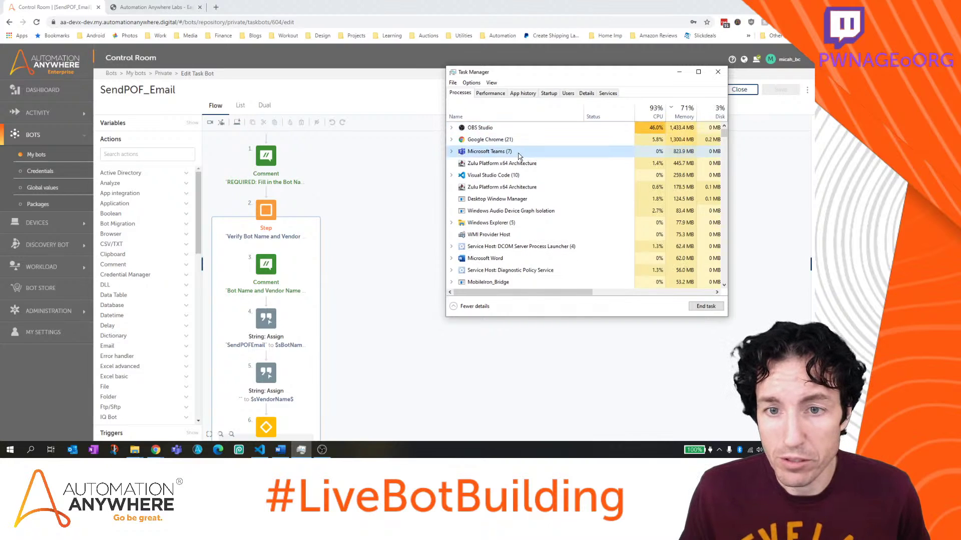
{"action": "left_click", "coordinate": [711, 307]}
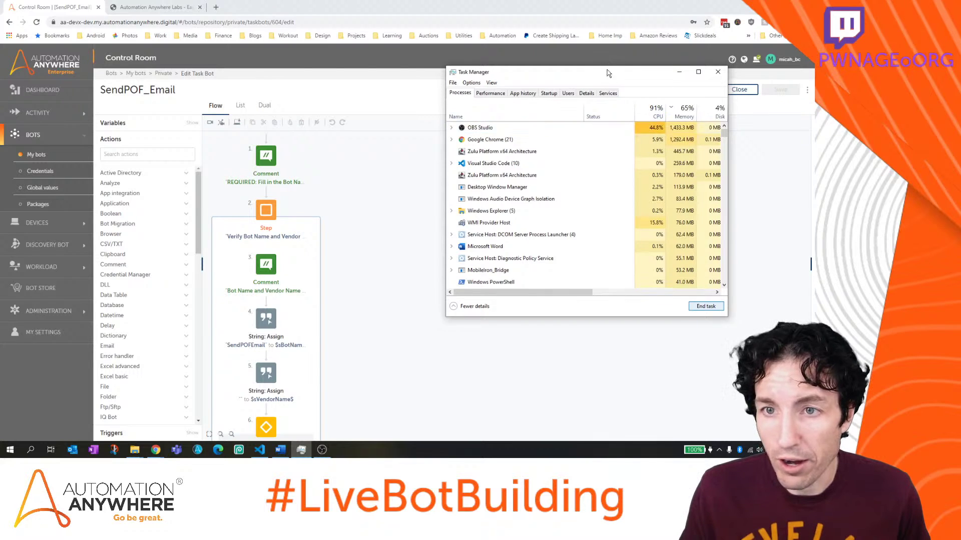
{"action": "left_click_drag", "start_coordinate": [606, 73], "coordinate": [212, 131]}
Close Task Manager and open a new blank Chrome tab beside the SendPOF_Email editor
{"action": "left_click", "coordinate": [284, 127]}
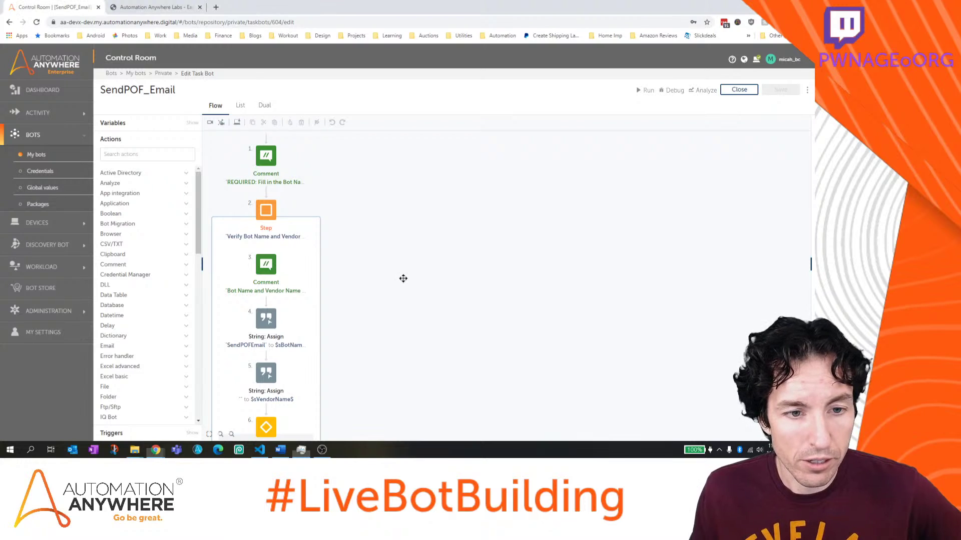
{"action": "left_click_drag", "start_coordinate": [400, 277], "coordinate": [420, 255]}
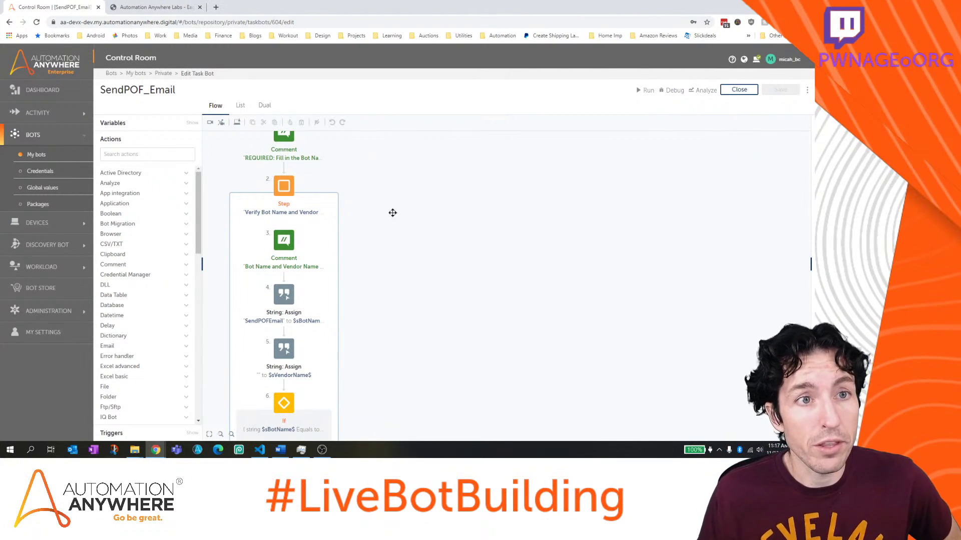
{"action": "left_click", "coordinate": [216, 7]}
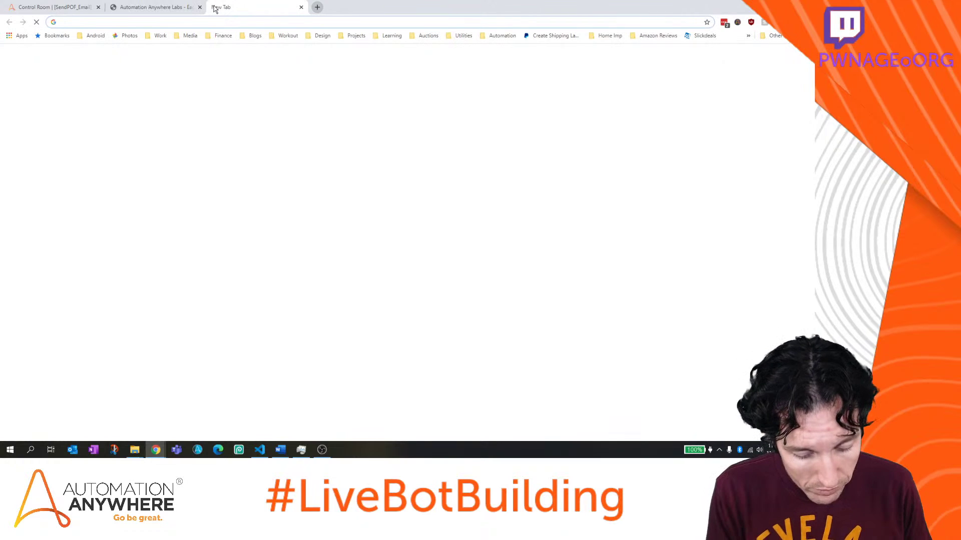
Browse the automationanywhere repositories on github.com to the end of page one, then close that window
{"action": "type", "text": "gith"}
{"action": "key", "text": "shift+Return"}
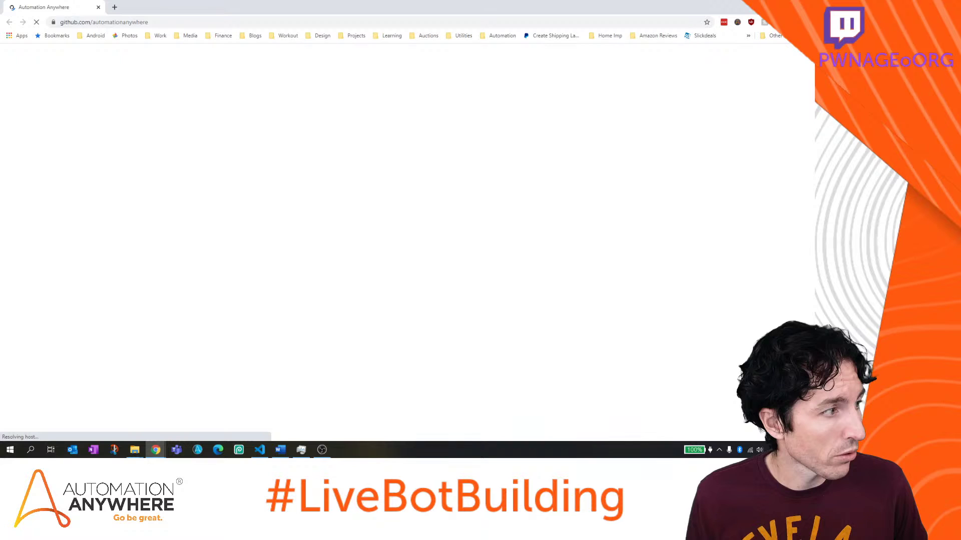
{"action": "scroll", "coordinate": [455, 209], "scroll_direction": "down", "scroll_amount": 8}
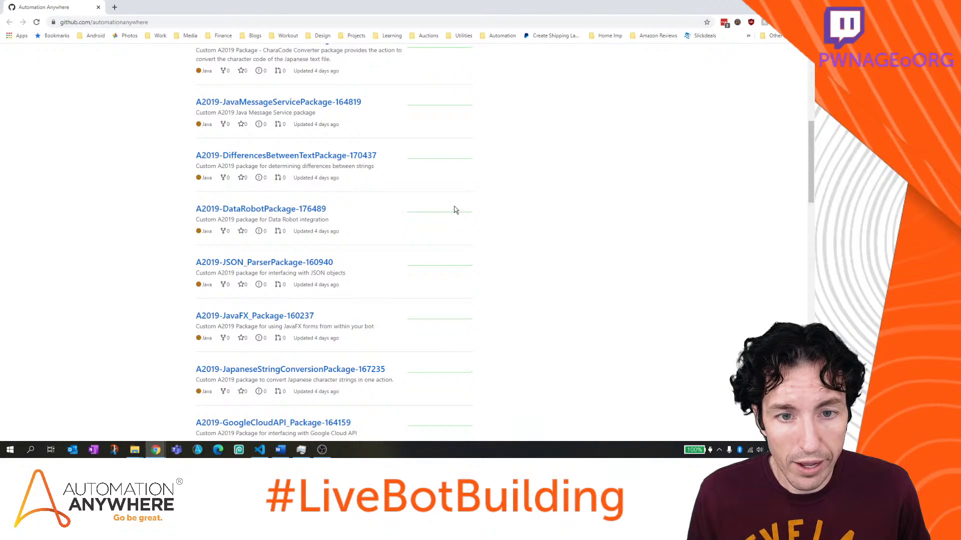
{"action": "scroll", "coordinate": [456, 209], "scroll_direction": "down", "scroll_amount": 10}
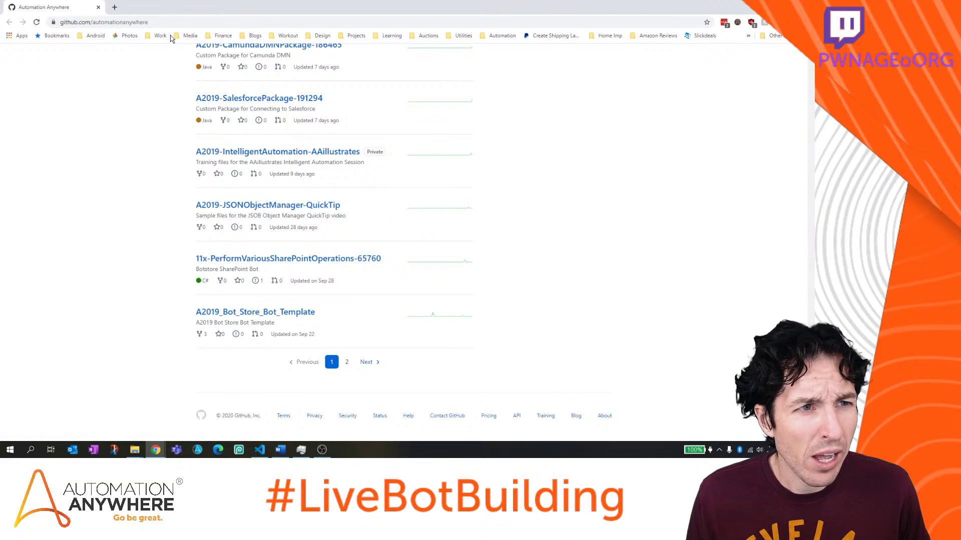
{"action": "key", "text": "alt+Tab"}
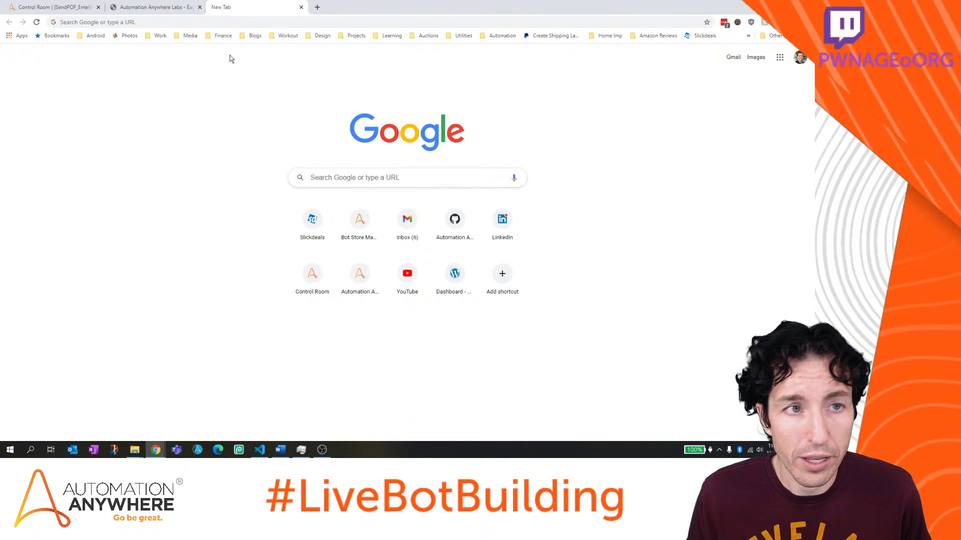
Return to the SendPOF_Email editor and re-expand the Verify Bot Name and Vendor step
{"action": "left_click", "coordinate": [64, 7]}
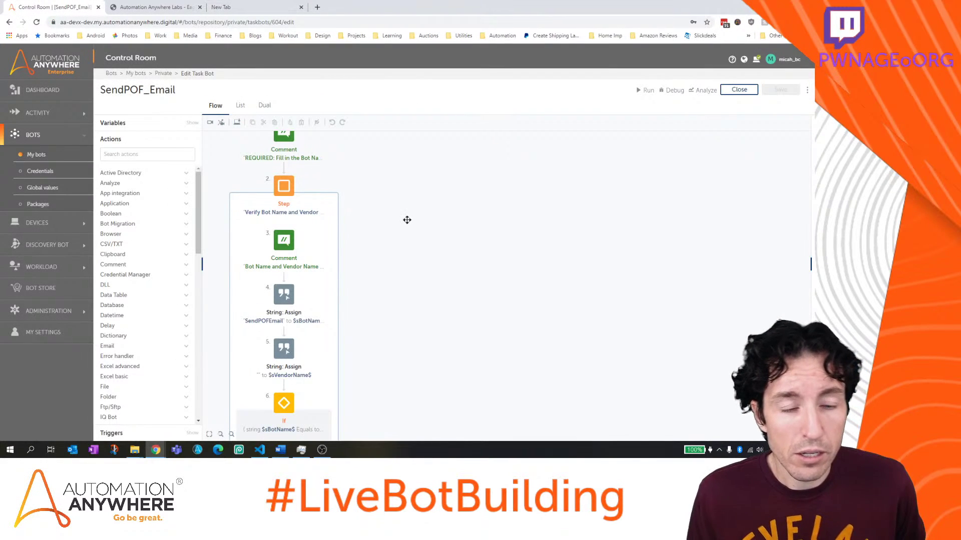
{"action": "scroll", "coordinate": [406, 220], "scroll_direction": "up", "scroll_amount": 3}
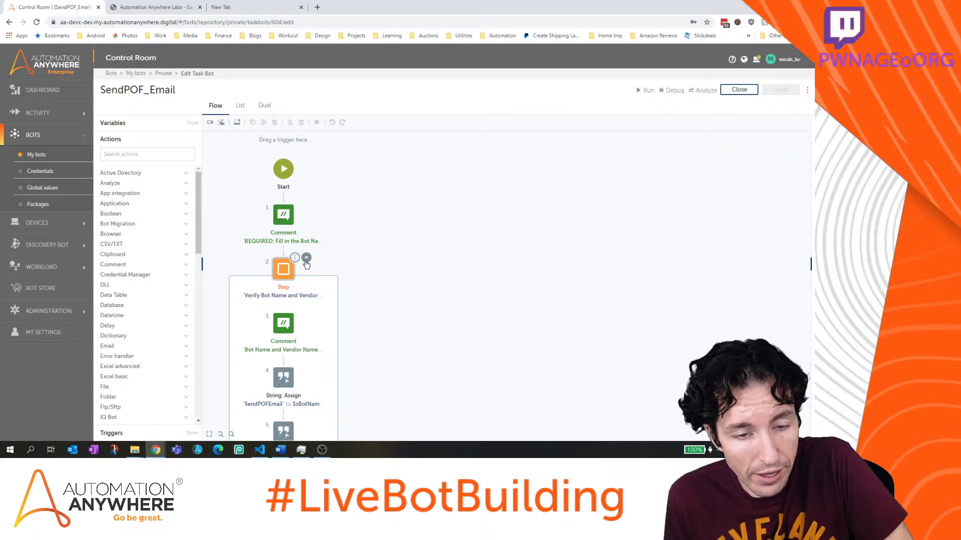
{"action": "left_click", "coordinate": [281, 272]}
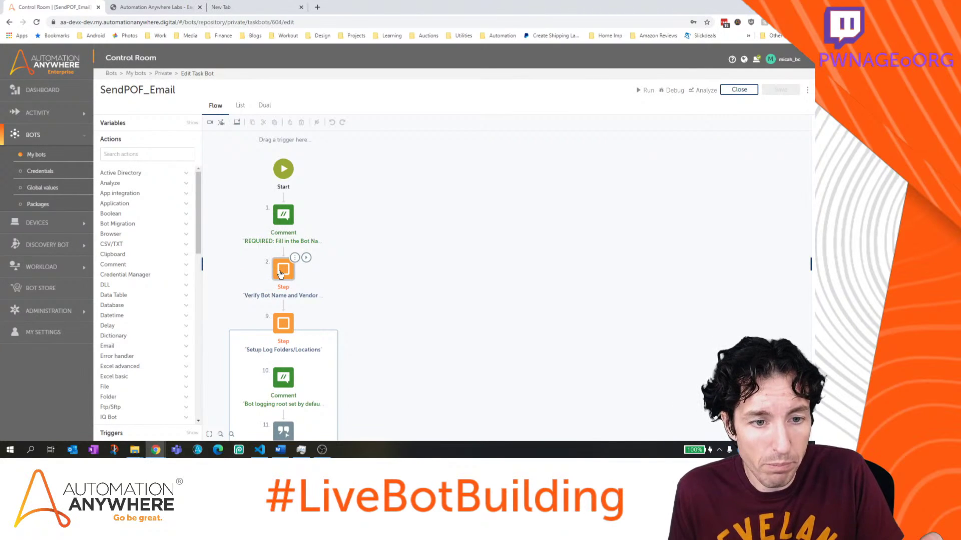
{"action": "left_click", "coordinate": [307, 259]}
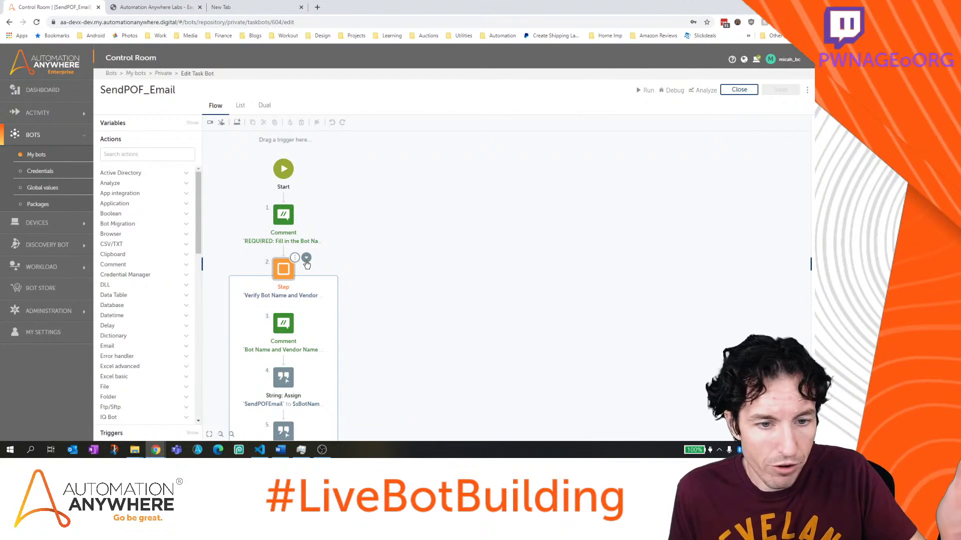
{"action": "scroll", "coordinate": [313, 293], "scroll_direction": "down", "scroll_amount": 2}
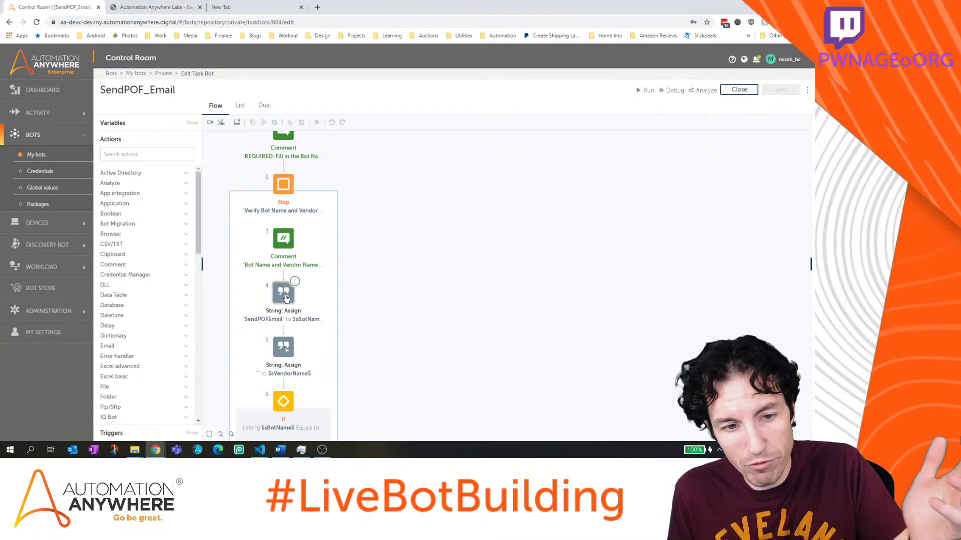
Set step 5's String: Assign source to 'AutomationAnywhere' for sVendorName and save the bot
{"action": "left_click", "coordinate": [354, 329]}
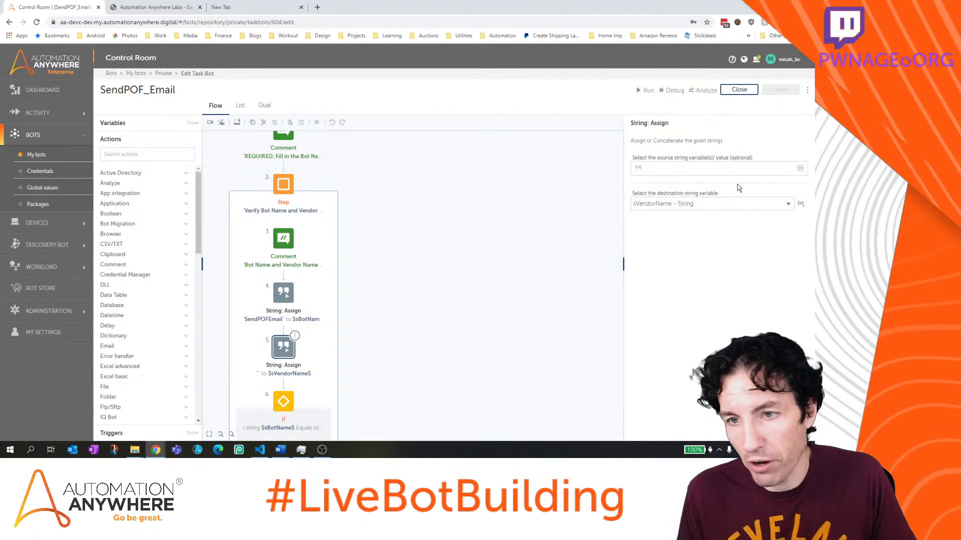
{"action": "left_click", "coordinate": [706, 171]}
{"action": "type", "text": "Automatio"}
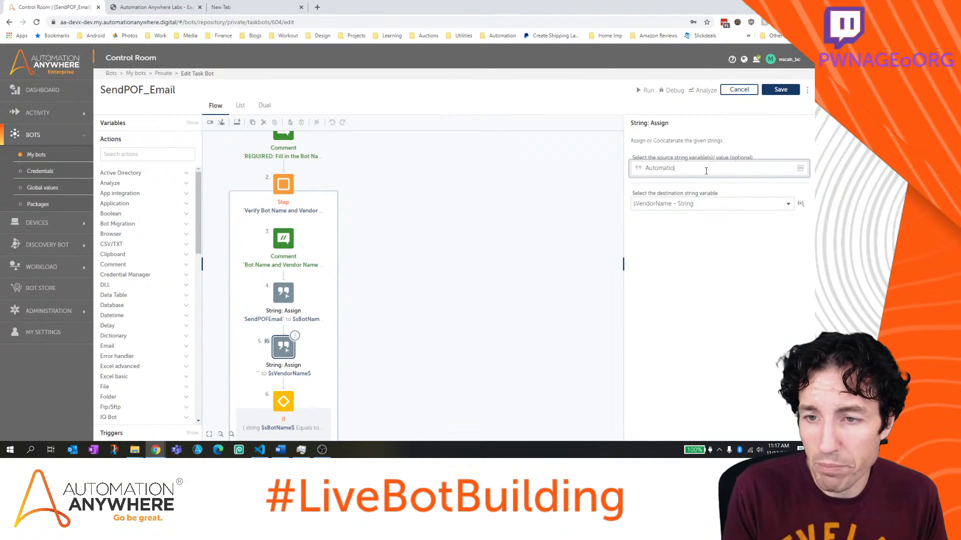
{"action": "type", "text": "nAnywhere"}
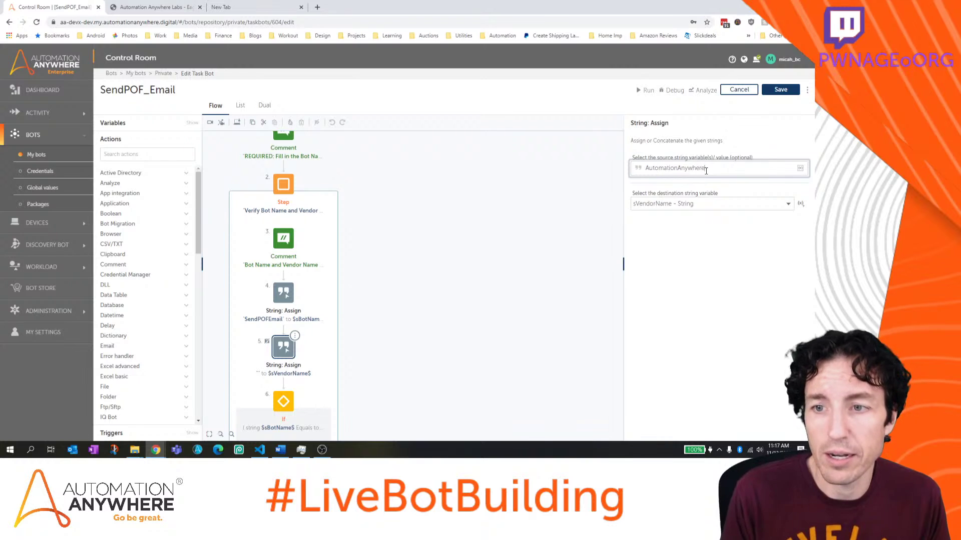
{"action": "left_click", "coordinate": [773, 91]}
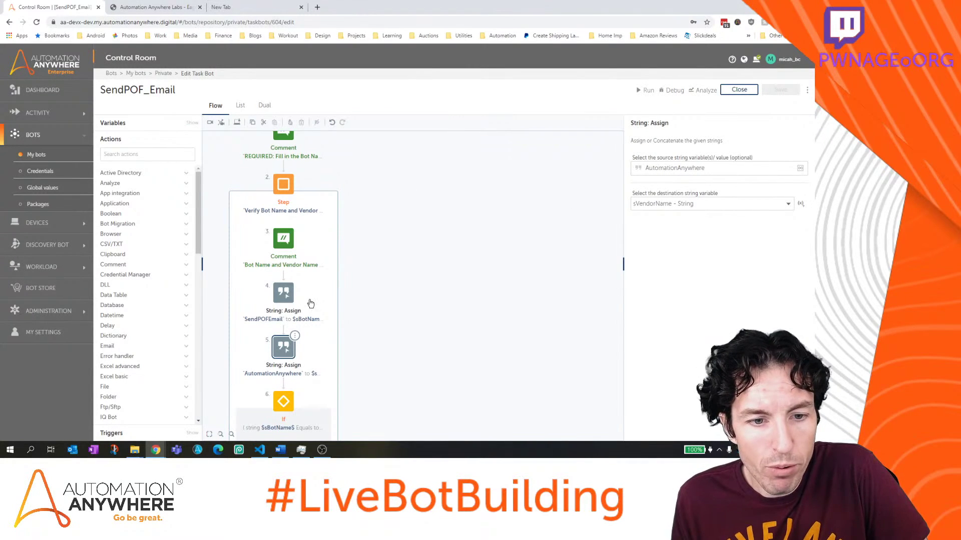
{"action": "left_click", "coordinate": [10, 451]}
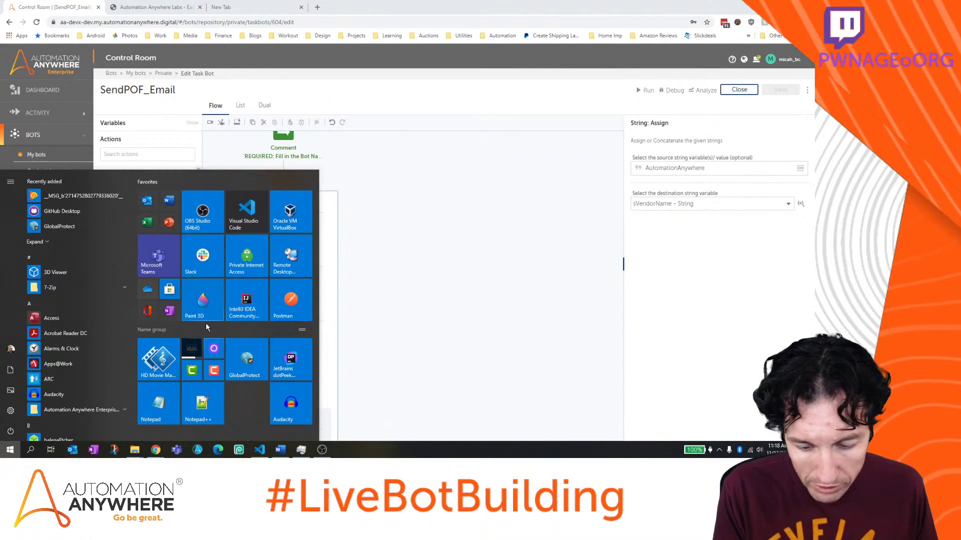
{"action": "key", "text": "Escape"}
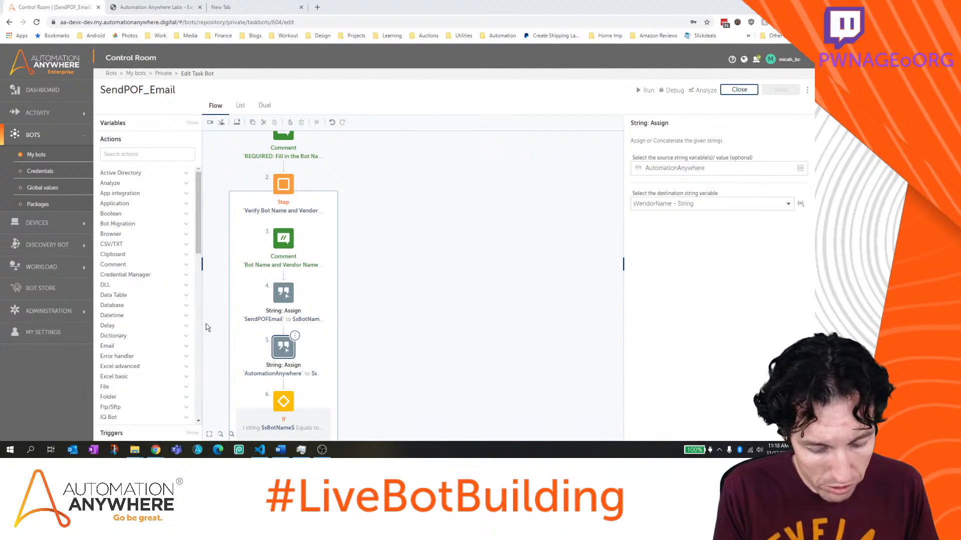
{"action": "key", "text": "super"}
{"action": "type", "text": "%programdata%"}
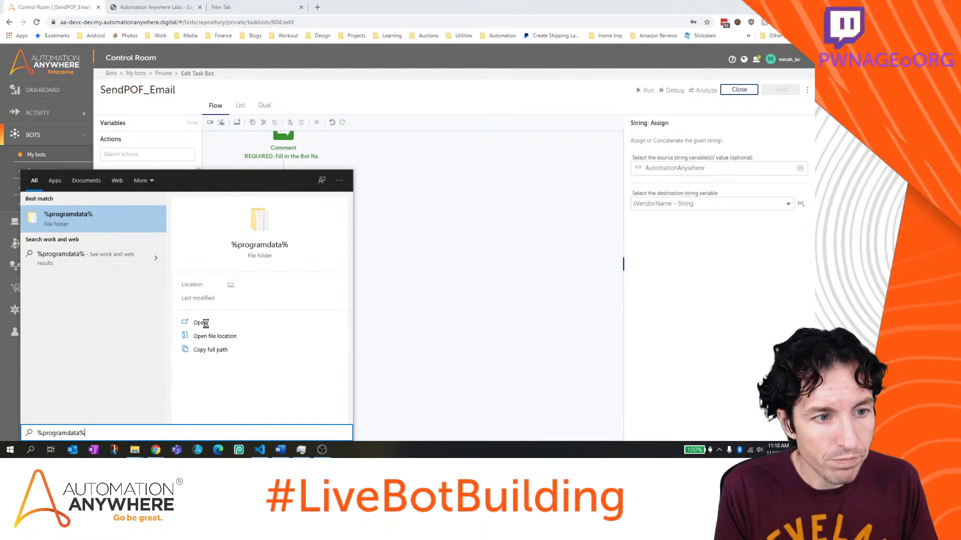
{"action": "key", "text": "Return"}
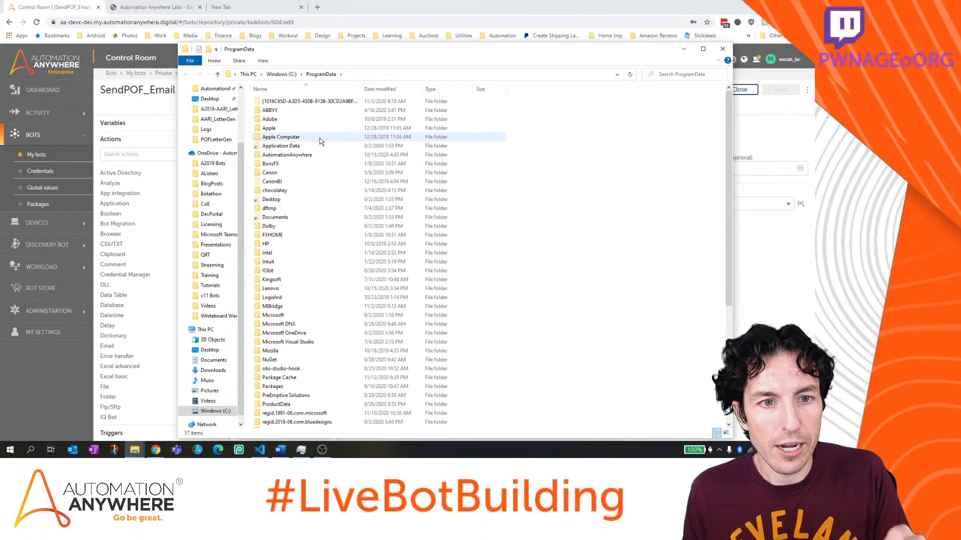
{"action": "double_click", "coordinate": [296, 154]}
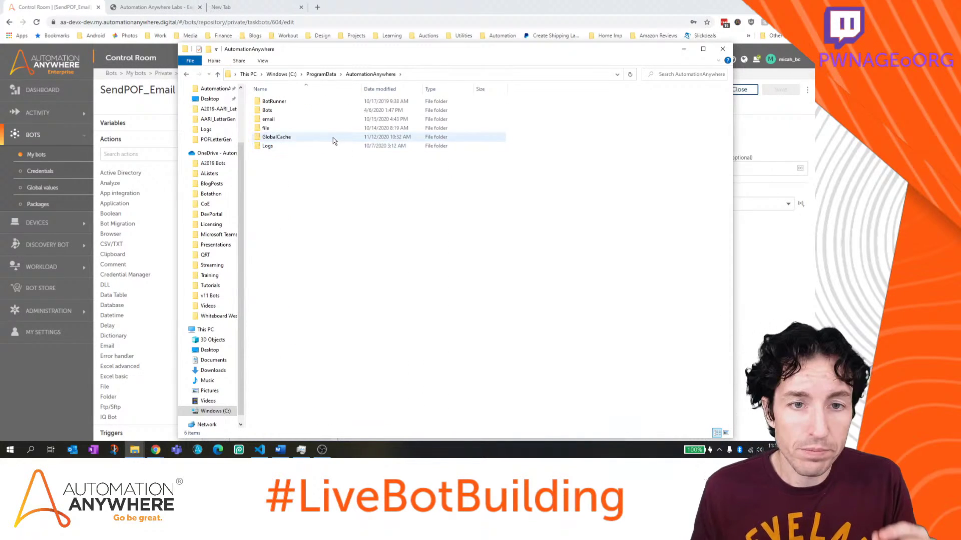
{"action": "double_click", "coordinate": [288, 109]}
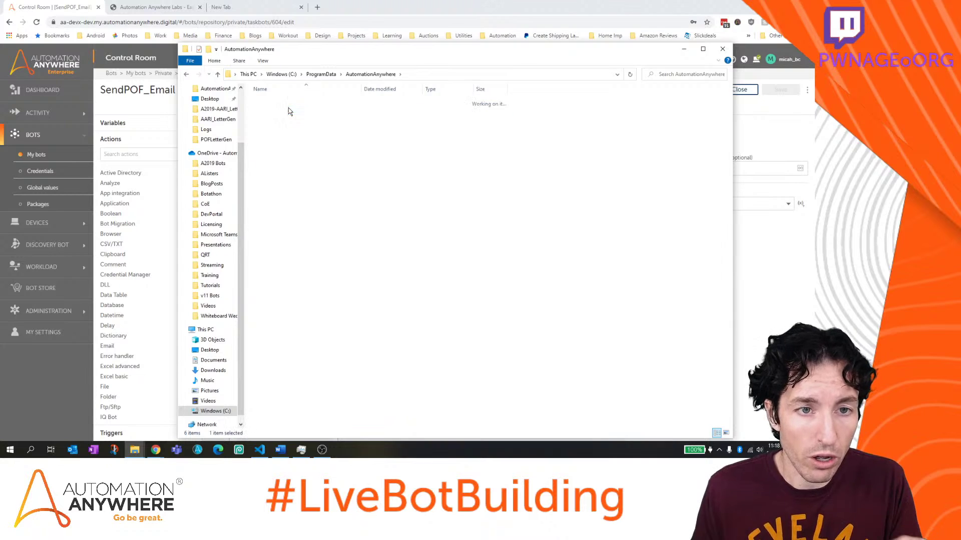
{"action": "double_click", "coordinate": [268, 102]}
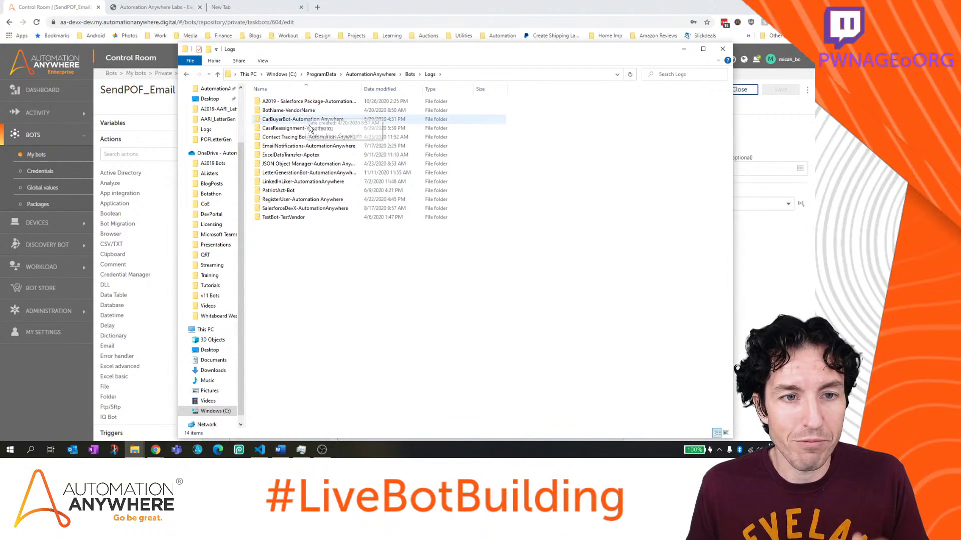
{"action": "double_click", "coordinate": [334, 175]}
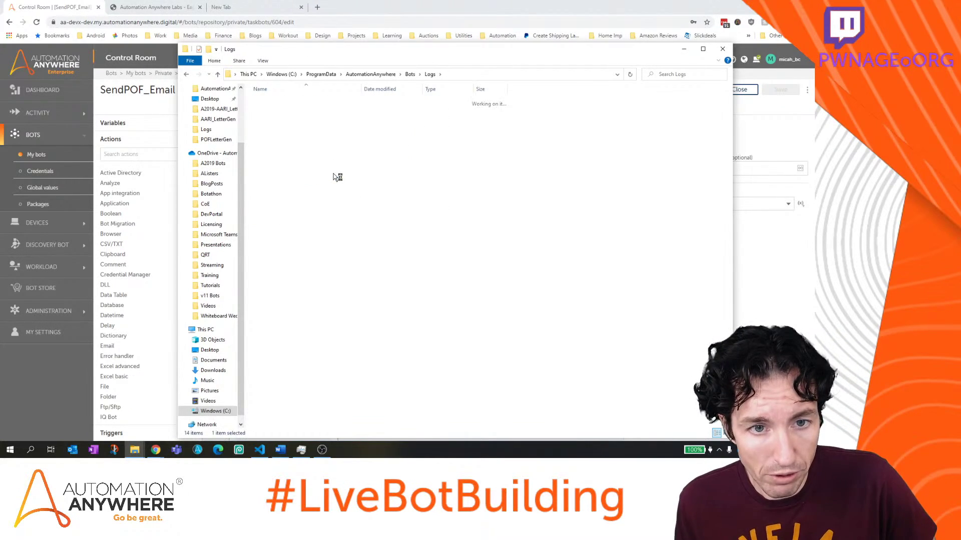
{"action": "double_click", "coordinate": [283, 111]}
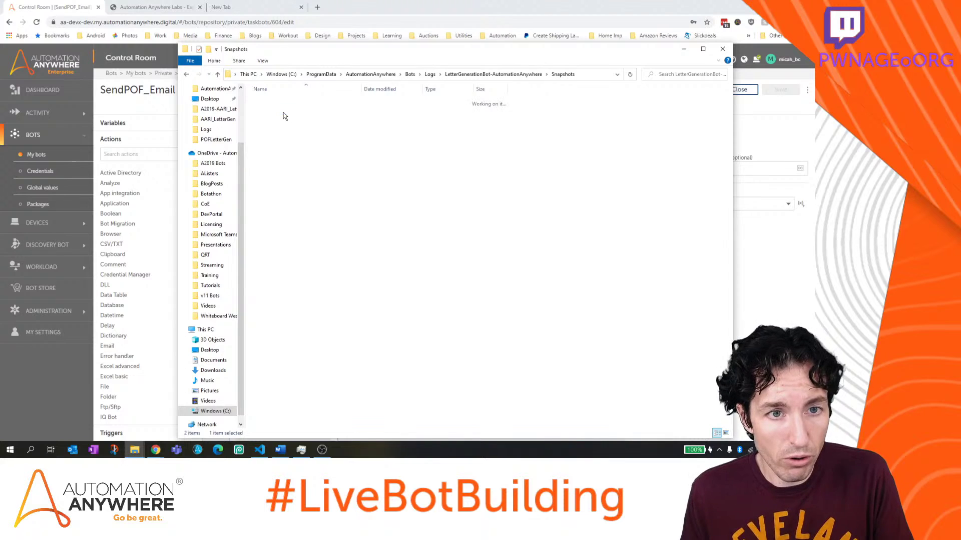
{"action": "left_click", "coordinate": [187, 74]}
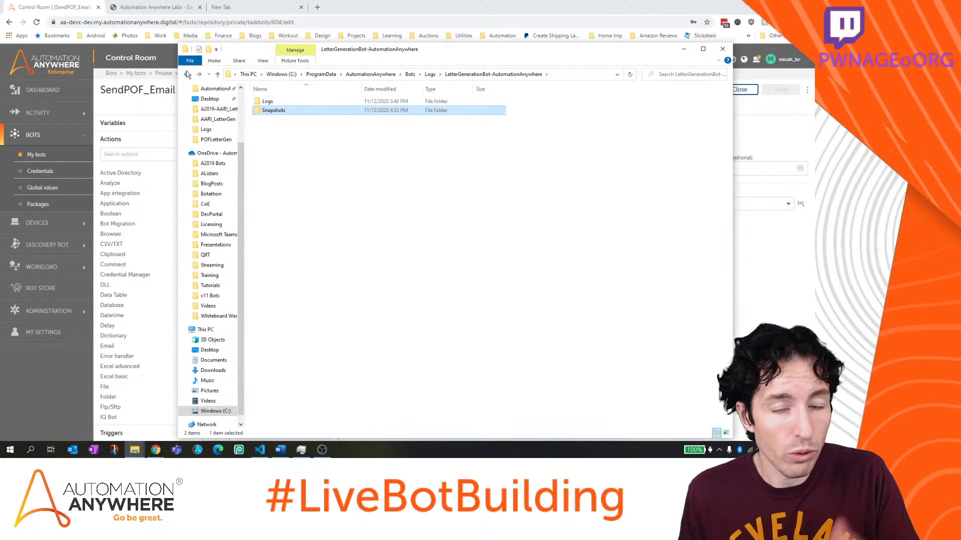
{"action": "left_click", "coordinate": [288, 103]}
{"action": "double_click", "coordinate": [288, 103]}
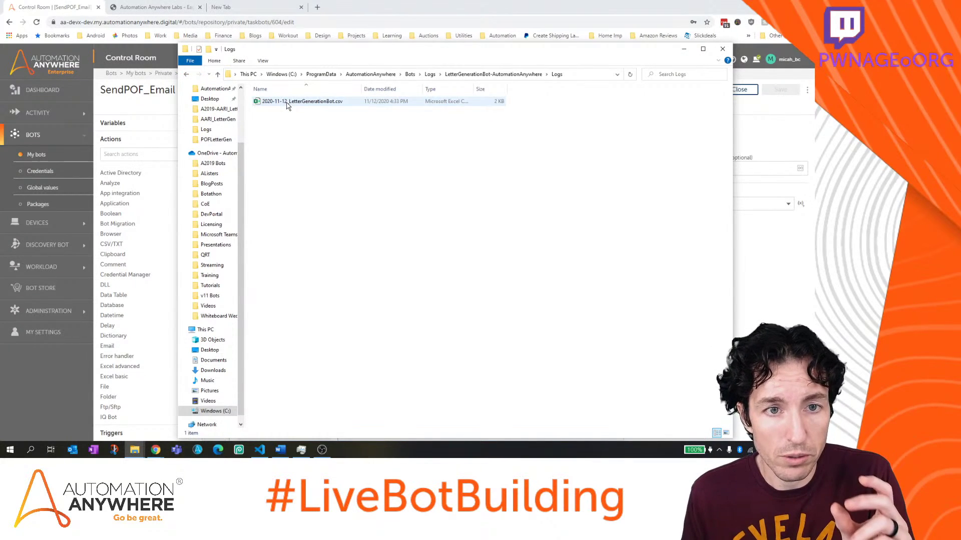
{"action": "left_click", "coordinate": [287, 106]}
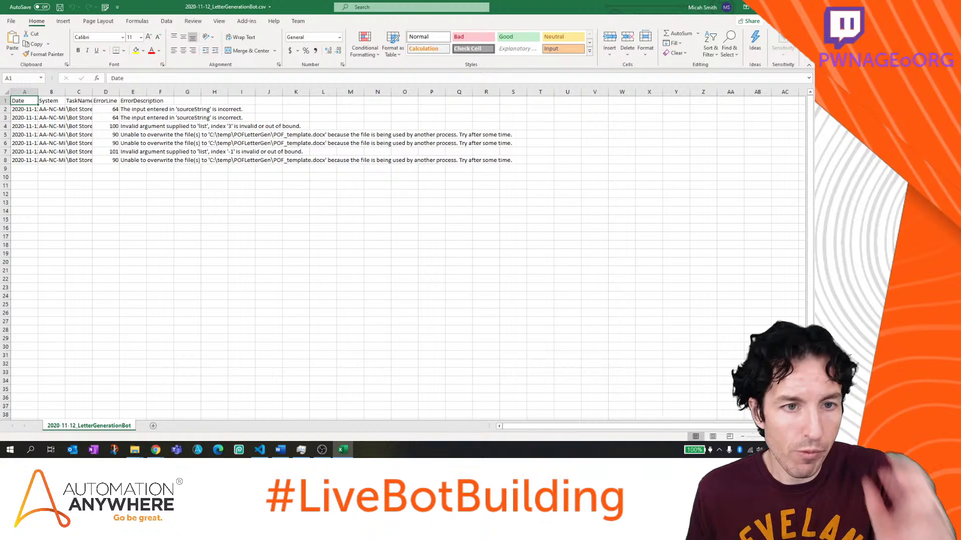
{"action": "key", "text": "alt+F4"}
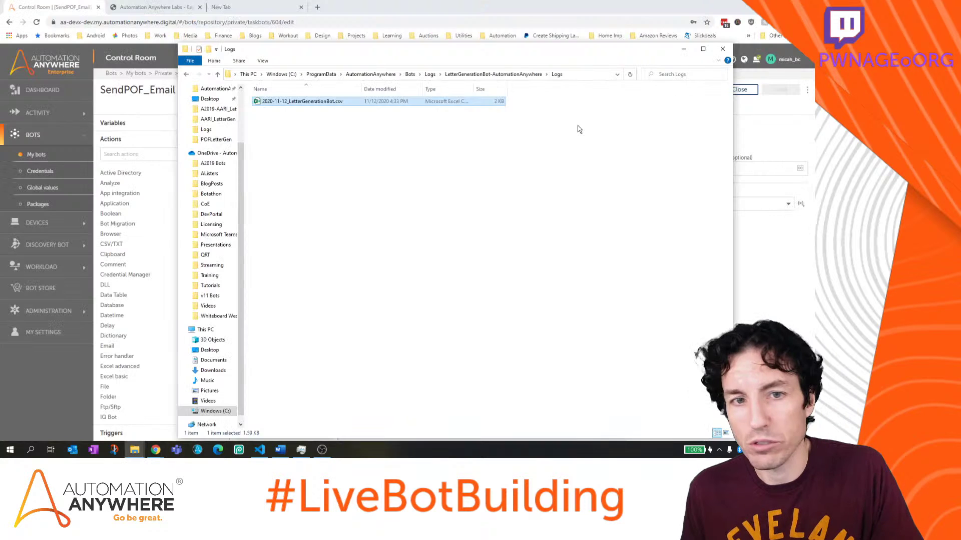
{"action": "left_click", "coordinate": [432, 74]}
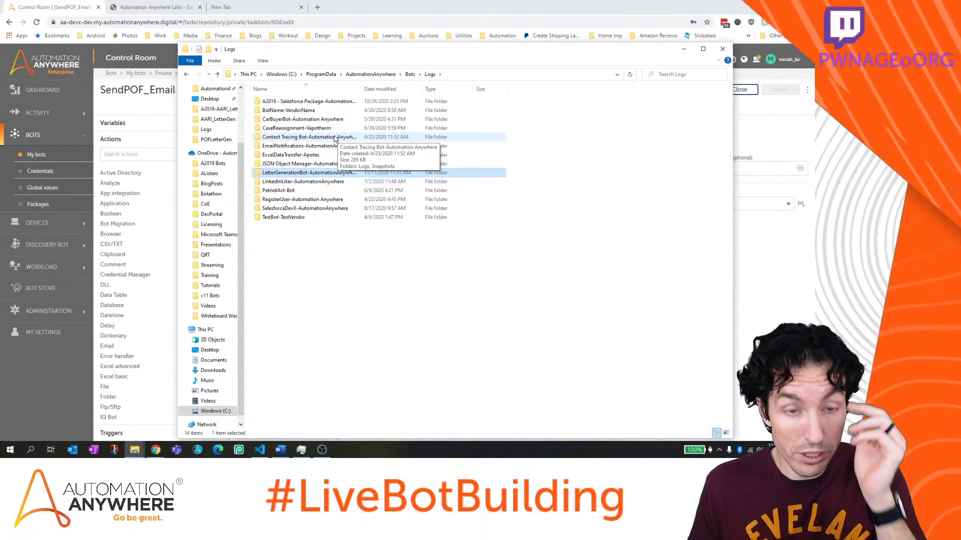
{"action": "key", "text": "alt+Tab"}
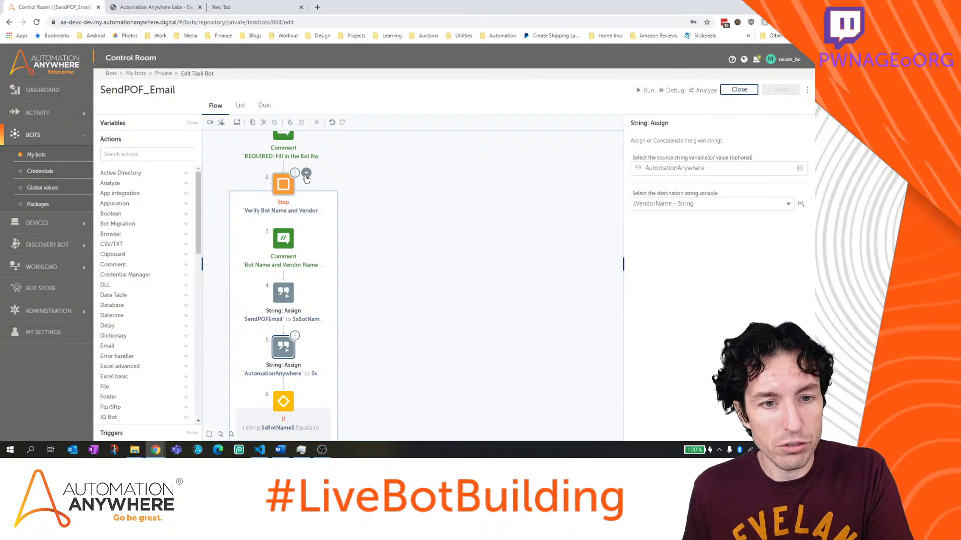
Collapse the Verify Bot Name and Vendor, Setup Log Folders/Locations and Clear out old logs steps
{"action": "left_click", "coordinate": [306, 173]}
{"action": "scroll", "coordinate": [375, 255], "scroll_direction": "down", "scroll_amount": 2}
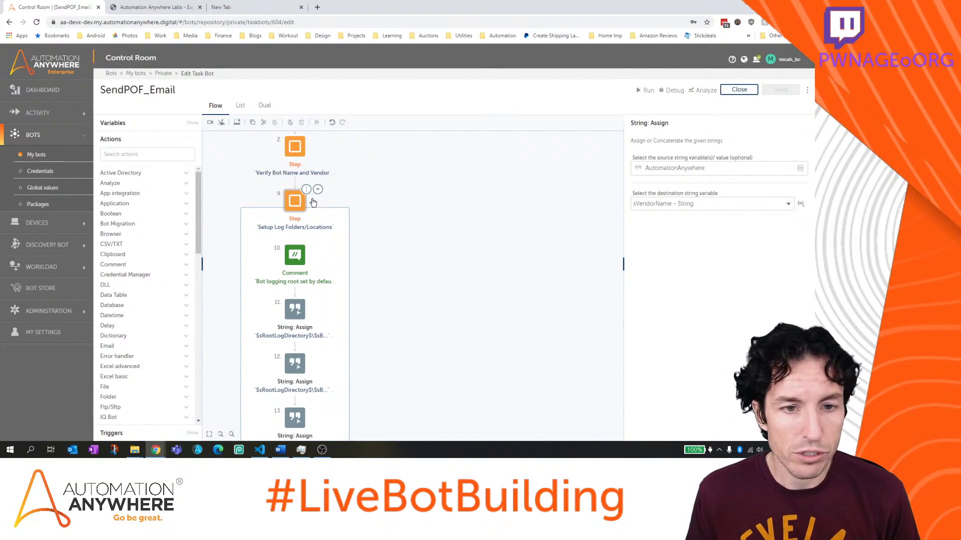
{"action": "left_click", "coordinate": [318, 191]}
{"action": "scroll", "coordinate": [379, 225], "scroll_direction": "down", "scroll_amount": 2}
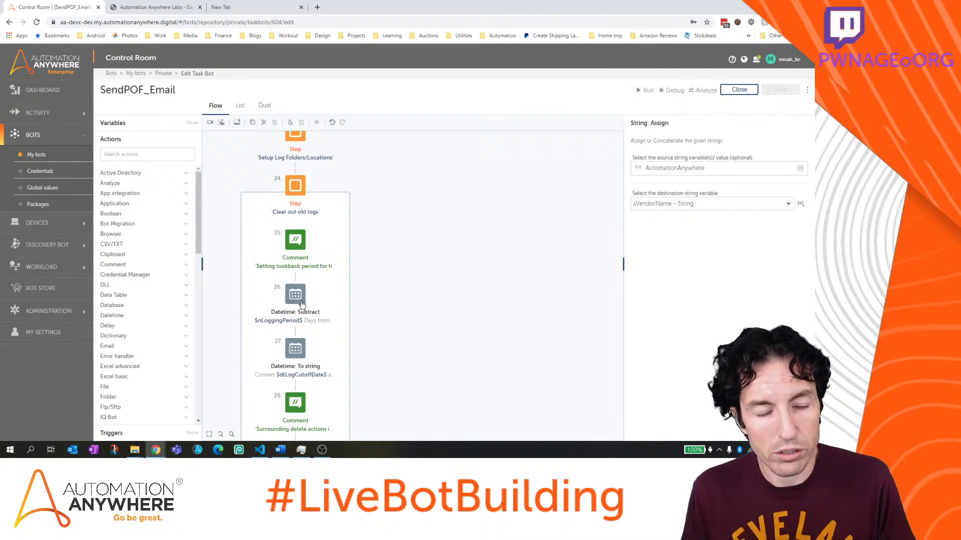
{"action": "mouse_move", "coordinate": [295, 263]}
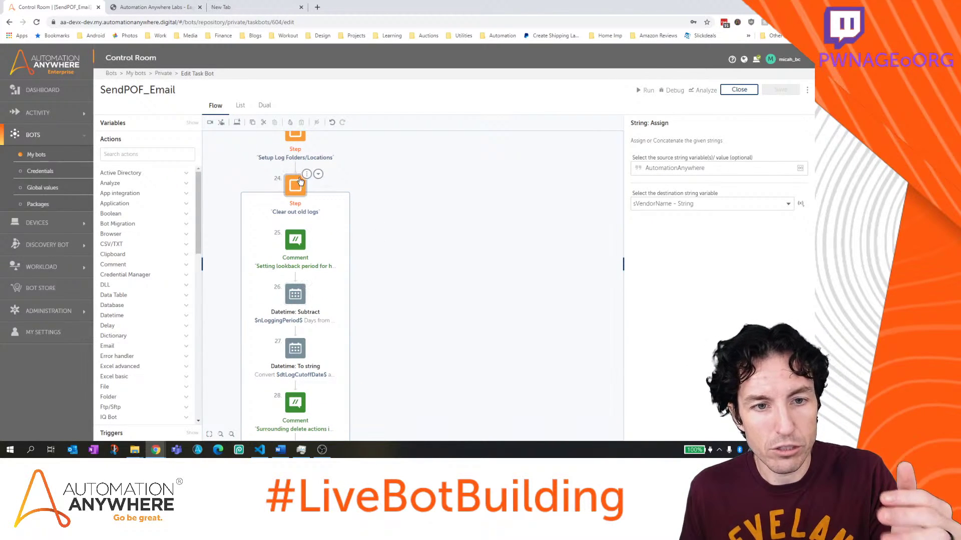
{"action": "left_click", "coordinate": [318, 175]}
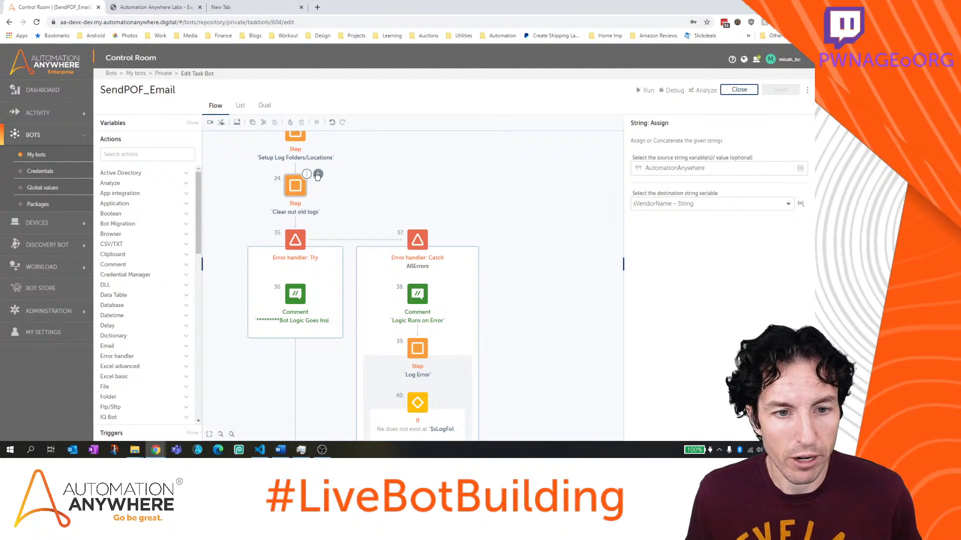
Look through the Log to file and Record Snapshot error actions, then collapse the Catch branch
{"action": "scroll", "coordinate": [529, 283], "scroll_direction": "down", "scroll_amount": 1}
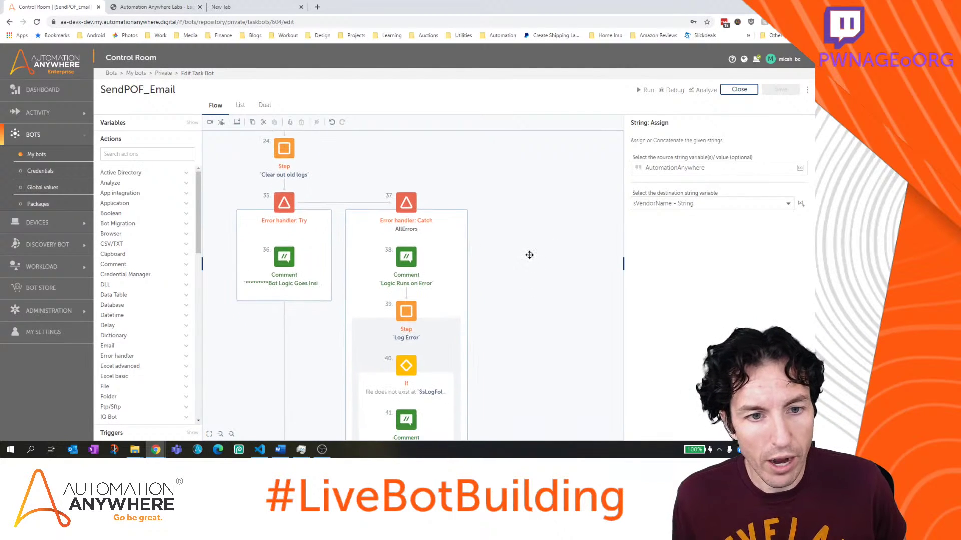
{"action": "scroll", "coordinate": [529, 250], "scroll_direction": "down", "scroll_amount": 1}
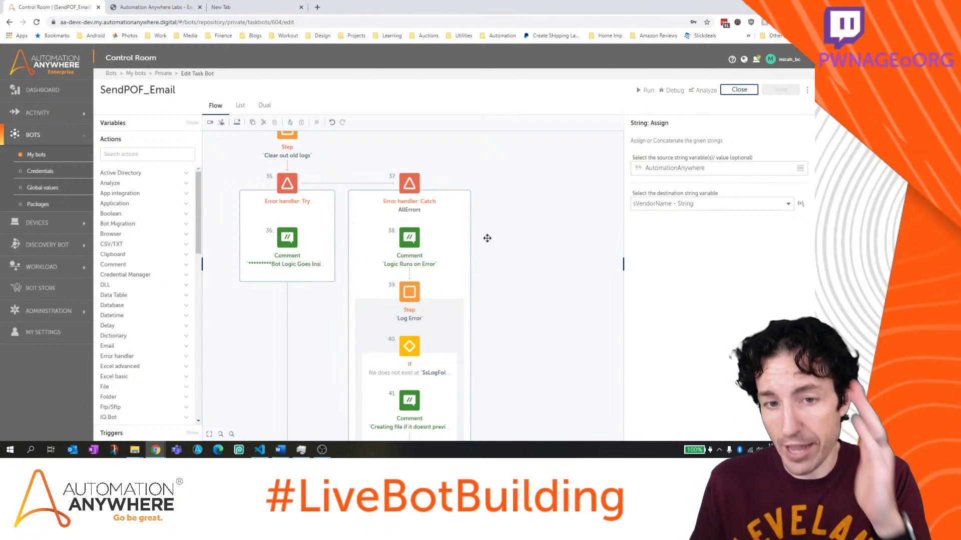
{"action": "scroll", "coordinate": [521, 285], "scroll_direction": "down", "scroll_amount": 2}
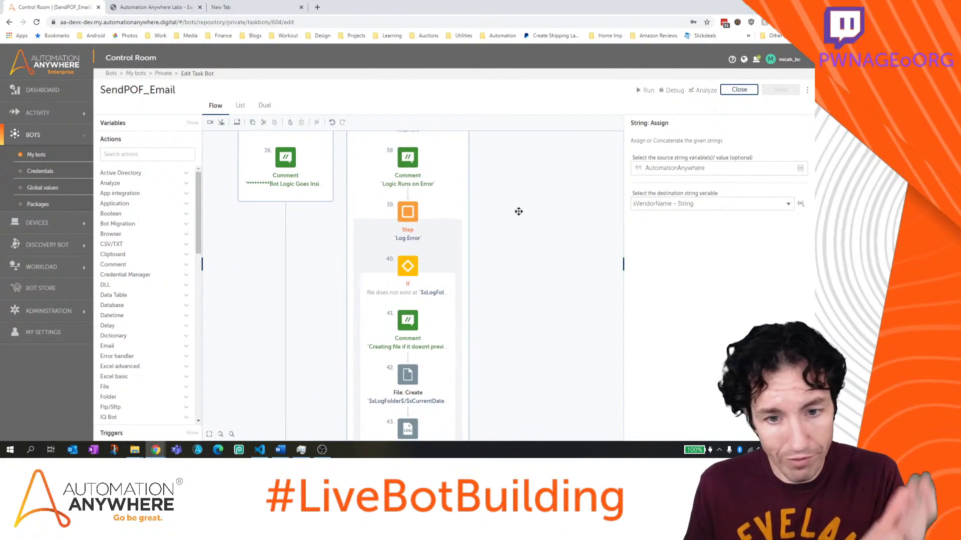
{"action": "scroll", "coordinate": [520, 300], "scroll_direction": "down", "scroll_amount": 3}
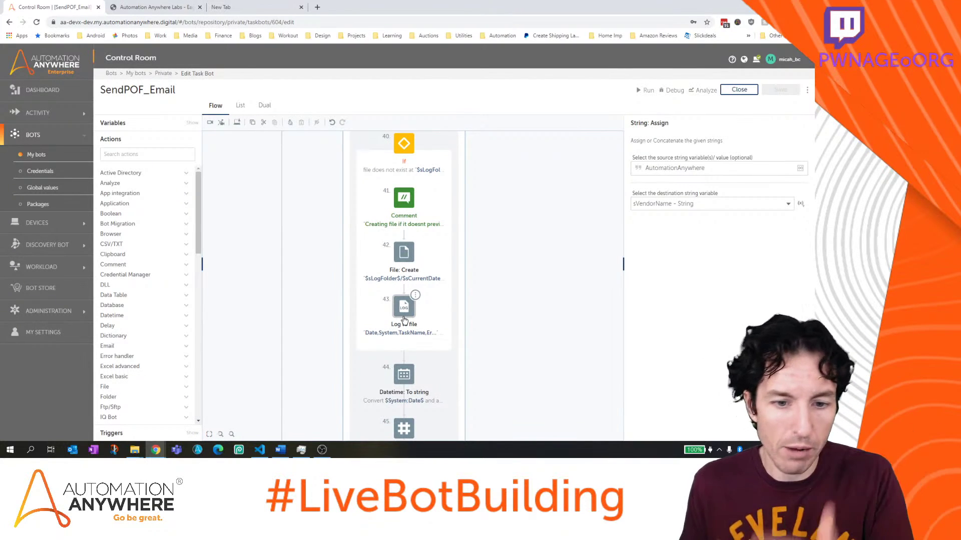
{"action": "left_click_drag", "start_coordinate": [553, 360], "coordinate": [545, 291]}
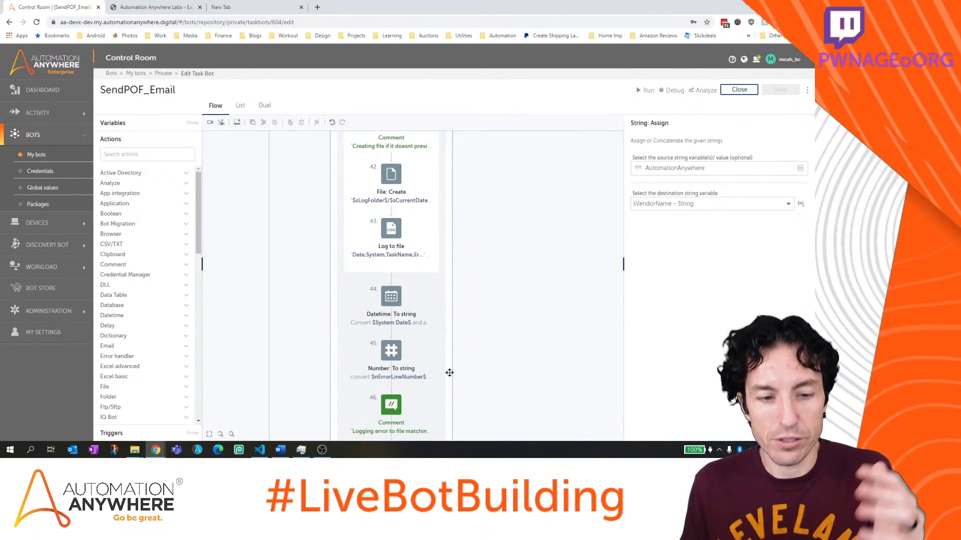
{"action": "left_click_drag", "start_coordinate": [498, 369], "coordinate": [537, 215]}
{"action": "scroll", "coordinate": [553, 262], "scroll_direction": "up", "scroll_amount": 1}
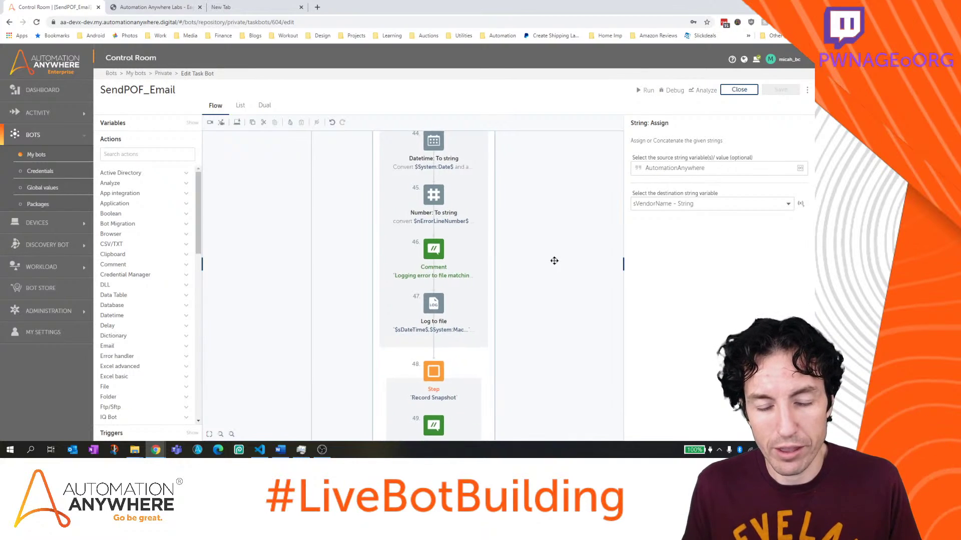
{"action": "scroll", "coordinate": [553, 223], "scroll_direction": "down", "scroll_amount": 4}
{"action": "scroll", "coordinate": [529, 268], "scroll_direction": "up", "scroll_amount": 4}
{"action": "scroll", "coordinate": [529, 268], "scroll_direction": "up", "scroll_amount": 5}
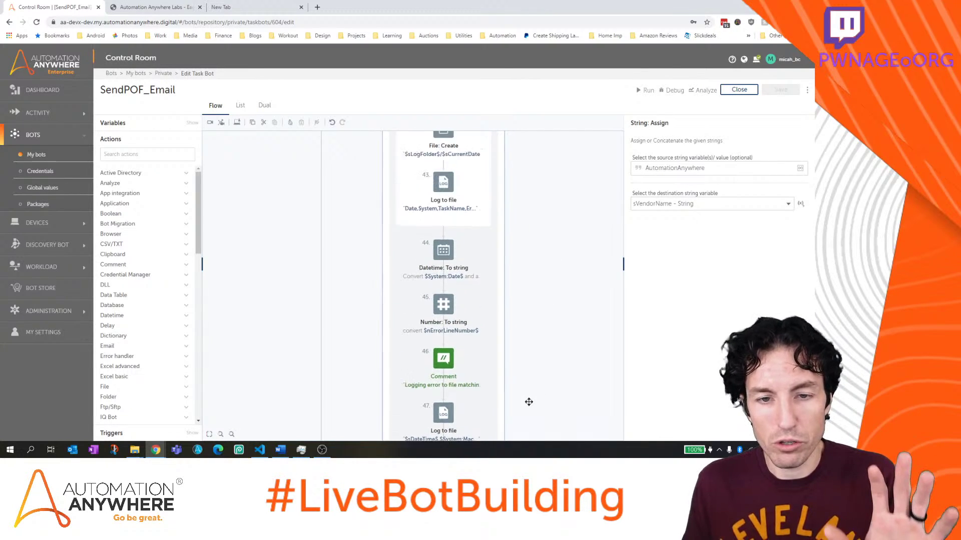
{"action": "scroll", "coordinate": [550, 313], "scroll_direction": "up", "scroll_amount": 2}
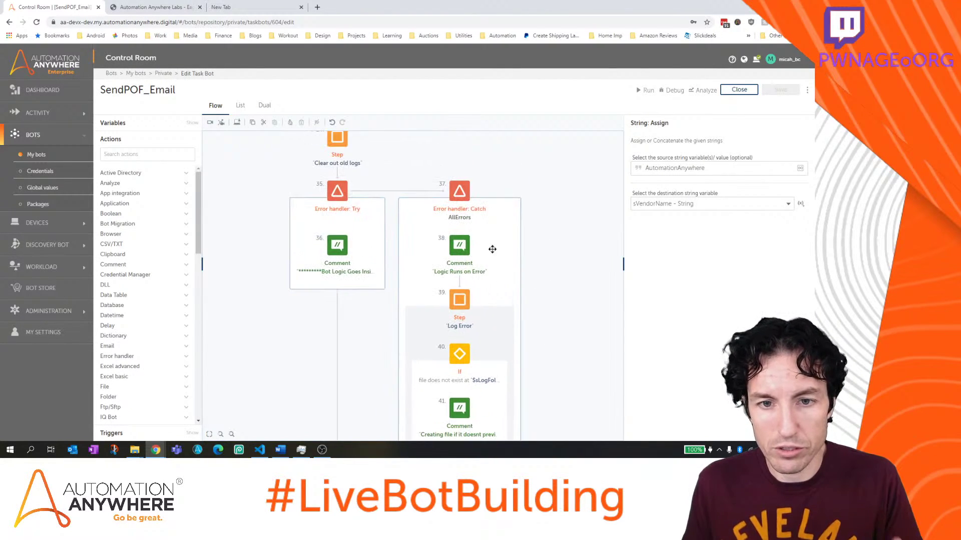
{"action": "left_click", "coordinate": [461, 179]}
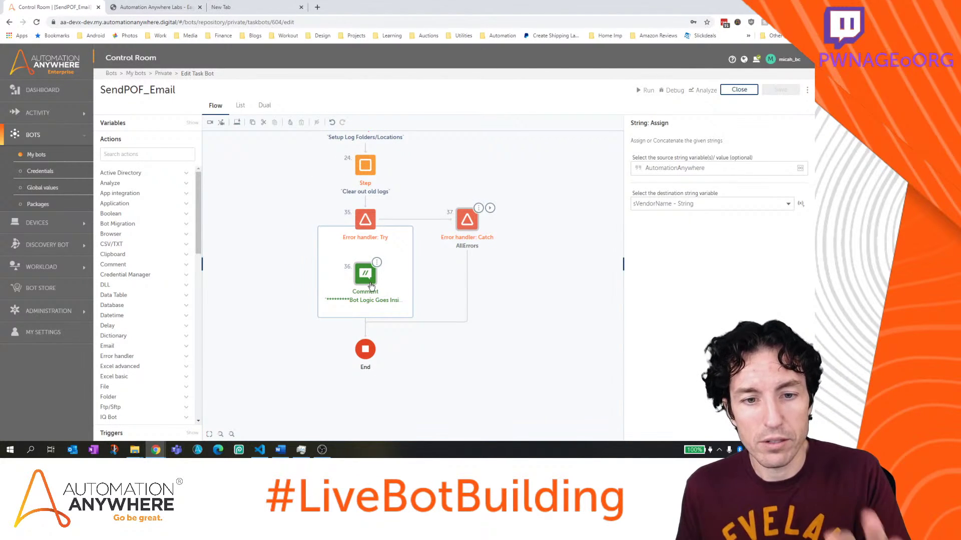
Select the 'Bot Logic Goes Inside Here' comment (action 36) in the Try block to view its properties
{"action": "left_click", "coordinate": [371, 286]}
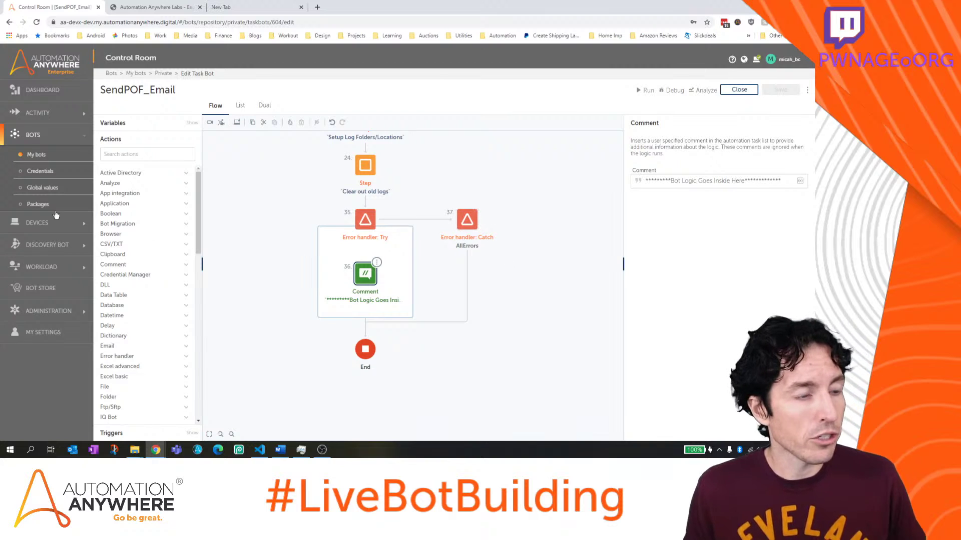
{"action": "key", "text": "alt+Tab"}
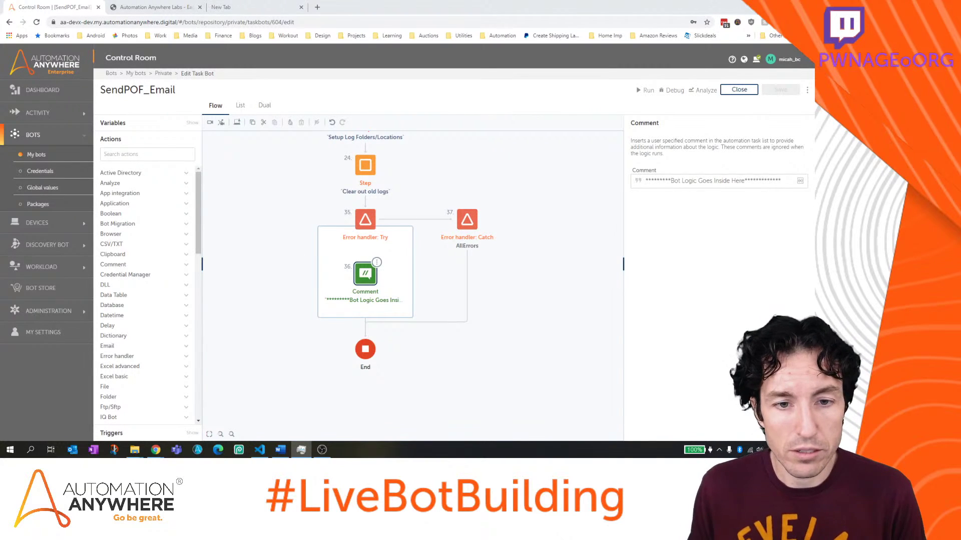
{"action": "left_click_drag", "start_coordinate": [544, 271], "coordinate": [543, 241]}
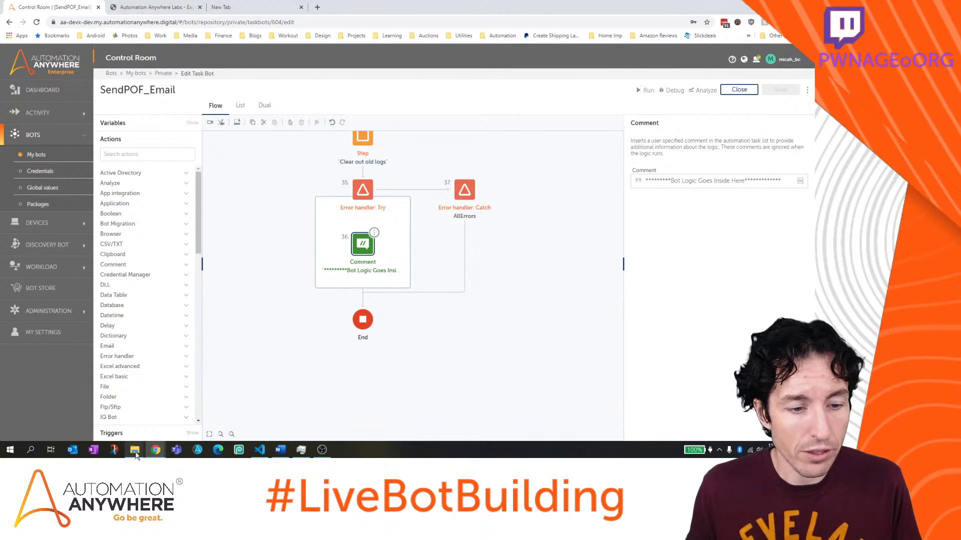
{"action": "mouse_move", "coordinate": [136, 453]}
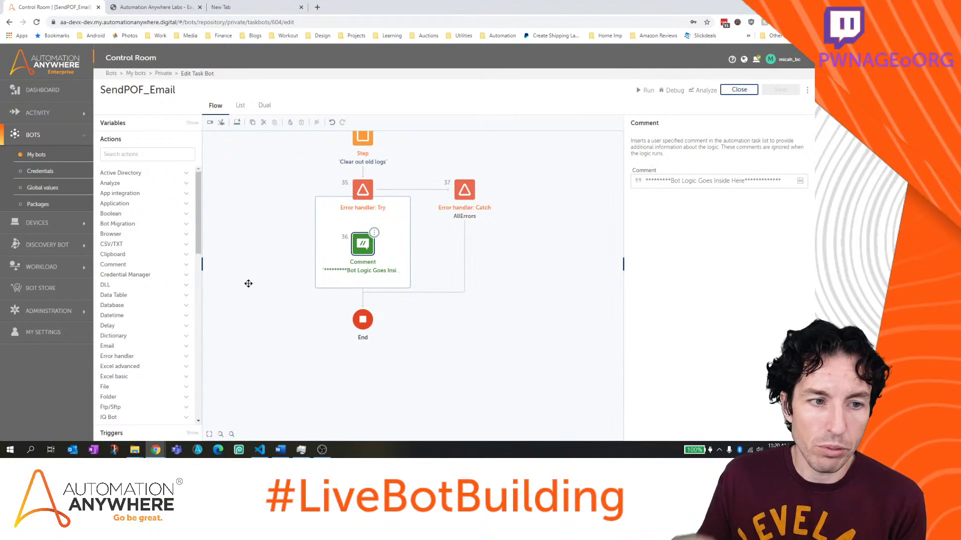
Create the string input variable sEmailAddress_input and review its settings
{"action": "left_click", "coordinate": [192, 123]}
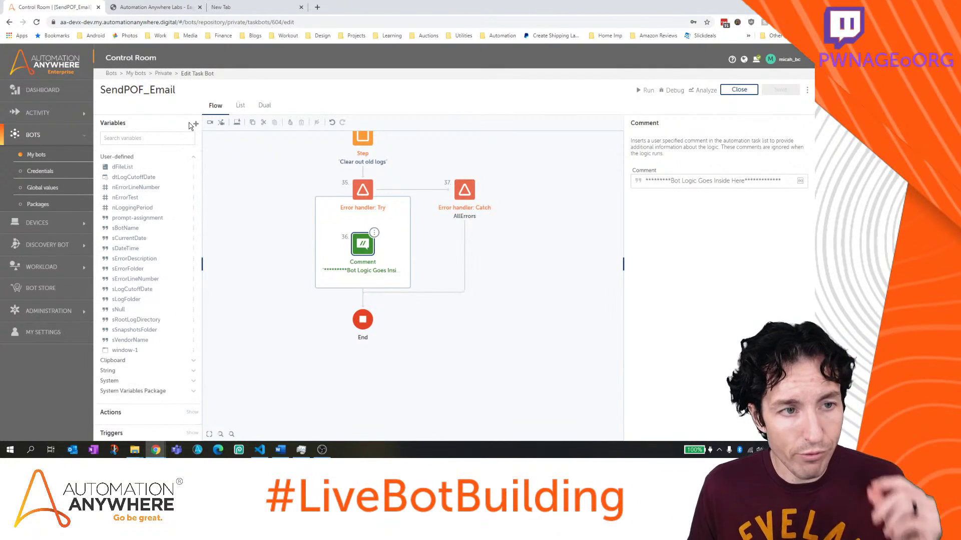
{"action": "left_click", "coordinate": [196, 124]}
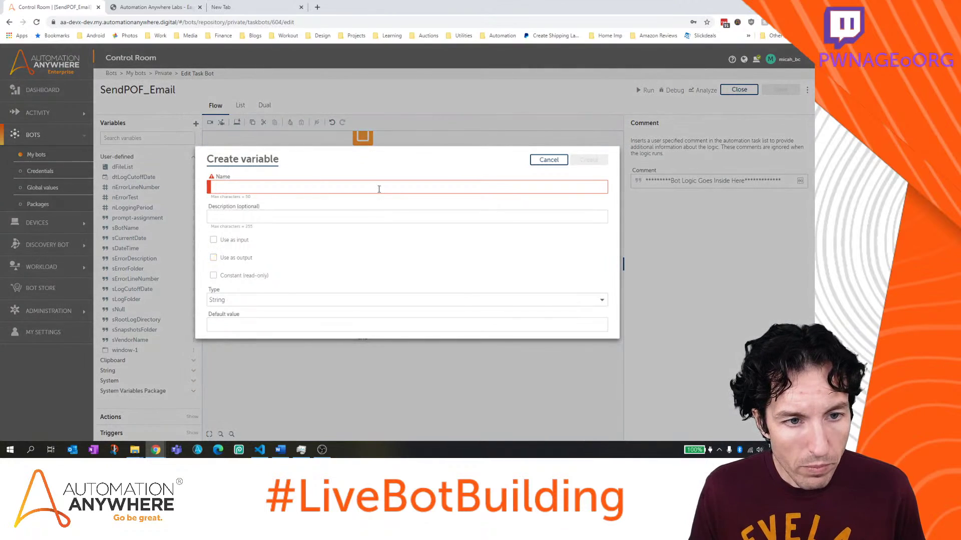
{"action": "type", "text": "sInputEma"}
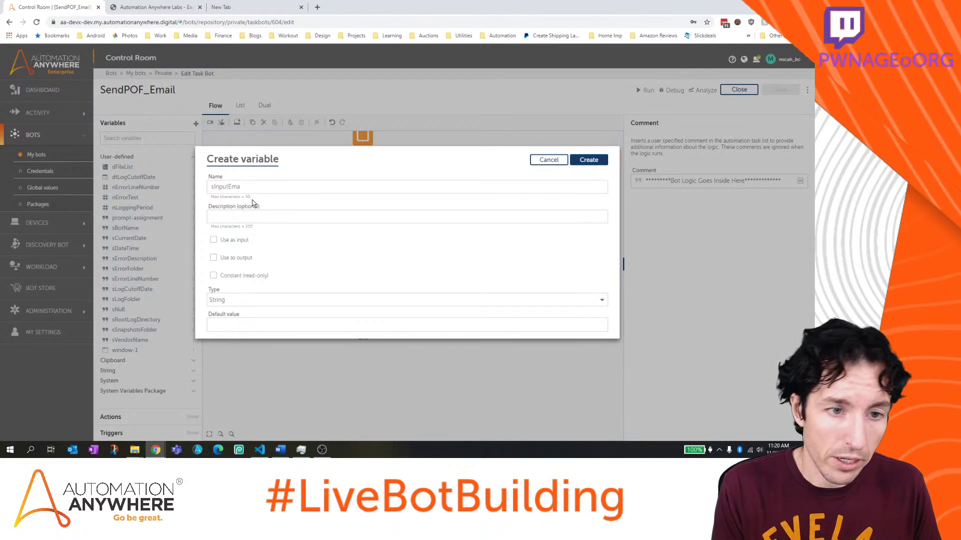
{"action": "key", "text": "BackSpace"}
{"action": "key", "text": "BackSpace"}
{"action": "key", "text": "BackSpace"}
{"action": "key", "text": "BackSpace"}
{"action": "key", "text": "BackSpace"}
{"action": "key", "text": "BackSpace"}
{"action": "key", "text": "BackSpace"}
{"action": "key", "text": "BackSpace"}
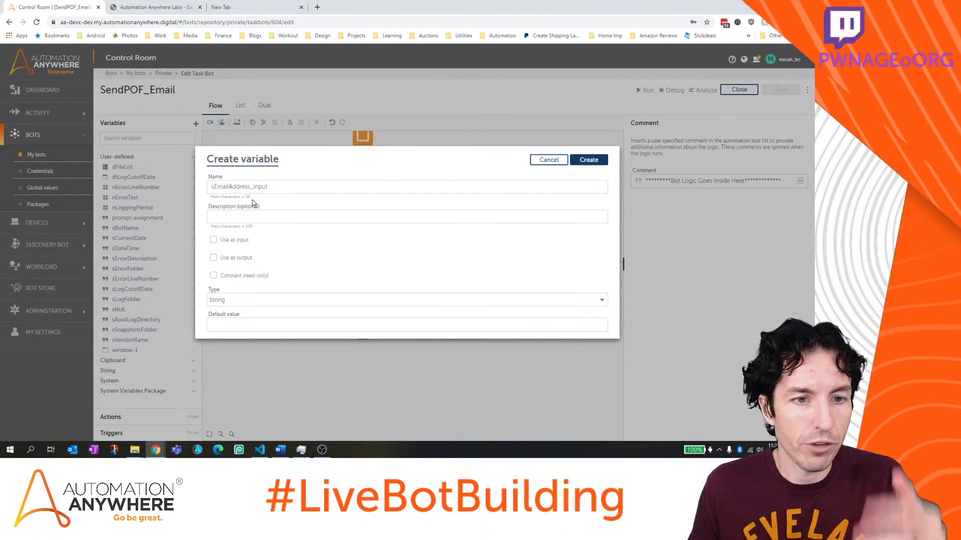
{"action": "left_click", "coordinate": [226, 242]}
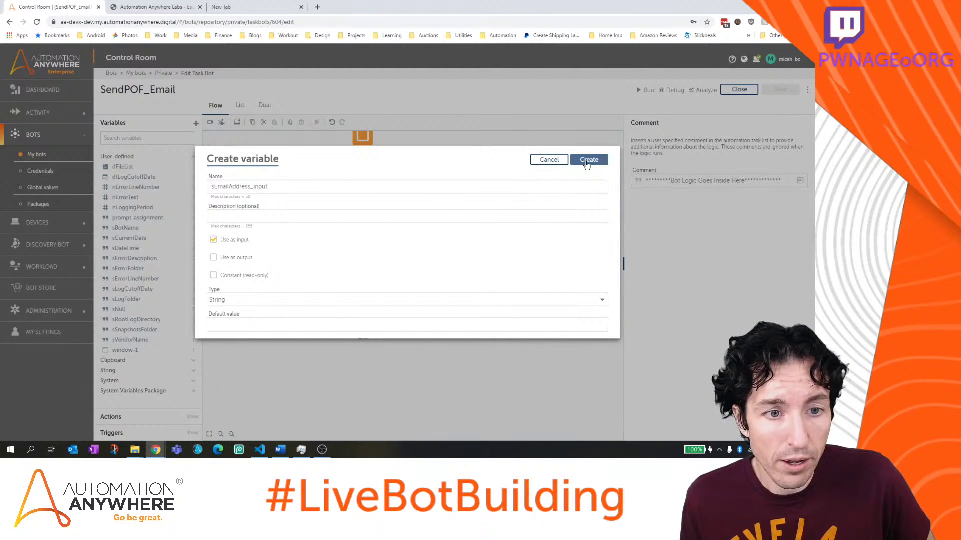
{"action": "left_click", "coordinate": [587, 161]}
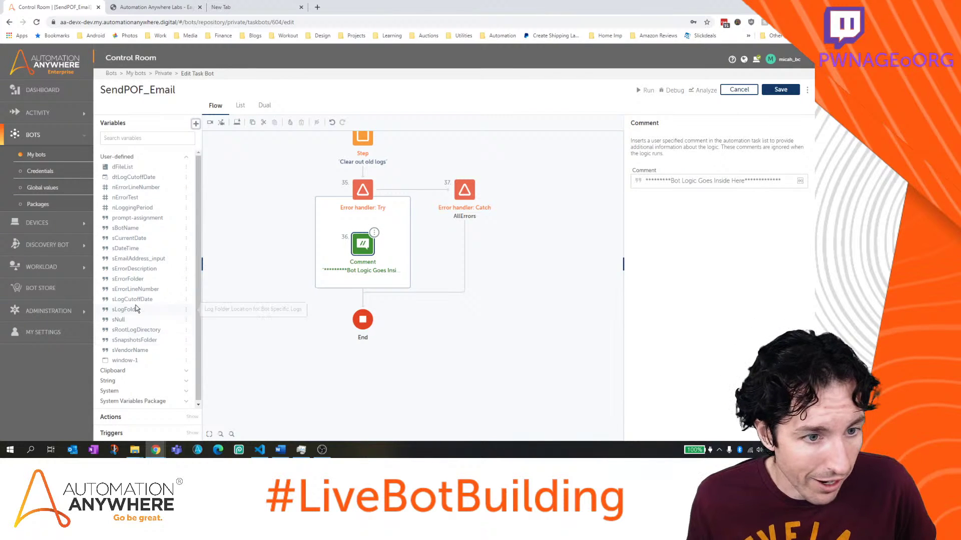
{"action": "left_click", "coordinate": [143, 259]}
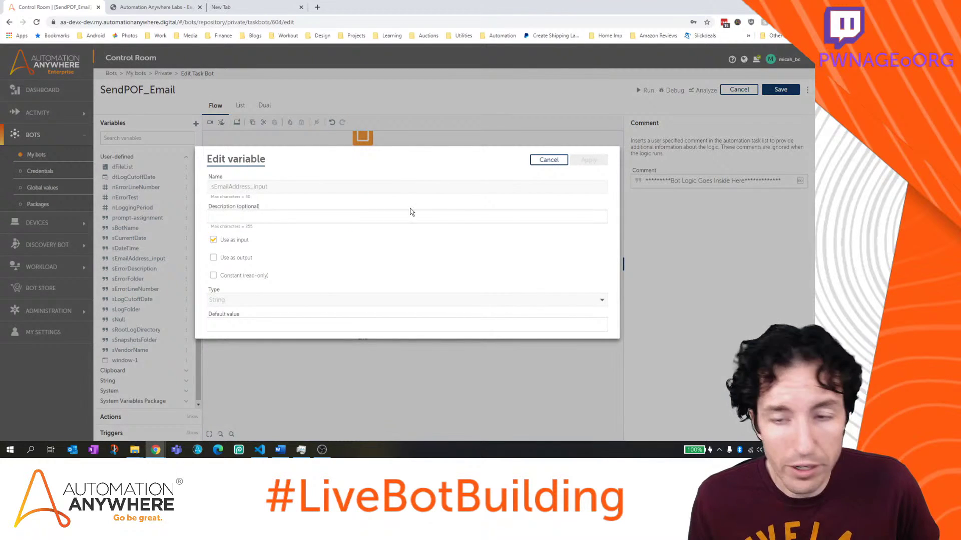
{"action": "left_click", "coordinate": [548, 160]}
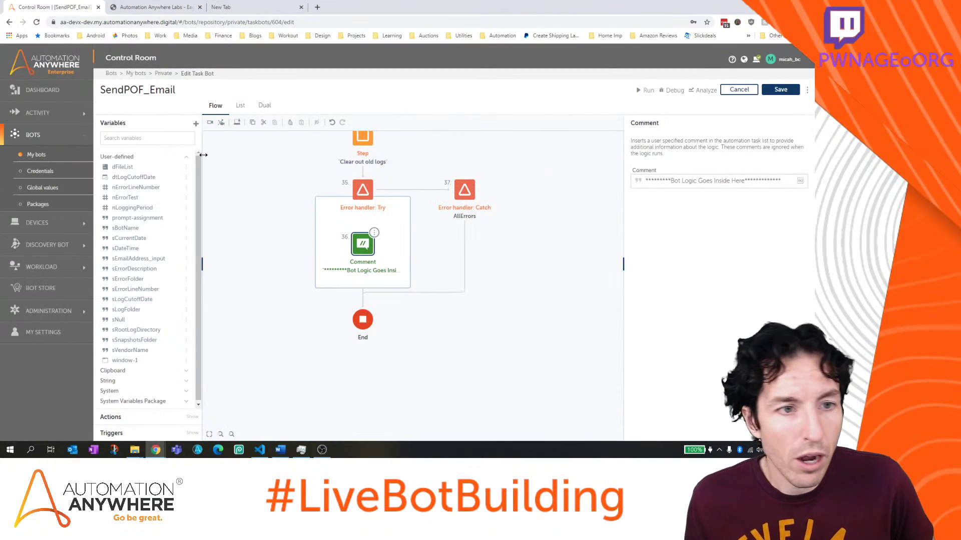
Create the string input variable sLetterLocation_input
{"action": "left_click", "coordinate": [196, 123]}
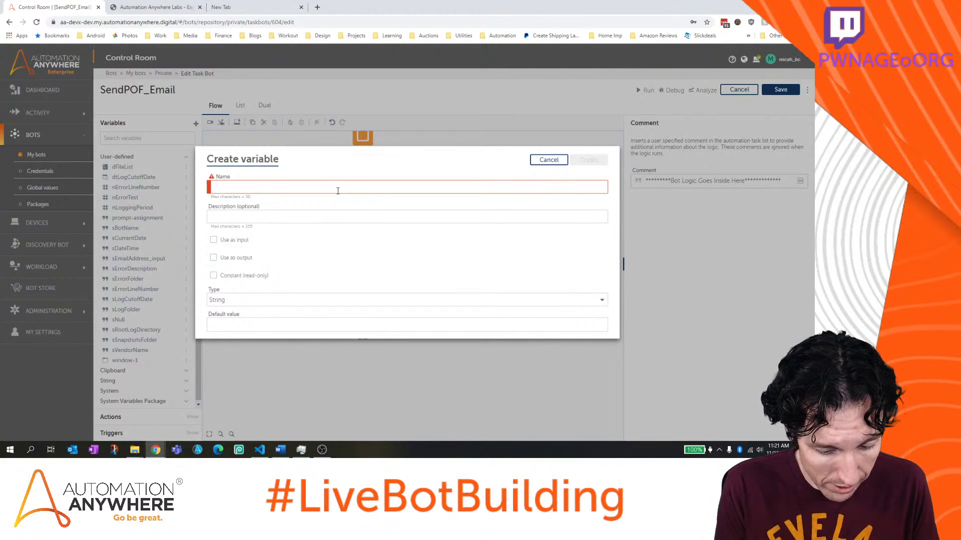
{"action": "type", "text": "sLet"}
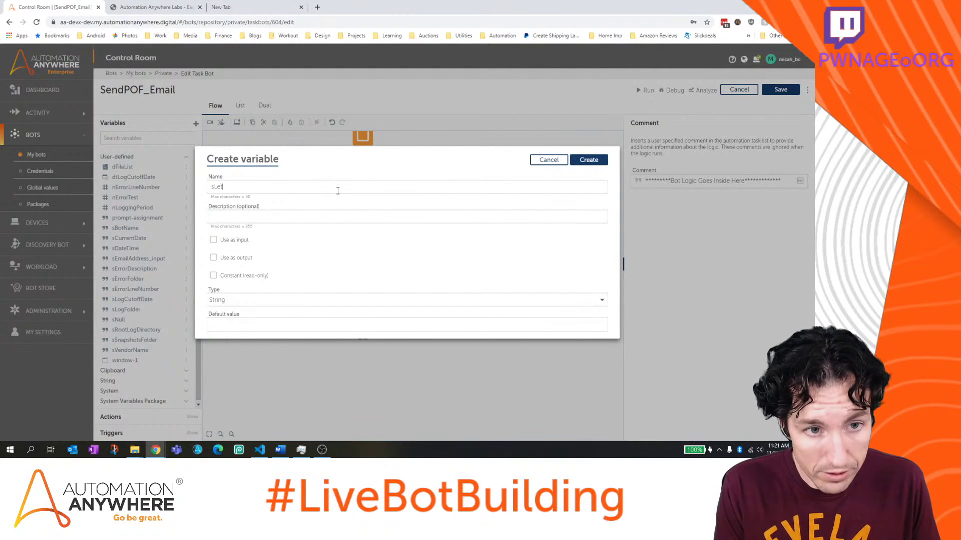
{"action": "type", "text": "terLocation_input"}
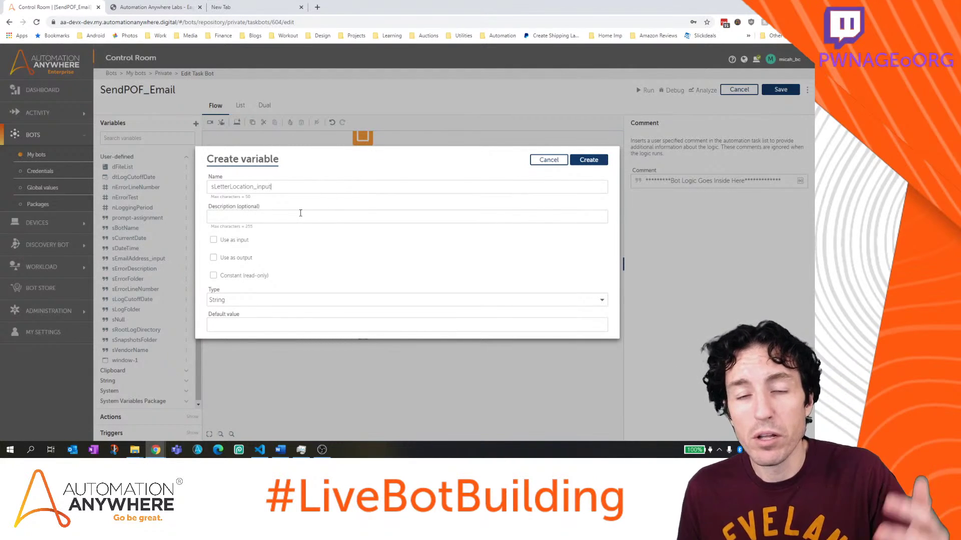
{"action": "left_click", "coordinate": [244, 241]}
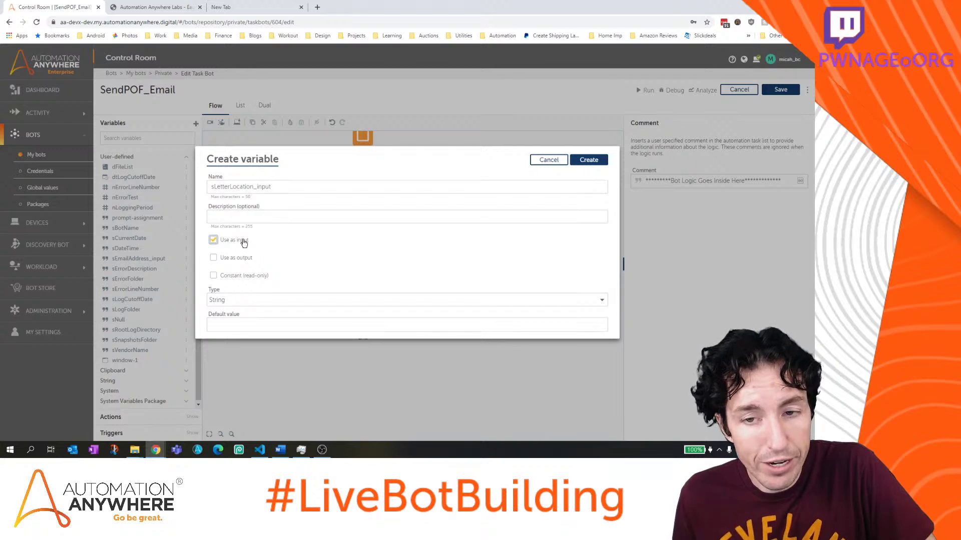
{"action": "left_click", "coordinate": [583, 160]}
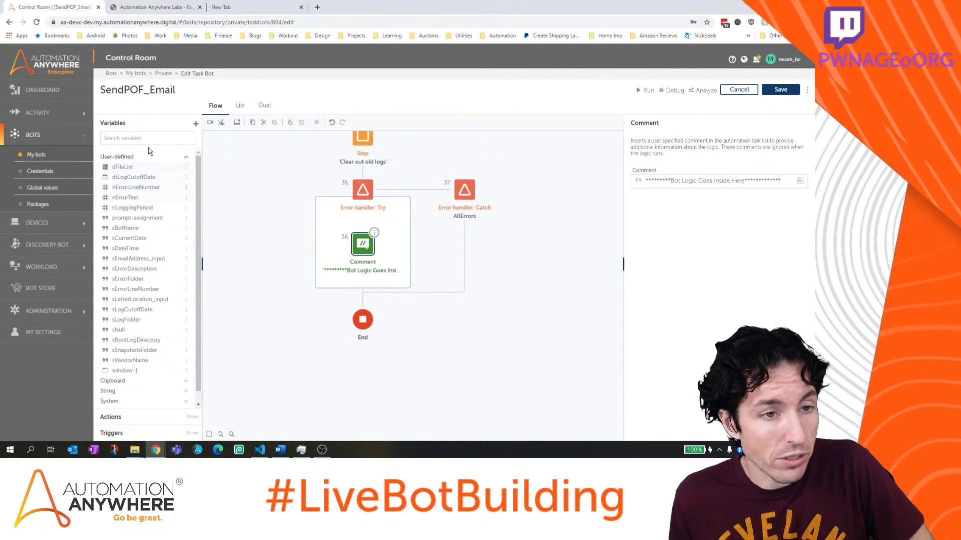
Create the string input variable sCustomerName_input, correcting a typo in the name
{"action": "left_click", "coordinate": [196, 123]}
{"action": "type", "text": "s"}
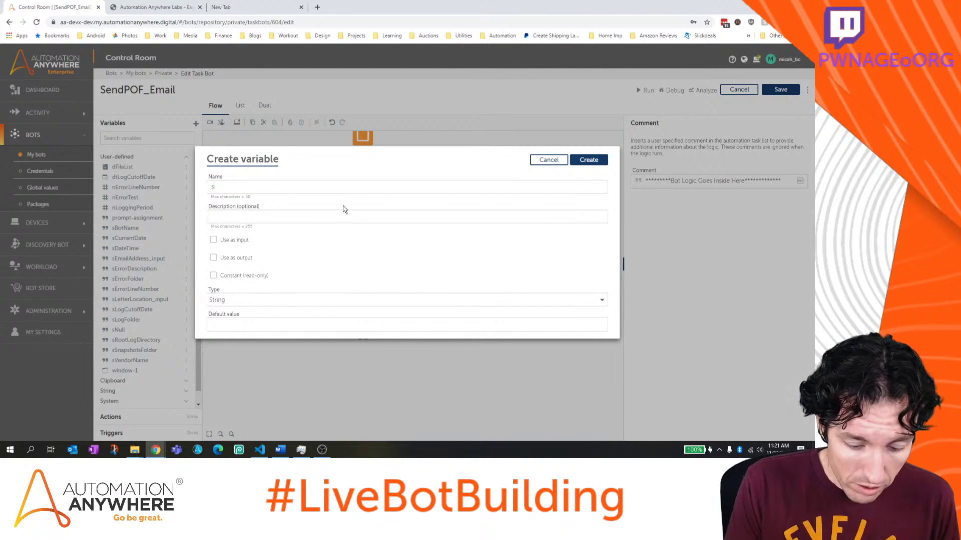
{"action": "type", "text": "Cutoms"}
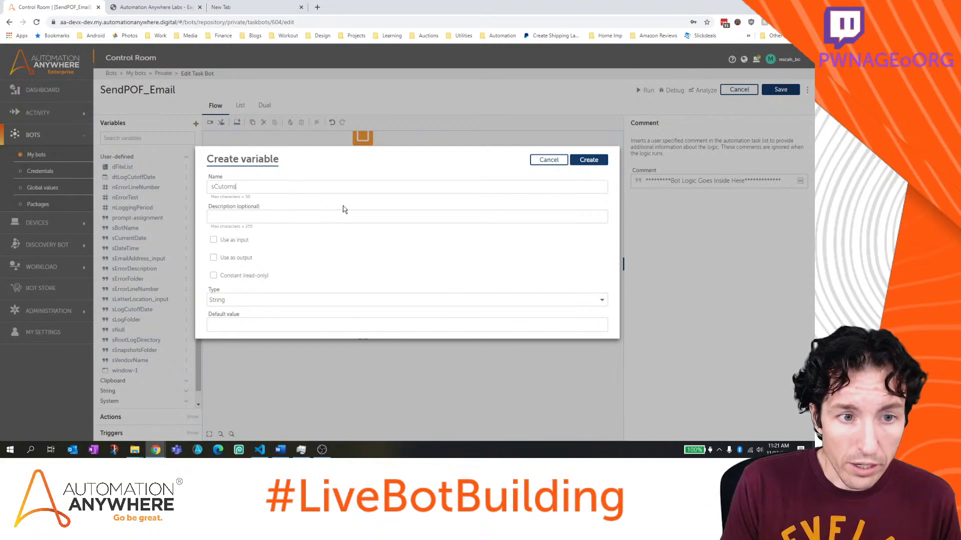
{"action": "type", "text": "e"}
{"action": "key", "text": "BackSpace"}
{"action": "key", "text": "BackSpace"}
{"action": "key", "text": "BackSpace"}
{"action": "key", "text": "BackSpace"}
{"action": "key", "text": "BackSpace"}
{"action": "key", "text": "BackSpace"}
{"action": "type", "text": "st"}
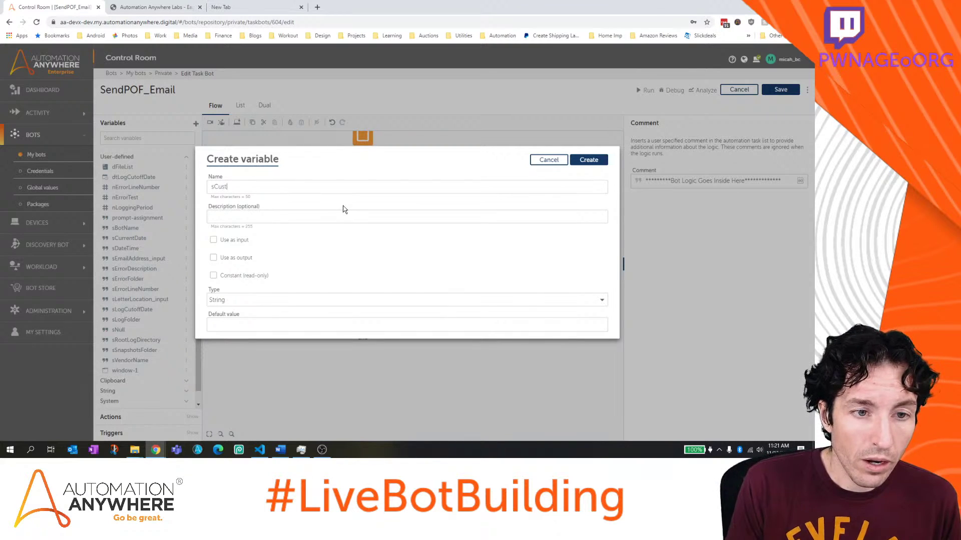
{"action": "type", "text": "omerName_input"}
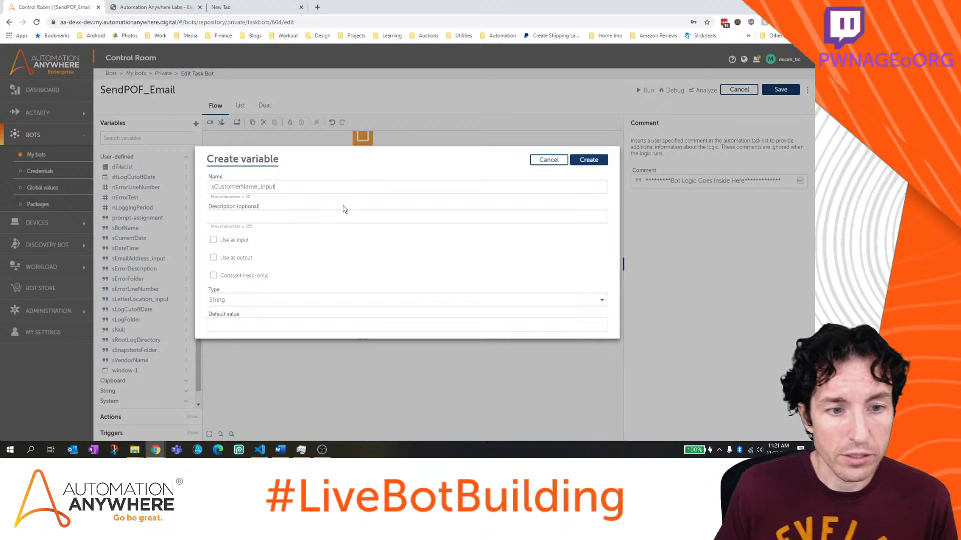
{"action": "left_click", "coordinate": [236, 240]}
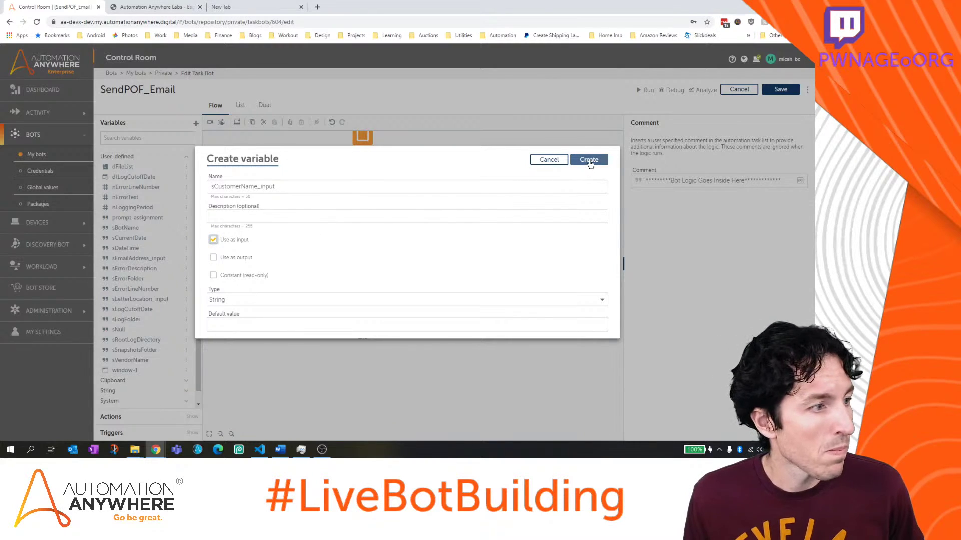
{"action": "left_click", "coordinate": [589, 160]}
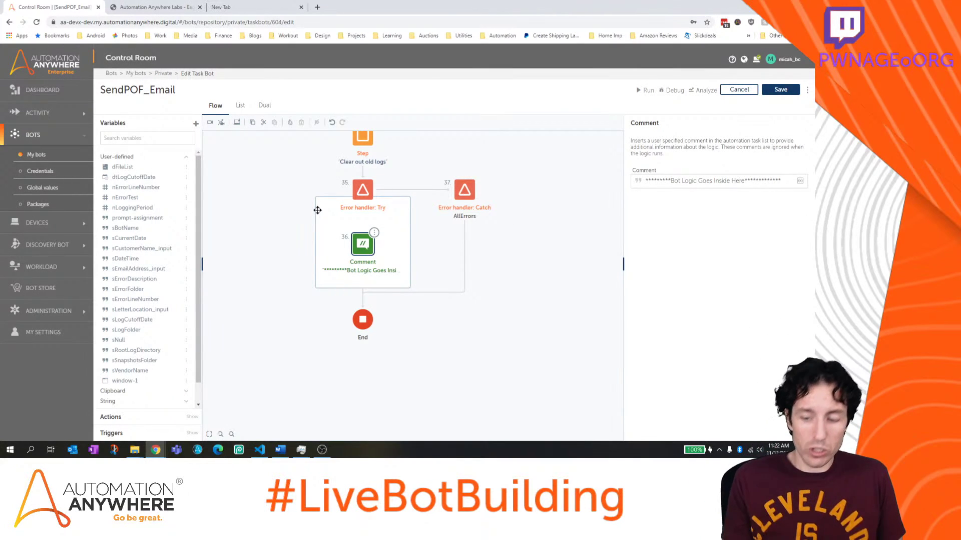
Place an If action below the bot-logic comment inside the Try block
{"action": "left_click", "coordinate": [129, 422]}
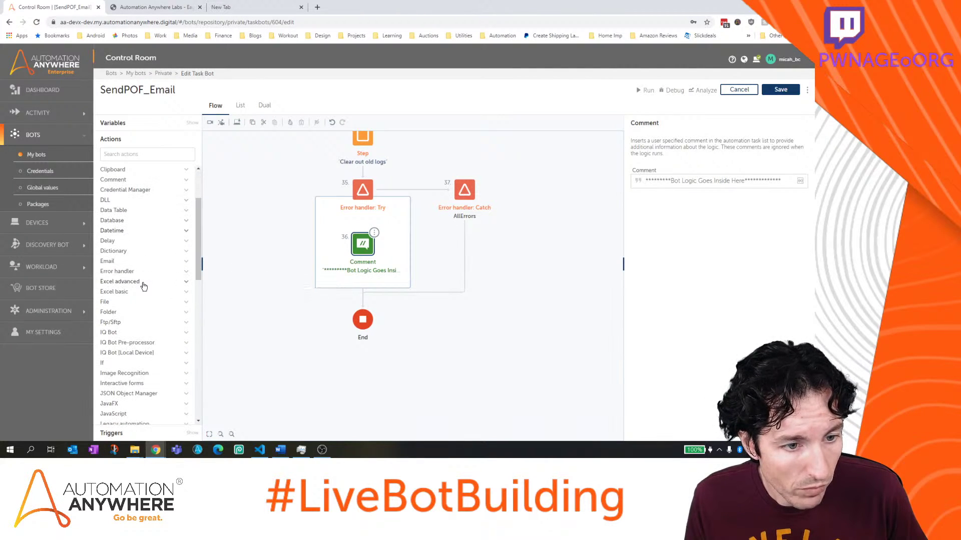
{"action": "left_click", "coordinate": [125, 261]}
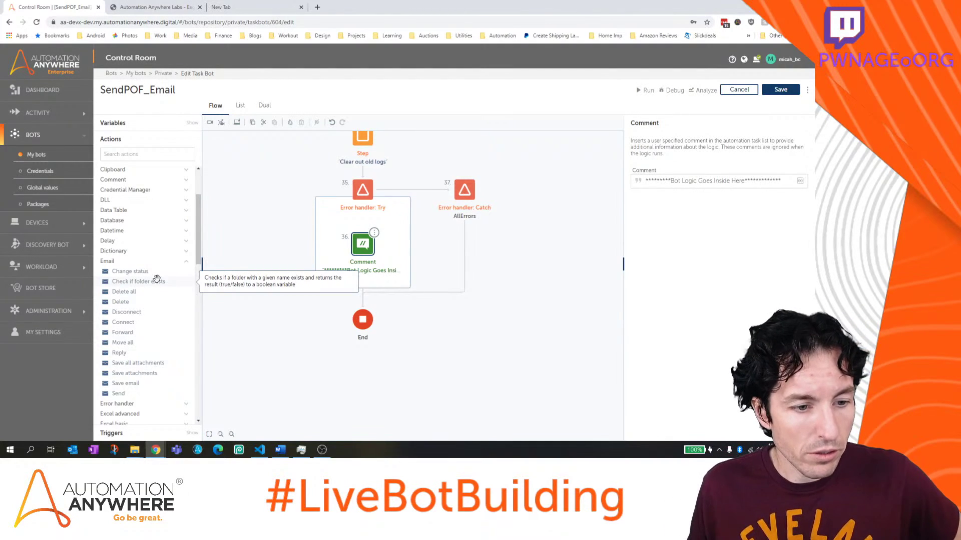
{"action": "scroll", "coordinate": [160, 304], "scroll_direction": "down", "scroll_amount": 5}
{"action": "scroll", "coordinate": [160, 304], "scroll_direction": "up", "scroll_amount": 2}
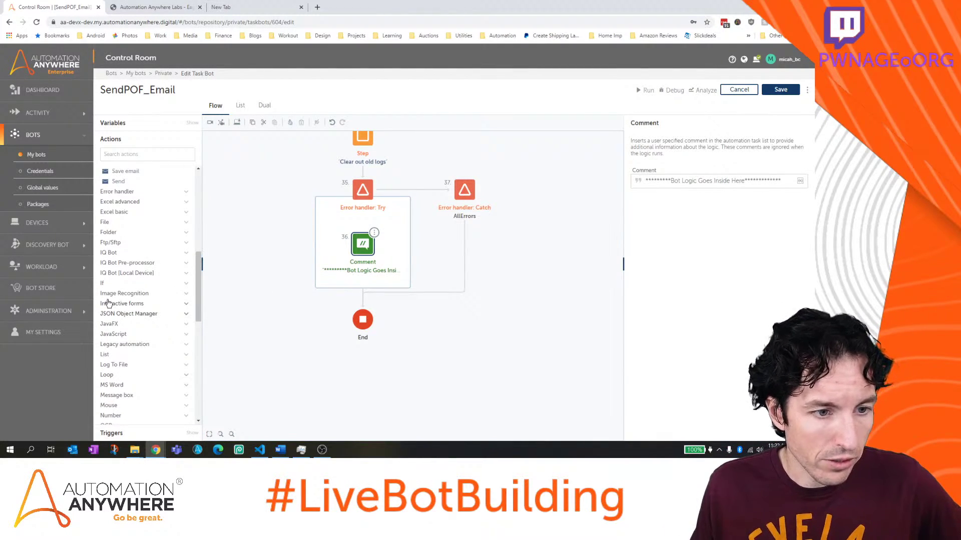
{"action": "left_click", "coordinate": [113, 280]}
{"action": "left_click", "coordinate": [113, 293]}
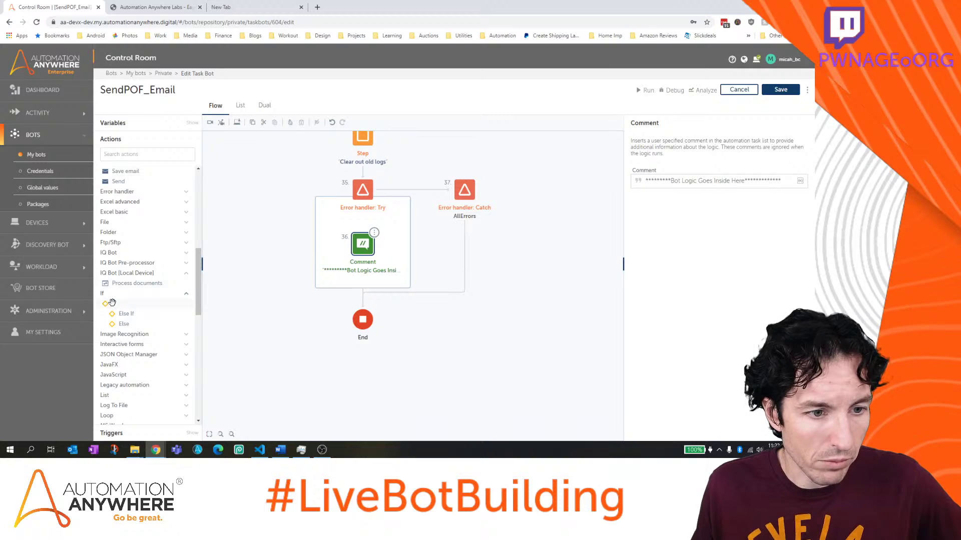
{"action": "left_click_drag", "start_coordinate": [121, 304], "coordinate": [369, 289]}
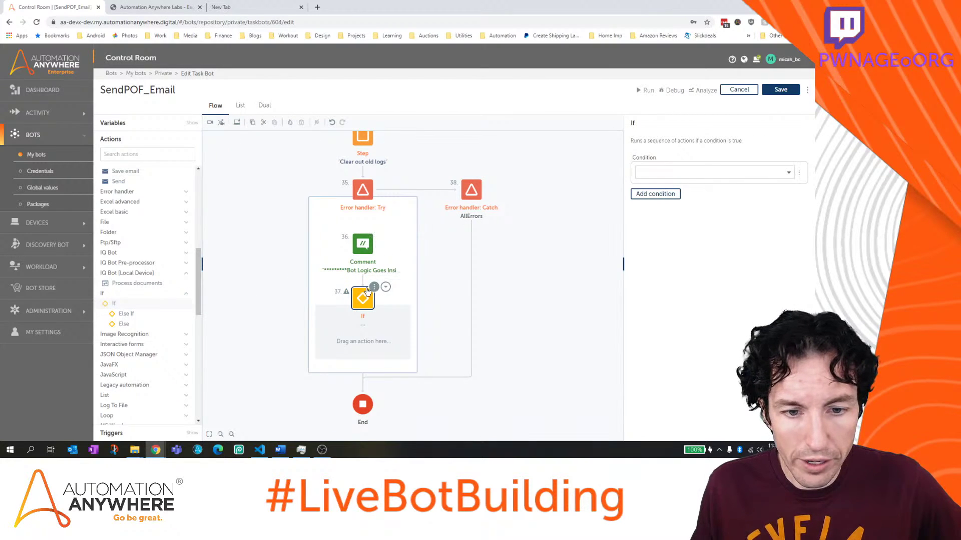
Insert a Step action between the comment and the If
{"action": "scroll", "coordinate": [140, 325], "scroll_direction": "down", "scroll_amount": 5}
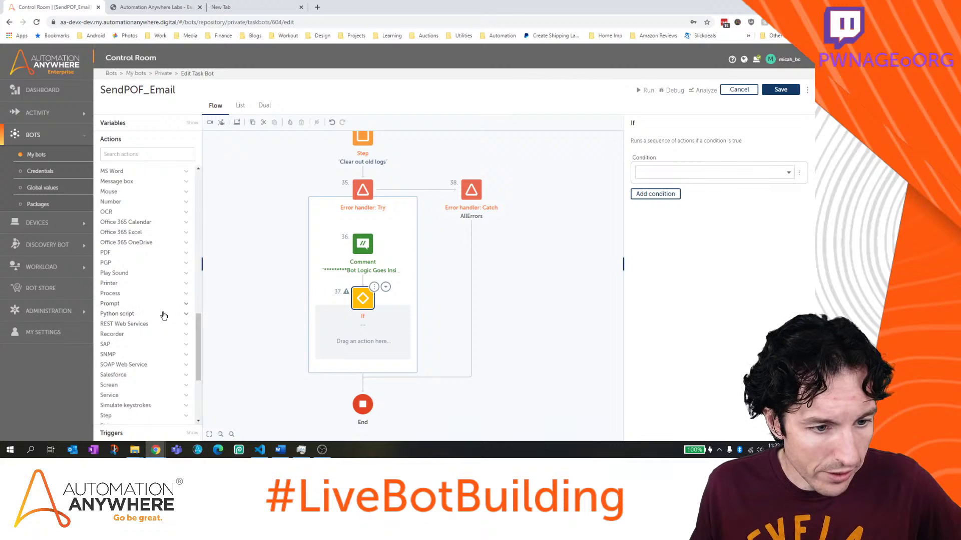
{"action": "left_click", "coordinate": [107, 331]}
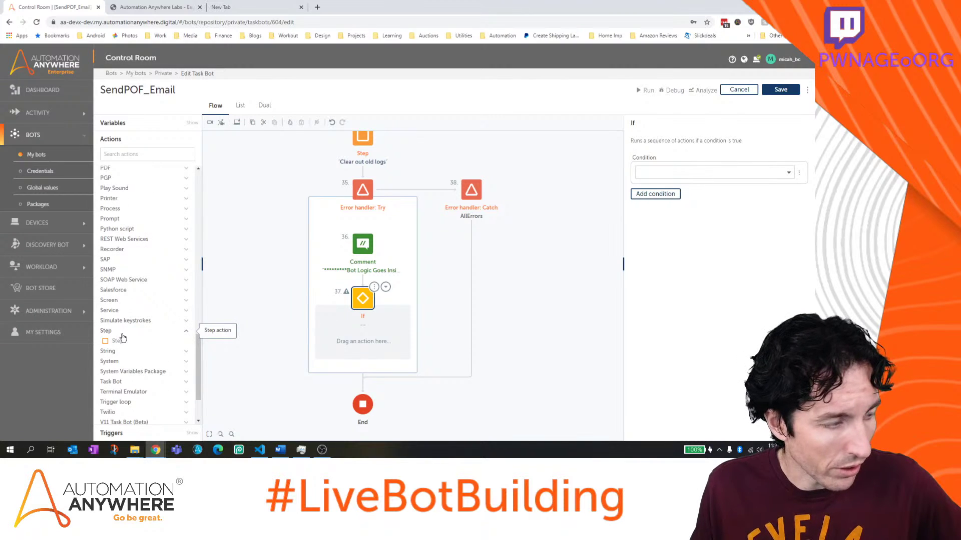
{"action": "left_click_drag", "start_coordinate": [122, 338], "coordinate": [350, 280]}
Title the first step 'Check for file' and save the bot
{"action": "left_click", "coordinate": [687, 168]}
{"action": "type", "text": "Ch"}
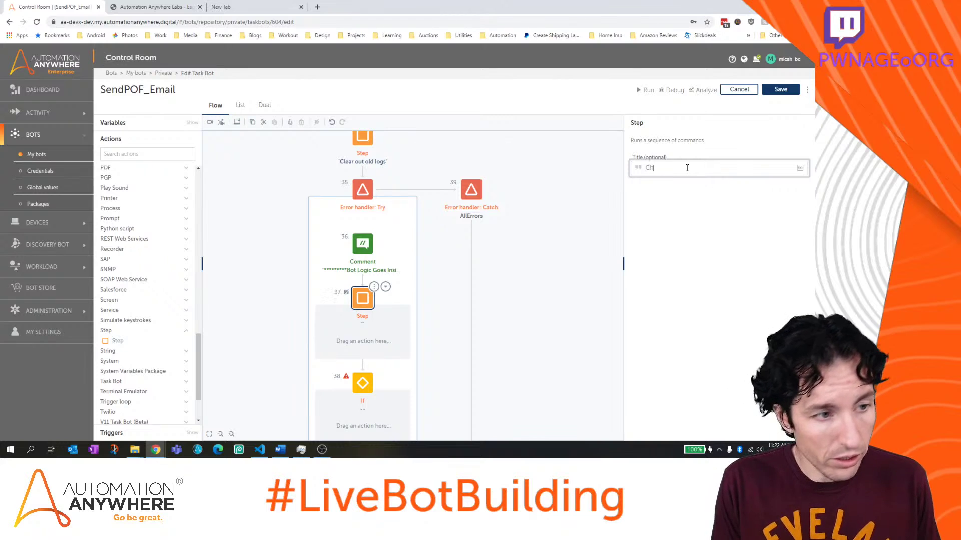
{"action": "type", "text": "eck for file"}
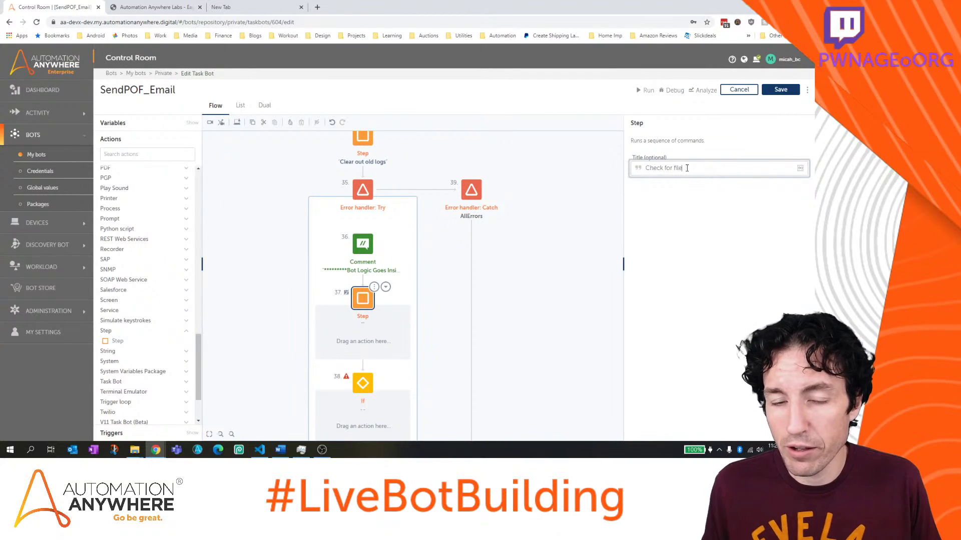
{"action": "left_click", "coordinate": [780, 89]}
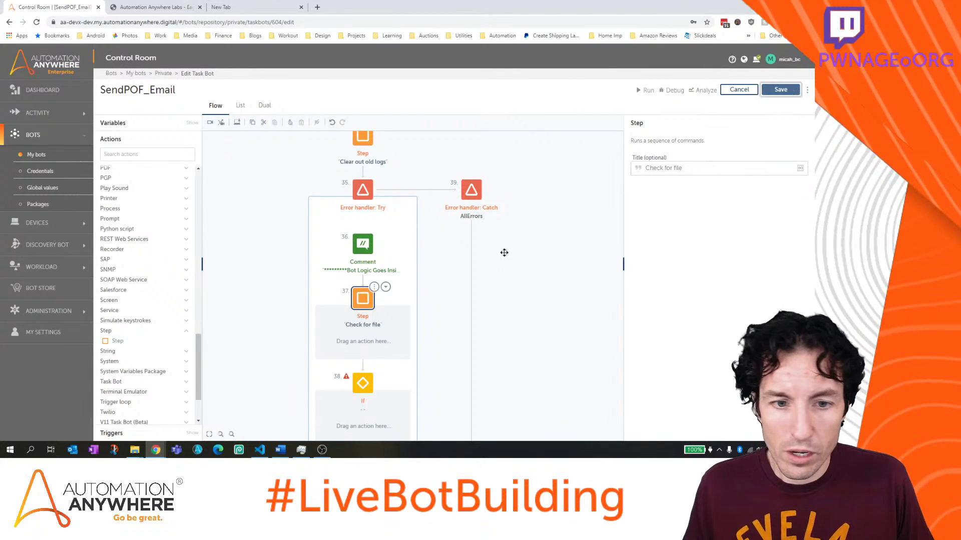
Add a second step titled 'Send Email' below it and save the bot
{"action": "left_click_drag", "start_coordinate": [120, 342], "coordinate": [365, 365]}
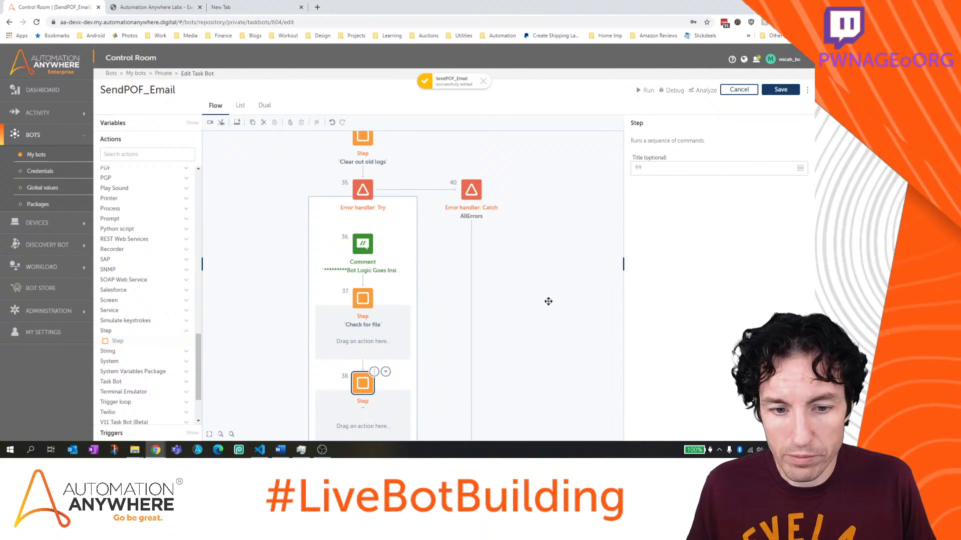
{"action": "left_click", "coordinate": [663, 167]}
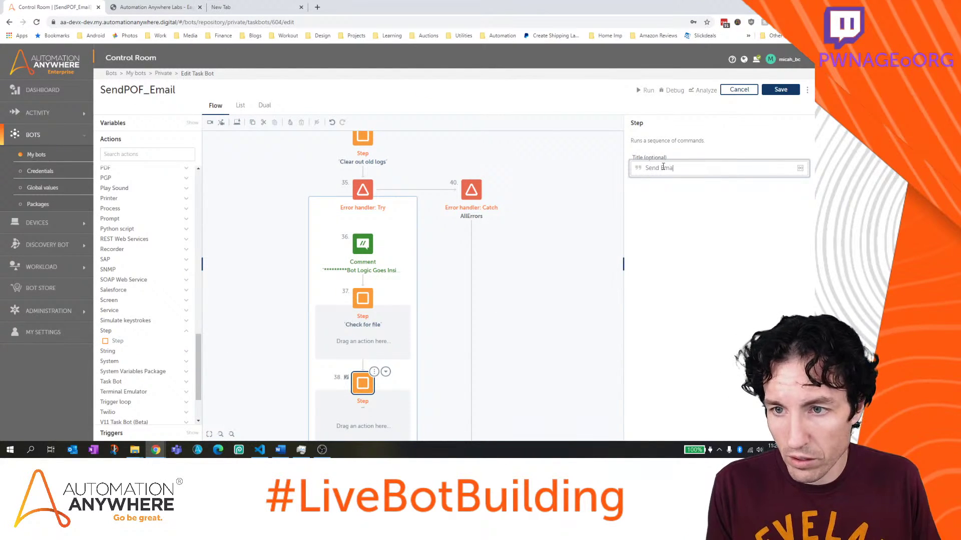
{"action": "left_click", "coordinate": [782, 91]}
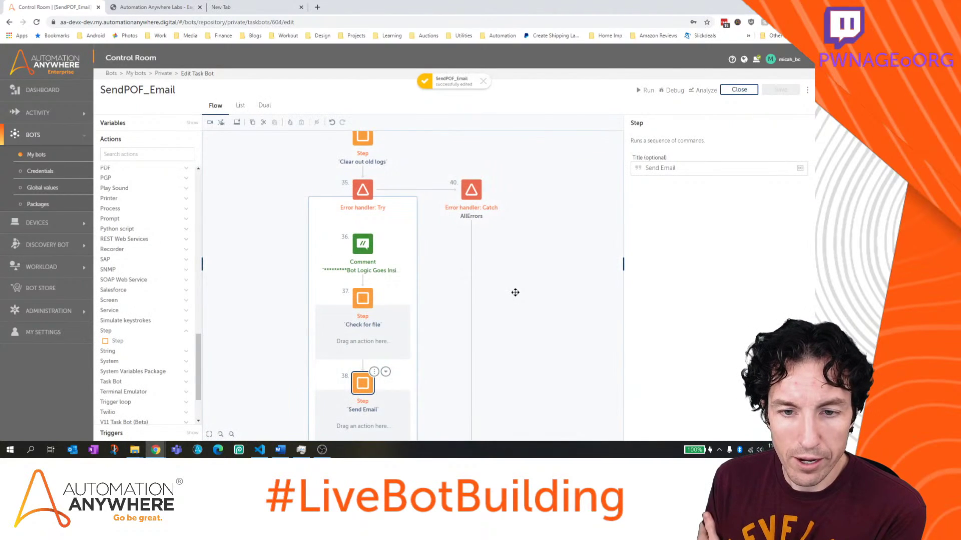
{"action": "scroll", "coordinate": [515, 291], "scroll_direction": "down", "scroll_amount": 3}
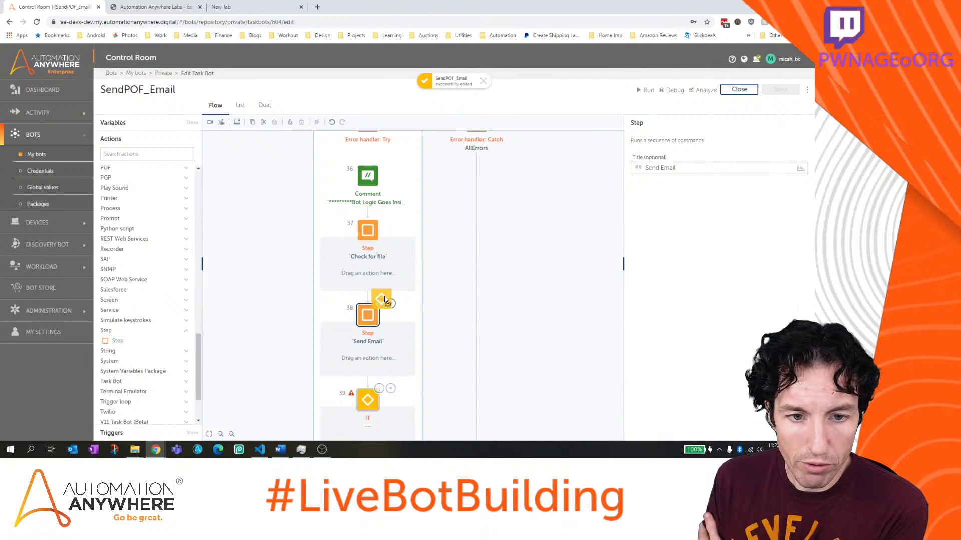
Move the If into Check for file, set its condition to File exists on $sLetterLocation_input$, and save
{"action": "left_click_drag", "start_coordinate": [384, 296], "coordinate": [374, 268]}
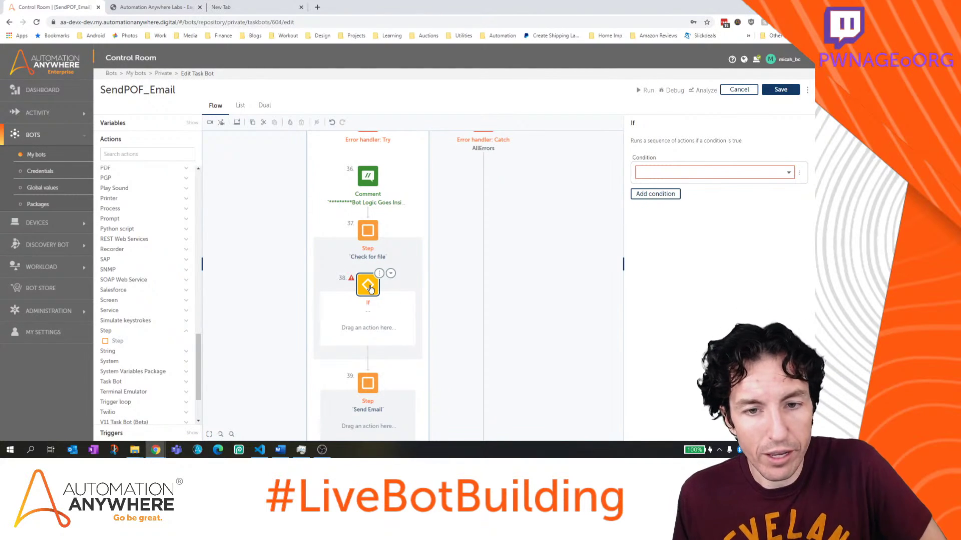
{"action": "left_click", "coordinate": [701, 173]}
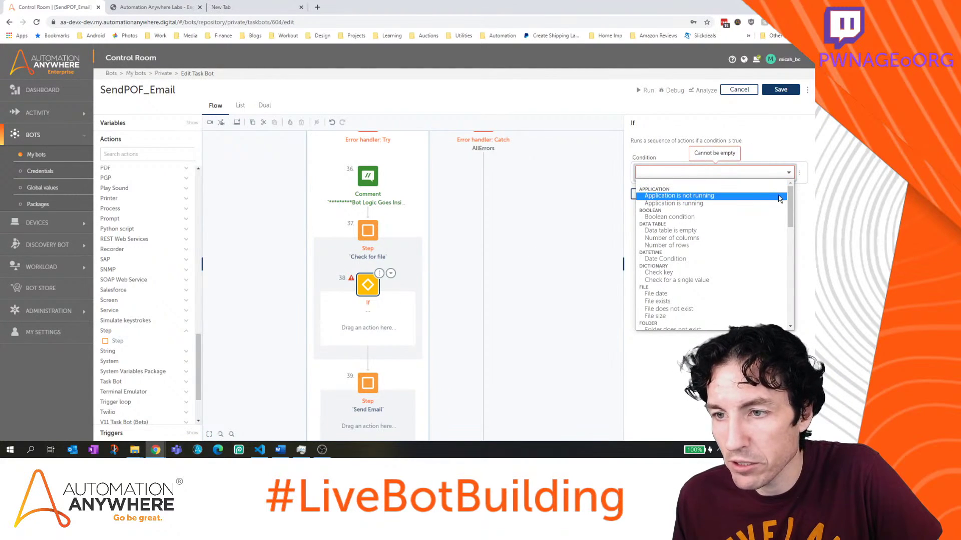
{"action": "left_click_drag", "start_coordinate": [789, 202], "coordinate": [789, 214]}
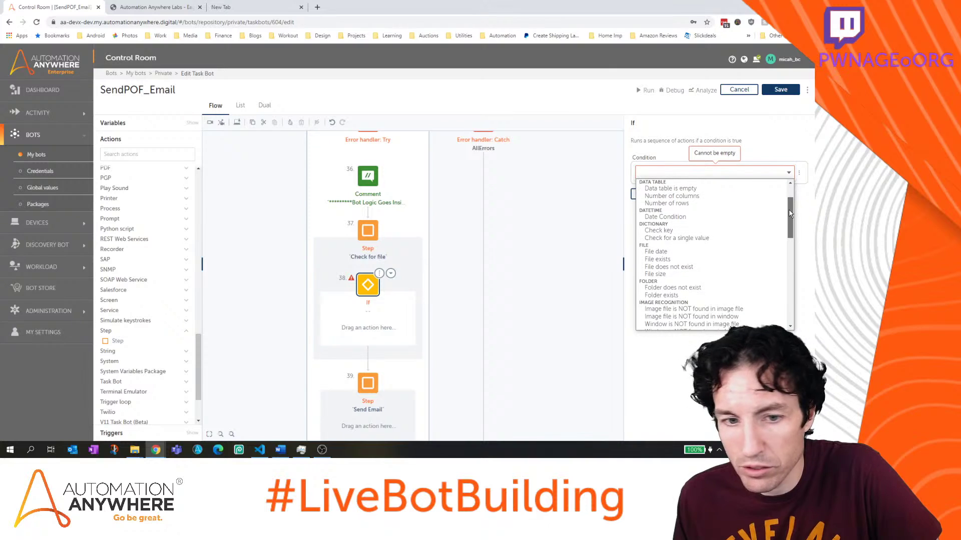
{"action": "left_click", "coordinate": [727, 260]}
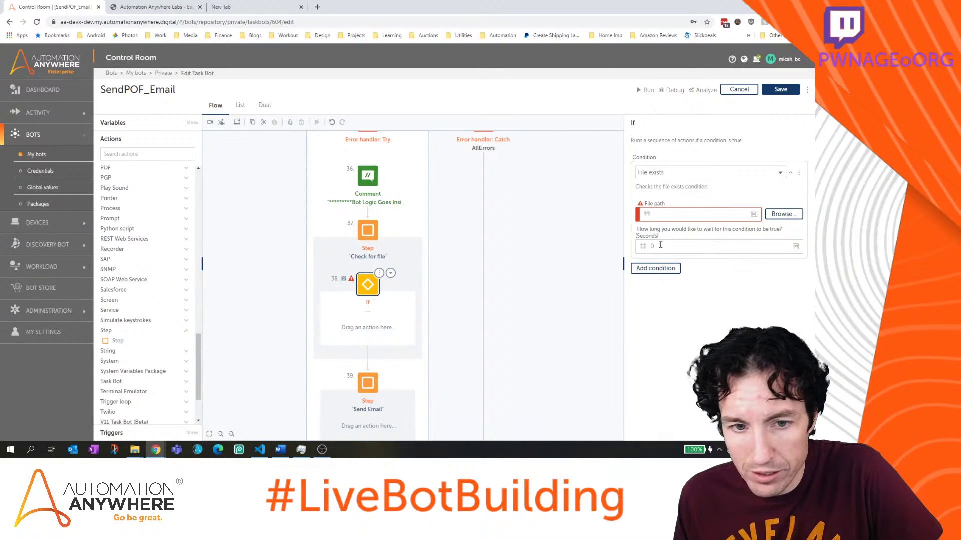
{"action": "left_click", "coordinate": [745, 214]}
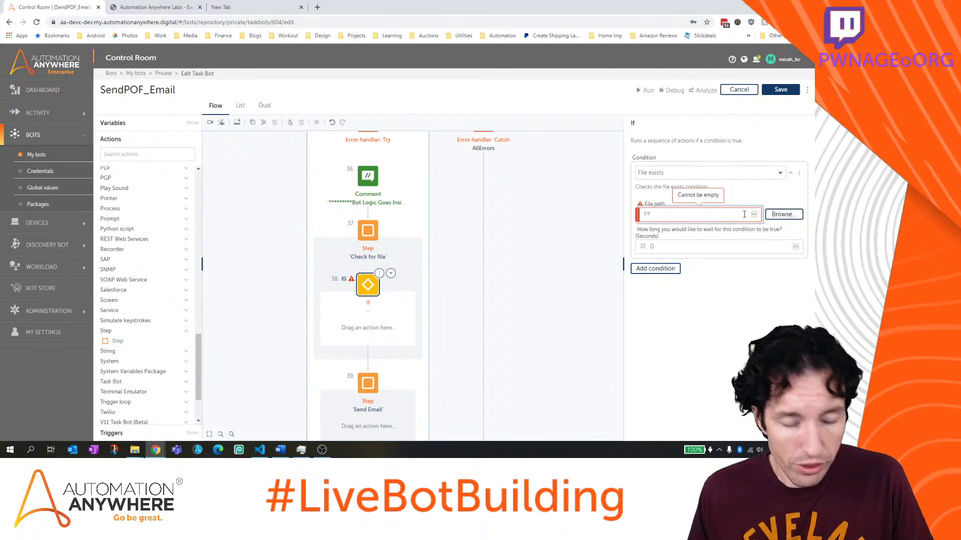
{"action": "key", "text": "F2"}
{"action": "left_click", "coordinate": [454, 240]}
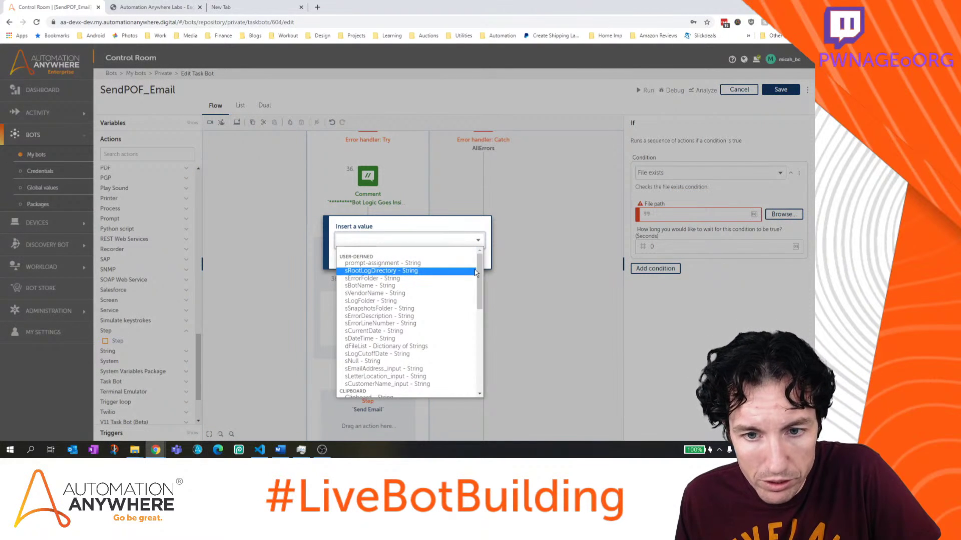
{"action": "scroll", "coordinate": [479, 279], "scroll_direction": "down", "scroll_amount": 5}
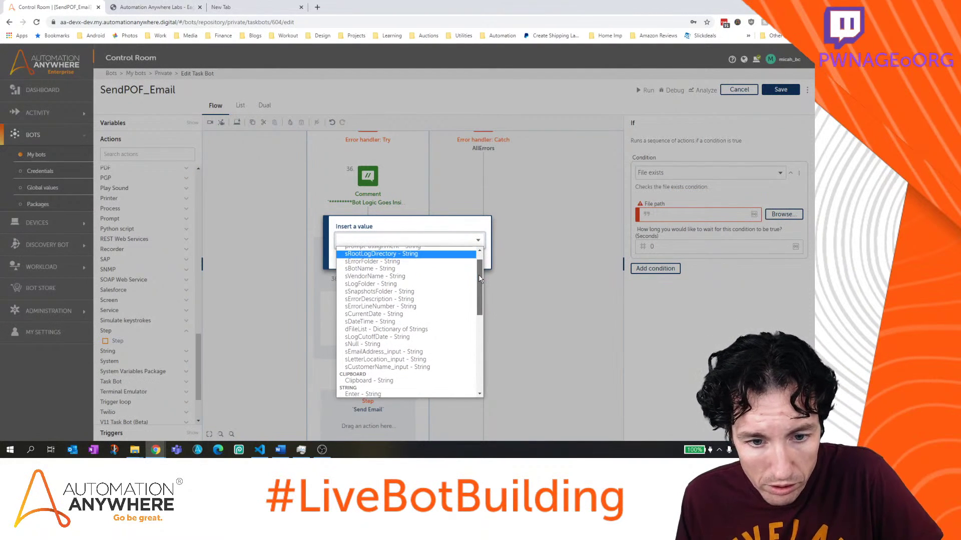
{"action": "left_click", "coordinate": [457, 360]}
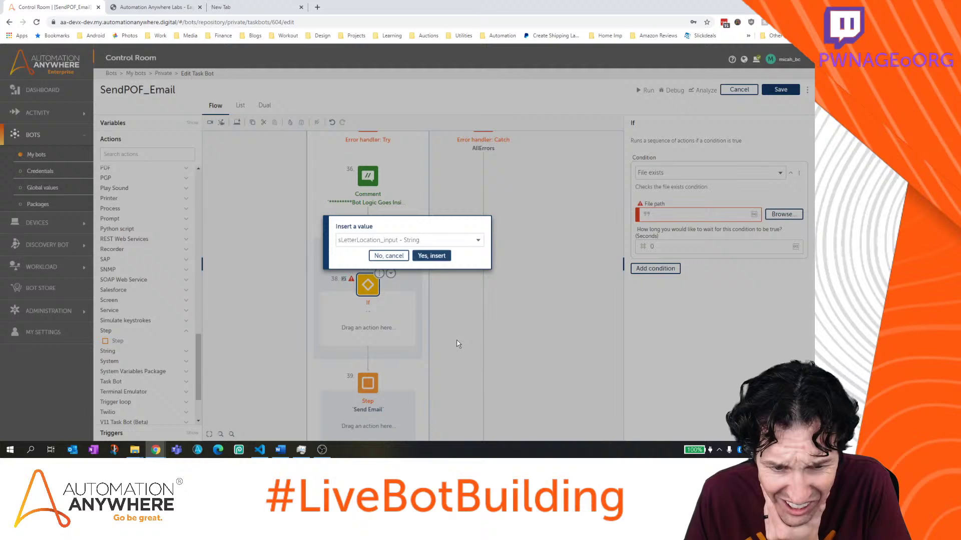
{"action": "left_click", "coordinate": [423, 254]}
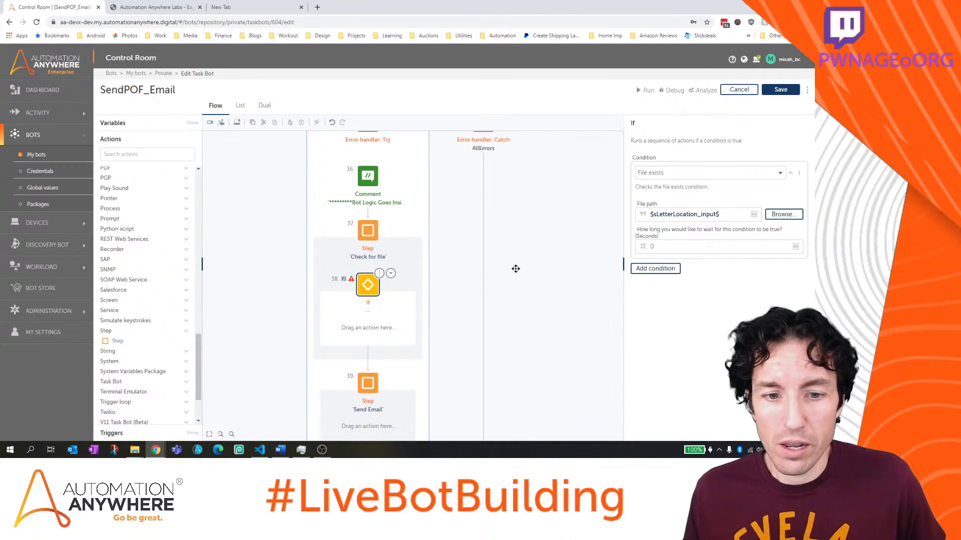
{"action": "left_click", "coordinate": [781, 92]}
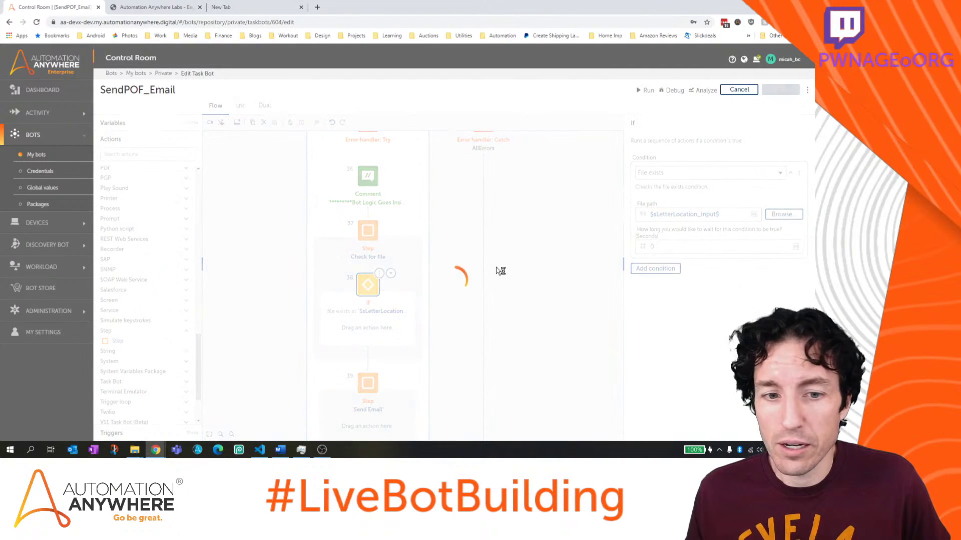
Change the If condition to File does not exist on $sLetterLocation_input$ and save
{"action": "left_click", "coordinate": [369, 287]}
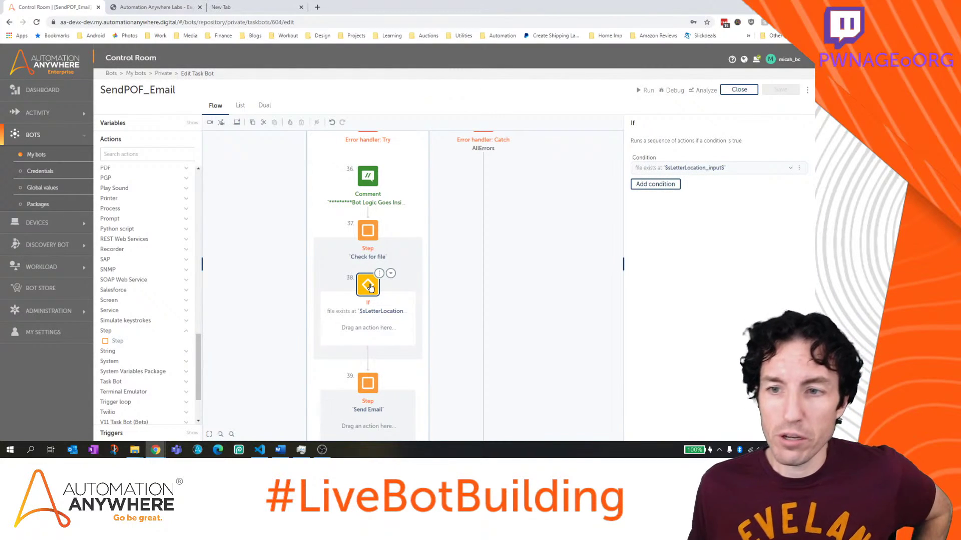
{"action": "left_click", "coordinate": [791, 171]}
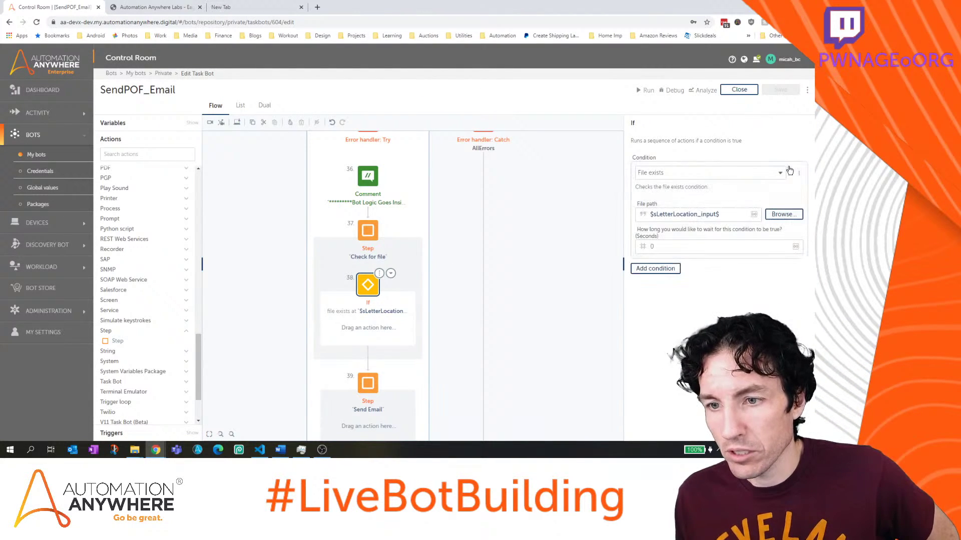
{"action": "left_click", "coordinate": [743, 174]}
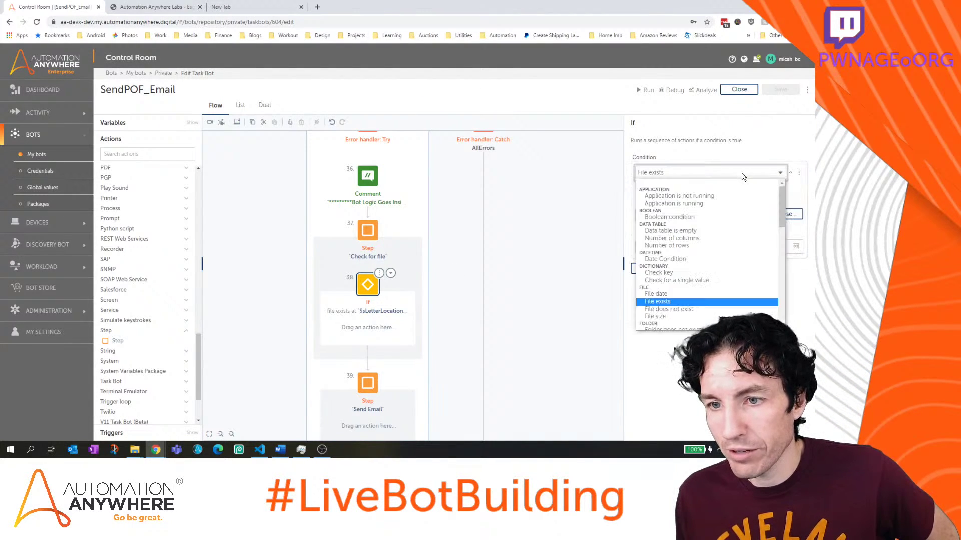
{"action": "left_click", "coordinate": [724, 309]}
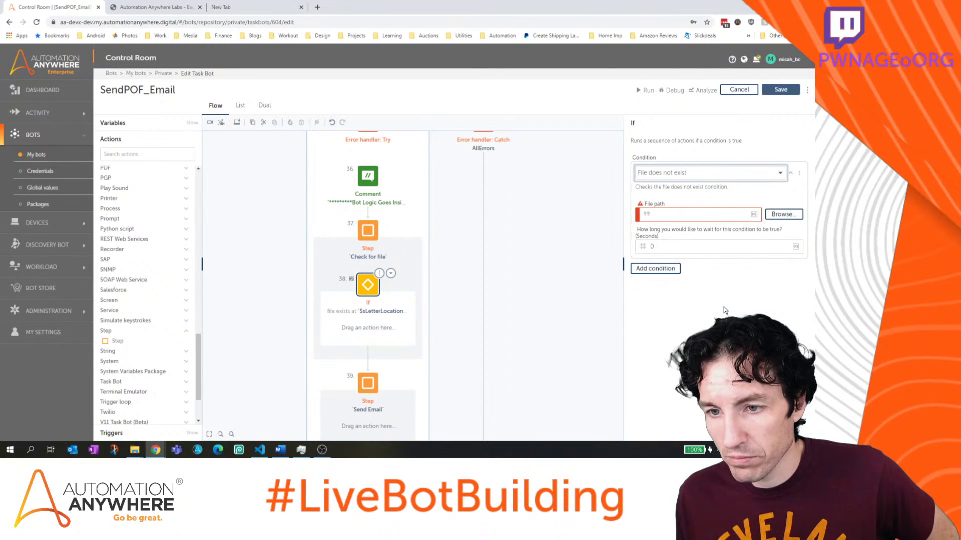
{"action": "left_click", "coordinate": [686, 214]}
{"action": "key", "text": "F2"}
{"action": "left_click", "coordinate": [461, 240]}
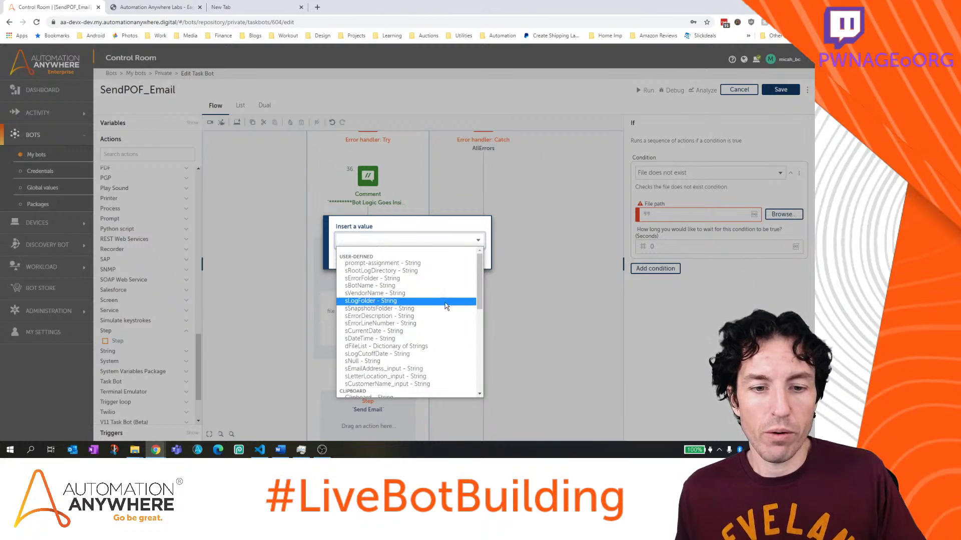
{"action": "left_click", "coordinate": [443, 376]}
{"action": "left_click", "coordinate": [447, 257]}
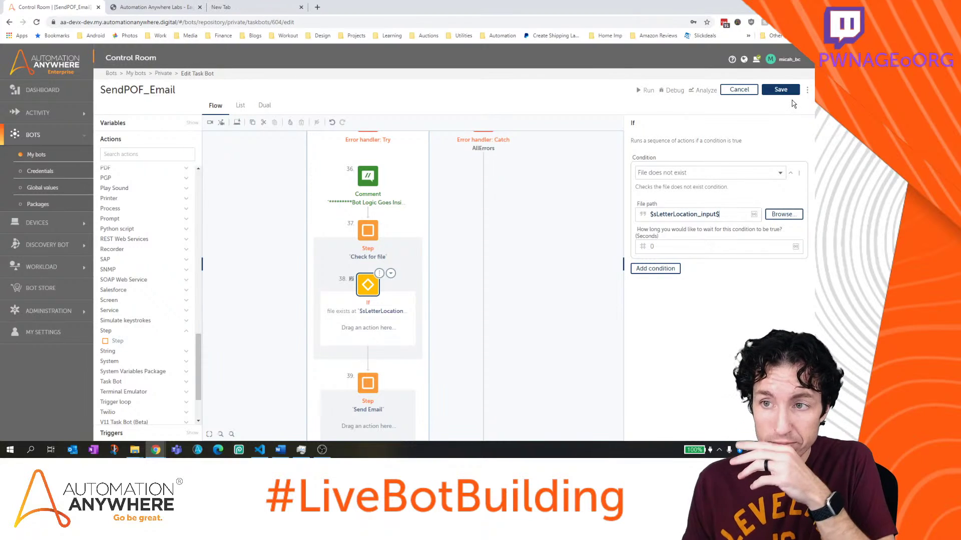
{"action": "left_click", "coordinate": [781, 90]}
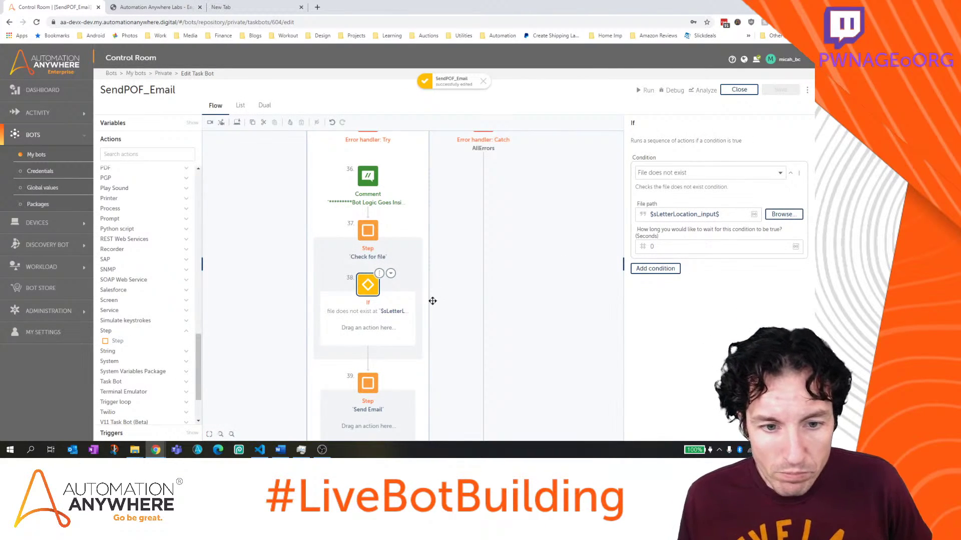
Drag an Error handler Throw action into the Check for file If block
{"action": "scroll", "coordinate": [460, 301], "scroll_direction": "down", "scroll_amount": 1}
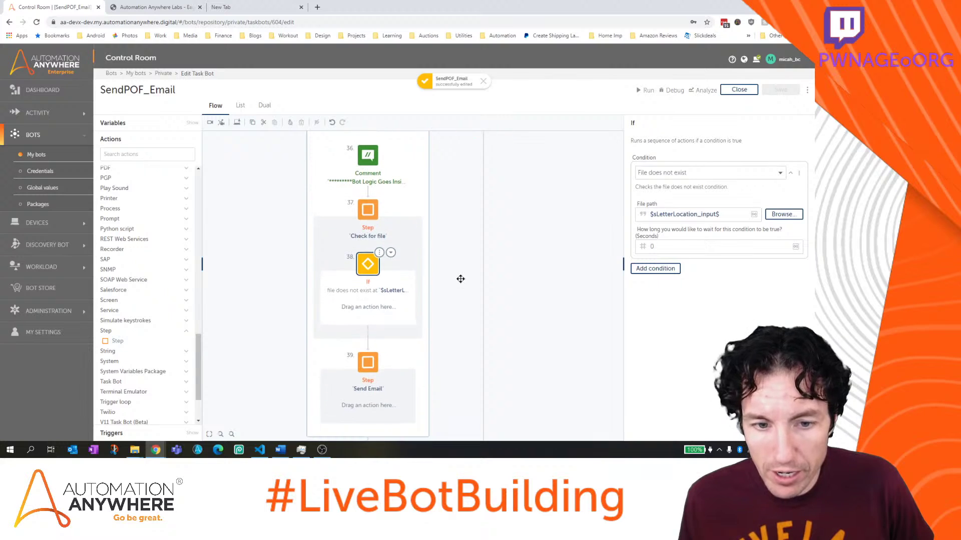
{"action": "scroll", "coordinate": [163, 300], "scroll_direction": "up", "scroll_amount": 5}
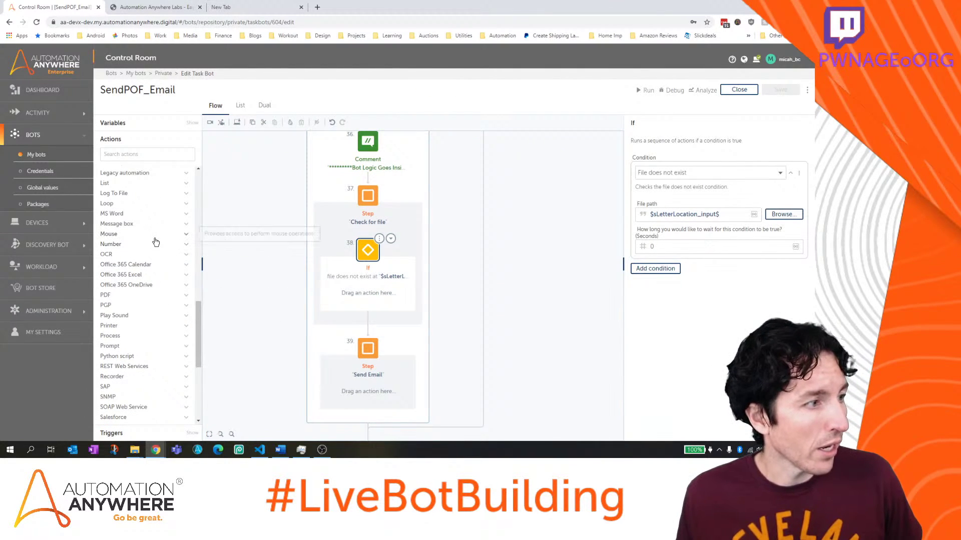
{"action": "scroll", "coordinate": [125, 212], "scroll_direction": "up", "scroll_amount": 4}
{"action": "left_click", "coordinate": [122, 209]}
{"action": "scroll", "coordinate": [122, 215], "scroll_direction": "up", "scroll_amount": 5}
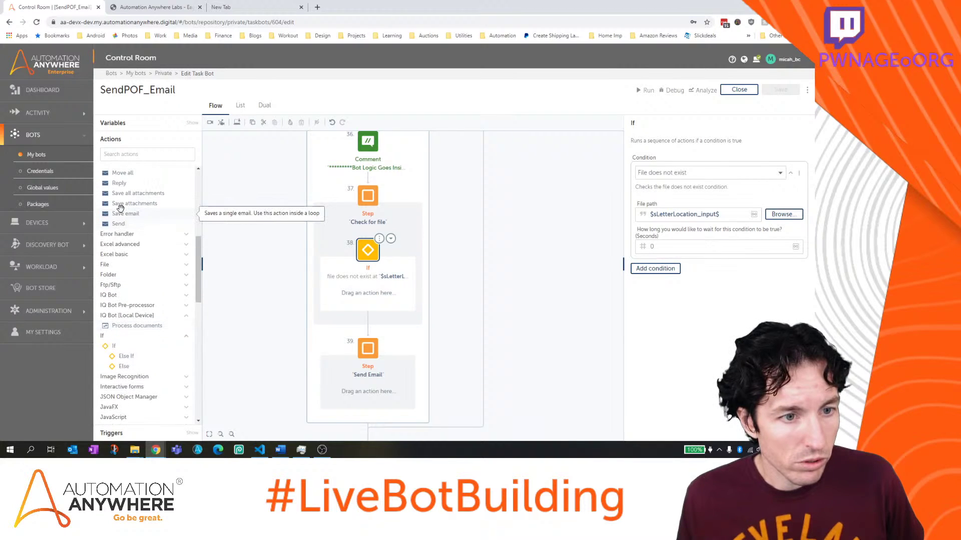
{"action": "left_click", "coordinate": [120, 234]}
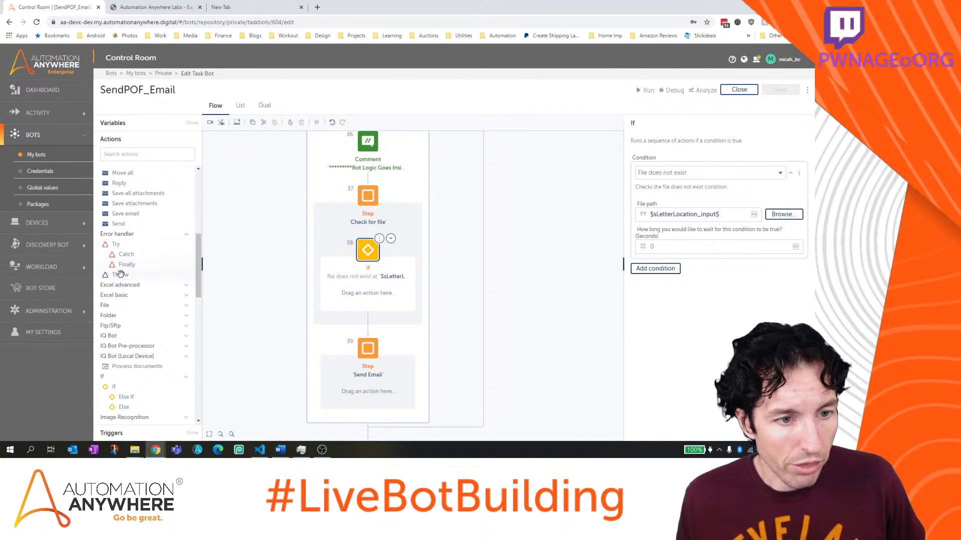
{"action": "left_click_drag", "start_coordinate": [120, 275], "coordinate": [364, 298]}
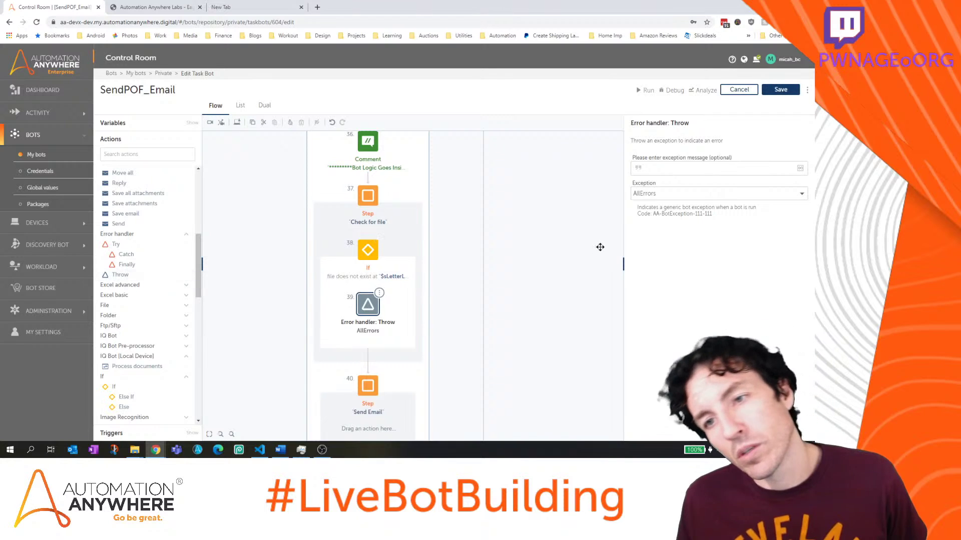
Enter the missing-file exception message mentioning the Letter generation process, and save the bot
{"action": "left_click", "coordinate": [685, 172]}
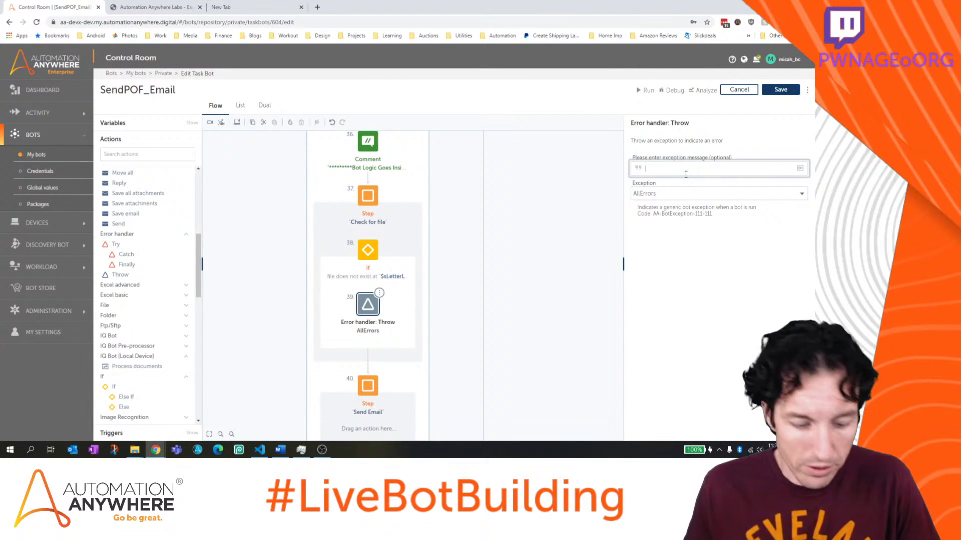
{"action": "type", "text": "Provided file path does not actually exist. Ver"}
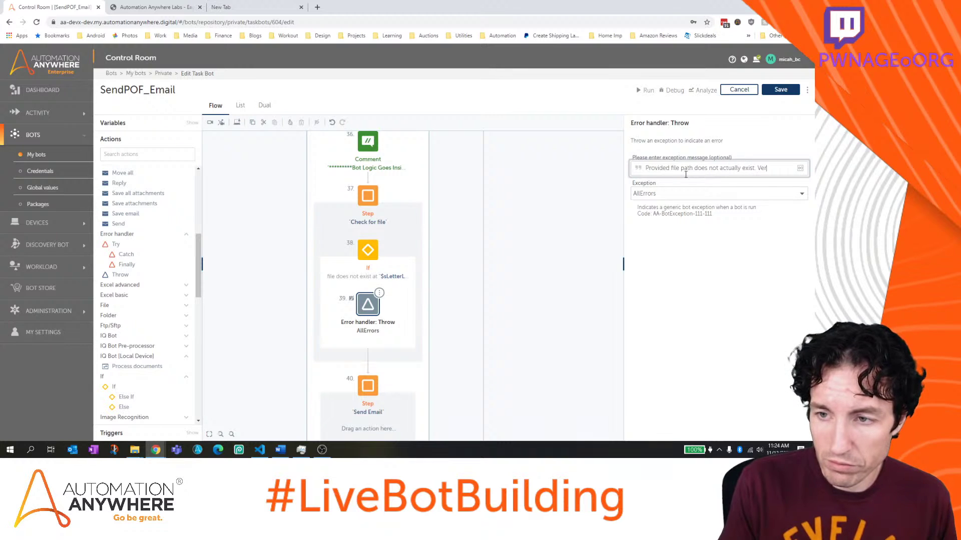
{"action": "type", "text": "port too"}
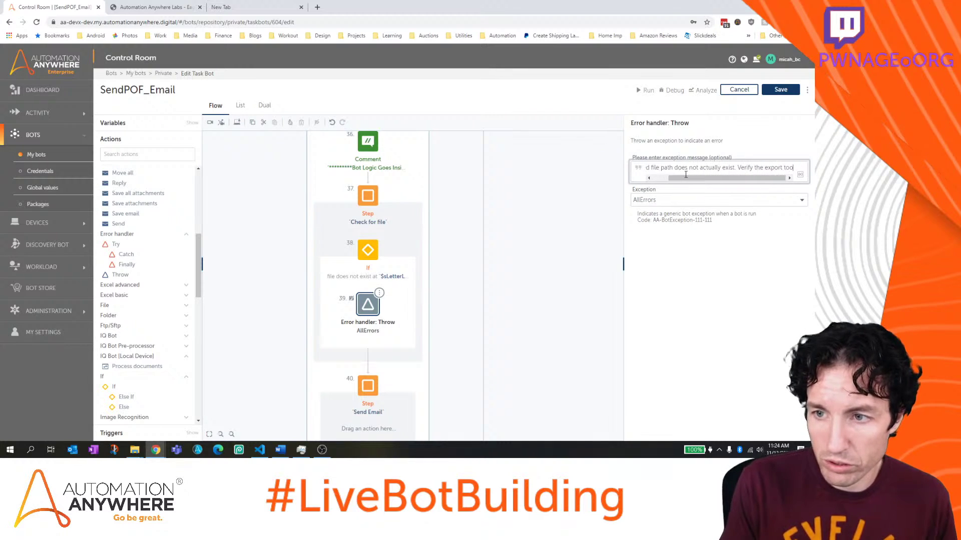
{"action": "type", "text": "k place correctly from the"}
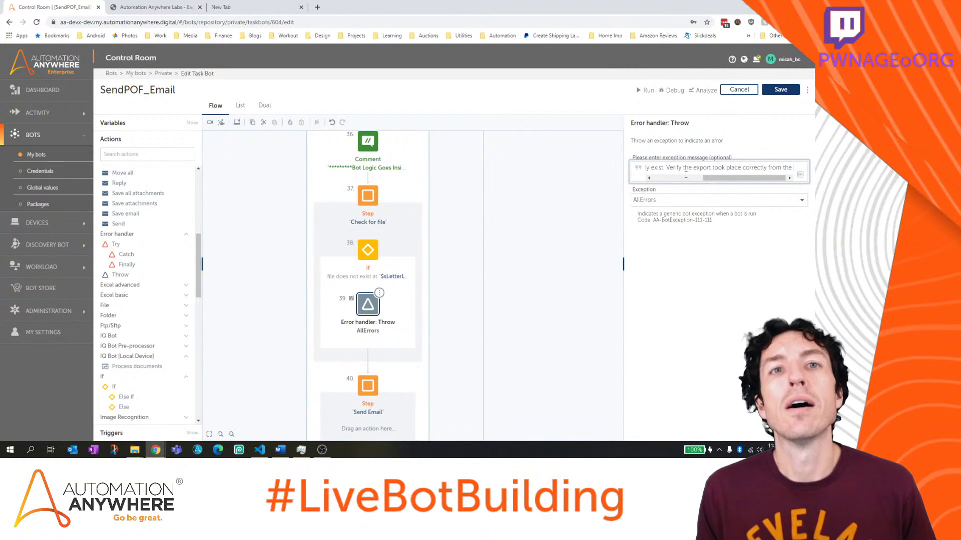
{"action": "type", "text": " Letter Ge"}
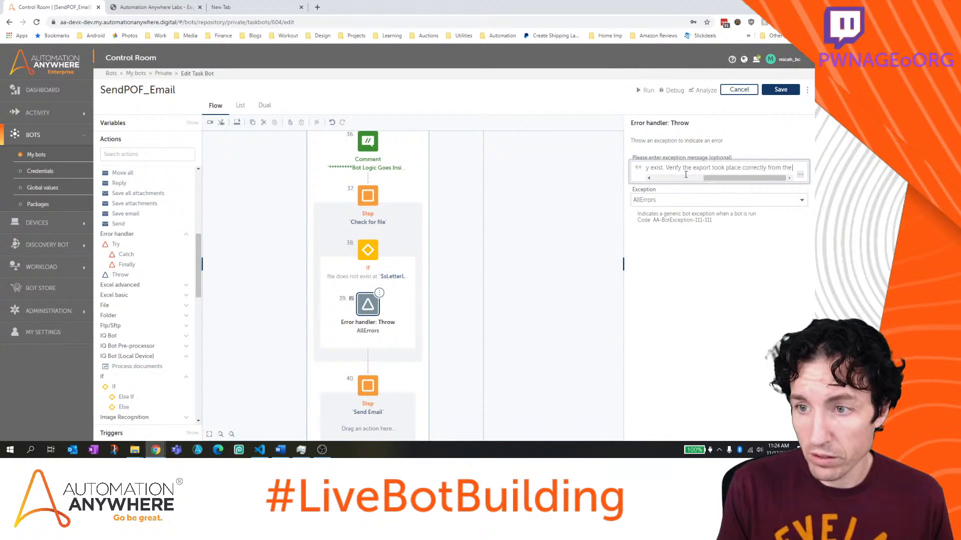
{"action": "type", "text": "nerat"}
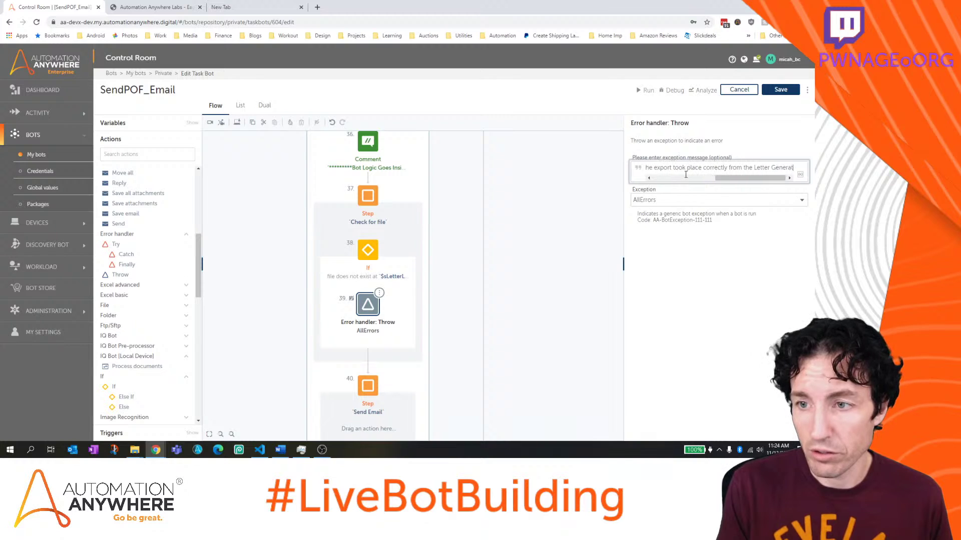
{"action": "type", "text": "ion process."}
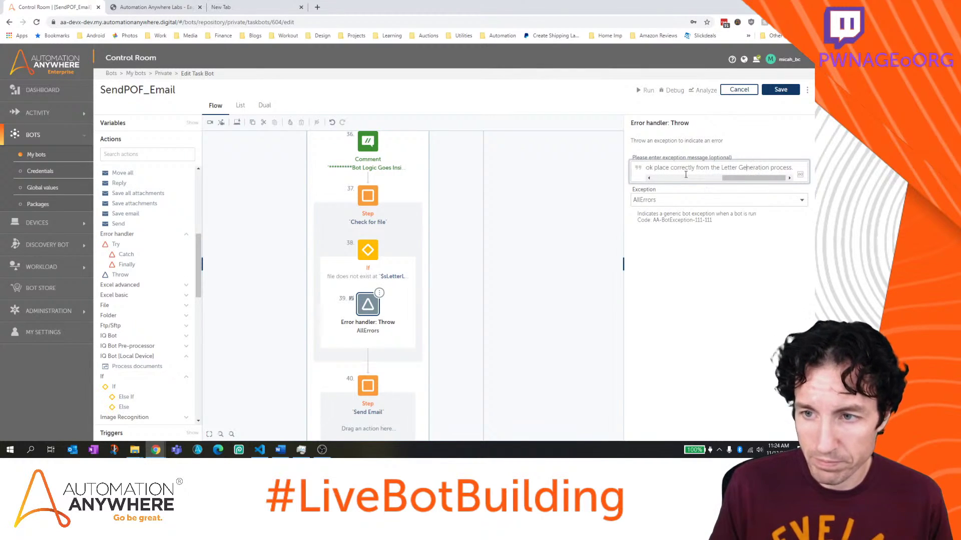
{"action": "key", "text": "BackSpace"}
{"action": "type", "text": "g"}
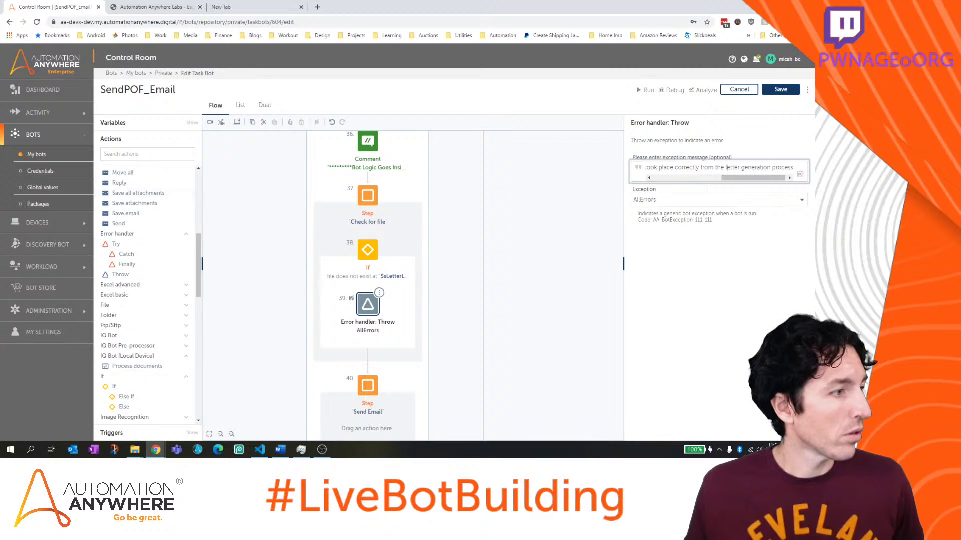
{"action": "left_click", "coordinate": [301, 450]}
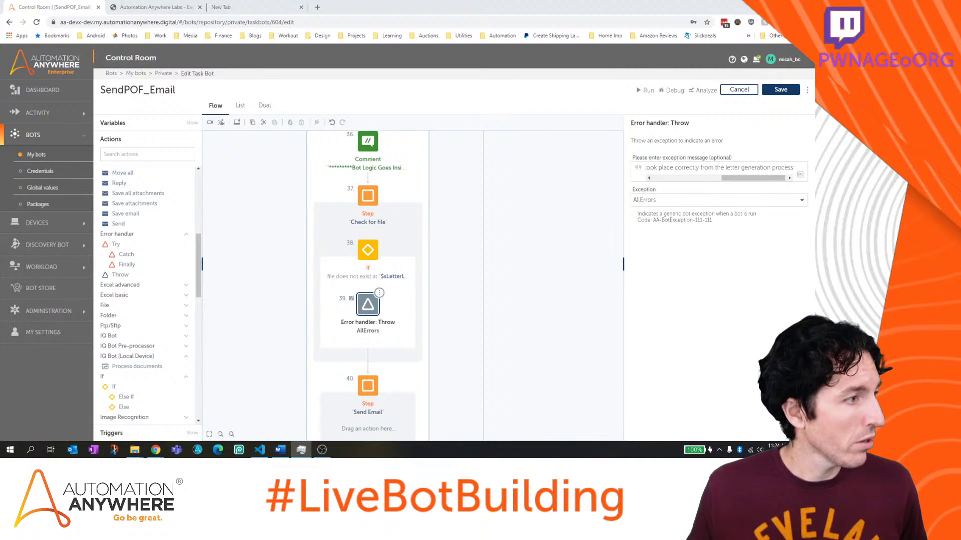
{"action": "key", "text": "alt+Tab"}
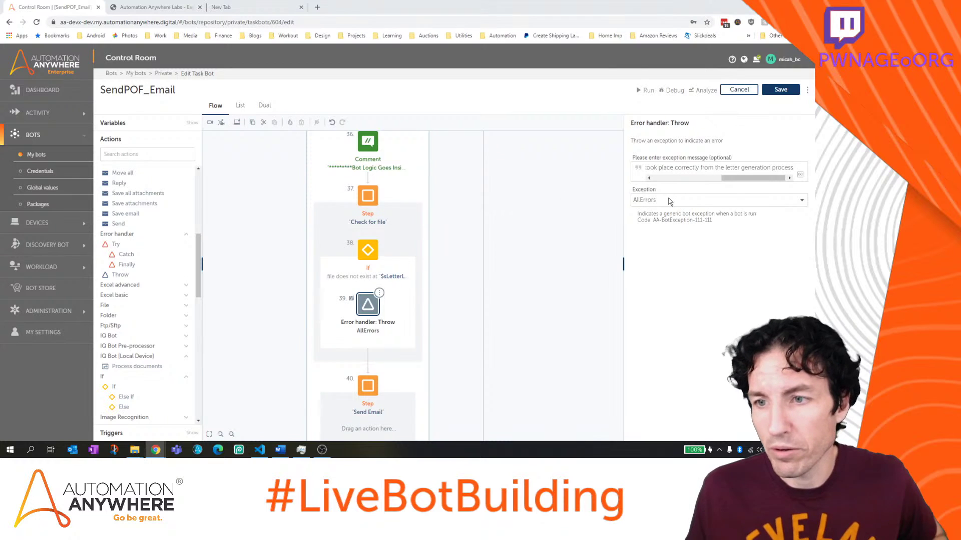
{"action": "left_click_drag", "start_coordinate": [726, 178], "coordinate": [658, 185]}
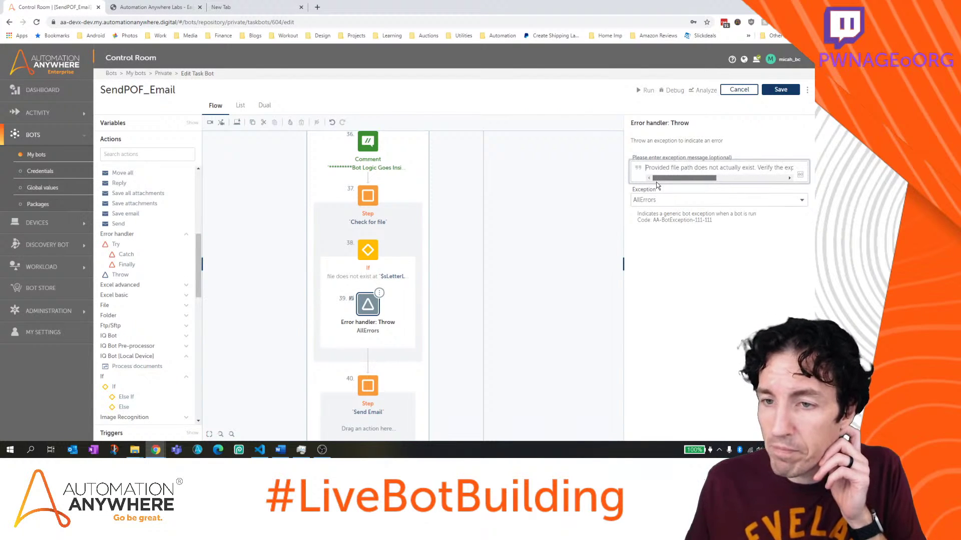
{"action": "left_click", "coordinate": [779, 94]}
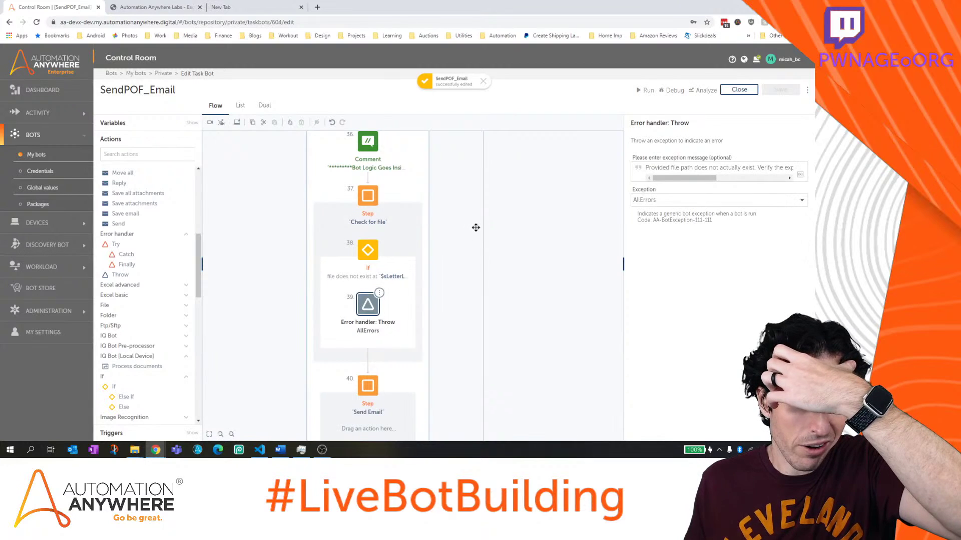
Review the Try/Catch steps on the canvas and show the bot's variables list
{"action": "scroll", "coordinate": [436, 386], "scroll_direction": "up", "scroll_amount": 3}
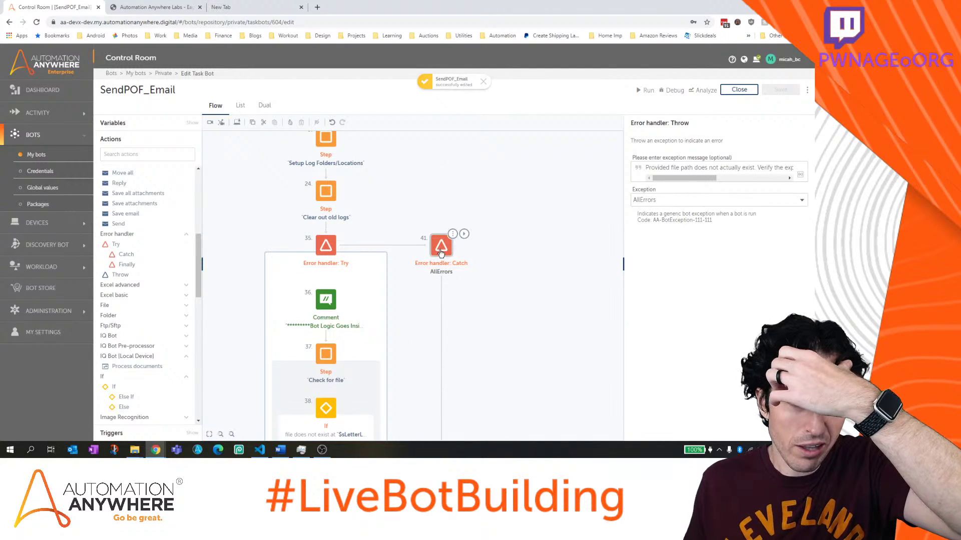
{"action": "scroll", "coordinate": [408, 300], "scroll_direction": "down", "scroll_amount": 2}
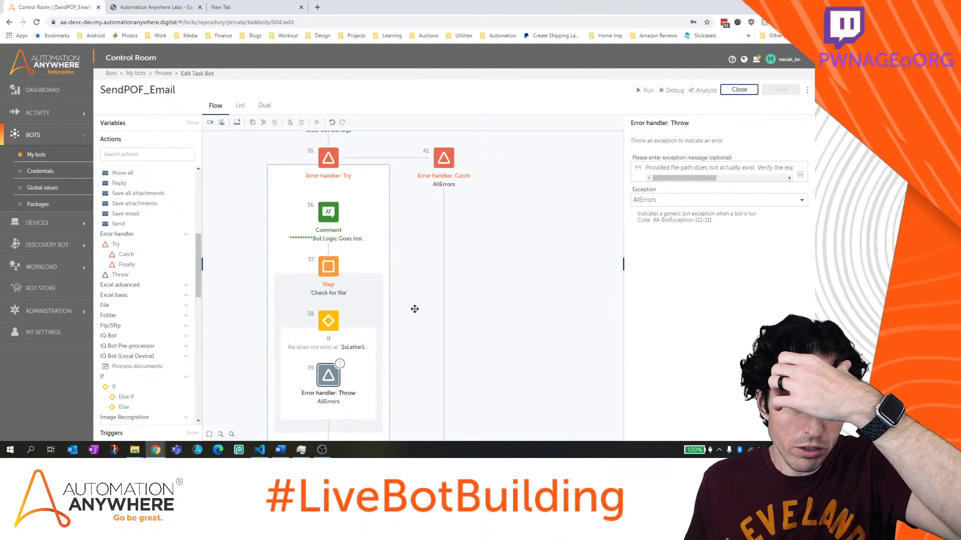
{"action": "scroll", "coordinate": [409, 259], "scroll_direction": "down", "scroll_amount": 1}
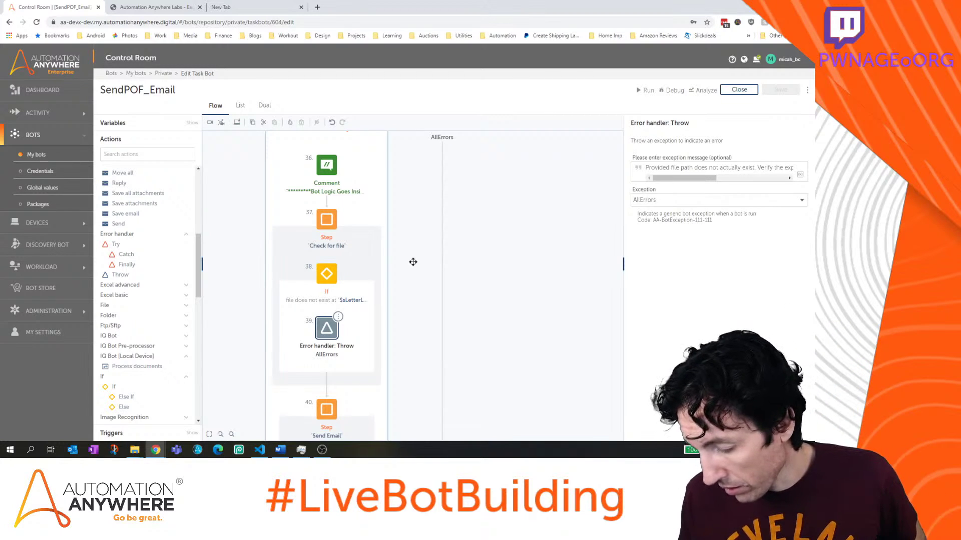
{"action": "left_click", "coordinate": [181, 124]}
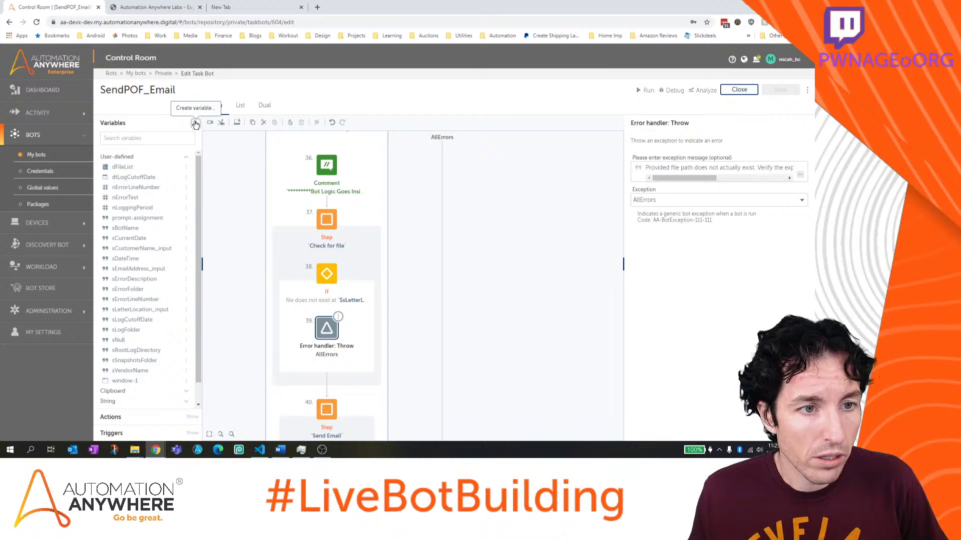
Create the Boolean variable bTaskSuccess_output, keeping its default value False
{"action": "left_click", "coordinate": [195, 124]}
{"action": "type", "text": "bTaskSuccess"}
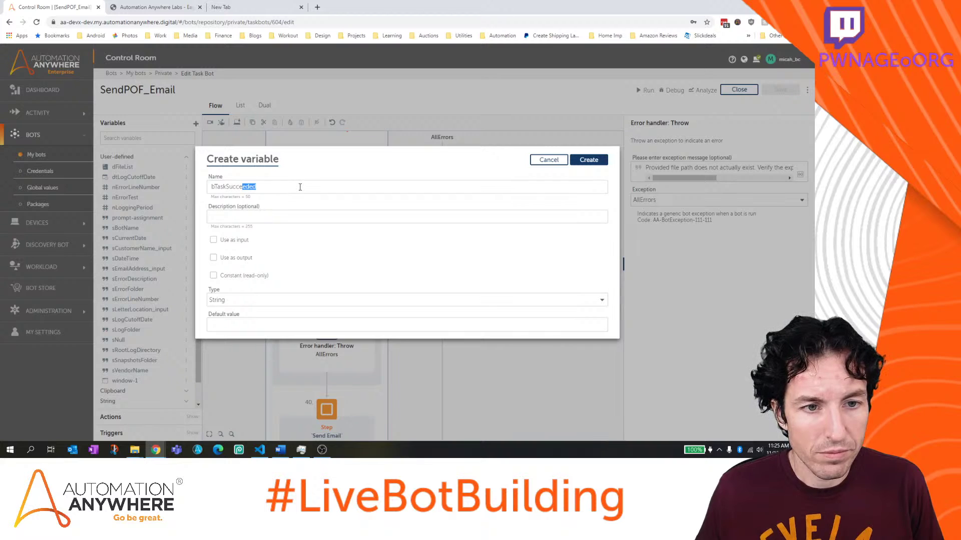
{"action": "left_click", "coordinate": [269, 215]}
{"action": "left_click", "coordinate": [237, 303]}
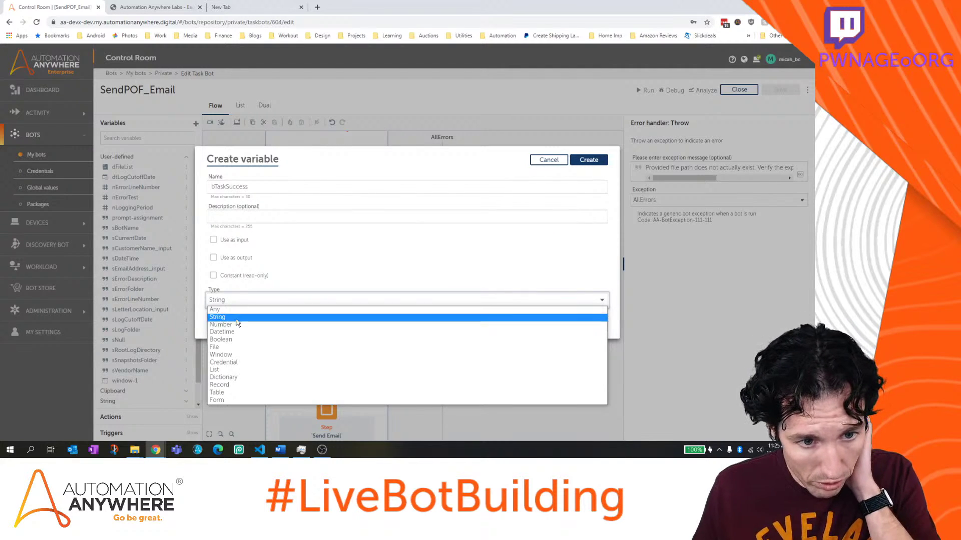
{"action": "left_click", "coordinate": [238, 340]}
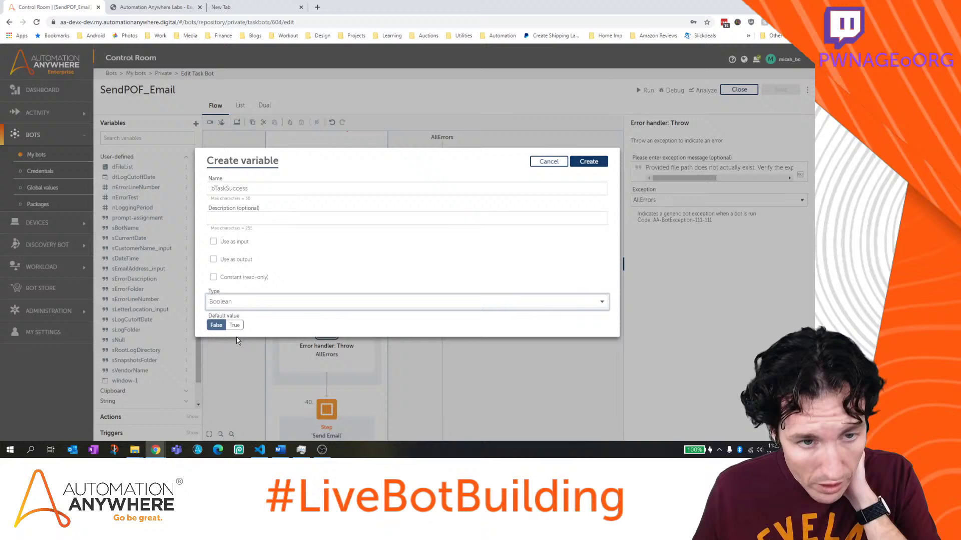
{"action": "left_click", "coordinate": [299, 188]}
{"action": "type", "text": "output"}
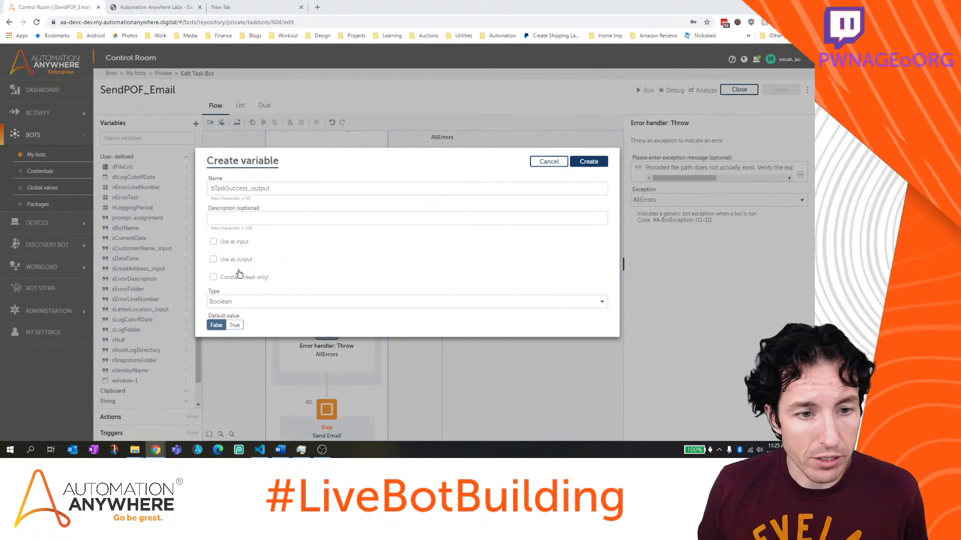
{"action": "left_click", "coordinate": [589, 161]}
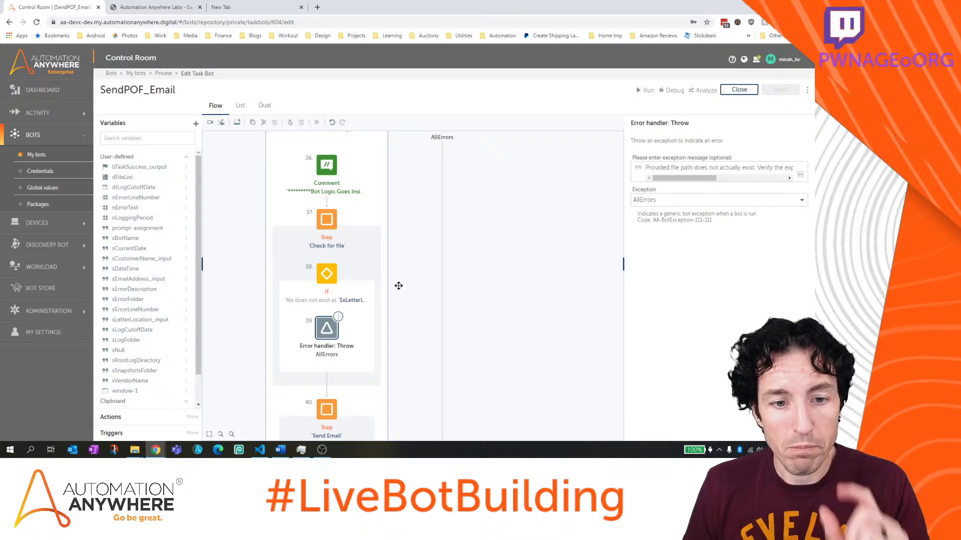
Pan the flow up to show the Send Email step and End node, and scroll the variables list
{"action": "left_click_drag", "start_coordinate": [414, 292], "coordinate": [414, 229]}
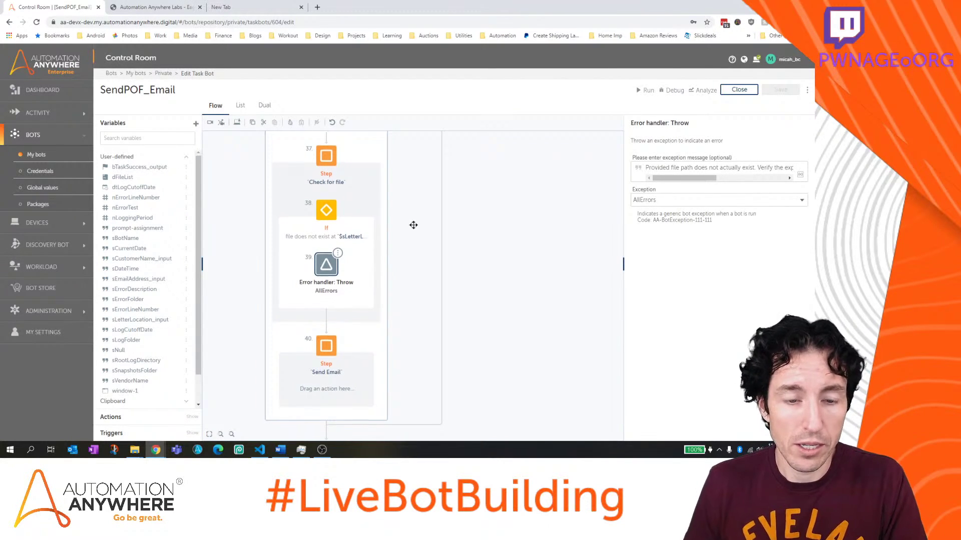
{"action": "scroll", "coordinate": [355, 260], "scroll_direction": "down", "scroll_amount": 1}
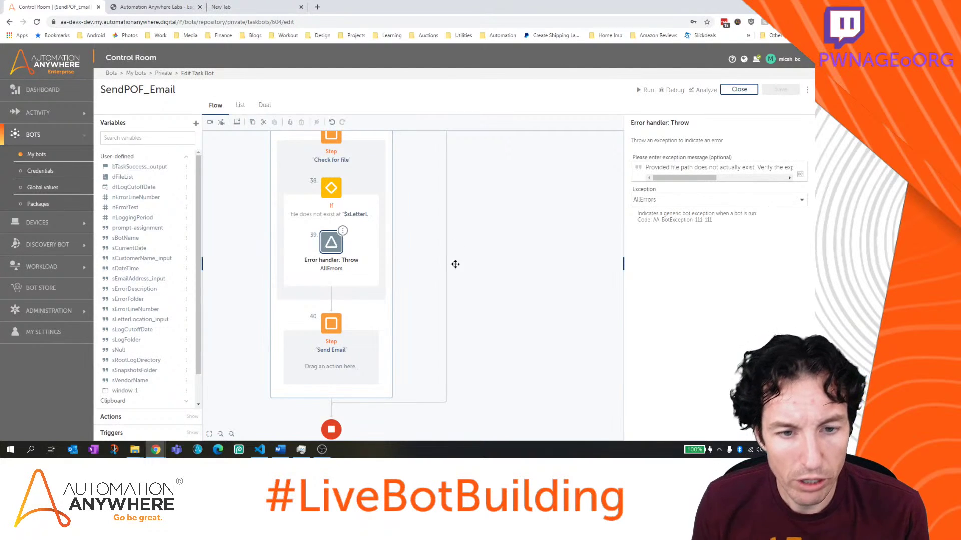
{"action": "left_click_drag", "start_coordinate": [468, 265], "coordinate": [469, 217]}
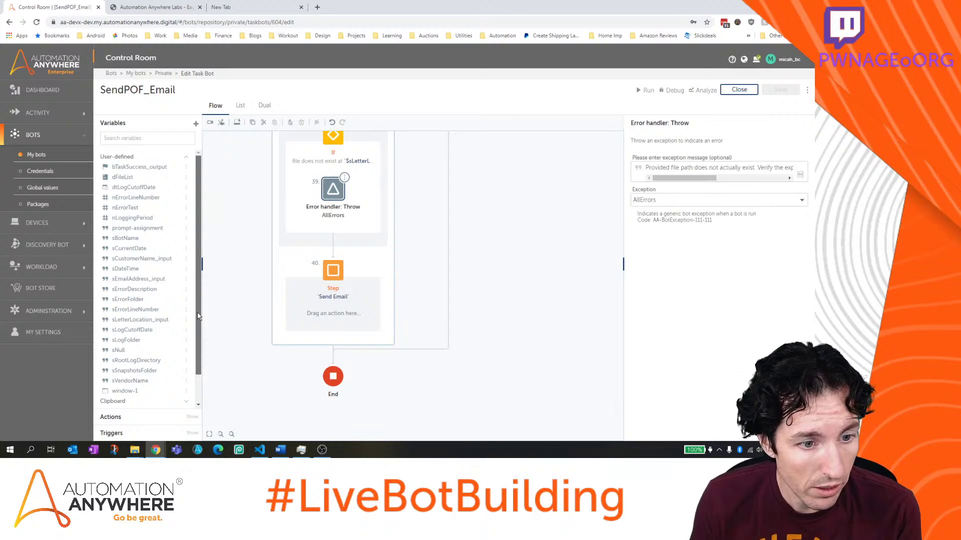
{"action": "scroll", "coordinate": [198, 317], "scroll_direction": "down", "scroll_amount": 1}
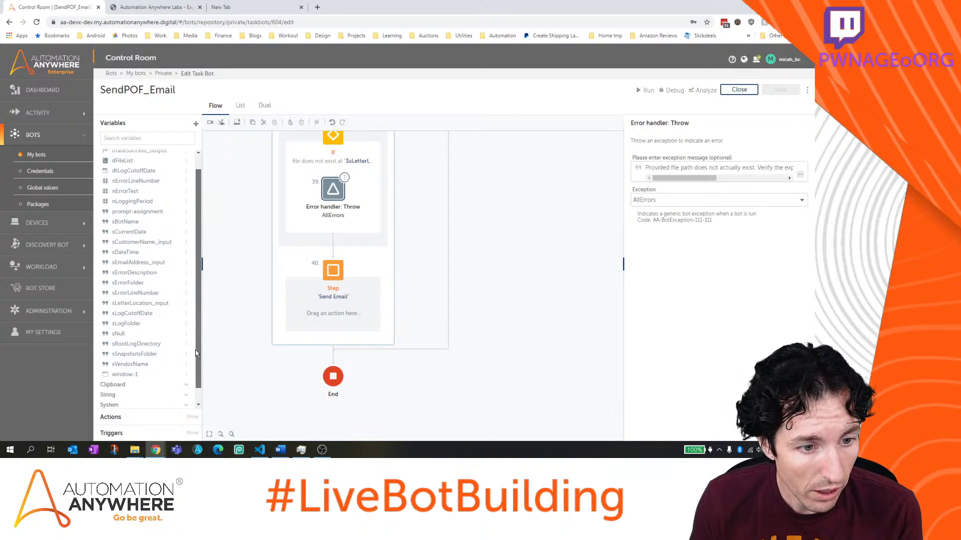
Place an Email: Send action inside the Send Email step, sending via Outlook
{"action": "left_click", "coordinate": [146, 416]}
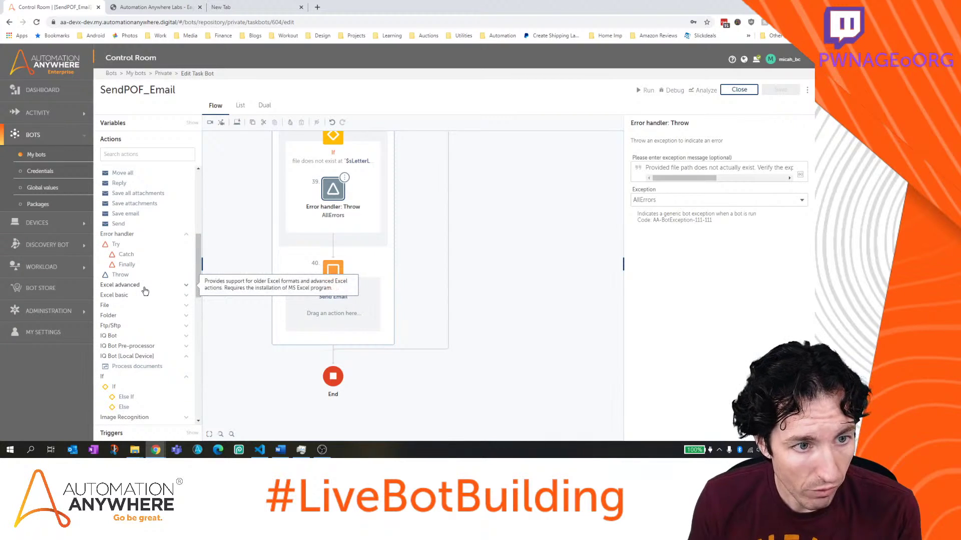
{"action": "scroll", "coordinate": [144, 288], "scroll_direction": "up", "scroll_amount": 3}
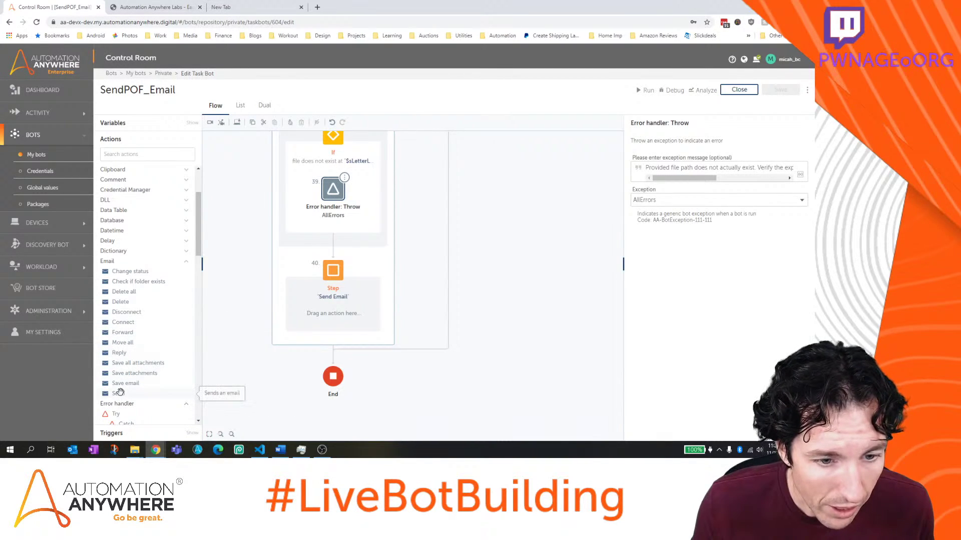
{"action": "left_click_drag", "start_coordinate": [118, 393], "coordinate": [349, 308]}
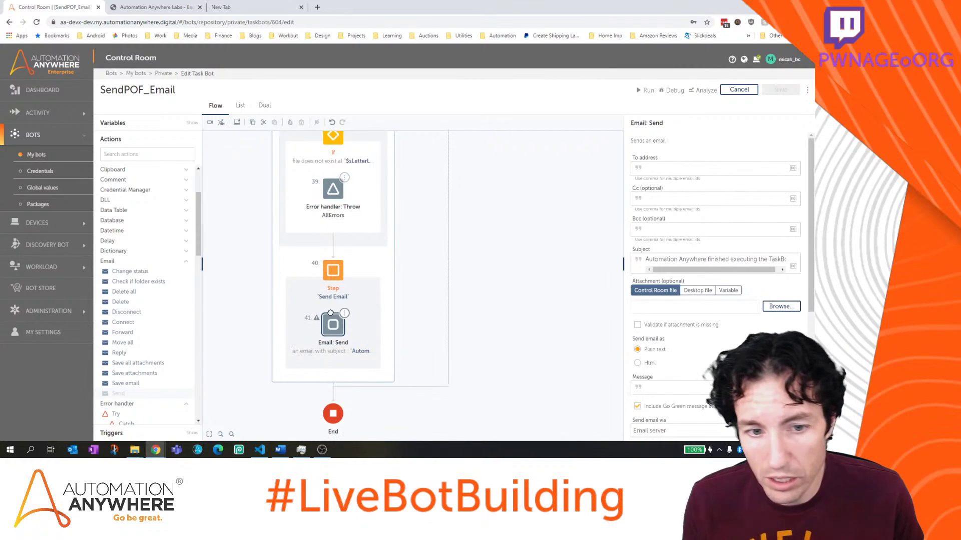
{"action": "scroll", "coordinate": [682, 355], "scroll_direction": "down", "scroll_amount": 5}
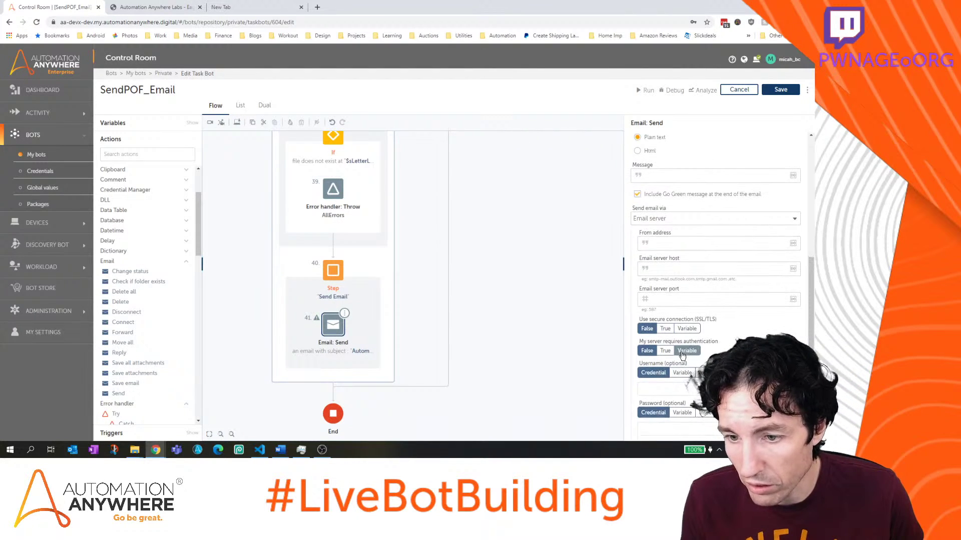
{"action": "scroll", "coordinate": [682, 356], "scroll_direction": "up", "scroll_amount": 5}
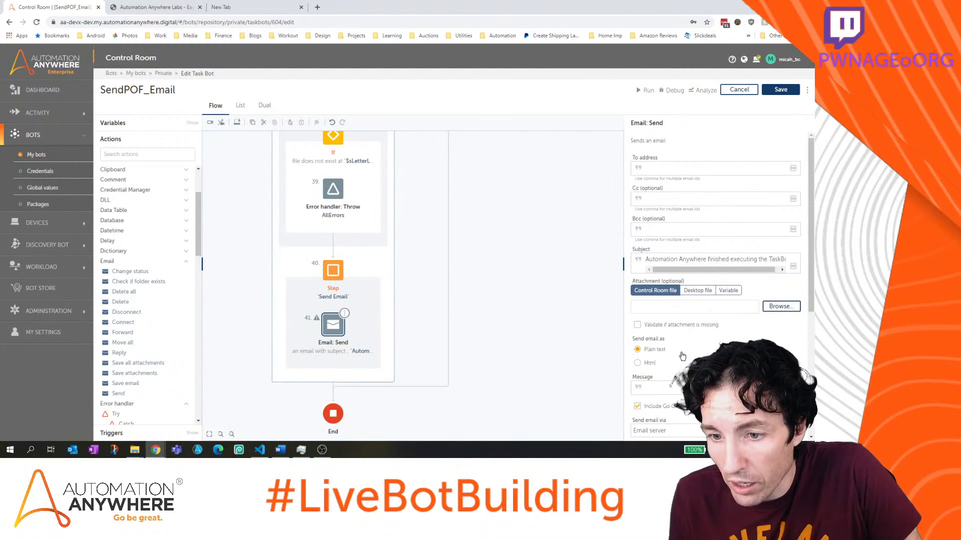
{"action": "scroll", "coordinate": [682, 356], "scroll_direction": "down", "scroll_amount": 5}
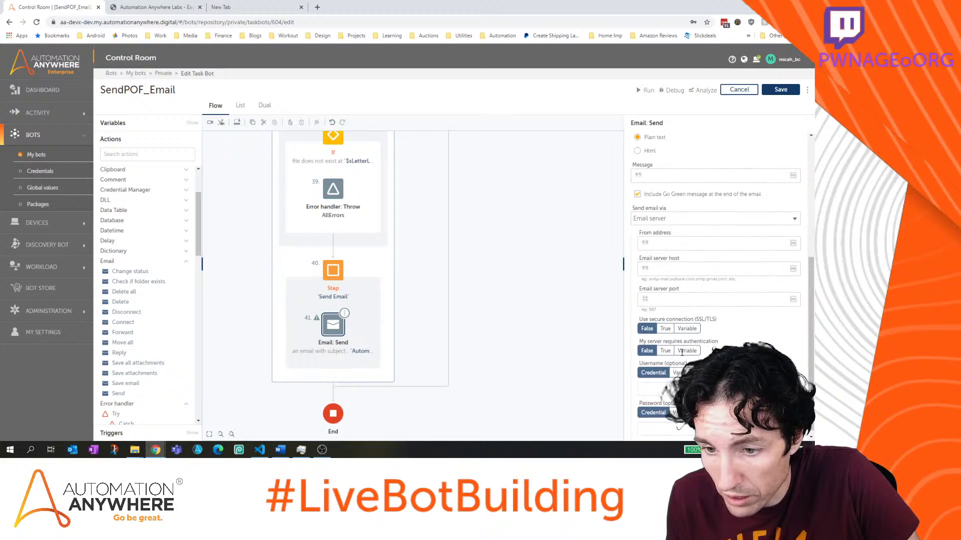
{"action": "scroll", "coordinate": [681, 356], "scroll_direction": "up", "scroll_amount": 3}
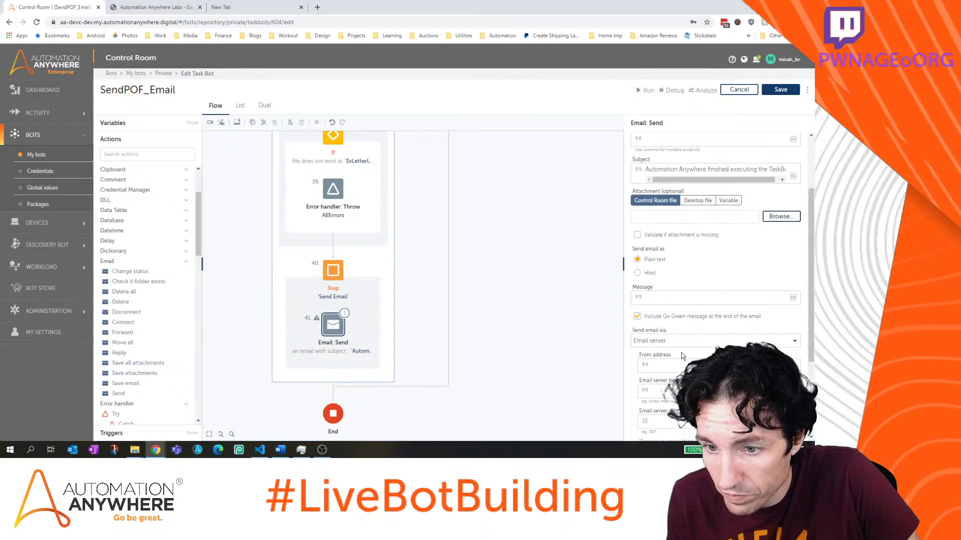
{"action": "left_click", "coordinate": [684, 340]}
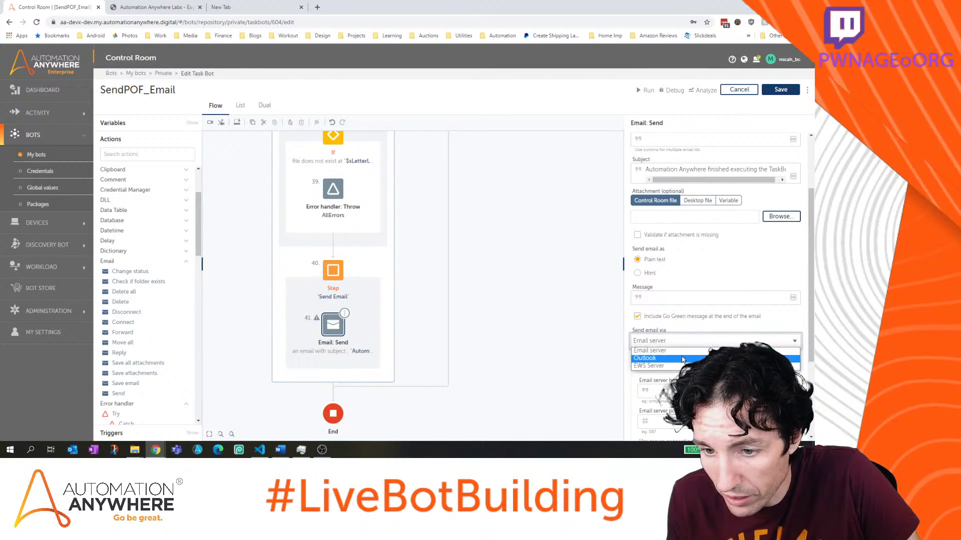
{"action": "left_click", "coordinate": [683, 358]}
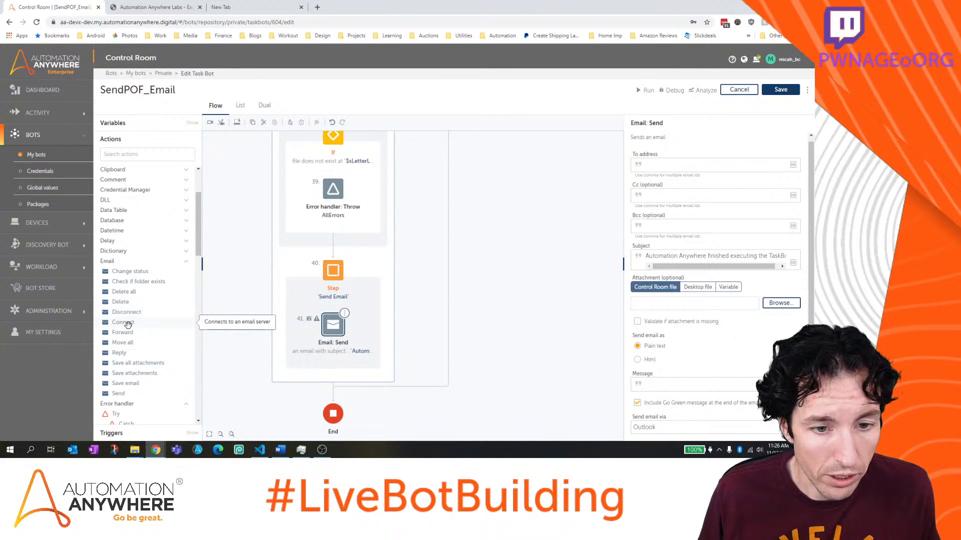
Set the email's To address to the variable $sEmailAddress_input$
{"action": "left_click", "coordinate": [677, 165]}
{"action": "key", "text": "F2"}
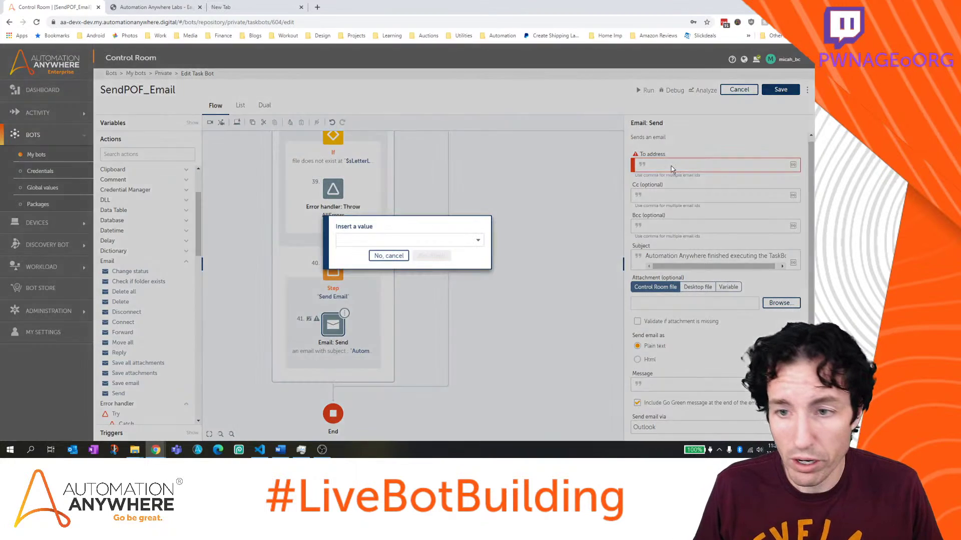
{"action": "left_click", "coordinate": [422, 241]}
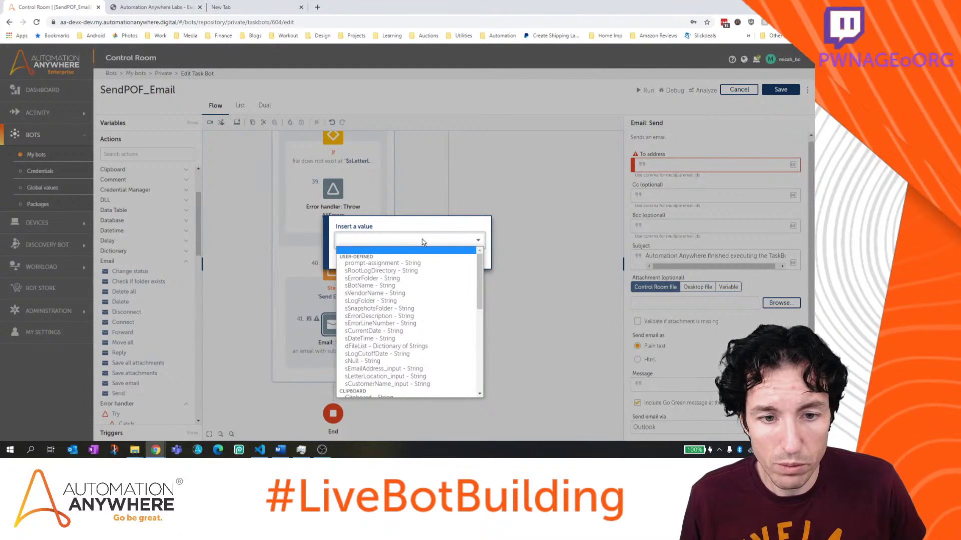
{"action": "scroll", "coordinate": [479, 283], "scroll_direction": "down", "scroll_amount": 1}
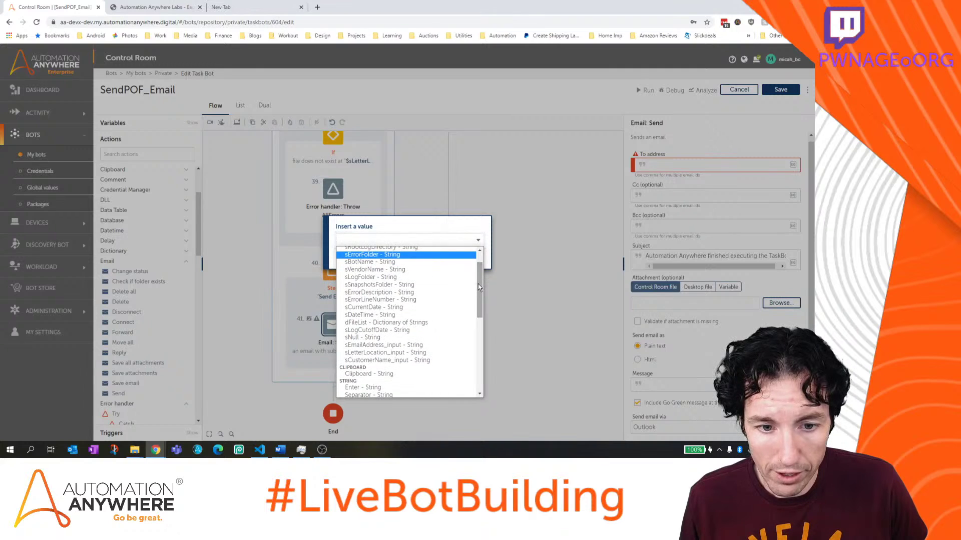
{"action": "left_click", "coordinate": [434, 345]}
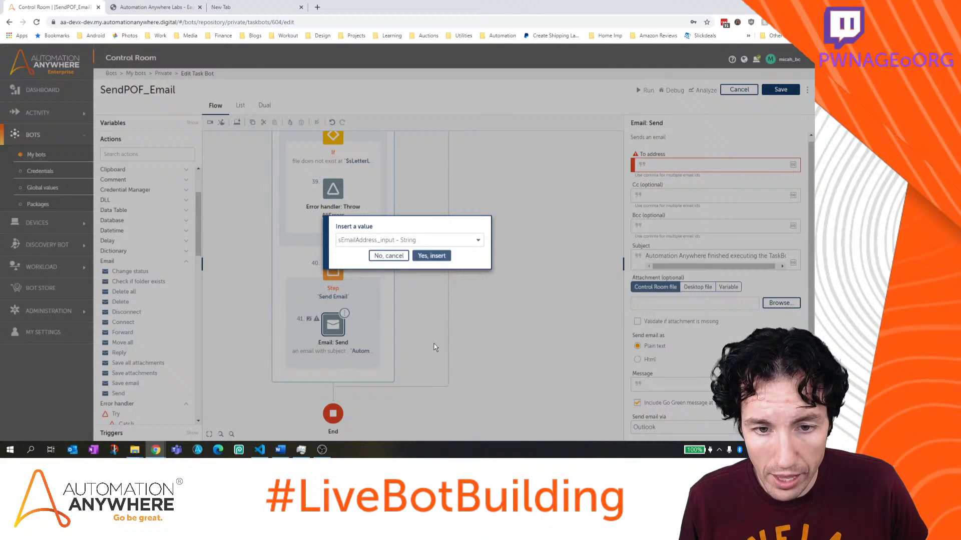
{"action": "left_click", "coordinate": [434, 256]}
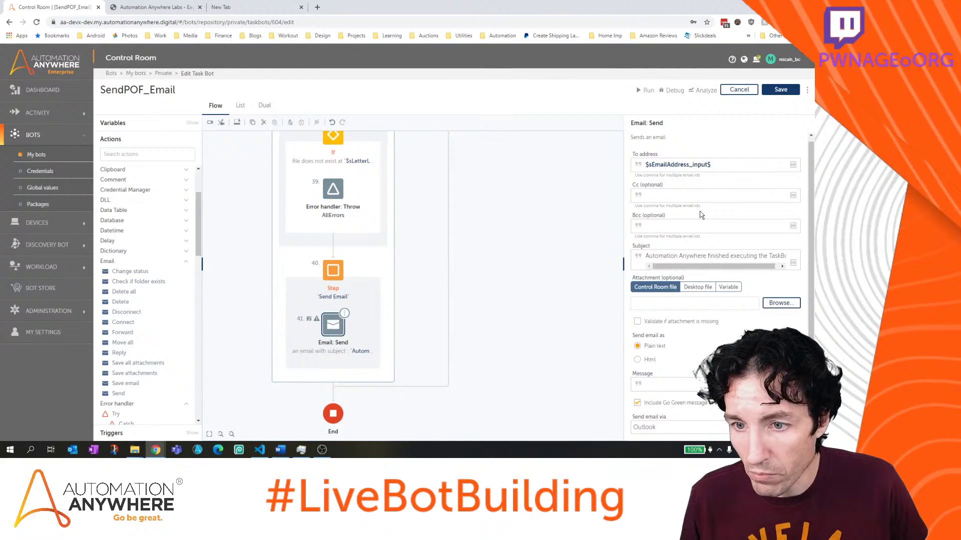
Replace the subject with 'Requested Proof of Funds Letter from Eagle One Financial'
{"action": "left_click", "coordinate": [705, 256]}
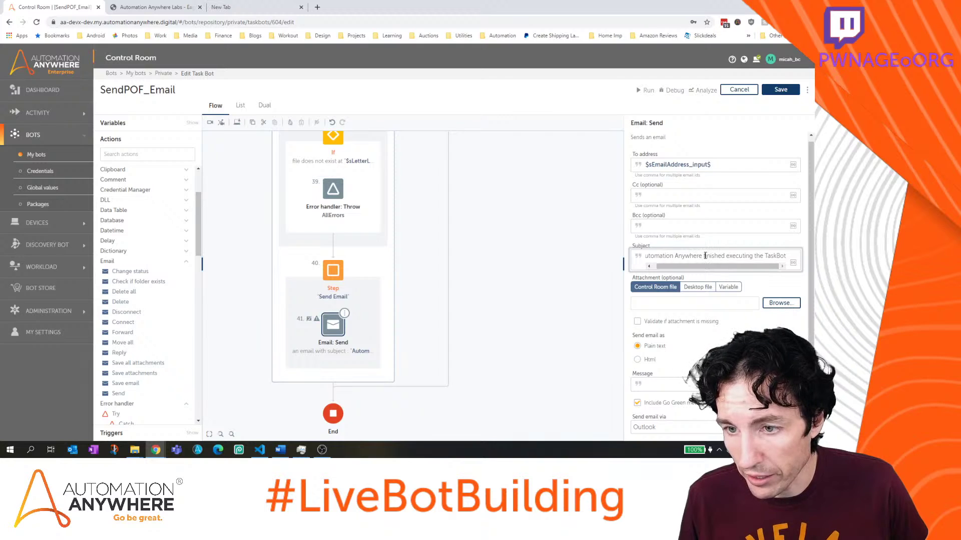
{"action": "key", "text": "ctrl+a"}
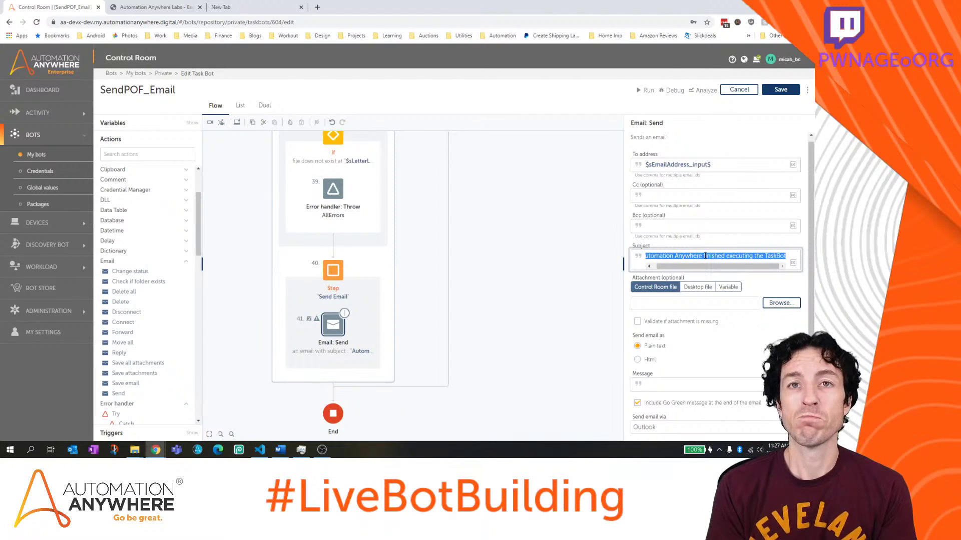
{"action": "type", "text": "Re"}
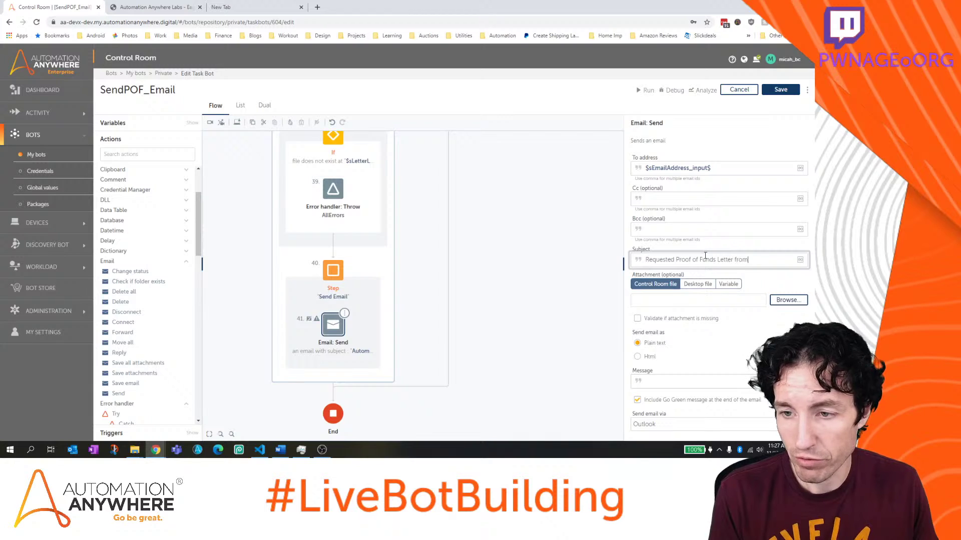
{"action": "type", "text": "Ea"}
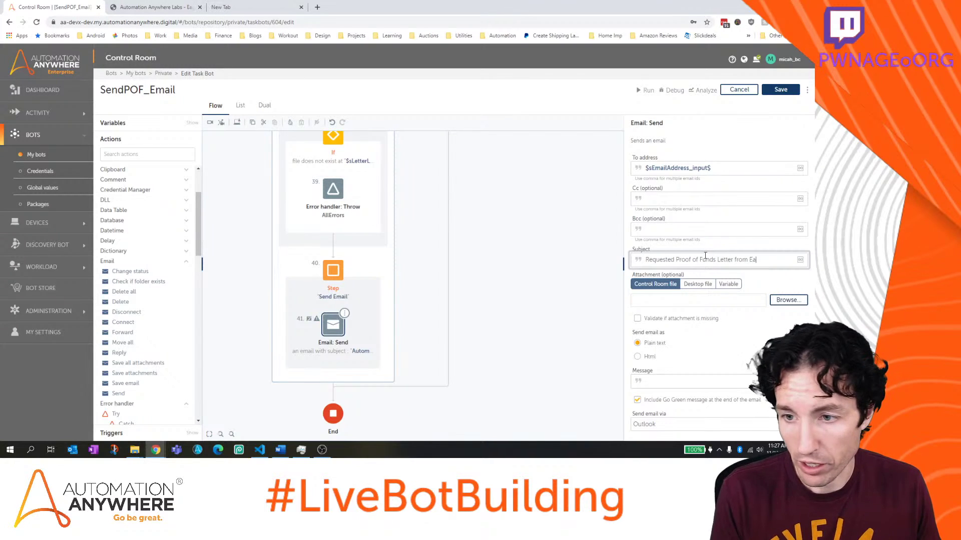
{"action": "type", "text": "gle One Fin"}
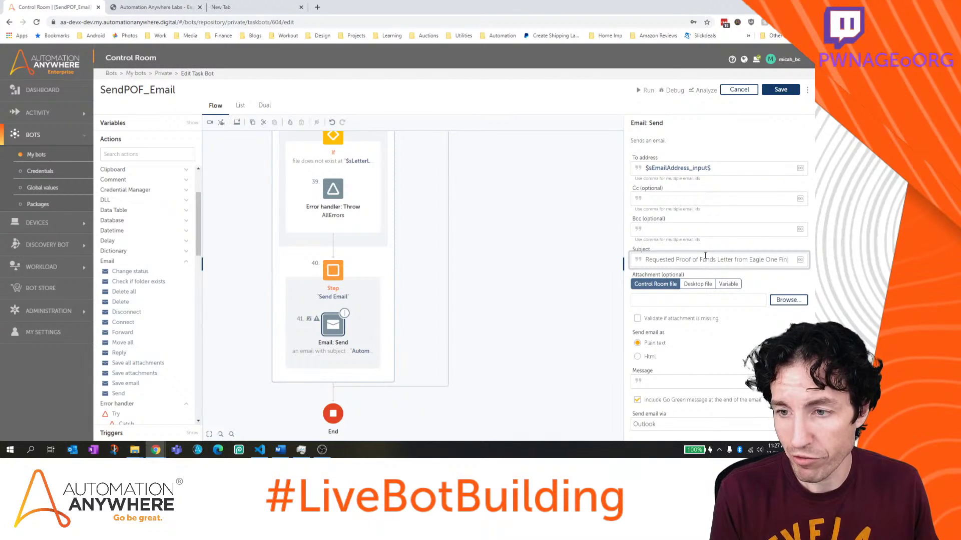
{"action": "type", "text": "ancial"}
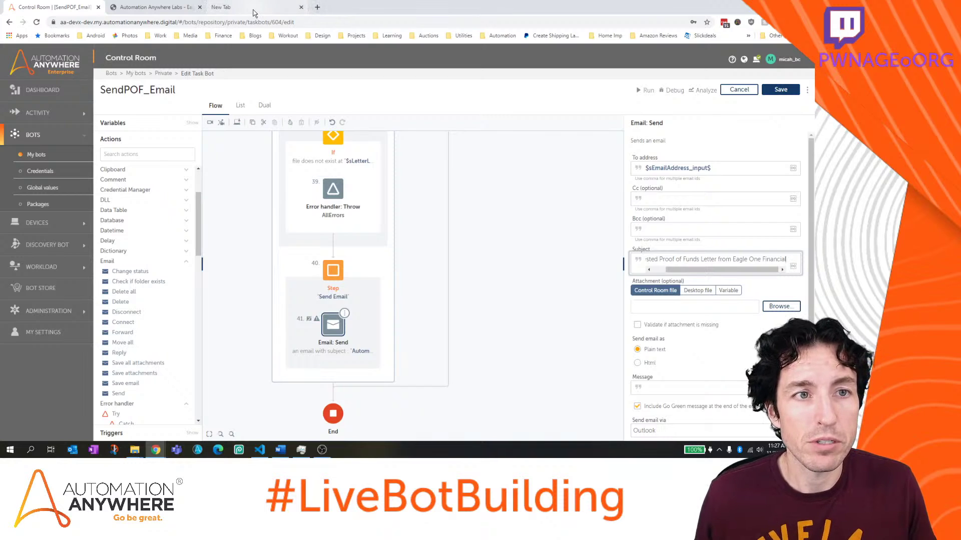
{"action": "left_click", "coordinate": [254, 12]}
{"action": "left_click", "coordinate": [254, 22]}
{"action": "type", "text": "eagle"}
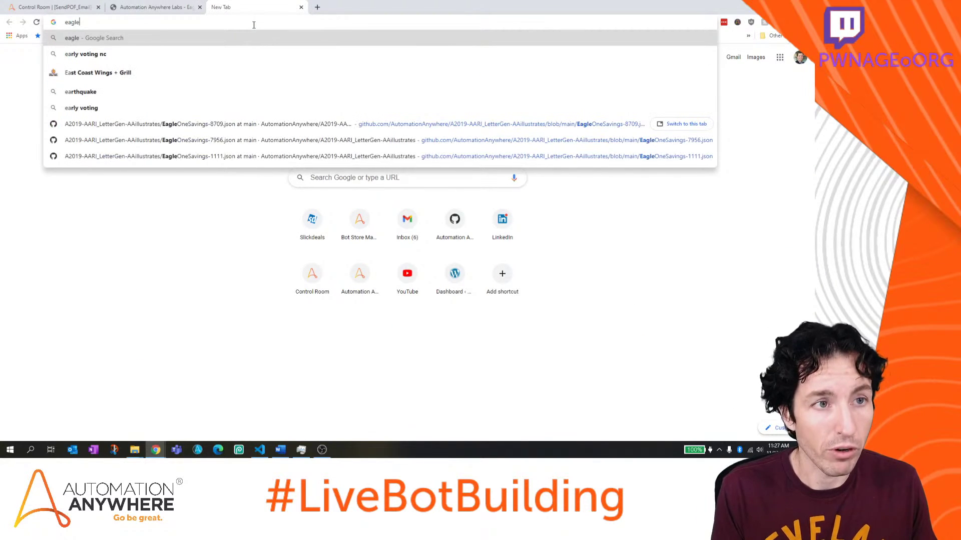
{"action": "type", "text": " one financ"}
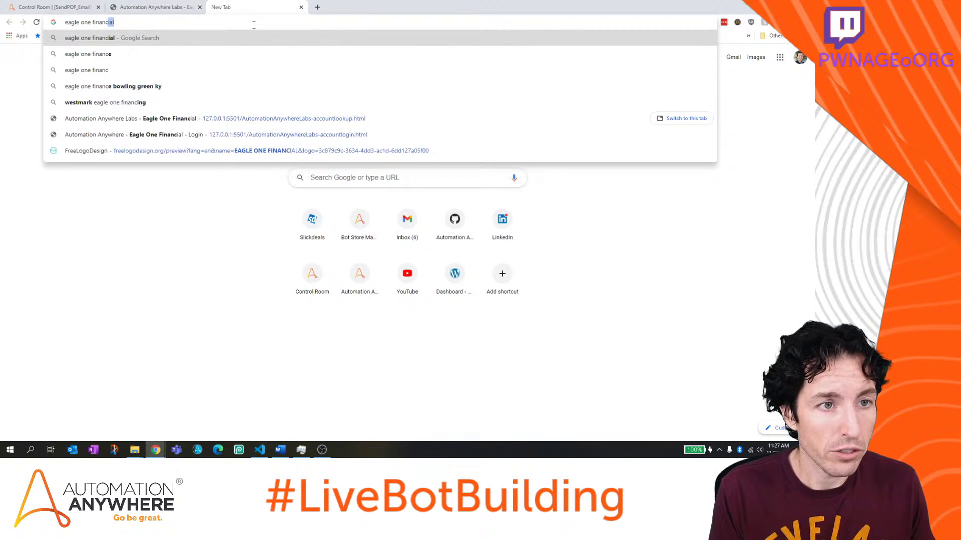
{"action": "key", "text": "Return"}
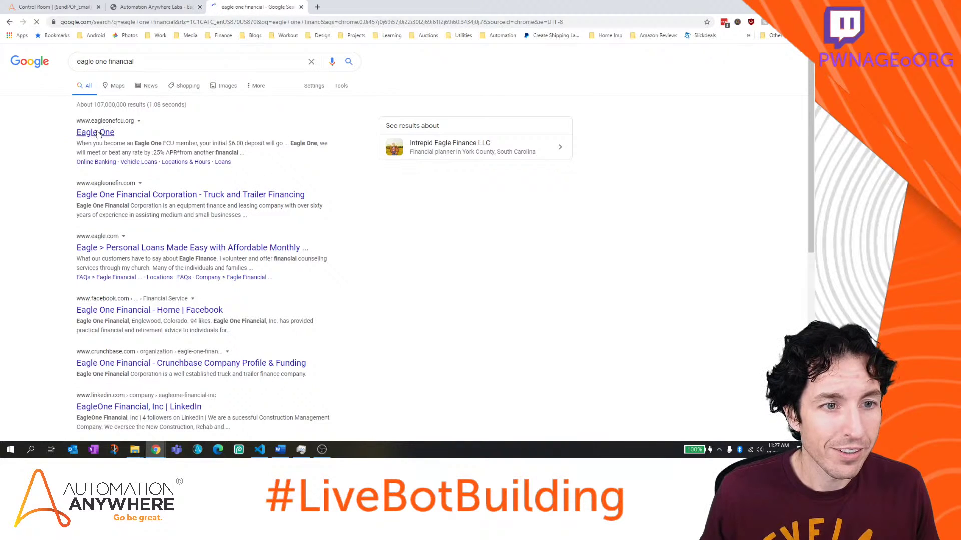
{"action": "left_click", "coordinate": [98, 133]}
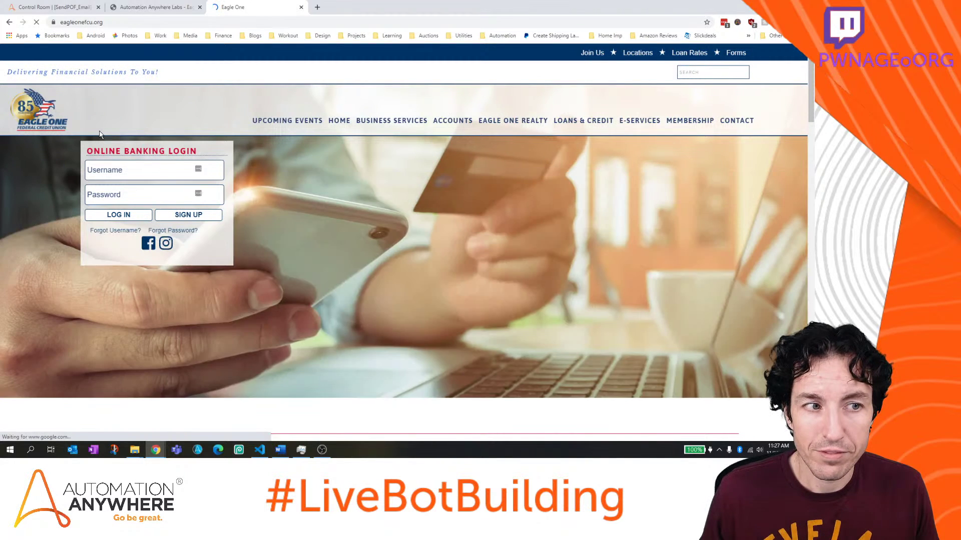
{"action": "scroll", "coordinate": [240, 116], "scroll_direction": "down", "scroll_amount": 10}
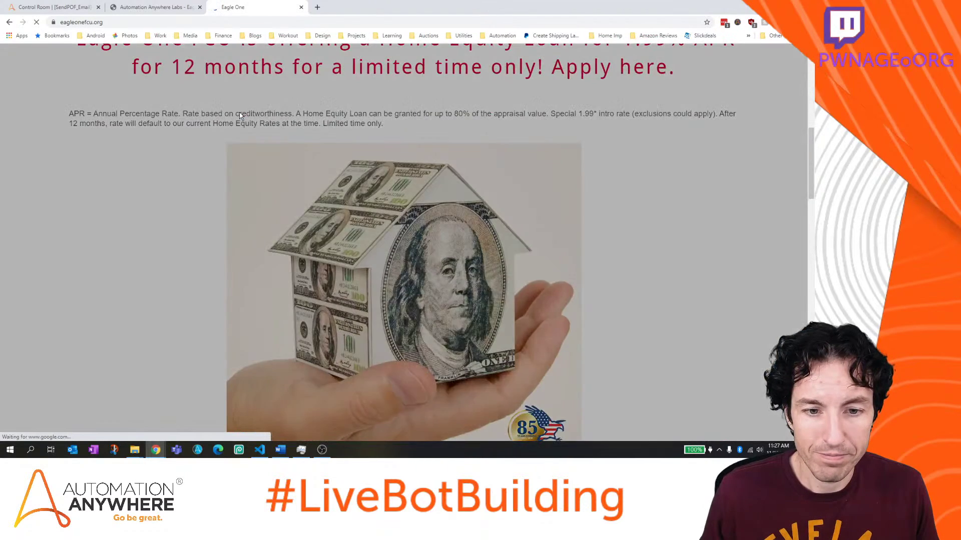
{"action": "scroll", "coordinate": [239, 112], "scroll_direction": "up", "scroll_amount": 10}
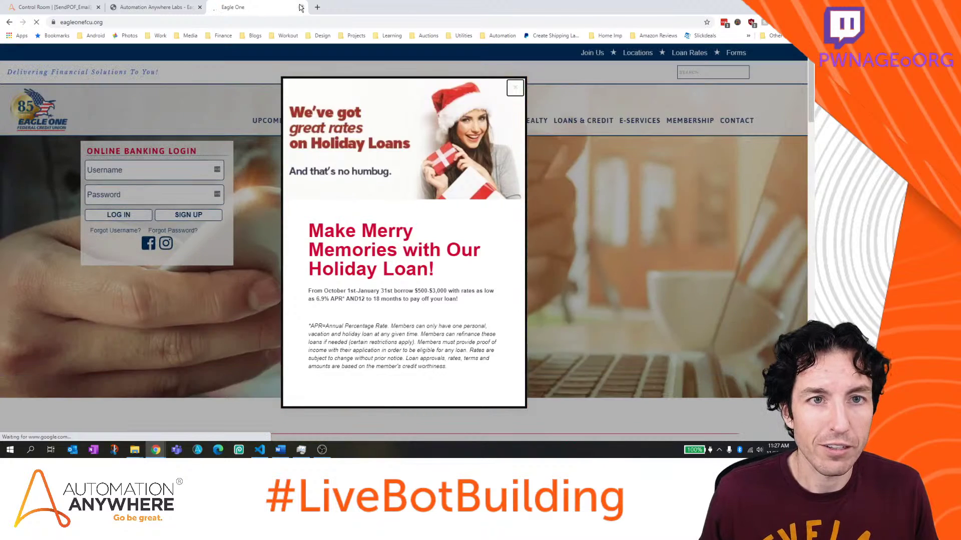
{"action": "left_click", "coordinate": [300, 7]}
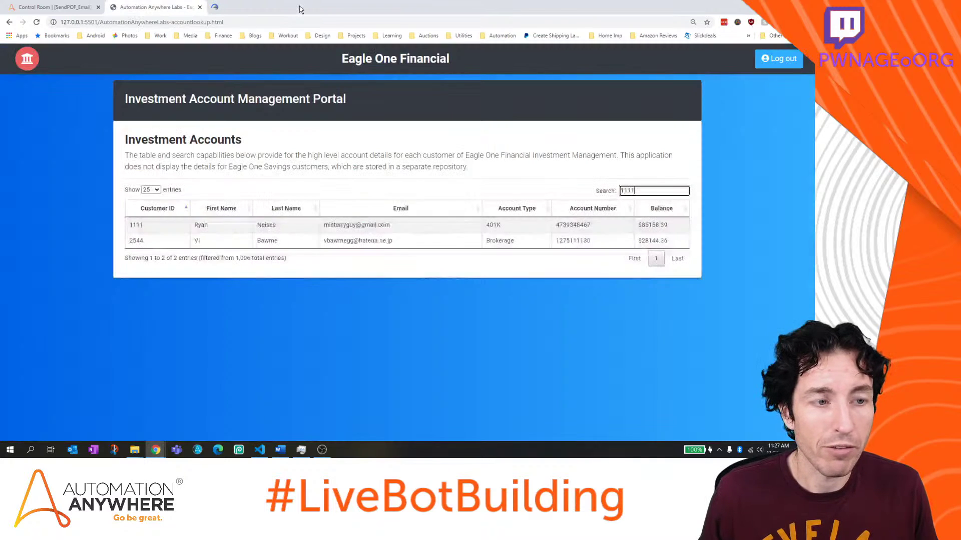
{"action": "left_click", "coordinate": [281, 449]}
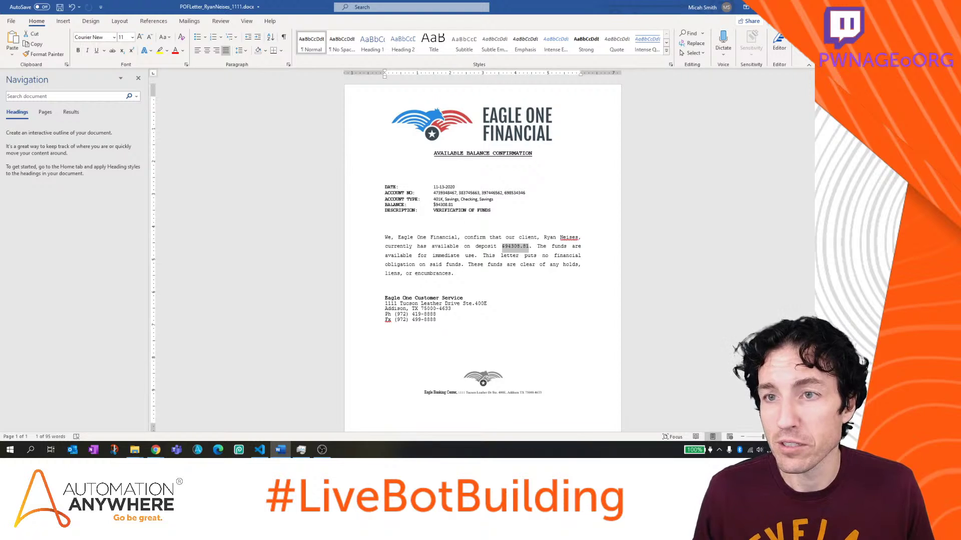
{"action": "key", "text": "alt+Tab"}
{"action": "left_click", "coordinate": [55, 7]}
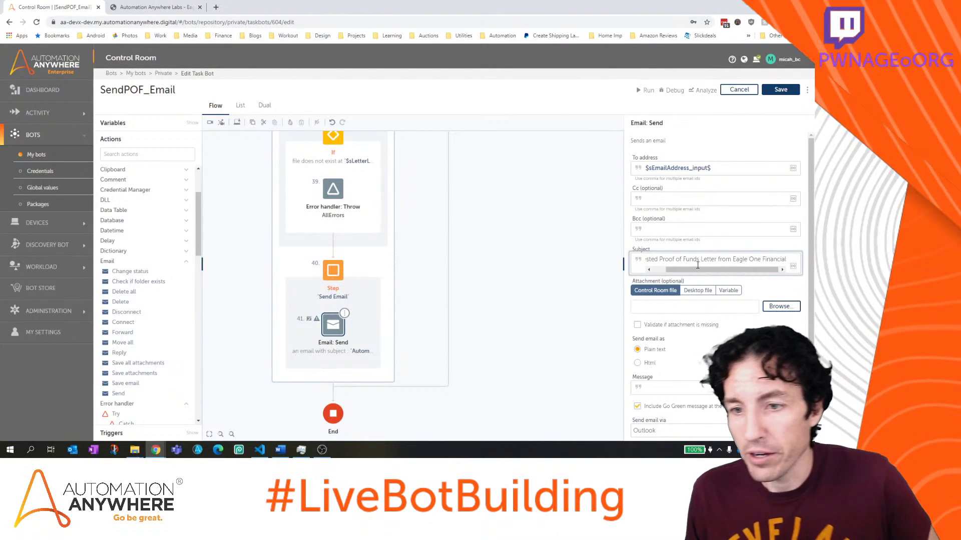
Attach the desktop file given by $sLetterLocation_input$ to the email
{"action": "mouse_move", "coordinate": [697, 269]}
{"action": "left_mouse_down"}
{"action": "mouse_move", "coordinate": [678, 271]}
{"action": "mouse_move", "coordinate": [691, 271]}
{"action": "left_mouse_up"}
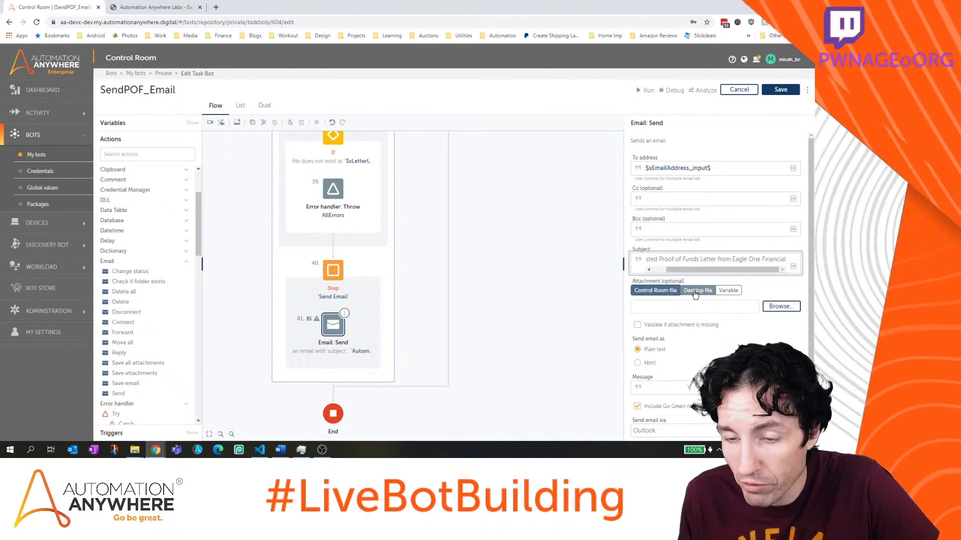
{"action": "left_click", "coordinate": [695, 295]}
{"action": "left_click", "coordinate": [696, 308]}
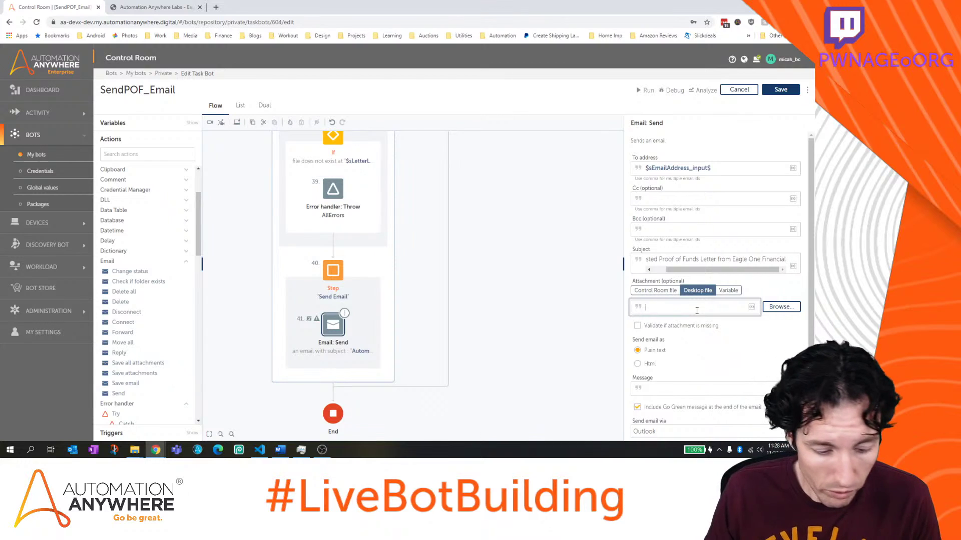
{"action": "key", "text": "F2"}
{"action": "left_click", "coordinate": [424, 240]}
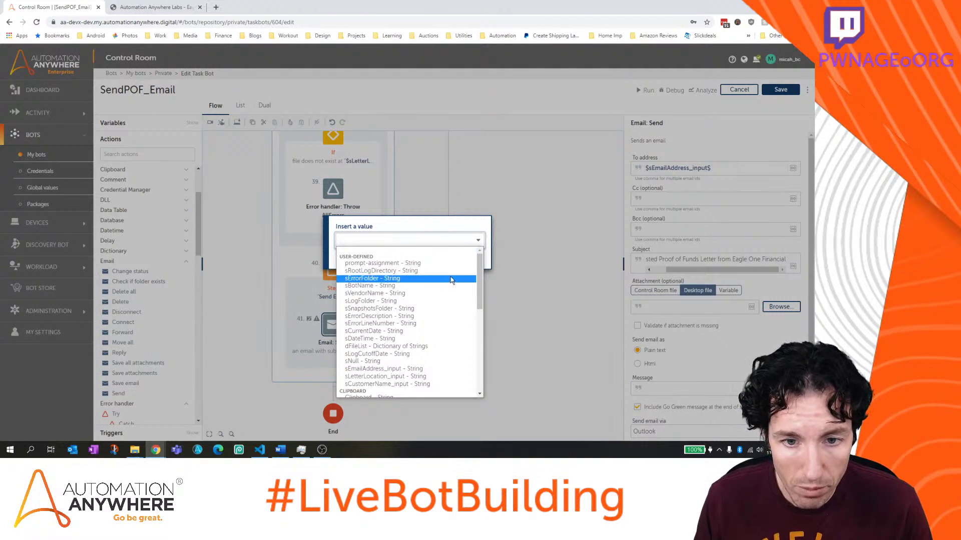
{"action": "scroll", "coordinate": [478, 285], "scroll_direction": "down", "scroll_amount": 1}
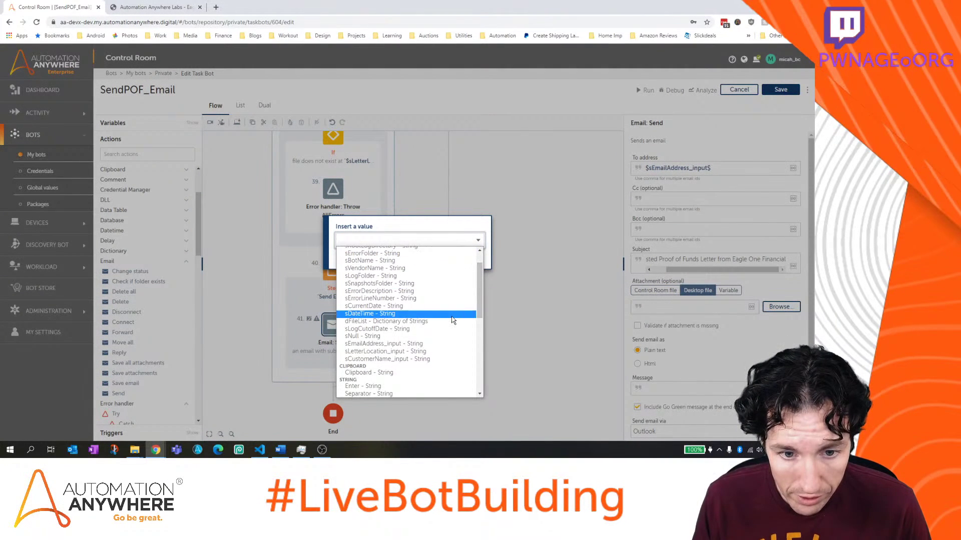
{"action": "left_click", "coordinate": [449, 352]}
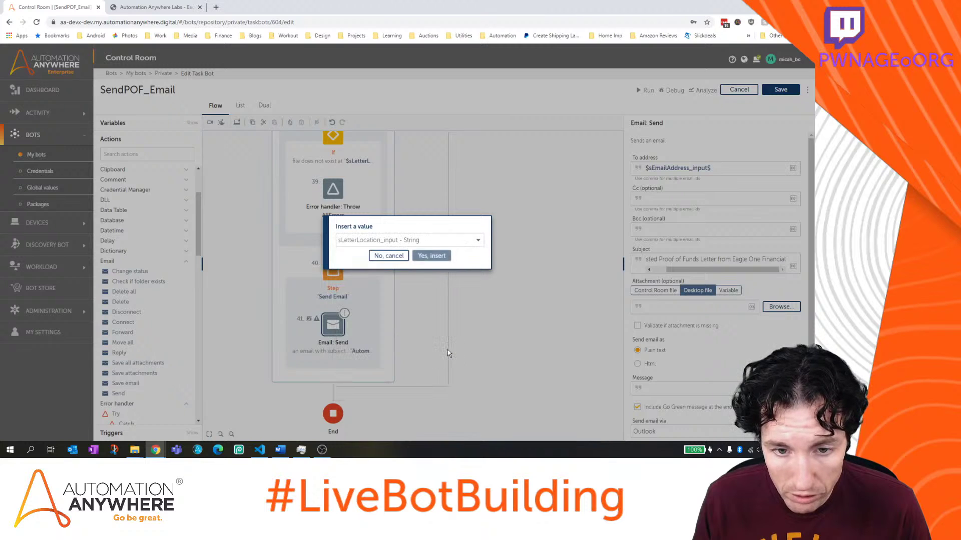
{"action": "left_click", "coordinate": [432, 256]}
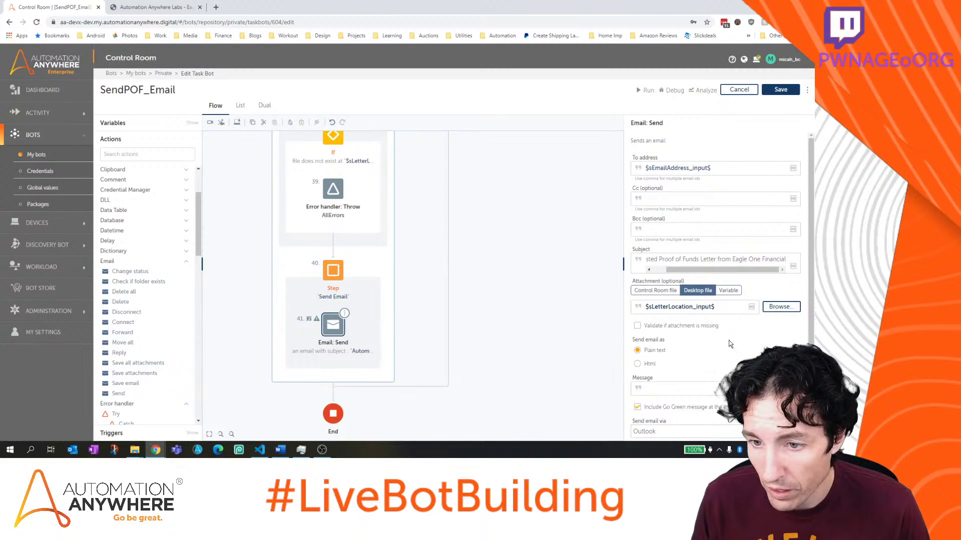
{"action": "scroll", "coordinate": [710, 351], "scroll_direction": "down", "scroll_amount": 1}
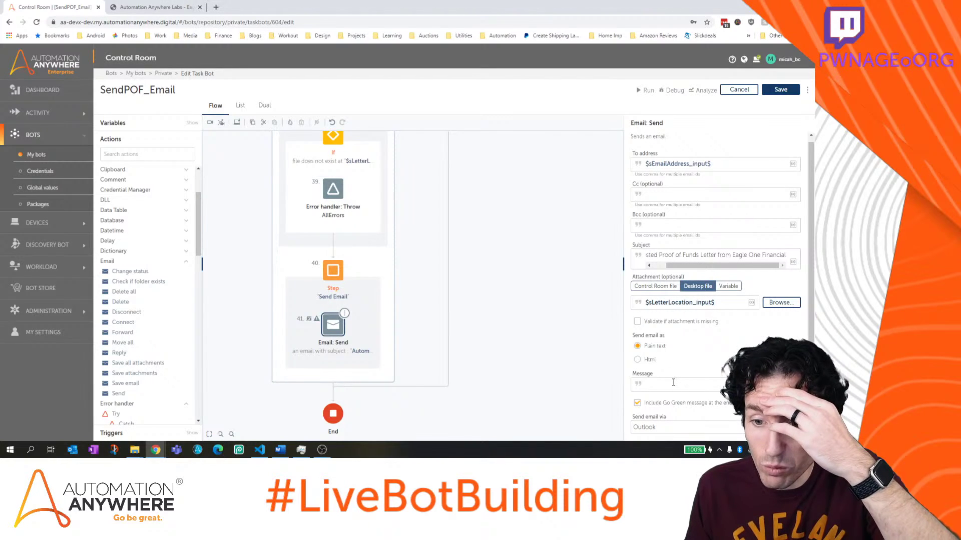
Turn off the Go Green message and start the message with 'Dear $sCustomerName_input$'
{"action": "left_click", "coordinate": [673, 382]}
{"action": "left_click", "coordinate": [638, 404]}
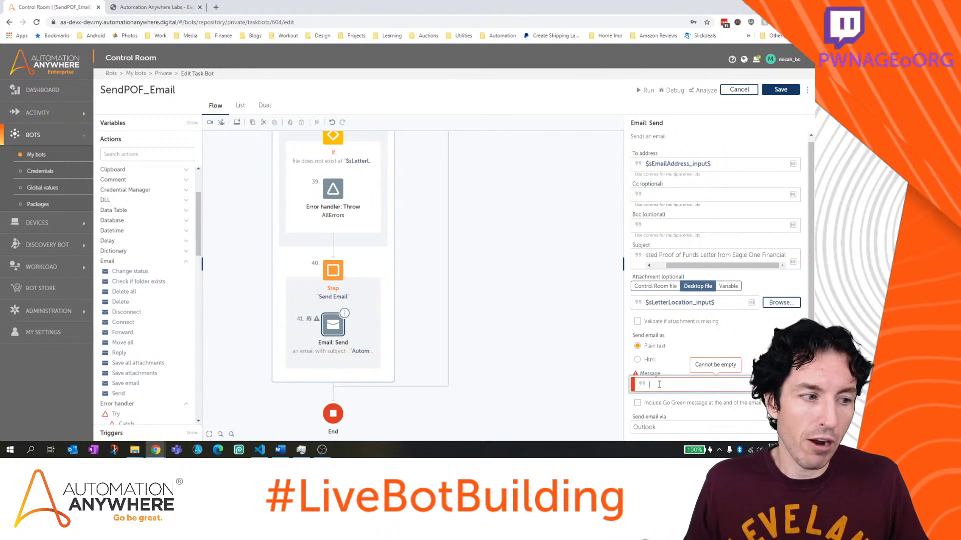
{"action": "left_click", "coordinate": [660, 384]}
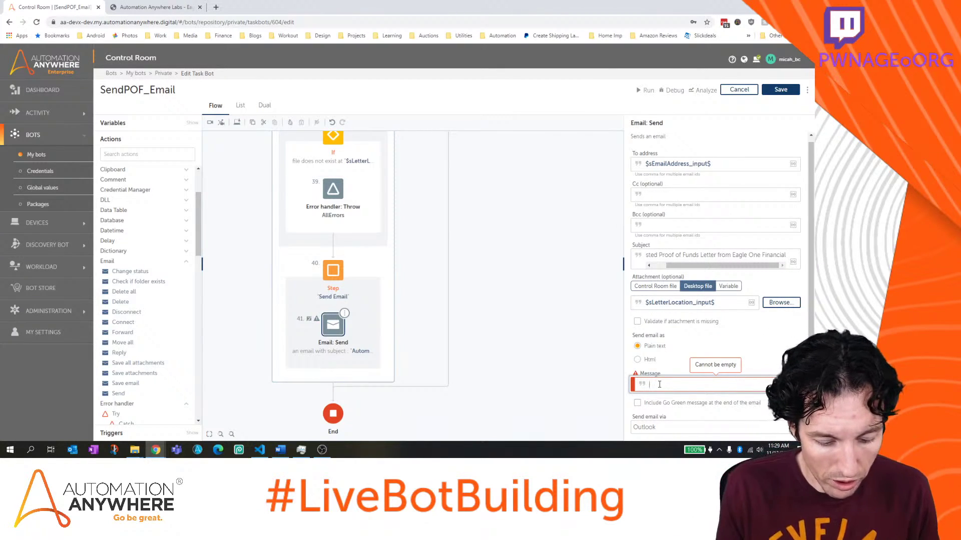
{"action": "type", "text": "Dear"}
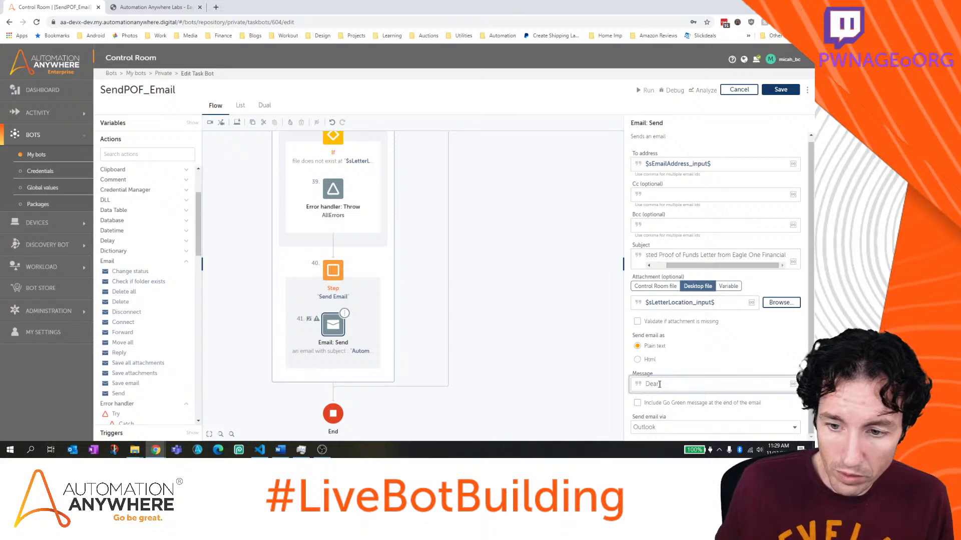
{"action": "key", "text": "F2"}
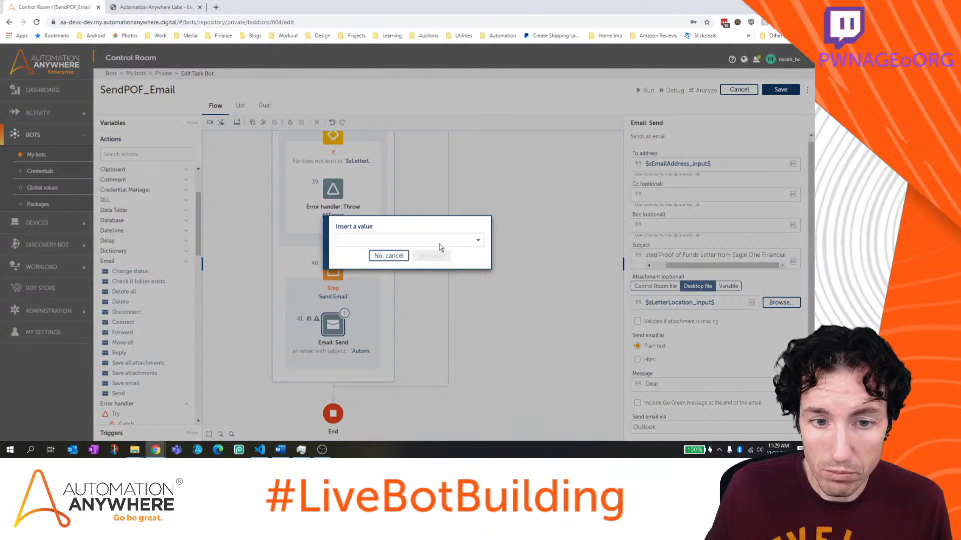
{"action": "left_click", "coordinate": [440, 244]}
{"action": "scroll", "coordinate": [476, 284], "scroll_direction": "down", "scroll_amount": 1}
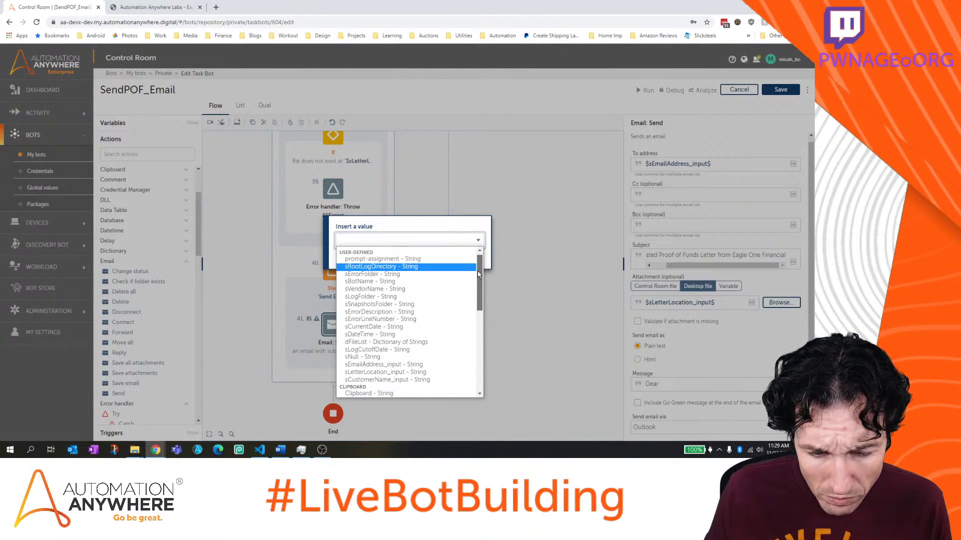
{"action": "left_click", "coordinate": [398, 366]}
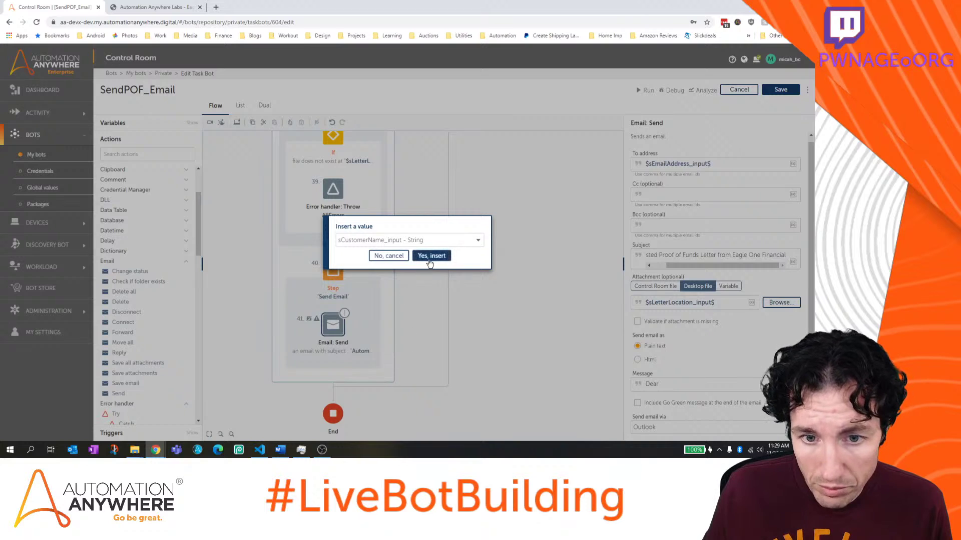
{"action": "left_click", "coordinate": [433, 256]}
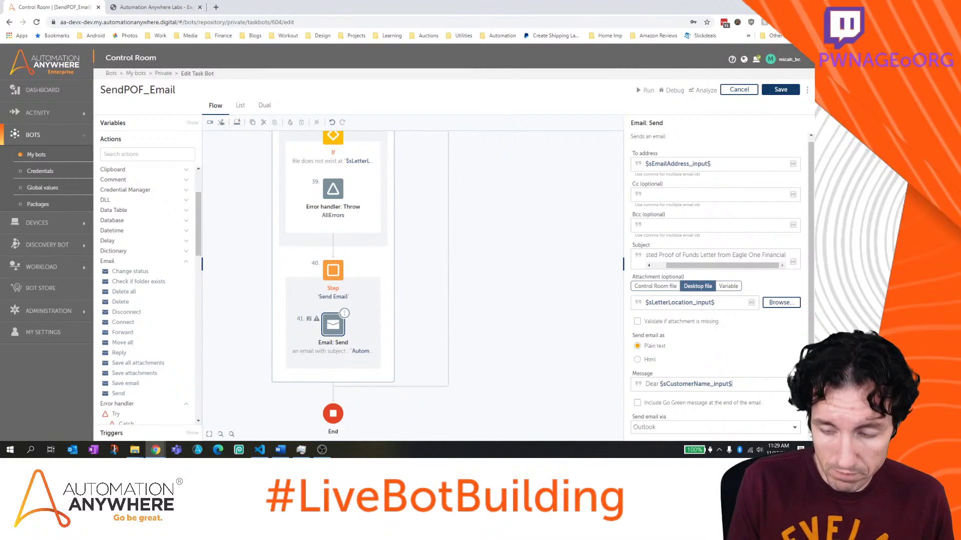
{"action": "key", "text": "Return"}
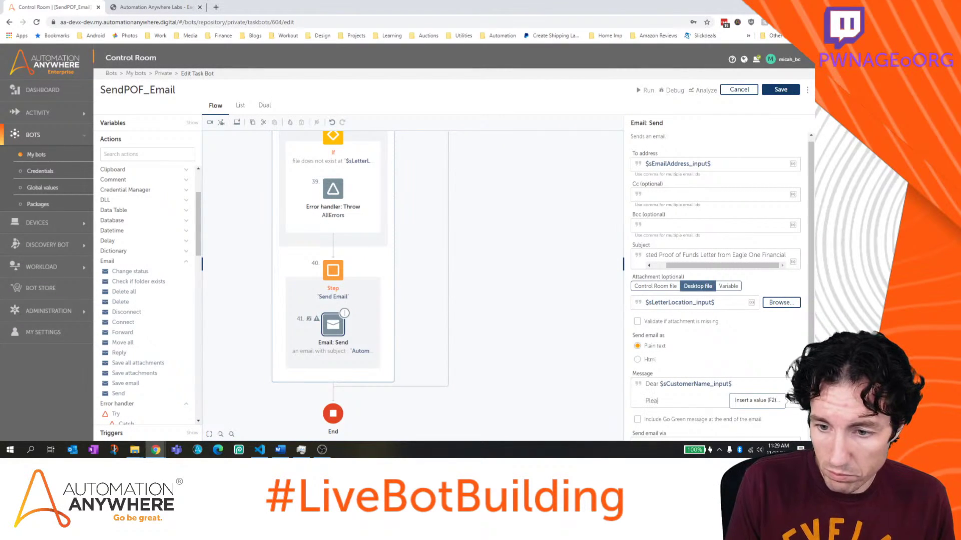
Write the Proof of Funds letter-attached sentence, then a 'Thanks again.' line
{"action": "type", "text": "Please find the requested Proof"}
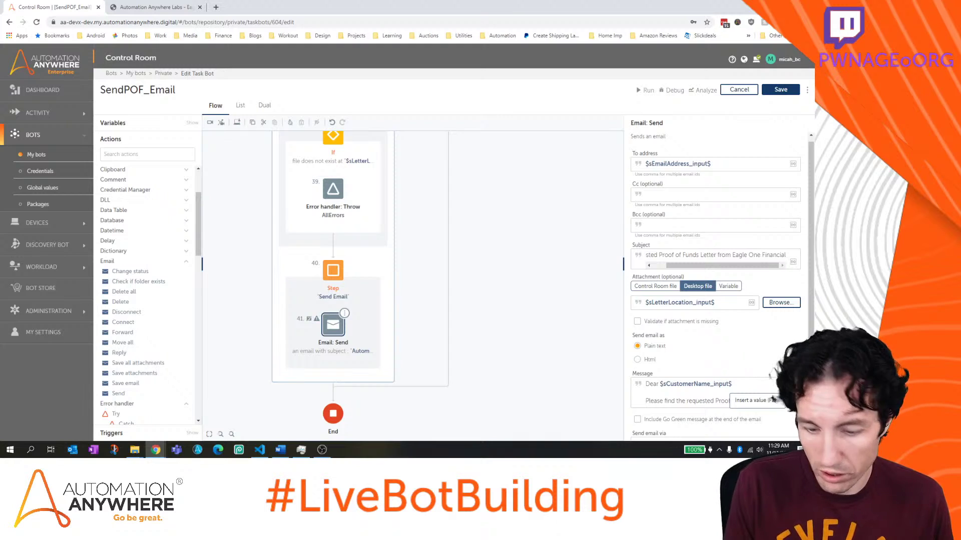
{"action": "type", "text": "F"}
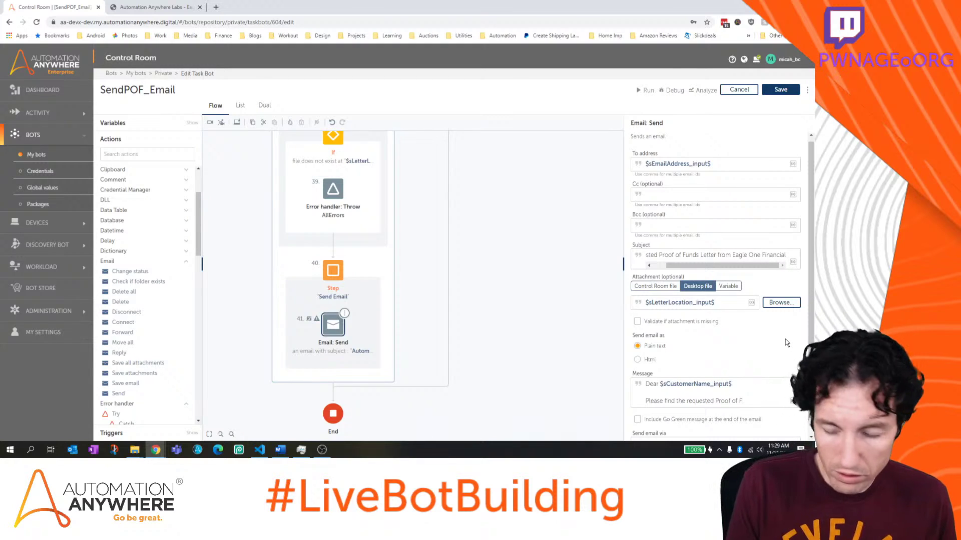
{"action": "type", "text": "unds verificat"}
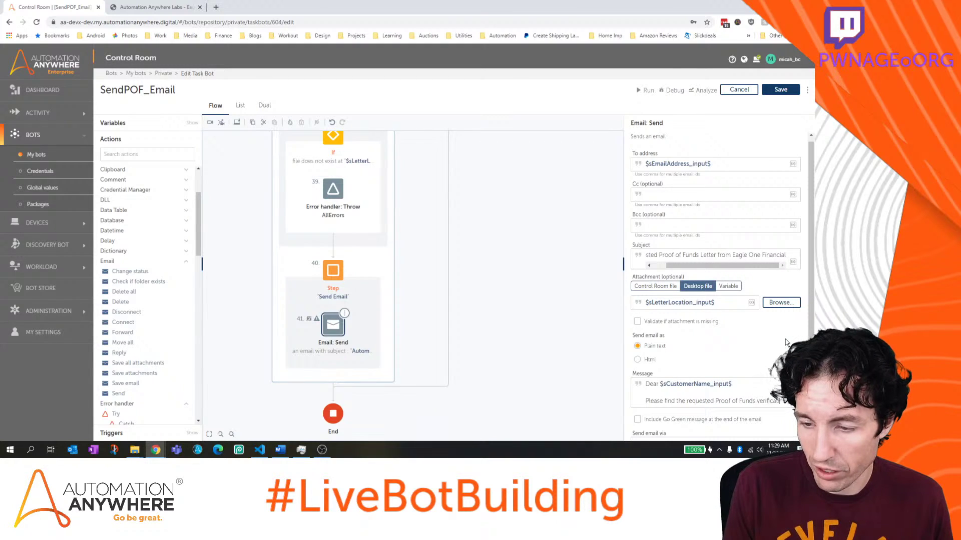
{"action": "type", "text": "ion letter"}
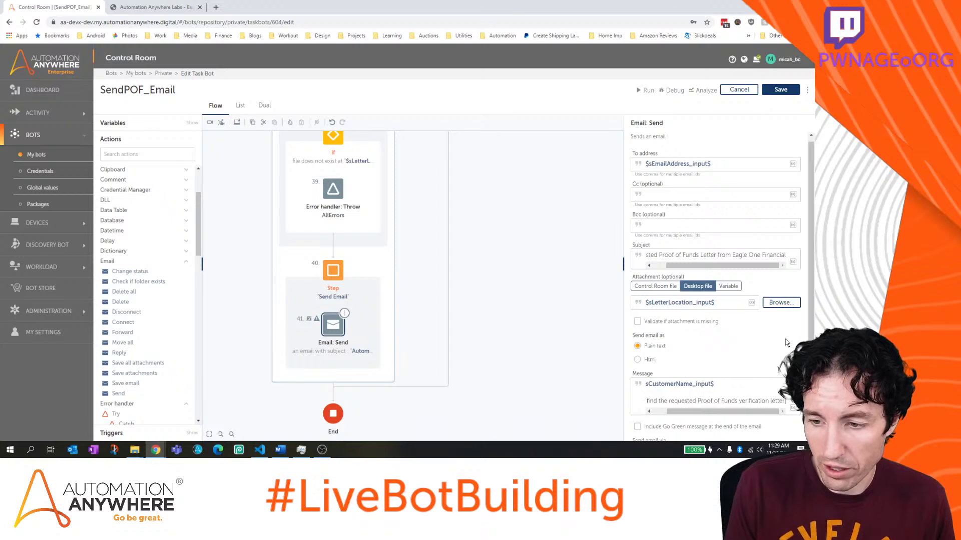
{"action": "type", "text": " attached."}
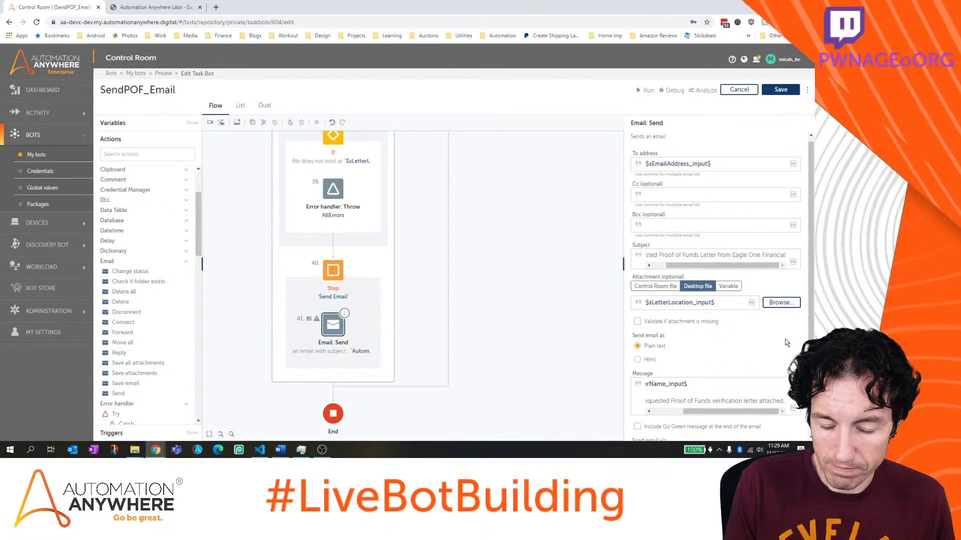
{"action": "type", "text": " Its"}
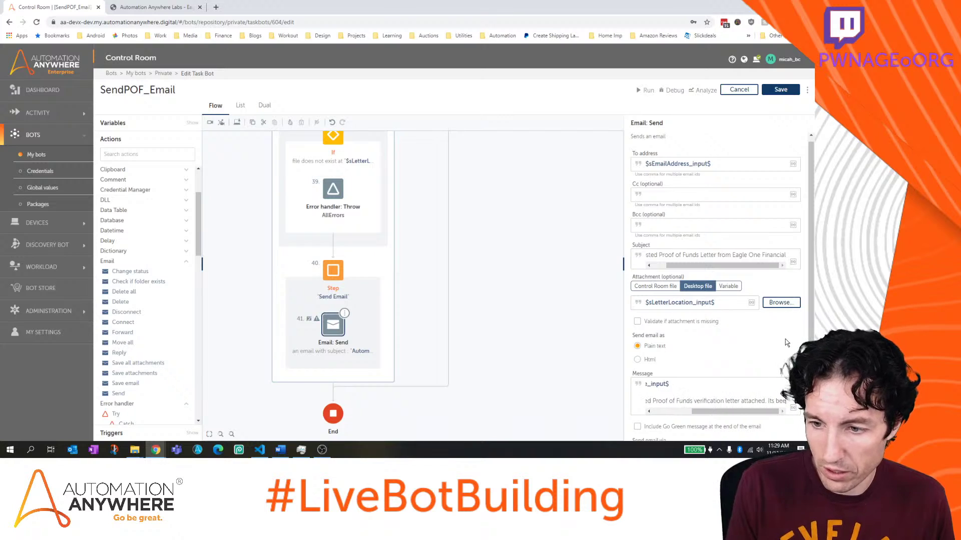
{"action": "key", "text": "BackSpace"}
{"action": "type", "text": "'s"}
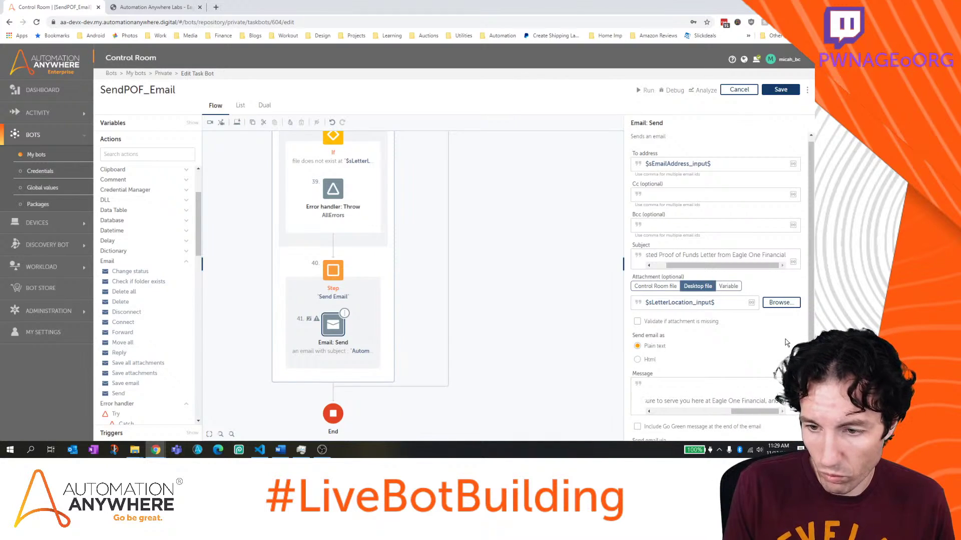
{"action": "key", "text": "Right"}
{"action": "key", "text": "Right"}
{"action": "key", "text": "Right"}
{"action": "key", "text": "Right"}
{"action": "key", "text": "Right"}
{"action": "key", "text": "Right"}
{"action": "key", "text": "Right"}
{"action": "key", "text": "Right"}
{"action": "key", "text": "Right"}
{"action": "key", "text": "Right"}
{"action": "key", "text": "Right"}
{"action": "key", "text": "Right"}
{"action": "key", "text": "Right"}
{"action": "key", "text": "Right"}
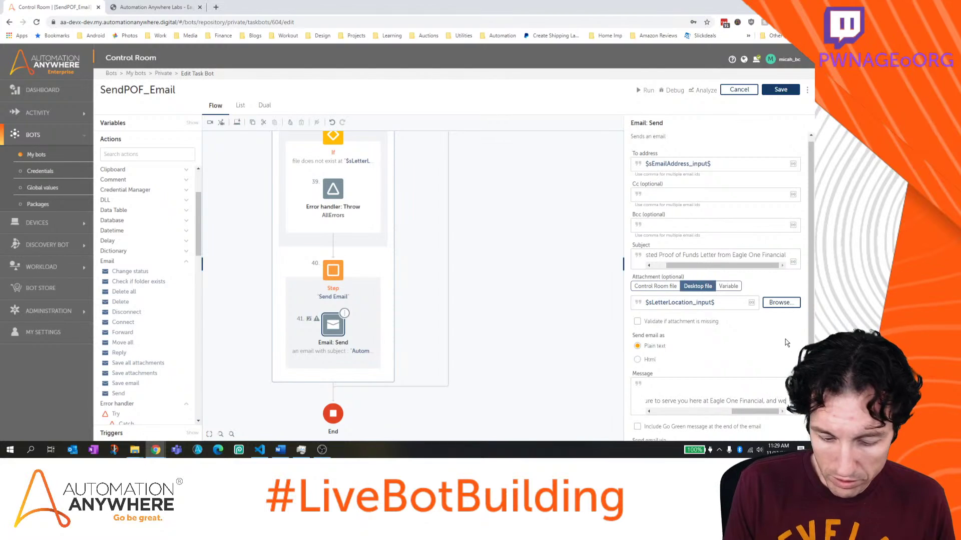
{"action": "key", "text": "Right"}
{"action": "key", "text": "Right"}
{"action": "key", "text": "Right"}
{"action": "key", "text": "Right"}
{"action": "key", "text": "Right"}
{"action": "key", "text": "Right"}
{"action": "key", "text": "Right"}
{"action": "key", "text": "Right"}
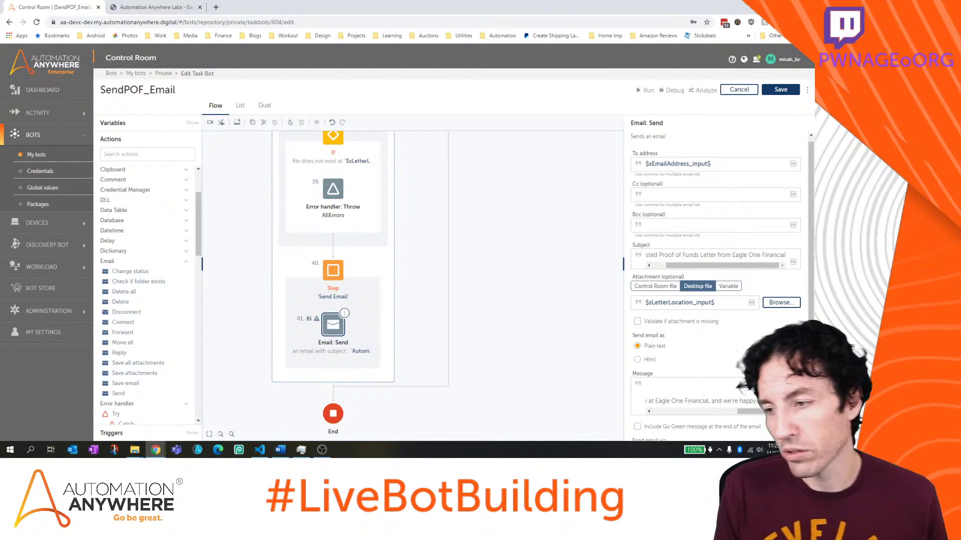
{"action": "key", "text": "Right"}
{"action": "key", "text": "Right"}
{"action": "key", "text": "Right"}
{"action": "key", "text": "Right"}
{"action": "key", "text": "Right"}
{"action": "key", "text": "Right"}
{"action": "key", "text": "Right"}
{"action": "key", "text": "Right"}
{"action": "key", "text": "Right"}
{"action": "key", "text": "Right"}
{"action": "key", "text": "Right"}
{"action": "key", "text": "Right"}
{"action": "key", "text": "Right"}
{"action": "key", "text": "Right"}
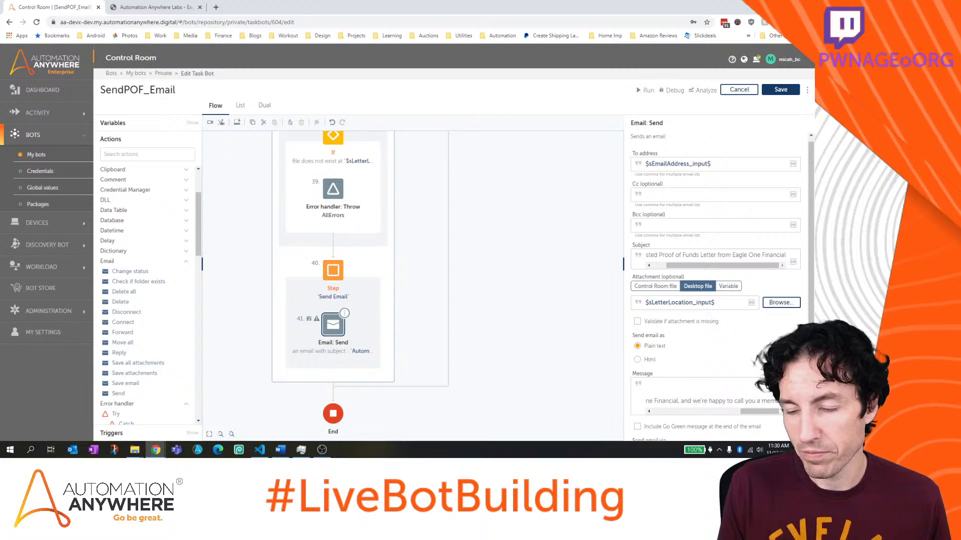
{"action": "key", "text": "Return"}
{"action": "type", "text": "Thanks"}
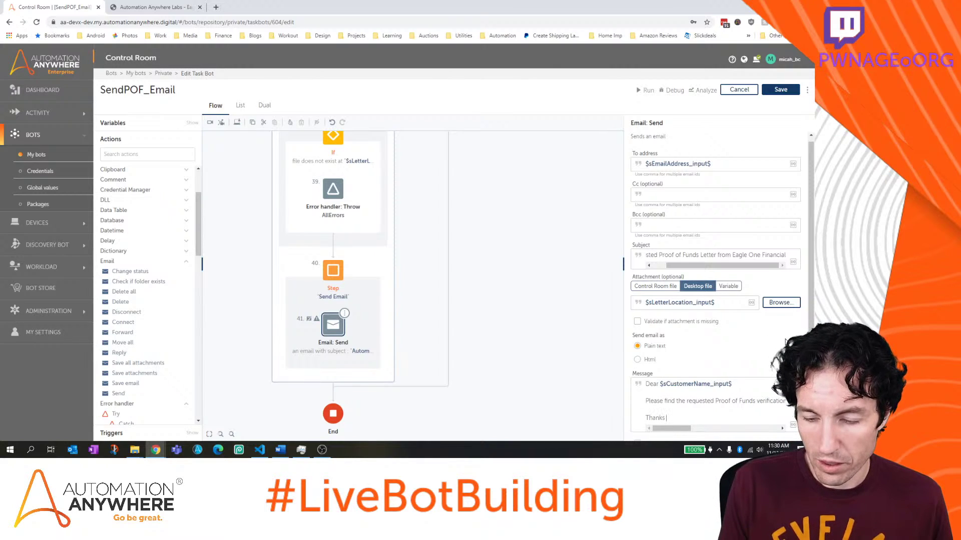
{"action": "type", "text": " again."}
{"action": "key", "text": "Return"}
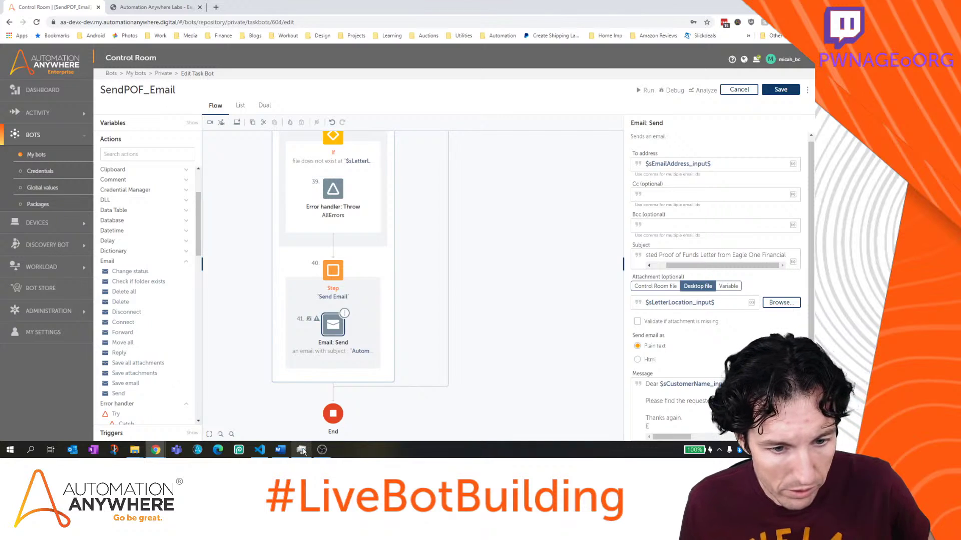
Select the Eagle One Customer Service signature block in the Word letter
{"action": "left_click", "coordinate": [281, 449]}
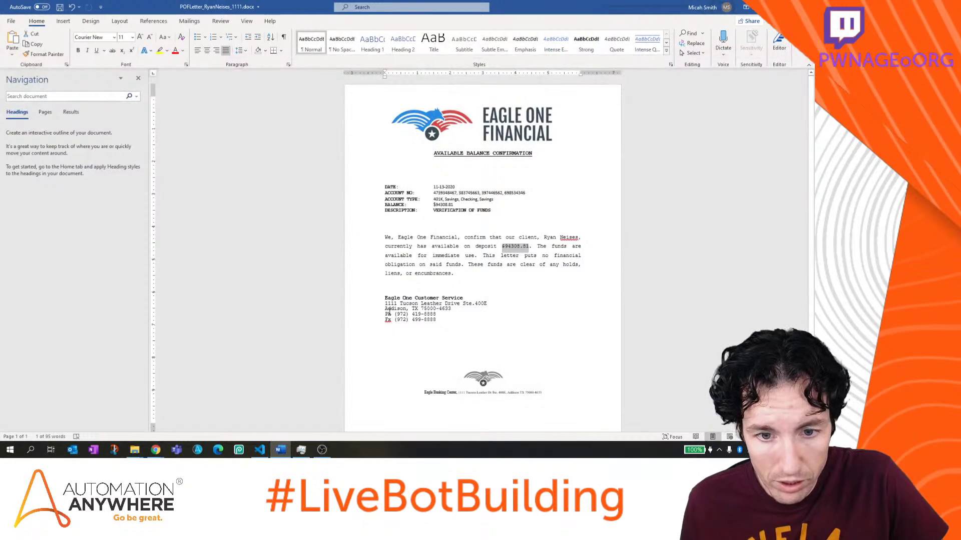
{"action": "left_click_drag", "start_coordinate": [384, 298], "coordinate": [440, 319]}
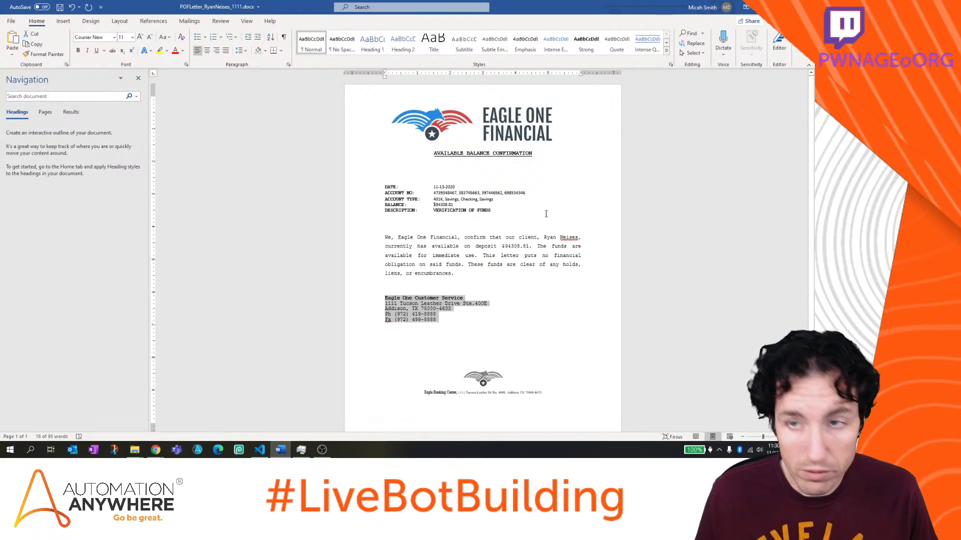
{"action": "key", "text": "alt+Tab"}
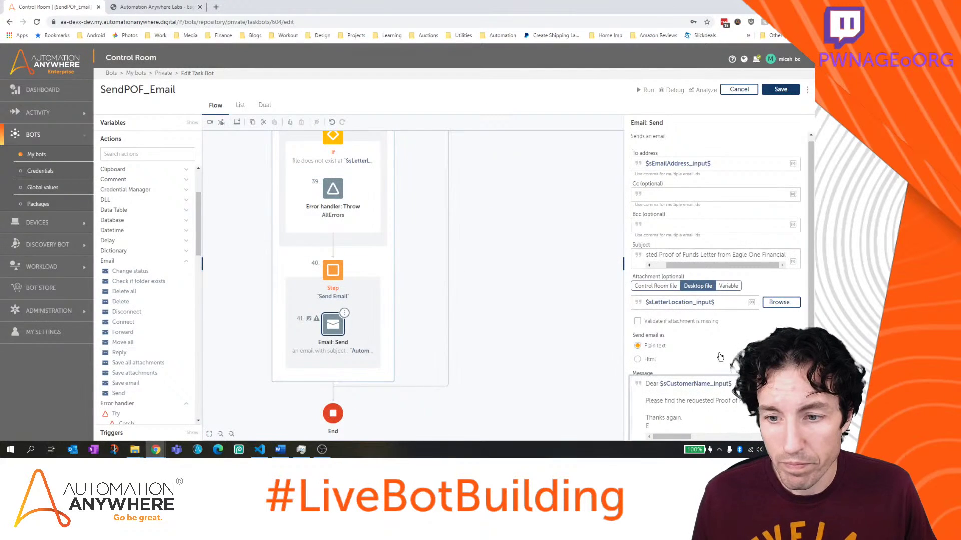
Paste the signature block below 'Thanks again.' and remove blank lines in the address
{"action": "scroll", "coordinate": [688, 398], "scroll_direction": "down", "scroll_amount": 1}
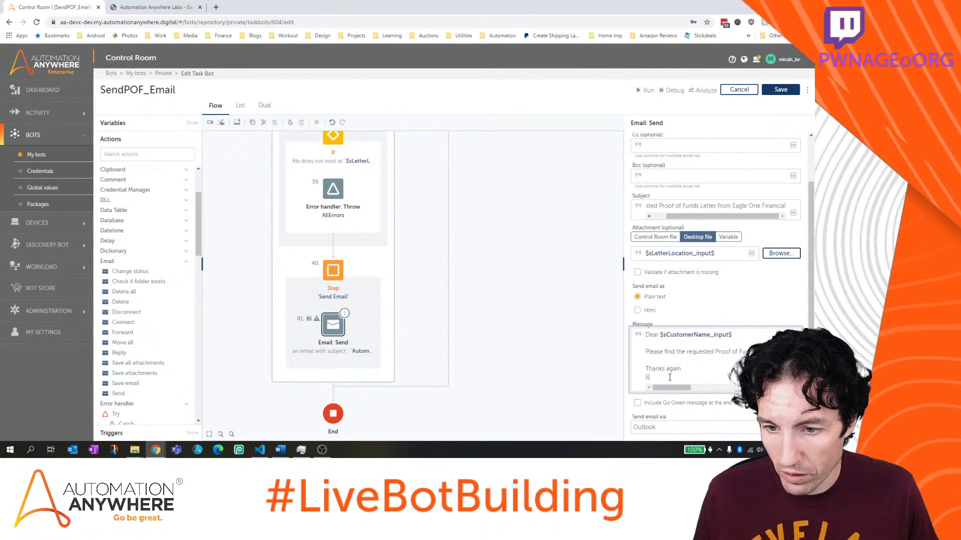
{"action": "key", "text": "BackSpace"}
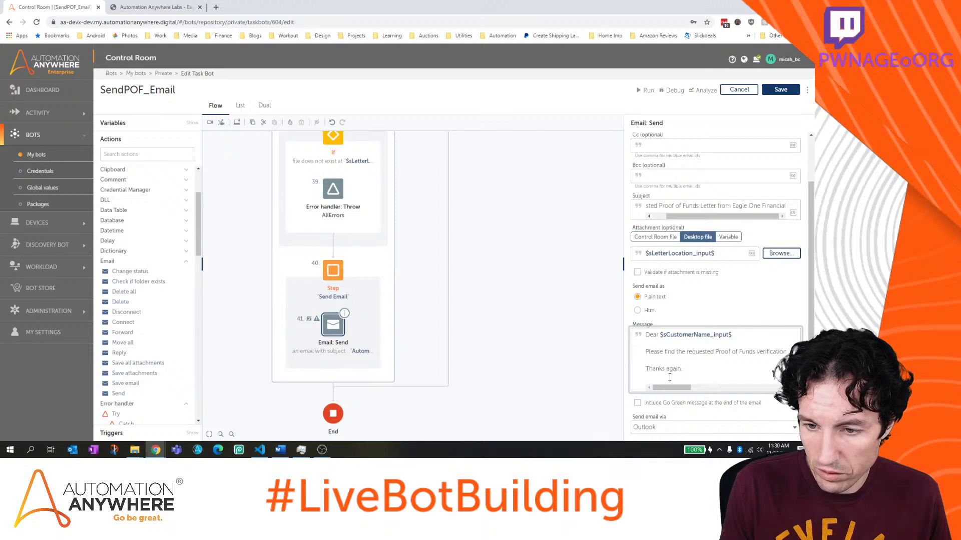
{"action": "key", "text": "ctrl+v"}
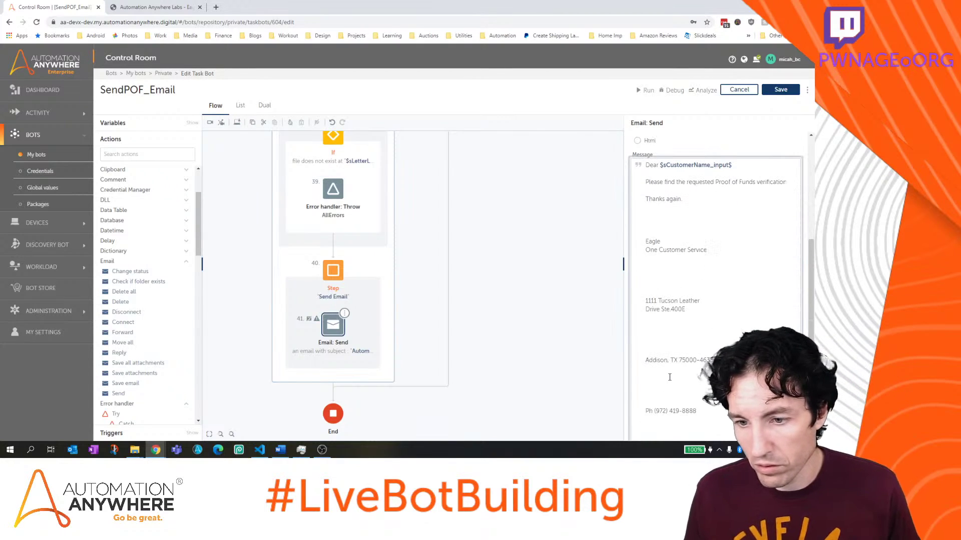
{"action": "left_click", "coordinate": [669, 276]}
{"action": "key", "text": "Delete"}
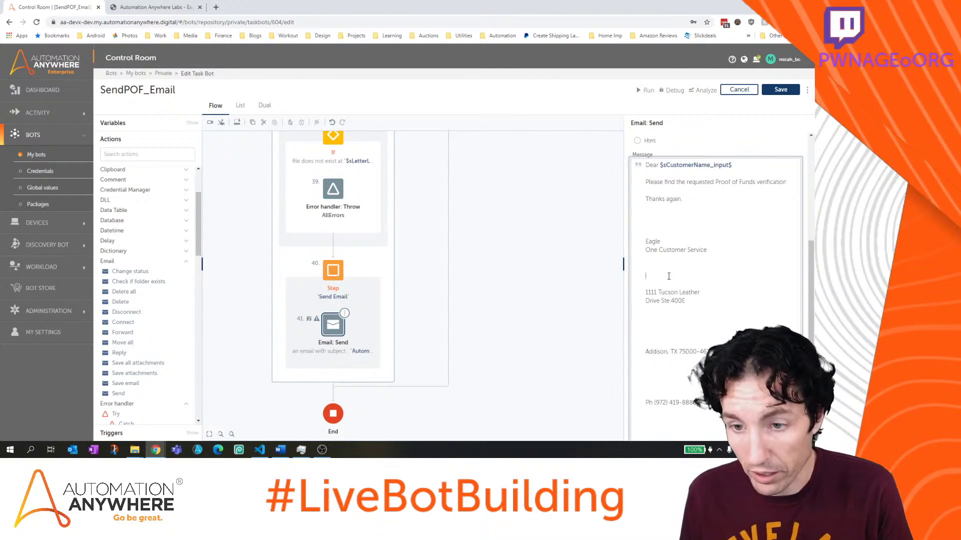
{"action": "key", "text": "BackSpace"}
{"action": "key", "text": "BackSpace"}
{"action": "key", "text": "BackSpace"}
{"action": "key", "text": "Delete"}
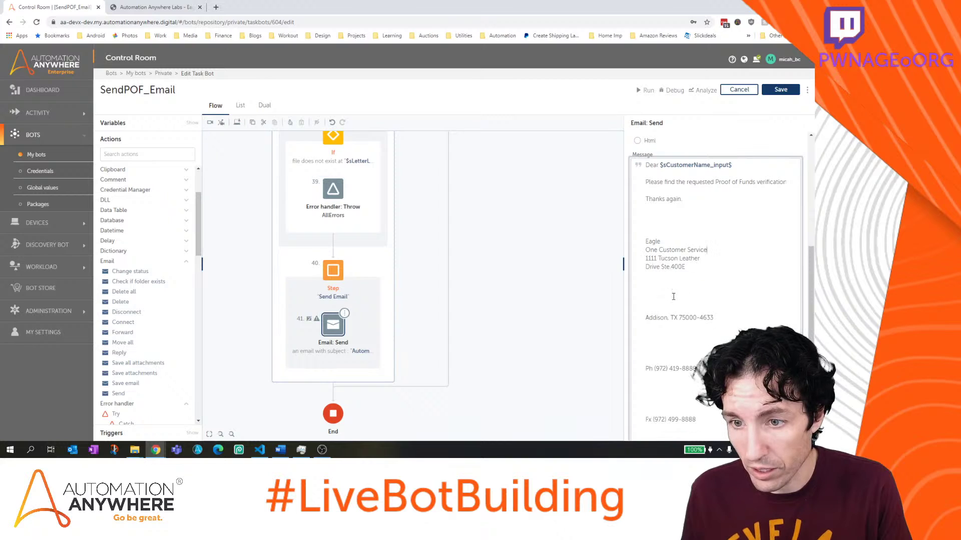
{"action": "key", "text": "Delete"}
{"action": "key", "text": "Delete"}
{"action": "key", "text": "BackSpace"}
{"action": "key", "text": "BackSpace"}
{"action": "key", "text": "BackSpace"}
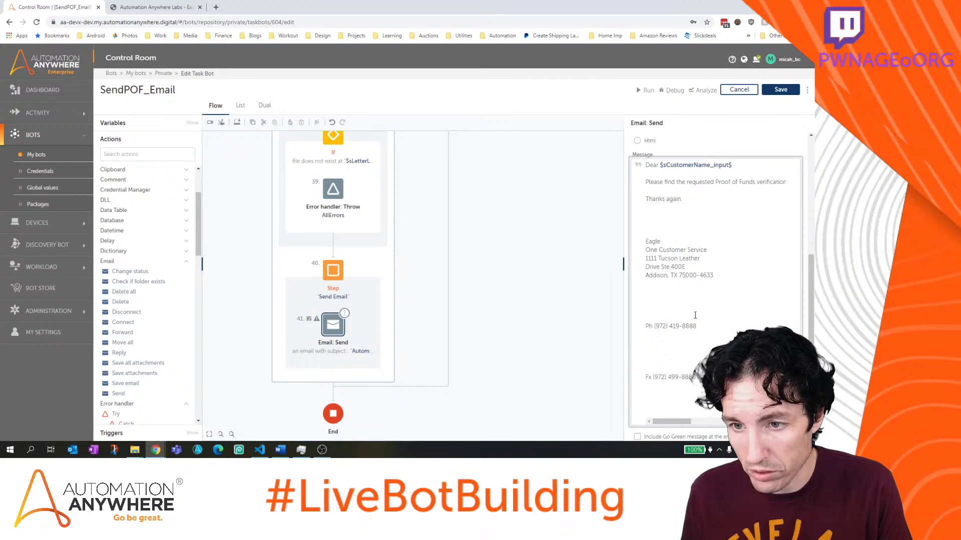
{"action": "key", "text": "Delete"}
{"action": "key", "text": "Delete"}
{"action": "key", "text": "BackSpace"}
{"action": "key", "text": "BackSpace"}
{"action": "key", "text": "BackSpace"}
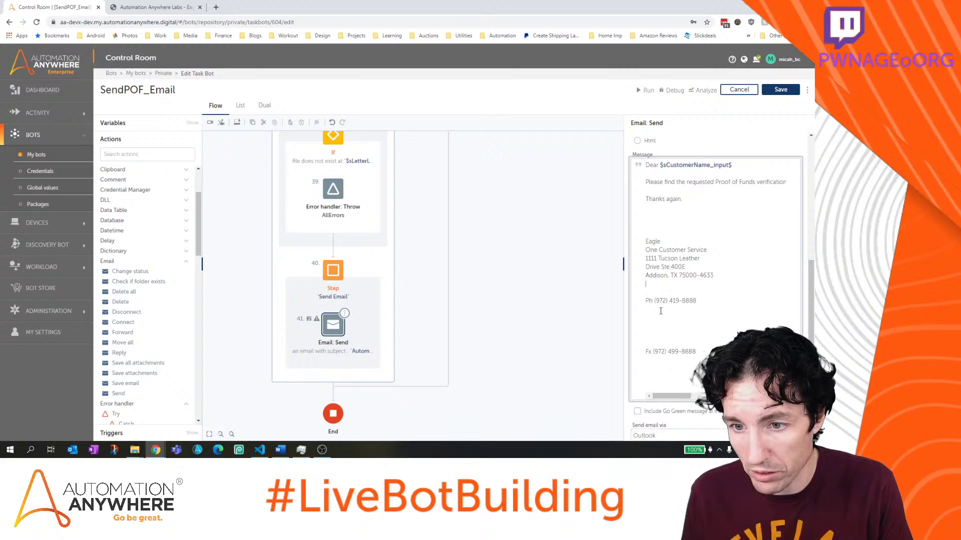
Tighten the phone and fax lines and join 'Eagle One Customer Service' on one line
{"action": "left_click", "coordinate": [657, 335]}
{"action": "key", "text": "Delete"}
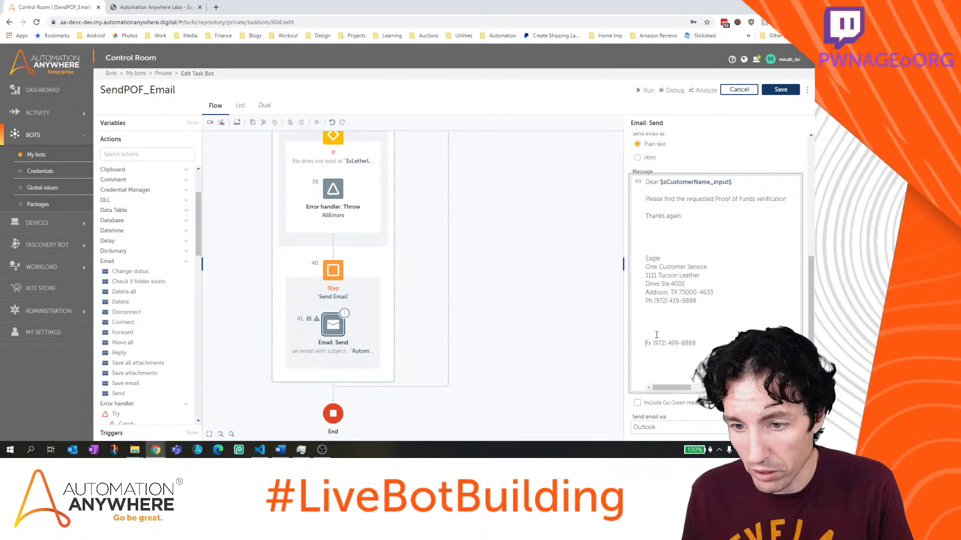
{"action": "type", "text": "F"}
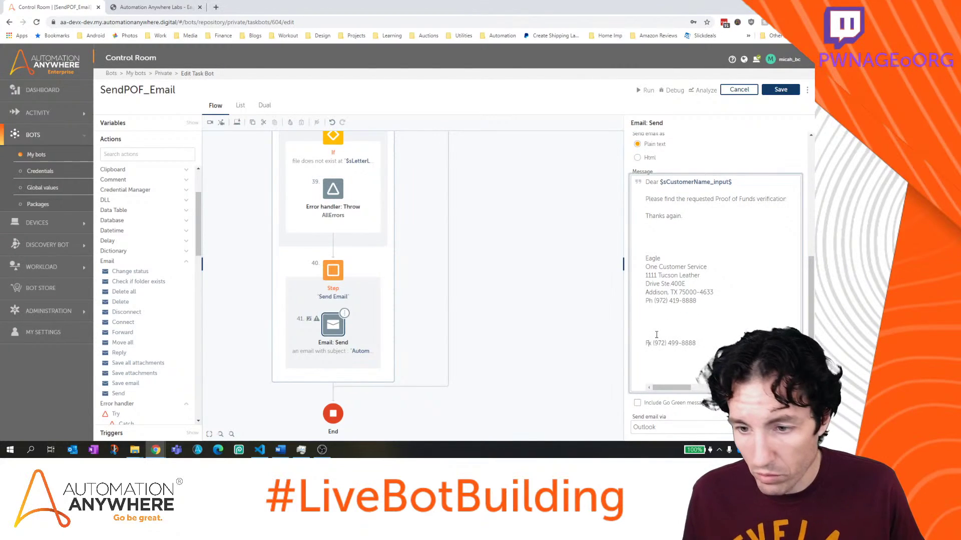
{"action": "left_click", "coordinate": [656, 335]}
{"action": "key", "text": "BackSpace"}
{"action": "key", "text": "BackSpace"}
{"action": "key", "text": "BackSpace"}
{"action": "key", "text": "BackSpace"}
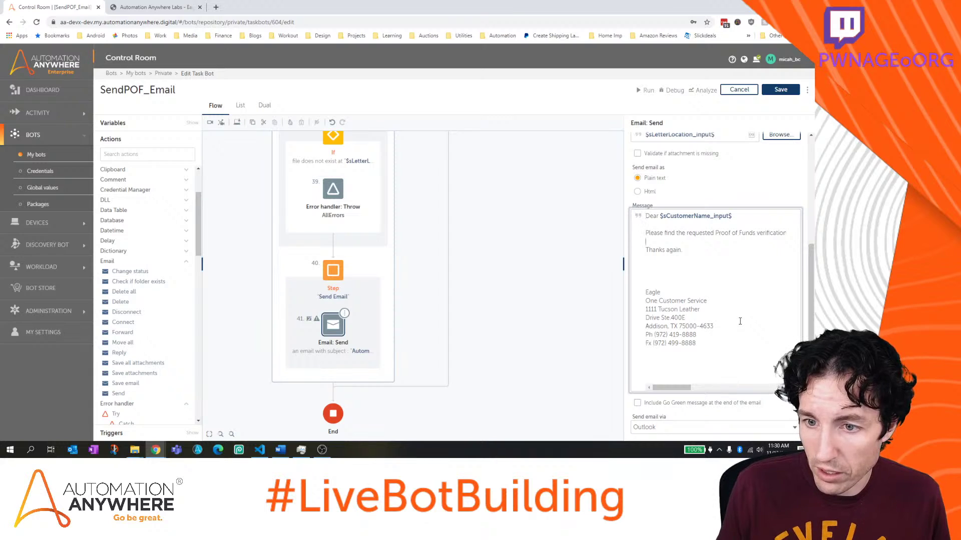
{"action": "key", "text": "End"}
{"action": "key", "text": "Delete"}
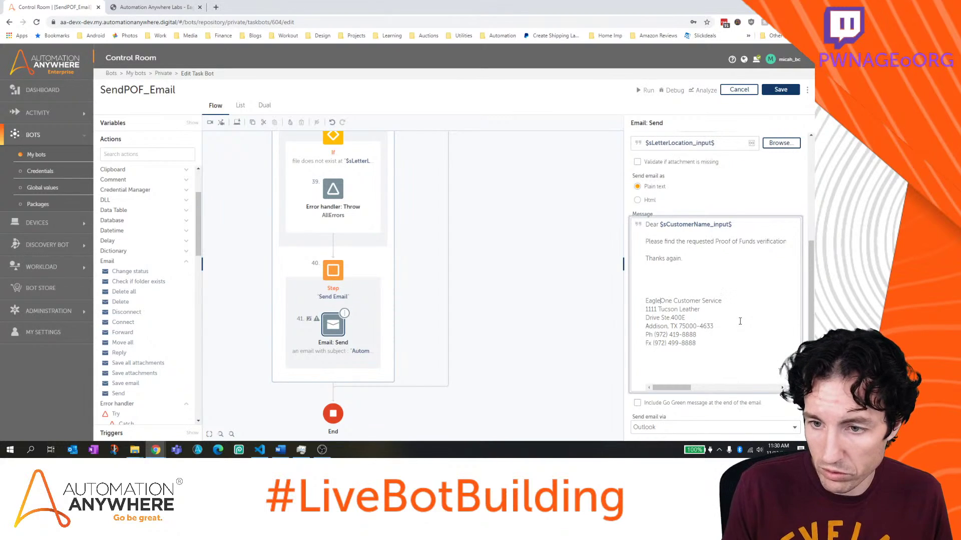
{"action": "key", "text": "BackSpace"}
{"action": "key", "text": "BackSpace"}
{"action": "key", "text": "BackSpace"}
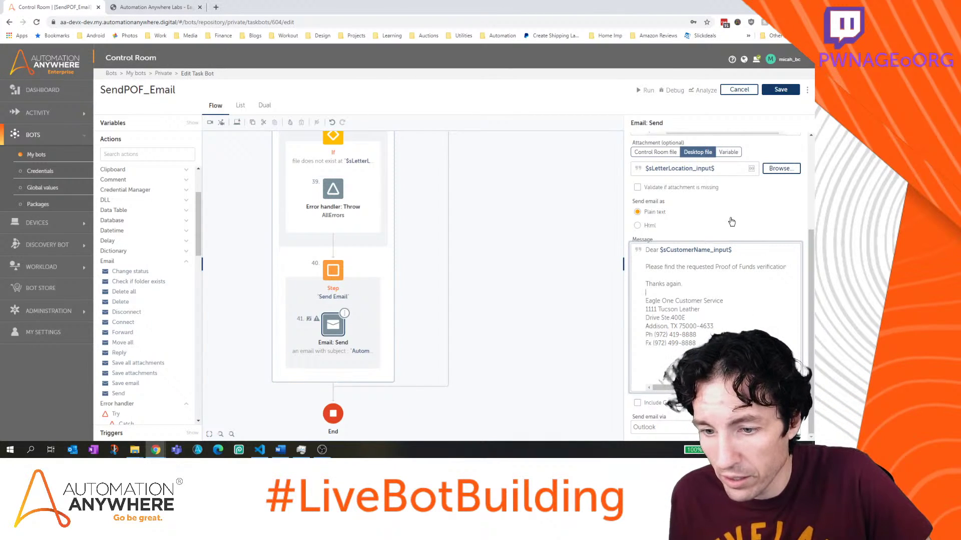
Save the SendPOF_Email bot
{"action": "left_click", "coordinate": [780, 89]}
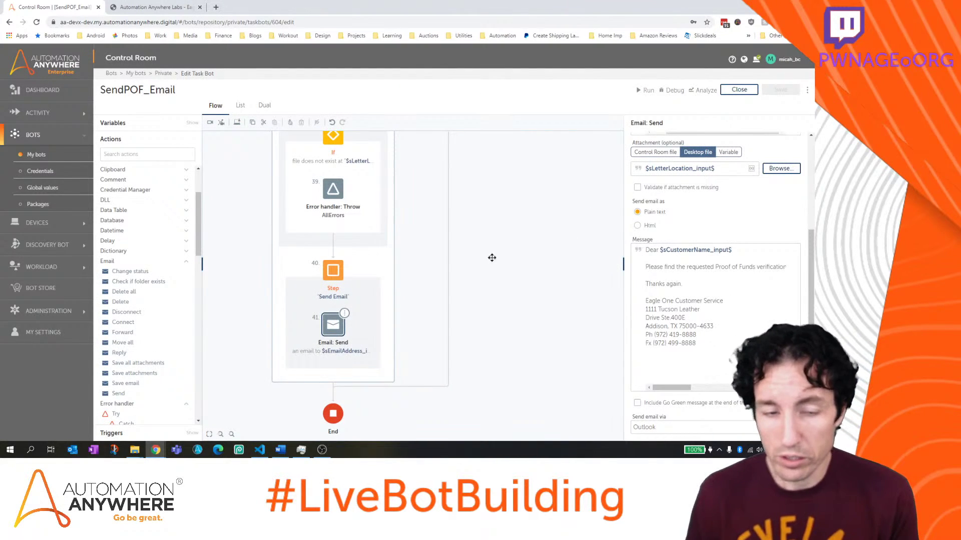
{"action": "scroll", "coordinate": [474, 261], "scroll_direction": "up", "scroll_amount": 5}
{"action": "scroll", "coordinate": [474, 262], "scroll_direction": "up", "scroll_amount": 3}
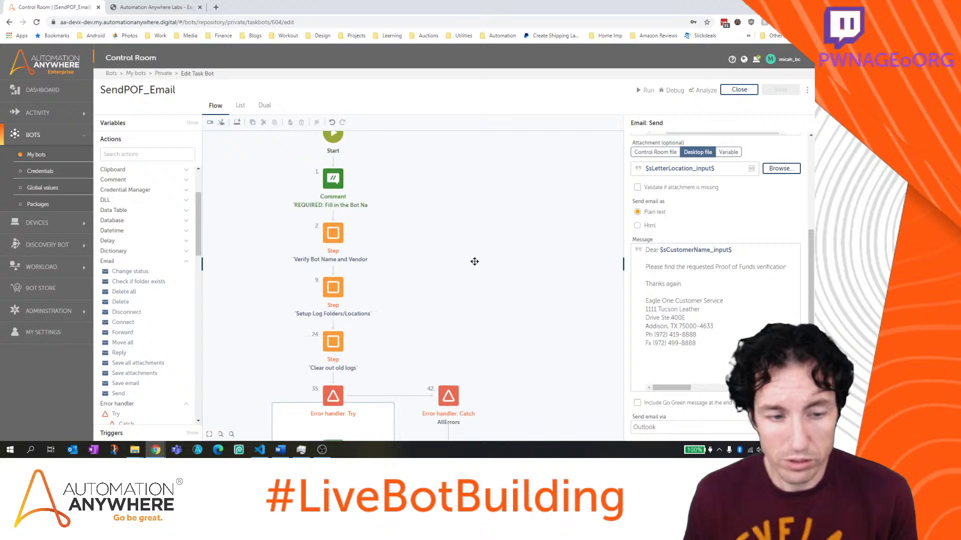
Copy the full path of the customer's POF letter in POFLetterGen, then minimise Explorer
{"action": "mouse_move", "coordinate": [147, 453]}
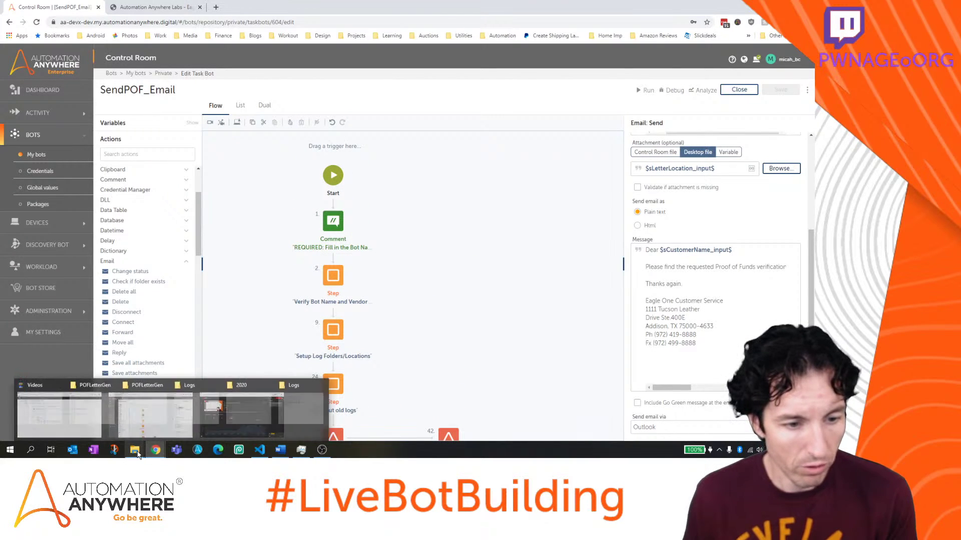
{"action": "left_click", "coordinate": [177, 425]}
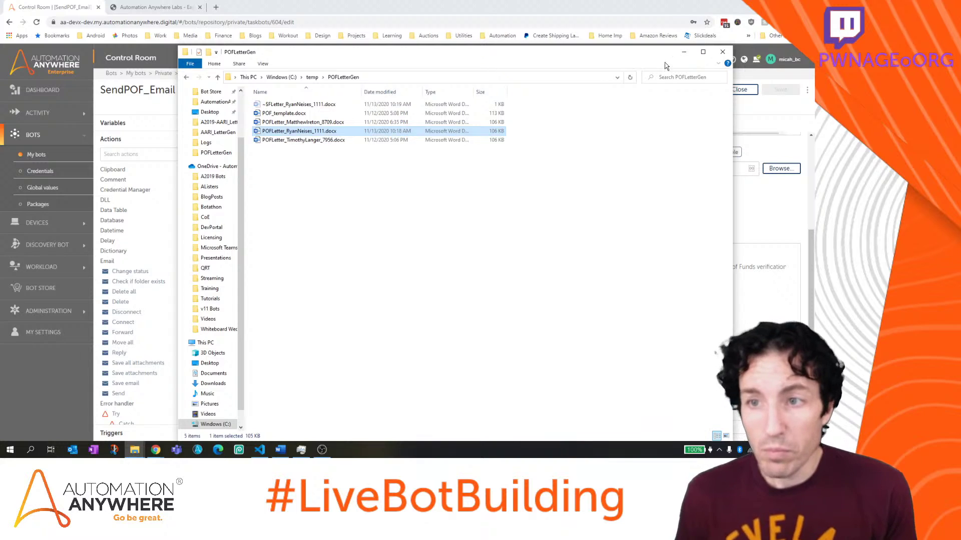
{"action": "left_click", "coordinate": [719, 64]}
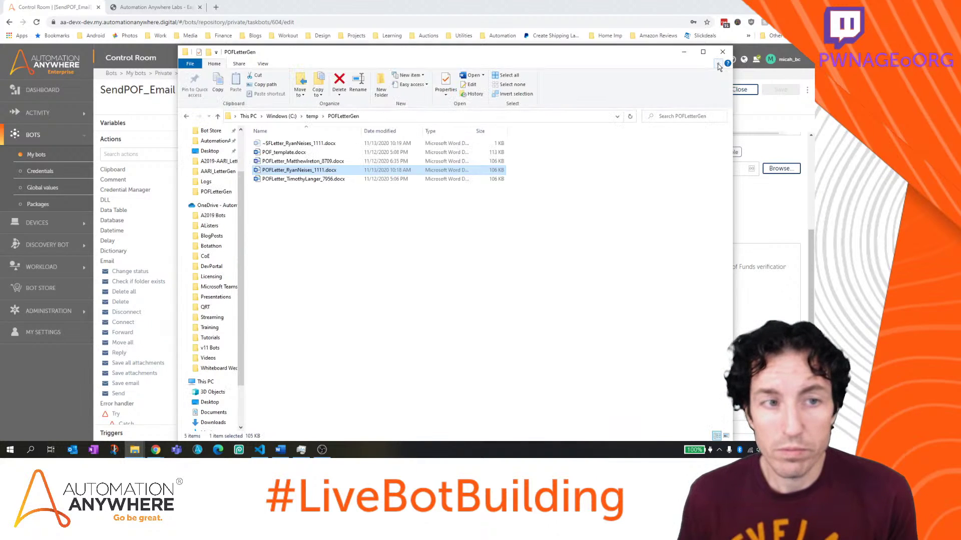
{"action": "left_click", "coordinate": [264, 85]}
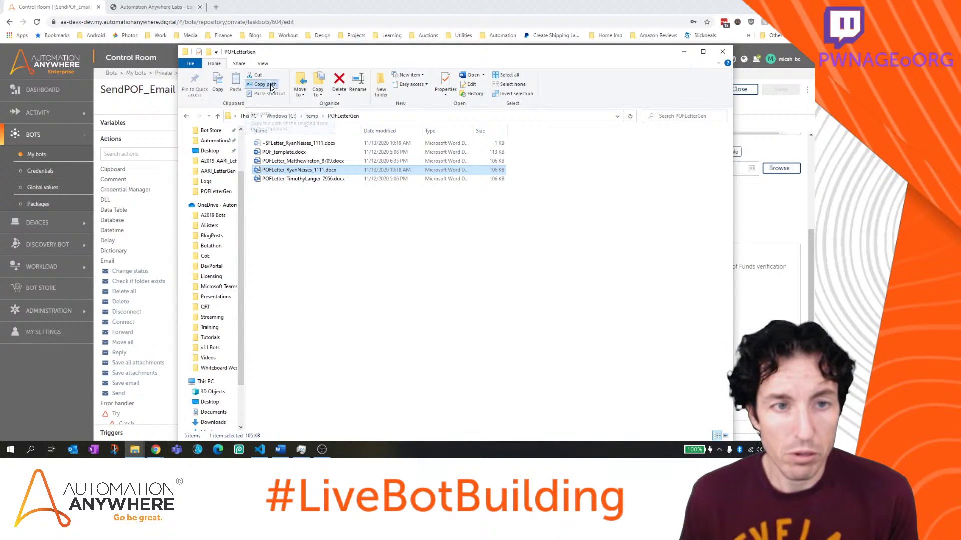
{"action": "left_click", "coordinate": [682, 53]}
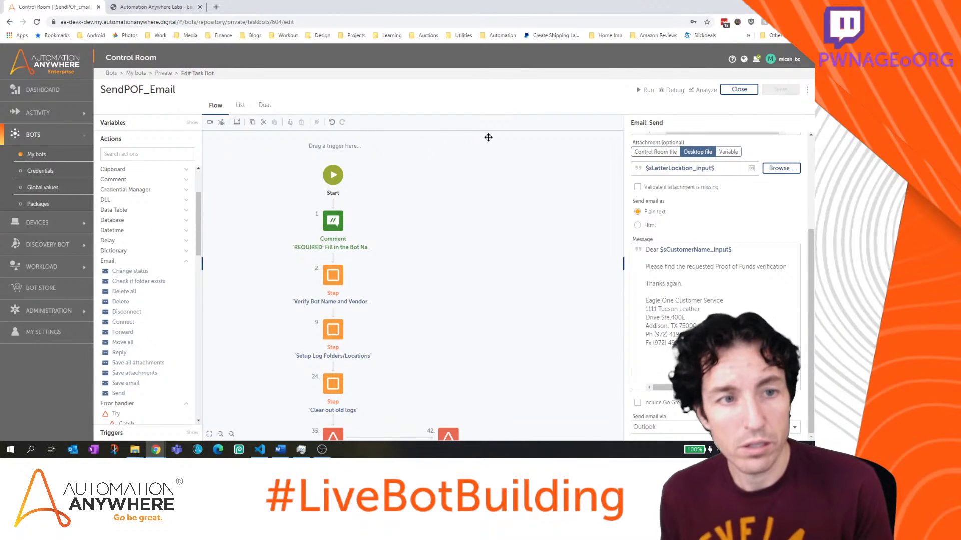
Run the bot with a test recipient e-mail, the pasted letter path and the customer's name
{"action": "left_click", "coordinate": [641, 90]}
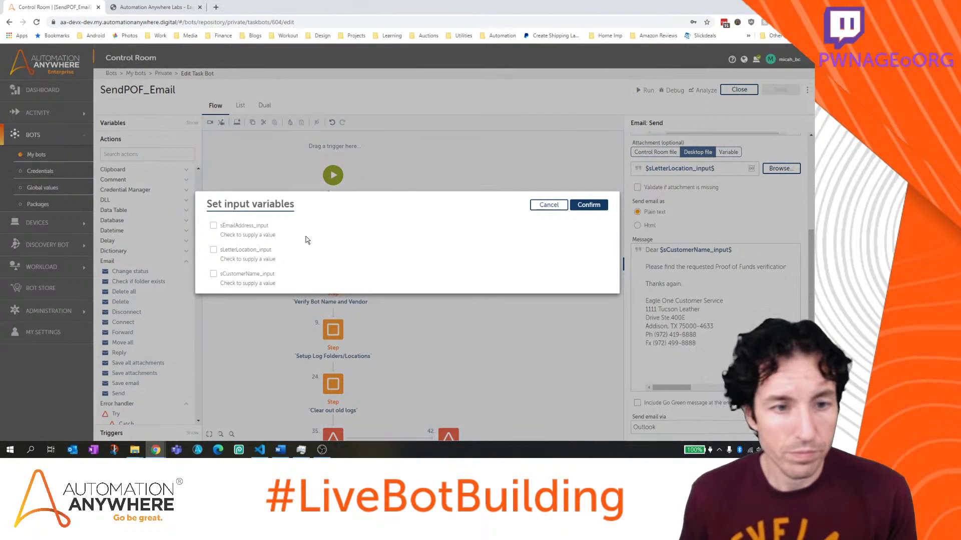
{"action": "left_click", "coordinate": [213, 226]}
{"action": "left_click", "coordinate": [285, 237]}
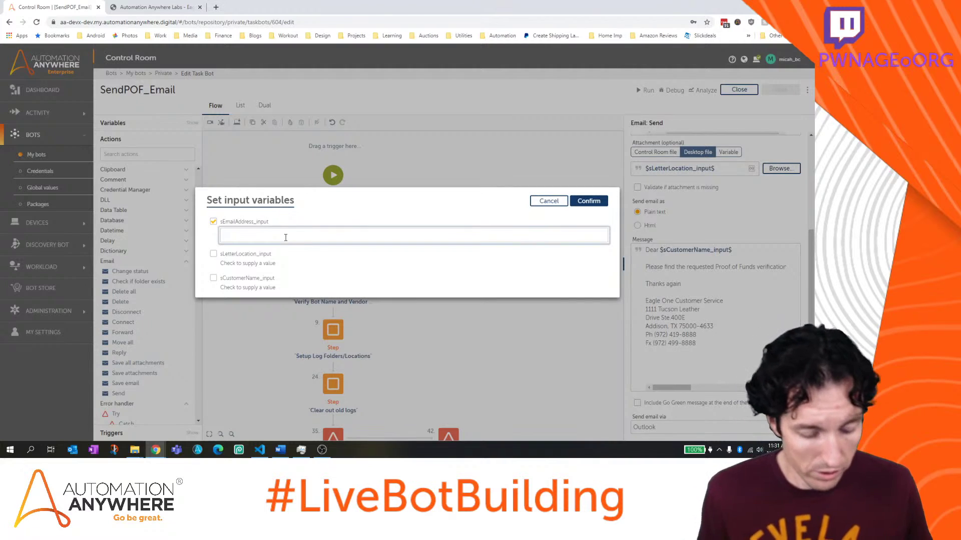
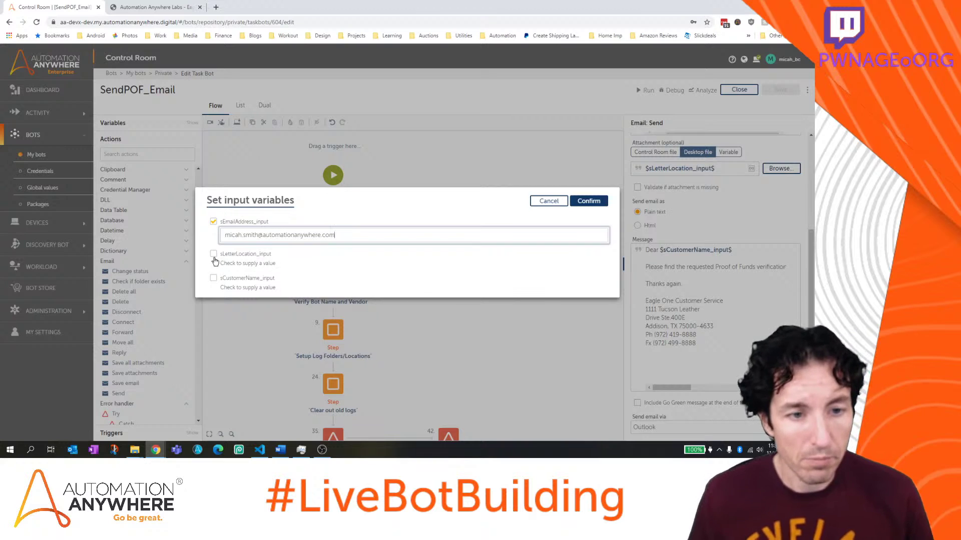
{"action": "left_click", "coordinate": [214, 258]}
{"action": "left_click", "coordinate": [255, 265]}
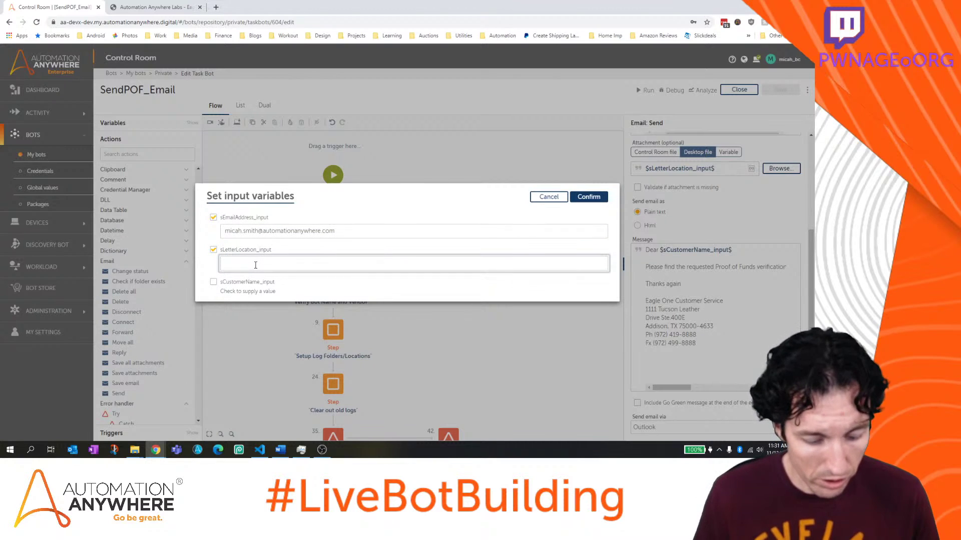
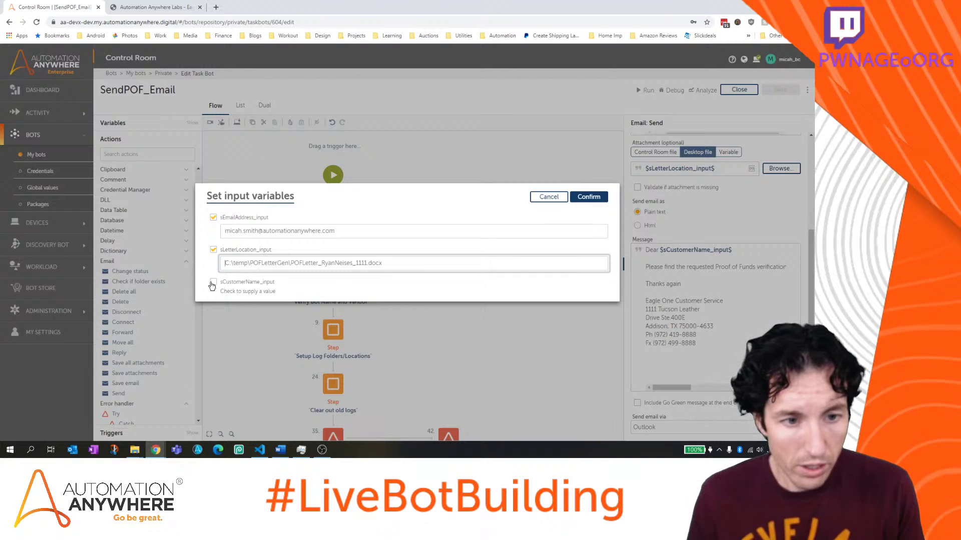
{"action": "left_click", "coordinate": [213, 283]}
{"action": "left_click", "coordinate": [252, 291]}
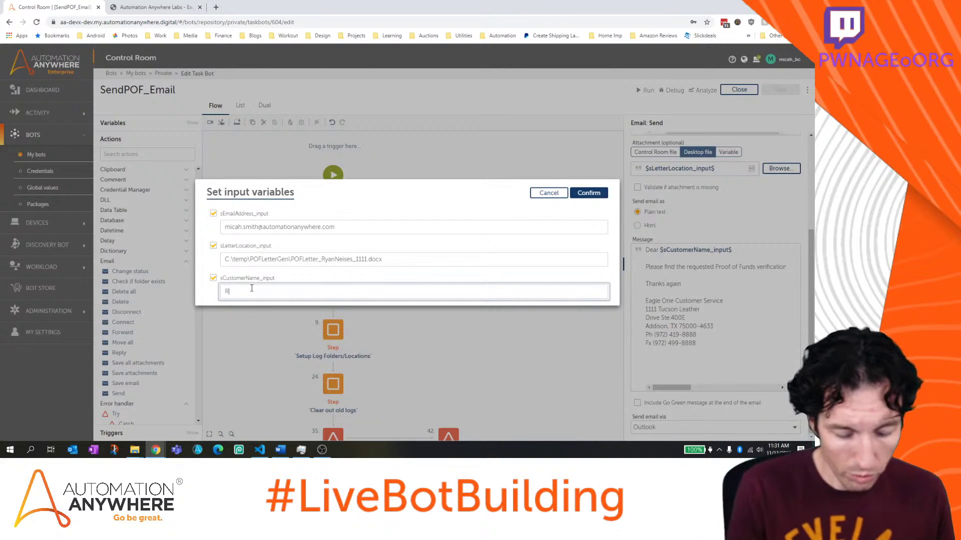
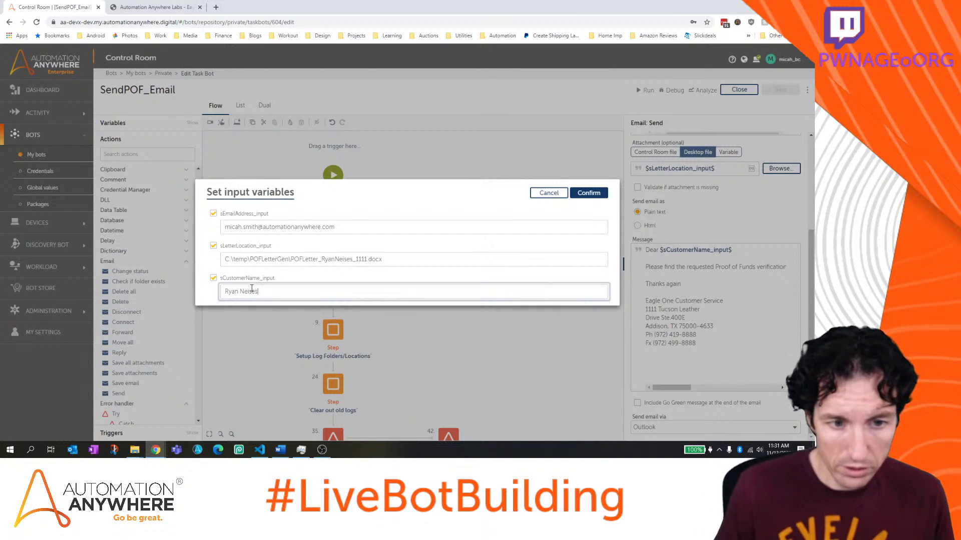
{"action": "left_click", "coordinate": [601, 195]}
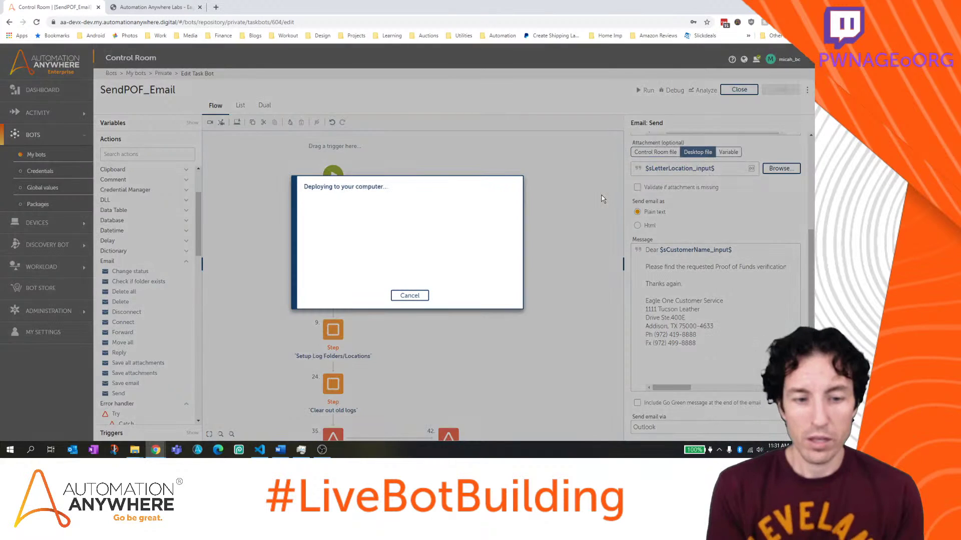
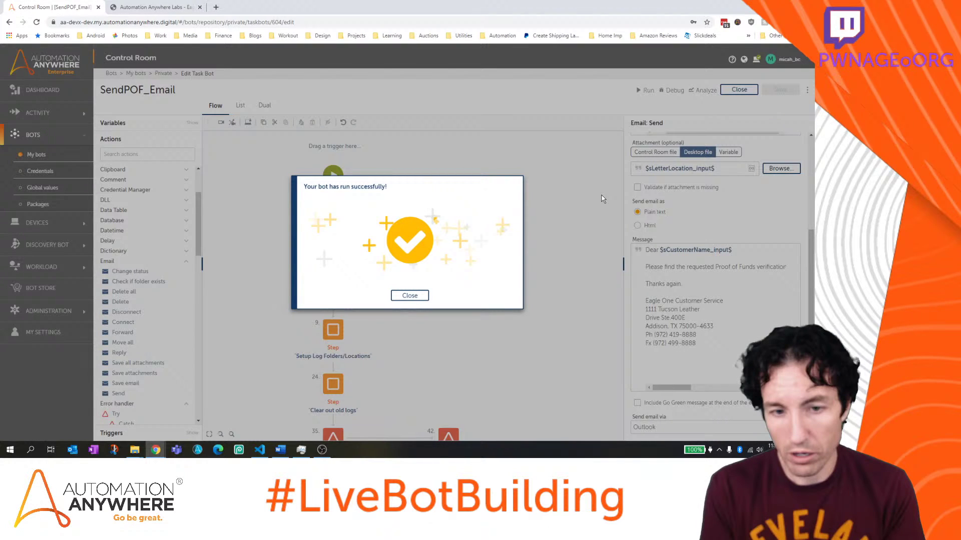
Close the 'Your bot has run successfully!' message to reveal the full SendPOF_Email flow
{"action": "left_click", "coordinate": [410, 295]}
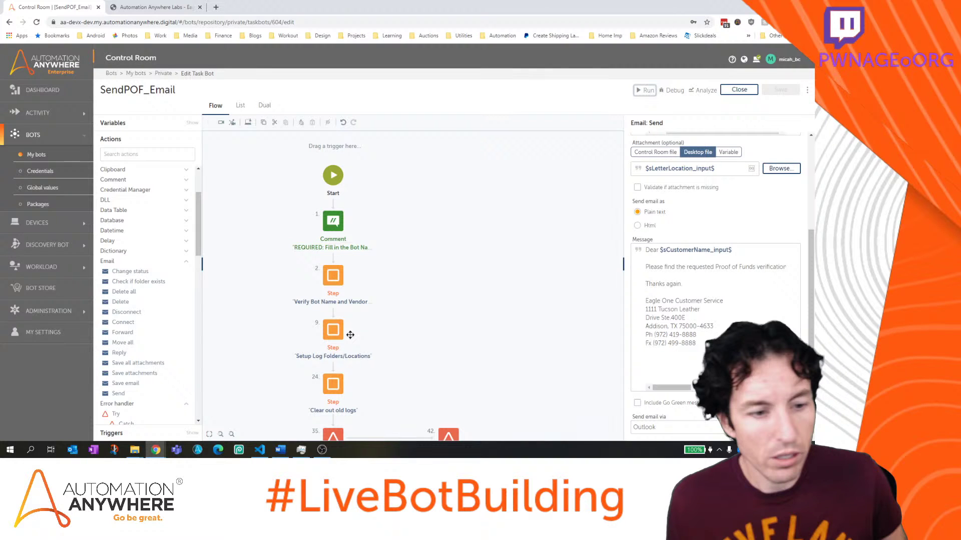
{"action": "left_click", "coordinate": [134, 450]}
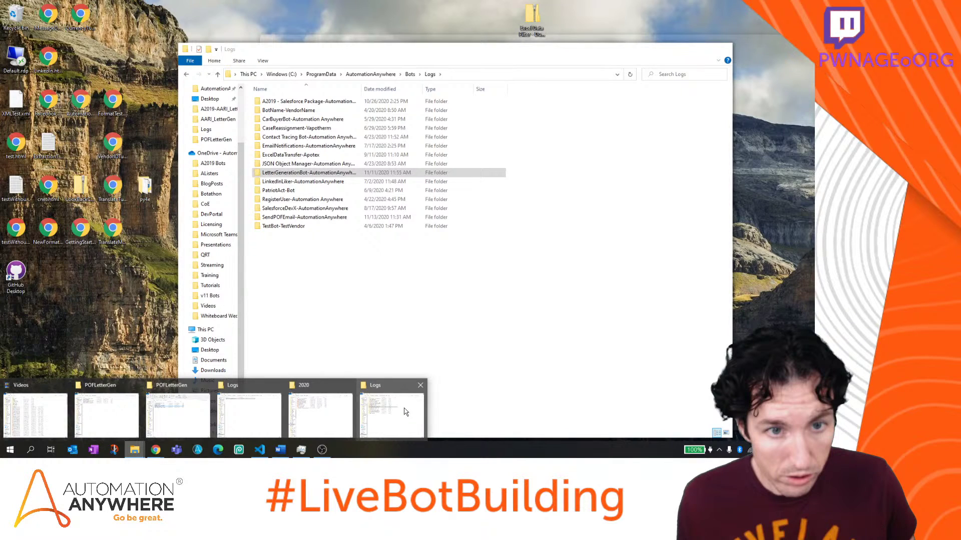
{"action": "left_click", "coordinate": [405, 411]}
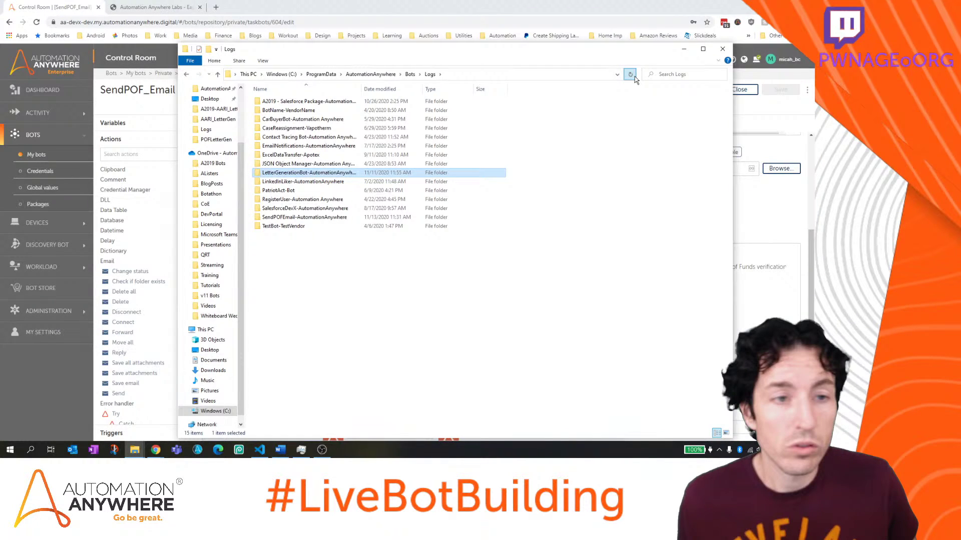
{"action": "key", "text": "End"}
{"action": "key", "text": "Return"}
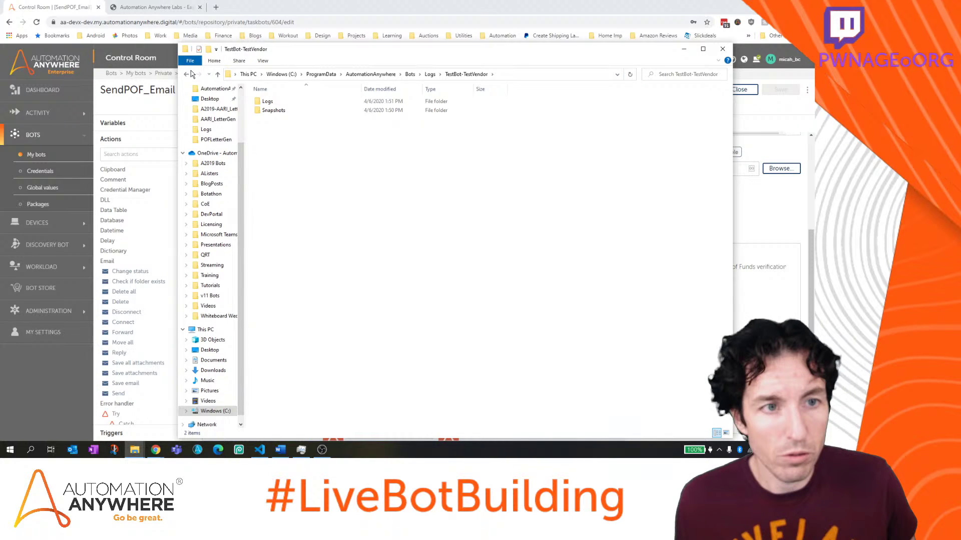
{"action": "left_click", "coordinate": [186, 74]}
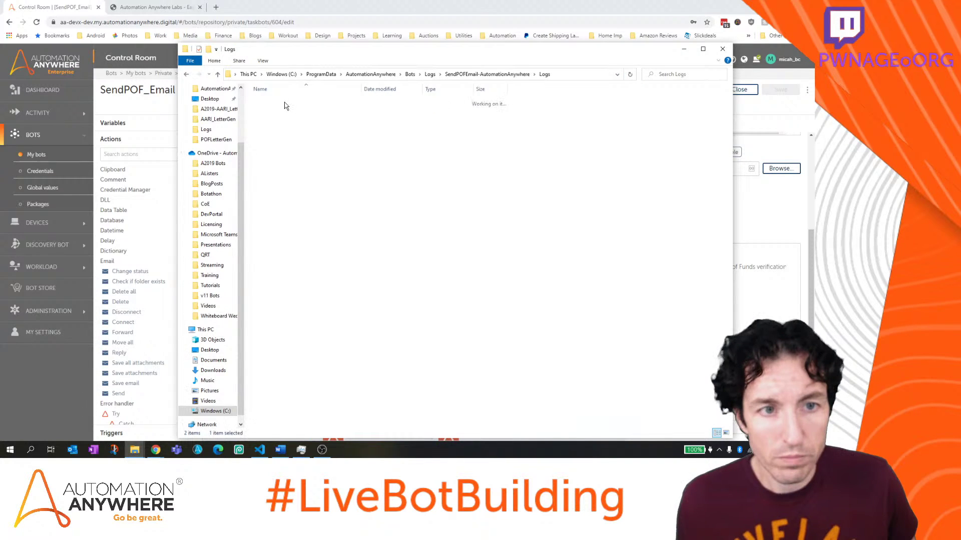
{"action": "left_click", "coordinate": [474, 9]}
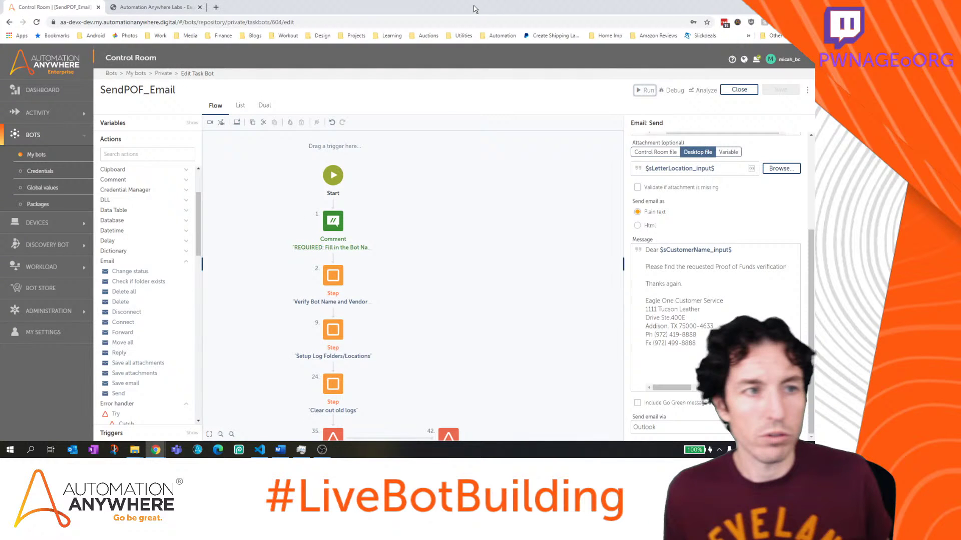
Check Outlook's Other inbox for the latest New Bot Store order email, then return to Chrome
{"action": "left_click", "coordinate": [73, 450]}
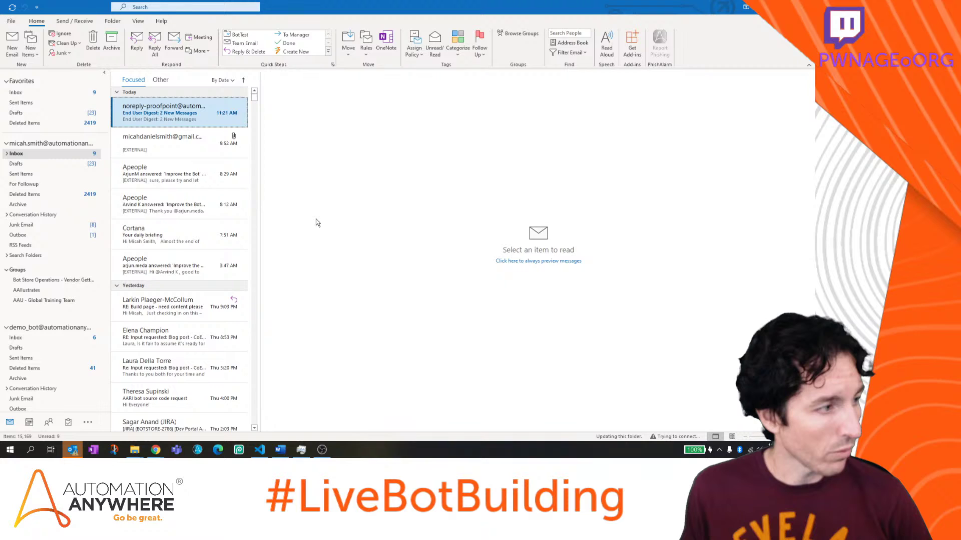
{"action": "left_click", "coordinate": [181, 137]}
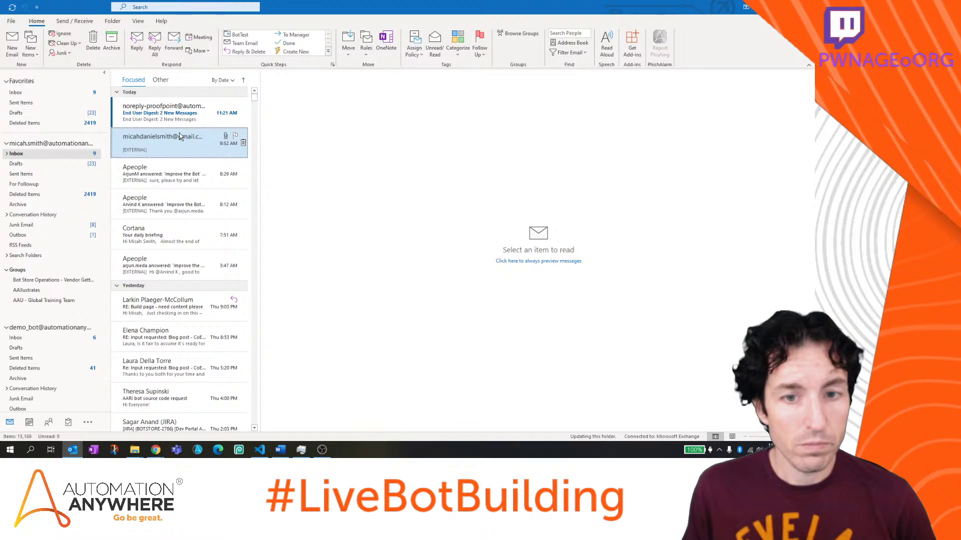
{"action": "left_click", "coordinate": [160, 80]}
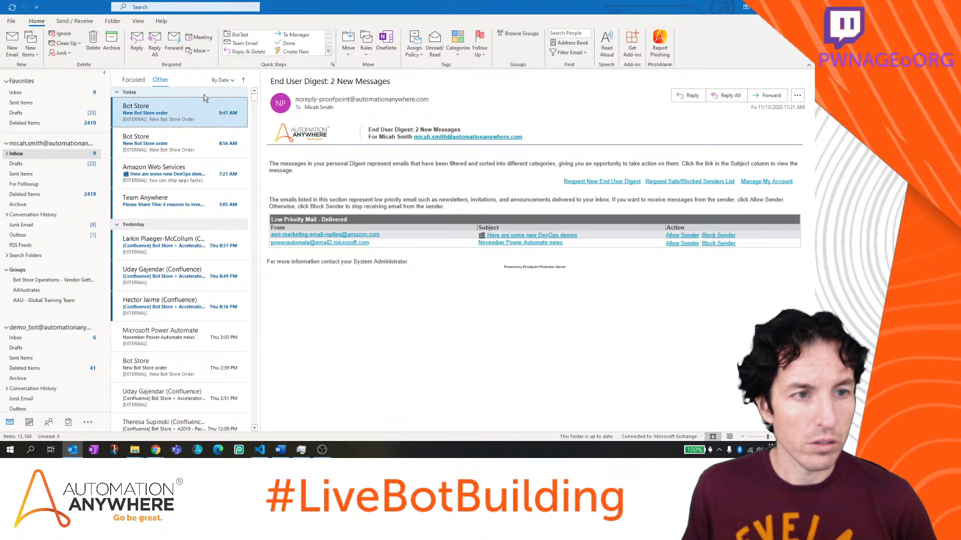
{"action": "left_click", "coordinate": [204, 103]}
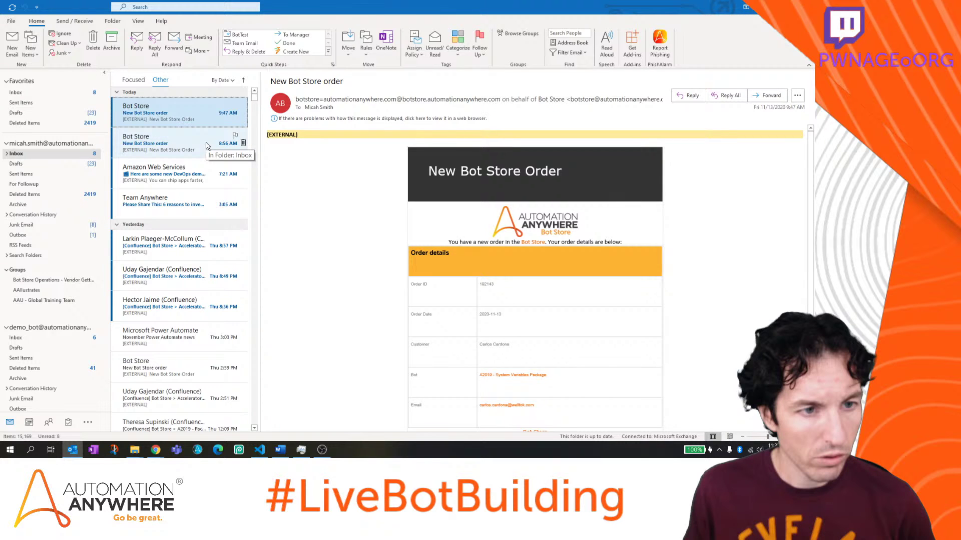
{"action": "key", "text": "alt+Tab"}
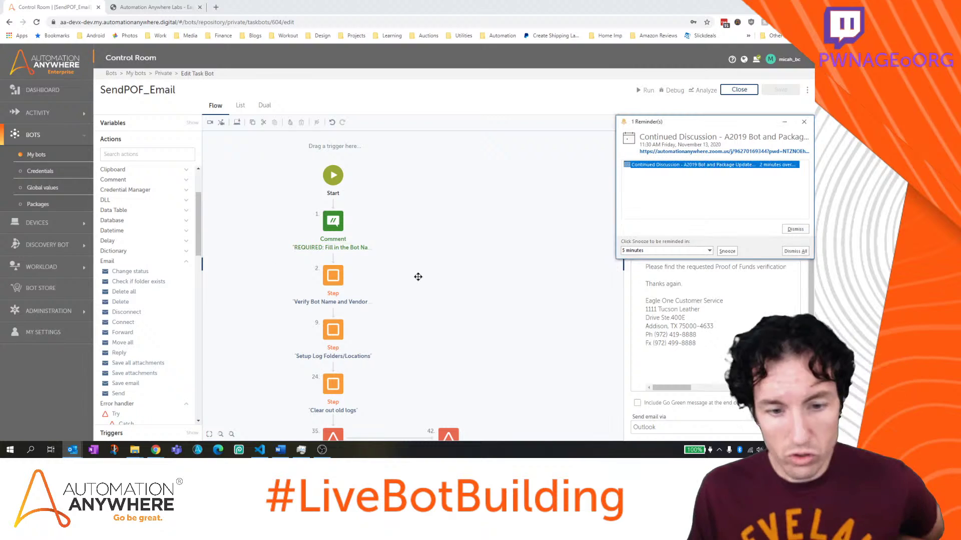
Dismiss the Outlook reminder, collapse Check for file and Send Email, and drag Send Email down
{"action": "left_click", "coordinate": [795, 229]}
{"action": "scroll", "coordinate": [452, 257], "scroll_direction": "down", "scroll_amount": 2}
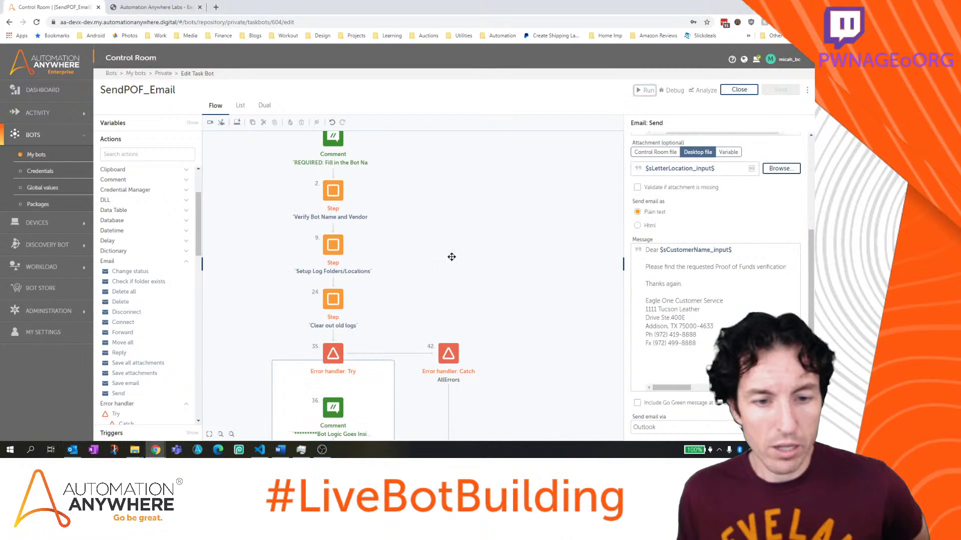
{"action": "scroll", "coordinate": [451, 257], "scroll_direction": "down", "scroll_amount": 4}
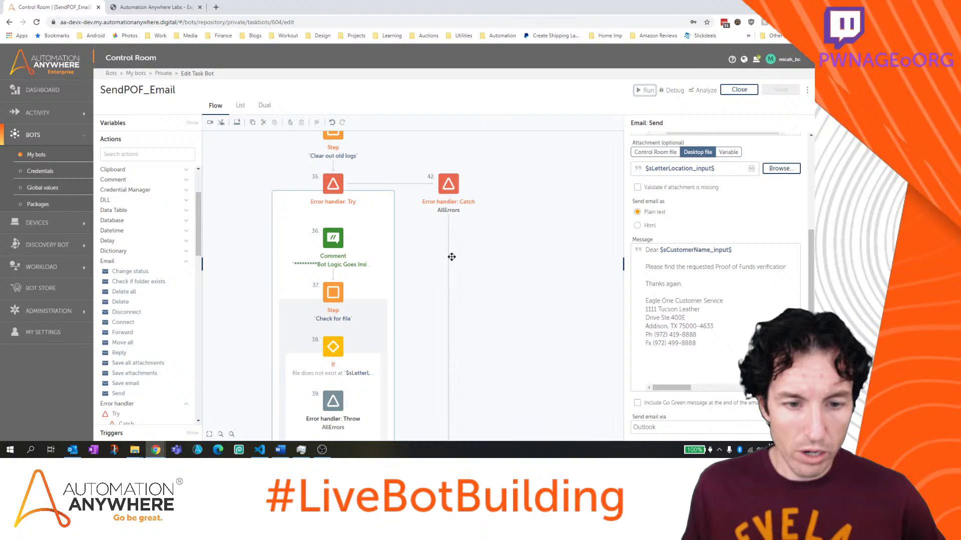
{"action": "left_click", "coordinate": [356, 282]}
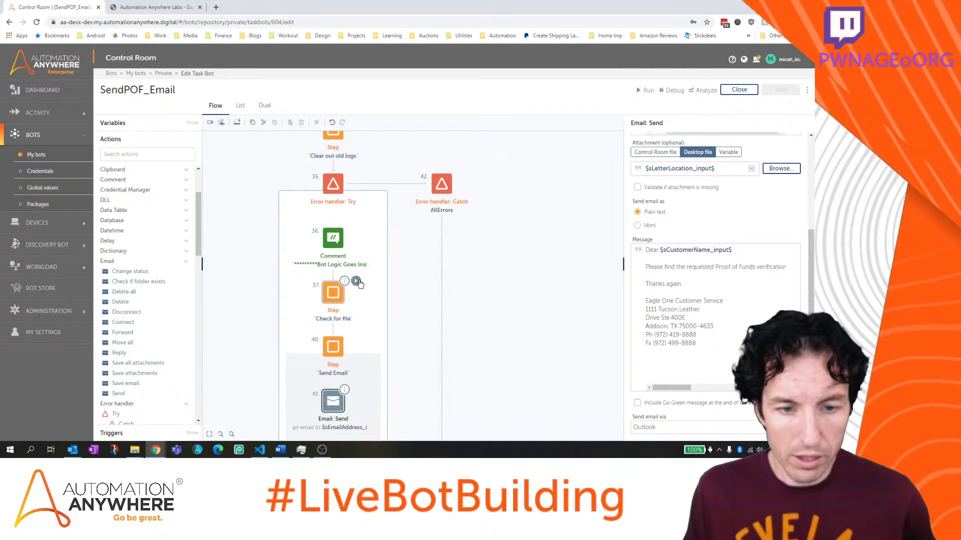
{"action": "left_click", "coordinate": [355, 336]}
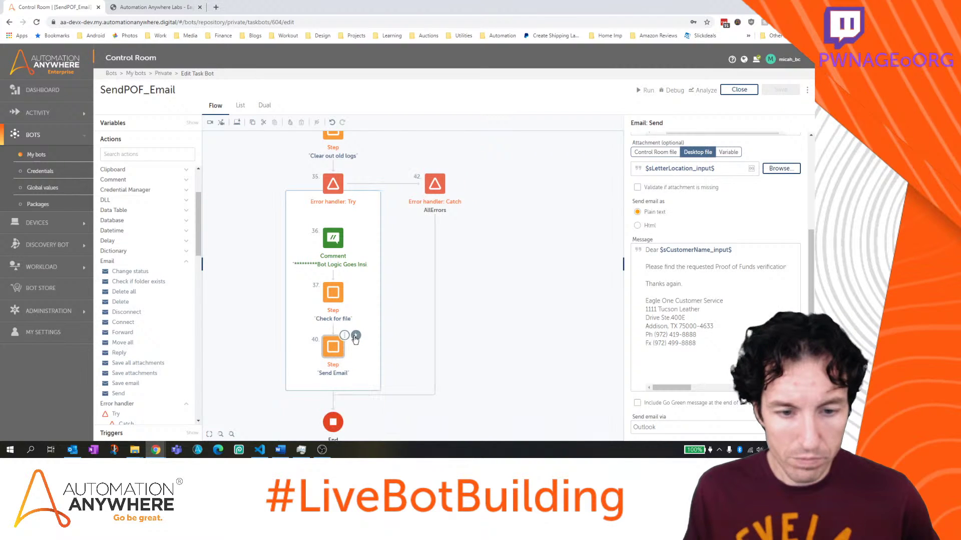
{"action": "scroll", "coordinate": [355, 340], "scroll_direction": "down", "scroll_amount": 2}
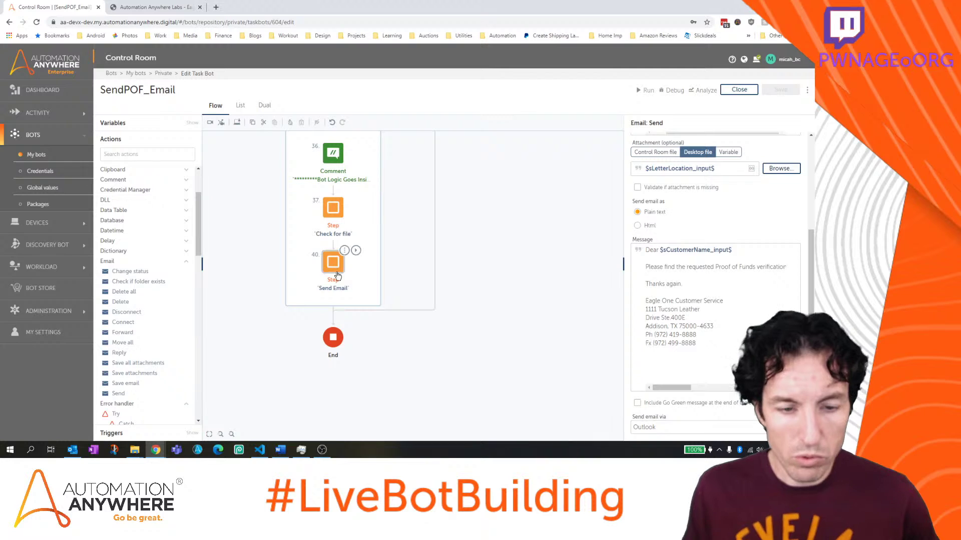
{"action": "left_click_drag", "start_coordinate": [333, 263], "coordinate": [337, 292]}
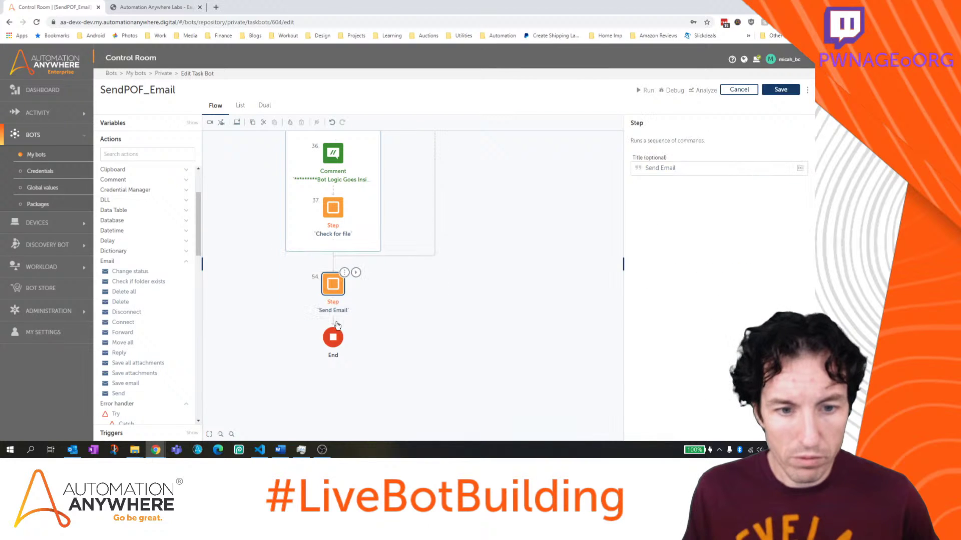
Move Check for file below the Error handler Try block, just before End, and collapse it
{"action": "mouse_move", "coordinate": [340, 205]}
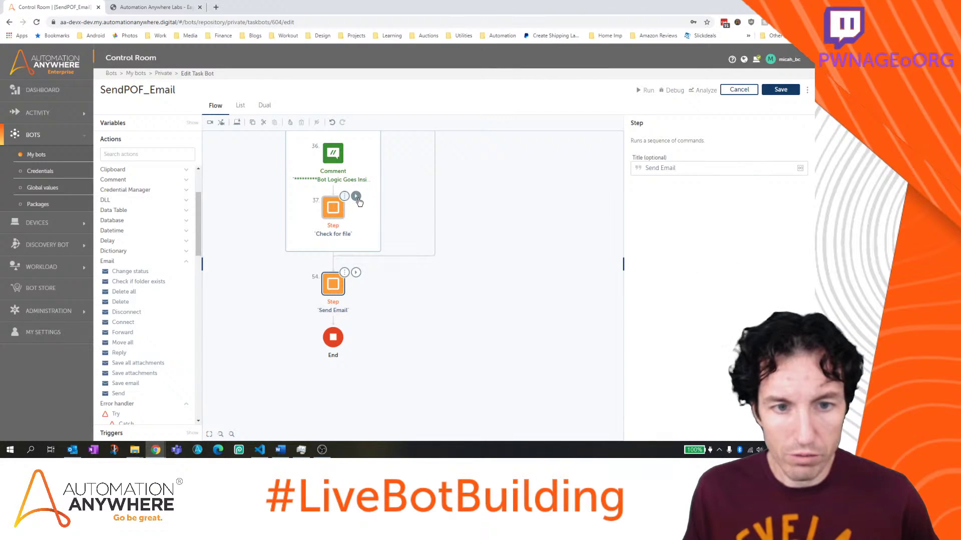
{"action": "left_click", "coordinate": [355, 196]}
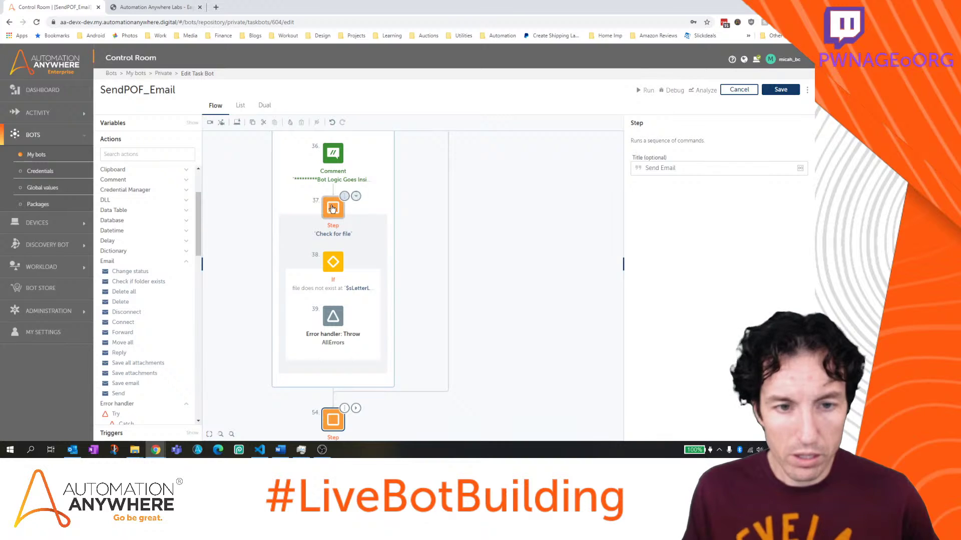
{"action": "left_click_drag", "start_coordinate": [333, 208], "coordinate": [333, 402]}
{"action": "scroll", "coordinate": [435, 306], "scroll_direction": "down", "scroll_amount": 3}
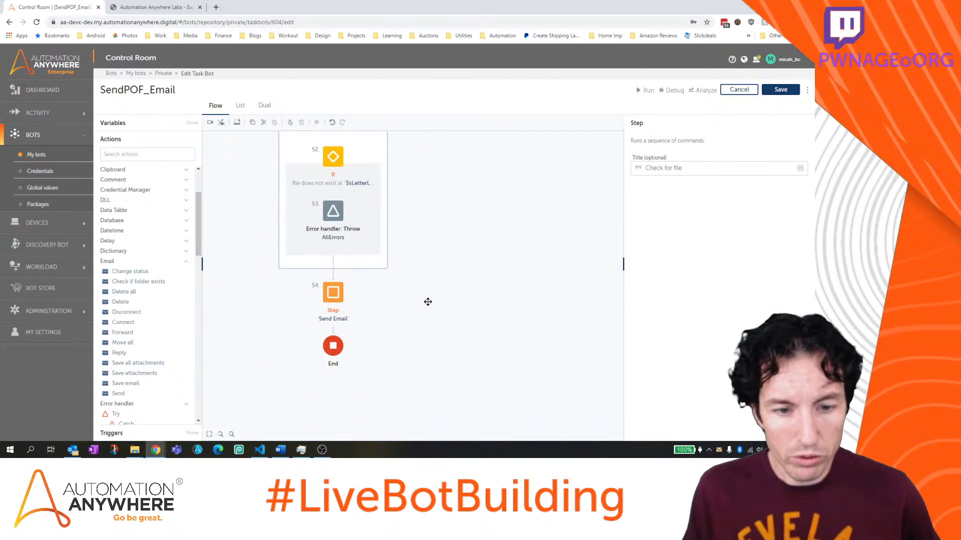
{"action": "scroll", "coordinate": [400, 260], "scroll_direction": "up", "scroll_amount": 2}
{"action": "left_click", "coordinate": [355, 176]}
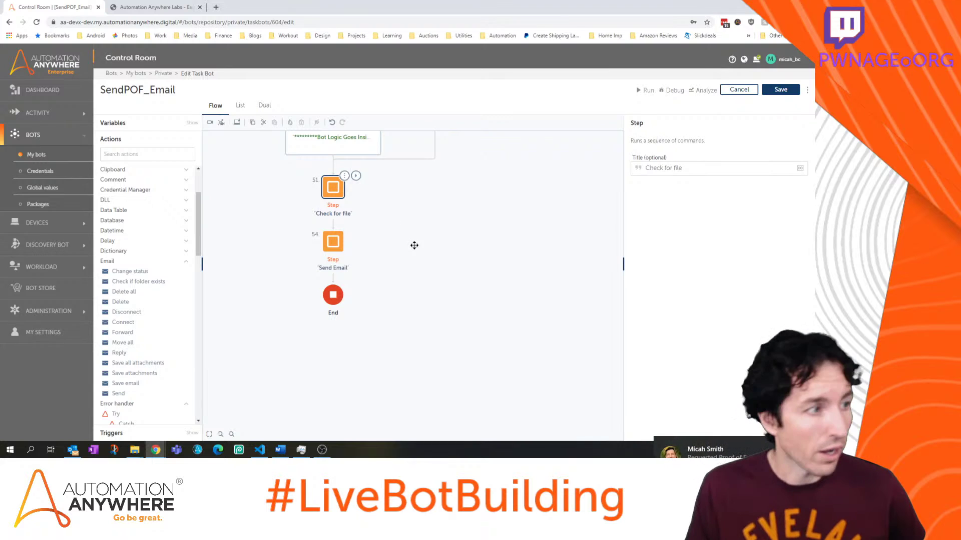
{"action": "scroll", "coordinate": [414, 245], "scroll_direction": "up", "scroll_amount": 5}
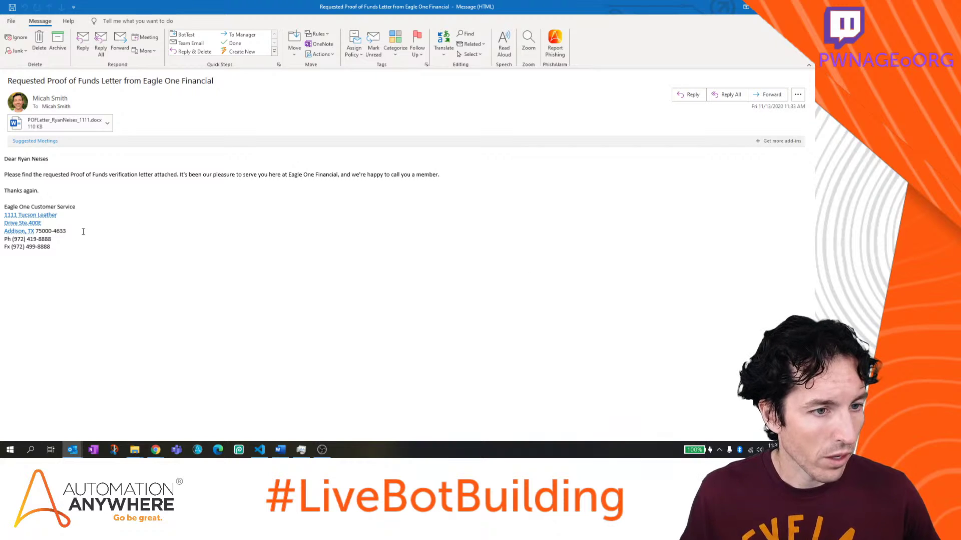
Preview the email signature's Addison, TX address in Bing Maps from the Proof of Funds email
{"action": "left_click", "coordinate": [41, 216]}
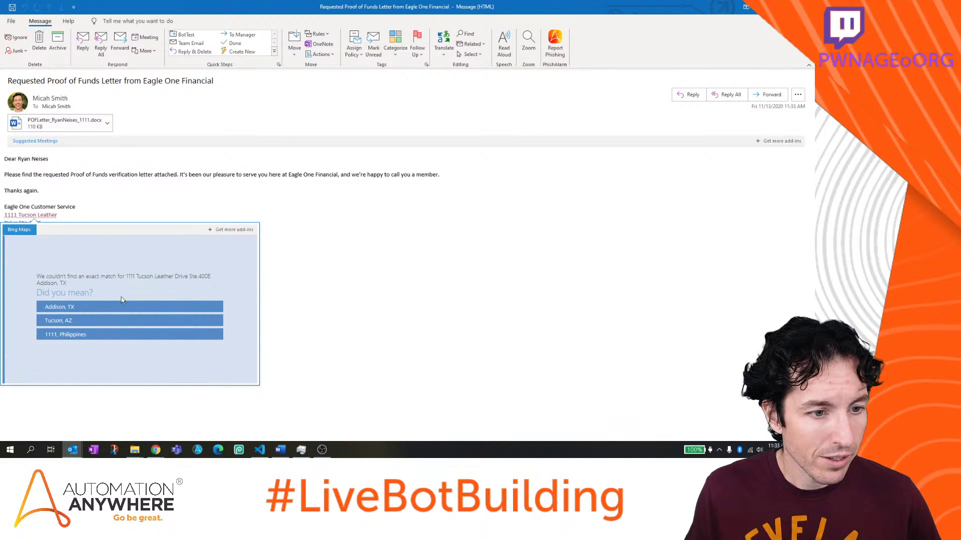
{"action": "left_click", "coordinate": [51, 307]}
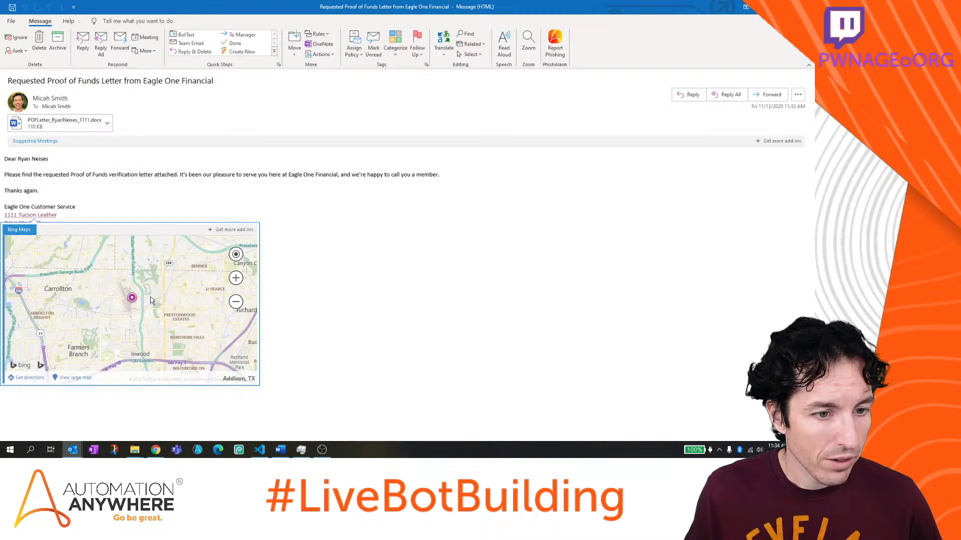
{"action": "scroll", "coordinate": [131, 310], "scroll_direction": "down", "scroll_amount": 2}
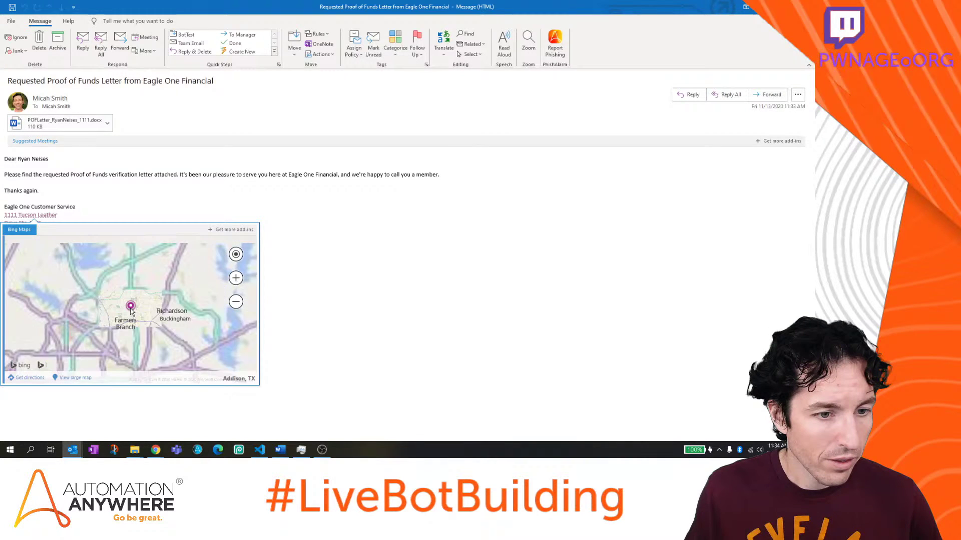
{"action": "scroll", "coordinate": [132, 311], "scroll_direction": "up", "scroll_amount": 3}
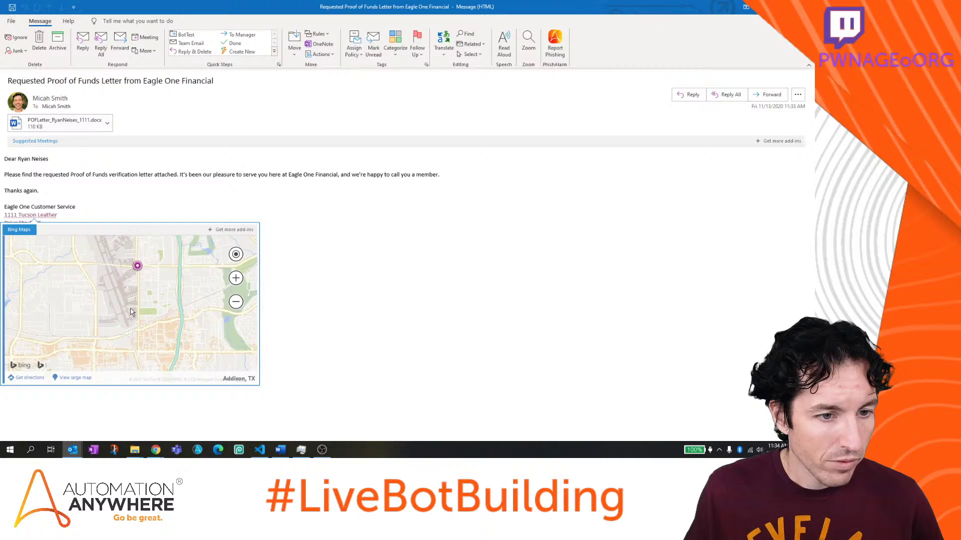
{"action": "scroll", "coordinate": [141, 289], "scroll_direction": "up", "scroll_amount": 1}
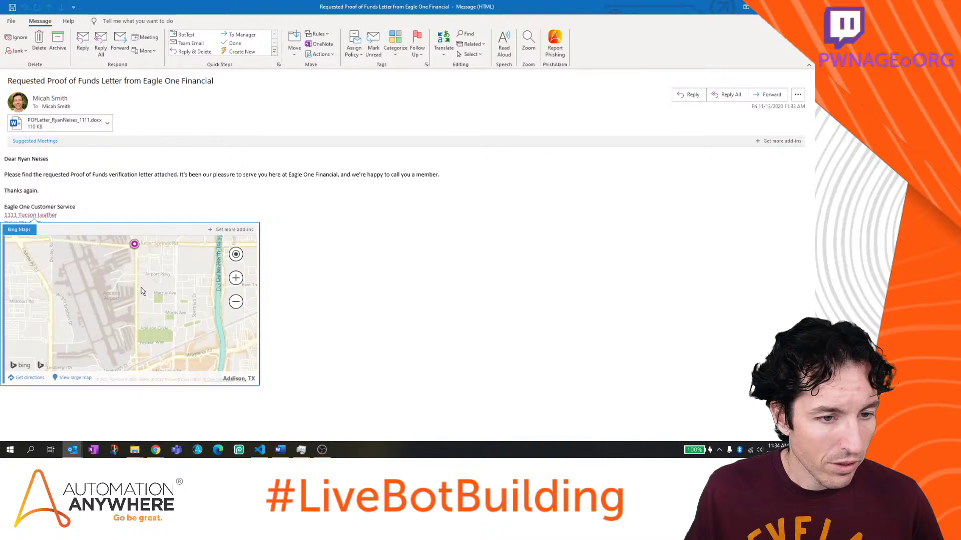
{"action": "scroll", "coordinate": [141, 287], "scroll_direction": "down", "scroll_amount": 2}
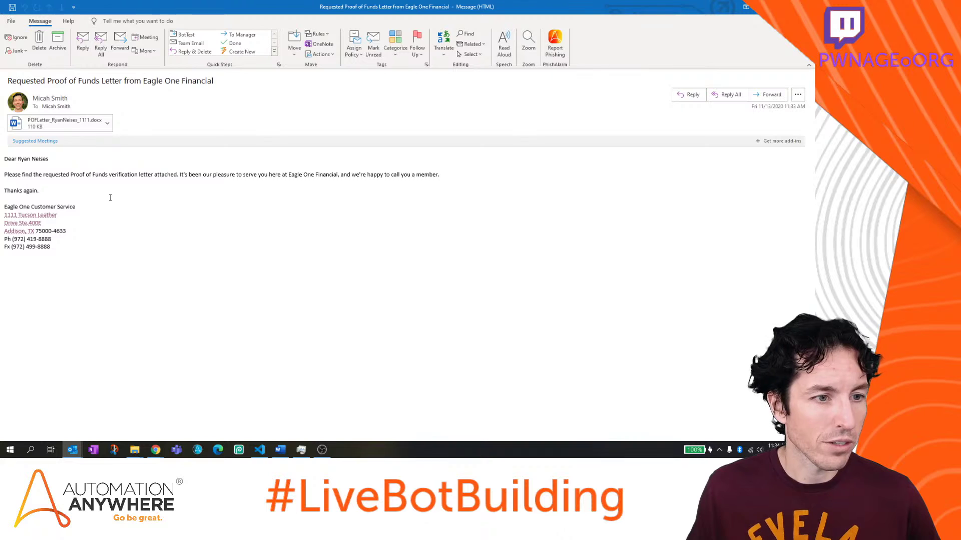
Open the attached proof-of-funds .docx letter in Word, review it, and close without saving
{"action": "left_click", "coordinate": [65, 124]}
{"action": "double_click", "coordinate": [65, 125]}
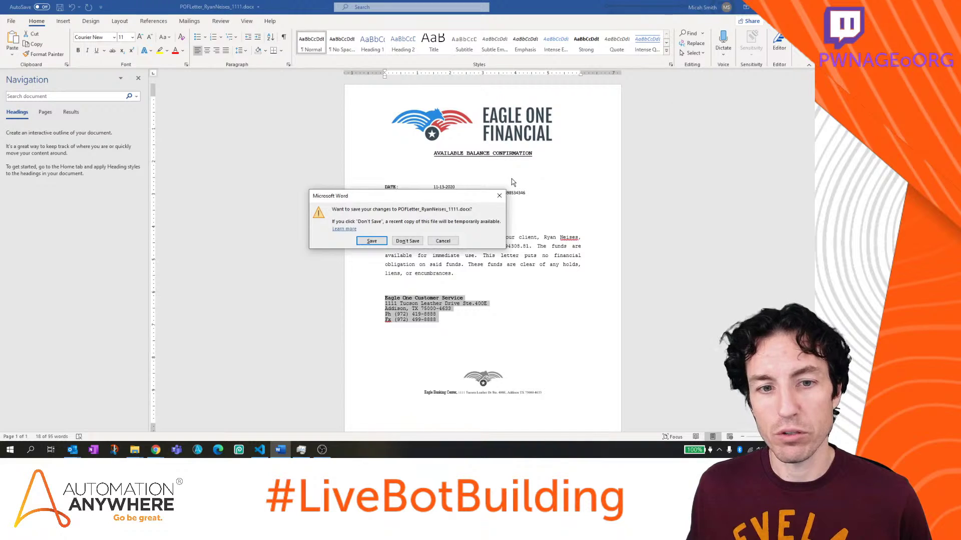
{"action": "left_click", "coordinate": [417, 240]}
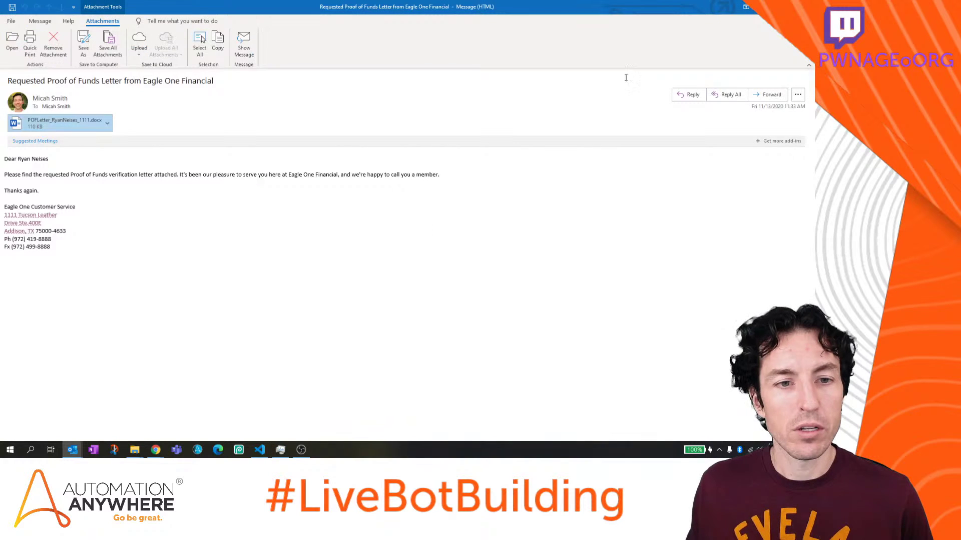
Drag Check for file and Send Email into the Error handler Try block, save, and close the editor
{"action": "key", "text": "alt+Tab"}
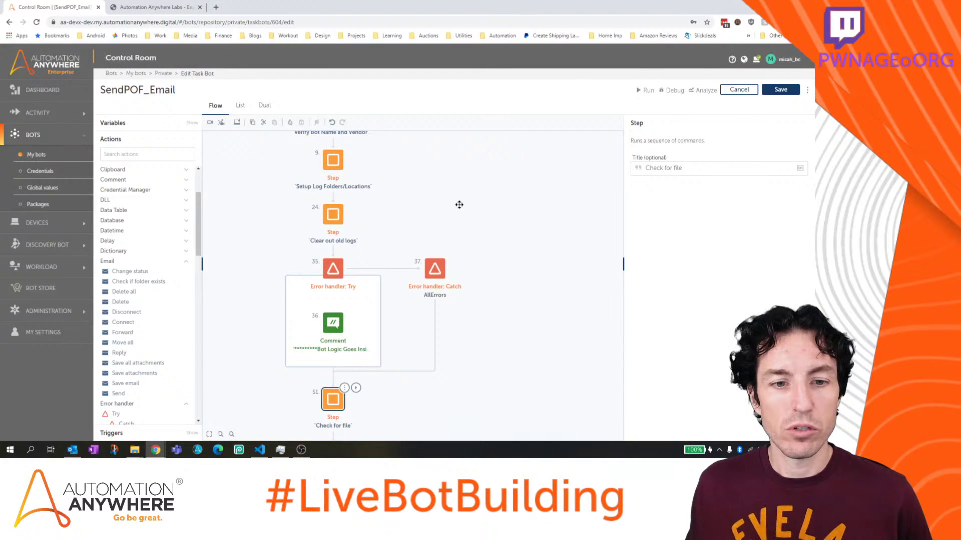
{"action": "left_click", "coordinate": [780, 90]}
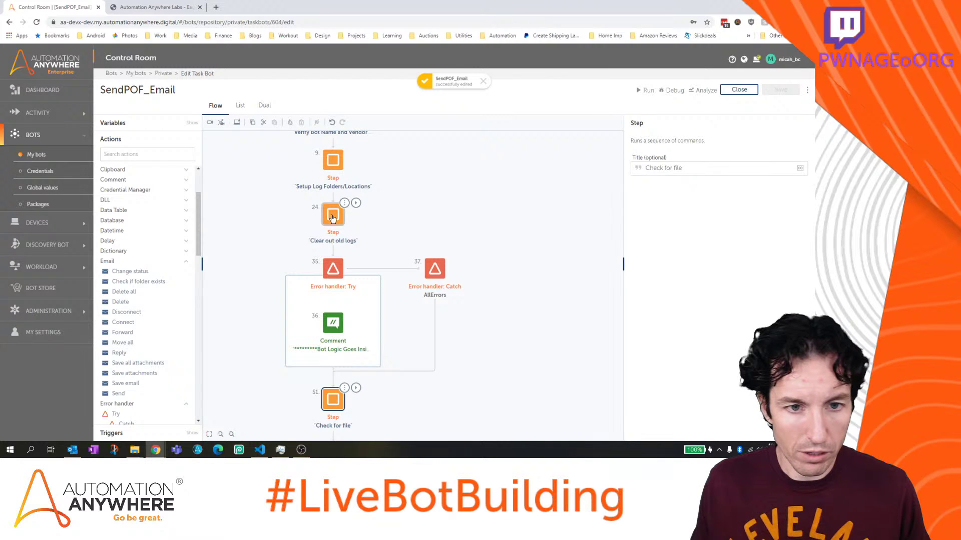
{"action": "scroll", "coordinate": [332, 221], "scroll_direction": "down", "scroll_amount": 3}
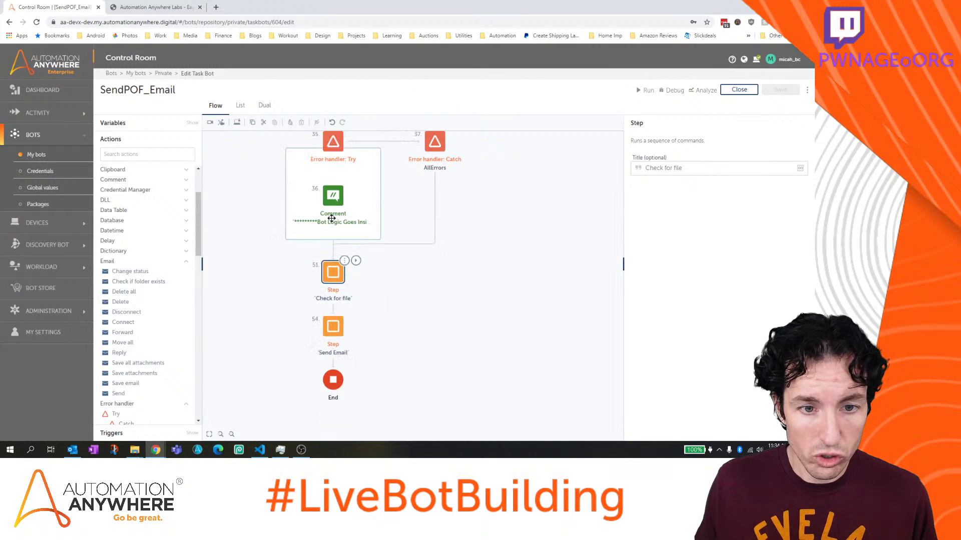
{"action": "scroll", "coordinate": [331, 218], "scroll_direction": "up", "scroll_amount": 3}
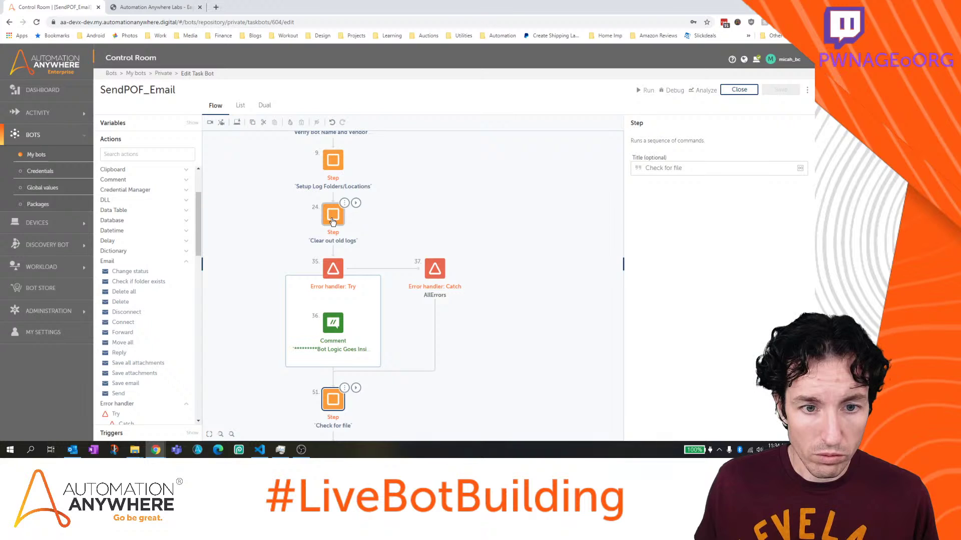
{"action": "scroll", "coordinate": [349, 270], "scroll_direction": "down", "scroll_amount": 2}
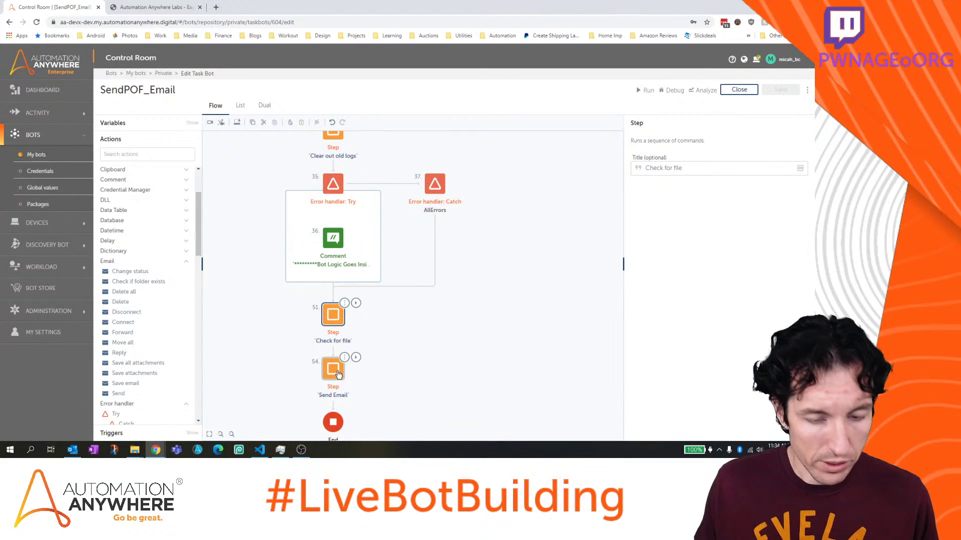
{"action": "left_click", "coordinate": [338, 323], "text": "shift"}
{"action": "left_click_drag", "start_coordinate": [338, 323], "coordinate": [337, 279]}
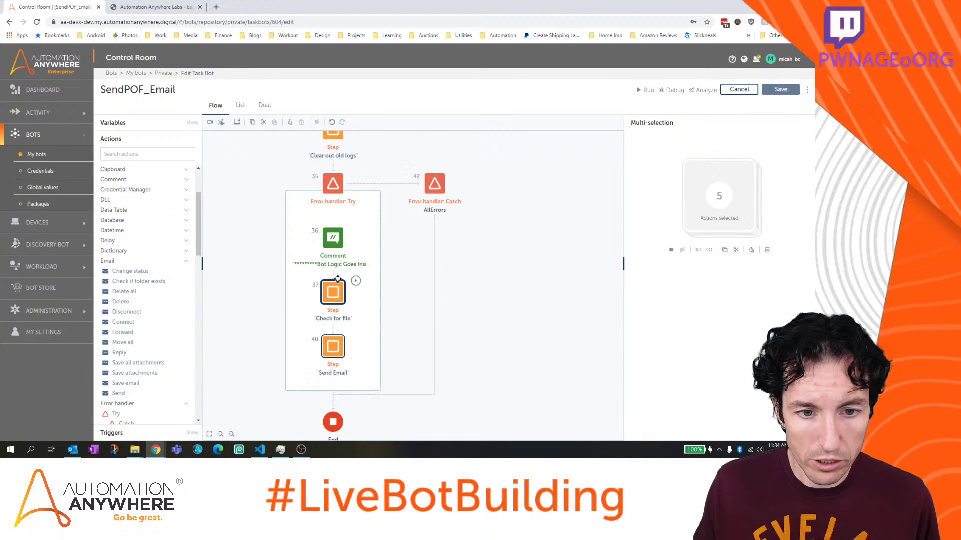
{"action": "left_click", "coordinate": [783, 90]}
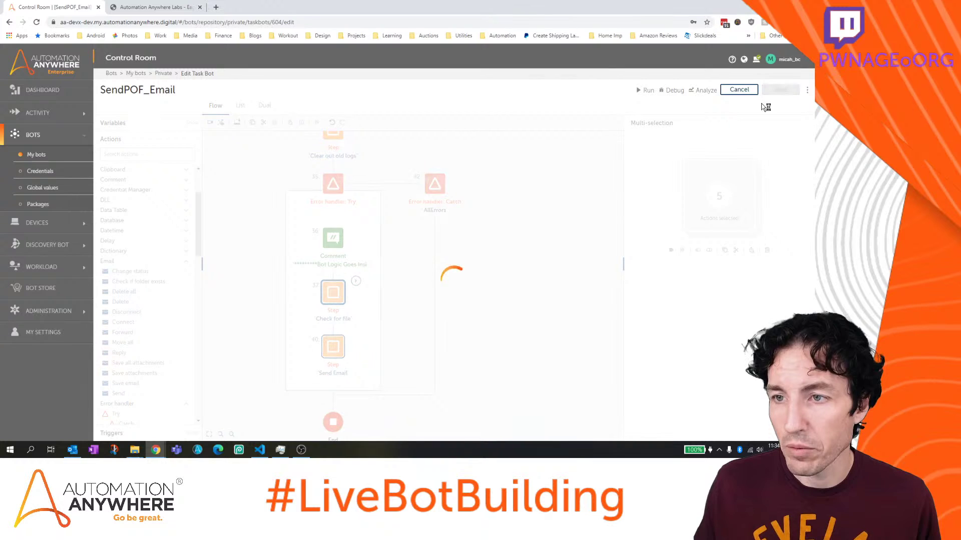
{"action": "left_click", "coordinate": [739, 90]}
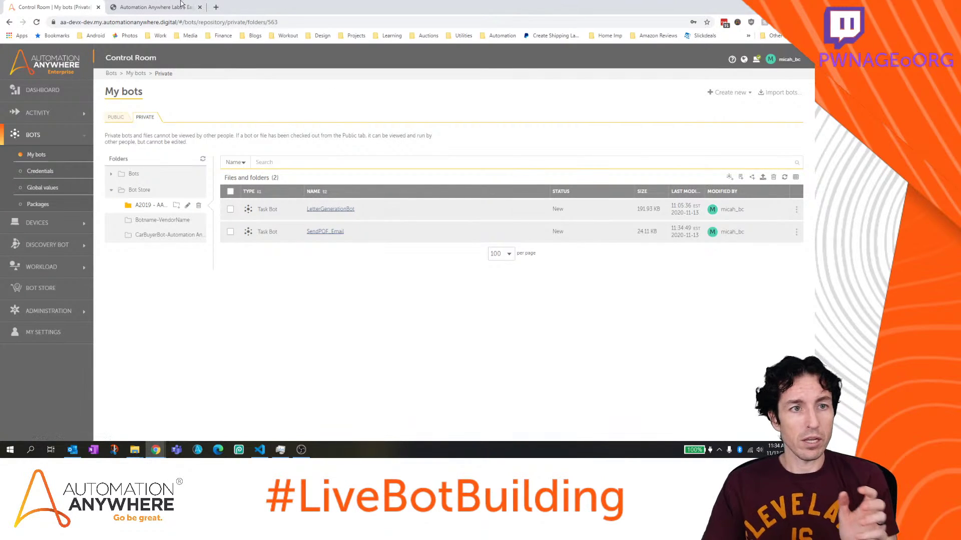
Search the Eagle One Financial portal by another customer's ID and review their three investment accounts
{"action": "left_click", "coordinate": [152, 7]}
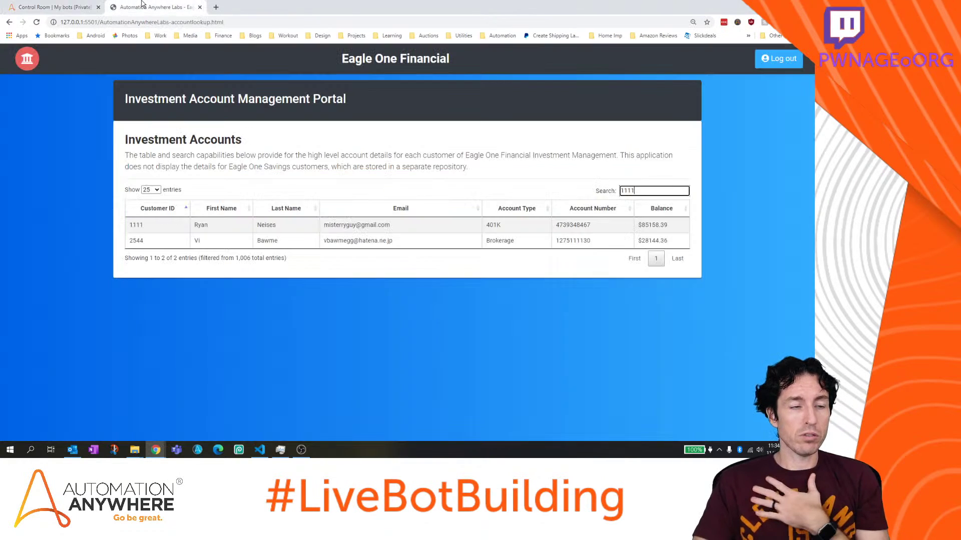
{"action": "double_click", "coordinate": [629, 190]}
{"action": "key", "text": "BackSpace"}
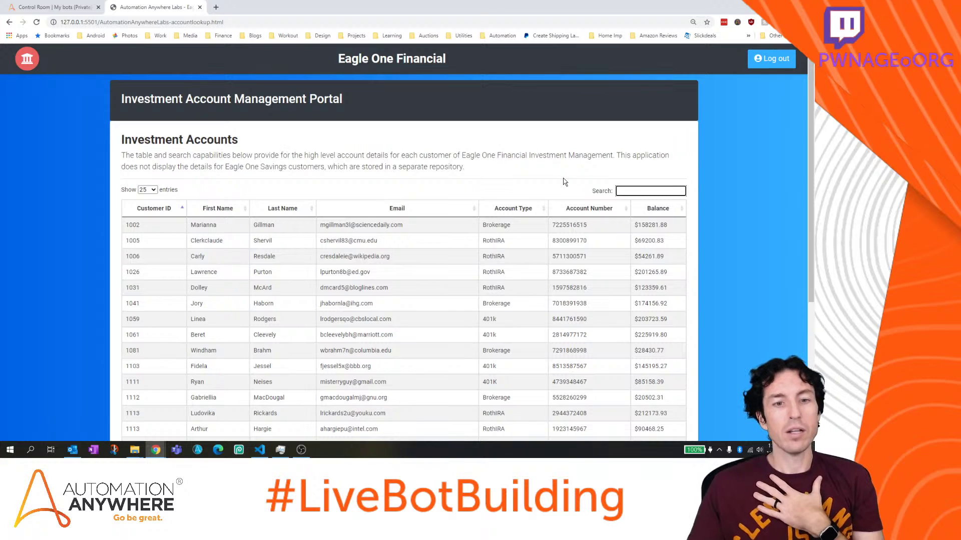
{"action": "type", "text": "8709"}
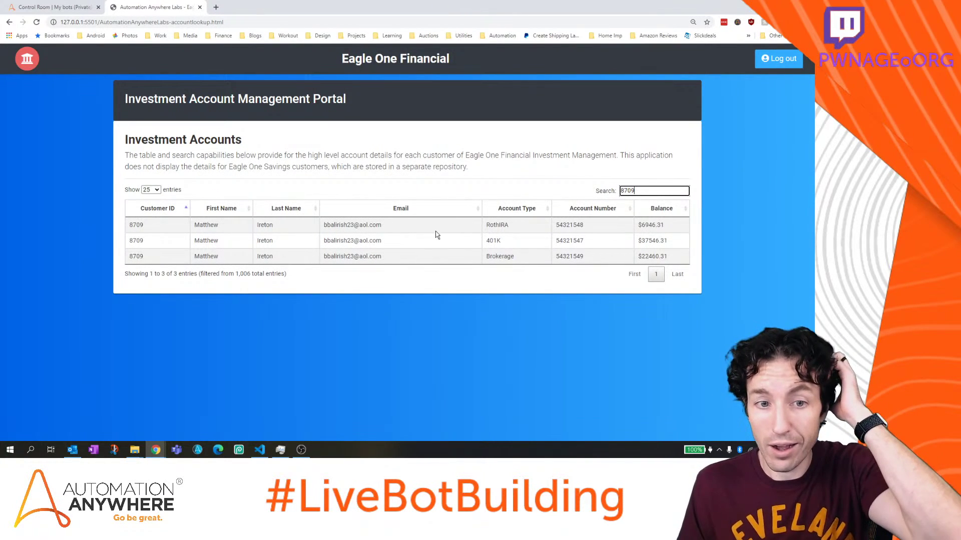
{"action": "left_click_drag", "start_coordinate": [395, 225], "coordinate": [300, 226]}
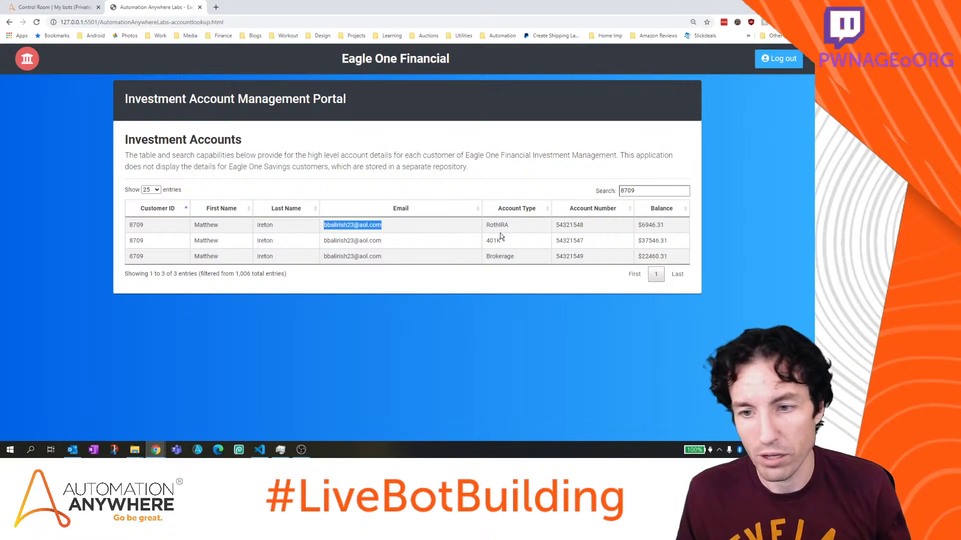
{"action": "left_click_drag", "start_coordinate": [666, 225], "coordinate": [641, 227]}
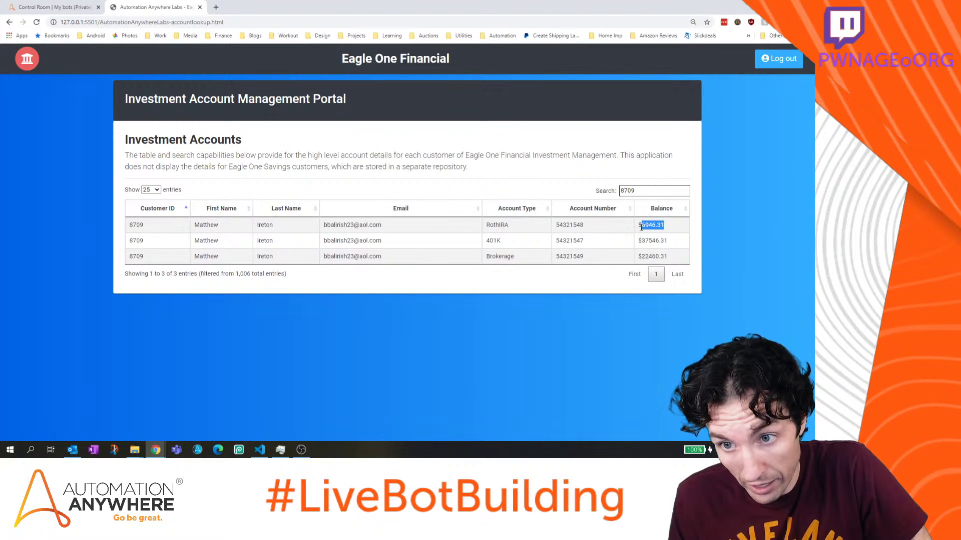
{"action": "left_click_drag", "start_coordinate": [603, 253], "coordinate": [581, 218]}
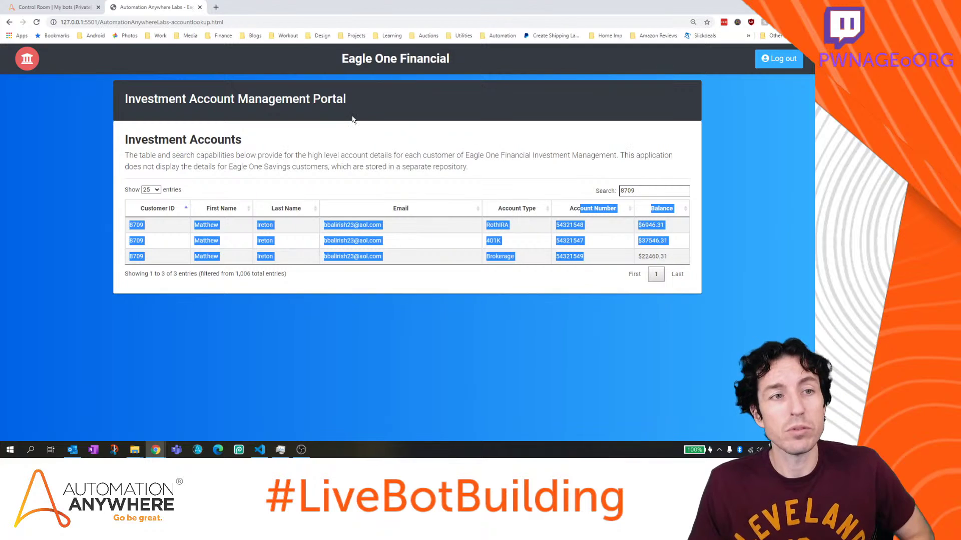
{"action": "left_click", "coordinate": [55, 7]}
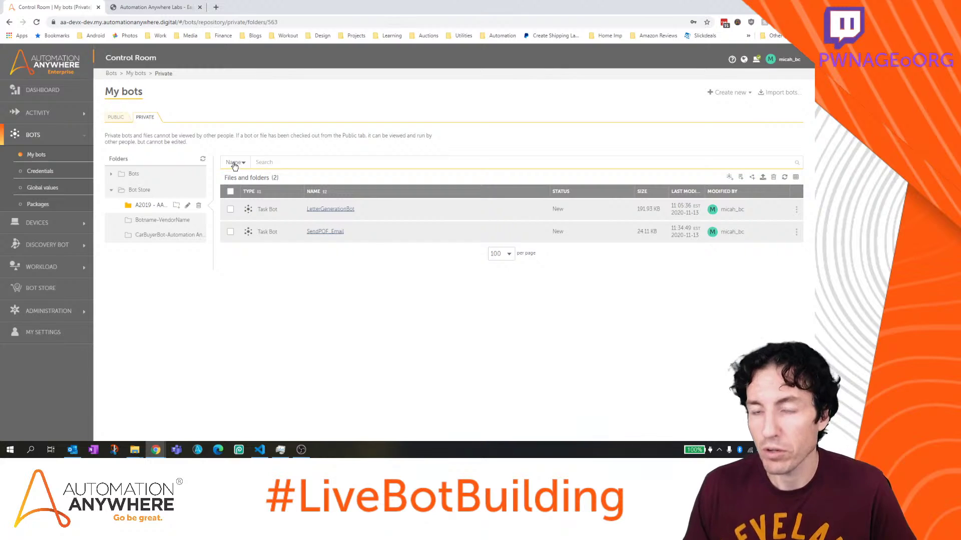
Start a new process named ProofOfFundsProcess
{"action": "left_click", "coordinate": [750, 94]}
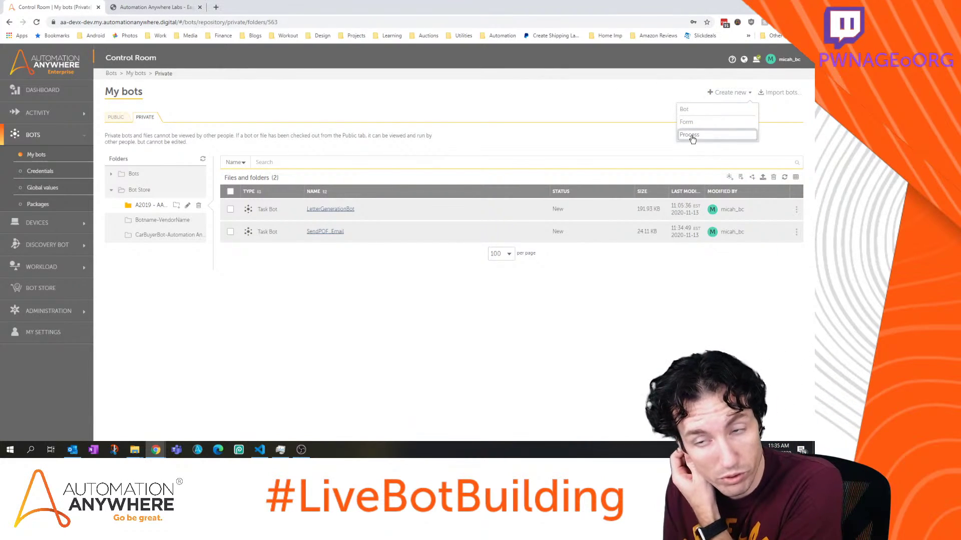
{"action": "left_click", "coordinate": [691, 136]}
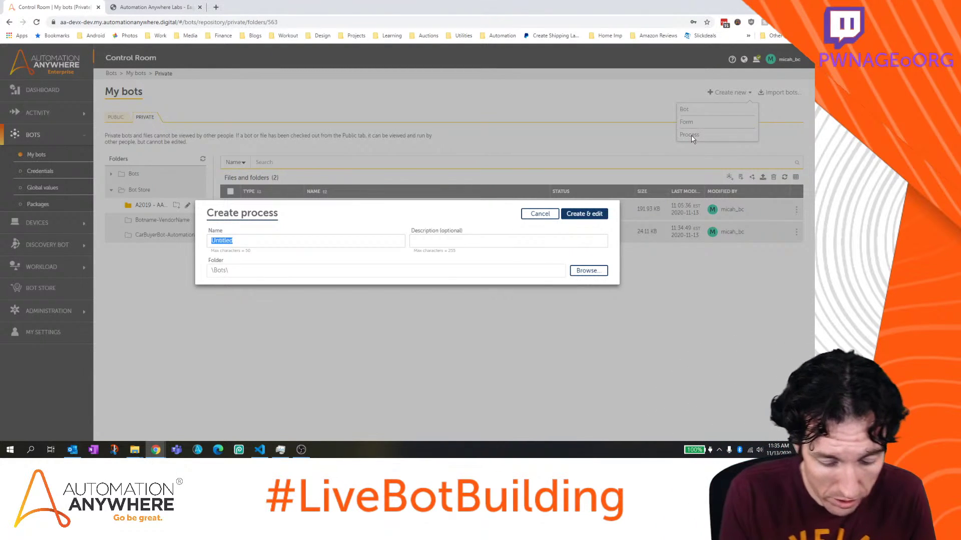
{"action": "type", "text": "Proof"}
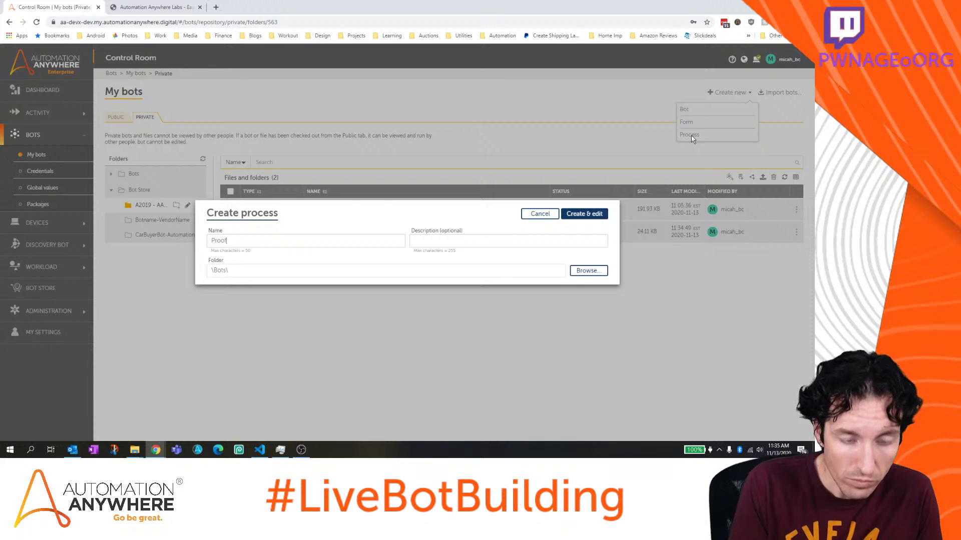
{"action": "type", "text": "OfF"}
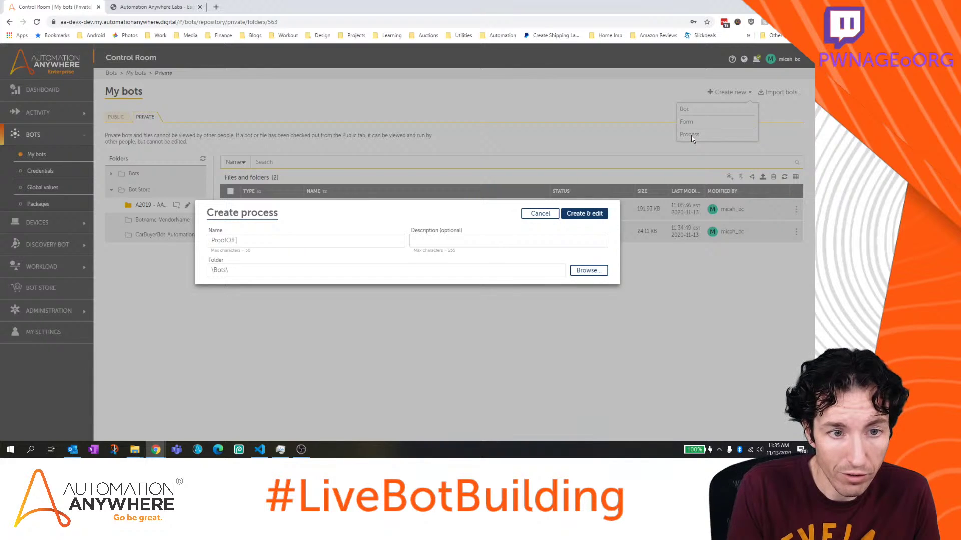
{"action": "type", "text": "undsProcess"}
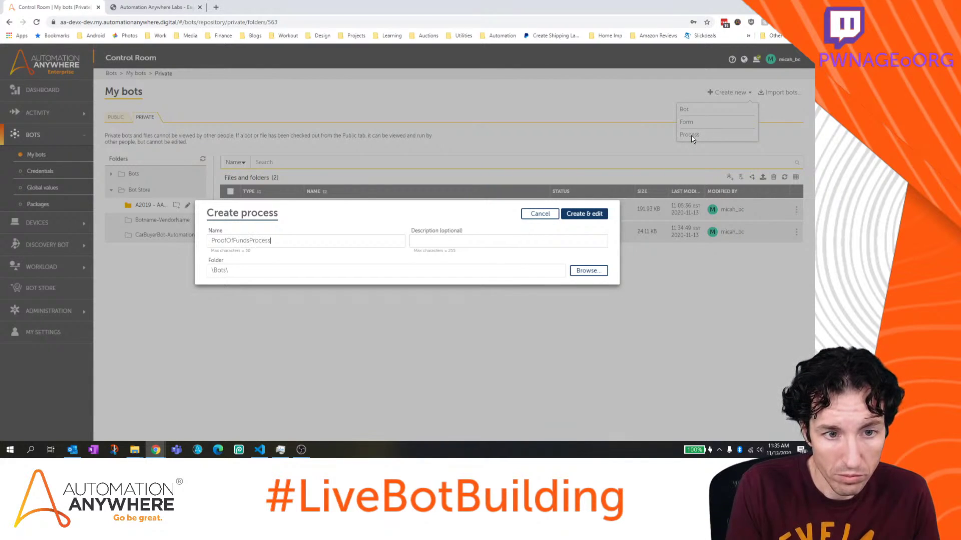
Place it in the Bot Store > PoF Letter Generation folder, add a description, and create it
{"action": "left_click", "coordinate": [585, 272]}
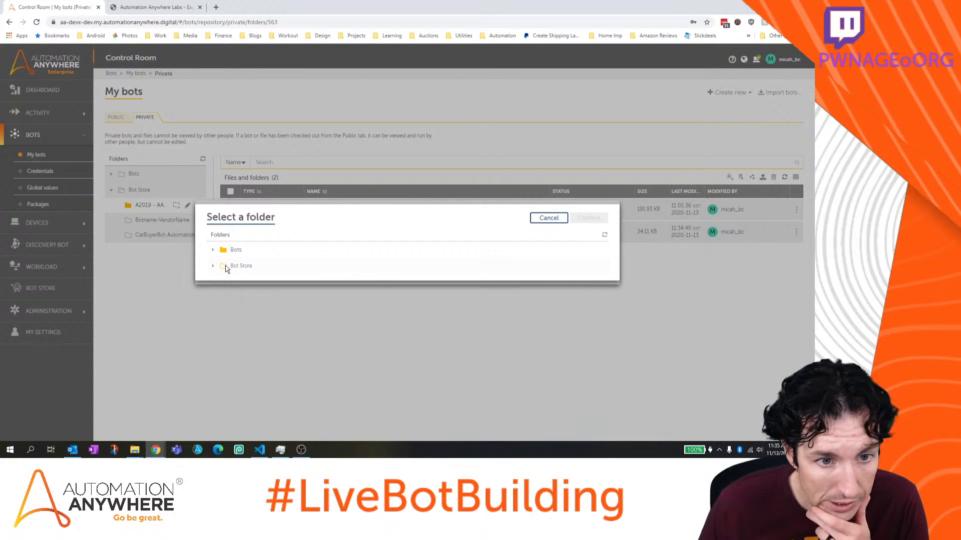
{"action": "left_click", "coordinate": [215, 267]}
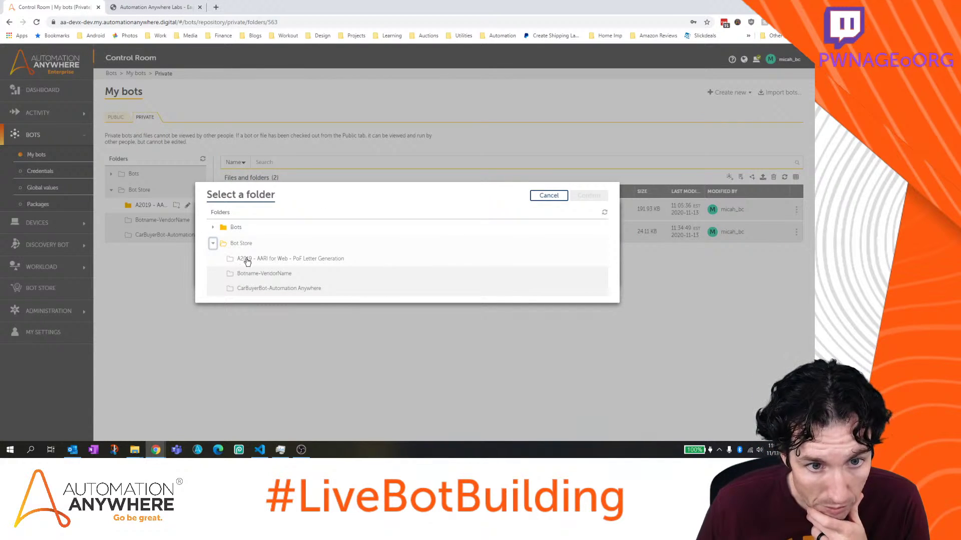
{"action": "left_click", "coordinate": [247, 262]}
{"action": "left_click", "coordinate": [589, 198]}
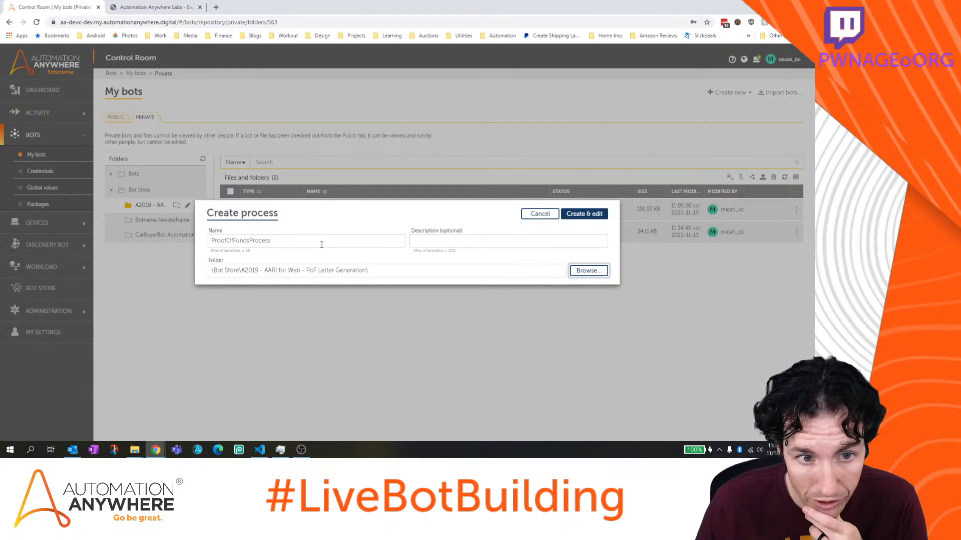
{"action": "left_click", "coordinate": [504, 240]}
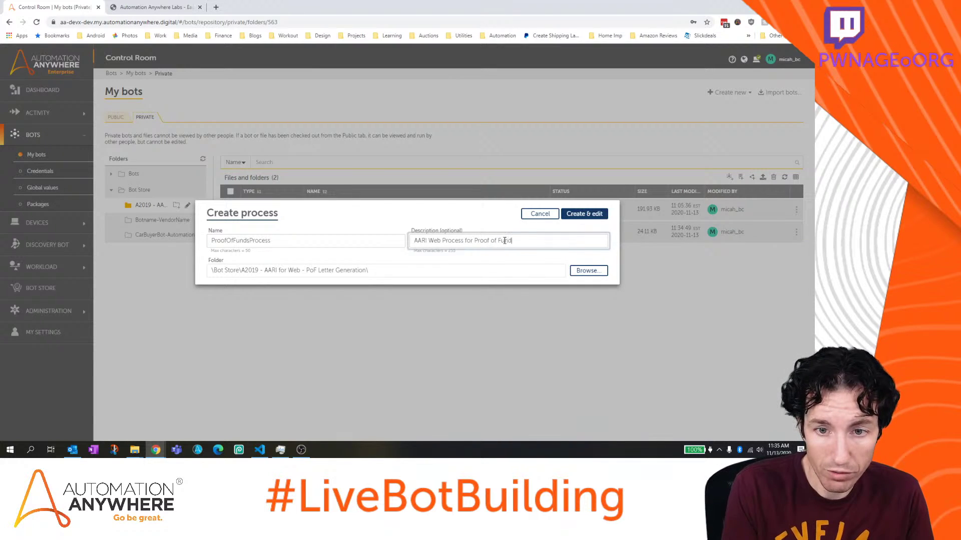
{"action": "left_click", "coordinate": [584, 215]}
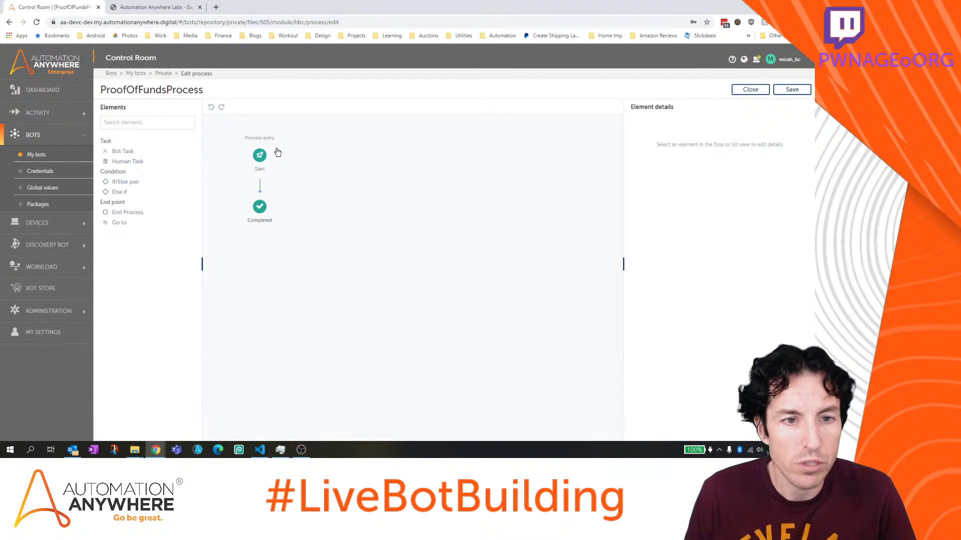
Check the Start element's initial data form option without choosing one, then save and close ProofOfFundsProcess
{"action": "left_click", "coordinate": [259, 155]}
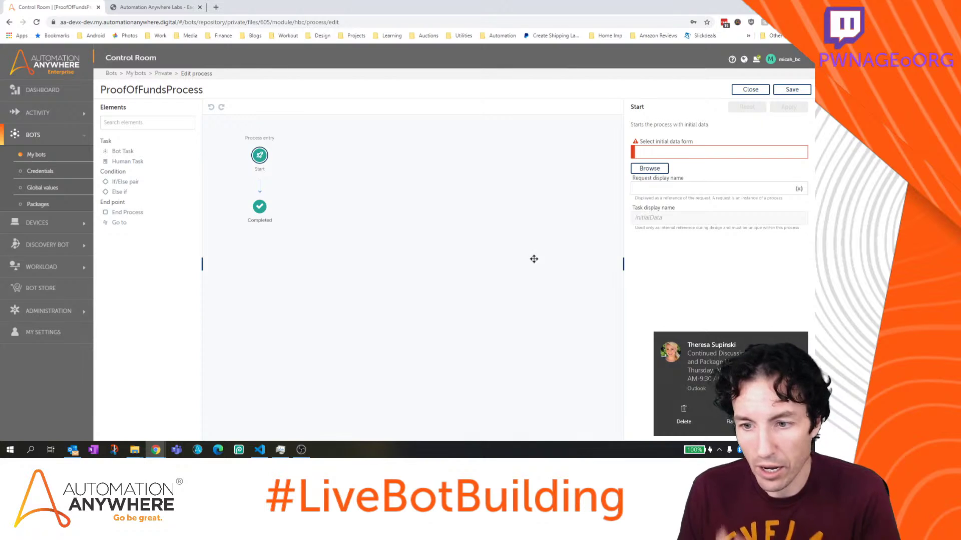
{"action": "mouse_move", "coordinate": [786, 339]}
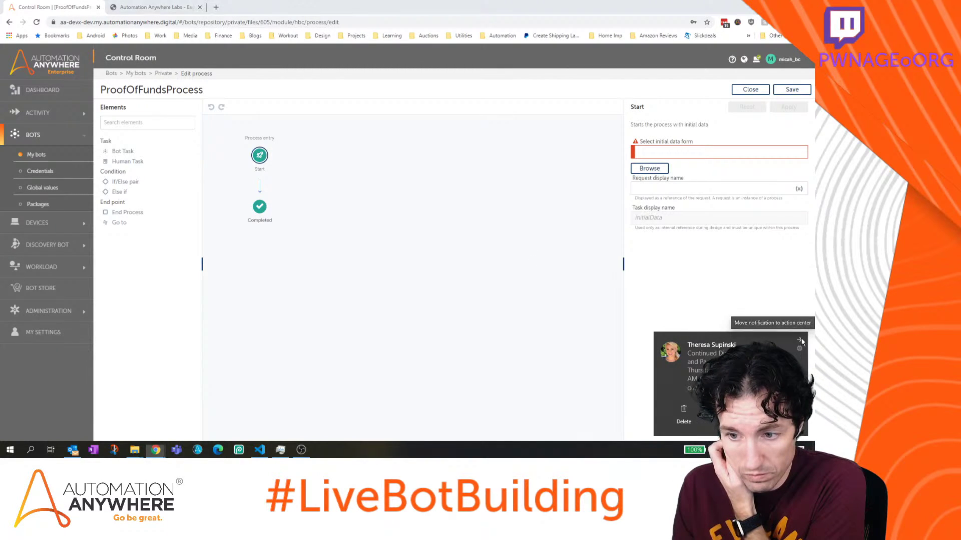
{"action": "left_click", "coordinate": [799, 340]}
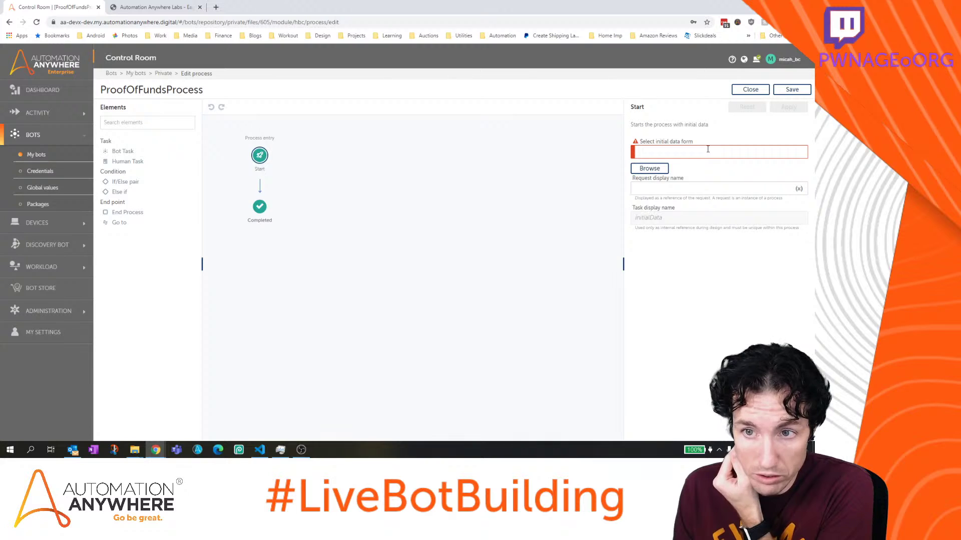
{"action": "left_click", "coordinate": [657, 171]}
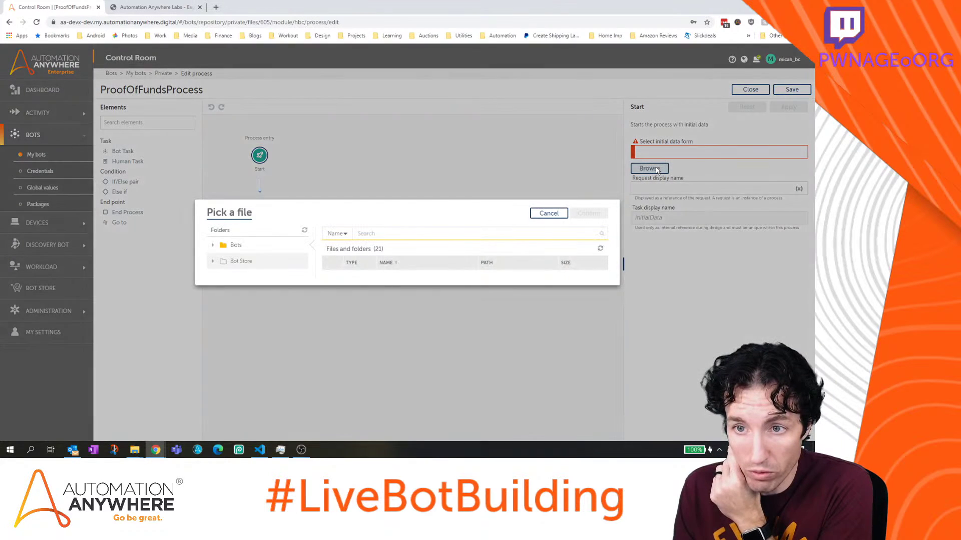
{"action": "left_click", "coordinate": [548, 214]}
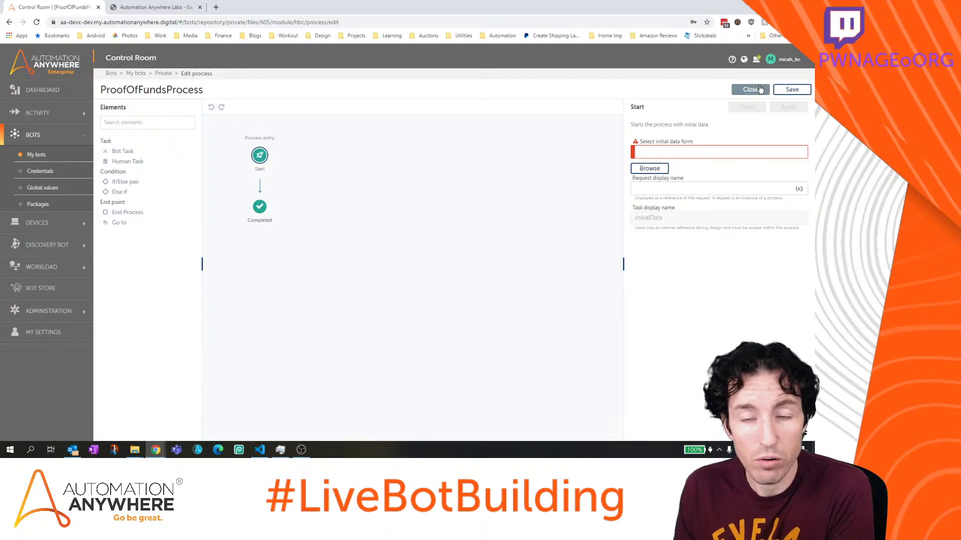
{"action": "left_click", "coordinate": [792, 89]}
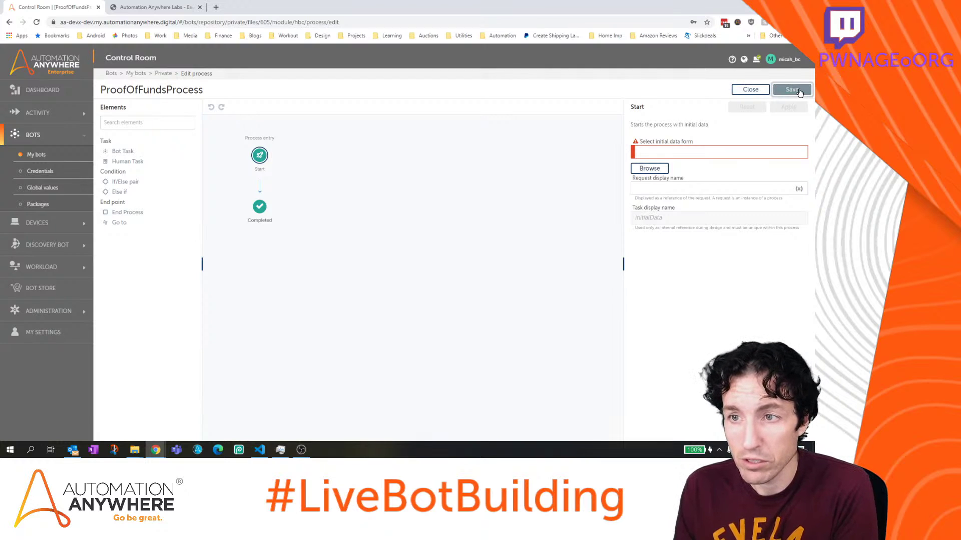
{"action": "left_click", "coordinate": [748, 91]}
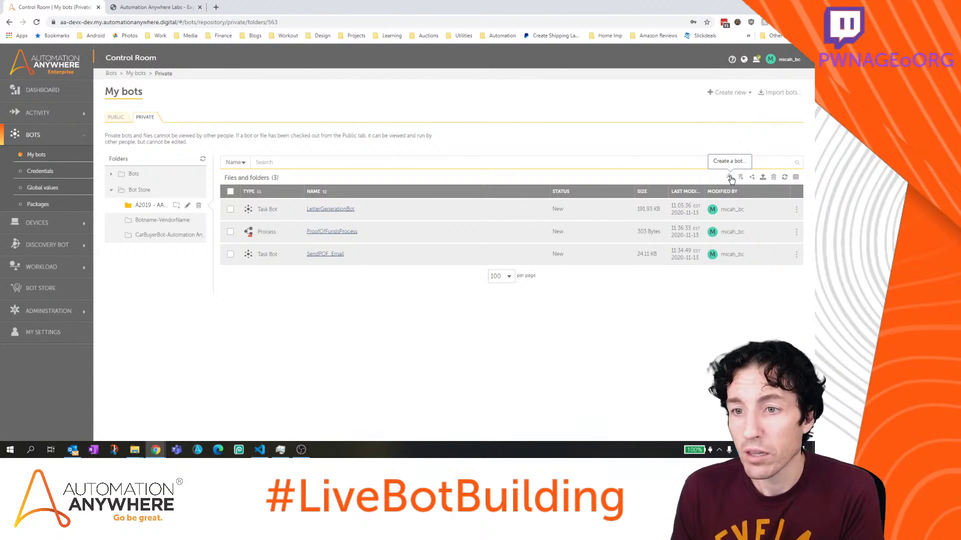
Create a blank form named EnterCustomerID and open it in the form editor
{"action": "left_click", "coordinate": [747, 94]}
{"action": "left_click", "coordinate": [699, 123]}
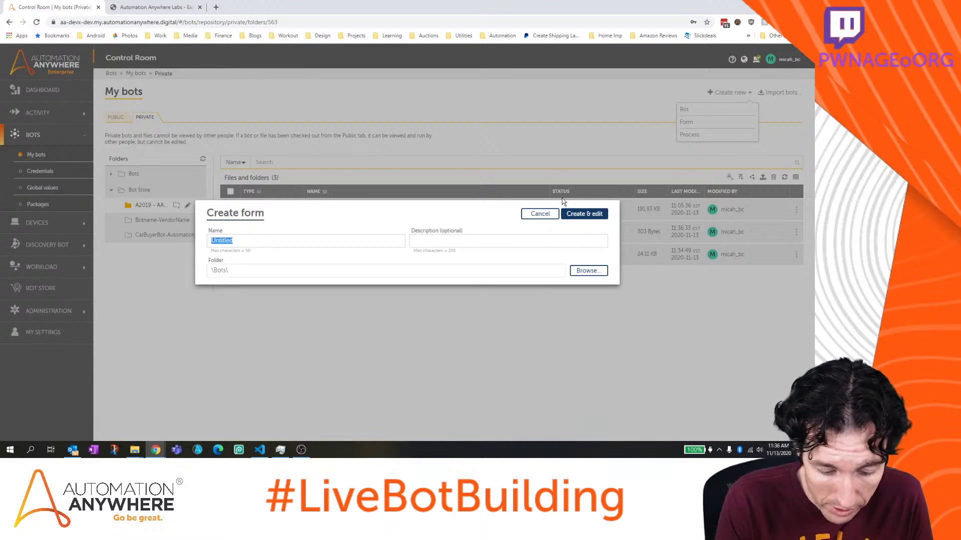
{"action": "type", "text": "EnterCustomerID"}
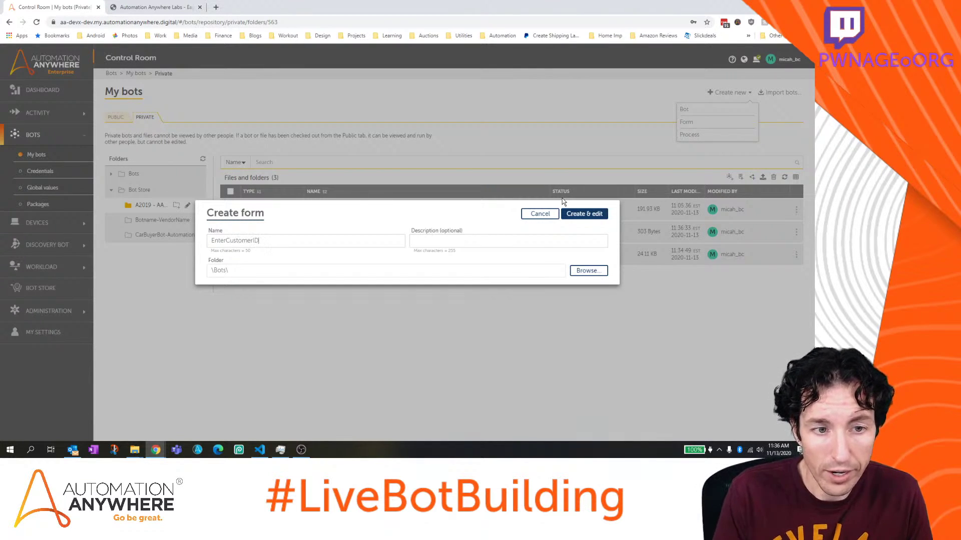
{"action": "left_click", "coordinate": [588, 216]}
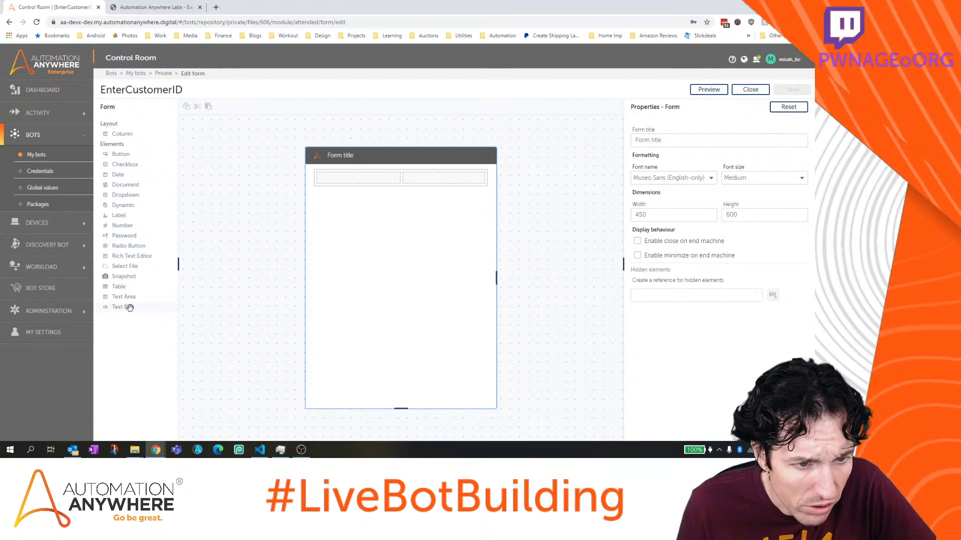
Add a text box to the form and label it 'Enter Customer ID'
{"action": "left_click_drag", "start_coordinate": [129, 308], "coordinate": [374, 214]}
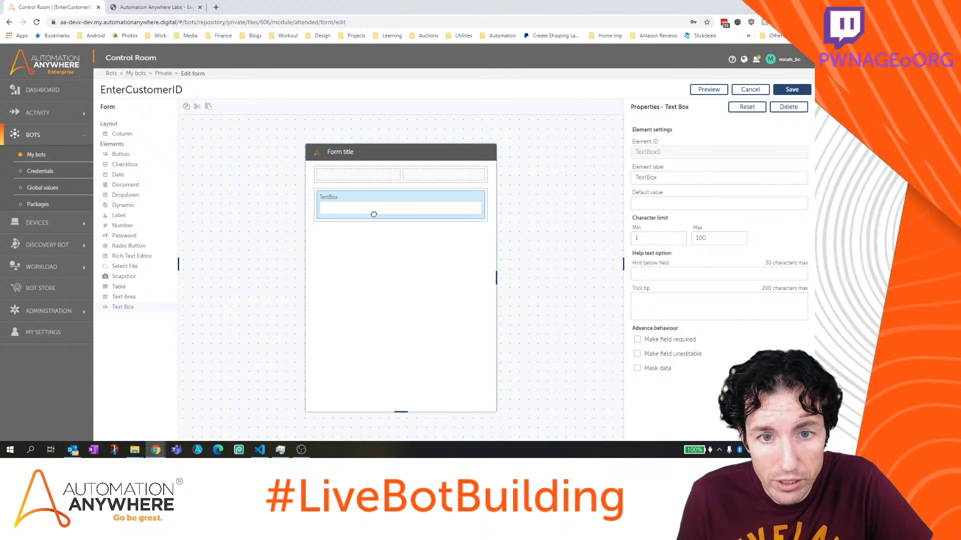
{"action": "double_click", "coordinate": [681, 178]}
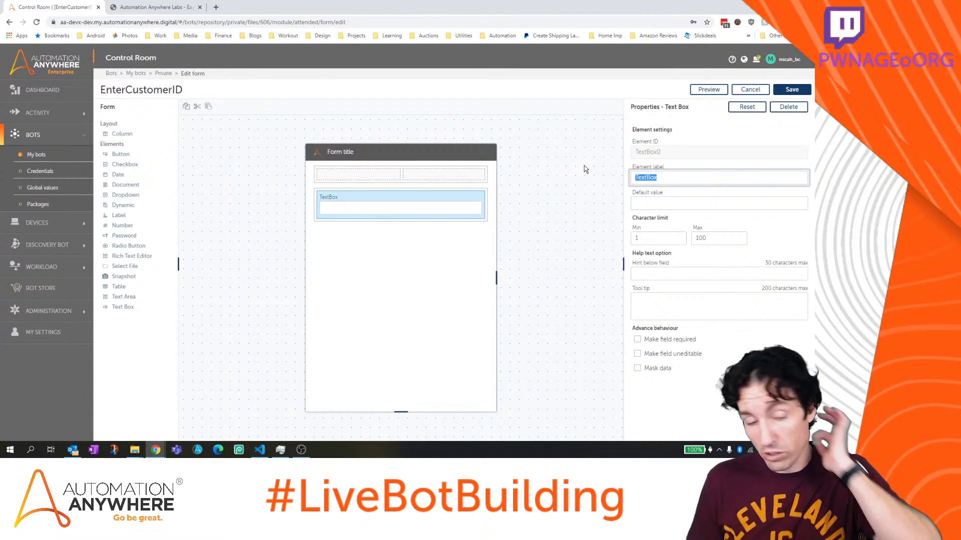
{"action": "type", "text": "Enter"}
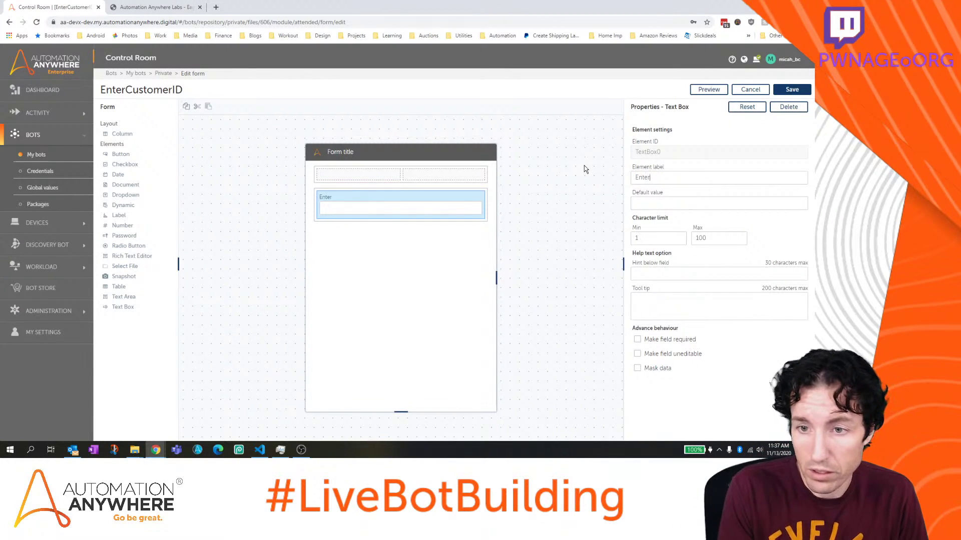
{"action": "type", "text": " Customer "}
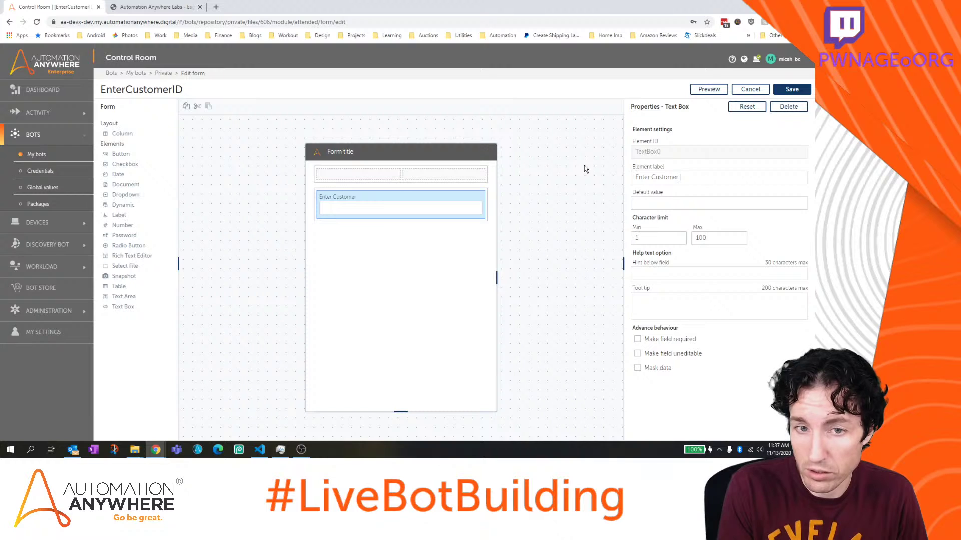
{"action": "type", "text": "ID"}
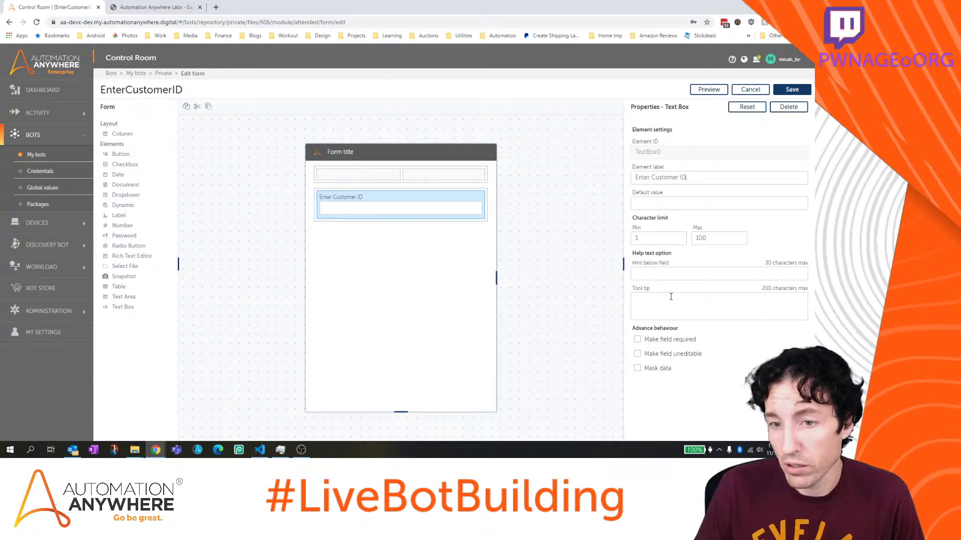
Leave the hint empty and give the field the tooltip '4 digit Customer ID number'
{"action": "left_click", "coordinate": [671, 272]}
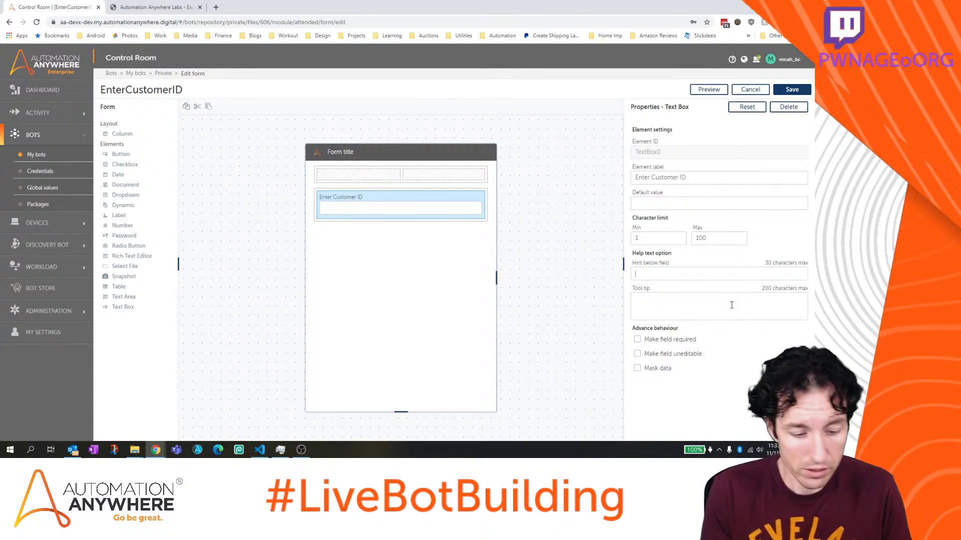
{"action": "type", "text": "4"}
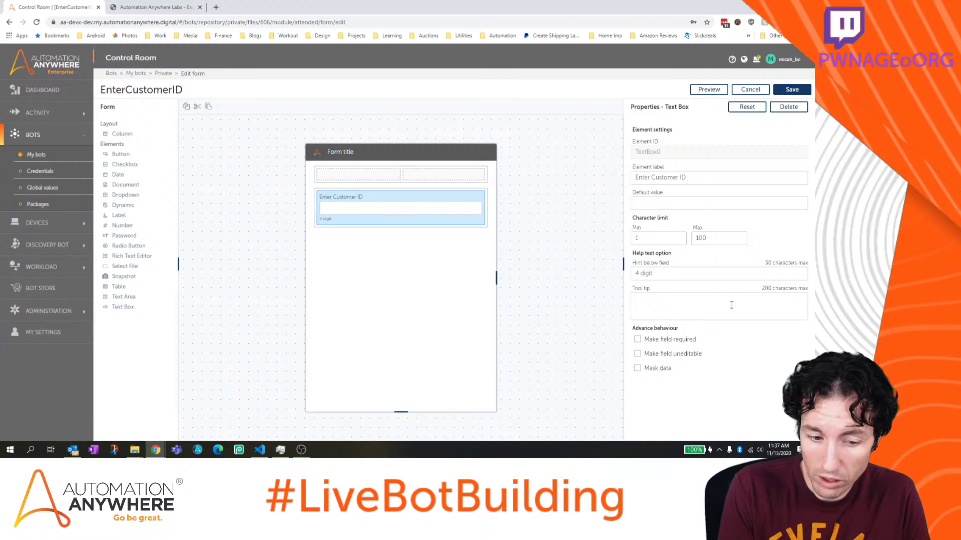
{"action": "type", "text": "digit Customer Identificatio"}
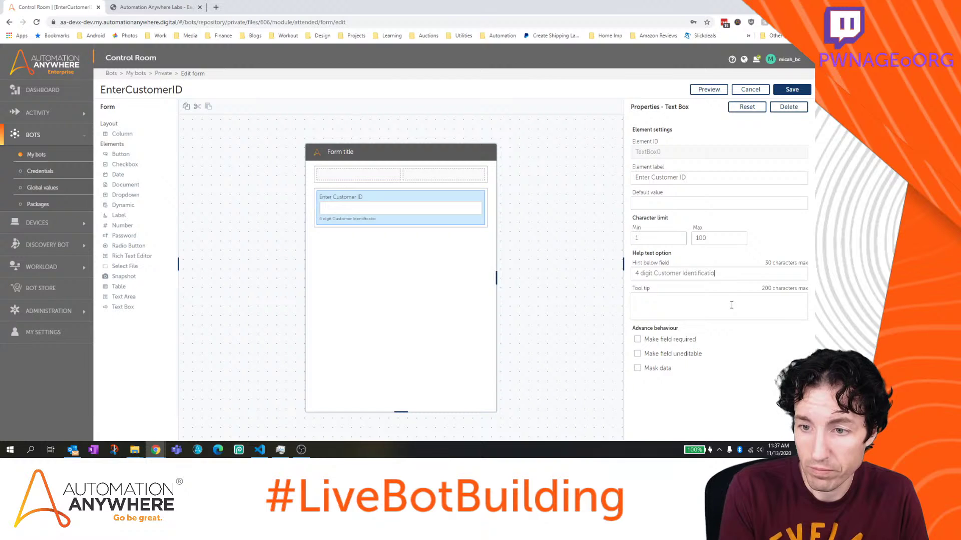
{"action": "key", "text": "BackSpace"}
{"action": "key", "text": "BackSpace"}
{"action": "key", "text": "BackSpace"}
{"action": "key", "text": "BackSpace"}
{"action": "key", "text": "BackSpace"}
{"action": "key", "text": "BackSpace"}
{"action": "key", "text": "BackSpace"}
{"action": "key", "text": "BackSpace"}
{"action": "key", "text": "BackSpace"}
{"action": "key", "text": "BackSpace"}
{"action": "key", "text": "BackSpace"}
{"action": "key", "text": "BackSpace"}
{"action": "key", "text": "BackSpace"}
{"action": "key", "text": "BackSpace"}
{"action": "key", "text": "BackSpace"}
{"action": "key", "text": "BackSpace"}
{"action": "key", "text": "BackSpace"}
{"action": "key", "text": "BackSpace"}
{"action": "key", "text": "BackSpace"}
{"action": "key", "text": "BackSpace"}
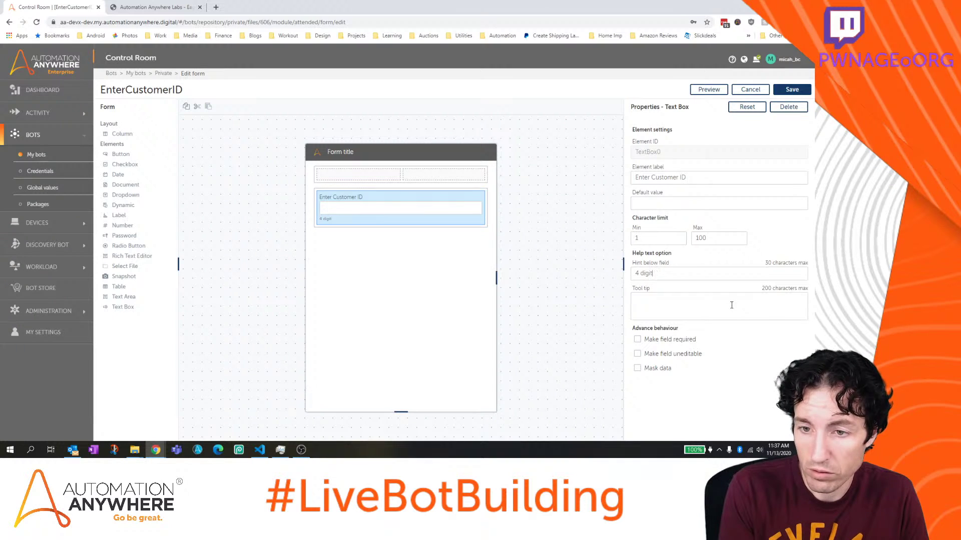
{"action": "key", "text": "BackSpace"}
{"action": "key", "text": "BackSpace"}
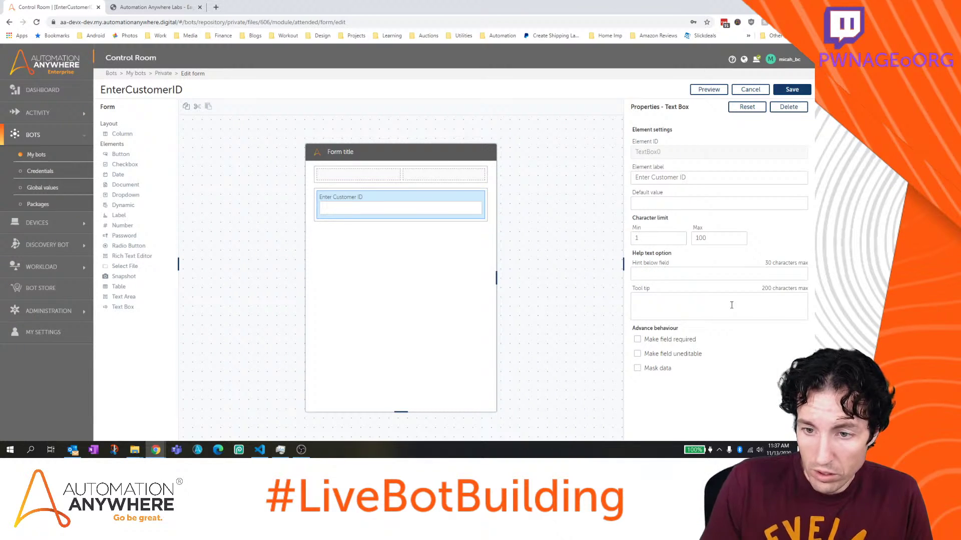
{"action": "left_click", "coordinate": [731, 305]}
{"action": "type", "text": "4 Digi"}
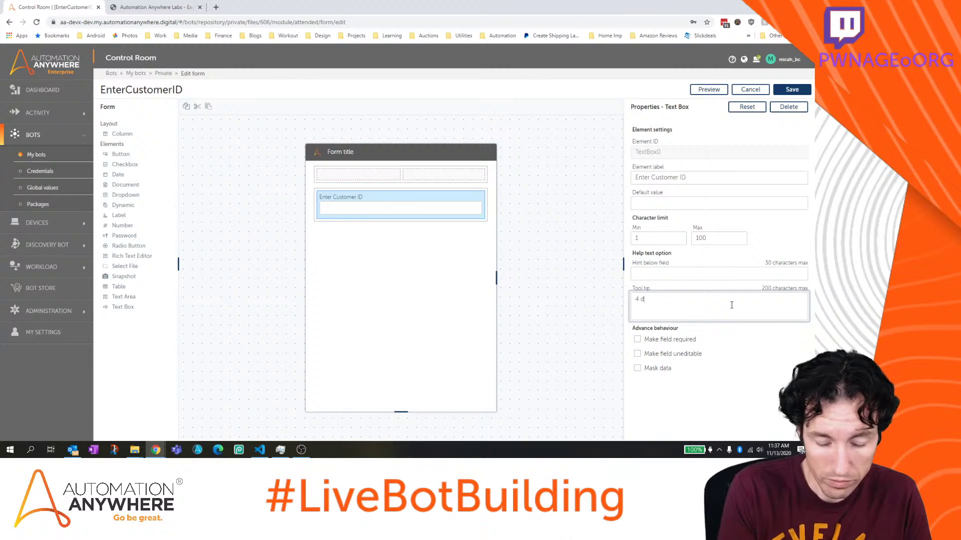
{"action": "type", "text": "t customer ID number"}
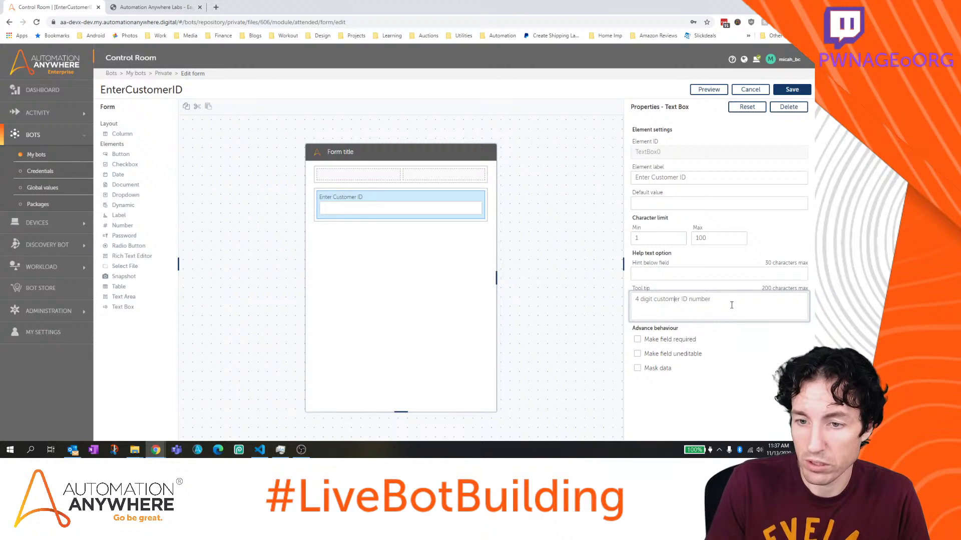
{"action": "key", "text": "BackSpace"}
{"action": "type", "text": "C"}
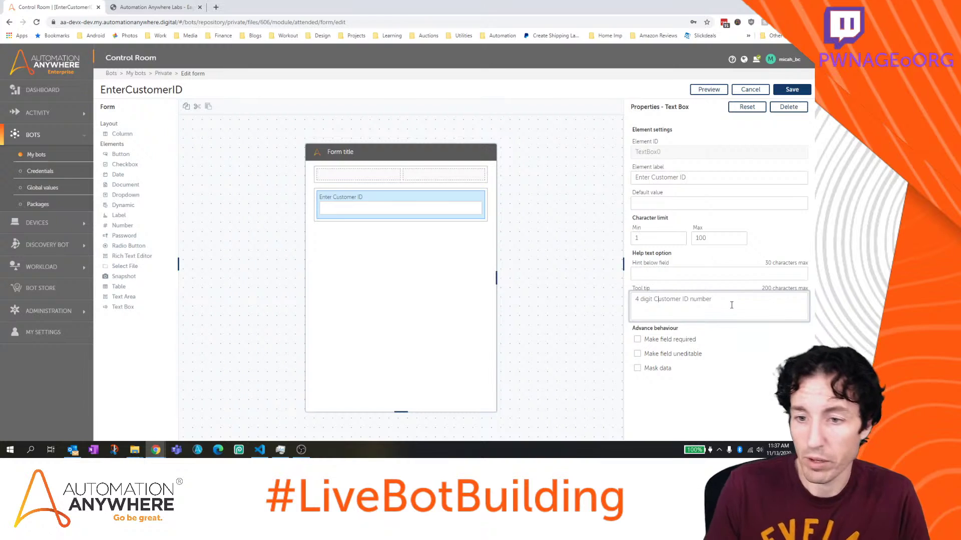
Limit the Customer ID box to a minimum of 3 and maximum of 4 characters
{"action": "left_click", "coordinate": [656, 239]}
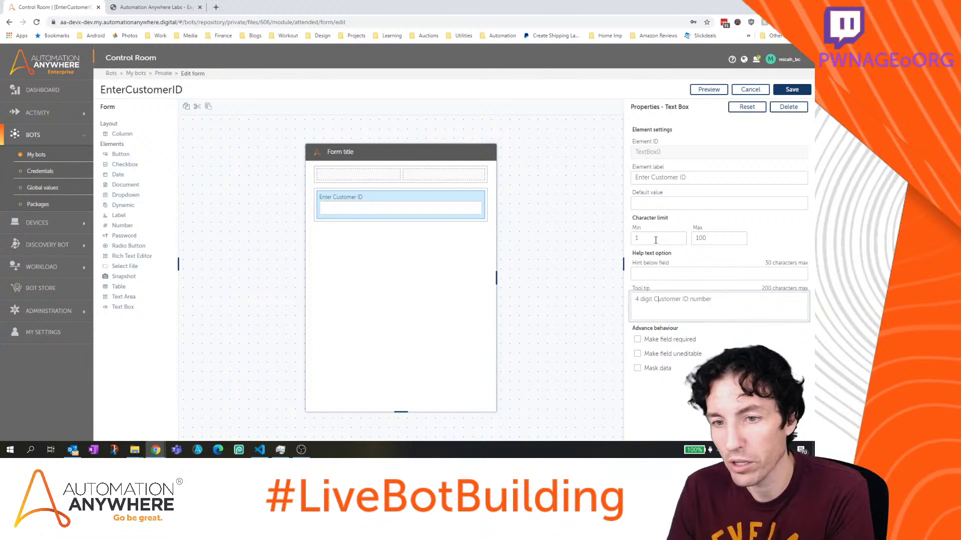
{"action": "double_click", "coordinate": [711, 238]}
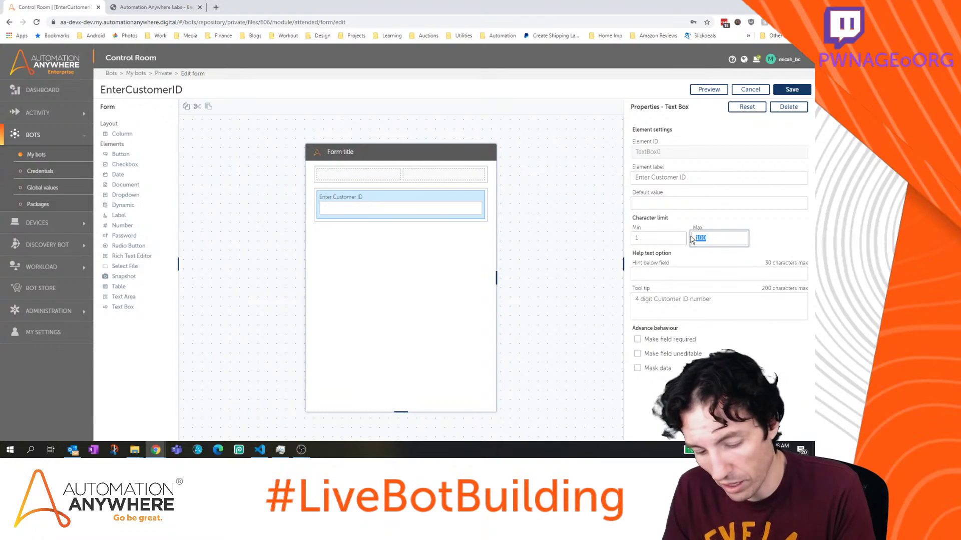
{"action": "type", "text": "4"}
{"action": "double_click", "coordinate": [684, 239]}
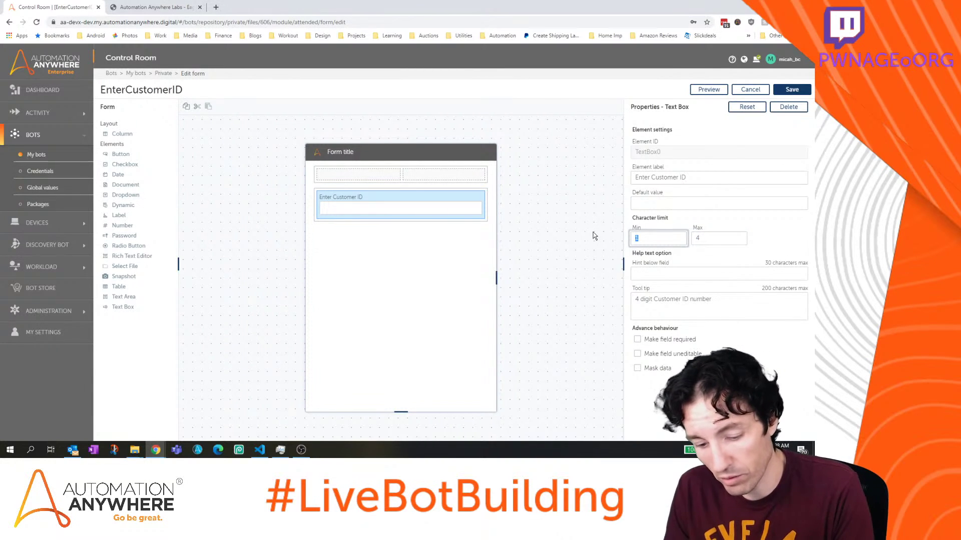
{"action": "type", "text": "4"}
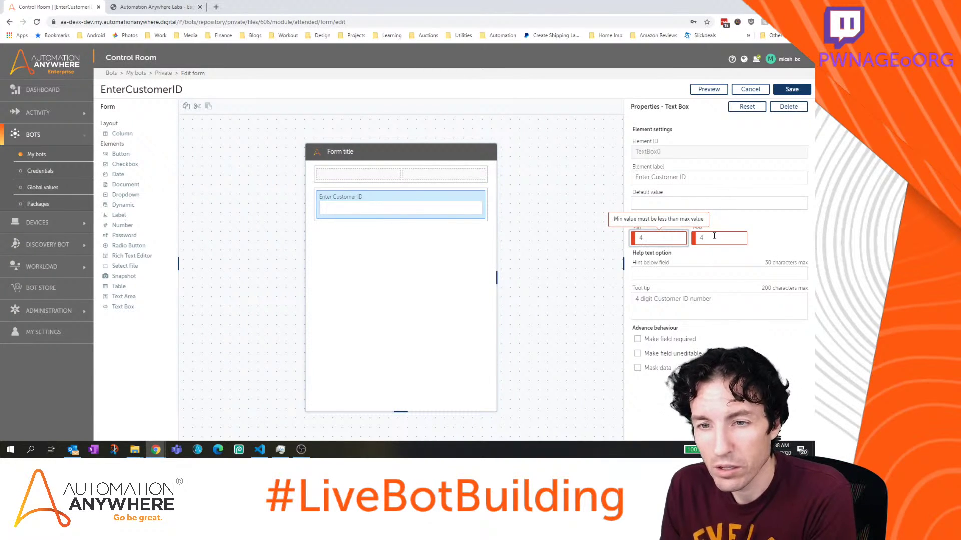
{"action": "double_click", "coordinate": [646, 238]}
{"action": "type", "text": "3"}
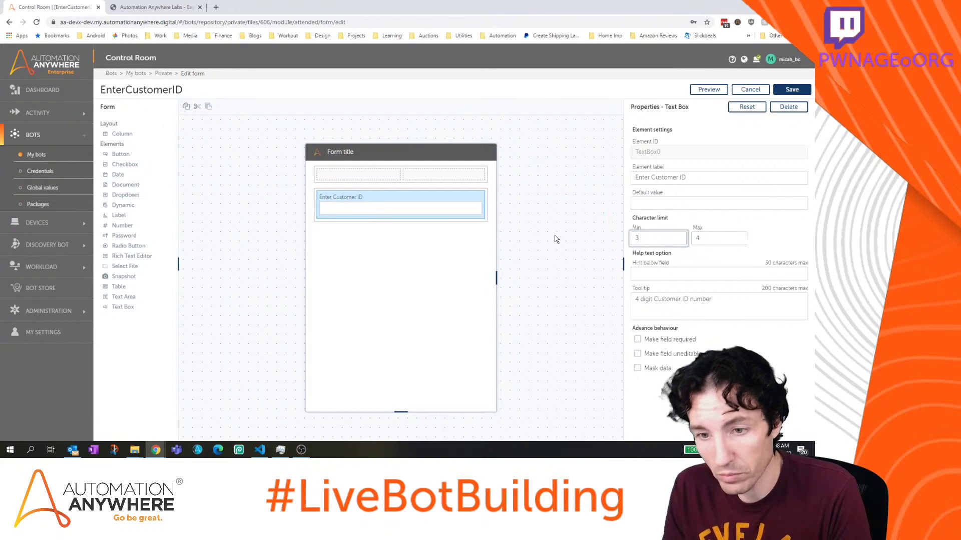
Make the Customer ID field required, then save and close the EnterCustomerID form
{"action": "left_click", "coordinate": [686, 342]}
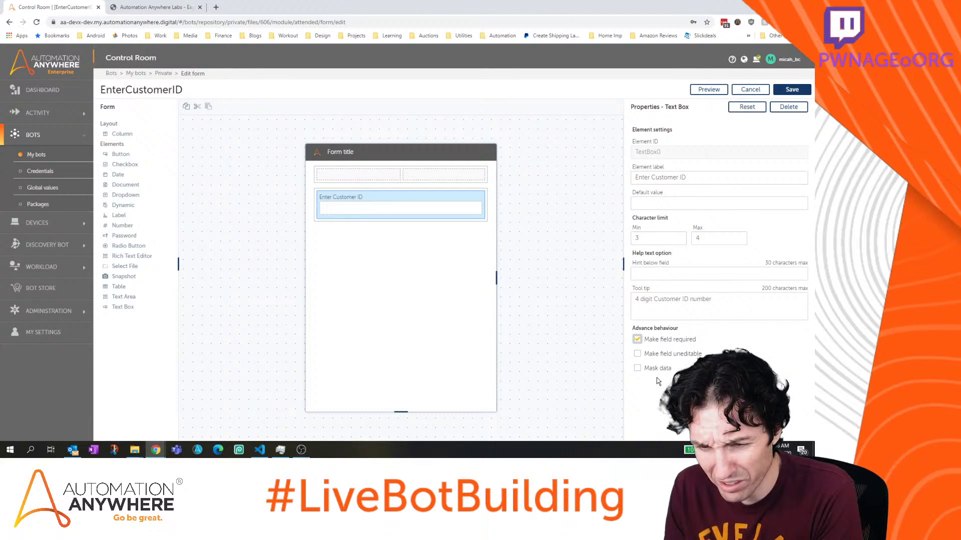
{"action": "left_click", "coordinate": [696, 228]}
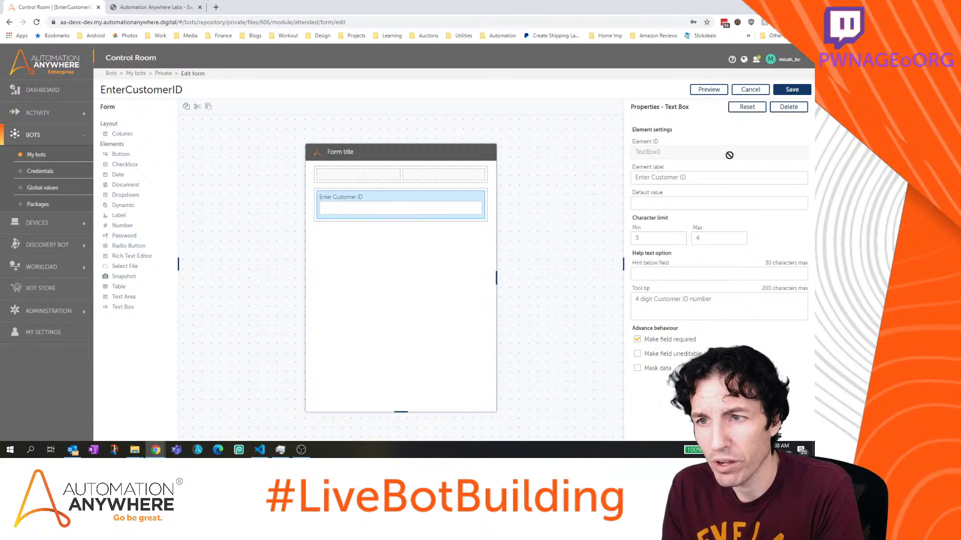
{"action": "left_click", "coordinate": [795, 90]}
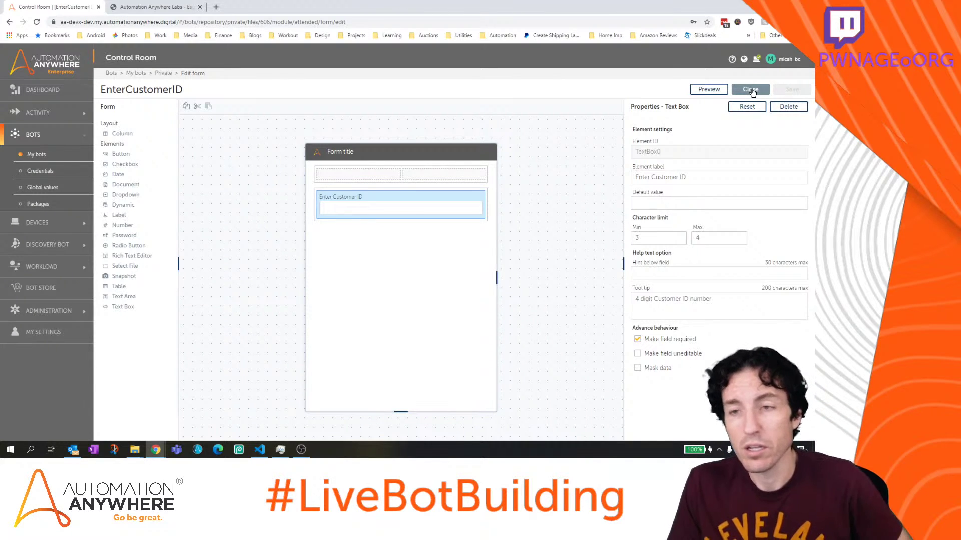
{"action": "left_click", "coordinate": [751, 90]}
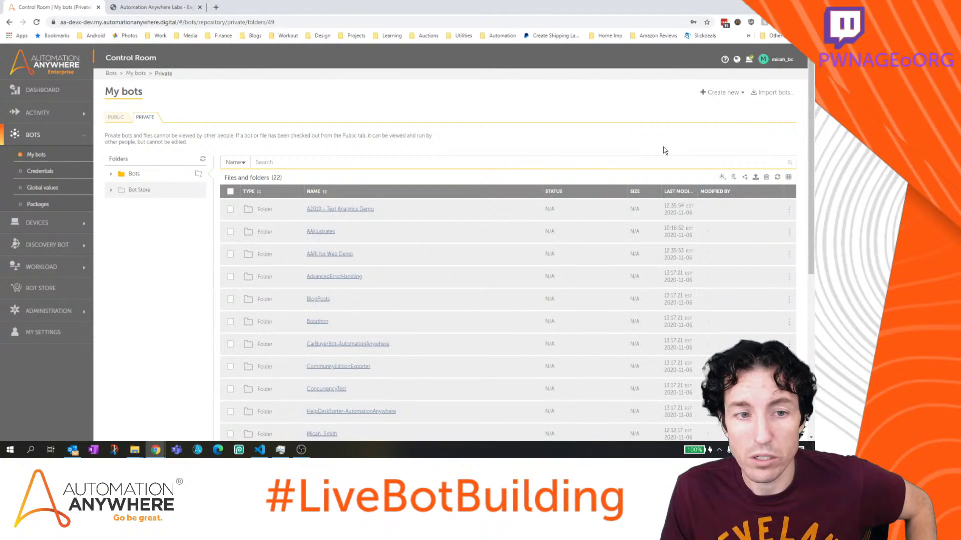
In the Bot Store's ProofOfFundsProcess folder, create a form named VerifyFunds and open it for editing
{"action": "left_click", "coordinate": [111, 190]}
{"action": "left_click", "coordinate": [163, 205]}
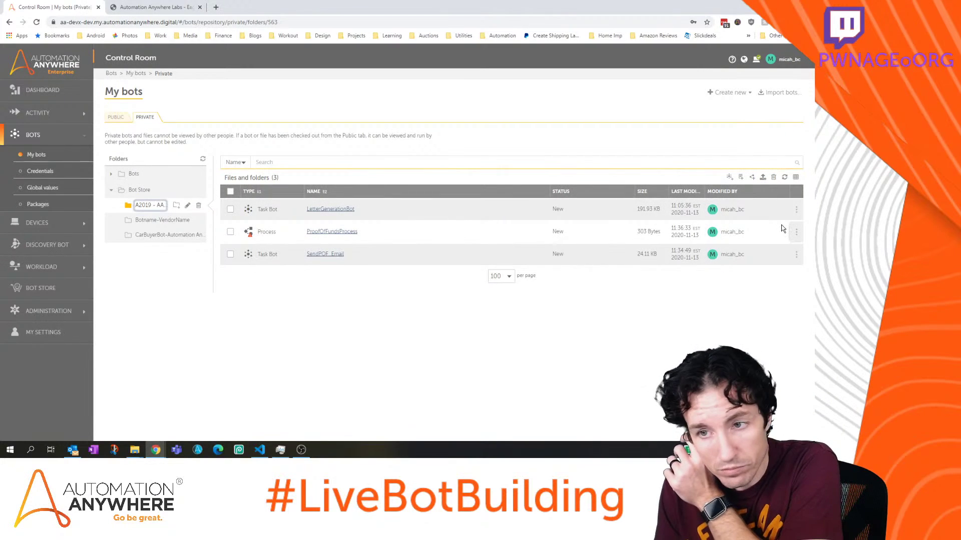
{"action": "left_click", "coordinate": [732, 92]}
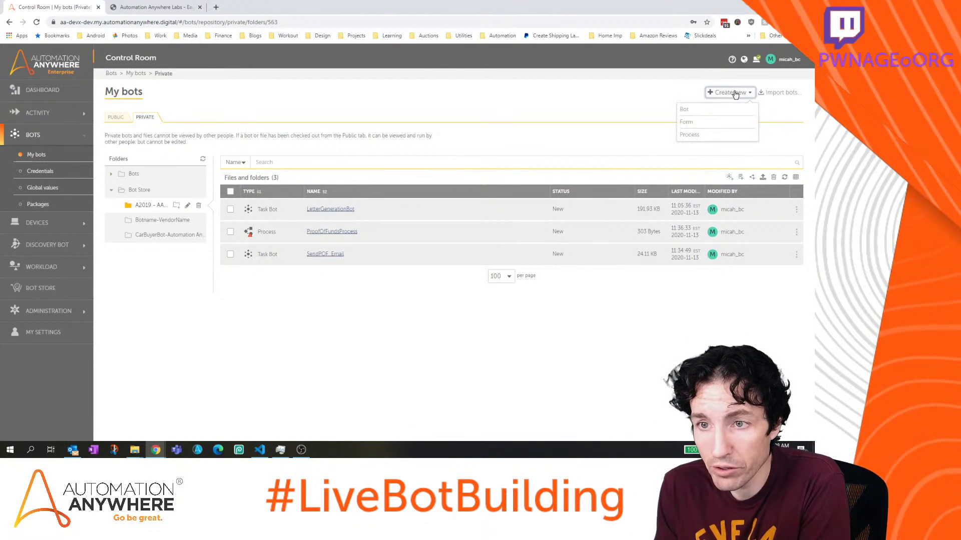
{"action": "left_click", "coordinate": [690, 123]}
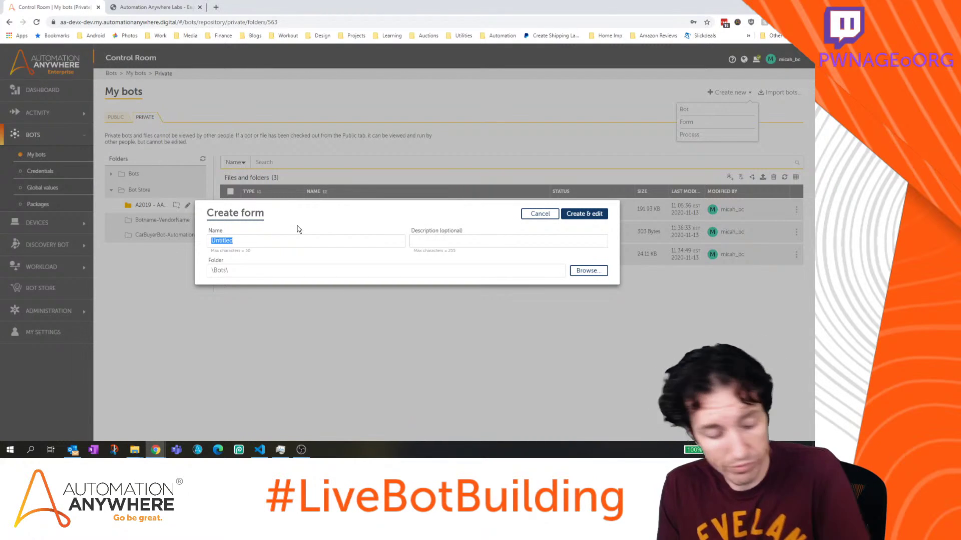
{"action": "type", "text": "VerifyFunds"}
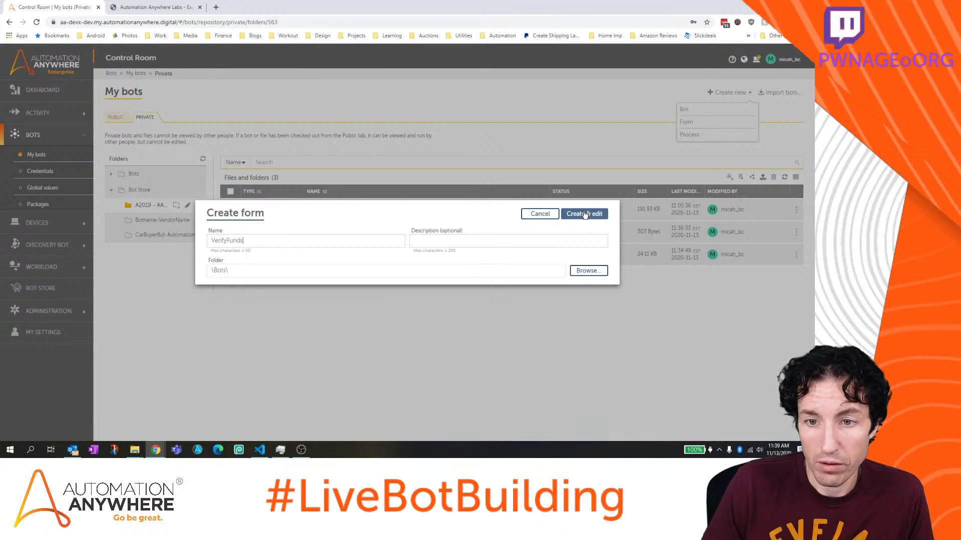
{"action": "left_click", "coordinate": [585, 215]}
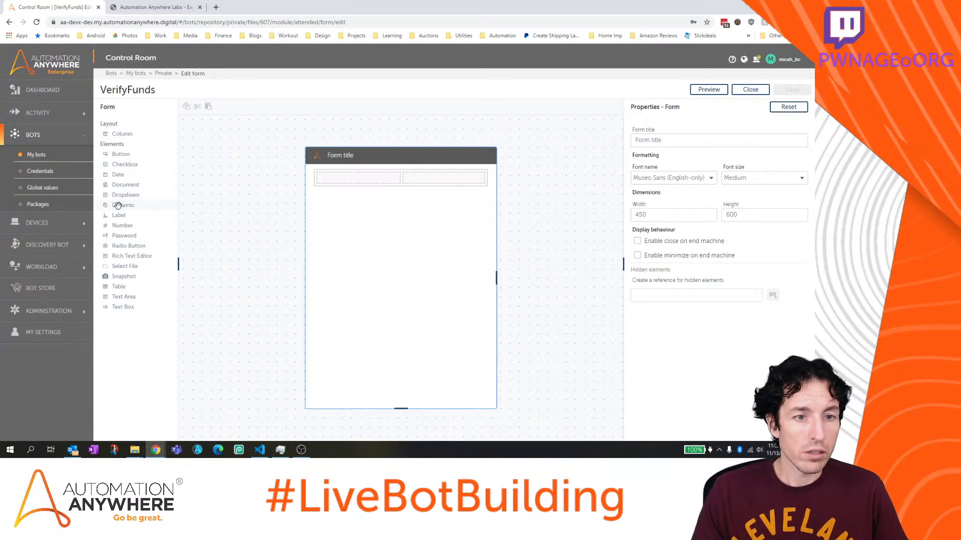
{"action": "left_click_drag", "start_coordinate": [114, 203], "coordinate": [360, 243]}
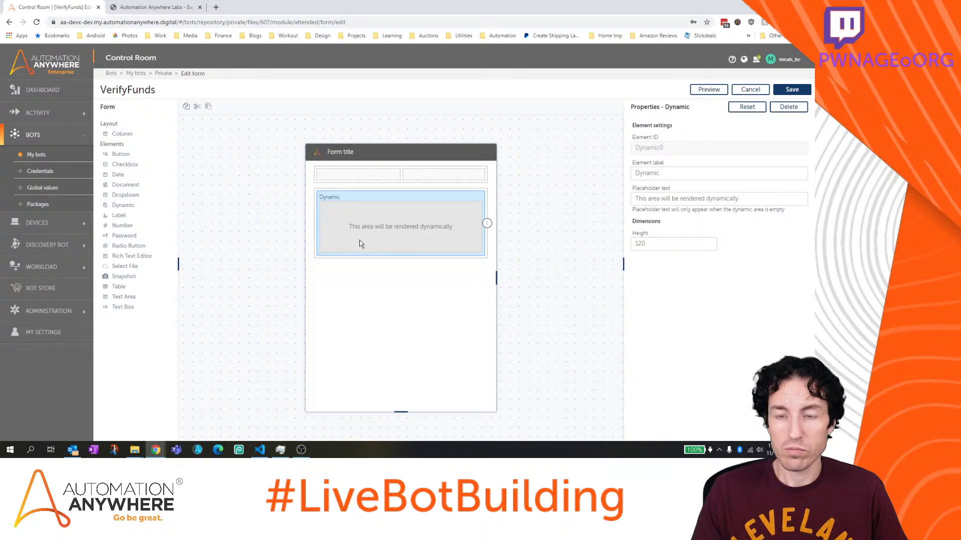
{"action": "left_click", "coordinate": [486, 224]}
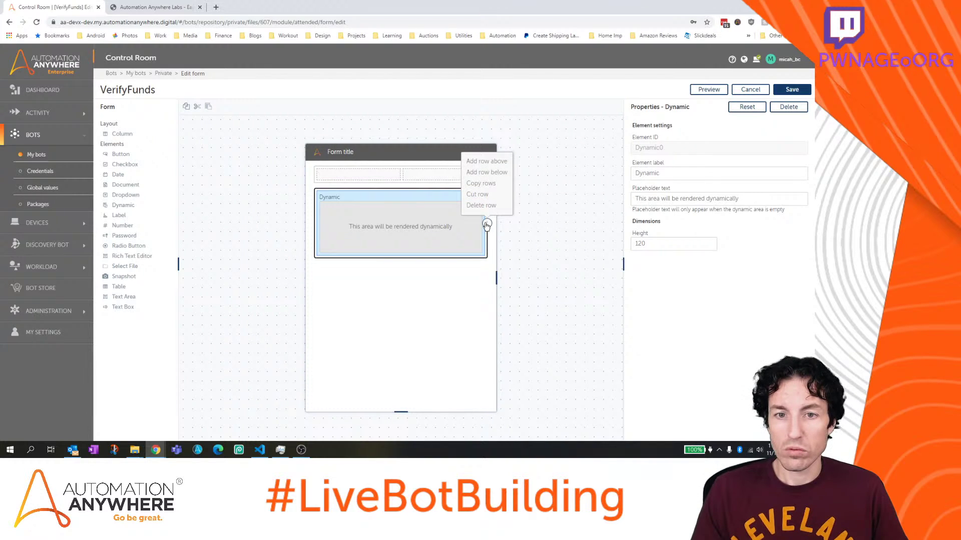
{"action": "left_click", "coordinate": [483, 205]}
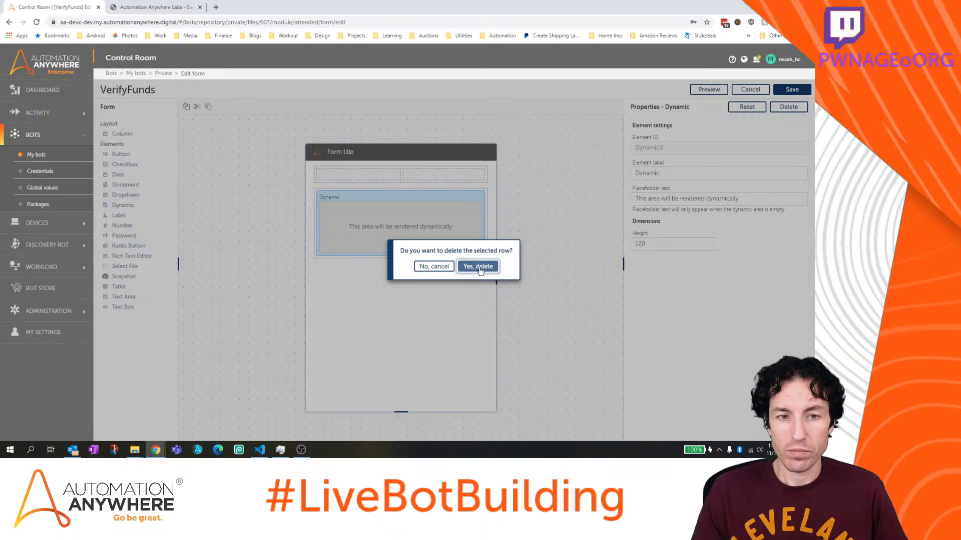
{"action": "left_click", "coordinate": [478, 266]}
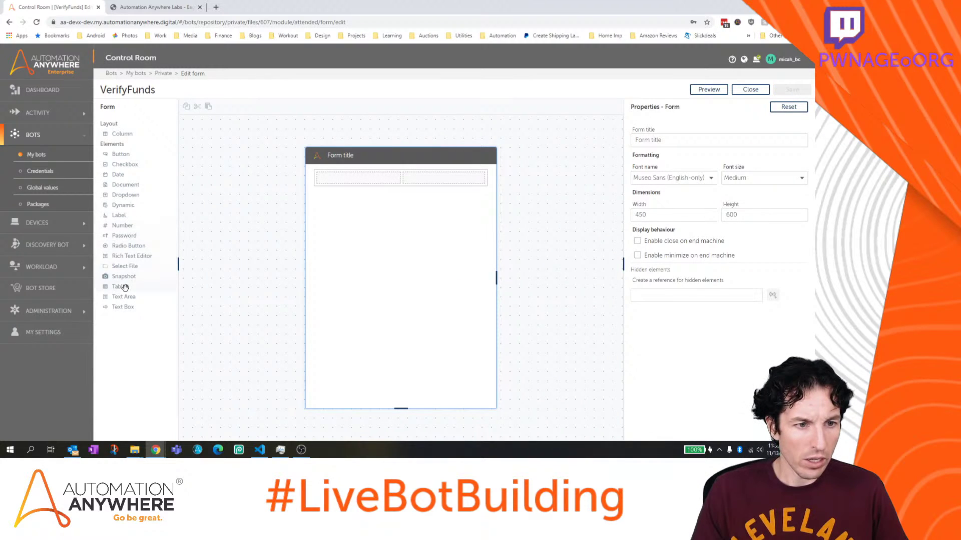
{"action": "left_click_drag", "start_coordinate": [124, 288], "coordinate": [353, 268]}
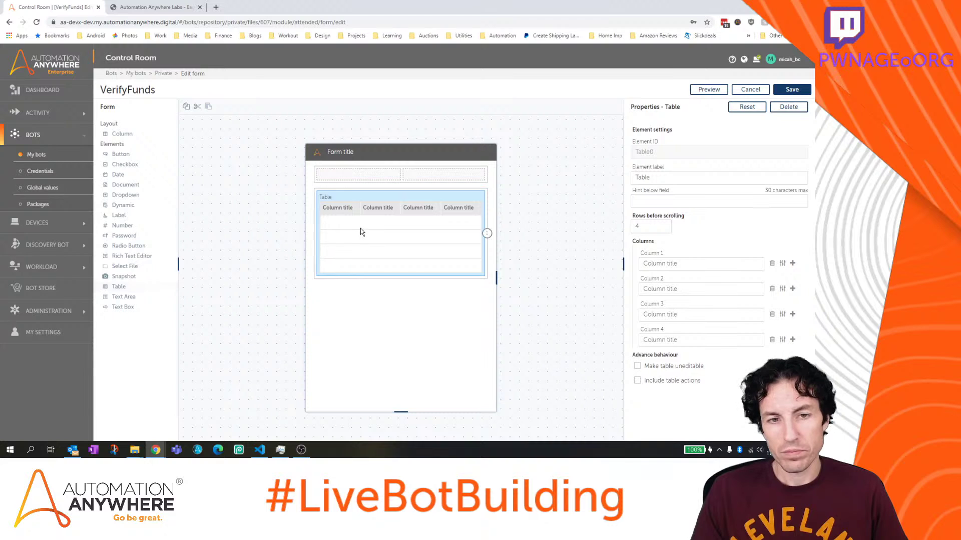
{"action": "left_click", "coordinate": [754, 266]}
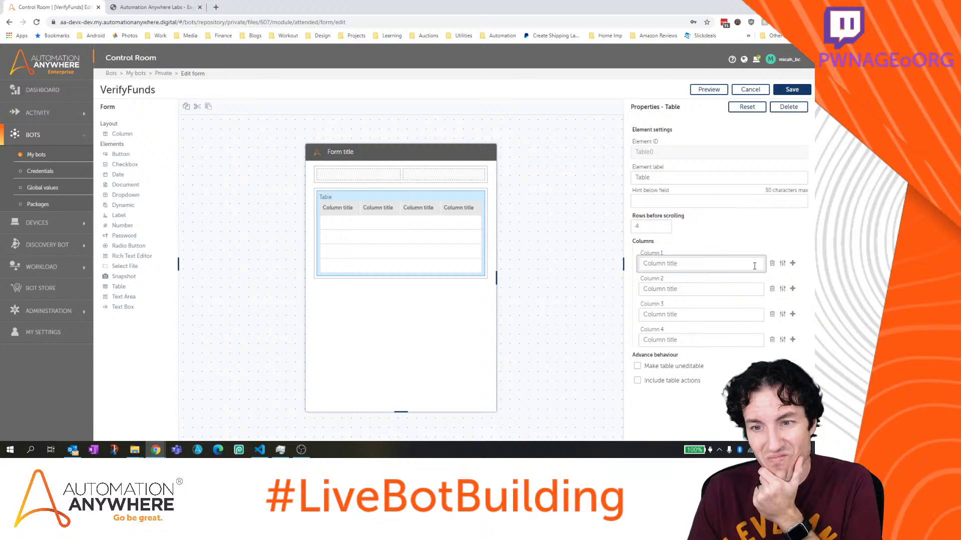
{"action": "left_click", "coordinate": [782, 264]}
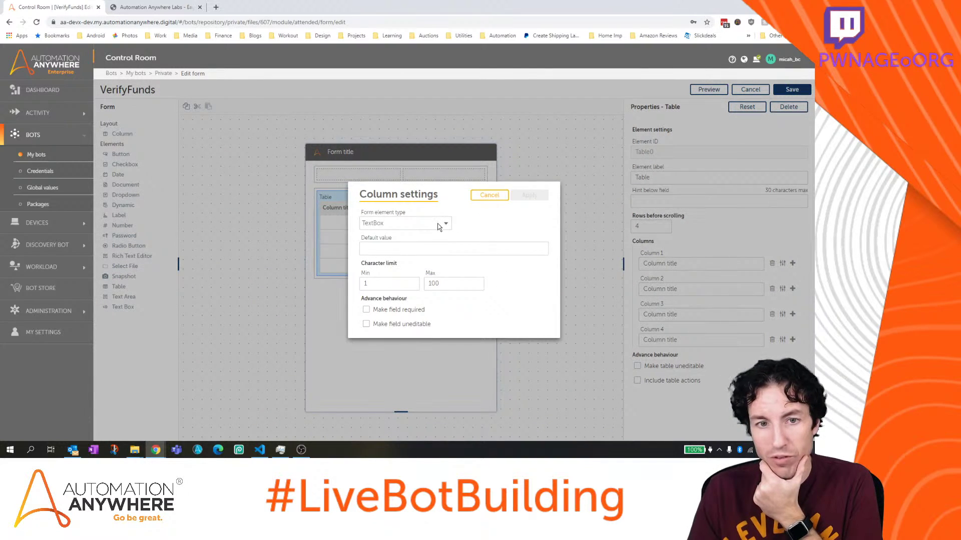
{"action": "left_click", "coordinate": [438, 225]}
{"action": "left_click", "coordinate": [442, 223]}
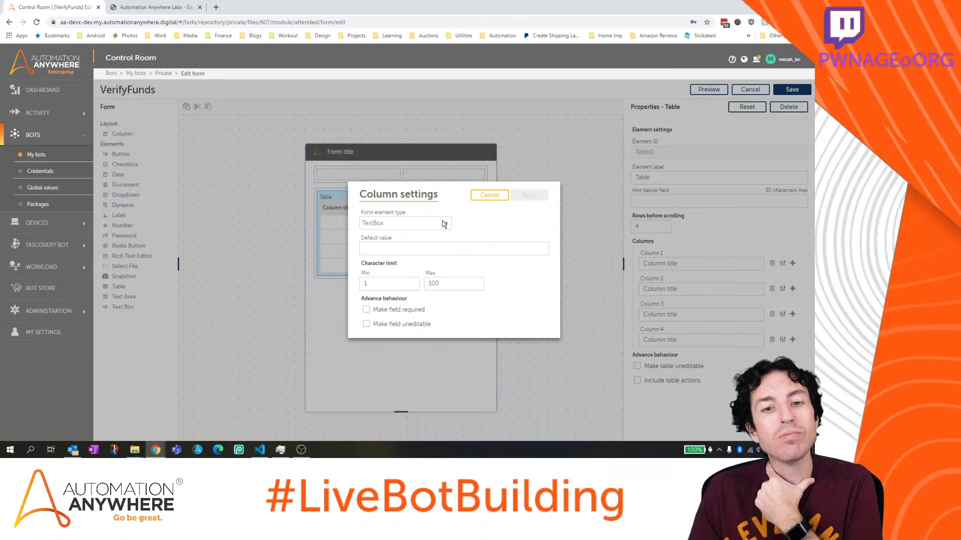
{"action": "left_click", "coordinate": [499, 197]}
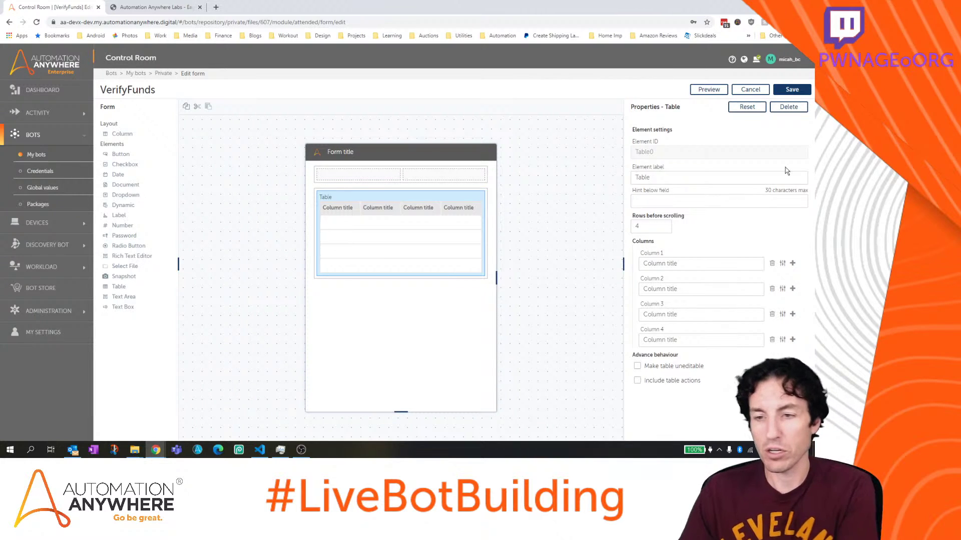
{"action": "left_click", "coordinate": [776, 108]}
{"action": "left_click", "coordinate": [463, 267]}
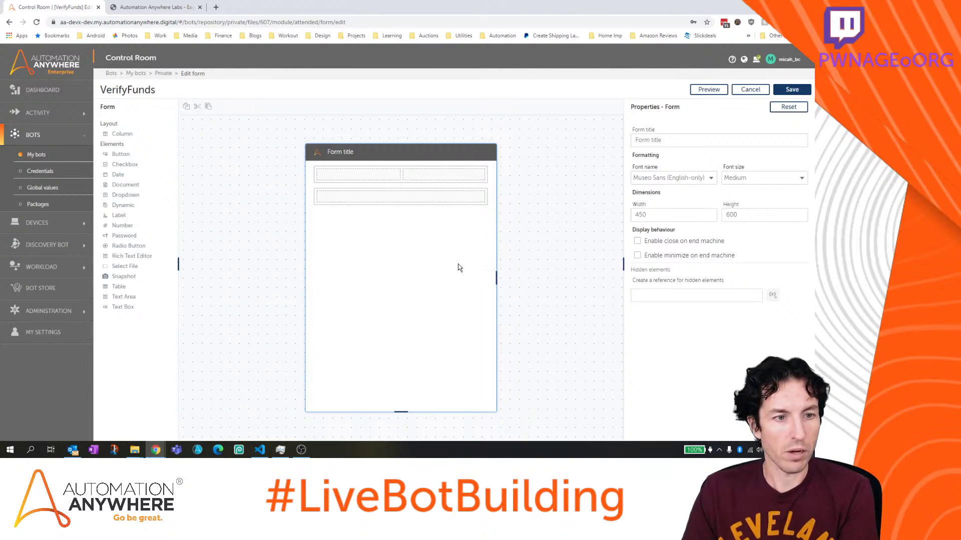
{"action": "left_click_drag", "start_coordinate": [126, 306], "coordinate": [360, 196]}
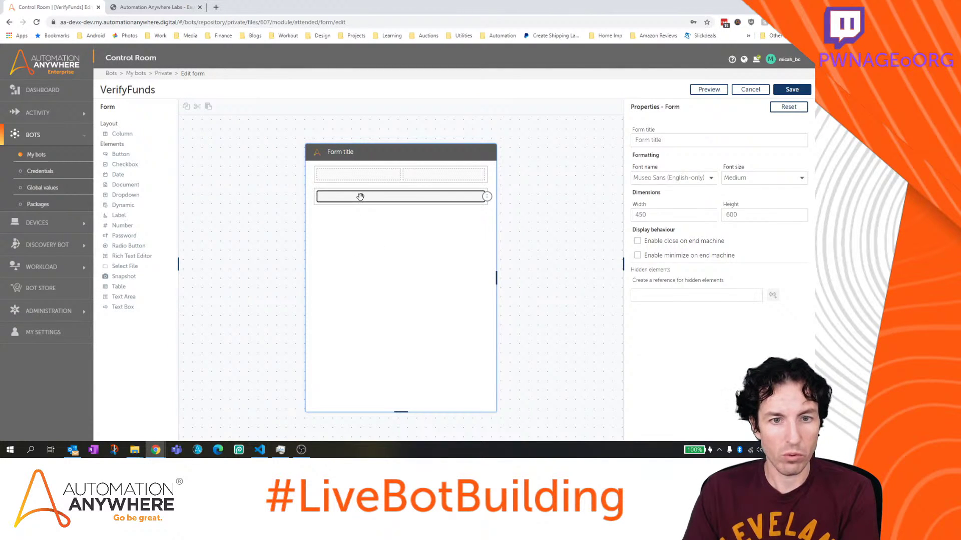
{"action": "left_click", "coordinate": [488, 198]}
{"action": "left_click", "coordinate": [496, 176]}
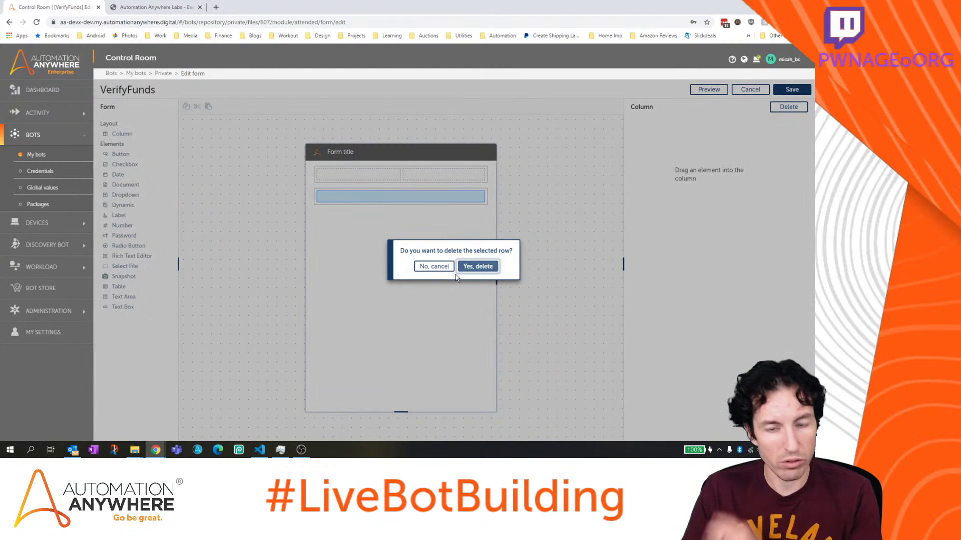
{"action": "left_click", "coordinate": [478, 267]}
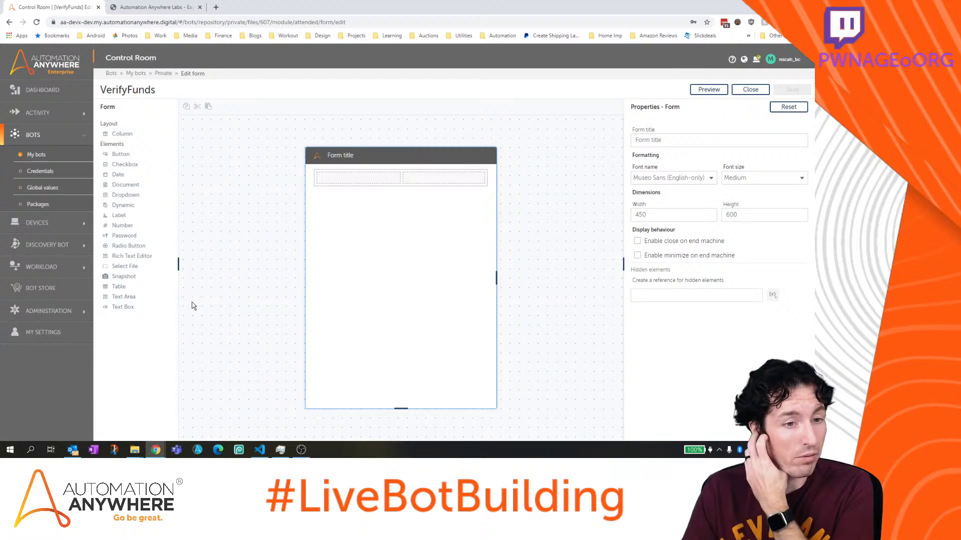
Add two text boxes labelled 'Customer ID' and 'Customer Name', each marked uneditable
{"action": "left_click_drag", "start_coordinate": [125, 307], "coordinate": [392, 236]}
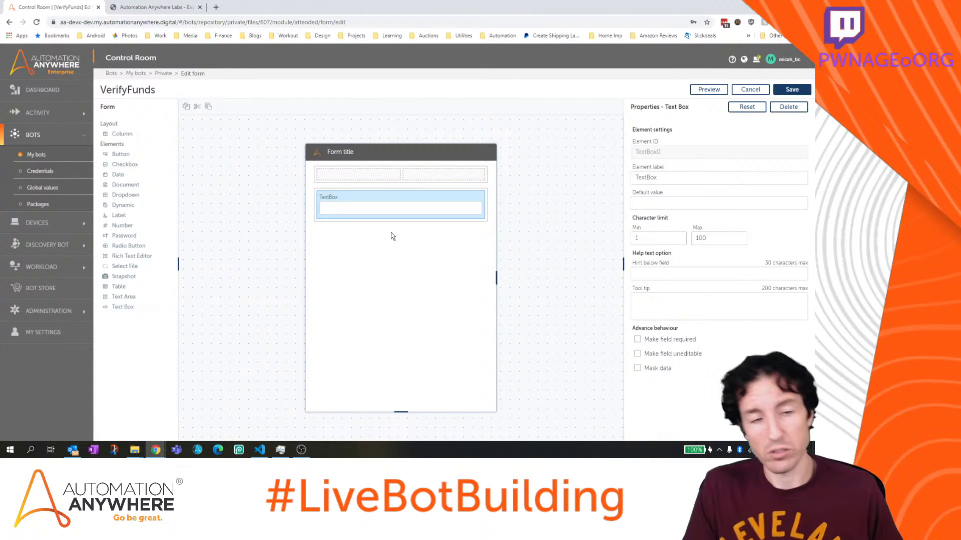
{"action": "left_click_drag", "start_coordinate": [688, 177], "coordinate": [525, 172]}
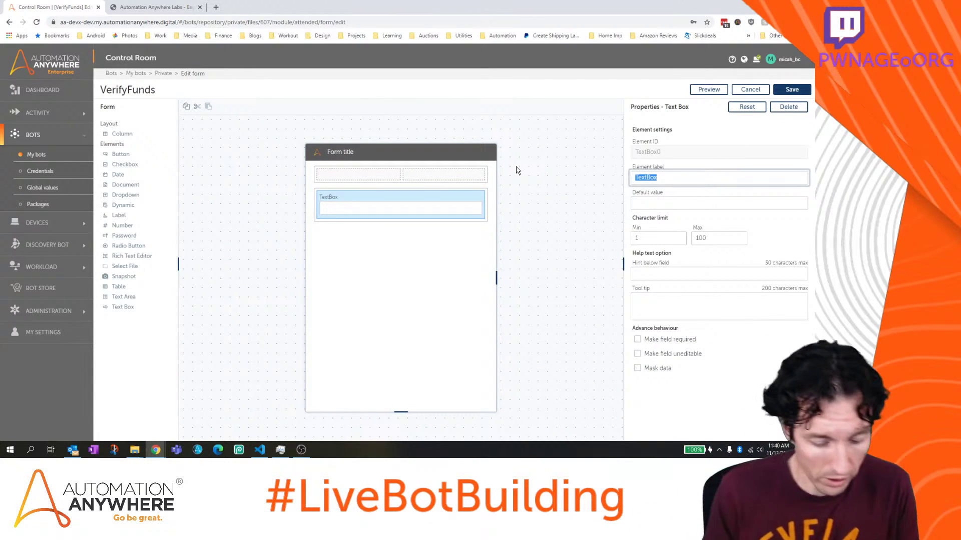
{"action": "type", "text": "Customer ID"}
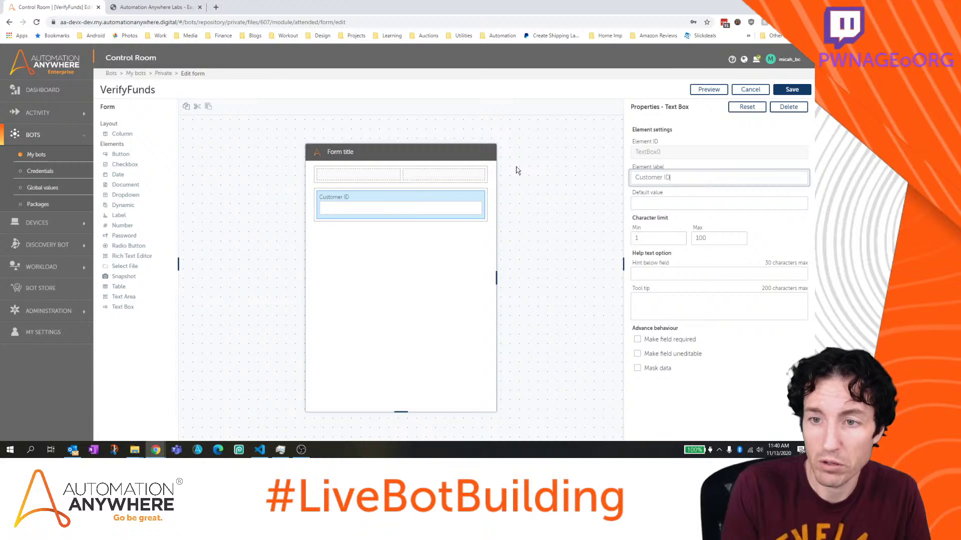
{"action": "left_click", "coordinate": [638, 354]}
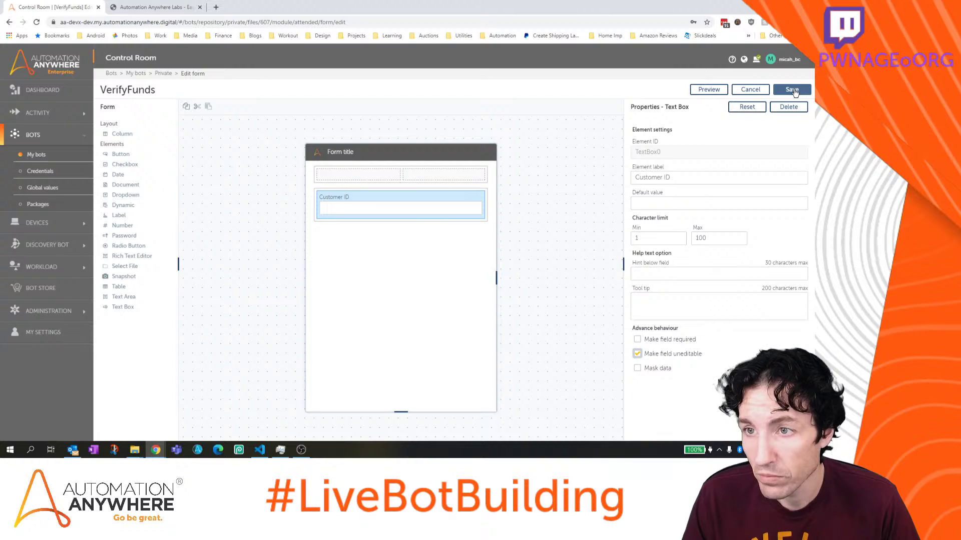
{"action": "left_click", "coordinate": [235, 256]}
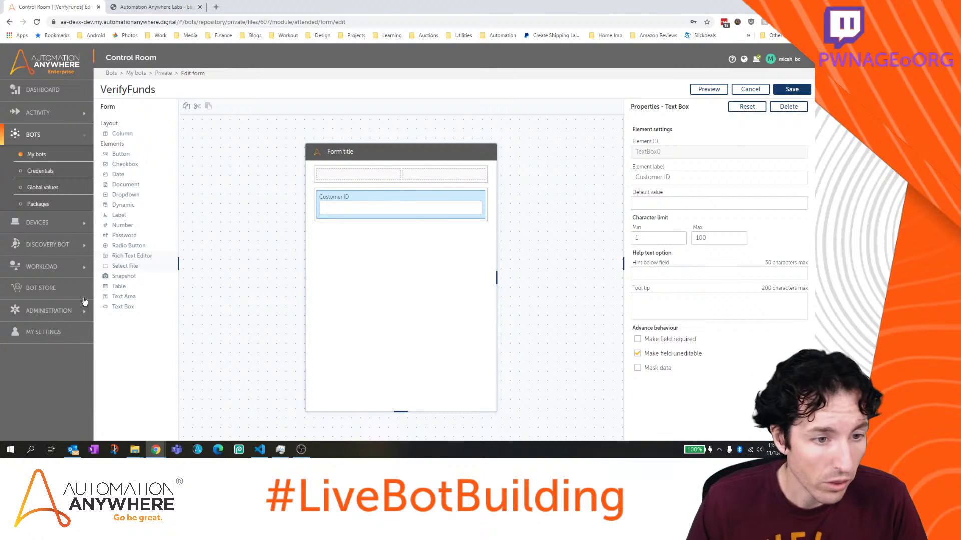
{"action": "left_click_drag", "start_coordinate": [124, 306], "coordinate": [365, 273]}
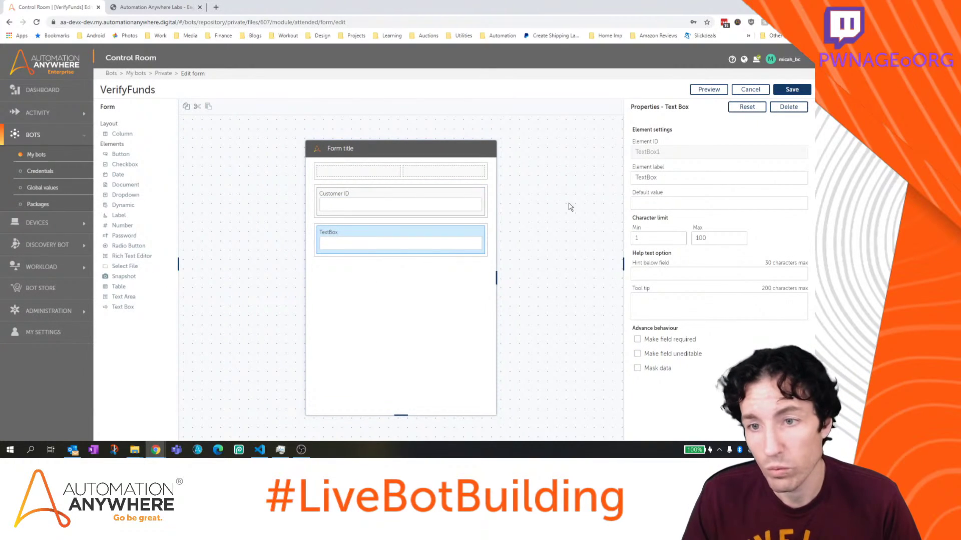
{"action": "left_click", "coordinate": [708, 176]}
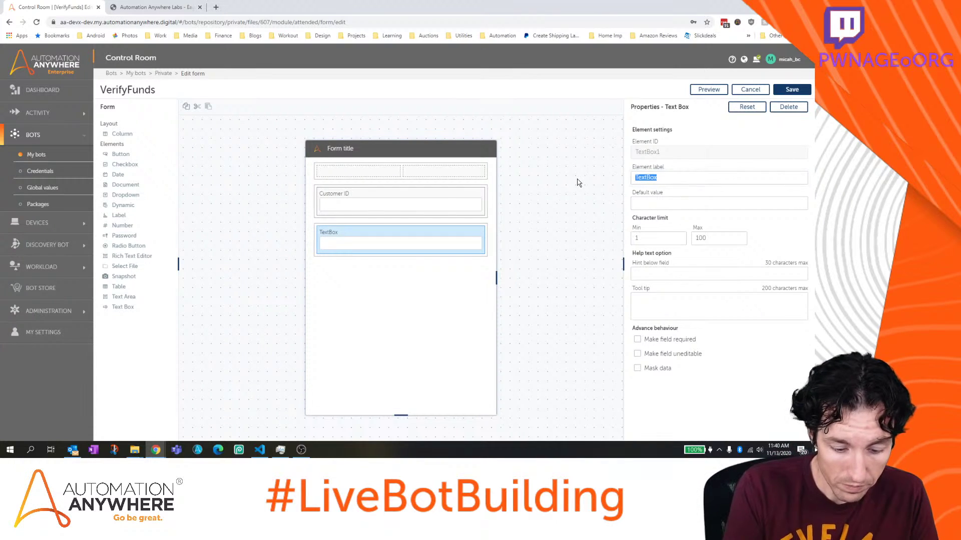
{"action": "type", "text": "Customer Name"}
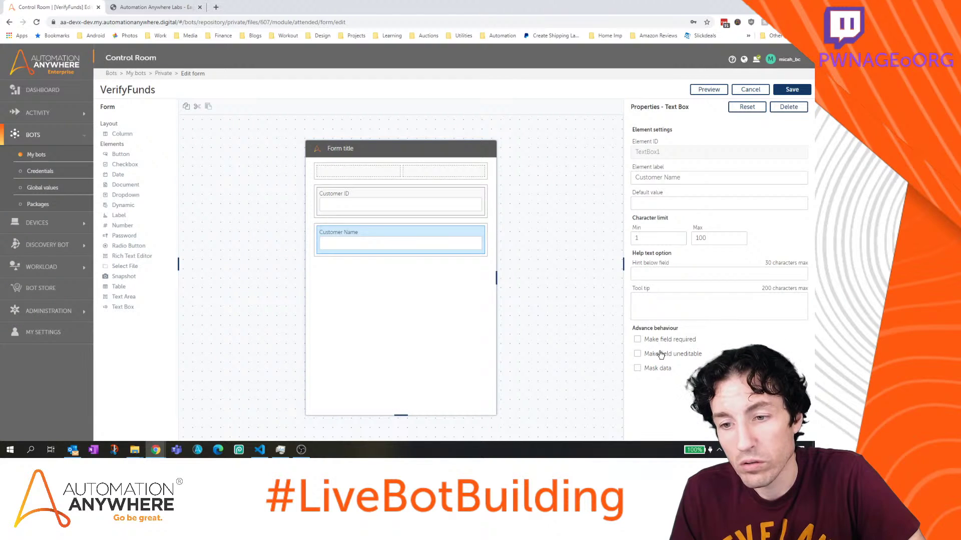
{"action": "left_click", "coordinate": [661, 355]}
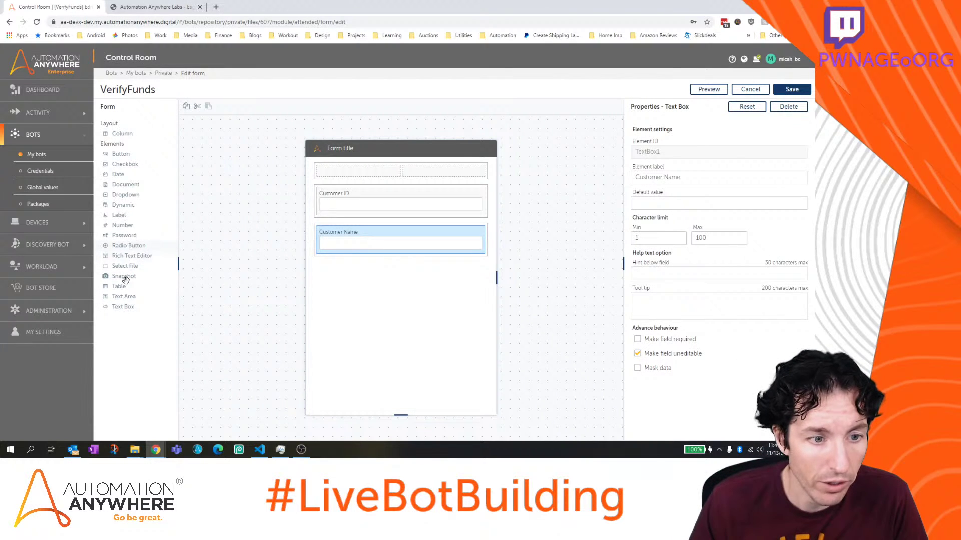
Add an editable 'Account IDs' text box below Customer Name
{"action": "left_click_drag", "start_coordinate": [123, 307], "coordinate": [377, 289]}
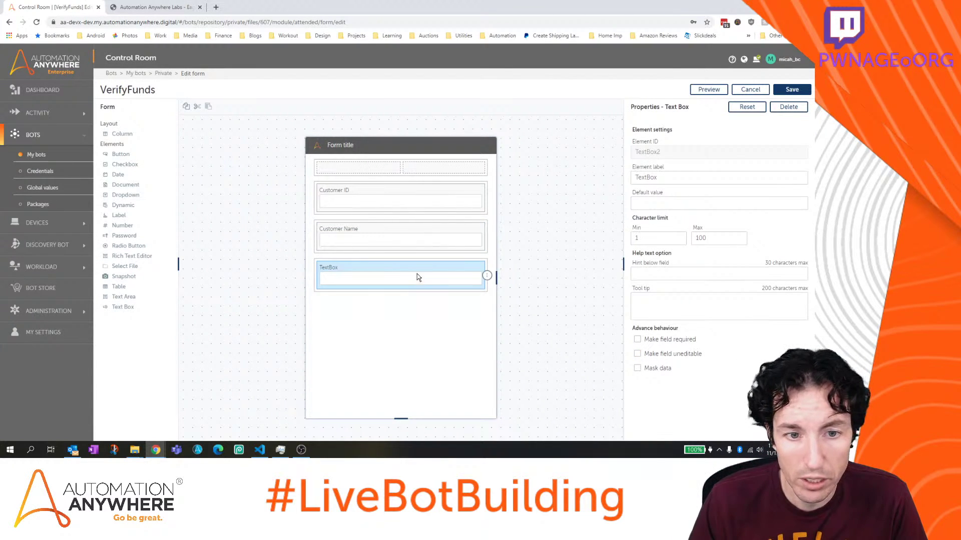
{"action": "left_click_drag", "start_coordinate": [666, 177], "coordinate": [606, 179]}
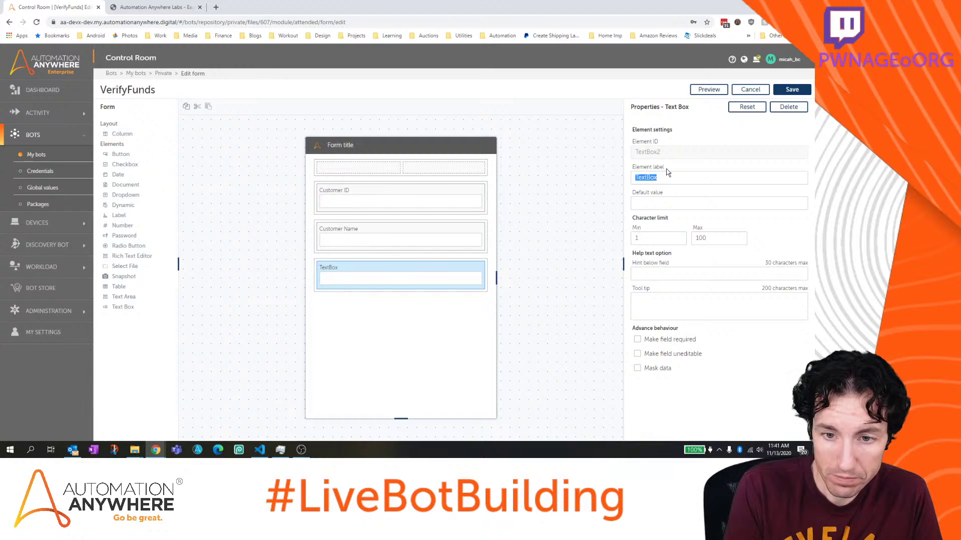
{"action": "type", "text": "Account IDs"}
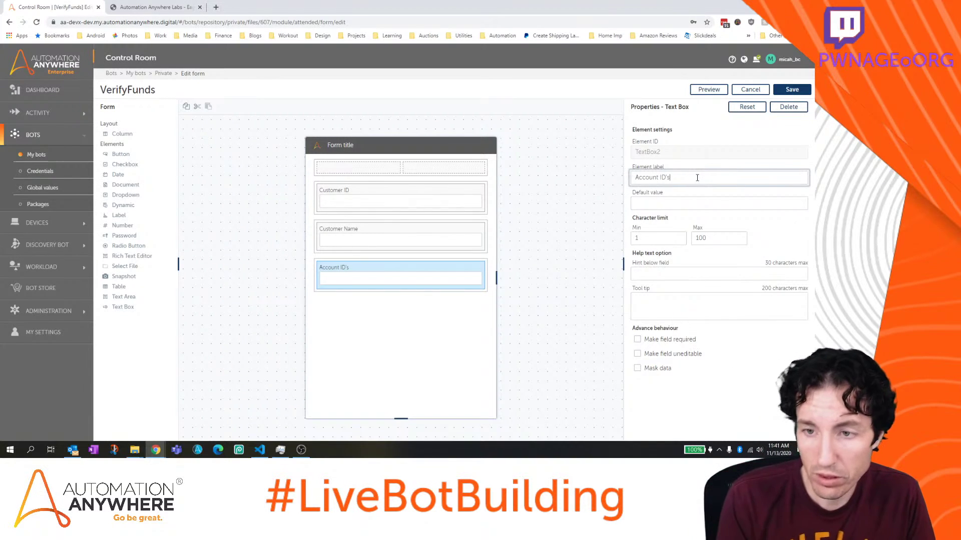
{"action": "left_click", "coordinate": [662, 202]}
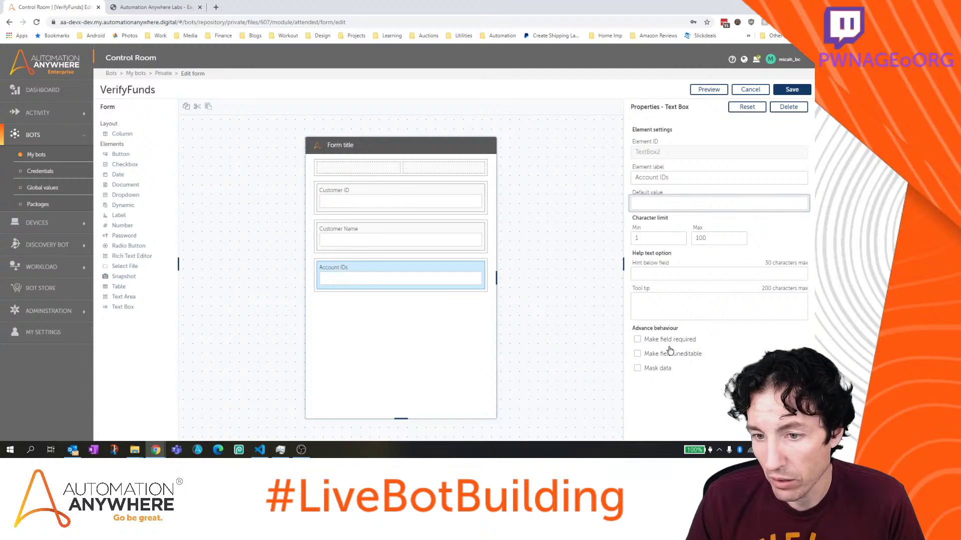
{"action": "left_click", "coordinate": [655, 355]}
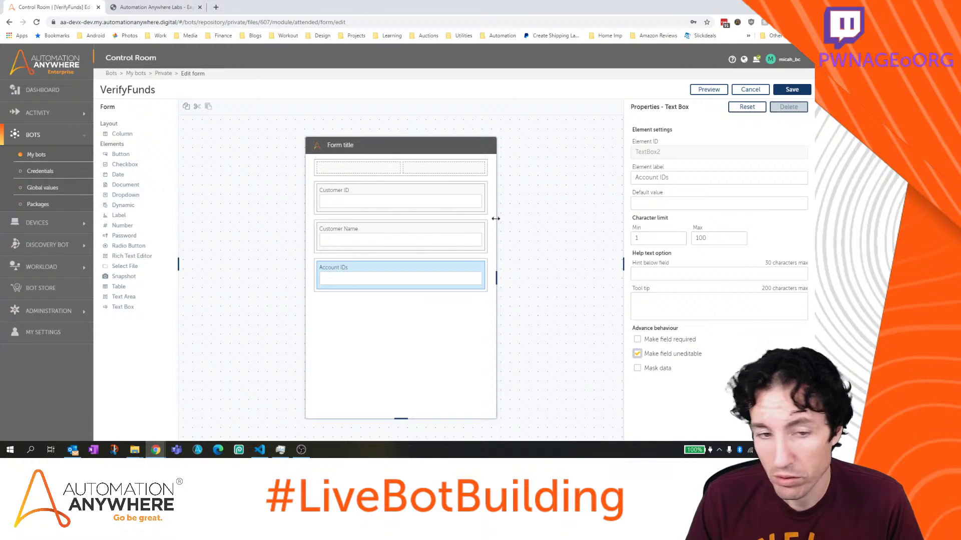
{"action": "left_click", "coordinate": [637, 354]}
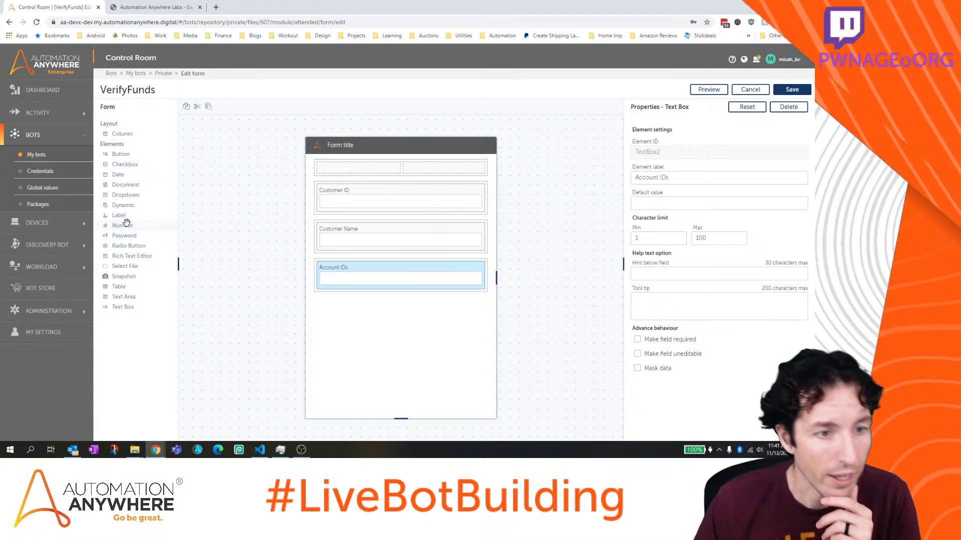
Add an 'Account Types' text box below Account IDs and save the form
{"action": "left_click_drag", "start_coordinate": [123, 306], "coordinate": [375, 321]}
{"action": "double_click", "coordinate": [667, 180]}
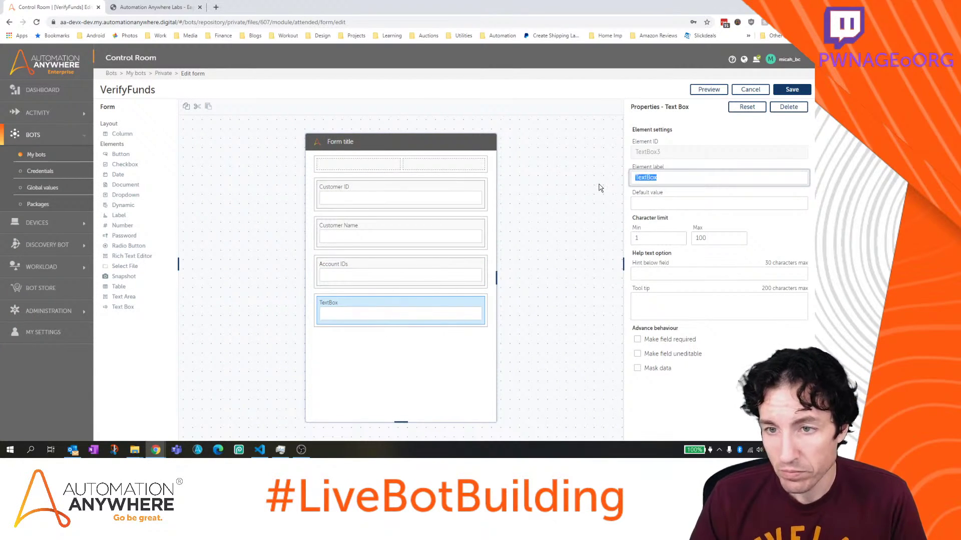
{"action": "type", "text": "Account"}
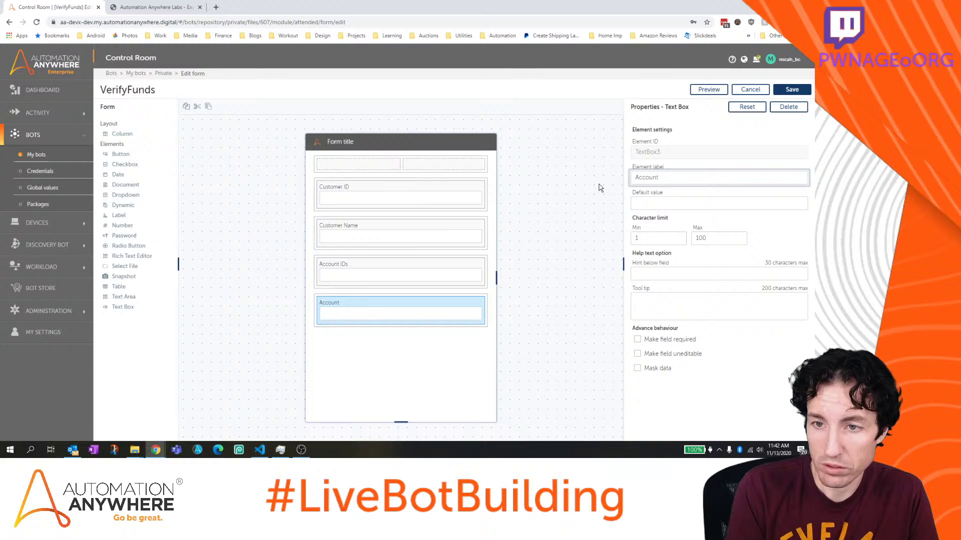
{"action": "type", "text": "Types"}
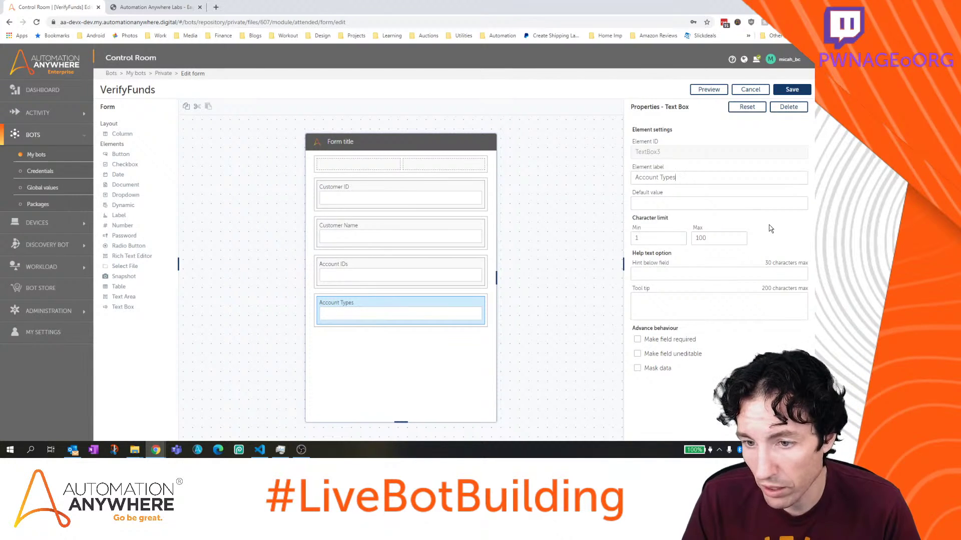
{"action": "left_click", "coordinate": [792, 89]}
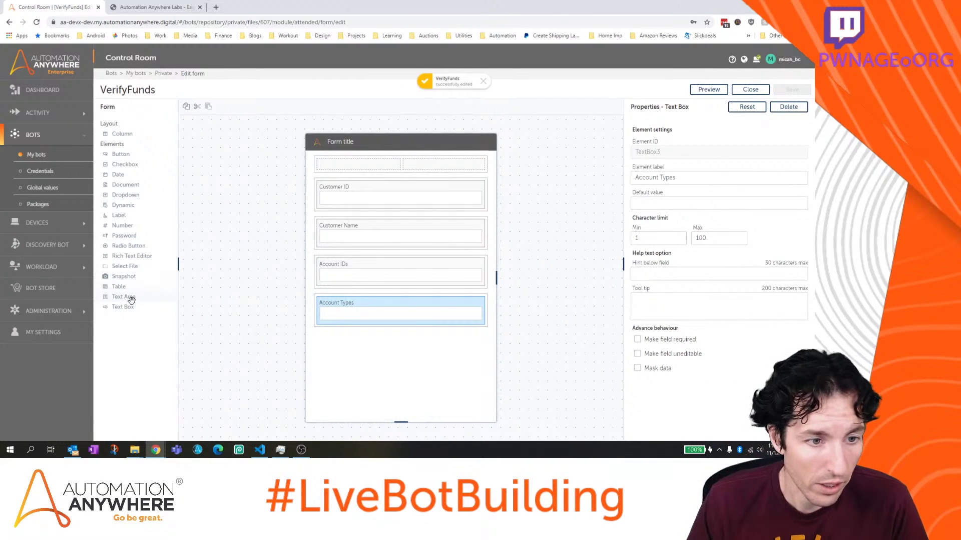
{"action": "left_click_drag", "start_coordinate": [149, 303], "coordinate": [433, 361]}
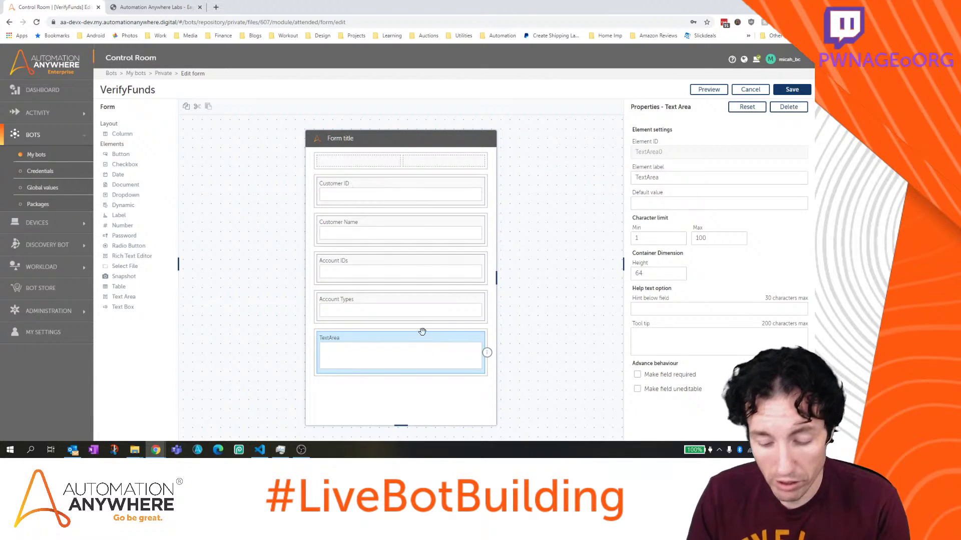
{"action": "left_click", "coordinate": [486, 355]}
{"action": "left_click", "coordinate": [486, 340]}
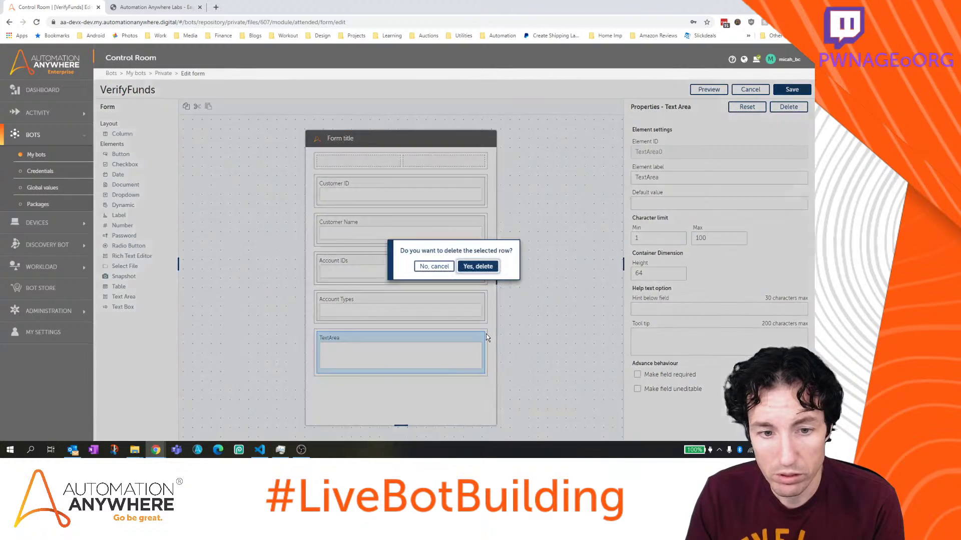
{"action": "left_click", "coordinate": [480, 266]}
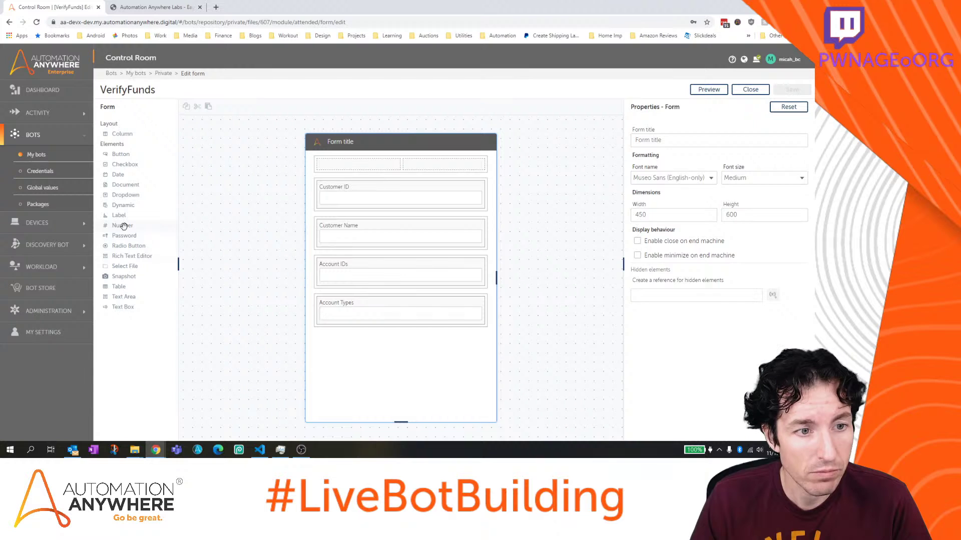
Add a number field below Account Types allowing no negatives, with 2 decimal places and a $ prefix
{"action": "left_click_drag", "start_coordinate": [123, 226], "coordinate": [374, 349]}
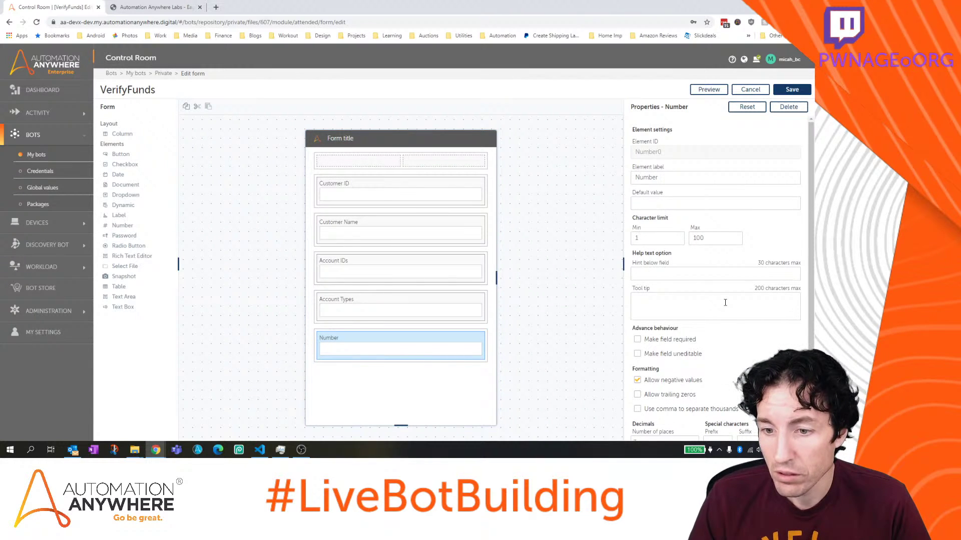
{"action": "scroll", "coordinate": [725, 302], "scroll_direction": "down", "scroll_amount": 1}
{"action": "left_click", "coordinate": [637, 361]}
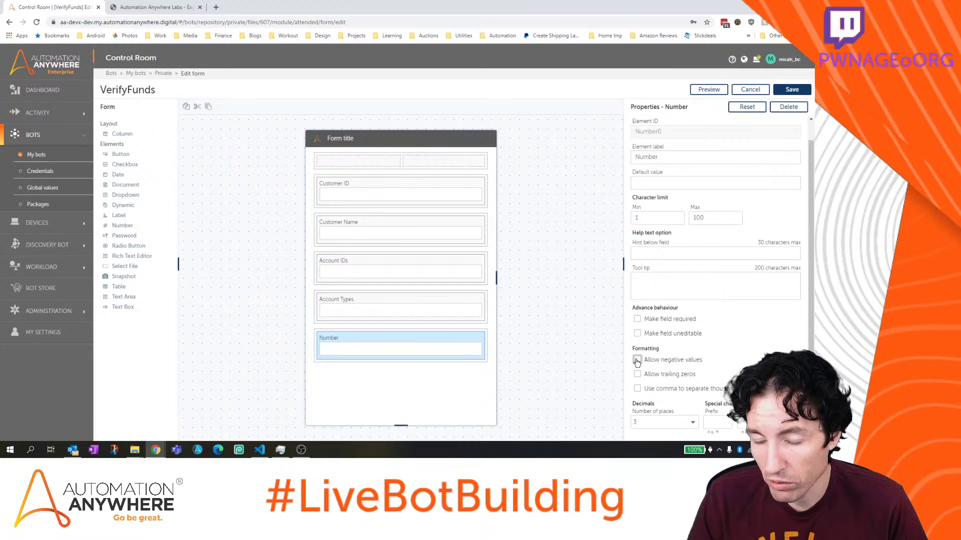
{"action": "left_click", "coordinate": [693, 424]}
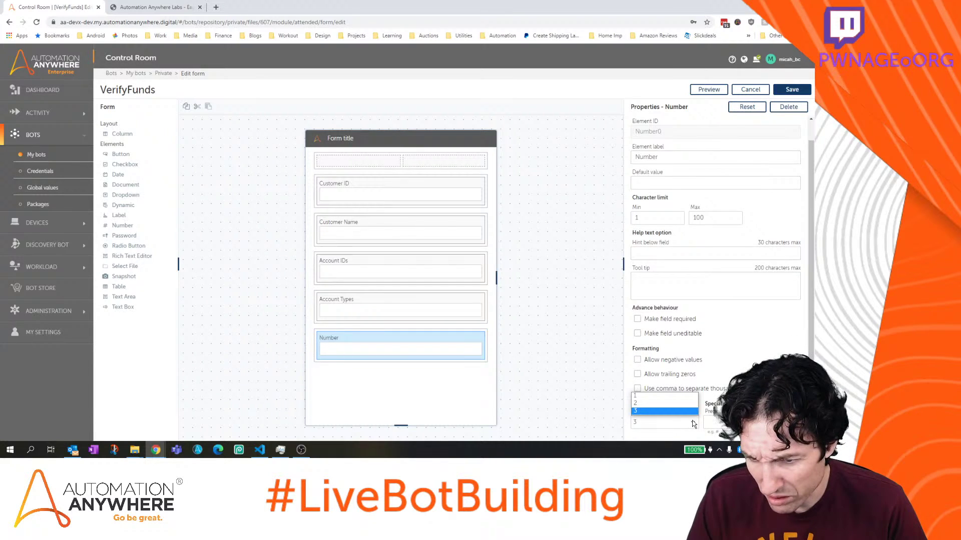
{"action": "left_click", "coordinate": [693, 423]}
{"action": "left_click", "coordinate": [693, 424]}
{"action": "left_click", "coordinate": [690, 403]}
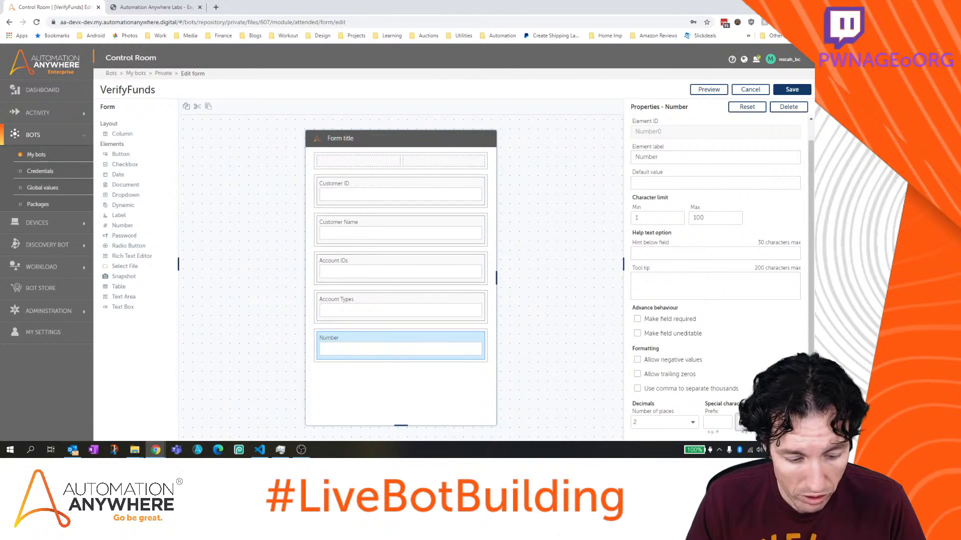
{"action": "type", "text": "$"}
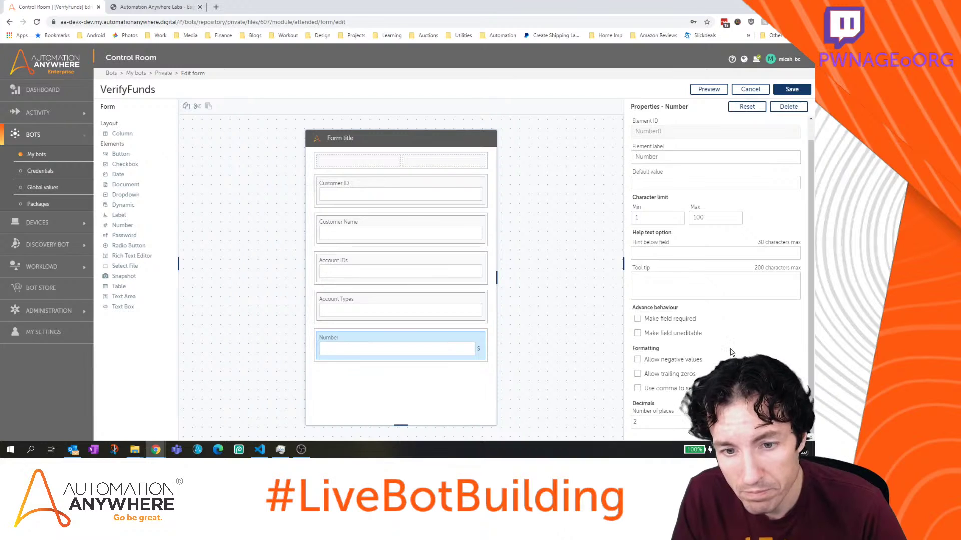
{"action": "left_click", "coordinate": [719, 424]}
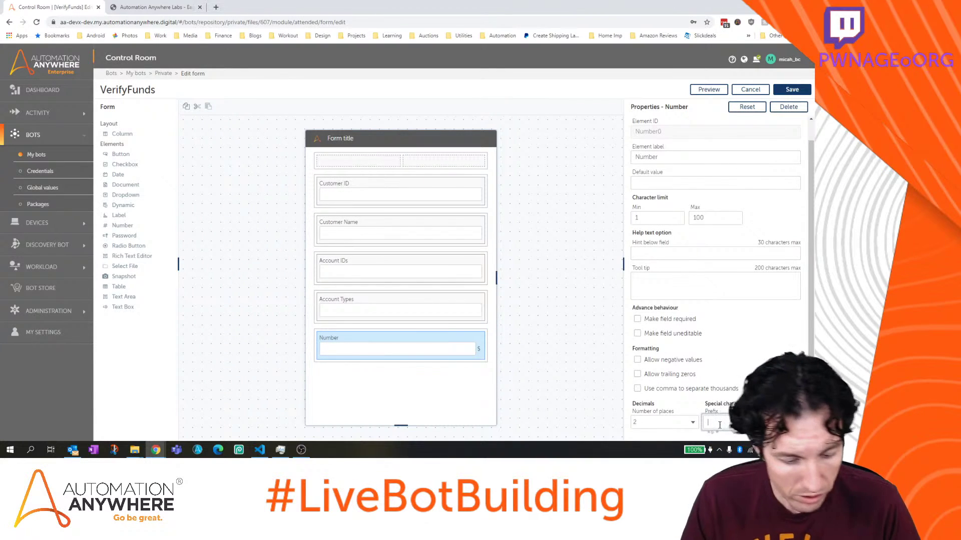
{"action": "type", "text": "$"}
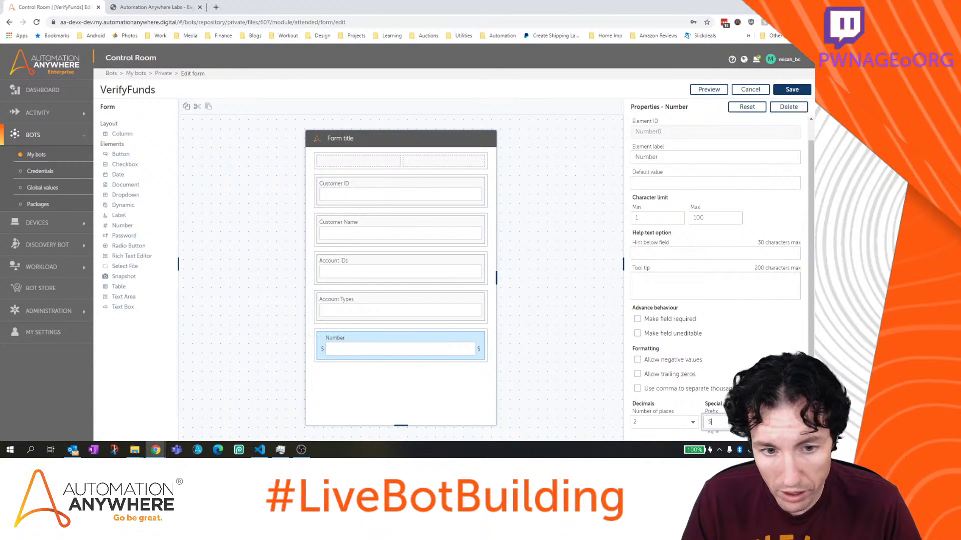
{"action": "left_click", "coordinate": [775, 423]}
{"action": "key", "text": "BackSpace"}
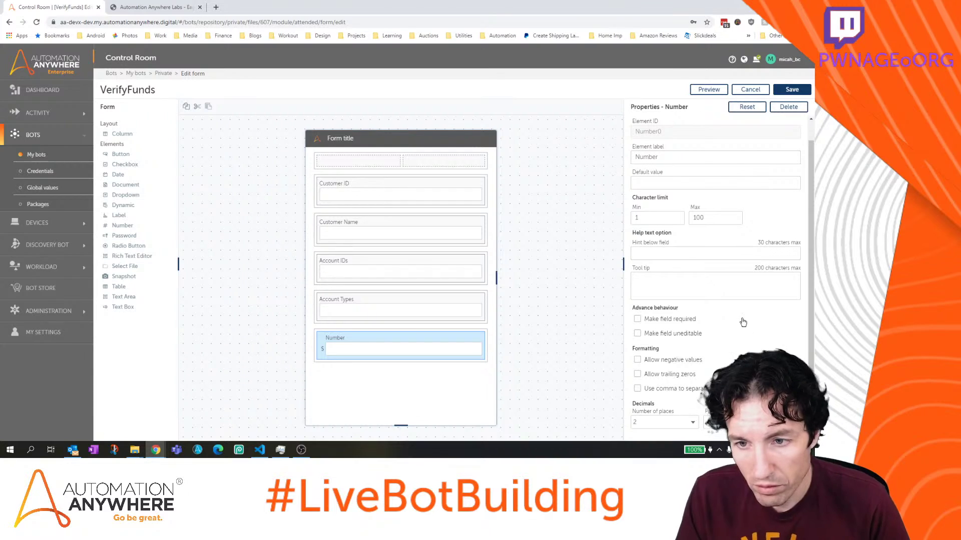
{"action": "scroll", "coordinate": [716, 251], "scroll_direction": "up", "scroll_amount": 1}
Label the number field 'Total Value of Accounts', leaving trailing zeros off
{"action": "left_click", "coordinate": [690, 176]}
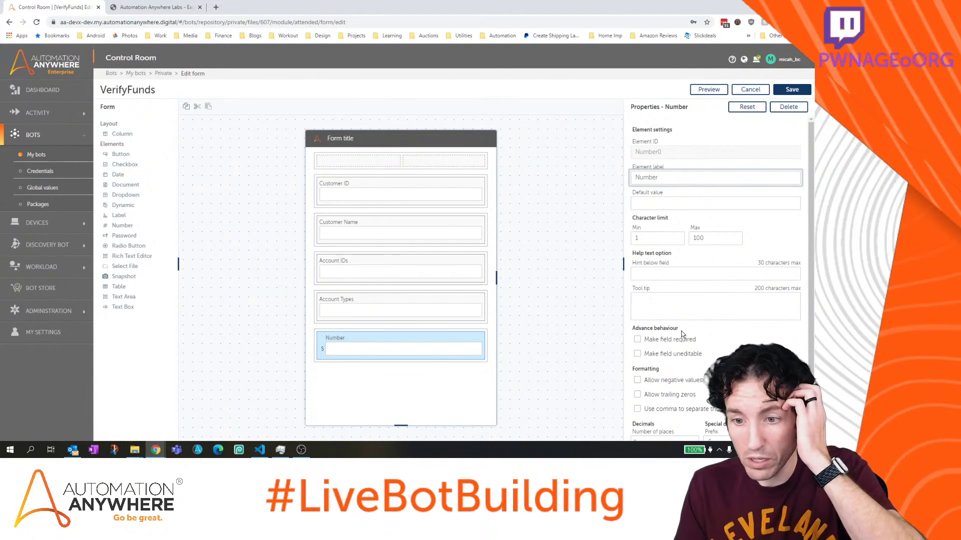
{"action": "left_click", "coordinate": [673, 395]}
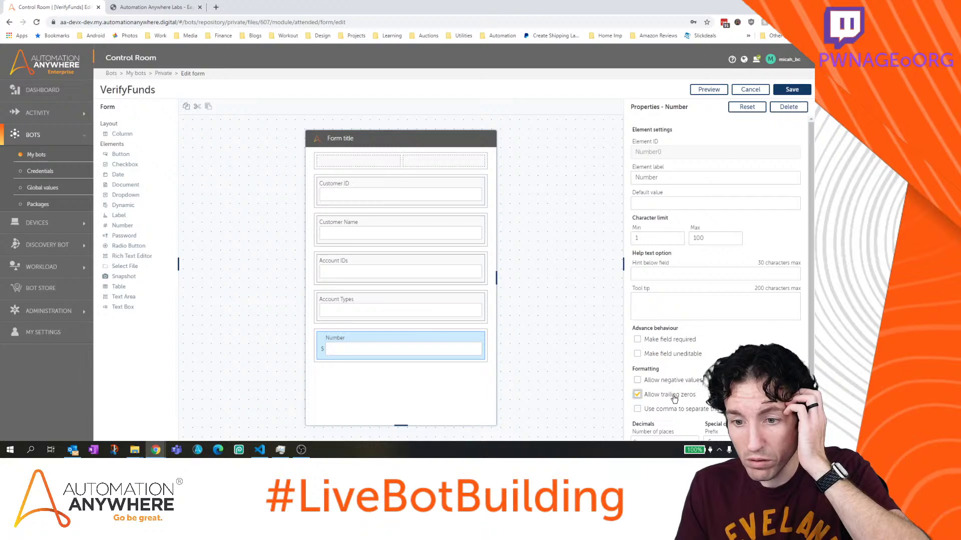
{"action": "left_click", "coordinate": [673, 395]}
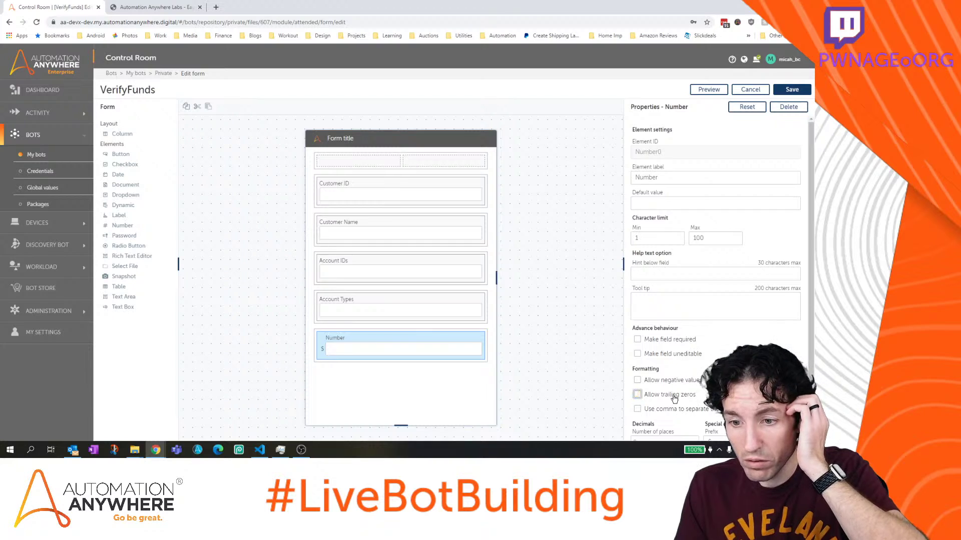
{"action": "left_click", "coordinate": [669, 204]}
{"action": "key", "text": "shift+Tab"}
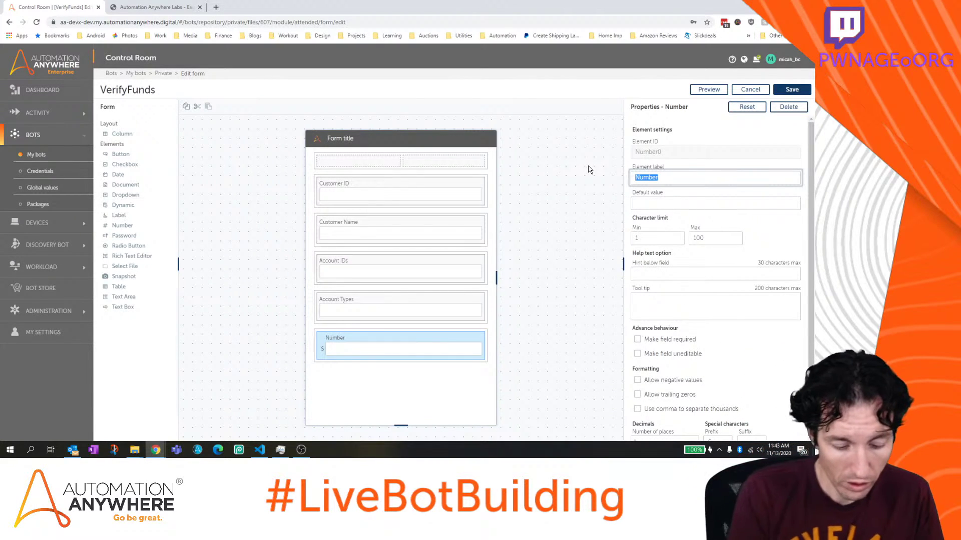
{"action": "type", "text": "Total Accounts Value"}
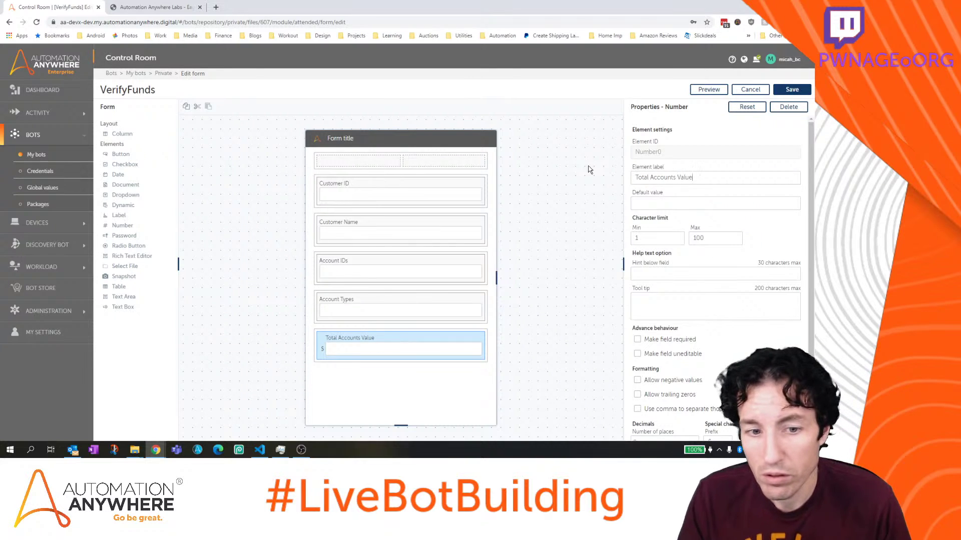
{"action": "double_click", "coordinate": [664, 177]}
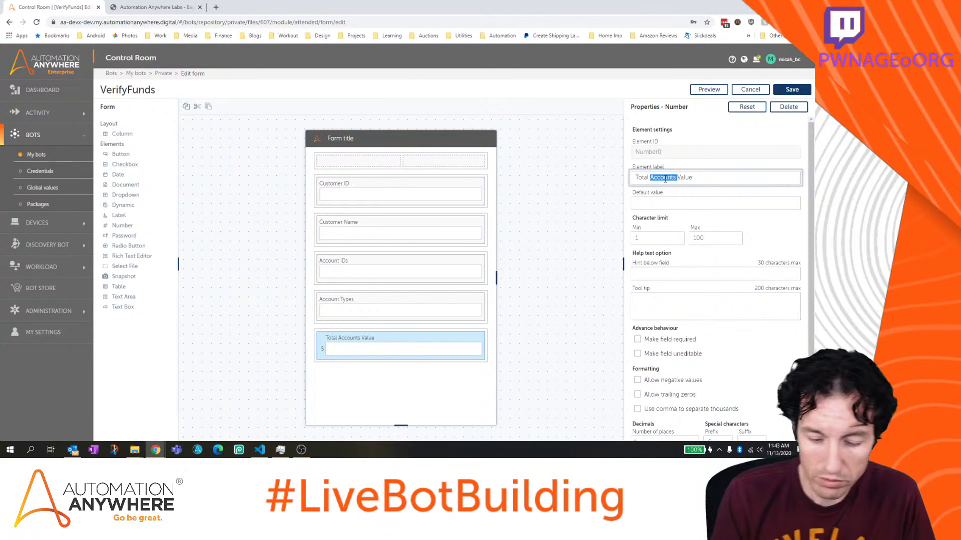
{"action": "key", "text": "BackSpace"}
{"action": "type", "text": "of Accounts"}
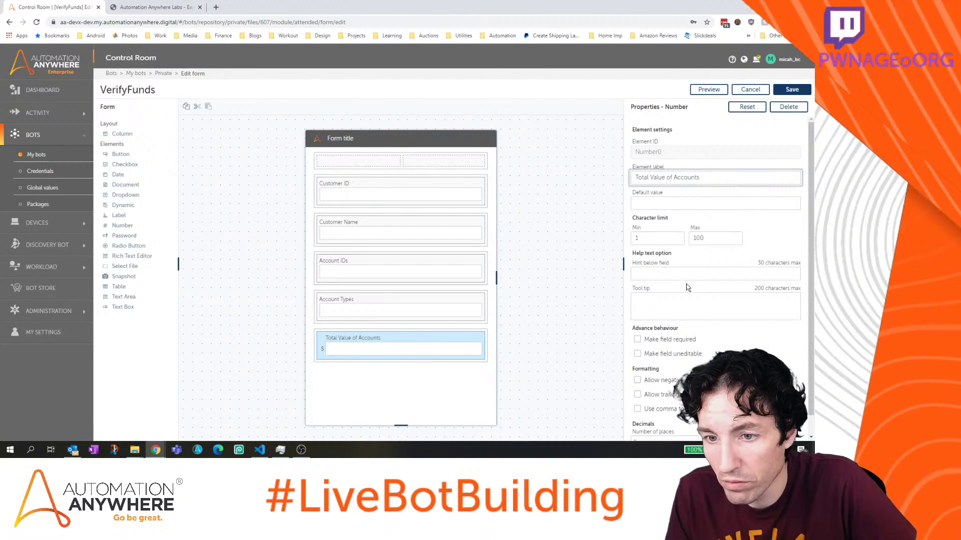
Make the Total Value of Accounts field required and save the form
{"action": "scroll", "coordinate": [691, 279], "scroll_direction": "down", "scroll_amount": 1}
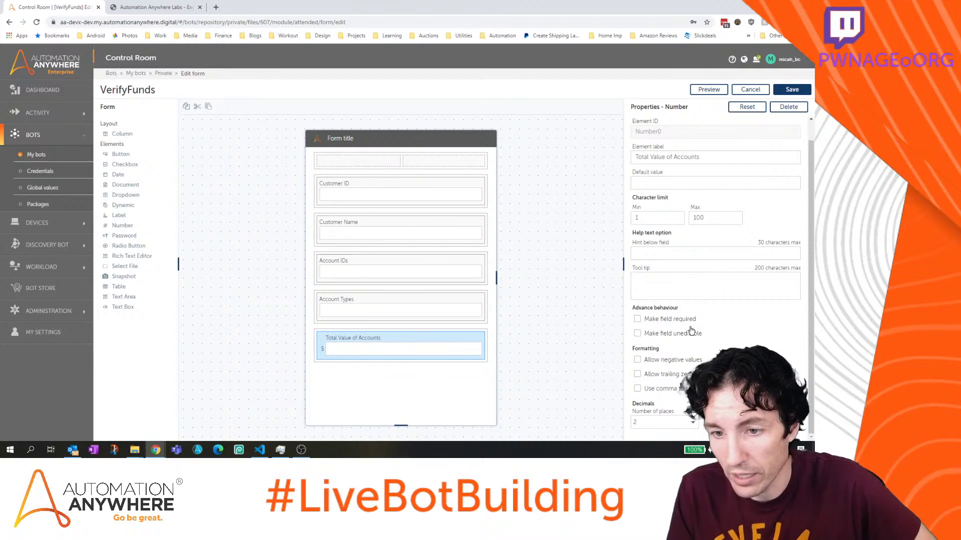
{"action": "left_click", "coordinate": [777, 155]}
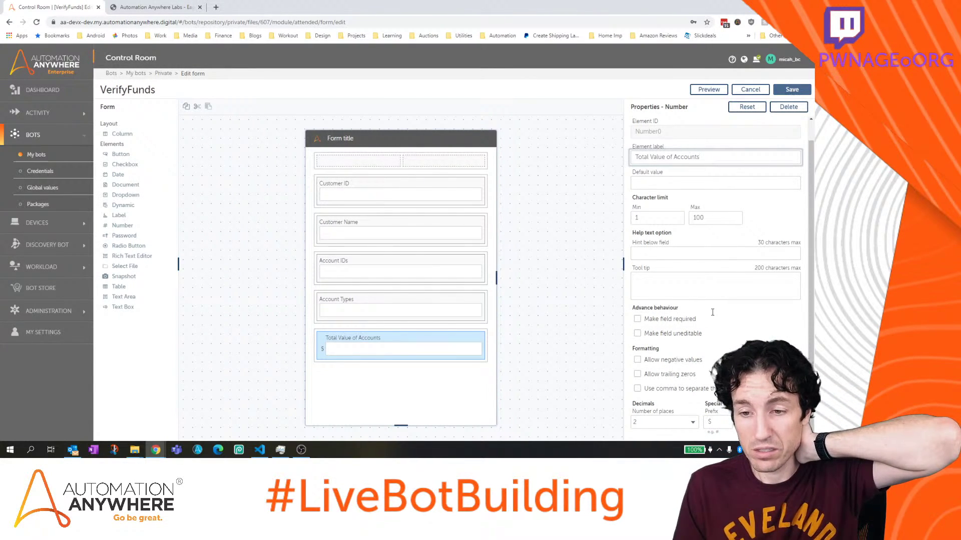
{"action": "left_click", "coordinate": [678, 323]}
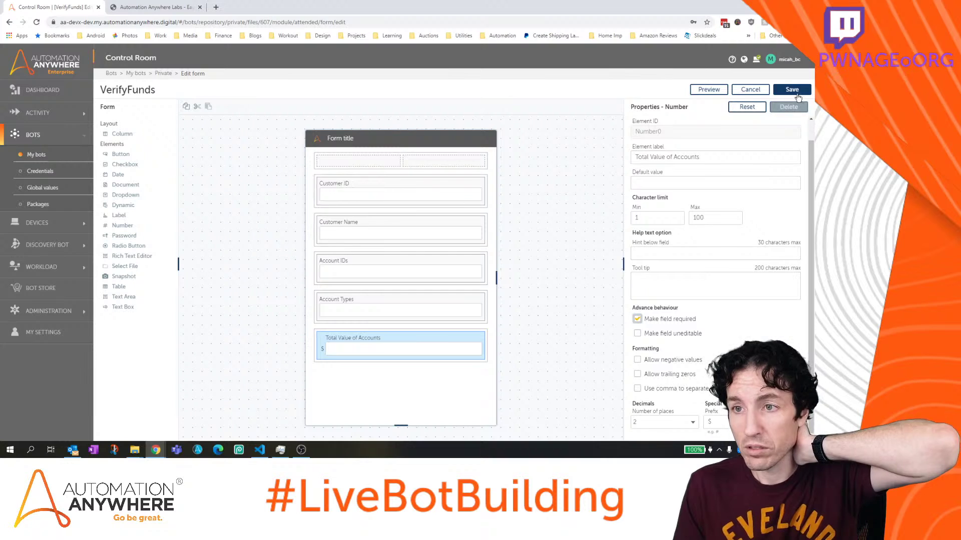
{"action": "left_click", "coordinate": [796, 95]}
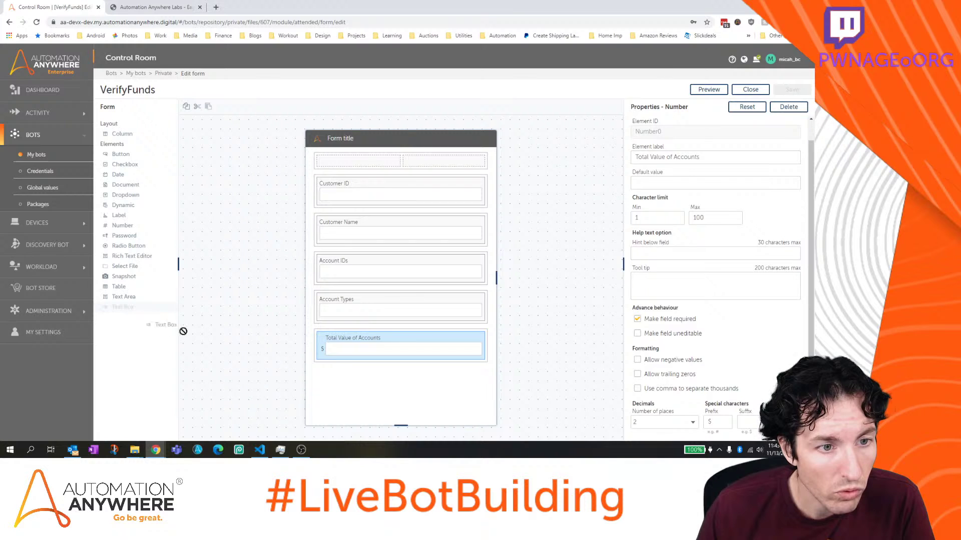
Add a 'Generated Letter' text field below Total Value of Accounts and save VerifyFunds
{"action": "left_click_drag", "start_coordinate": [183, 331], "coordinate": [383, 380]}
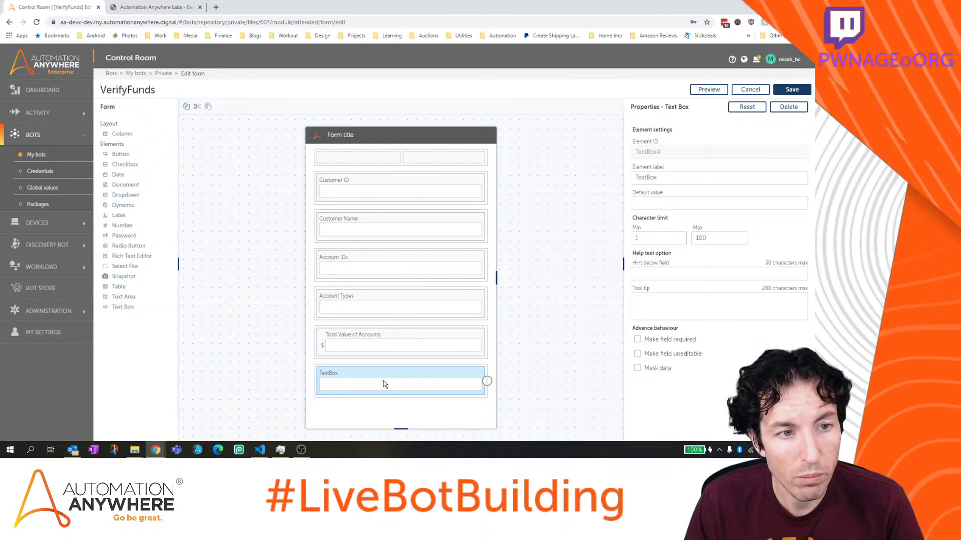
{"action": "left_click", "coordinate": [634, 180]}
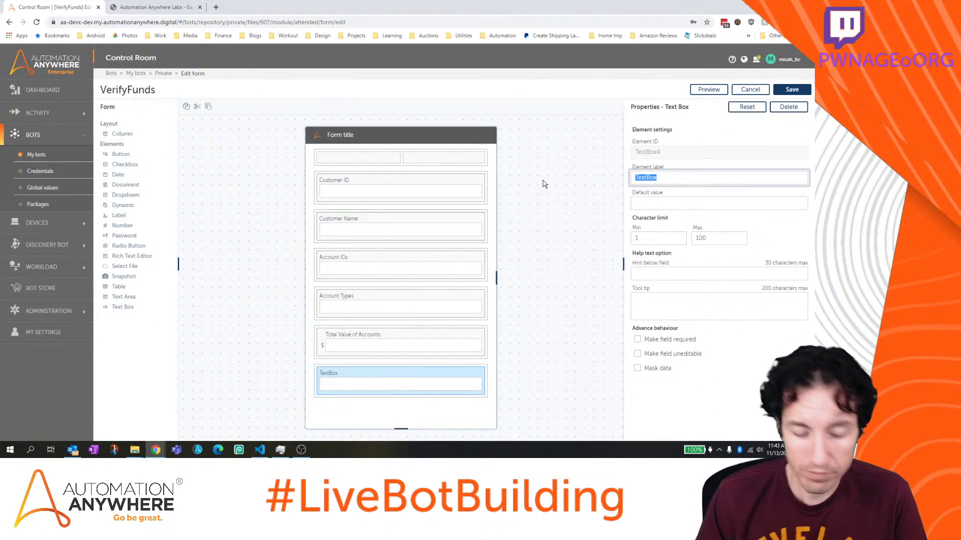
{"action": "type", "text": "Gener"}
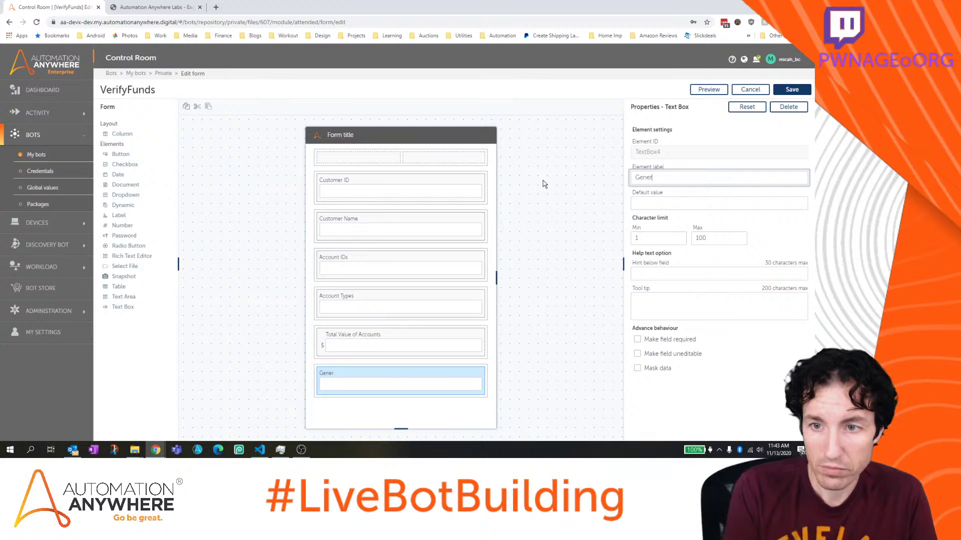
{"action": "type", "text": "ated Letter"}
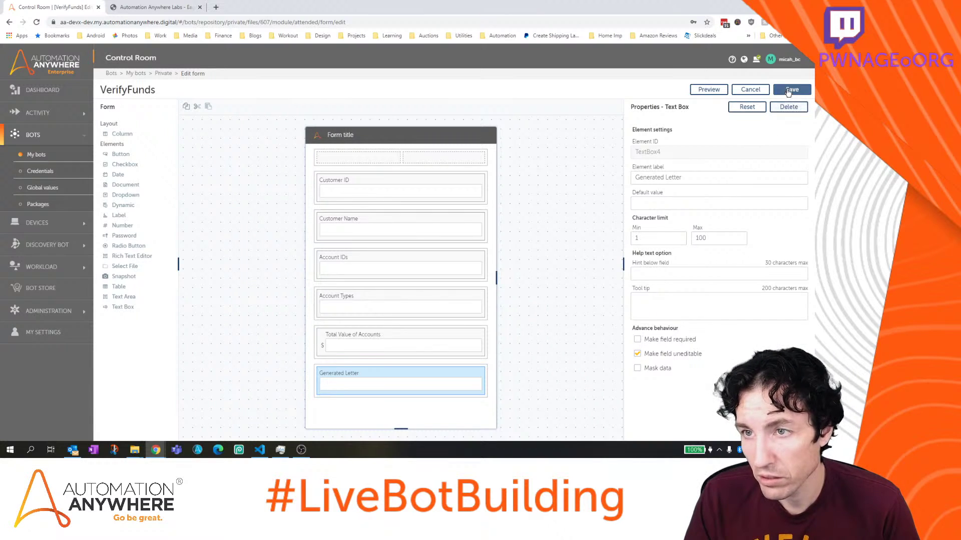
{"action": "left_click", "coordinate": [792, 89]}
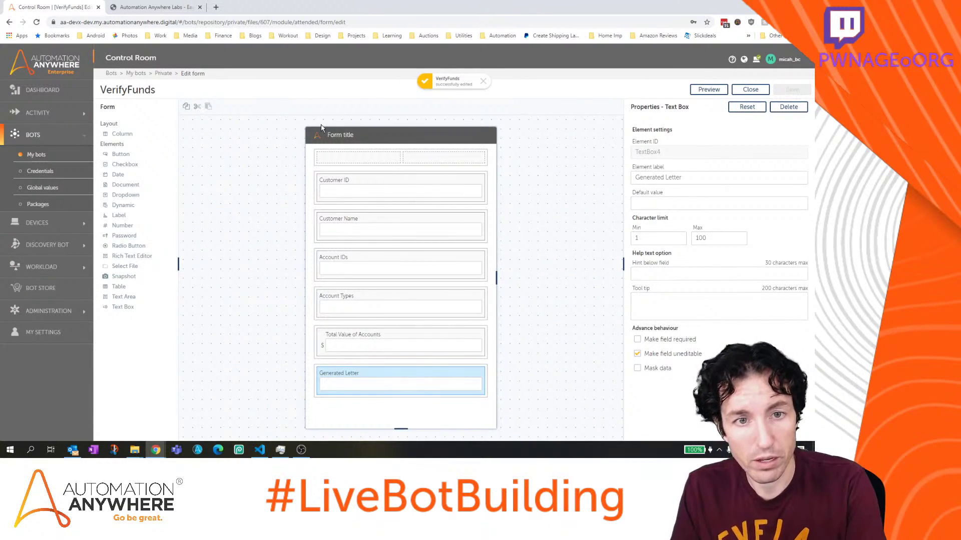
Take a Snip & Sketch screenshot of the VerifyFunds form area and open it
{"action": "key", "text": "super+shift+s"}
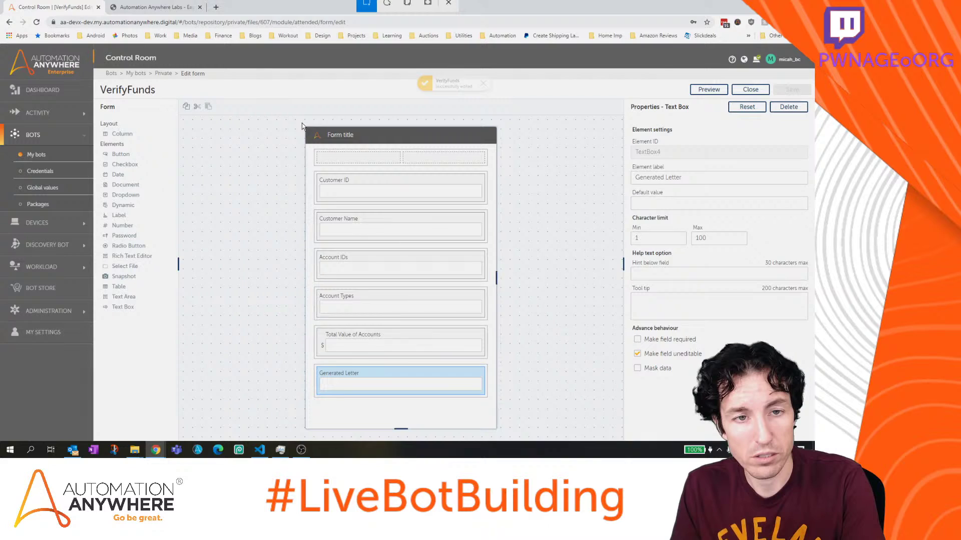
{"action": "left_click_drag", "start_coordinate": [302, 125], "coordinate": [505, 441]}
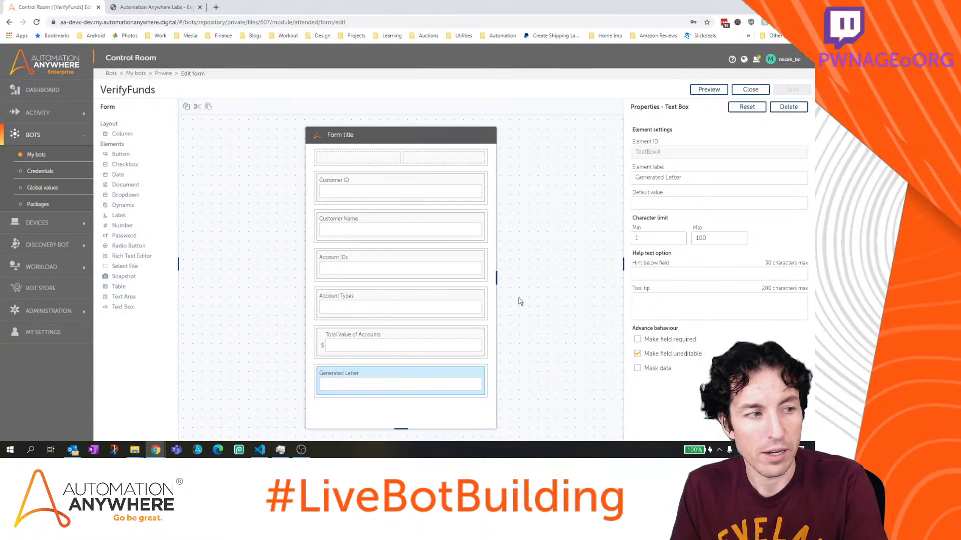
{"action": "left_click", "coordinate": [722, 322]}
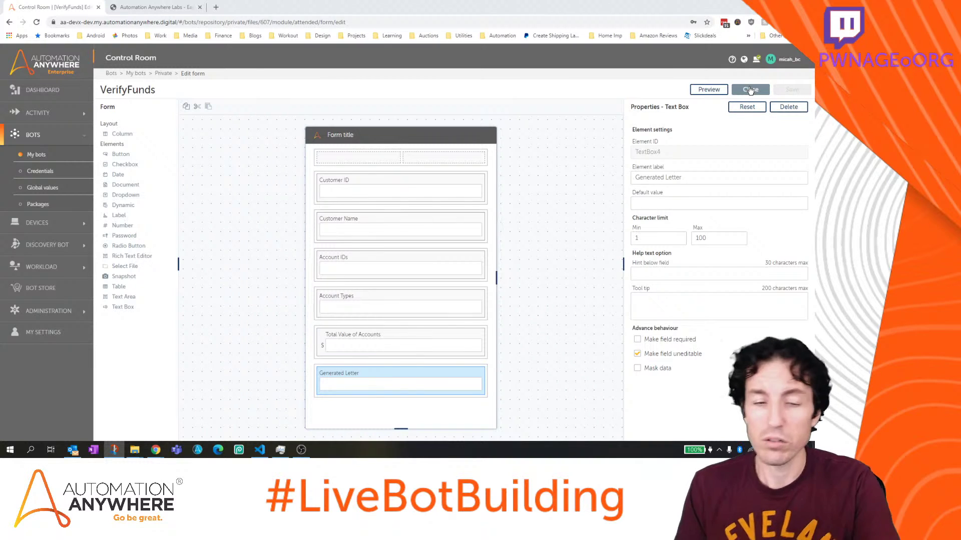
Close VerifyFunds and open ProofOfFundsProcess from Bot Store > A2019 - AARI for Web - PoF Letter Generation
{"action": "left_click", "coordinate": [750, 89]}
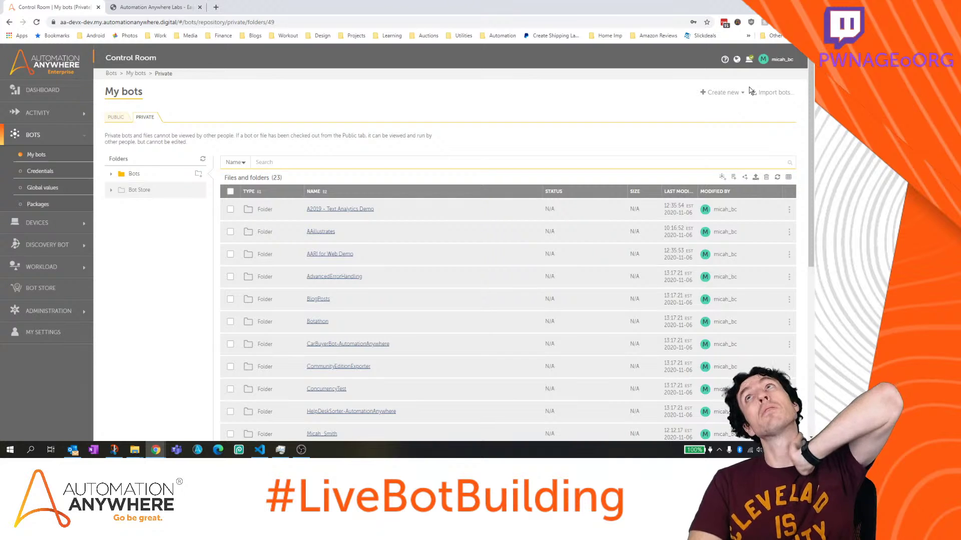
{"action": "left_click", "coordinate": [139, 190]}
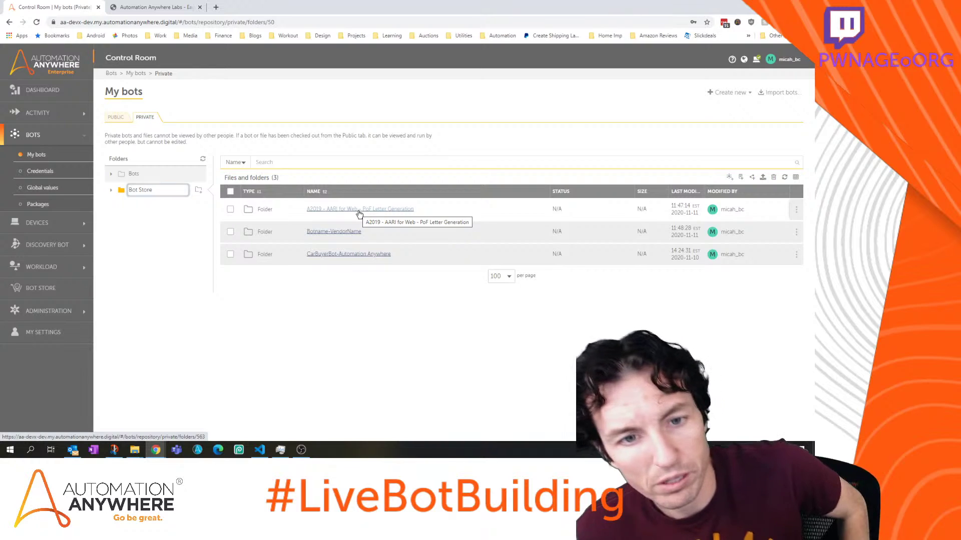
{"action": "left_click", "coordinate": [358, 210]}
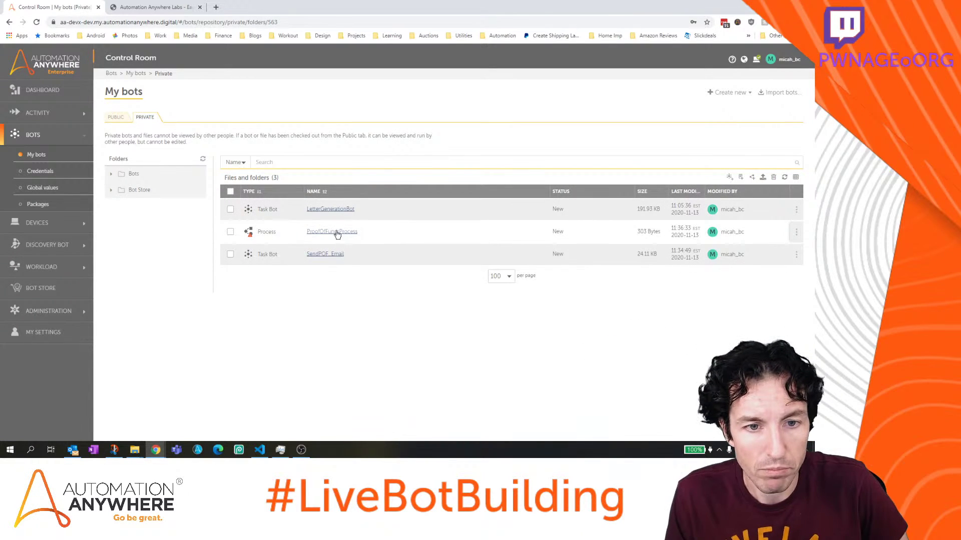
{"action": "left_click", "coordinate": [336, 231]}
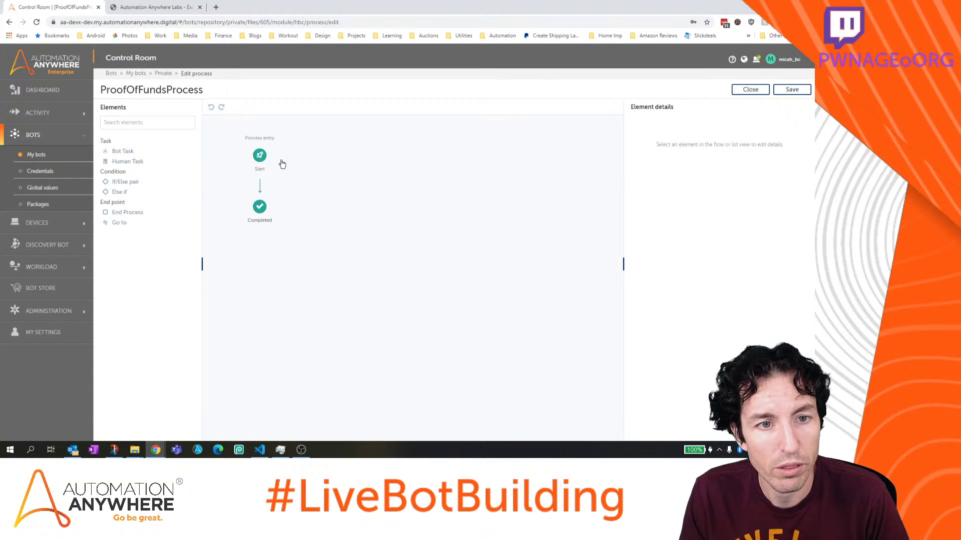
Set Start's initial form to EnterCustomerID, display name 'Enter Customer ID', then apply and save
{"action": "left_click", "coordinate": [260, 155]}
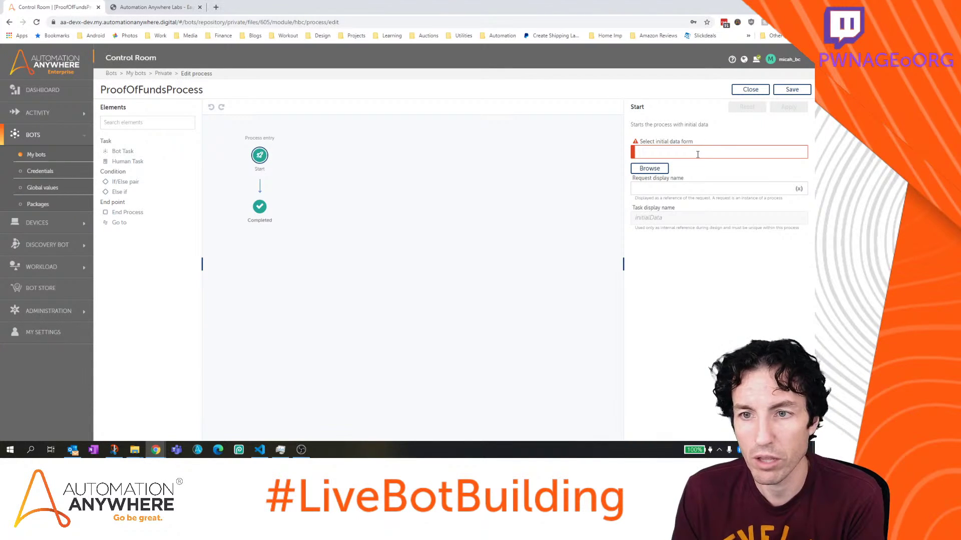
{"action": "left_click", "coordinate": [650, 169]}
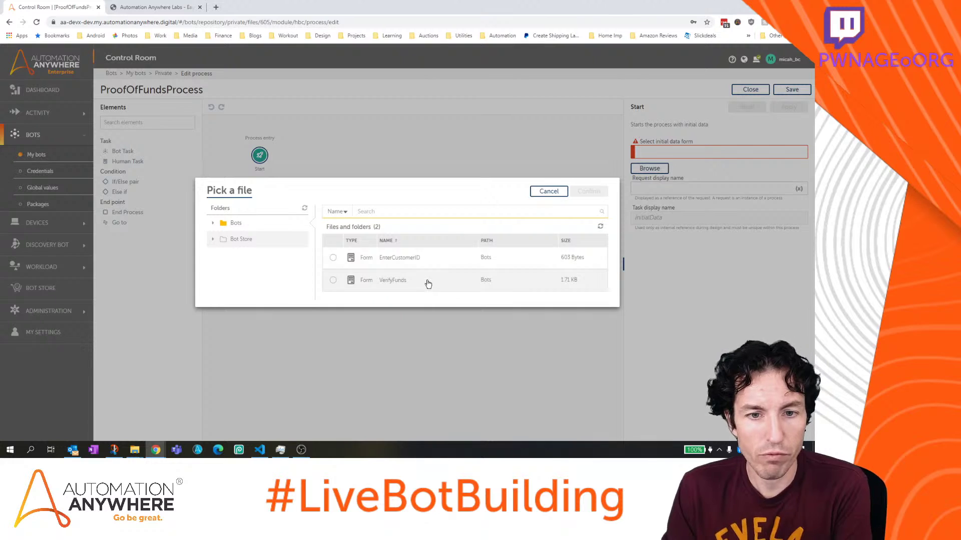
{"action": "left_click", "coordinate": [382, 258]}
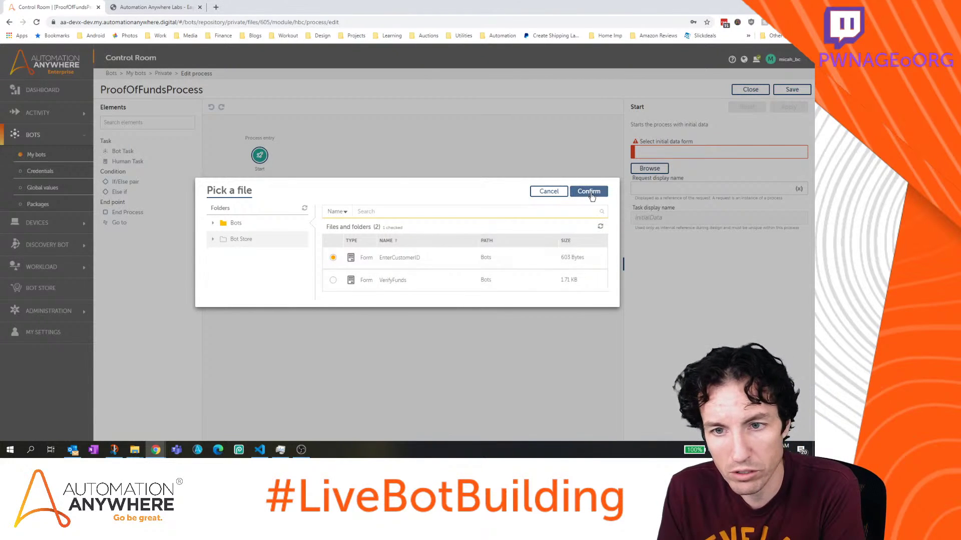
{"action": "left_click", "coordinate": [588, 191]}
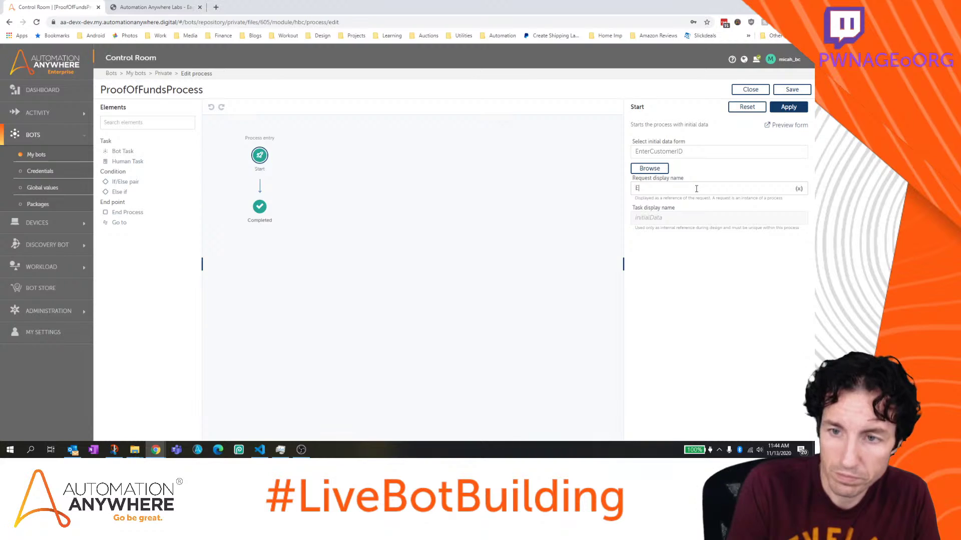
{"action": "type", "text": "EnterCu"}
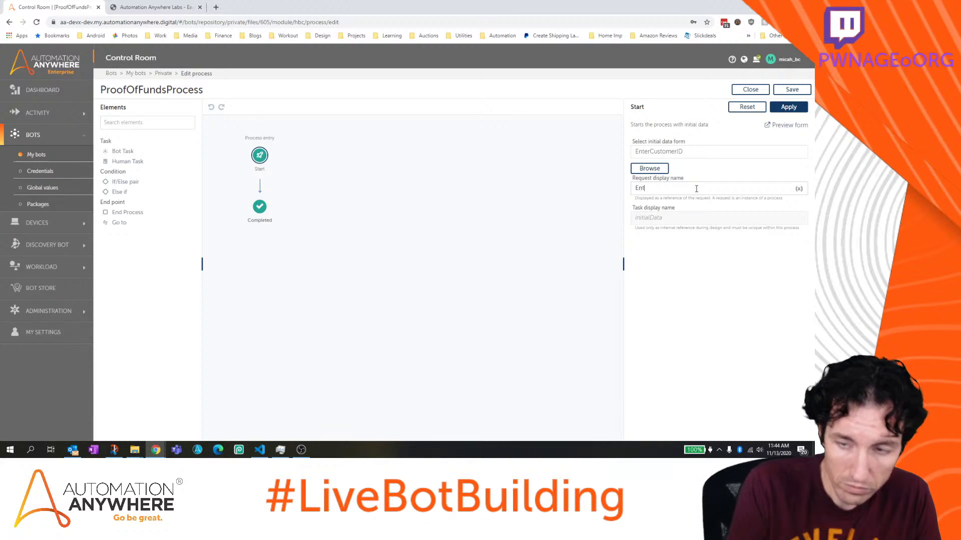
{"action": "key", "text": "BackSpace"}
{"action": "key", "text": "BackSpace"}
{"action": "key", "text": "BackSpace"}
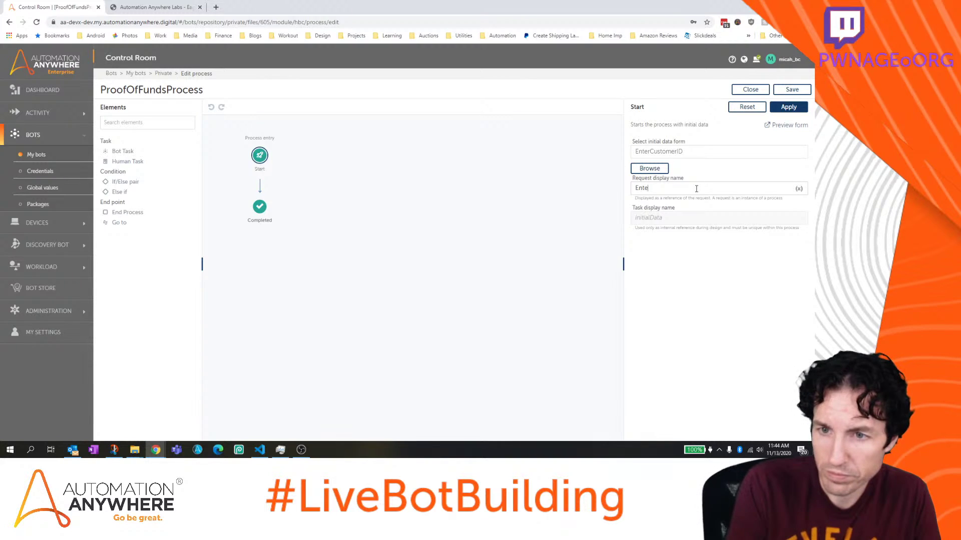
{"action": "type", "text": "r Customer ID"}
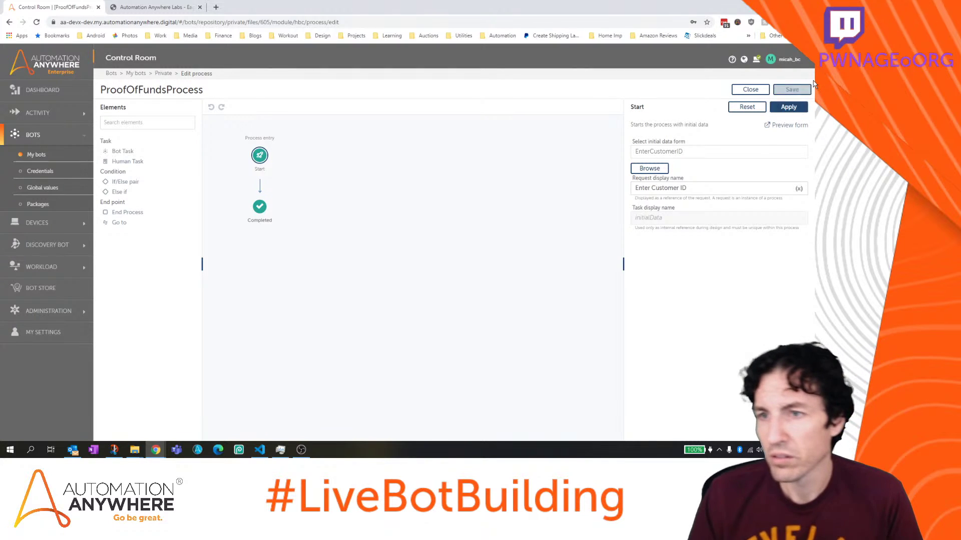
{"action": "left_click", "coordinate": [792, 107]}
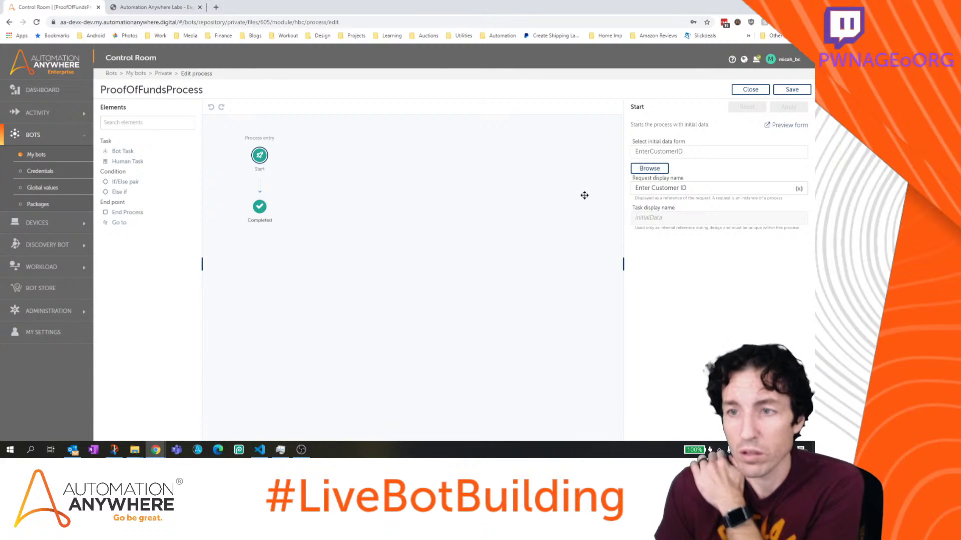
{"action": "left_click", "coordinate": [792, 89]}
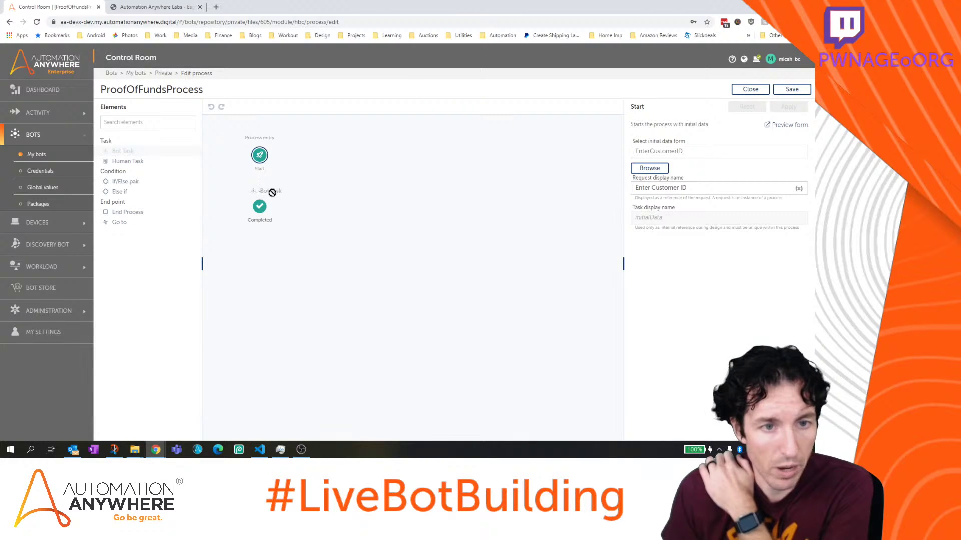
Insert a 'Research and Letter Generation' bot task between Start and Completed
{"action": "left_click_drag", "start_coordinate": [271, 186], "coordinate": [270, 187]}
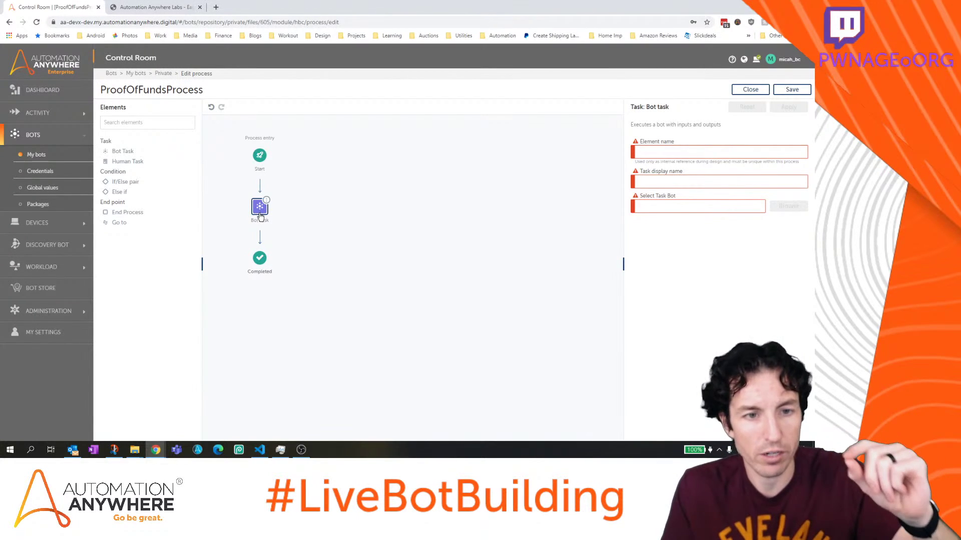
{"action": "left_click", "coordinate": [658, 150]}
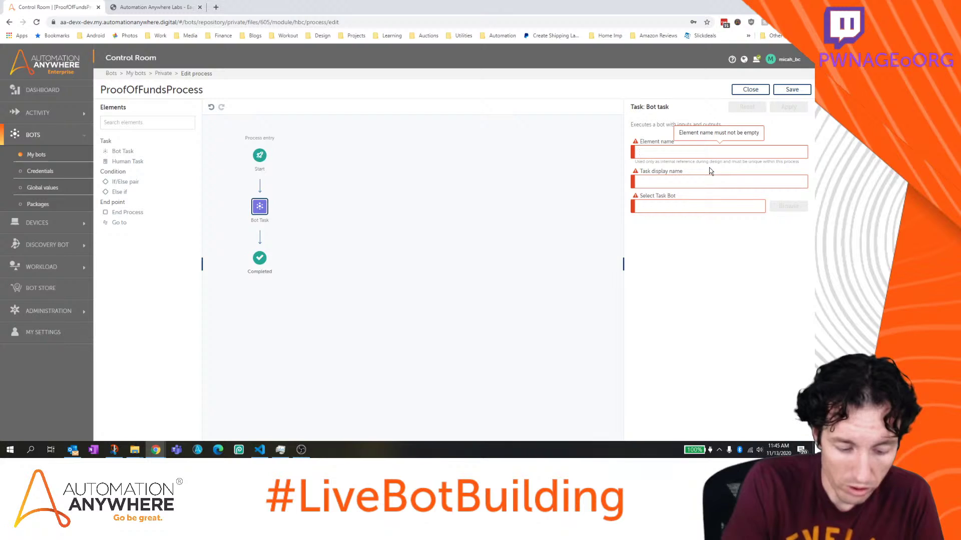
{"action": "type", "text": "Research and Letter"}
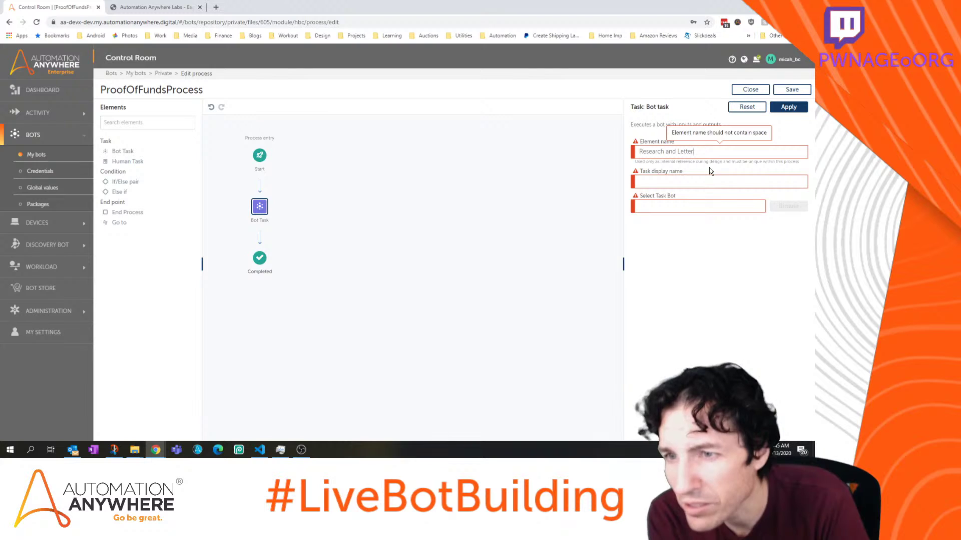
{"action": "key", "text": "BackSpace"}
{"action": "key", "text": "BackSpace"}
{"action": "key", "text": "BackSpace"}
{"action": "key", "text": "BackSpace"}
{"action": "key", "text": "BackSpace"}
{"action": "key", "text": "BackSpace"}
{"action": "key", "text": "BackSpace"}
{"action": "key", "text": "BackSpace"}
{"action": "key", "text": "BackSpace"}
{"action": "key", "text": "BackSpace"}
{"action": "key", "text": "BackSpace"}
{"action": "key", "text": "BackSpace"}
{"action": "key", "text": "BackSpace"}
{"action": "key", "text": "BackSpace"}
{"action": "key", "text": "BackSpace"}
{"action": "key", "text": "BackSpace"}
{"action": "key", "text": "BackSpace"}
{"action": "key", "text": "BackSpace"}
{"action": "key", "text": "BackSpace"}
{"action": "type", "text": "R"}
{"action": "key", "text": "BackSpace"}
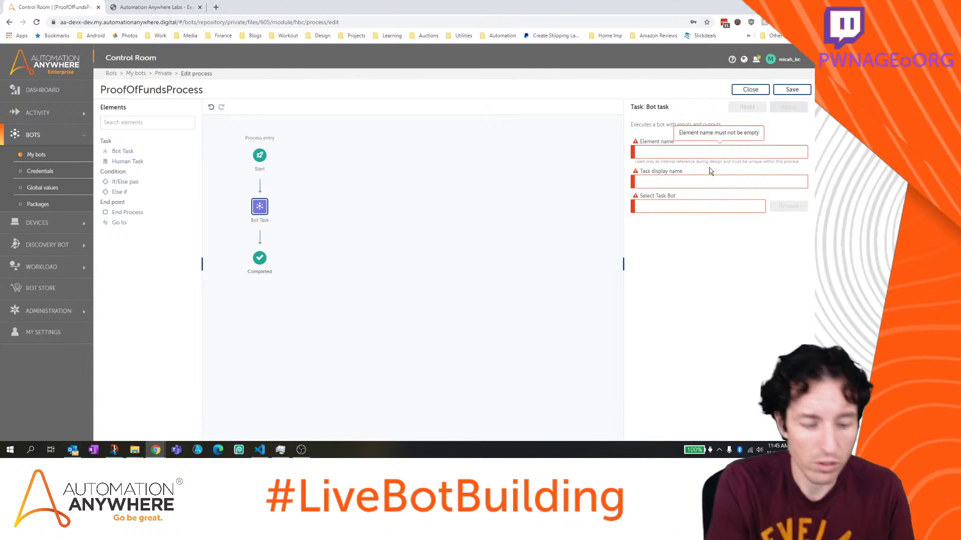
{"action": "type", "text": "Rese"}
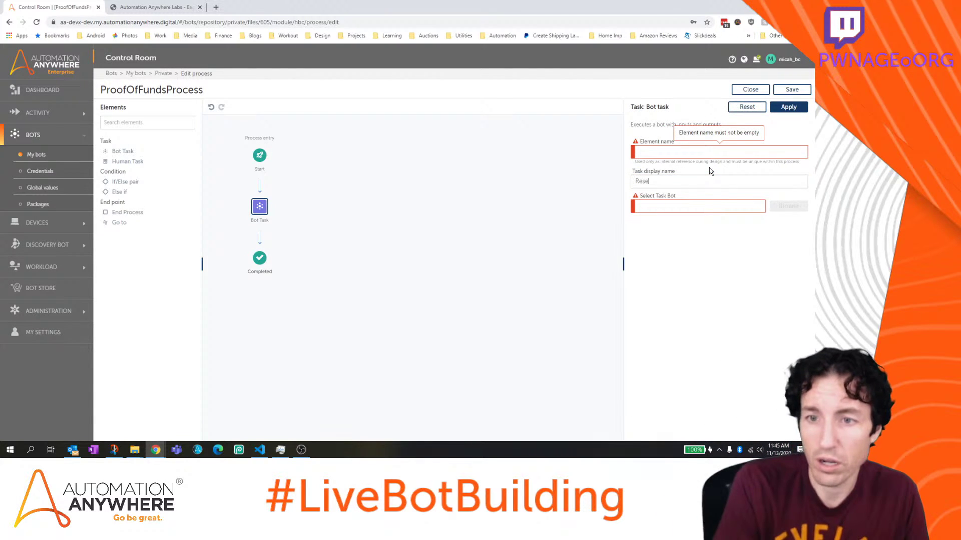
{"action": "type", "text": "arch and "}
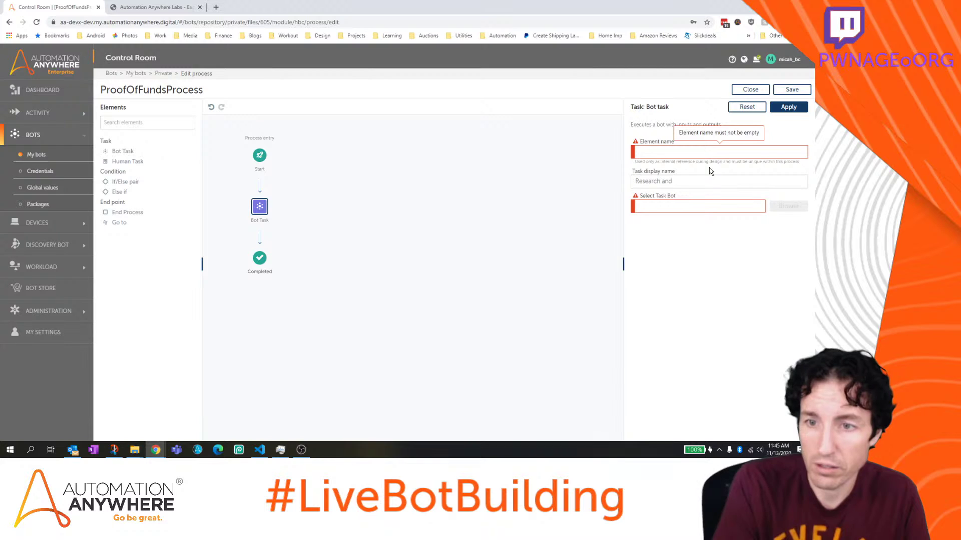
{"action": "type", "text": "Letter Generation"}
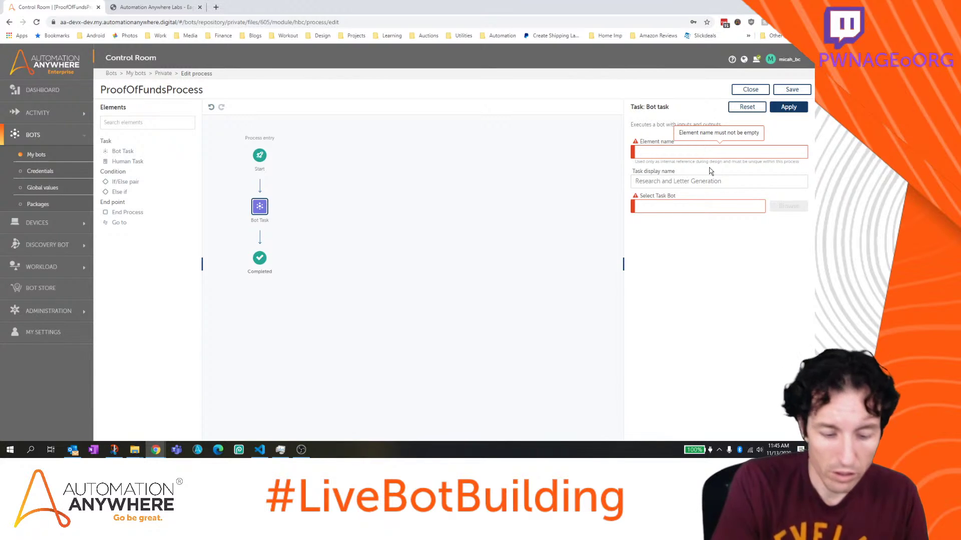
{"action": "type", "text": "Letter"}
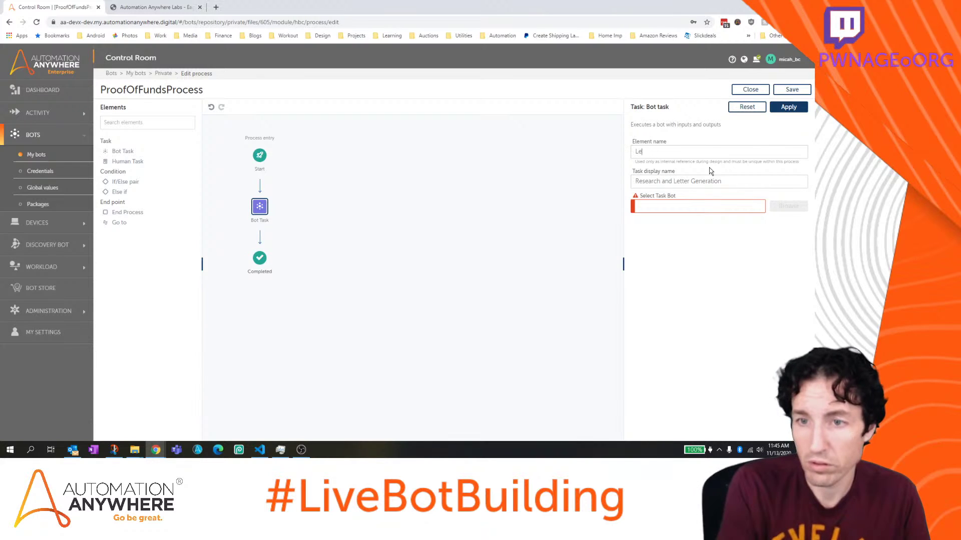
{"action": "key", "text": "BackSpace"}
{"action": "key", "text": "BackSpace"}
{"action": "key", "text": "BackSpace"}
{"action": "key", "text": "BackSpace"}
{"action": "key", "text": "BackSpace"}
{"action": "type", "text": "Research"}
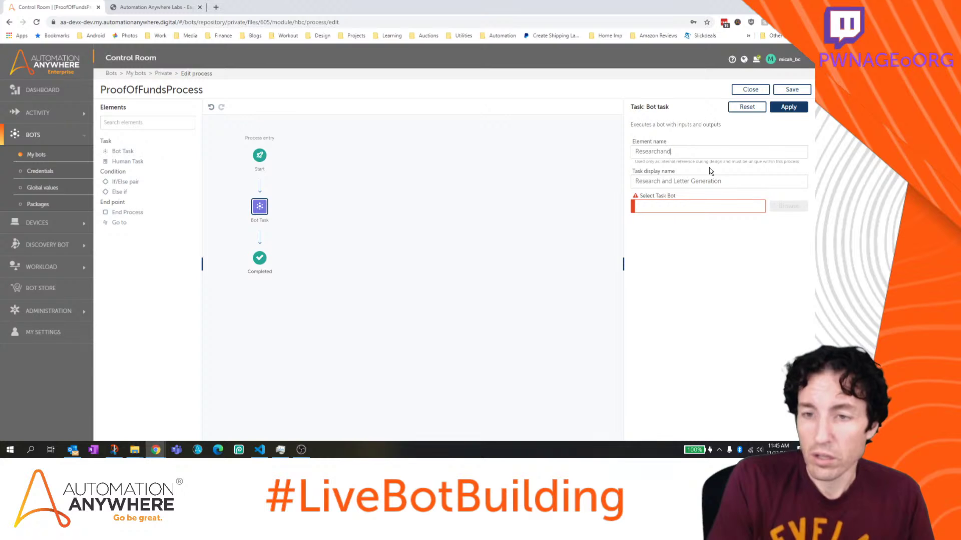
{"action": "type", "text": "AndLetterGeneration"}
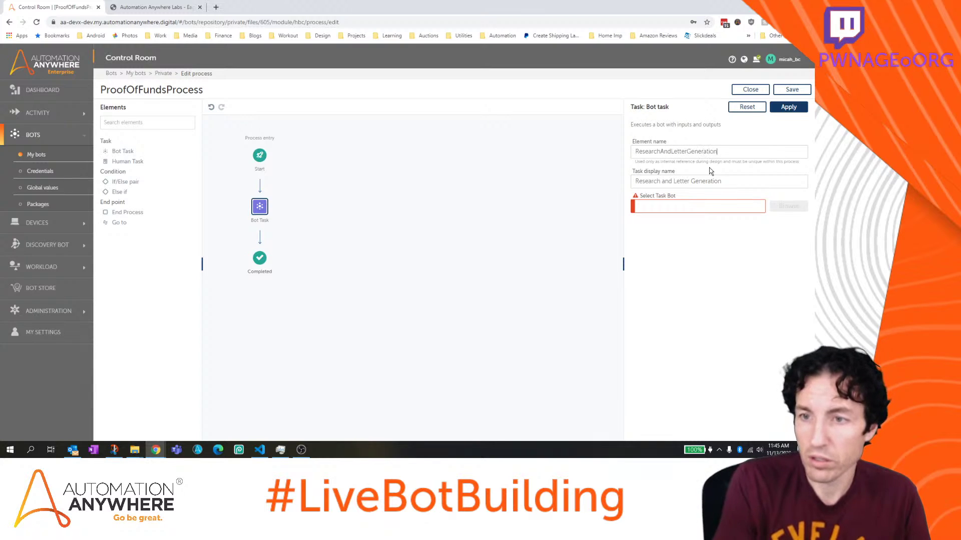
{"action": "key", "text": "Return"}
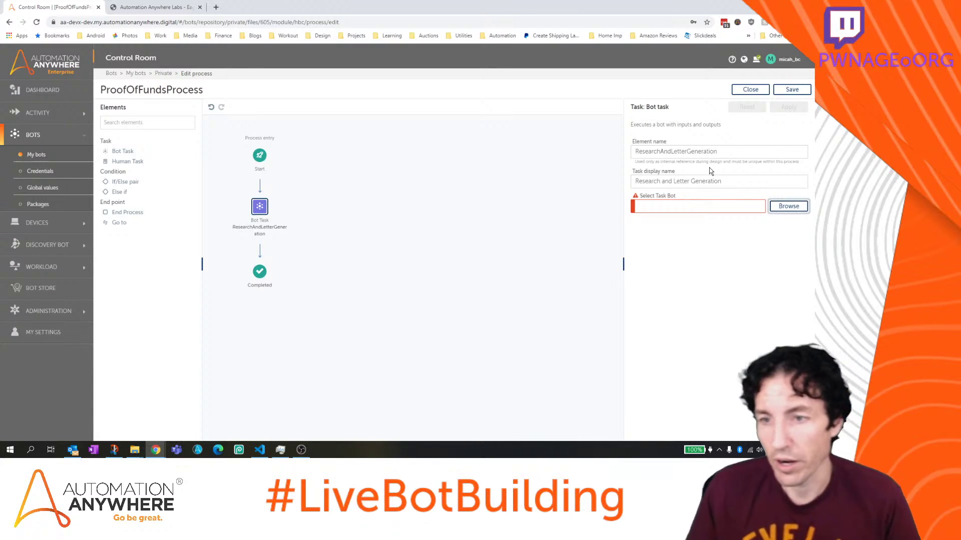
Select LetterGenerationBot from the Bot Store AARI for Web folder as the task bot
{"action": "left_click", "coordinate": [787, 207]}
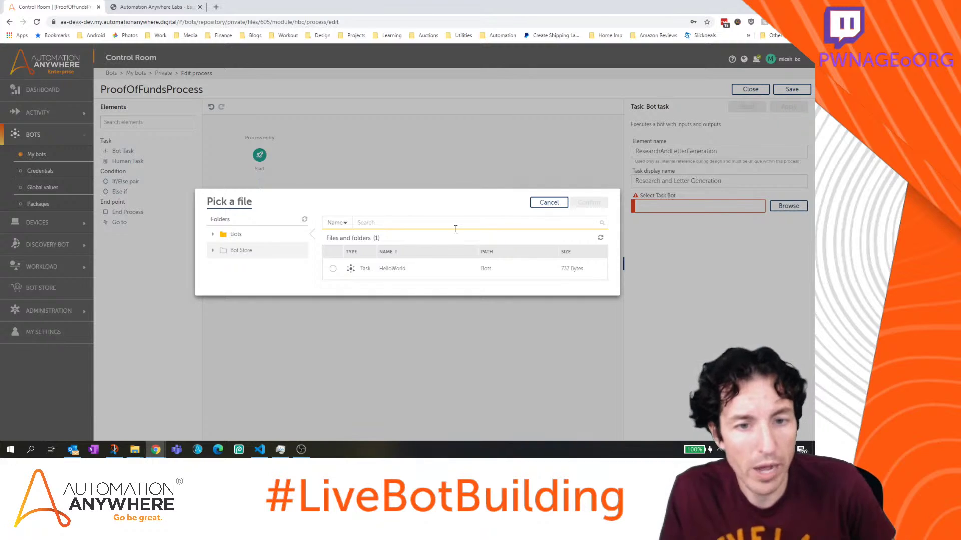
{"action": "left_click", "coordinate": [212, 251]}
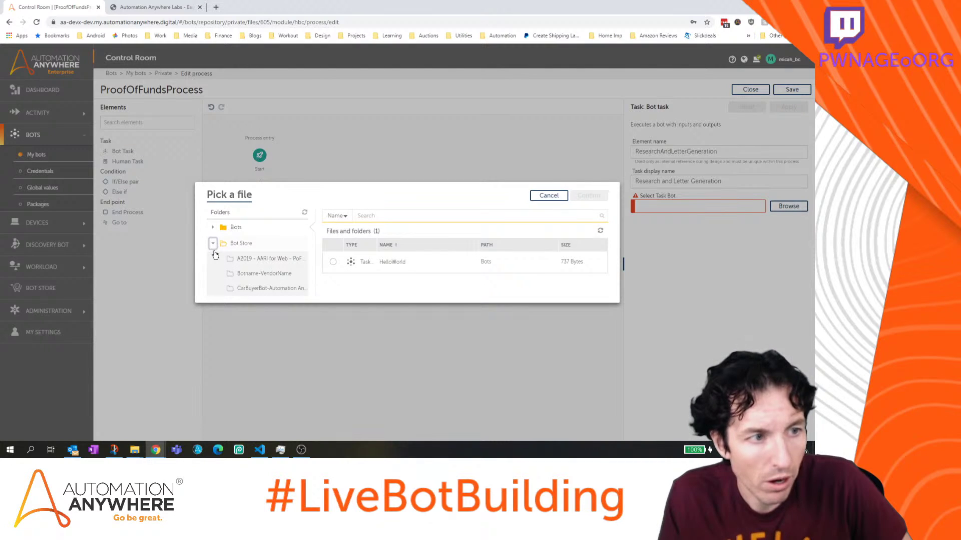
{"action": "left_click", "coordinate": [244, 259]}
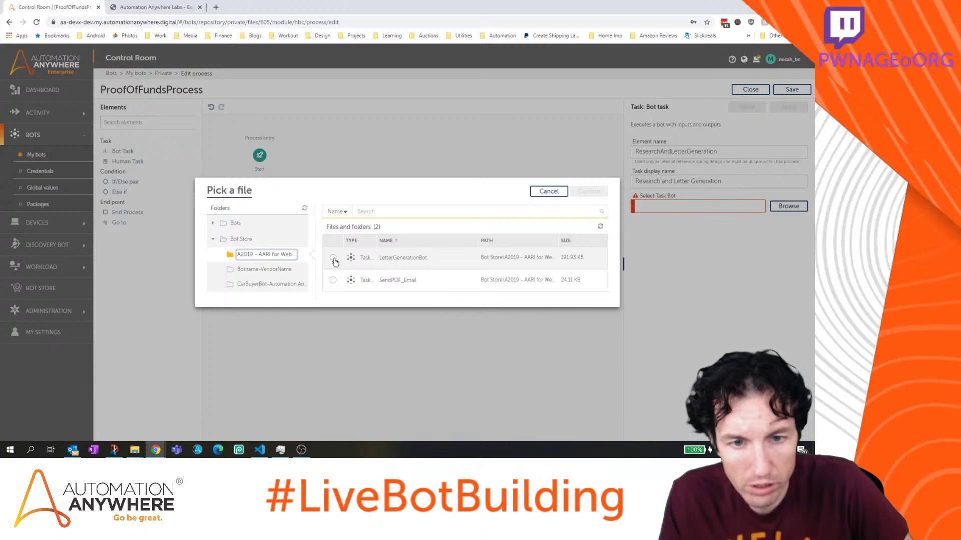
{"action": "left_click", "coordinate": [333, 259]}
{"action": "left_click", "coordinate": [586, 191]}
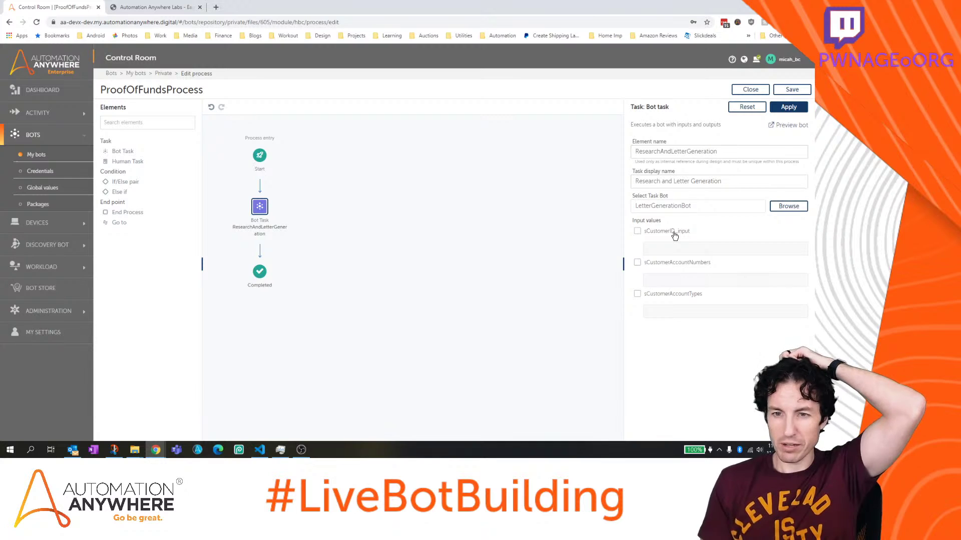
Set sCustomerID_input to the initialData form field Enter Customer ID[TextBox0]
{"action": "left_click", "coordinate": [674, 235]}
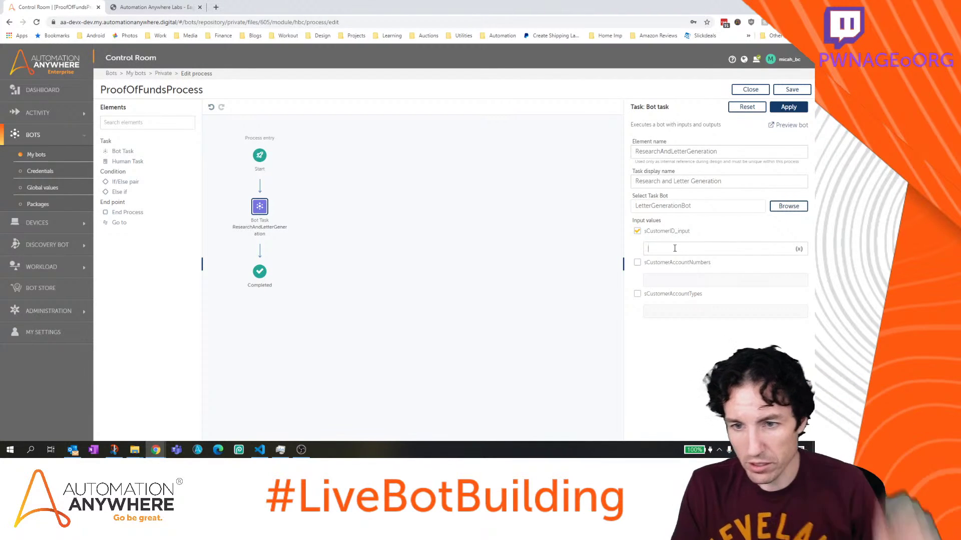
{"action": "left_click", "coordinate": [799, 248]}
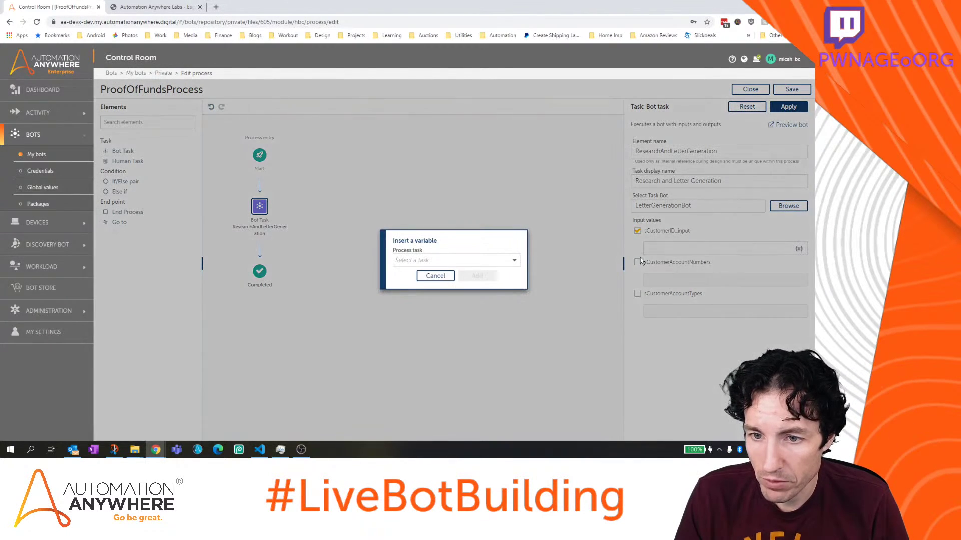
{"action": "left_click", "coordinate": [515, 262]}
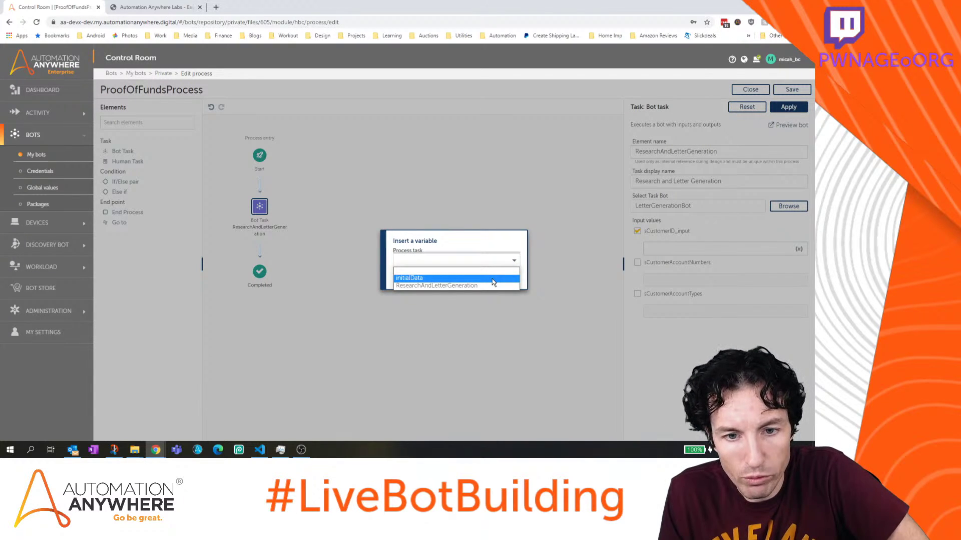
{"action": "left_click", "coordinate": [492, 279]}
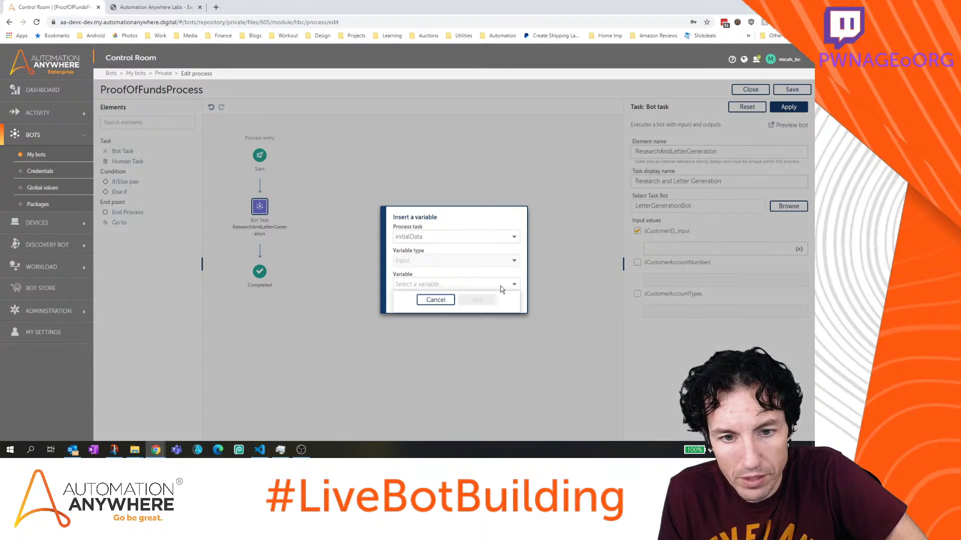
{"action": "left_click", "coordinate": [501, 285]}
{"action": "left_click", "coordinate": [483, 309]}
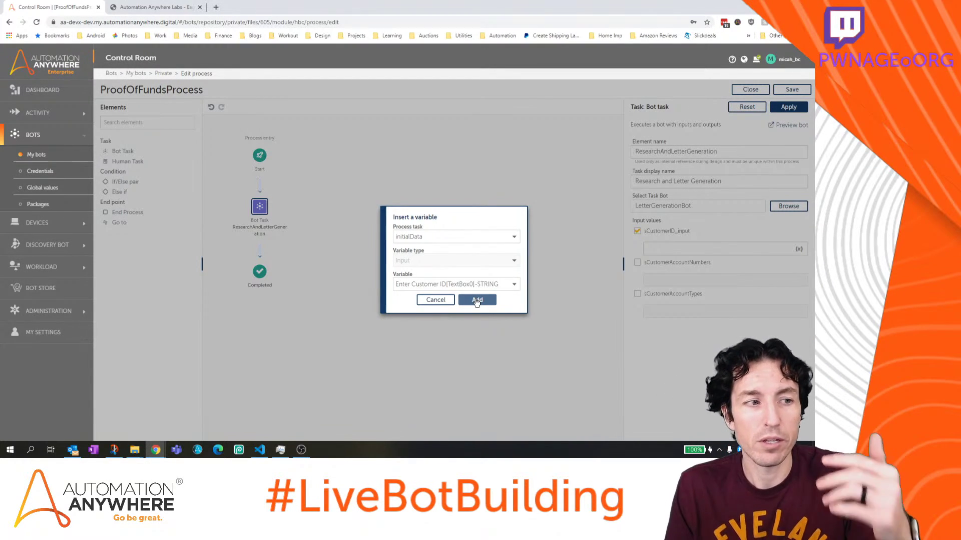
{"action": "left_click", "coordinate": [477, 300]}
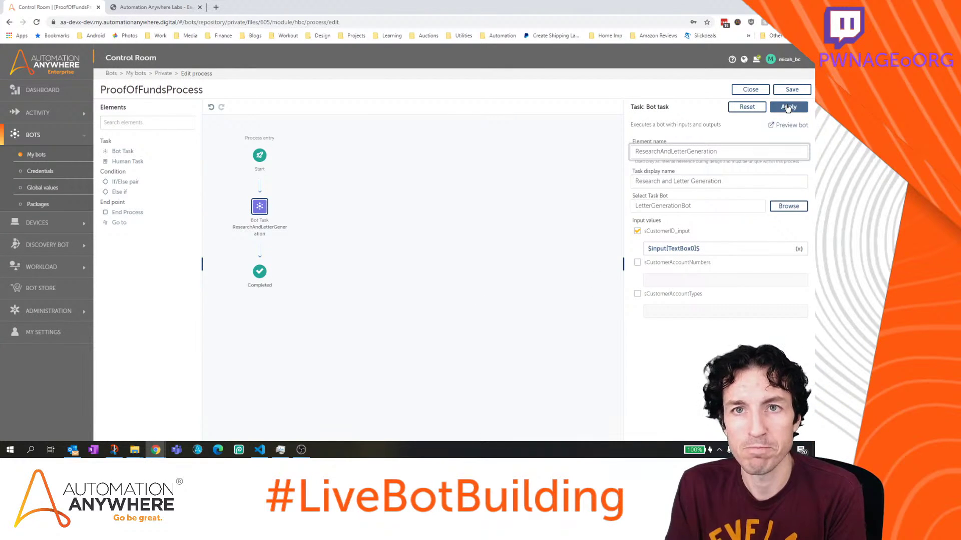
Apply the bot task settings and save ProofOfFundsProcess
{"action": "left_click", "coordinate": [788, 107]}
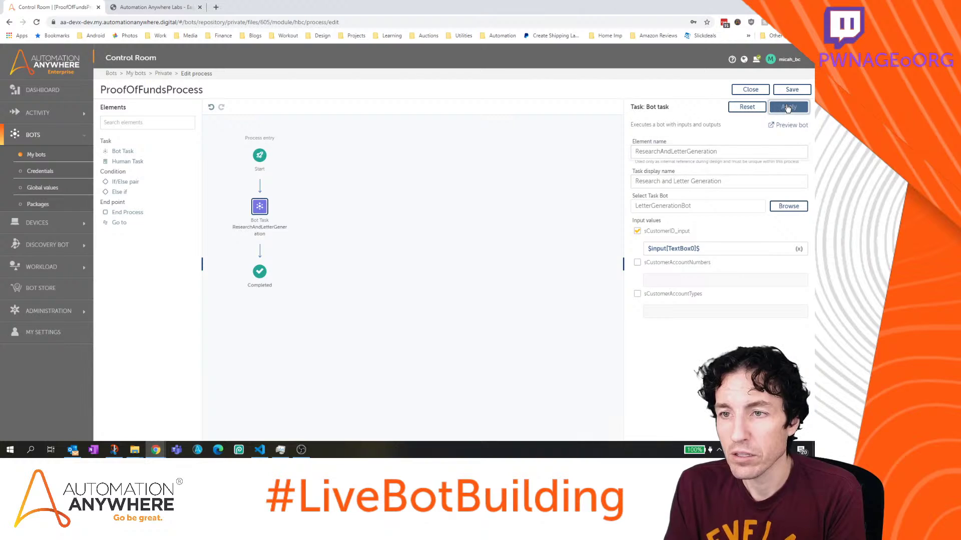
{"action": "left_click", "coordinate": [792, 91]}
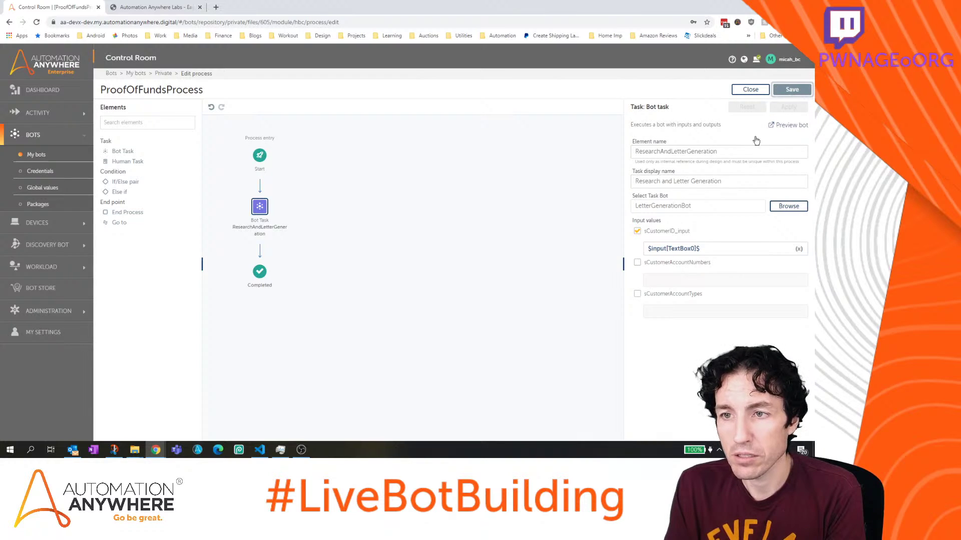
{"action": "mouse_move", "coordinate": [133, 452]}
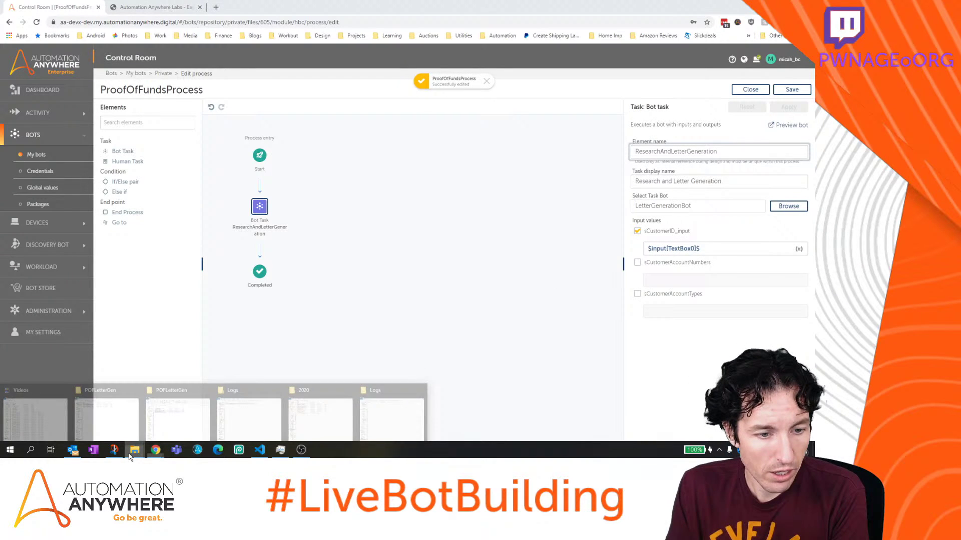
{"action": "mouse_move", "coordinate": [161, 425]}
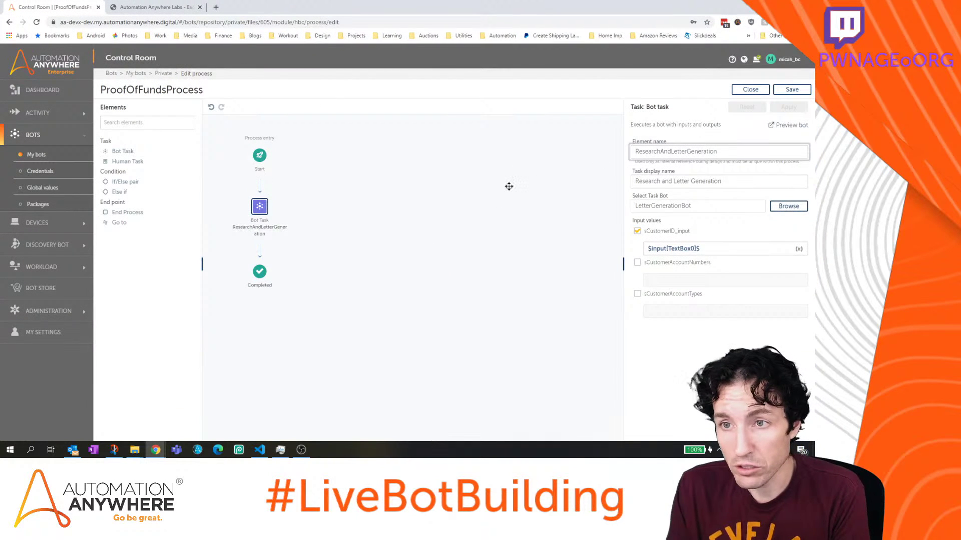
Close the process editor and open LetterGenerationBot from My bots > Private
{"action": "left_click", "coordinate": [750, 91]}
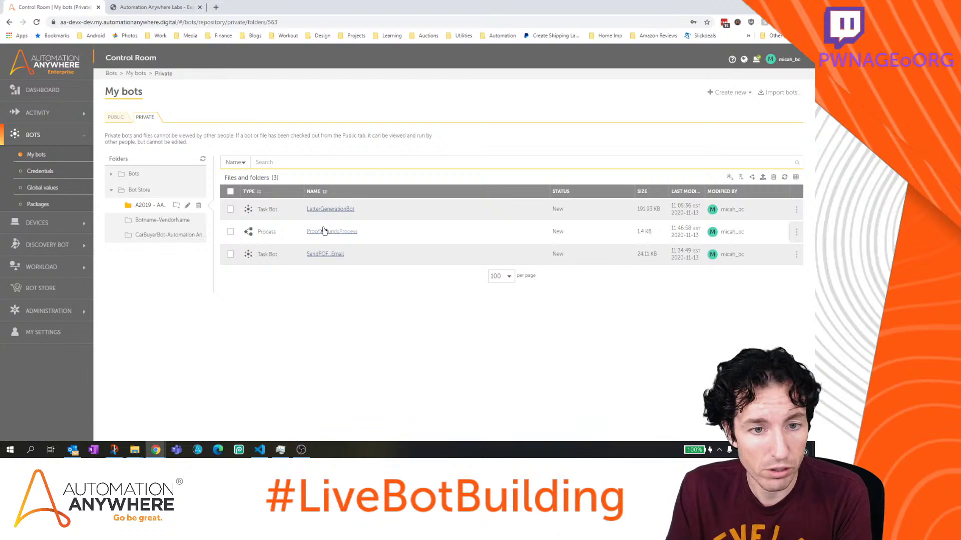
{"action": "left_click", "coordinate": [330, 210]}
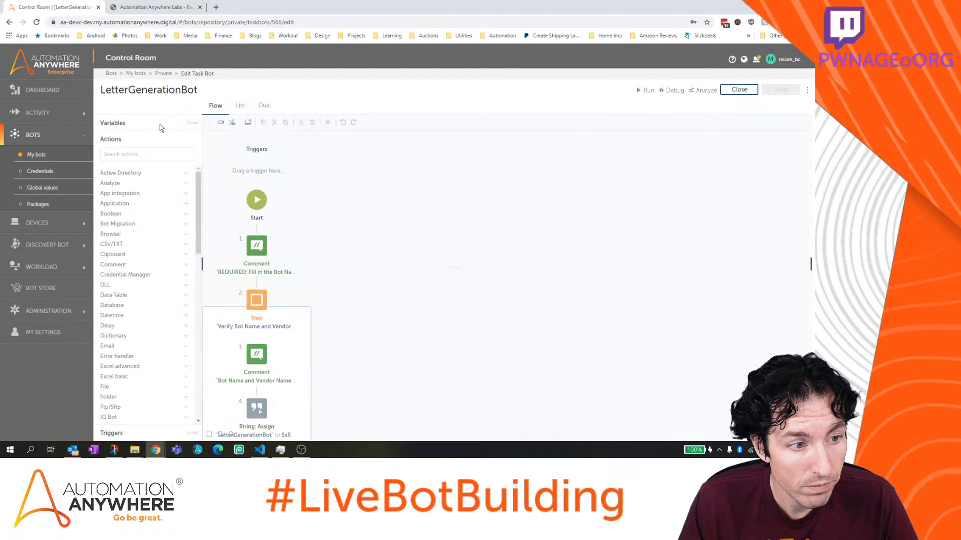
Review the nCurrentAccountTypeListIterator and sCurrentRowAccountType variables without changing them
{"action": "left_click", "coordinate": [192, 124]}
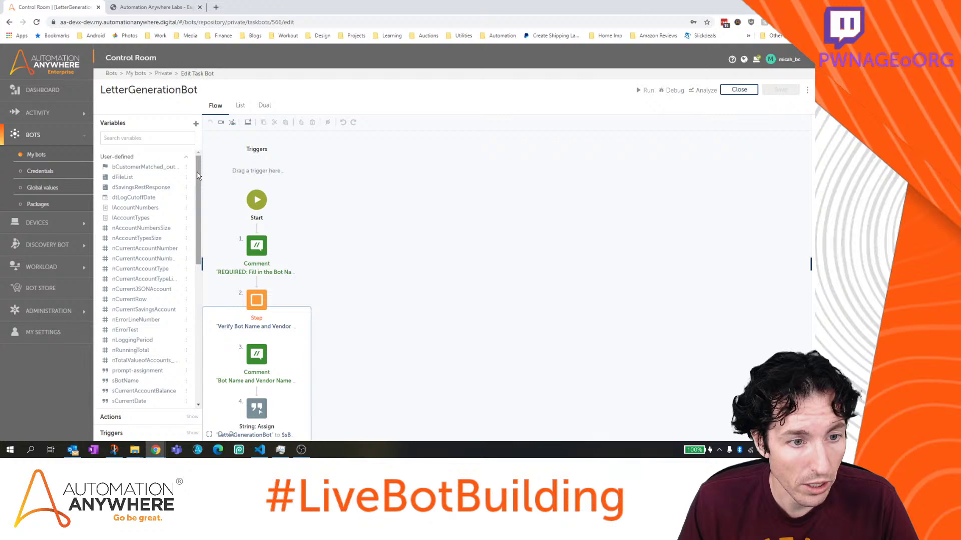
{"action": "scroll", "coordinate": [148, 268], "scroll_direction": "down", "scroll_amount": 1}
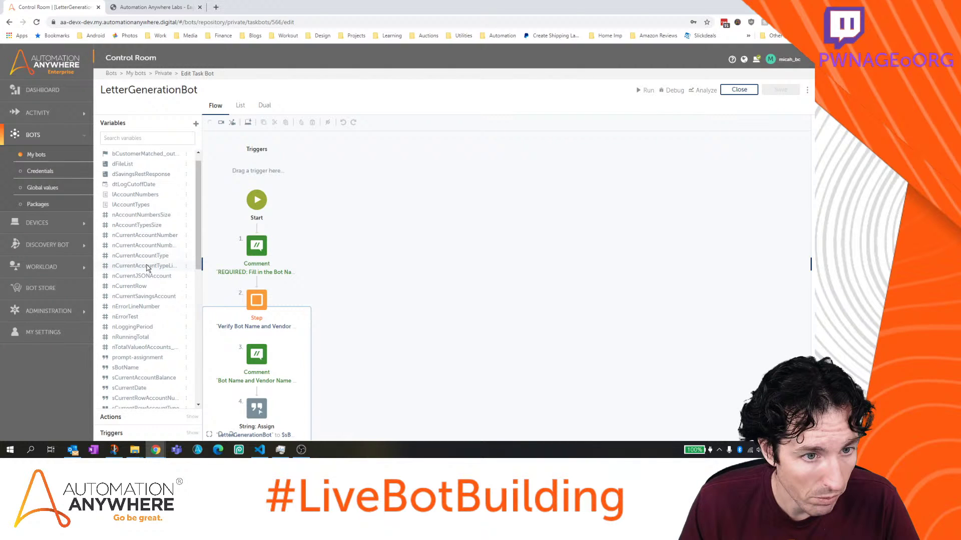
{"action": "left_click", "coordinate": [147, 267]}
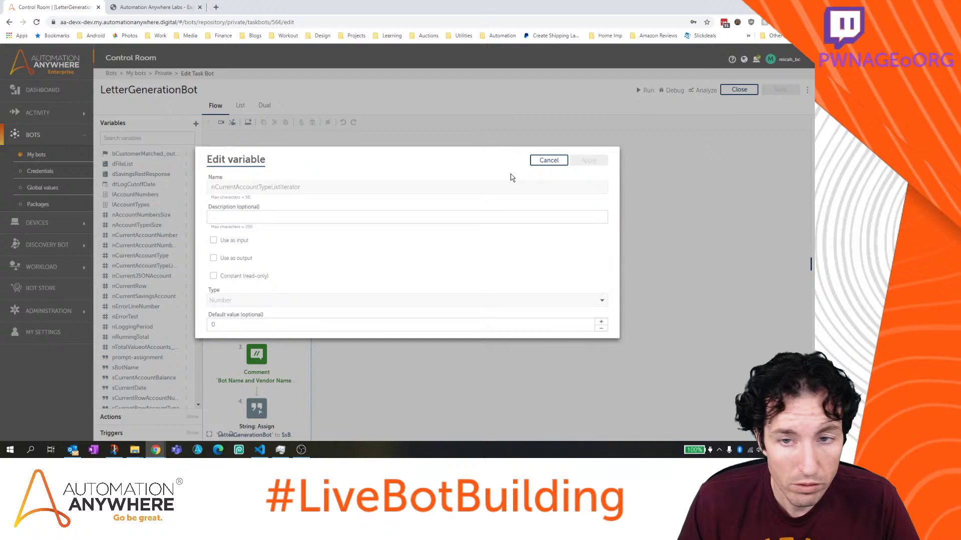
{"action": "left_click", "coordinate": [548, 160]}
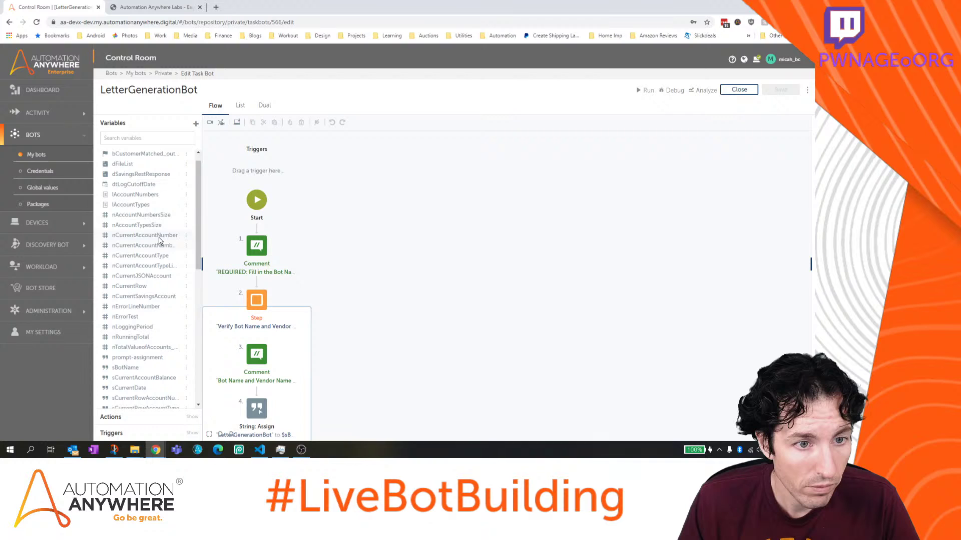
{"action": "scroll", "coordinate": [159, 241], "scroll_direction": "down", "scroll_amount": 2}
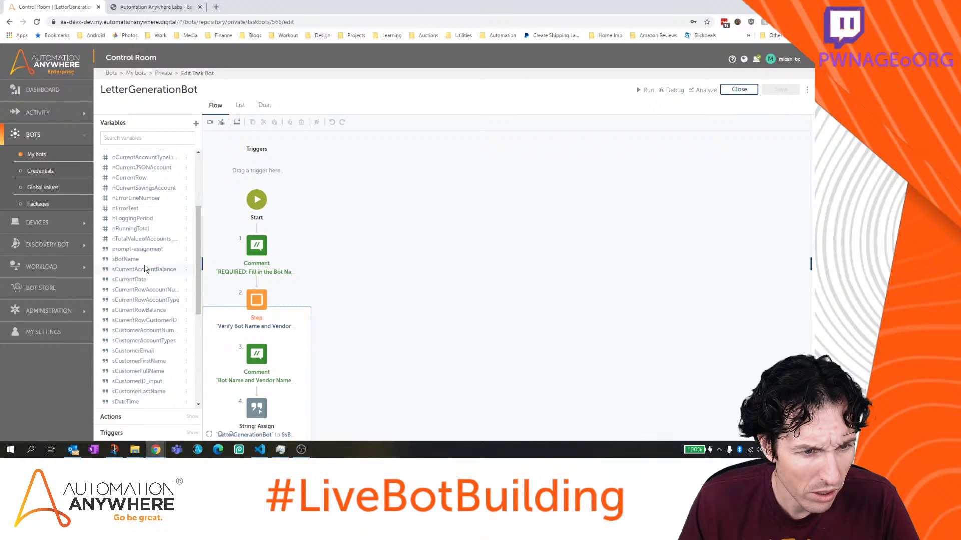
{"action": "left_click", "coordinate": [145, 300]}
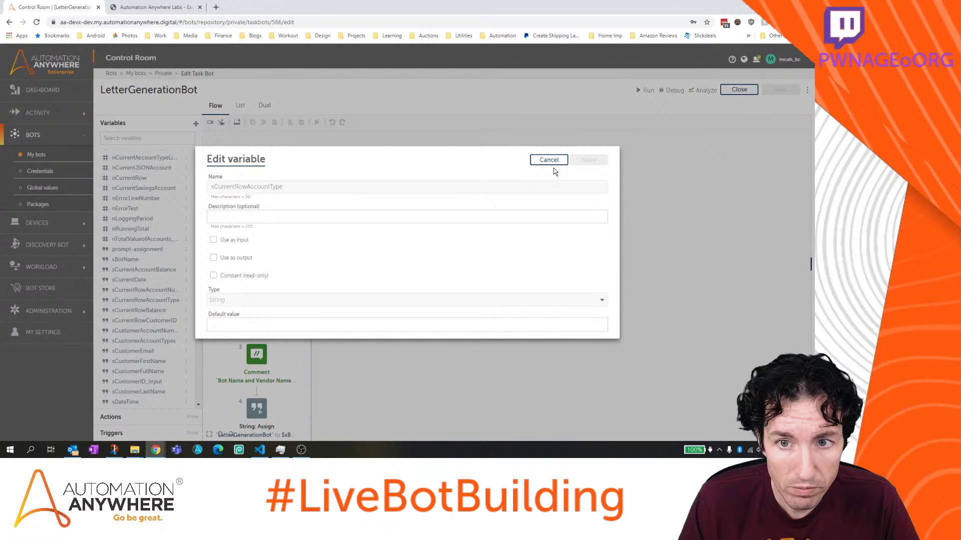
{"action": "left_click", "coordinate": [549, 161]}
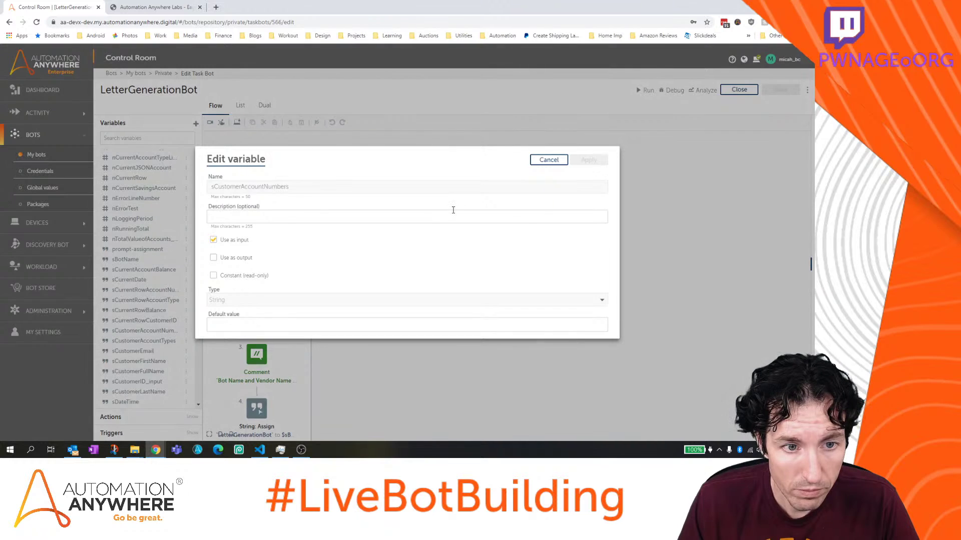
Change sCustomerAccountNumbers from a bot input to a bot output
{"action": "left_click", "coordinate": [214, 239]}
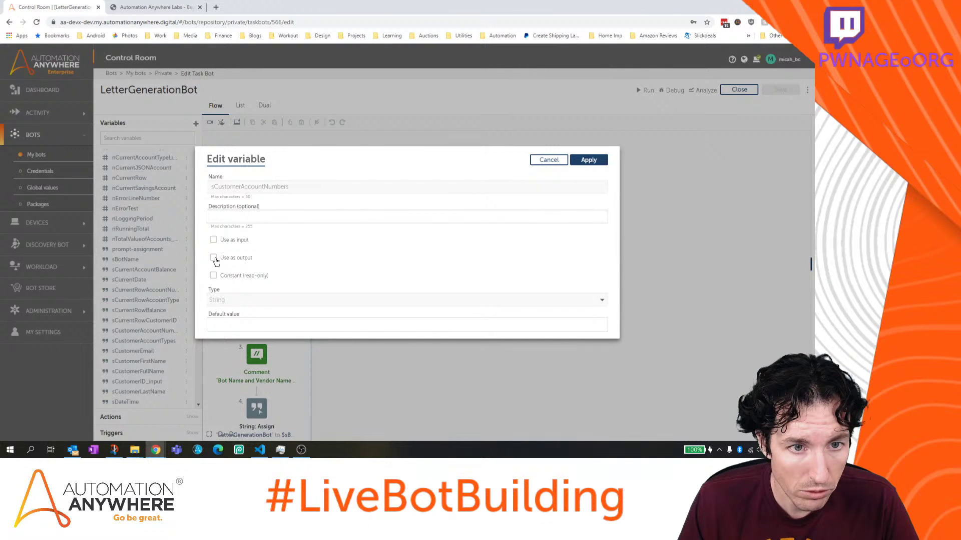
{"action": "left_click", "coordinate": [214, 257]}
{"action": "left_click", "coordinate": [589, 160]}
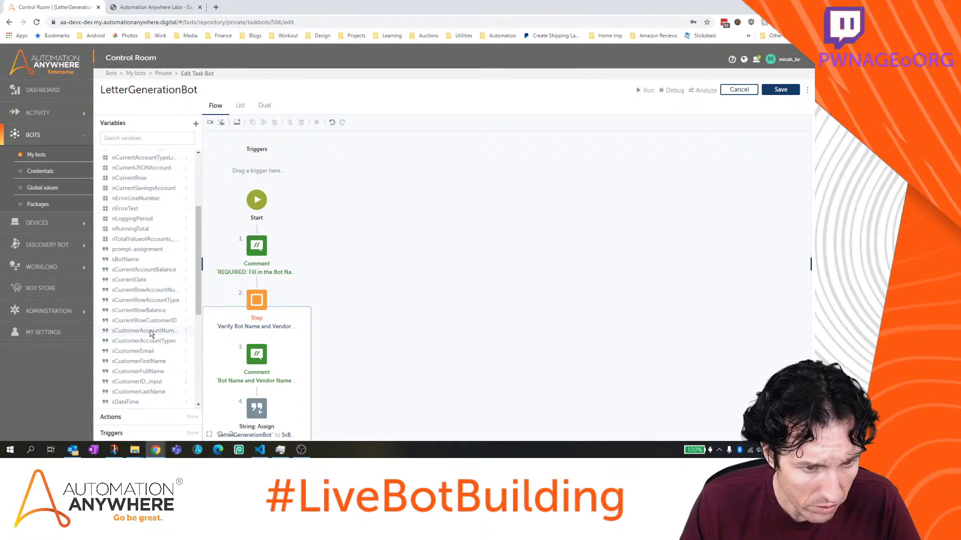
{"action": "left_click", "coordinate": [150, 331]}
{"action": "left_click", "coordinate": [556, 167]}
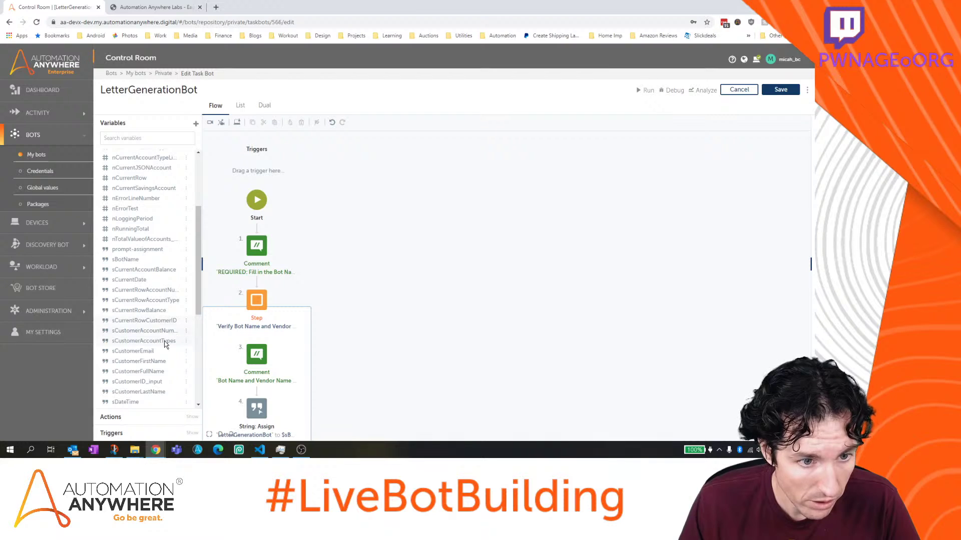
Change sCustomerAccountTypes from input to output and save LetterGenerationBot
{"action": "left_click", "coordinate": [160, 341]}
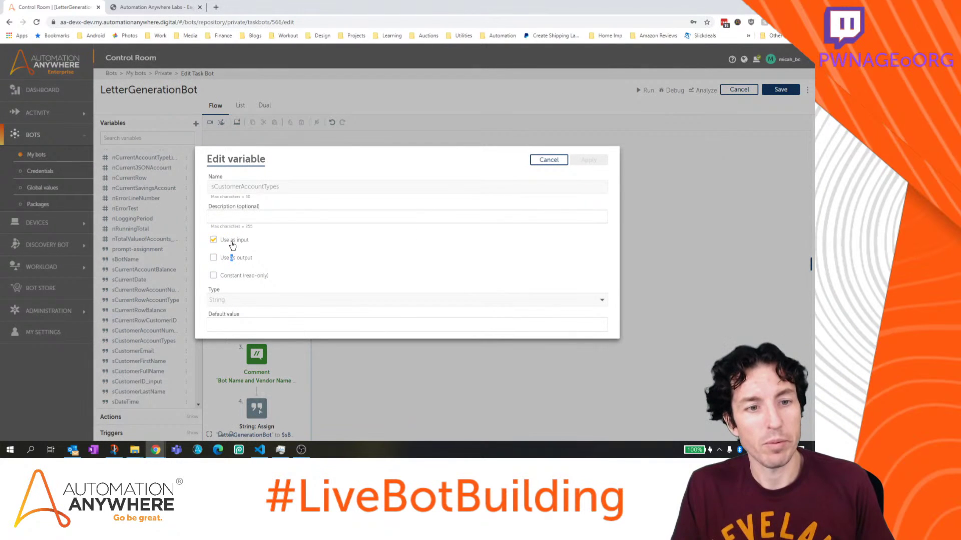
{"action": "left_click", "coordinate": [213, 241]}
{"action": "left_click", "coordinate": [213, 257]}
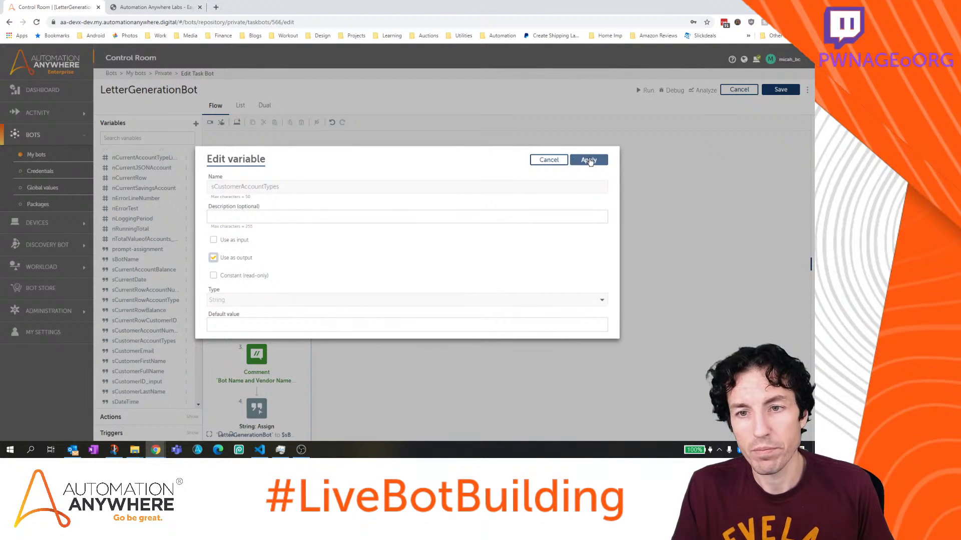
{"action": "left_click", "coordinate": [588, 160]}
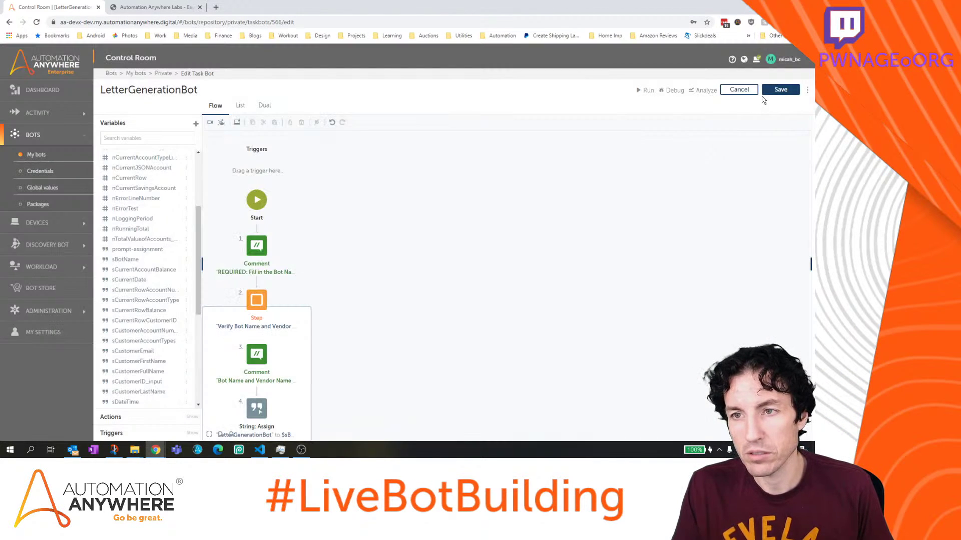
{"action": "left_click", "coordinate": [784, 91]}
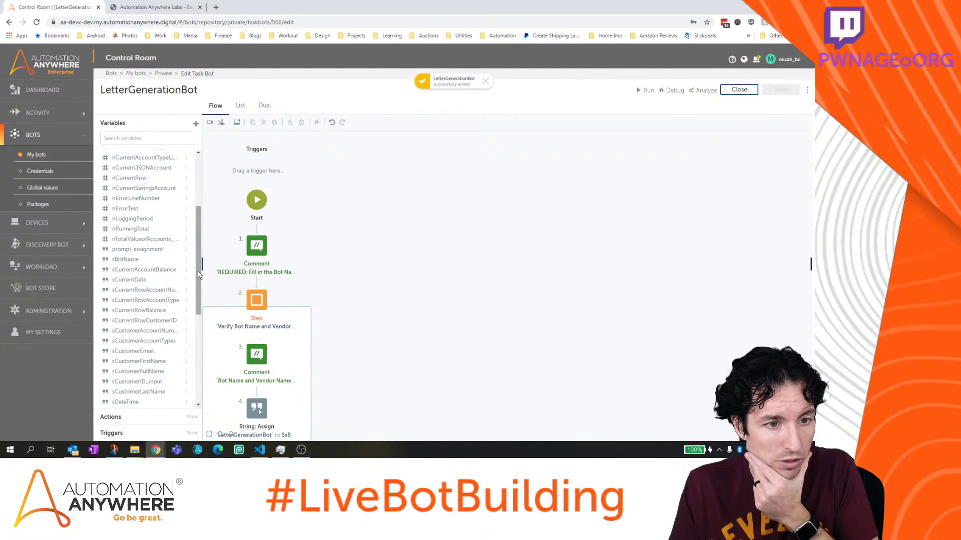
Check the nRunningTotal variable without changes and close the bot editor
{"action": "left_click_drag", "start_coordinate": [198, 275], "coordinate": [198, 259]}
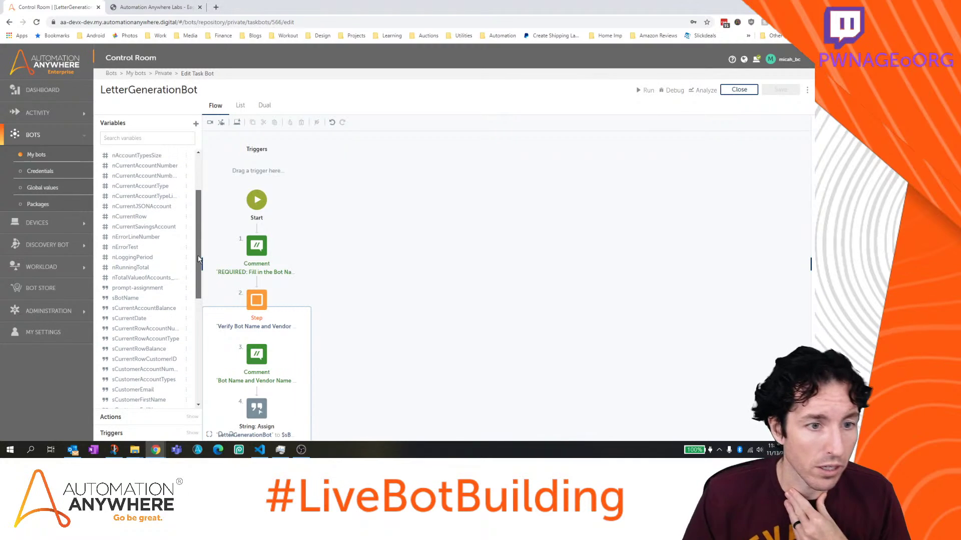
{"action": "left_click", "coordinate": [129, 269]}
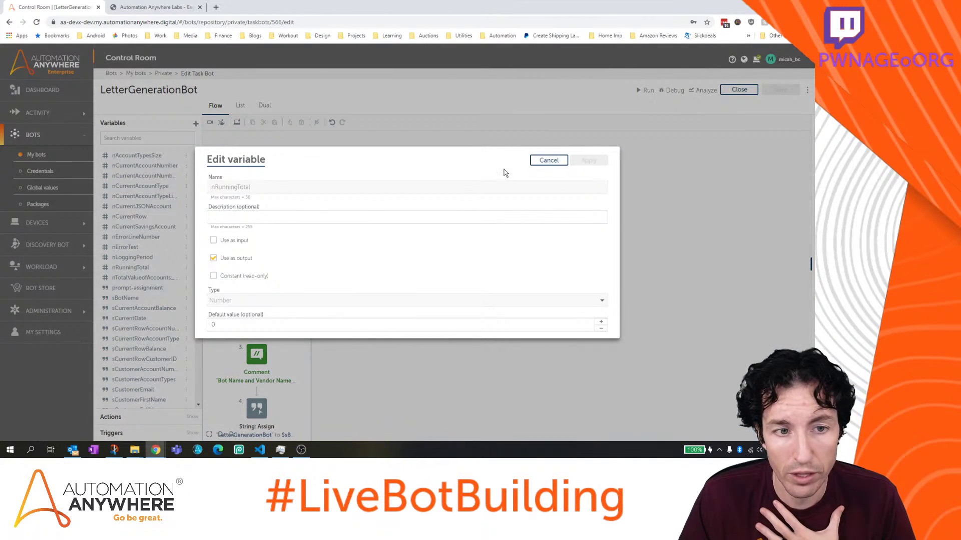
{"action": "left_click_drag", "start_coordinate": [281, 189], "coordinate": [211, 189]}
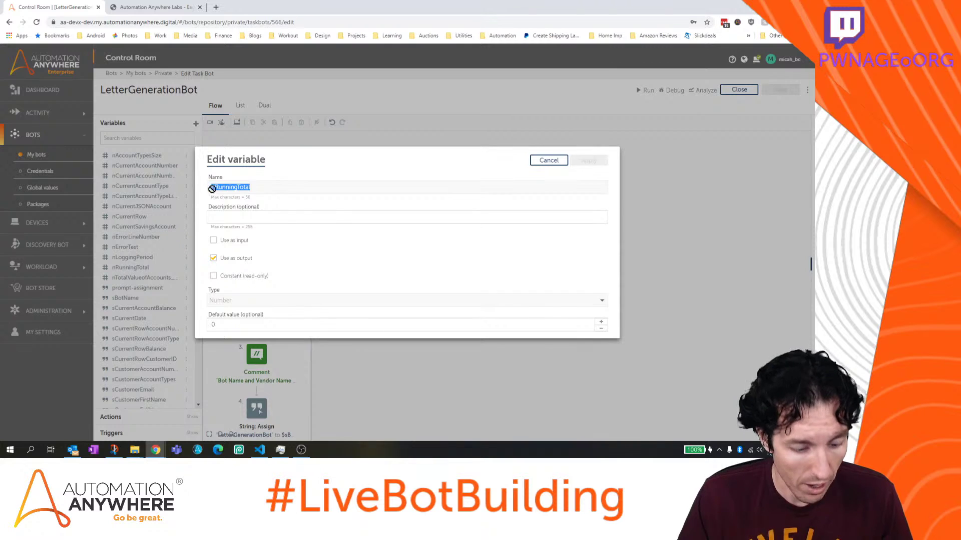
{"action": "left_click", "coordinate": [538, 159]}
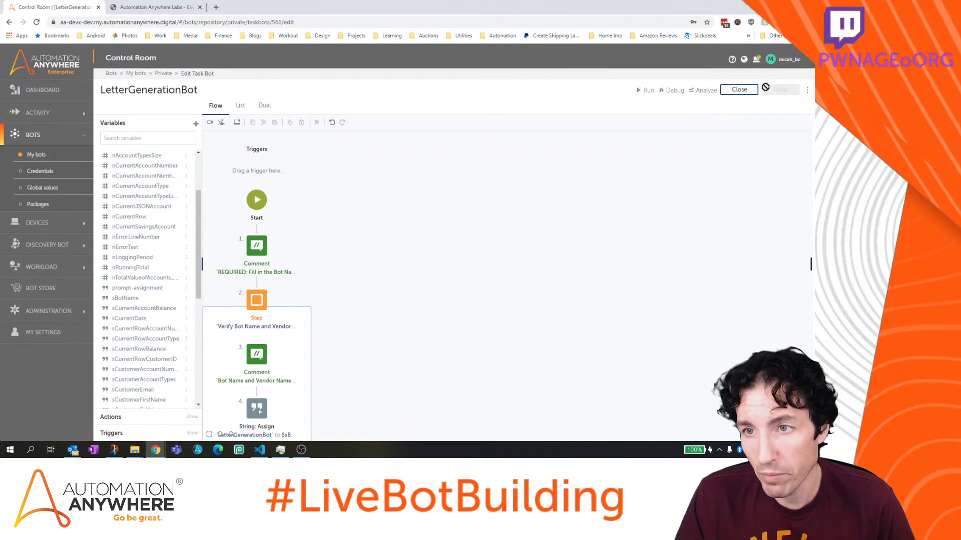
{"action": "left_click", "coordinate": [739, 90]}
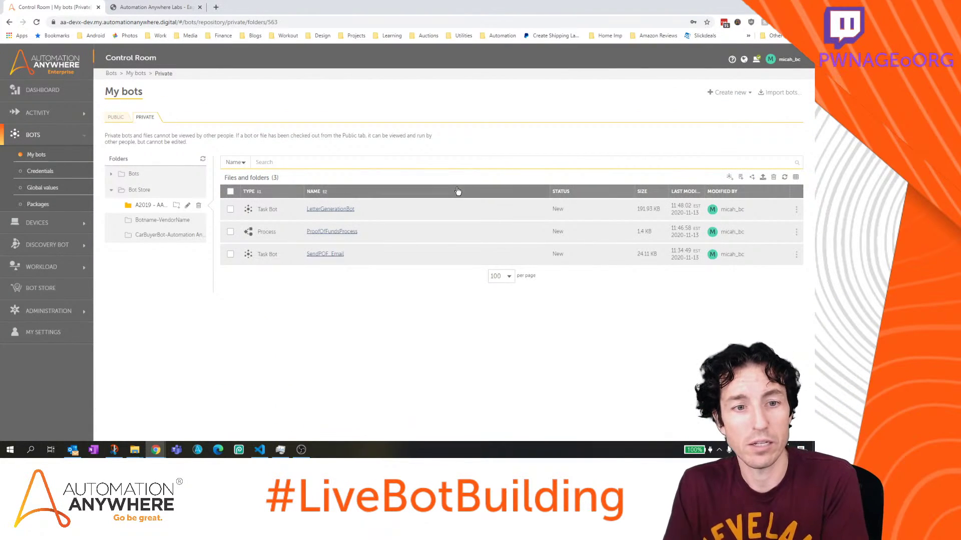
Reopen ProofOfFundsProcess and drop an If/Else pair below the ResearchAndLetterGeneration bot task
{"action": "left_click", "coordinate": [330, 234]}
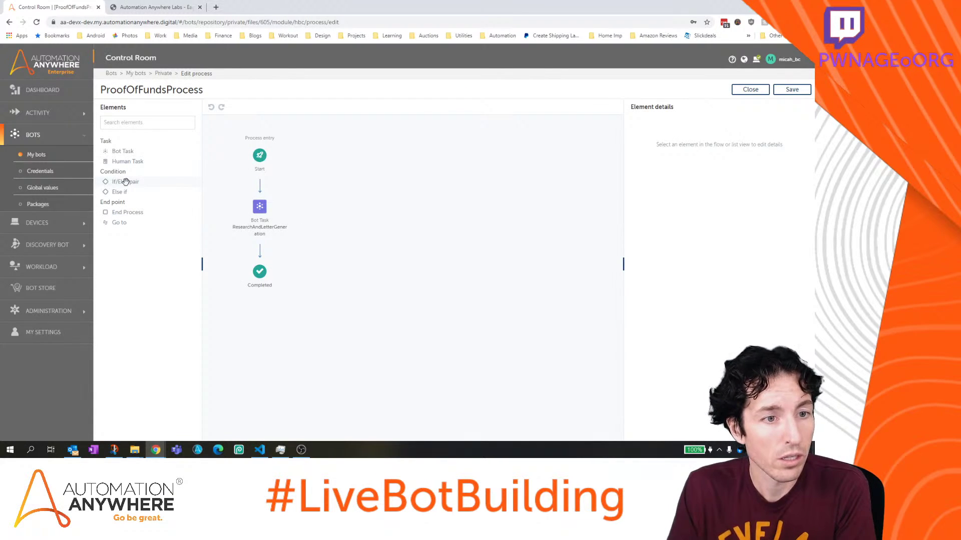
{"action": "left_click_drag", "start_coordinate": [125, 182], "coordinate": [269, 251]}
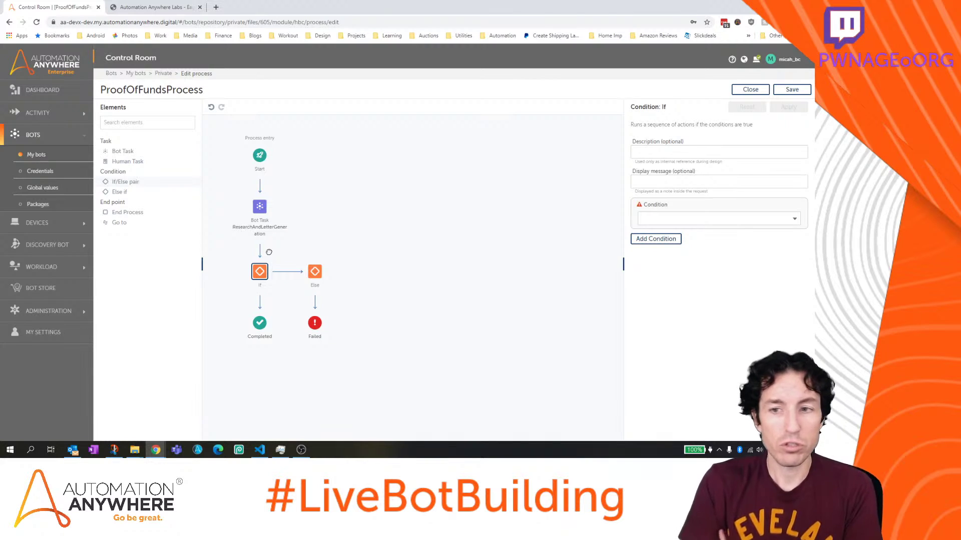
Label the If step ValidatingLetterGenSuccess with a matching 'Validating Letter Generation Success' display message
{"action": "left_click", "coordinate": [693, 150]}
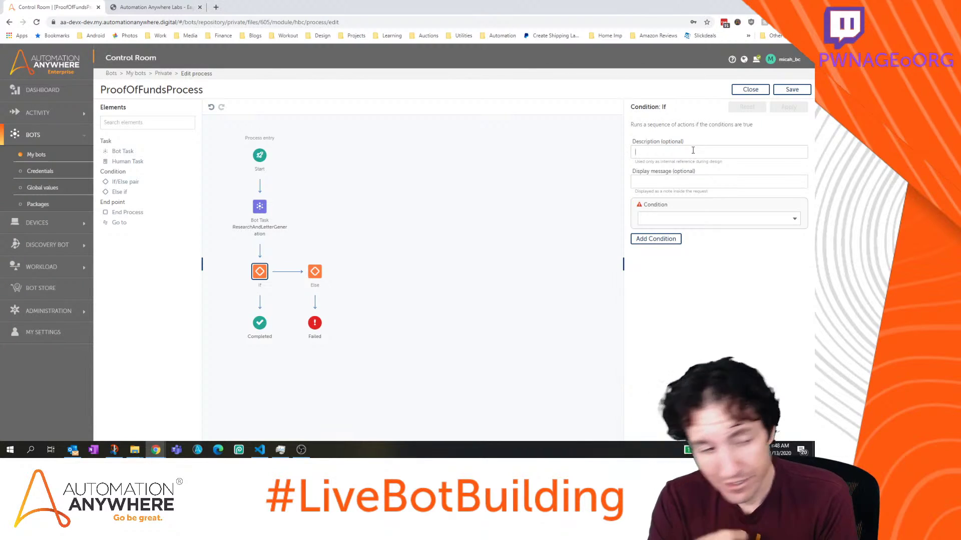
{"action": "left_click", "coordinate": [693, 150]}
{"action": "type", "text": "ValidatingSucces"}
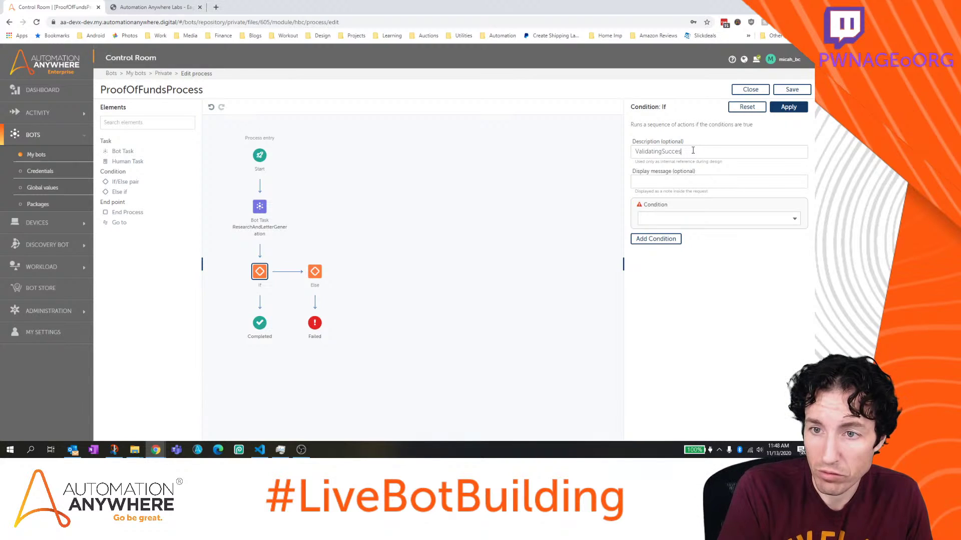
{"action": "key", "text": "BackSpace"}
{"action": "key", "text": "BackSpace"}
{"action": "key", "text": "BackSpace"}
{"action": "key", "text": "BackSpace"}
{"action": "key", "text": "BackSpace"}
{"action": "key", "text": "BackSpace"}
{"action": "type", "text": "LetterGEn"}
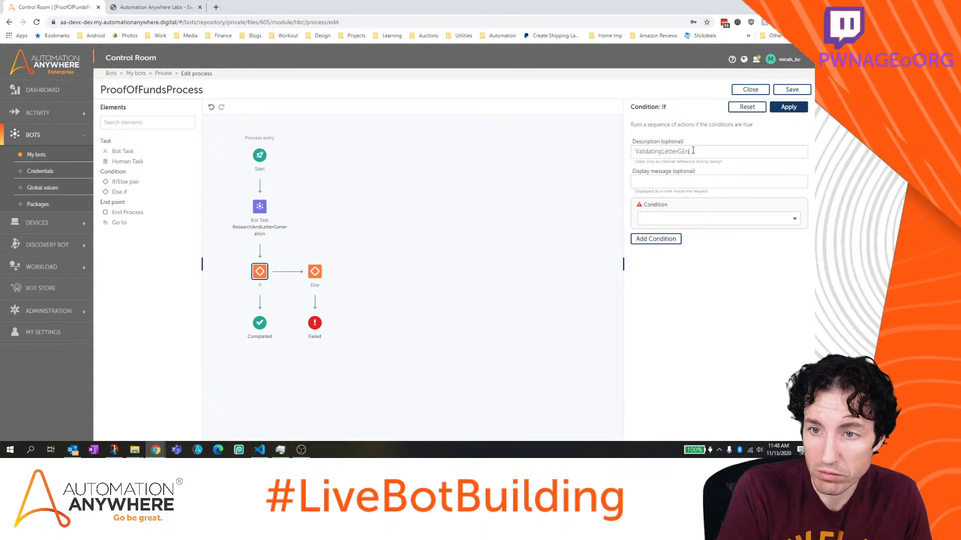
{"action": "type", "text": "nSuccess"}
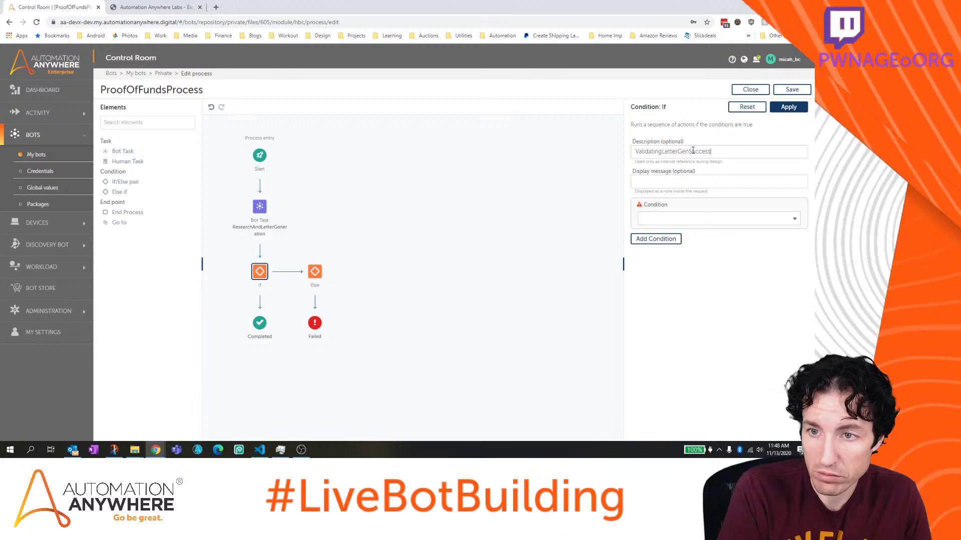
{"action": "key", "text": "Tab"}
{"action": "type", "text": "Validating L"}
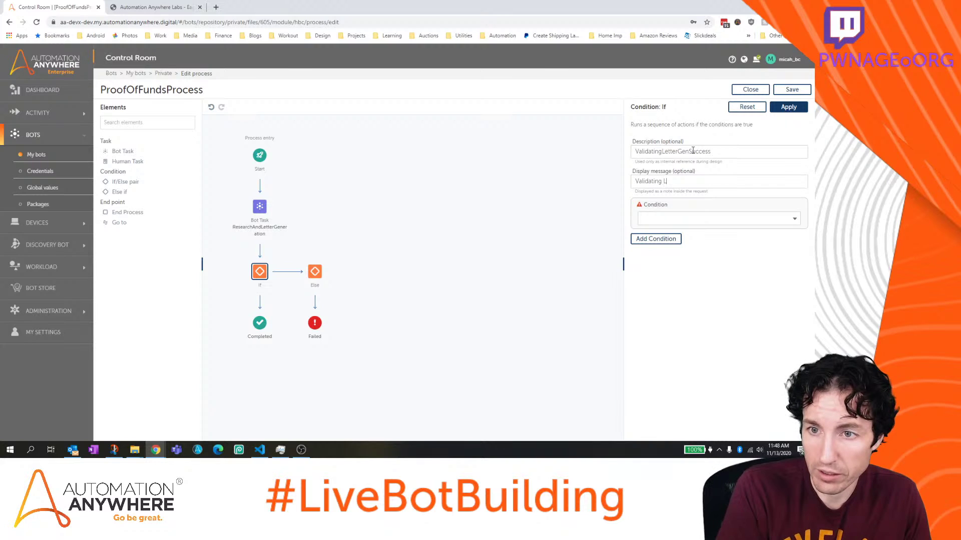
{"action": "type", "text": "etter GEne"}
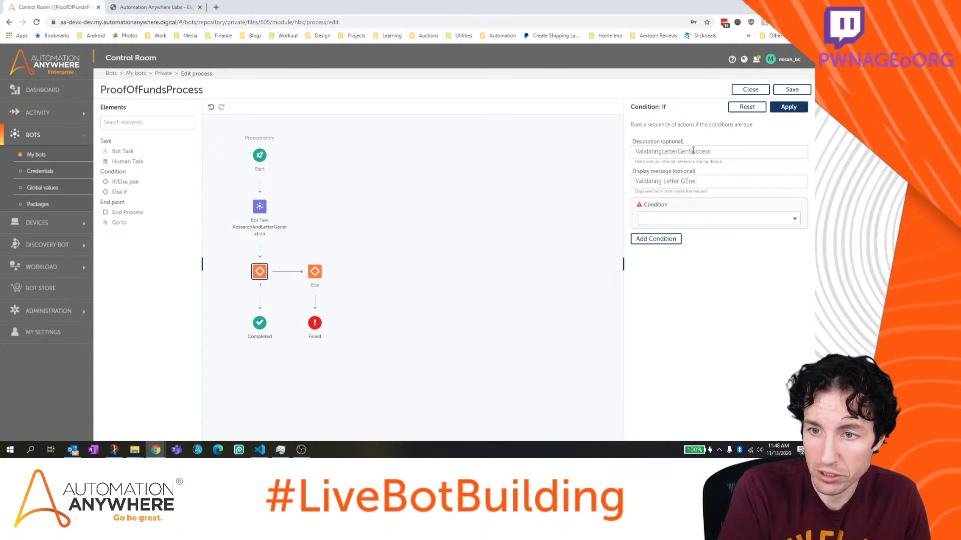
{"action": "type", "text": "ener"}
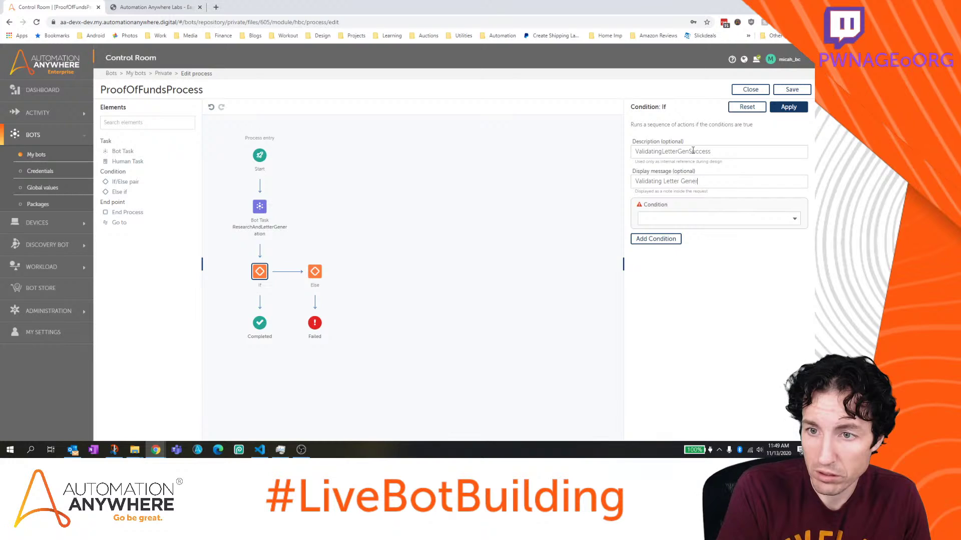
{"action": "type", "text": "ation Success"}
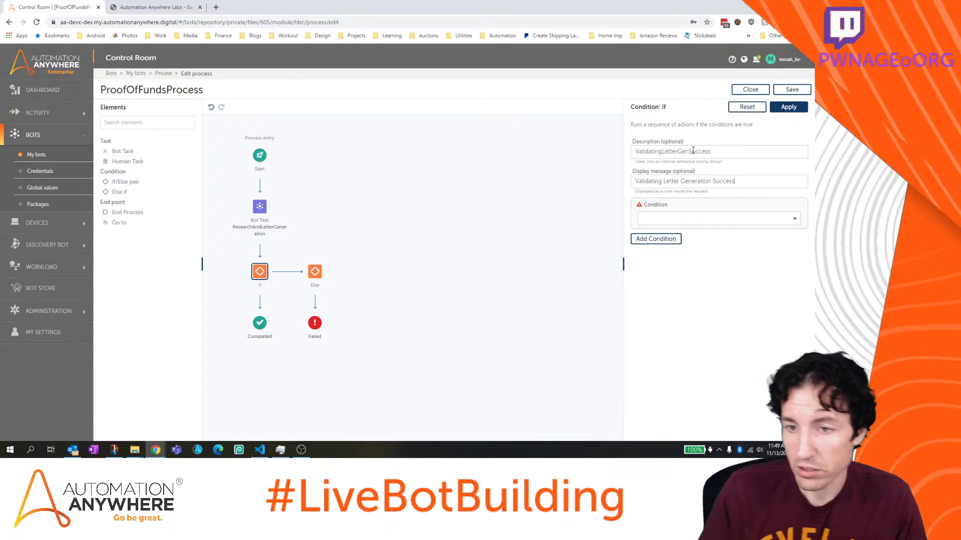
Make it a Boolean condition on ResearchAndLetterGeneration's output variable bCustomerMatched_output
{"action": "left_click", "coordinate": [714, 218]}
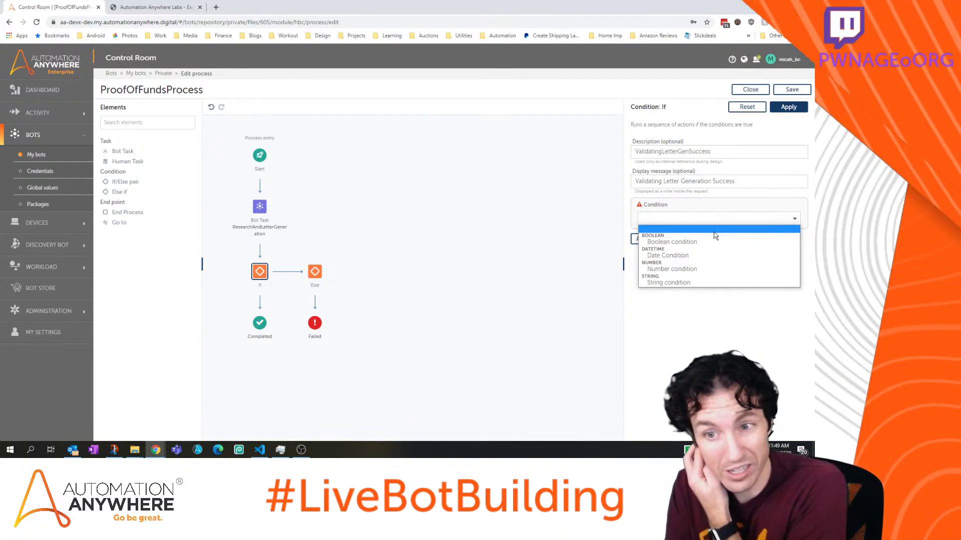
{"action": "left_click", "coordinate": [715, 243]}
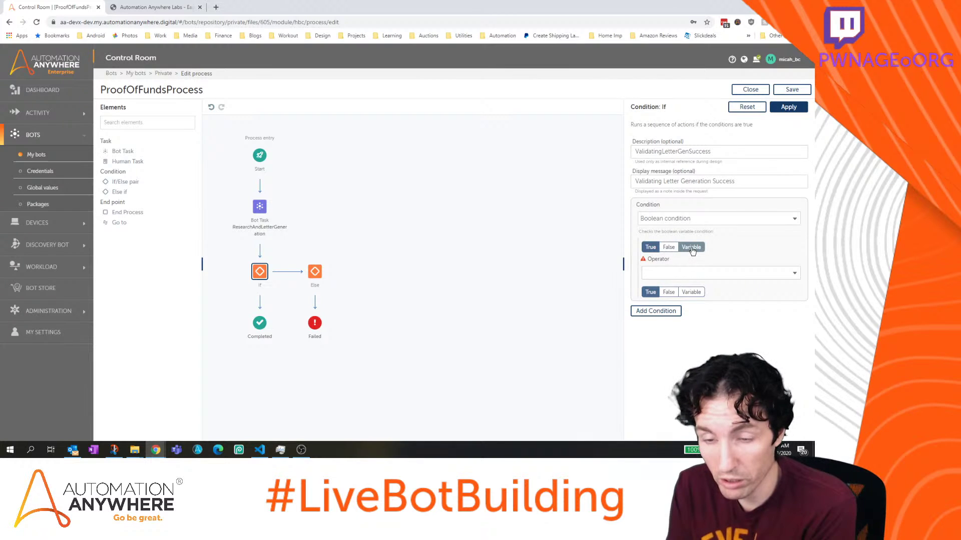
{"action": "left_click", "coordinate": [692, 248]}
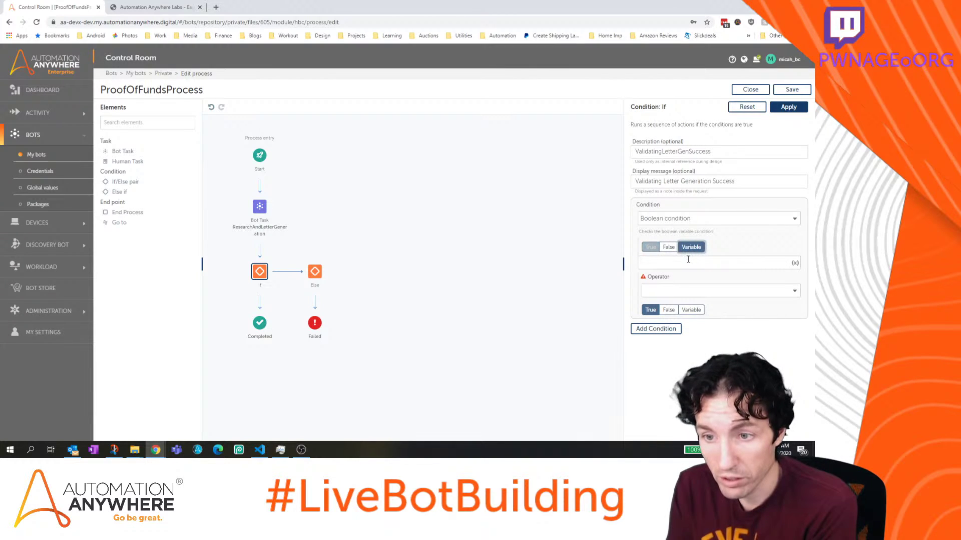
{"action": "left_click", "coordinate": [795, 263]}
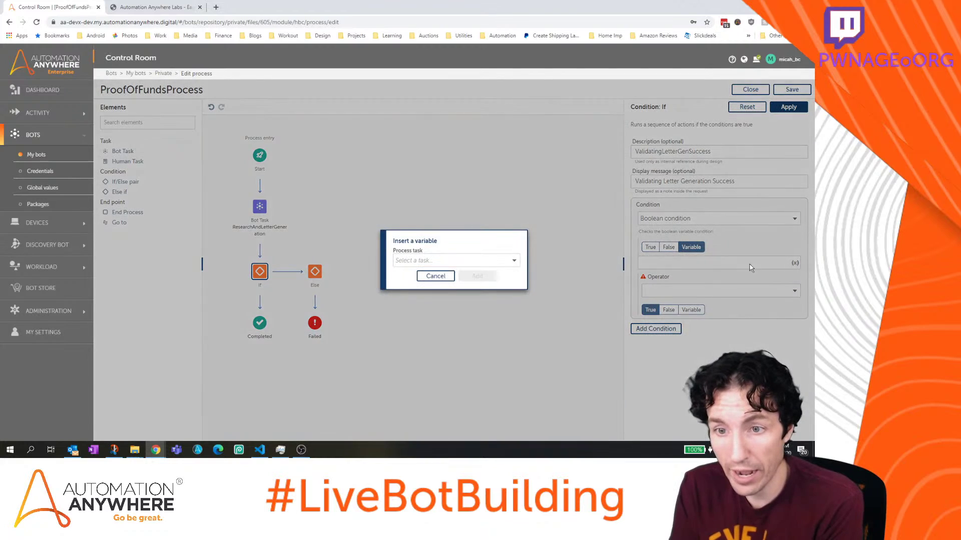
{"action": "left_click", "coordinate": [516, 261]}
{"action": "left_click", "coordinate": [492, 287]}
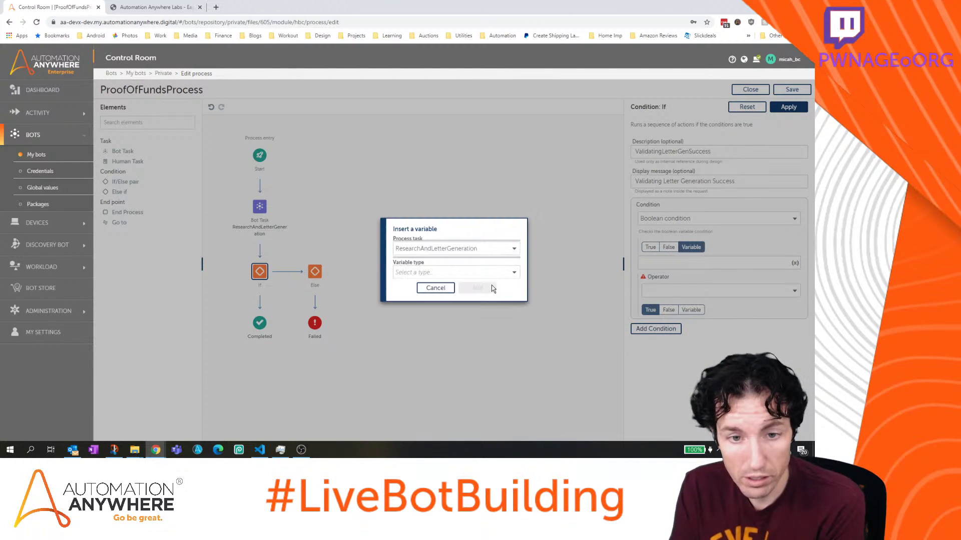
{"action": "left_click", "coordinate": [492, 273]}
{"action": "left_click", "coordinate": [486, 299]}
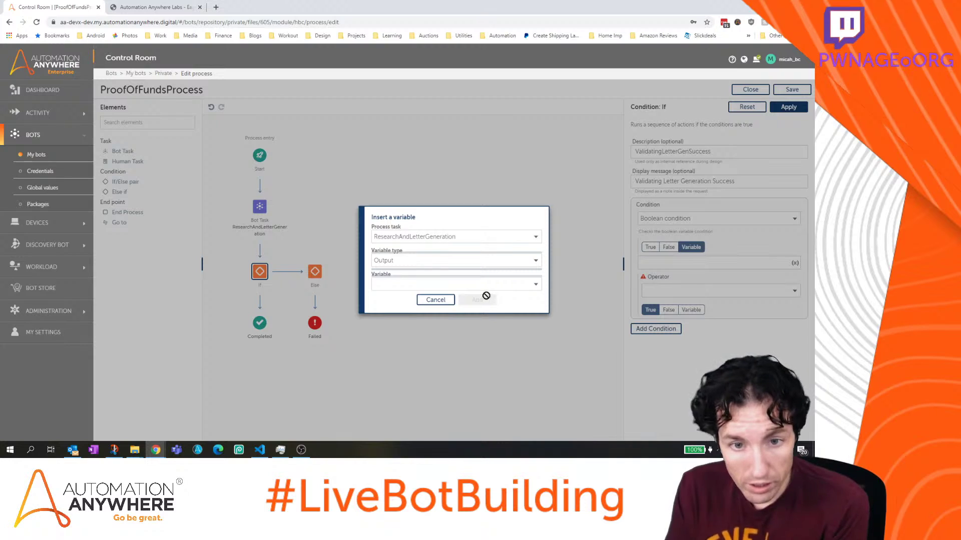
{"action": "left_click", "coordinate": [535, 286]}
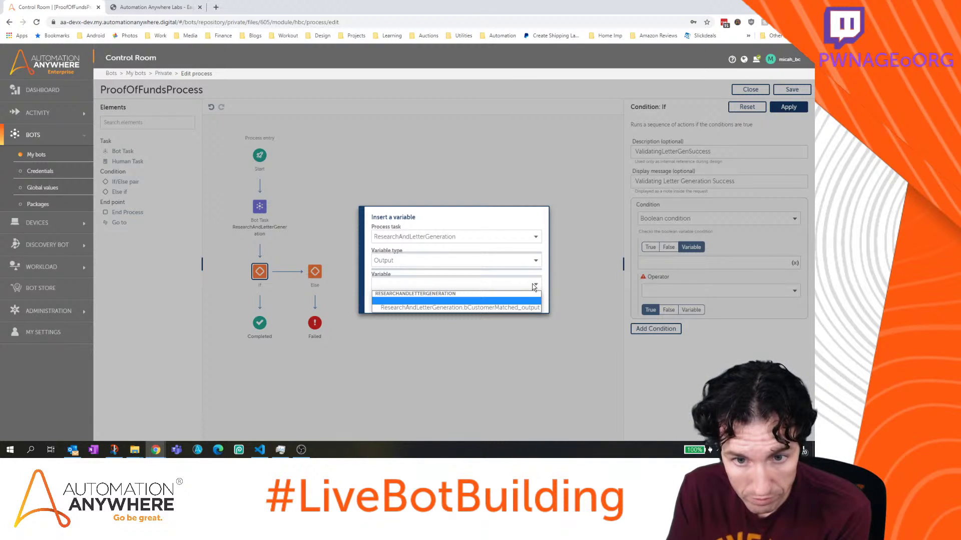
{"action": "left_click", "coordinate": [518, 306]}
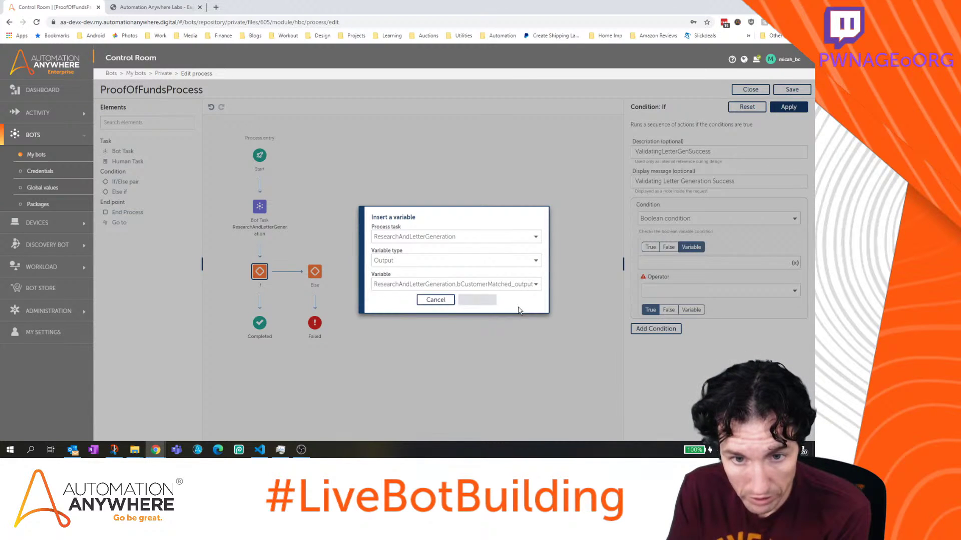
{"action": "left_click", "coordinate": [478, 299]}
Set the comparison to Equals True and apply the If settings
{"action": "left_click", "coordinate": [704, 290]}
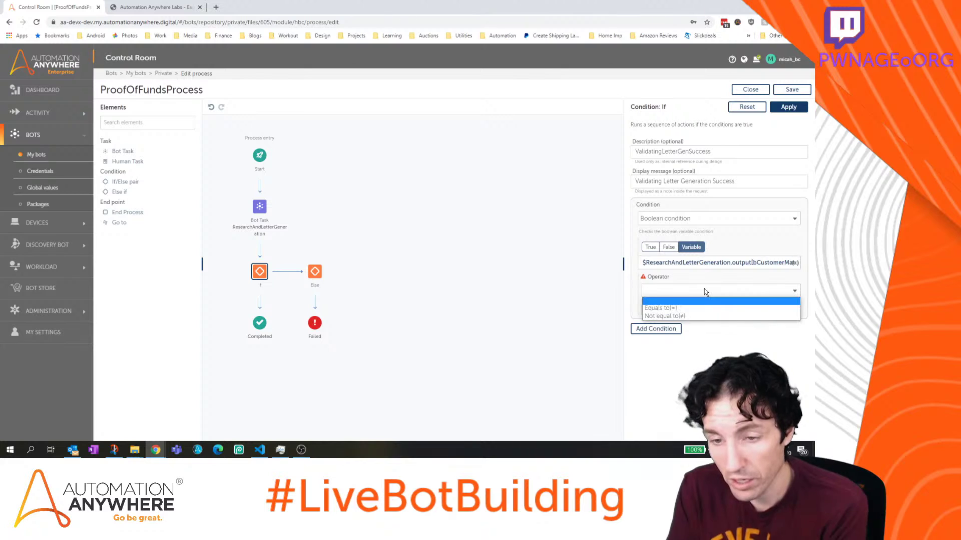
{"action": "left_click", "coordinate": [661, 307]}
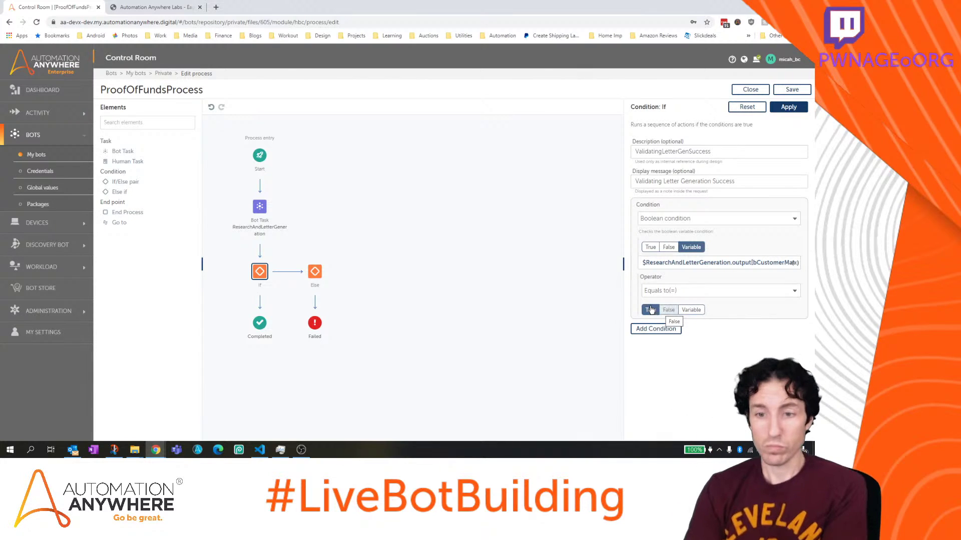
{"action": "left_click", "coordinate": [788, 108]}
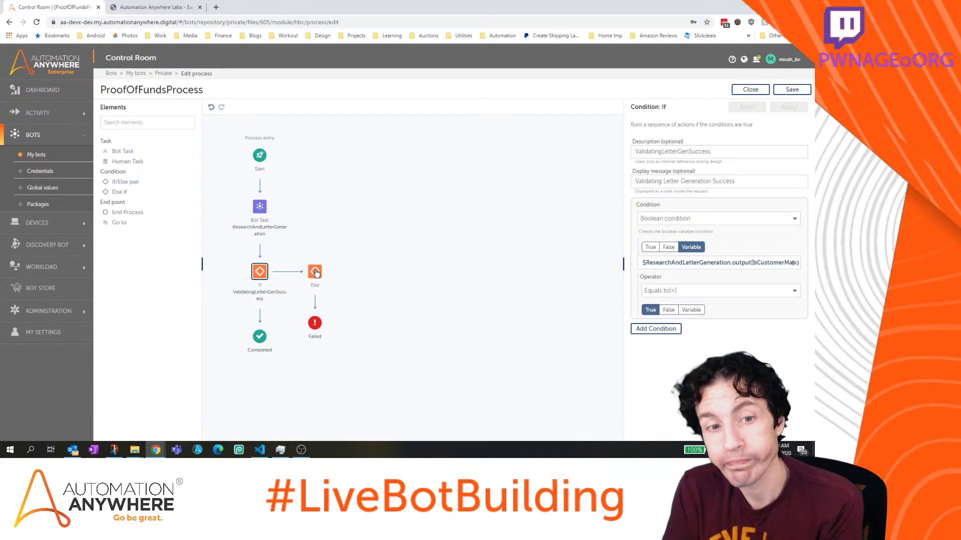
Give the Failed end point the message 'Research and Letter Generation process was unable to identify customer'
{"action": "left_click", "coordinate": [316, 273]}
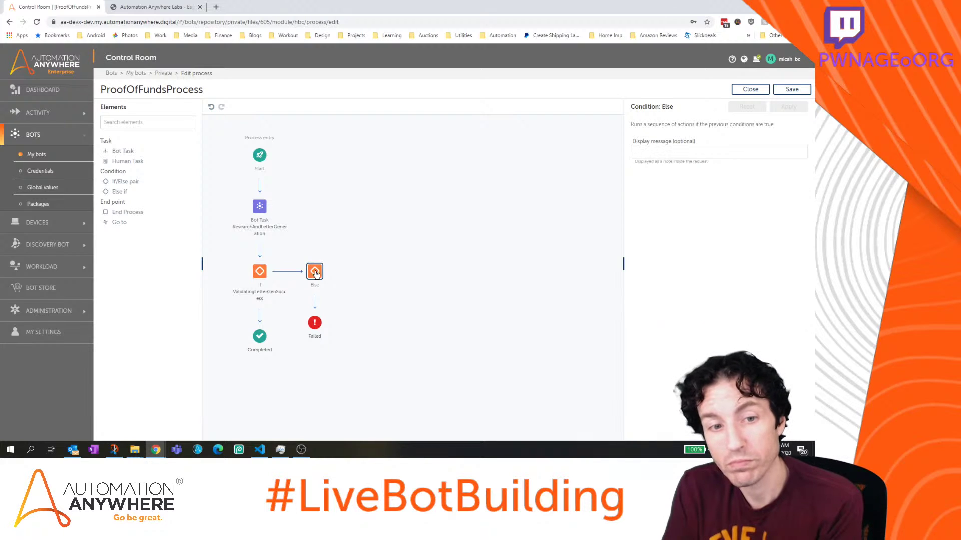
{"action": "left_click", "coordinate": [317, 323]}
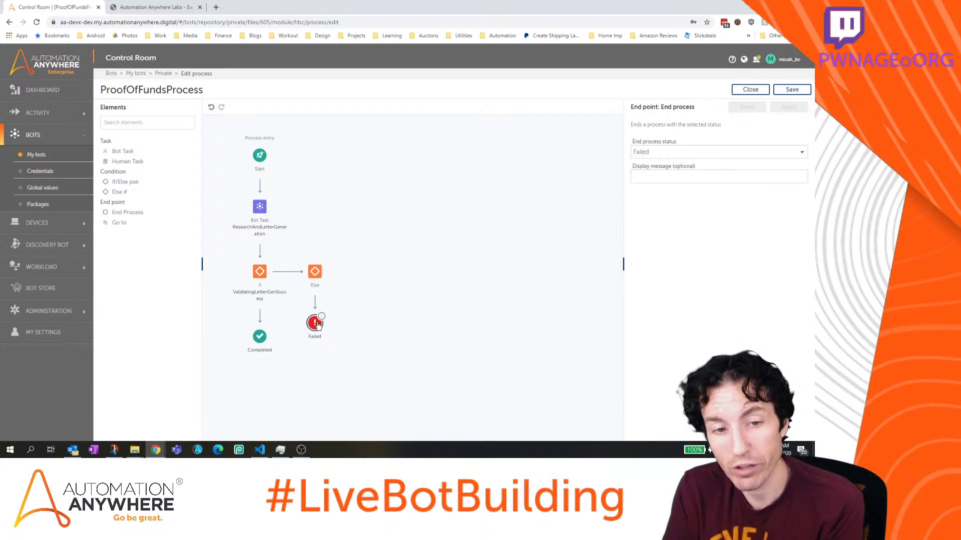
{"action": "left_click", "coordinate": [693, 178]}
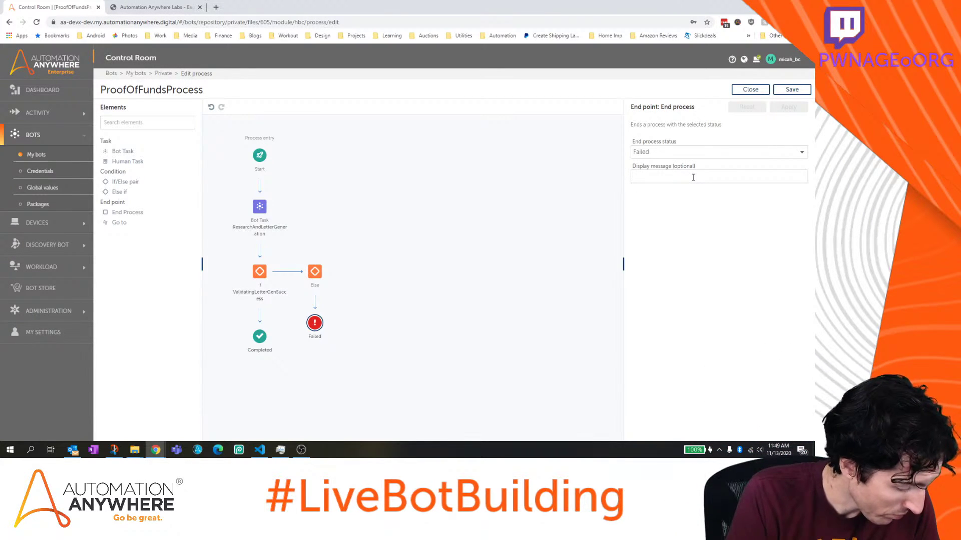
{"action": "type", "text": "Letter"}
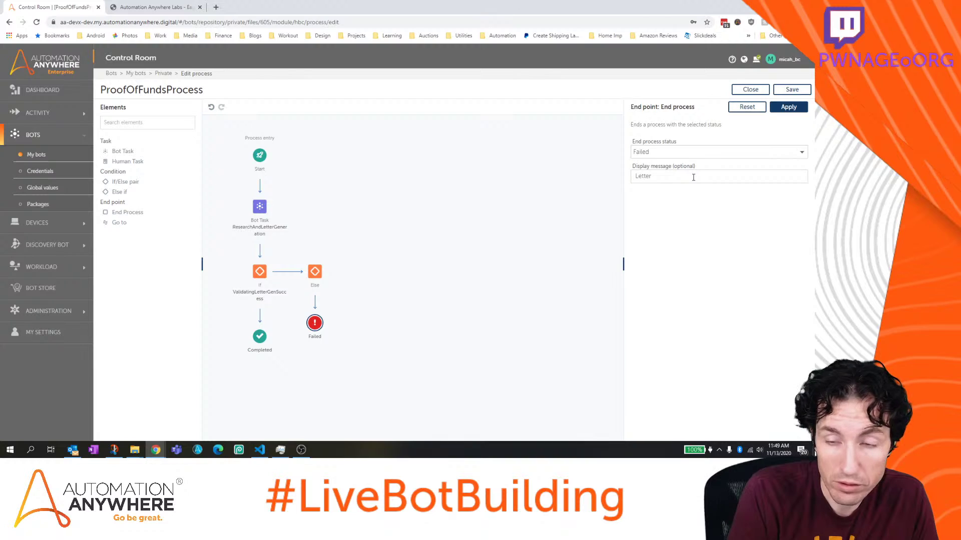
{"action": "key", "text": "BackSpace"}
{"action": "key", "text": "BackSpace"}
{"action": "key", "text": "BackSpace"}
{"action": "key", "text": "BackSpace"}
{"action": "key", "text": "BackSpace"}
{"action": "key", "text": "BackSpace"}
{"action": "type", "text": "Research and"}
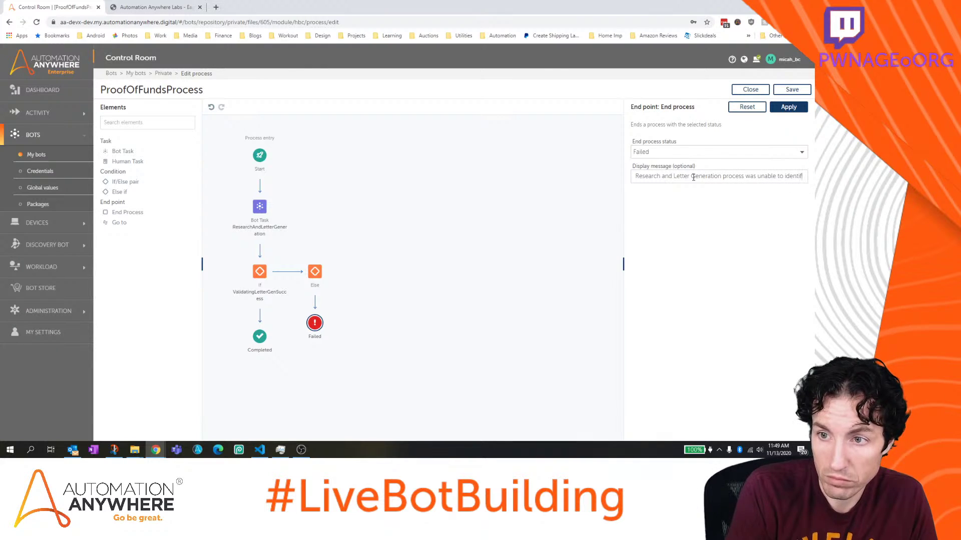
{"action": "type", "text": "y customer"}
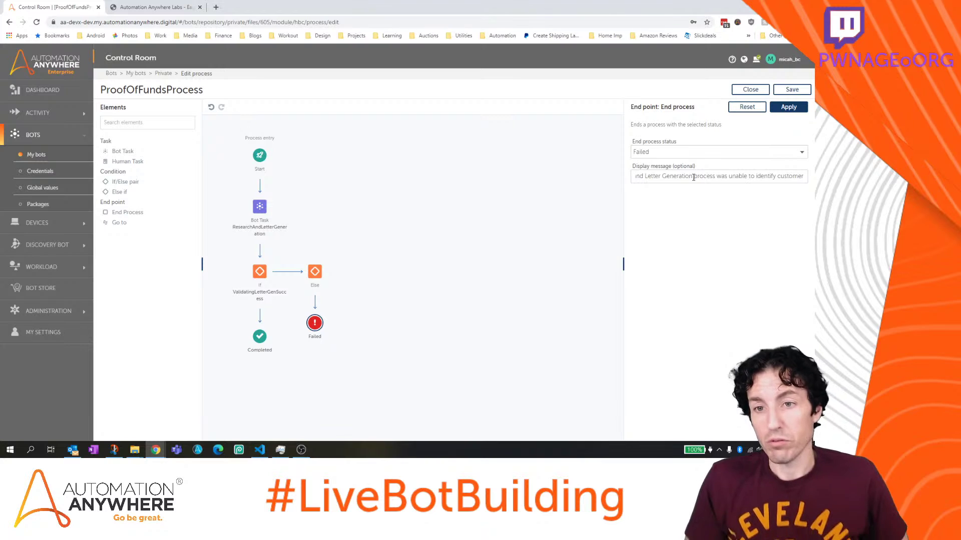
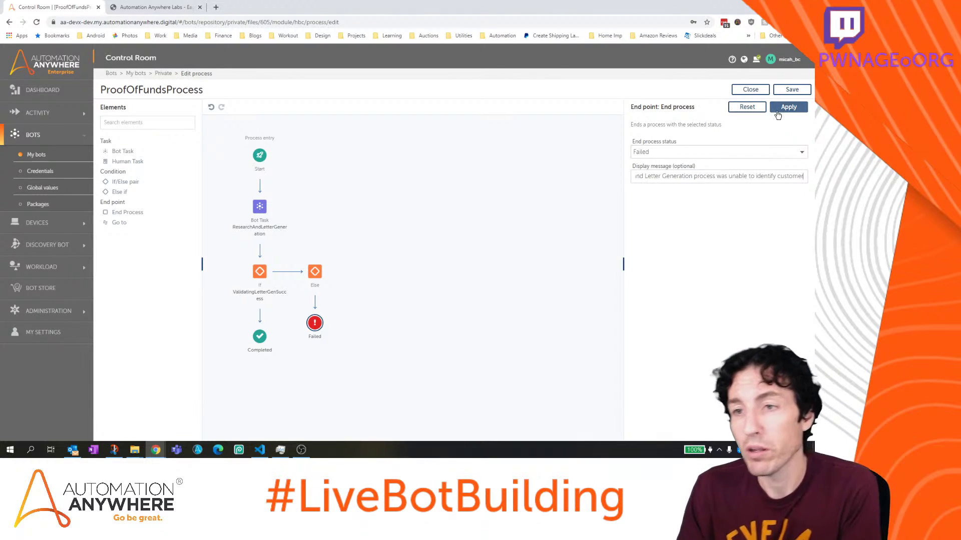
Apply the Failed end point's status and message, then shift the diagram up on the canvas
{"action": "left_click", "coordinate": [777, 114]}
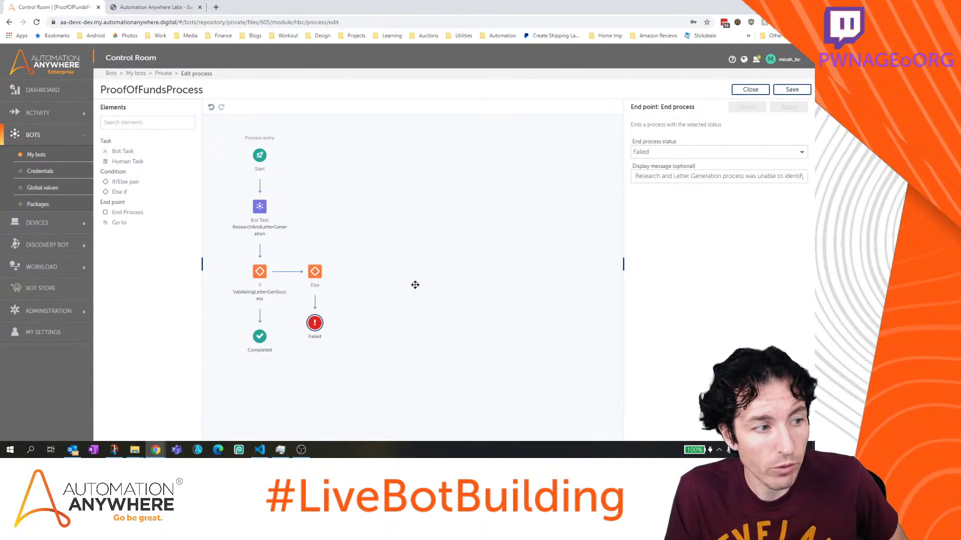
{"action": "left_click_drag", "start_coordinate": [415, 285], "coordinate": [428, 253]}
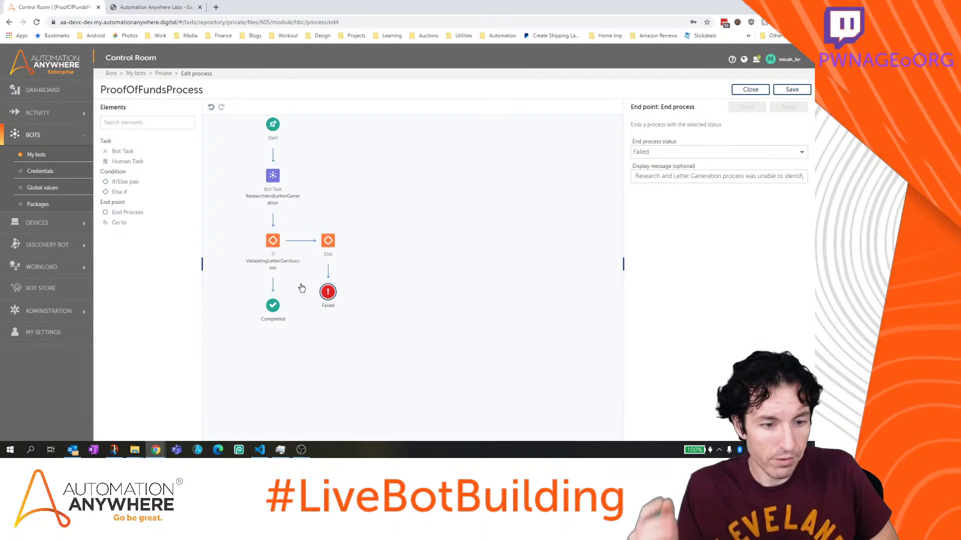
{"action": "mouse_move", "coordinate": [135, 449]}
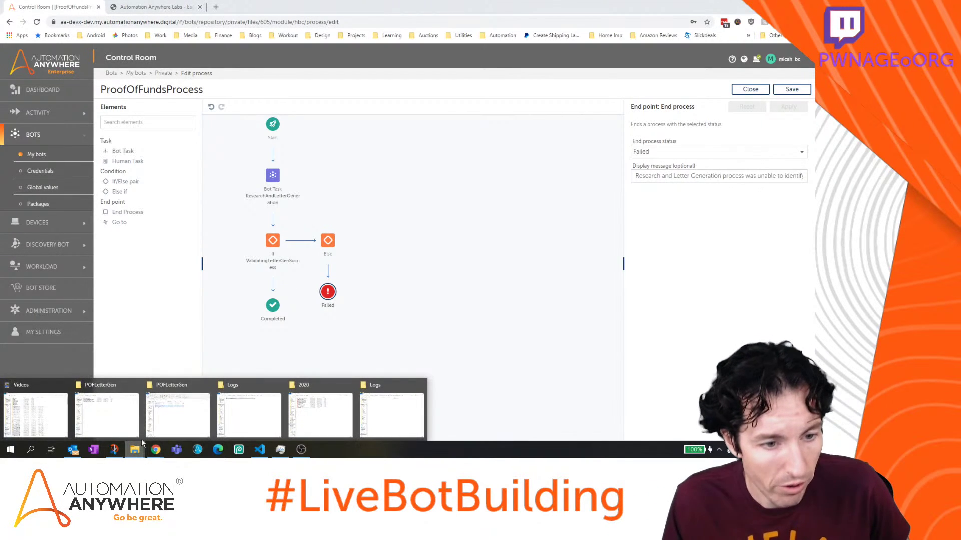
{"action": "left_click", "coordinate": [175, 401]}
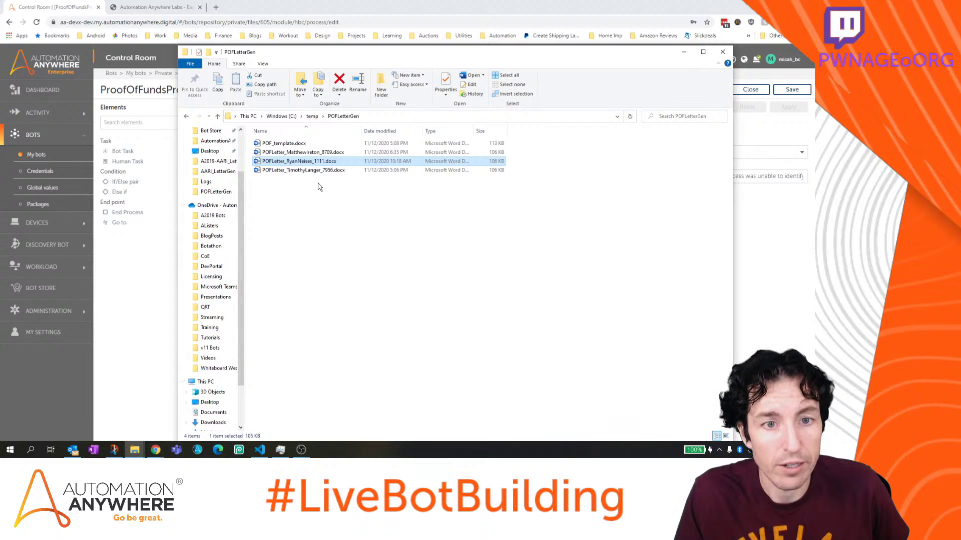
{"action": "left_click", "coordinate": [323, 170]}
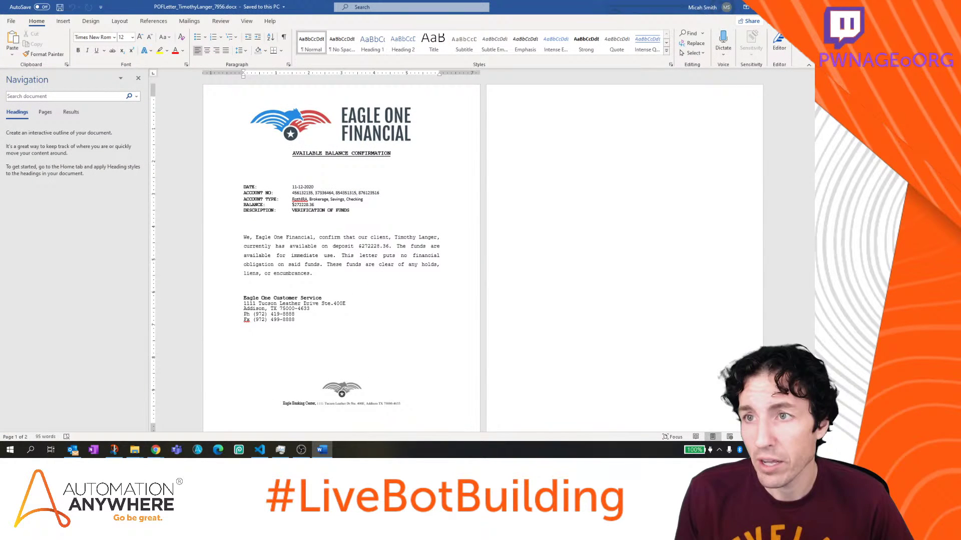
{"action": "key", "text": "alt+F4"}
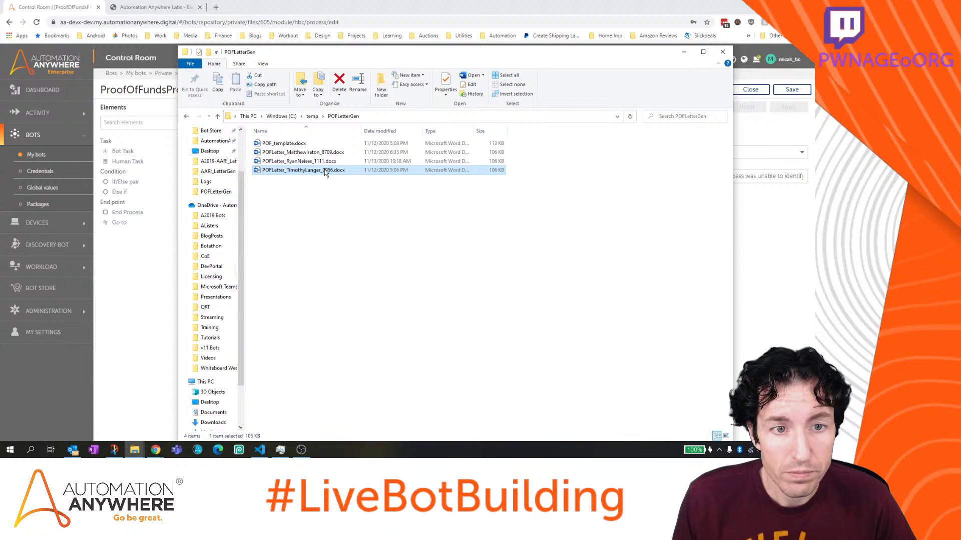
{"action": "left_click", "coordinate": [329, 162]}
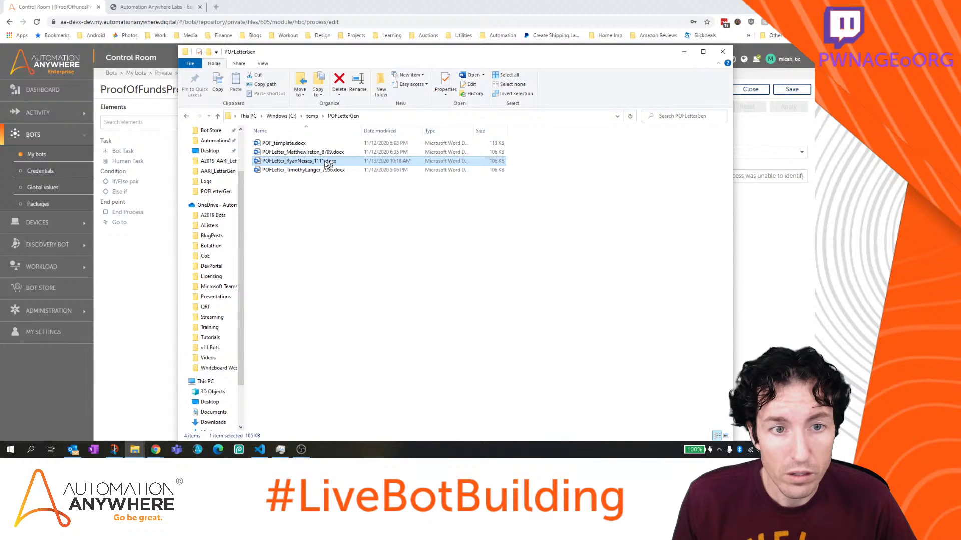
{"action": "double_click", "coordinate": [329, 162]}
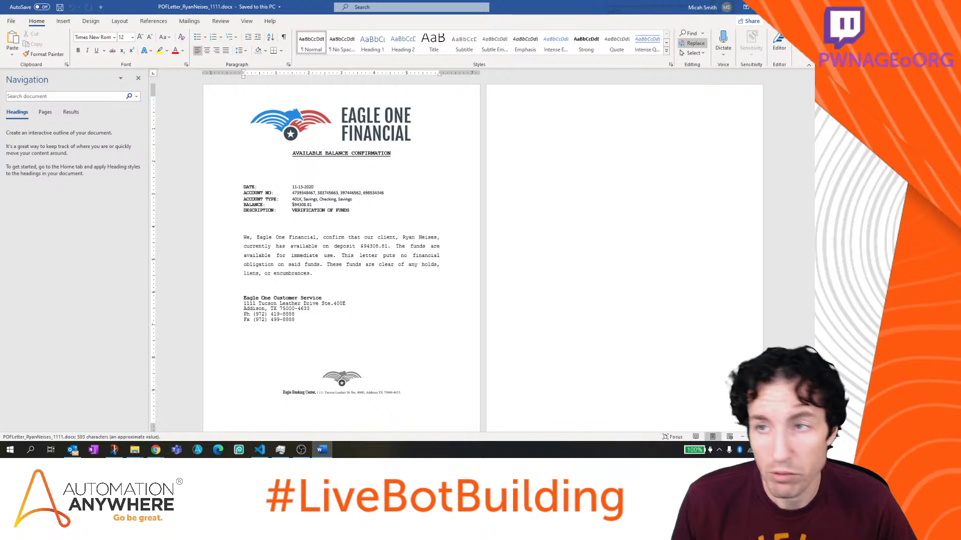
{"action": "key", "text": "alt+F4"}
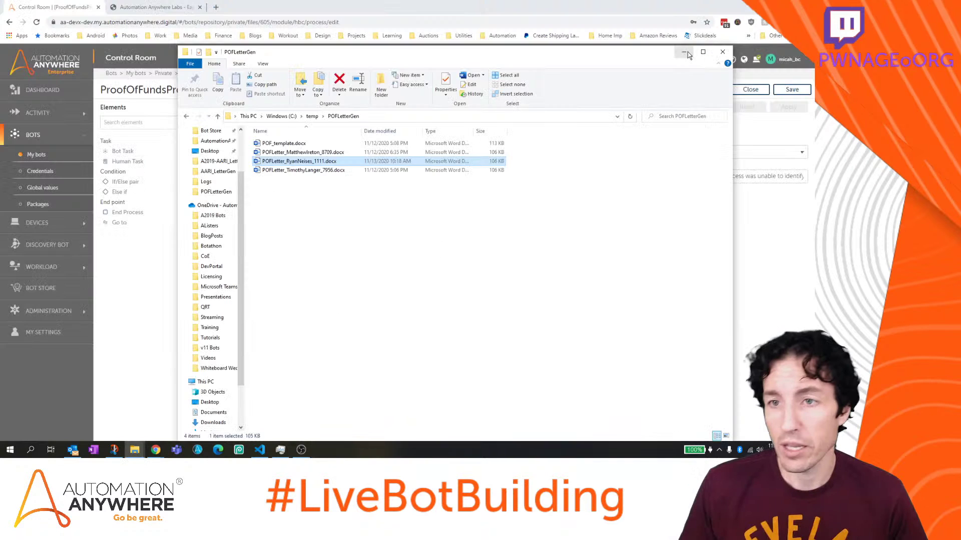
{"action": "left_click", "coordinate": [685, 52]}
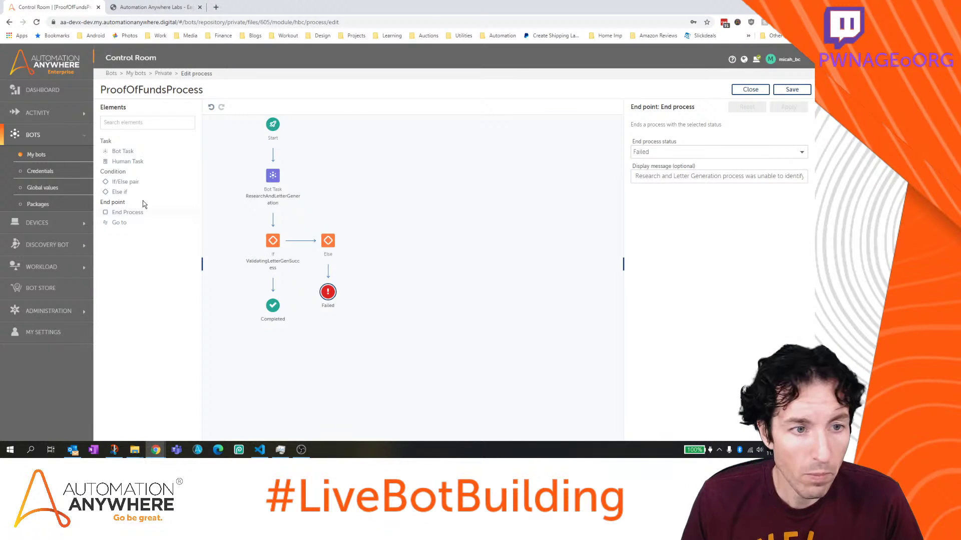
Attempt to drop an If/Else pair onto the If-to-Completed link, then save the process
{"action": "left_click_drag", "start_coordinate": [125, 181], "coordinate": [278, 284]}
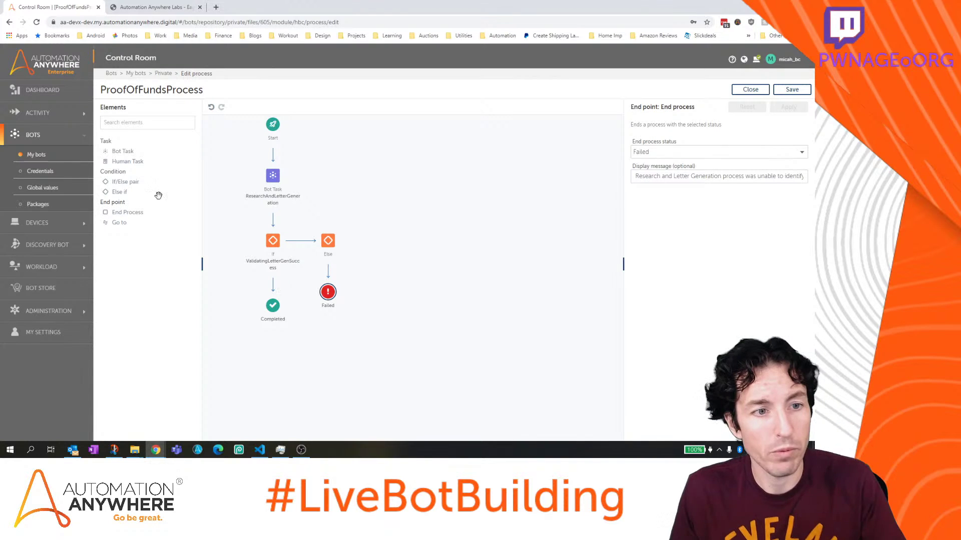
{"action": "left_click_drag", "start_coordinate": [139, 183], "coordinate": [276, 286]}
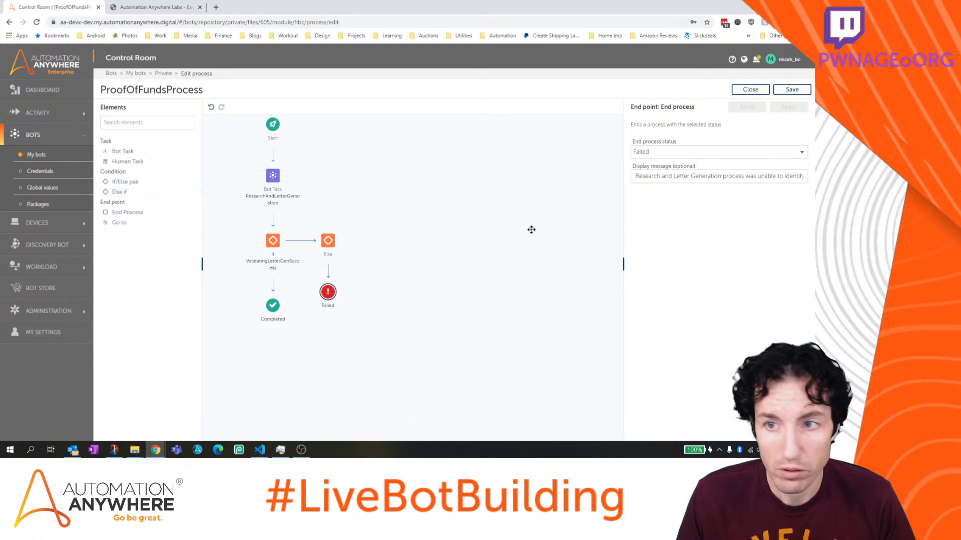
{"action": "left_click", "coordinate": [796, 92]}
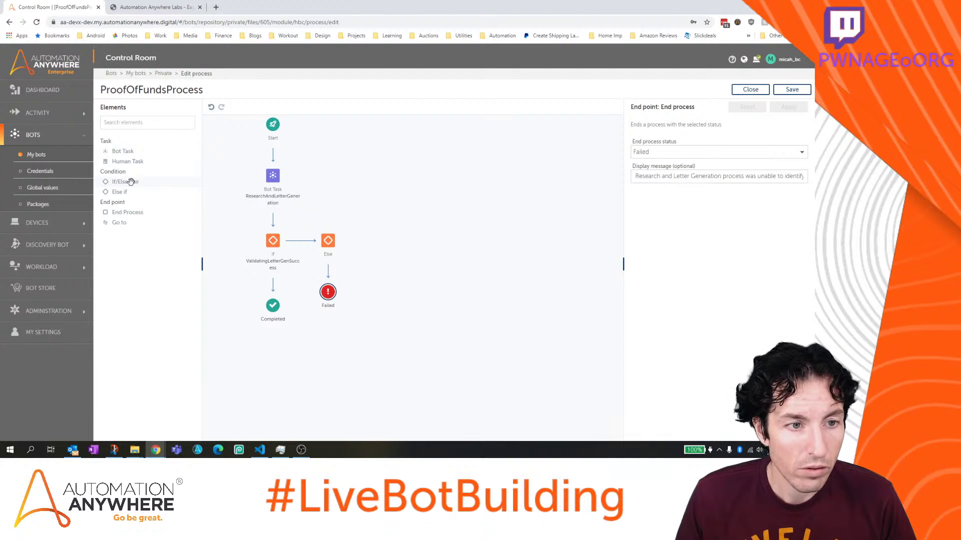
Select the ValidatingLetterGenSuccess If node and retry placing an If/Else pair above Completed
{"action": "left_click_drag", "start_coordinate": [126, 183], "coordinate": [270, 280]}
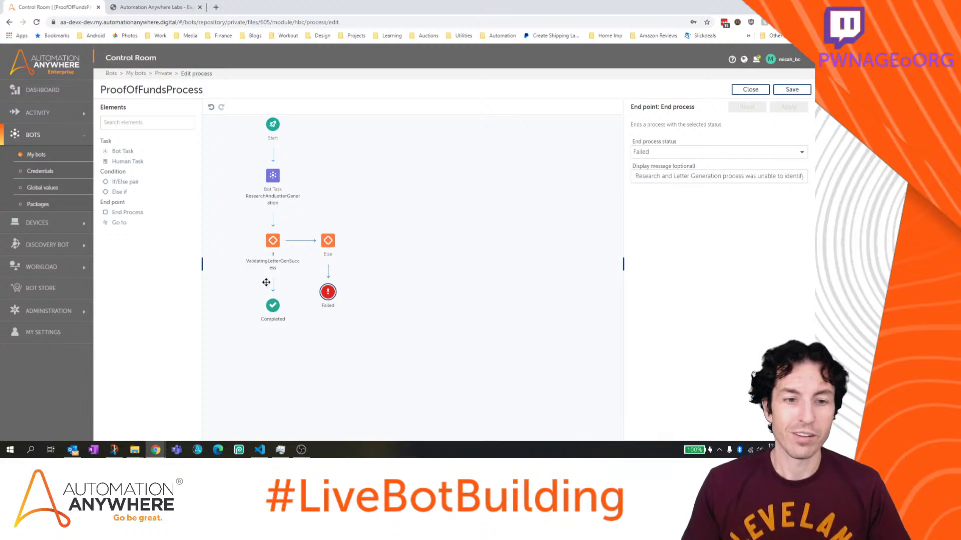
{"action": "left_click", "coordinate": [272, 240]}
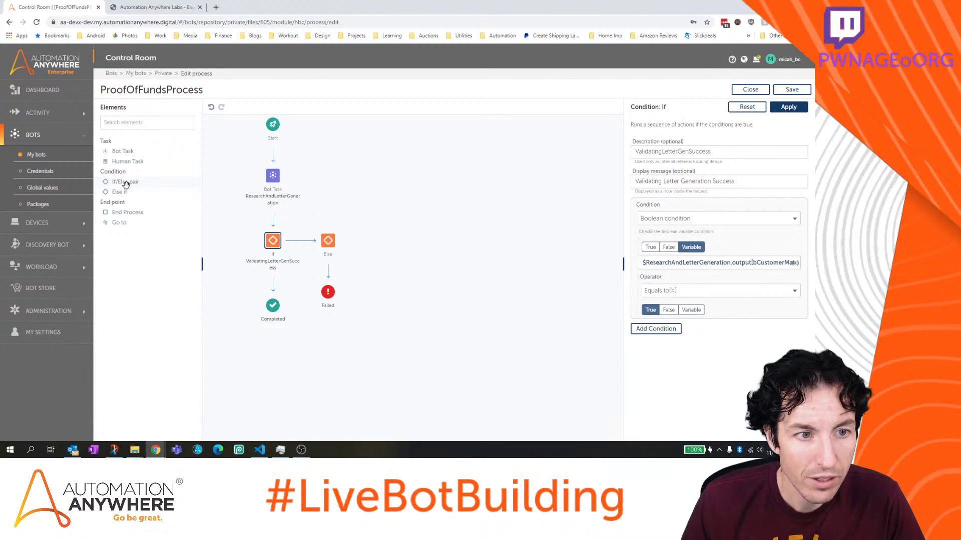
{"action": "left_click_drag", "start_coordinate": [126, 183], "coordinate": [276, 284]}
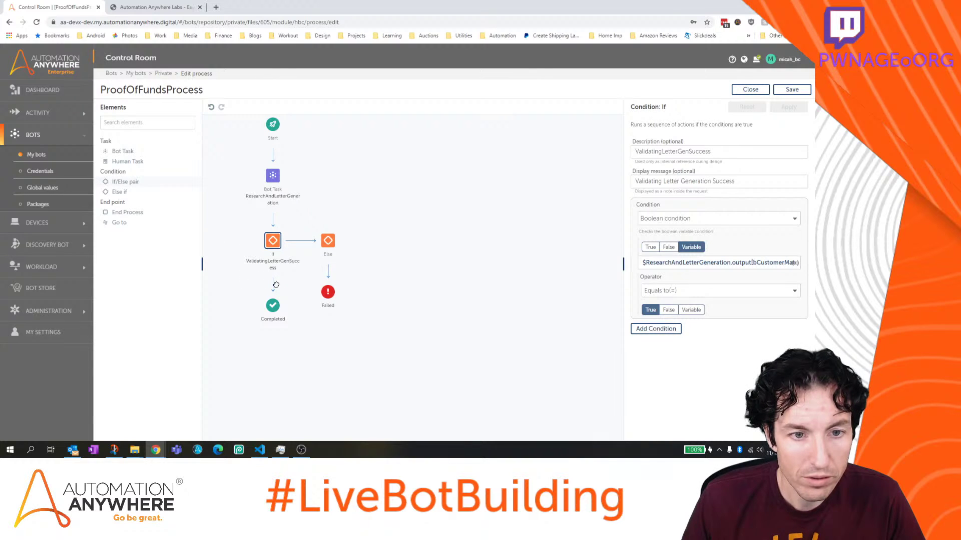
Insert an If/Else pair below the Bot Task, apply the existing condition, and select the new If
{"action": "left_click_drag", "start_coordinate": [124, 181], "coordinate": [276, 219]}
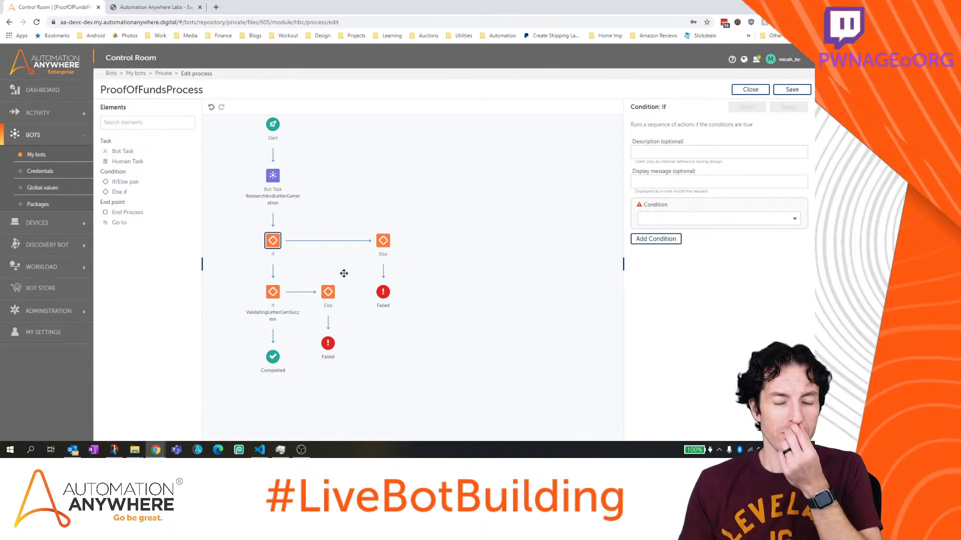
{"action": "left_click", "coordinate": [274, 292]}
{"action": "left_click", "coordinate": [279, 285]}
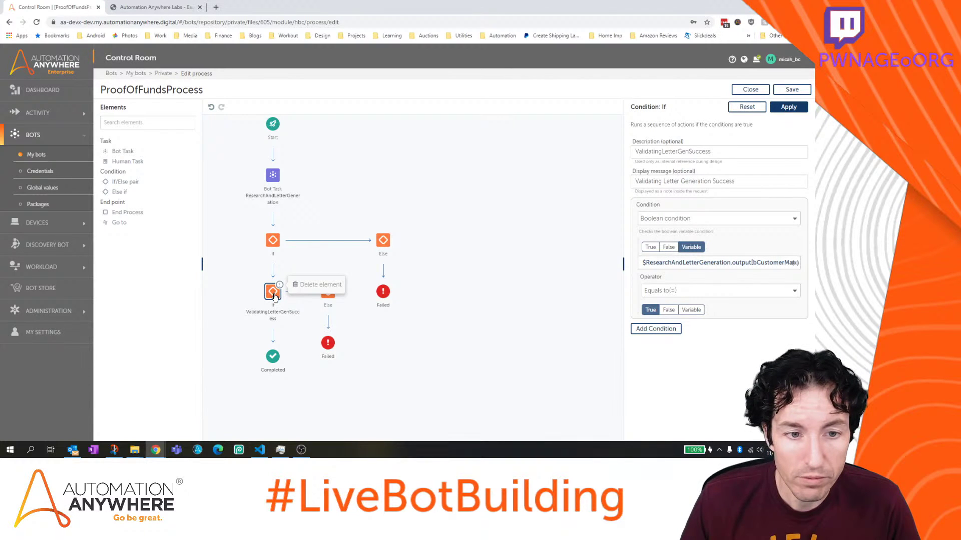
{"action": "scroll", "coordinate": [274, 296], "scroll_direction": "down", "scroll_amount": 1}
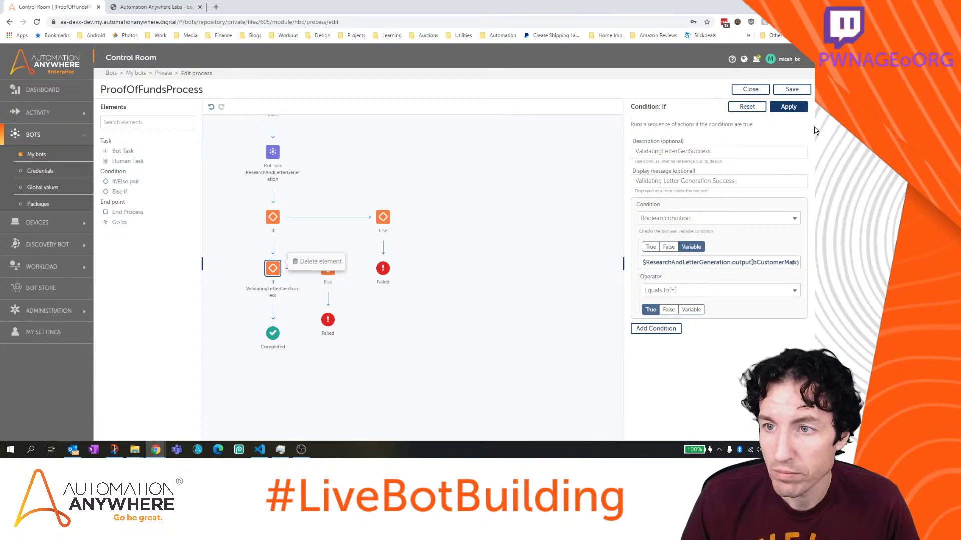
{"action": "left_click", "coordinate": [784, 109]}
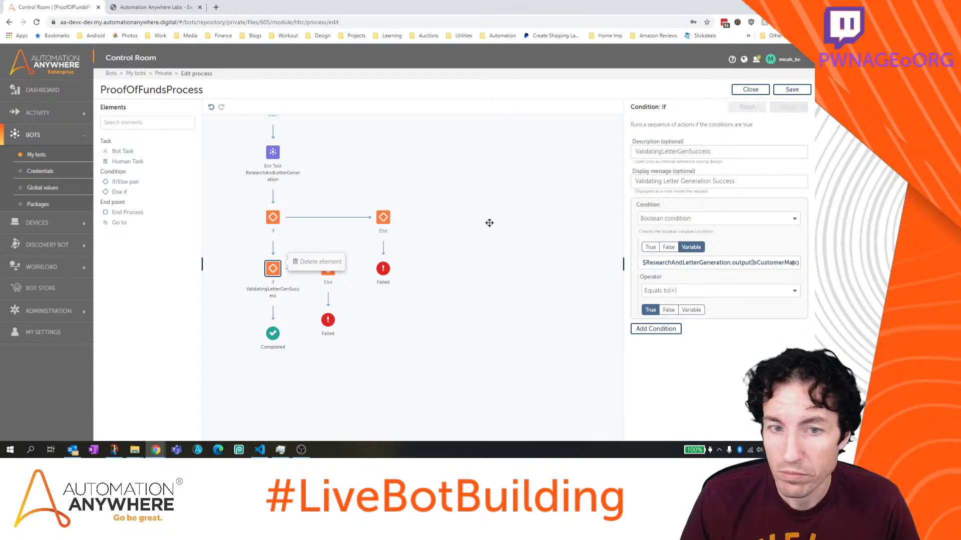
{"action": "left_click", "coordinate": [274, 219]}
{"action": "scroll", "coordinate": [274, 260], "scroll_direction": "up", "scroll_amount": 2}
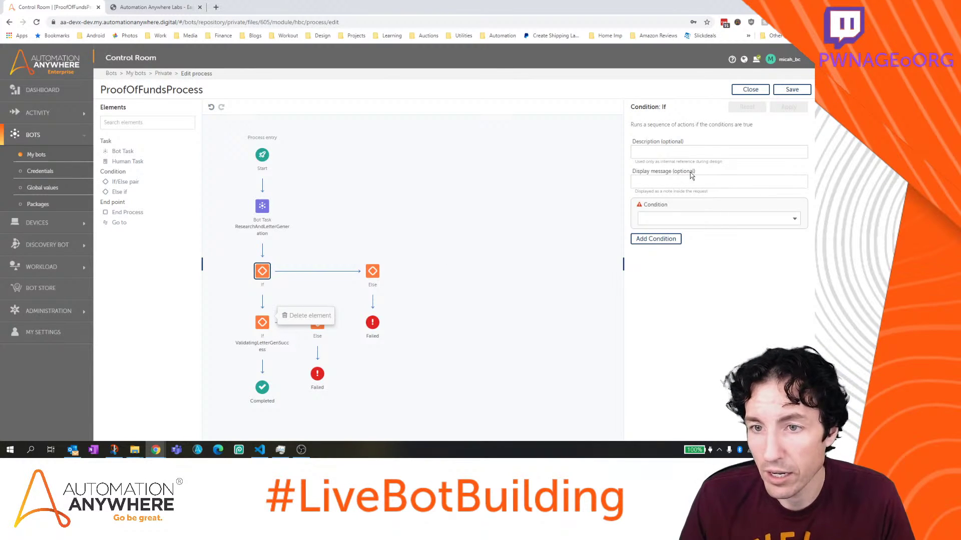
Describe the new If as ValidatingLetterGenerationSuccess and copy that text into its Display message
{"action": "left_click", "coordinate": [675, 154]}
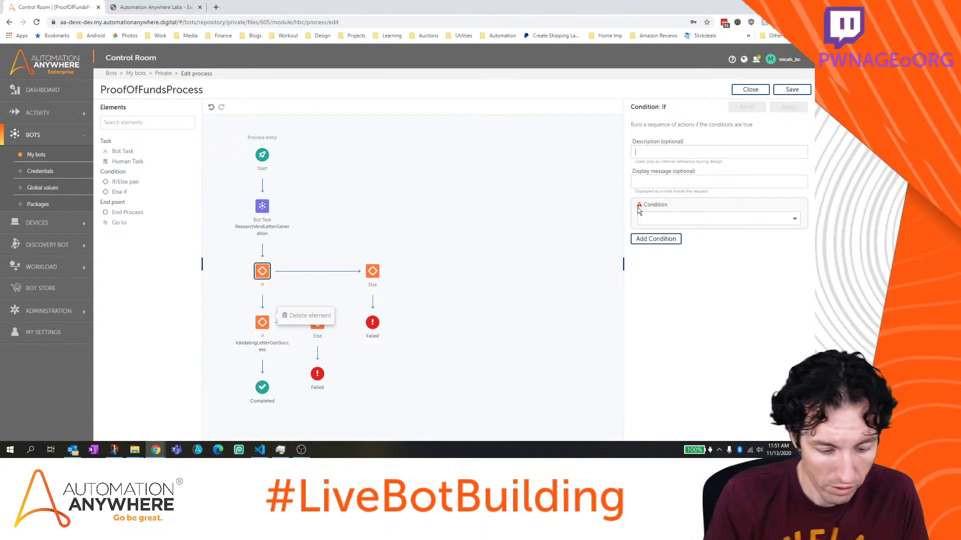
{"action": "type", "text": "Validating Lett"}
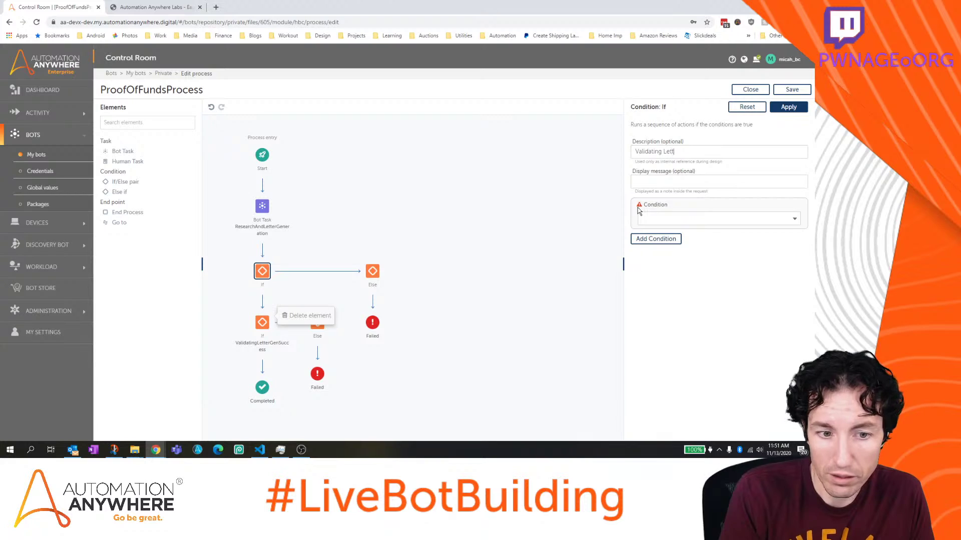
{"action": "type", "text": "er Generatio"}
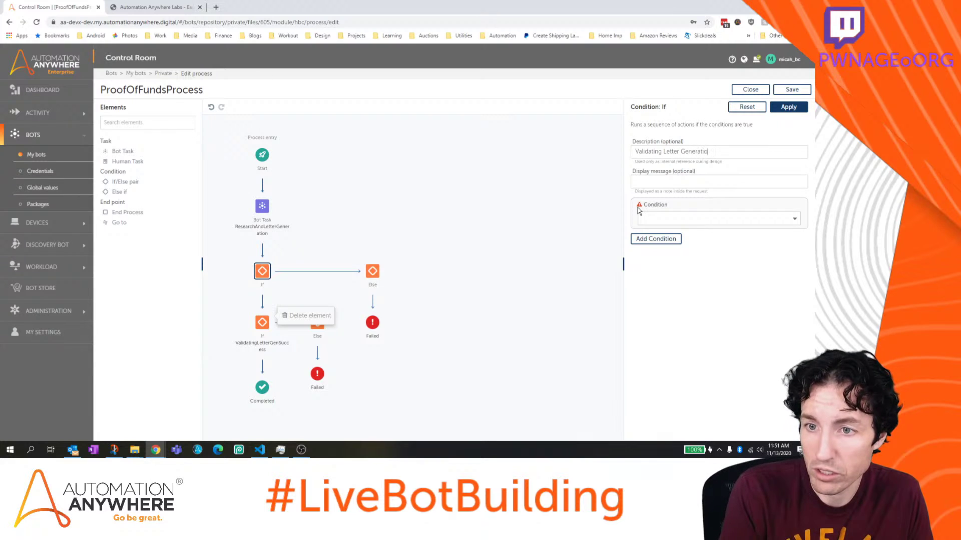
{"action": "type", "text": "n Success"}
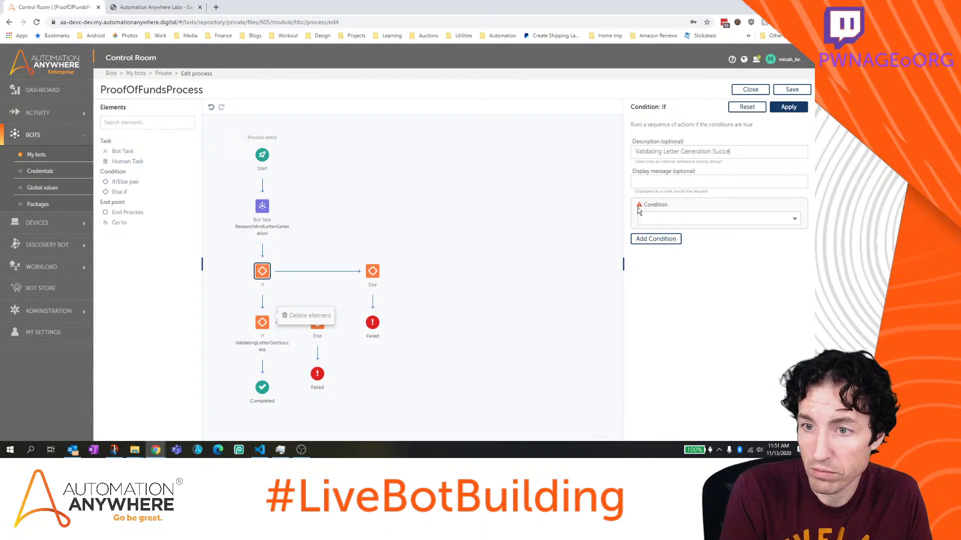
{"action": "left_click", "coordinate": [663, 151]}
{"action": "key", "text": "BackSpace"}
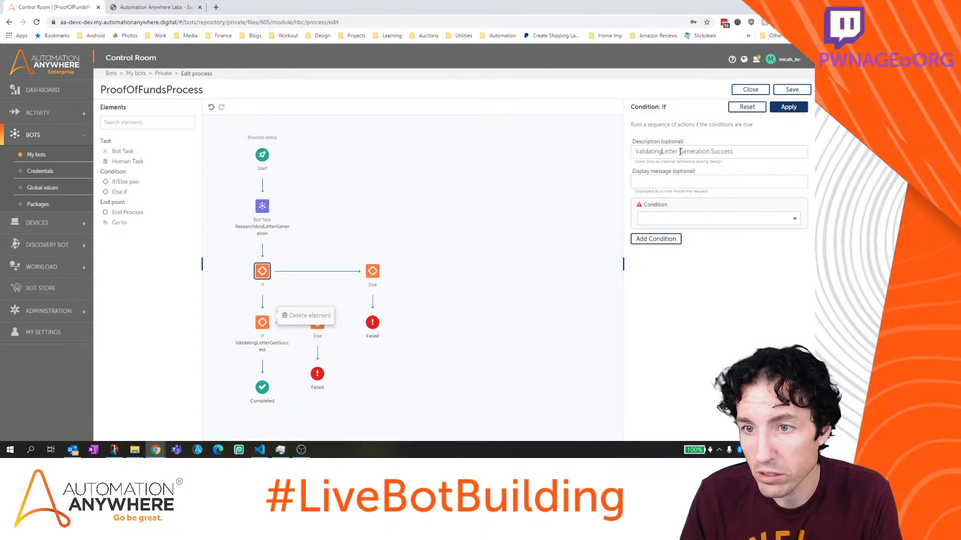
{"action": "left_click", "coordinate": [680, 152]}
{"action": "key", "text": "BackSpace"}
{"action": "double_click", "coordinate": [718, 151]}
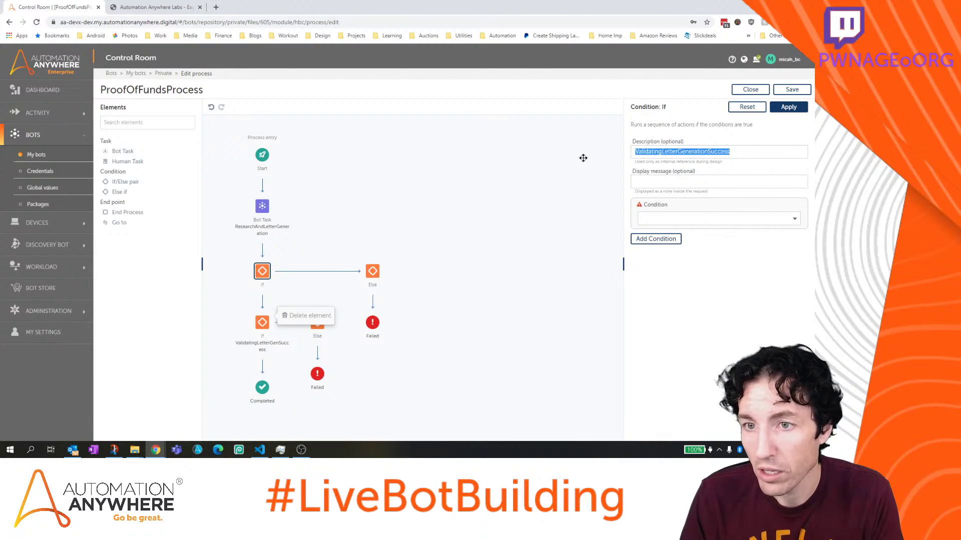
{"action": "key", "text": "ctrl+c"}
{"action": "left_click", "coordinate": [656, 181]}
{"action": "key", "text": "ctrl+v"}
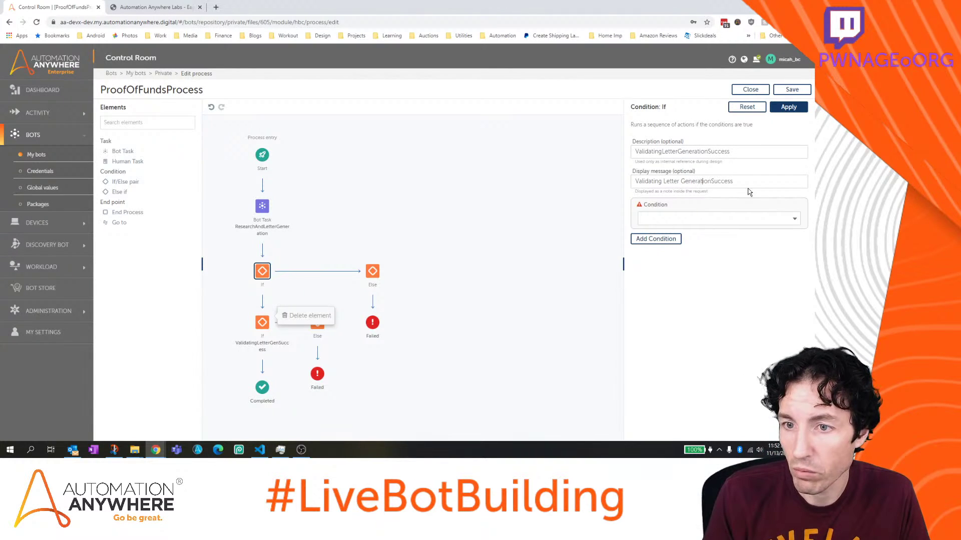
Make it a Boolean condition on ResearchAndLetterGeneration's output variable bCustomerMatched
{"action": "left_click", "coordinate": [683, 216]}
{"action": "left_click", "coordinate": [682, 247]}
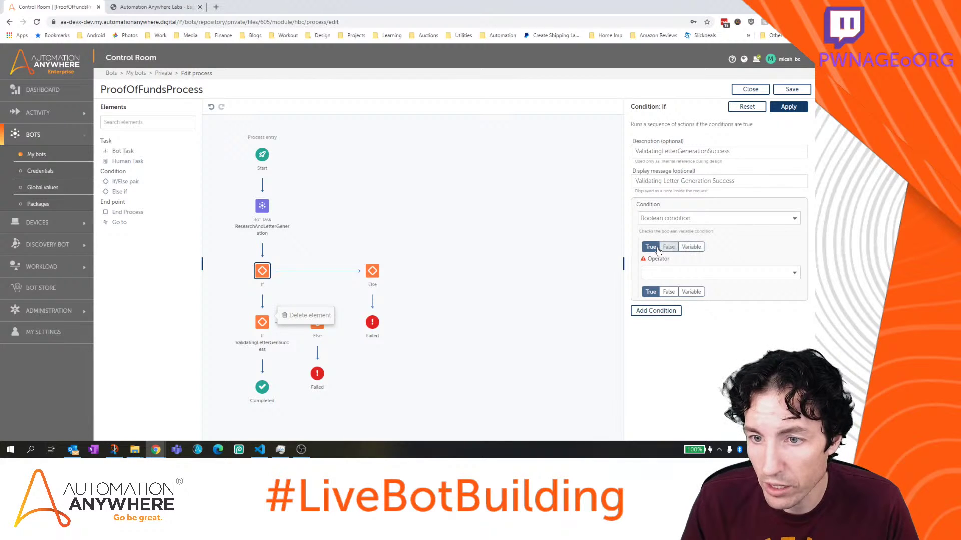
{"action": "left_click", "coordinate": [685, 247]}
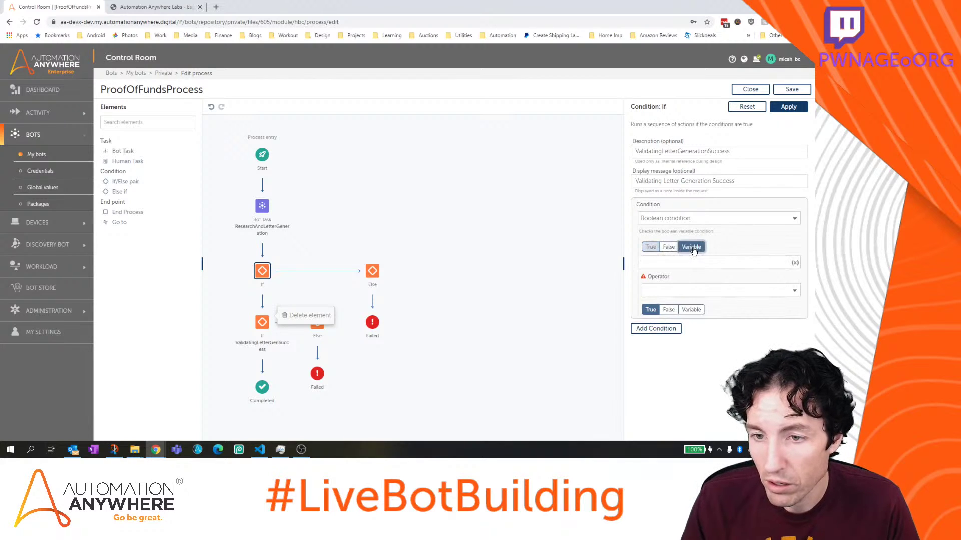
{"action": "left_click", "coordinate": [795, 262]}
{"action": "left_click", "coordinate": [507, 264]}
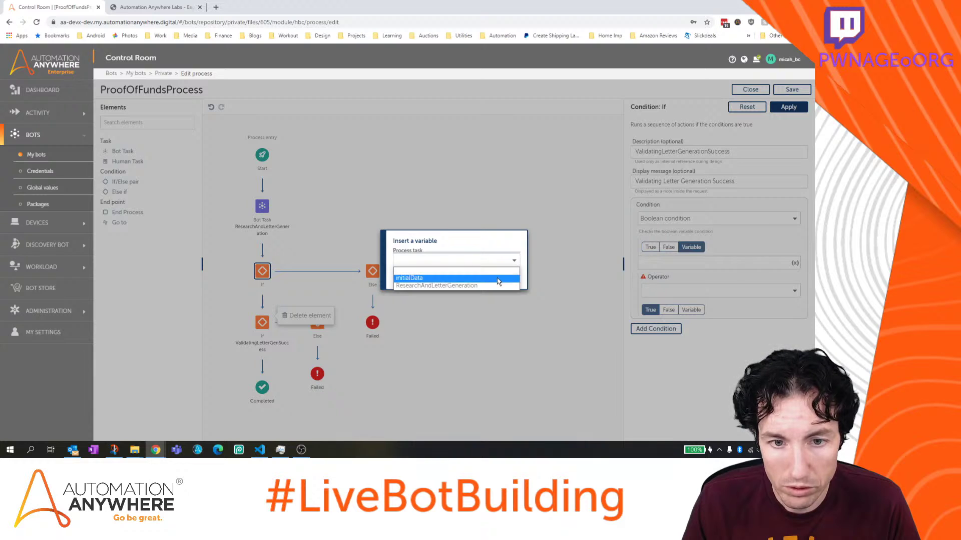
{"action": "left_click", "coordinate": [498, 284]}
{"action": "left_click", "coordinate": [466, 274]}
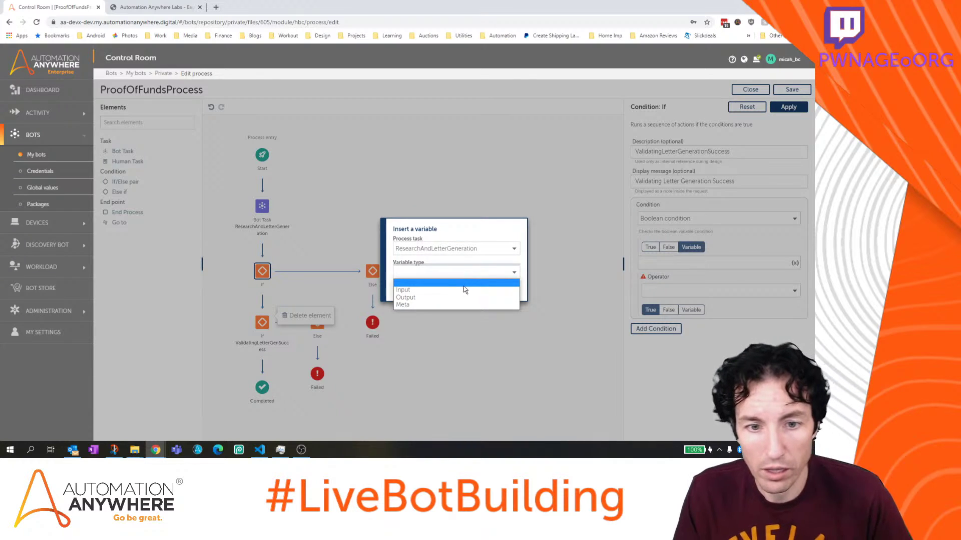
{"action": "left_click", "coordinate": [468, 297]}
{"action": "left_click", "coordinate": [486, 284]}
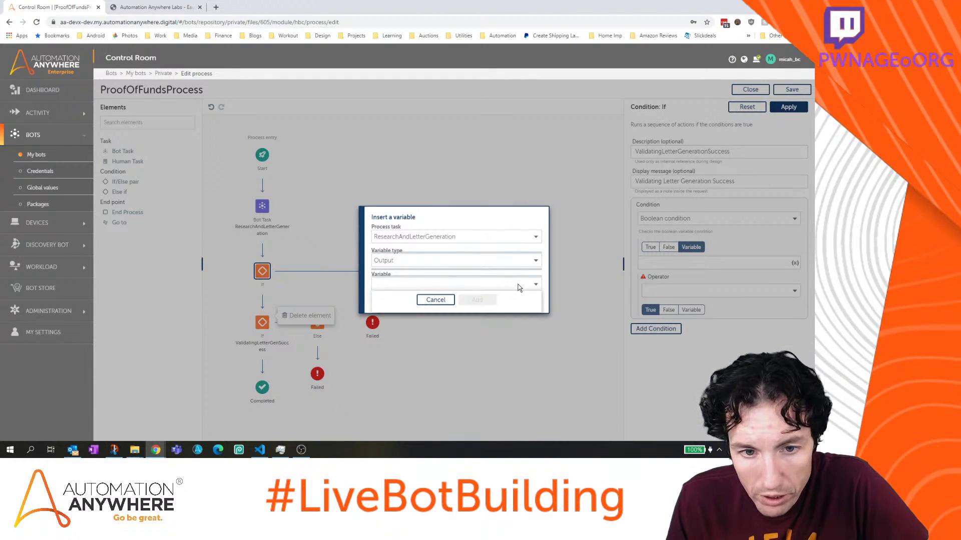
{"action": "left_click", "coordinate": [483, 294]}
{"action": "left_click", "coordinate": [478, 300]}
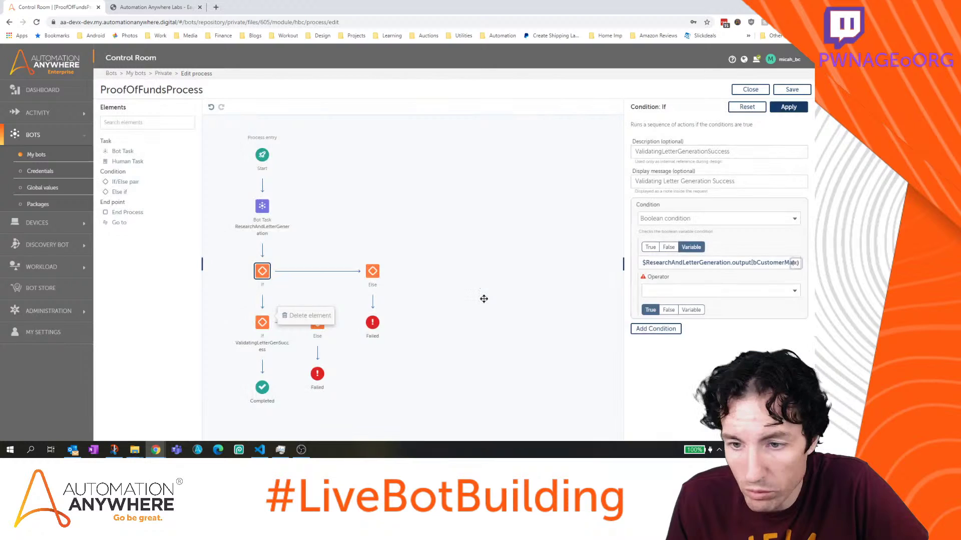
Set the comparison to Equals to True and apply the If settings
{"action": "left_click", "coordinate": [712, 293]}
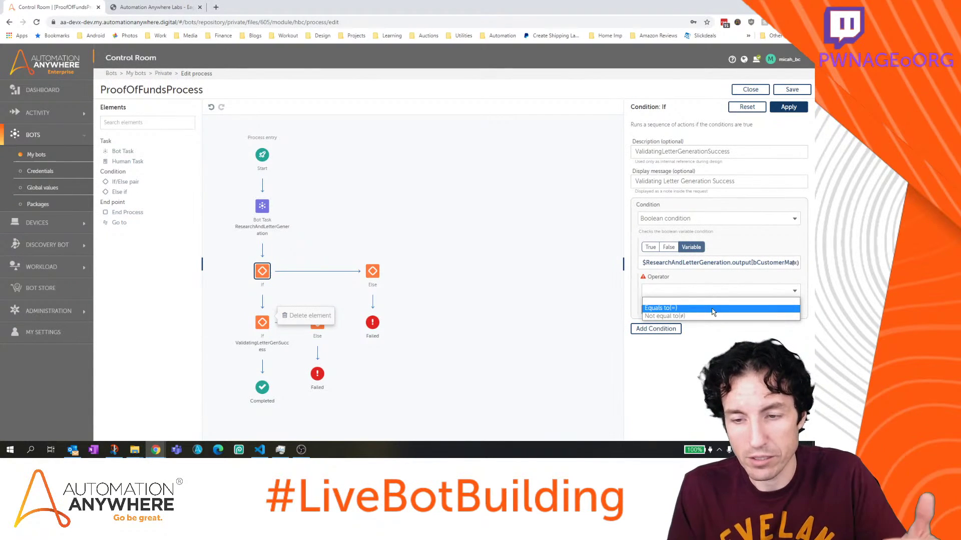
{"action": "left_click", "coordinate": [713, 309]}
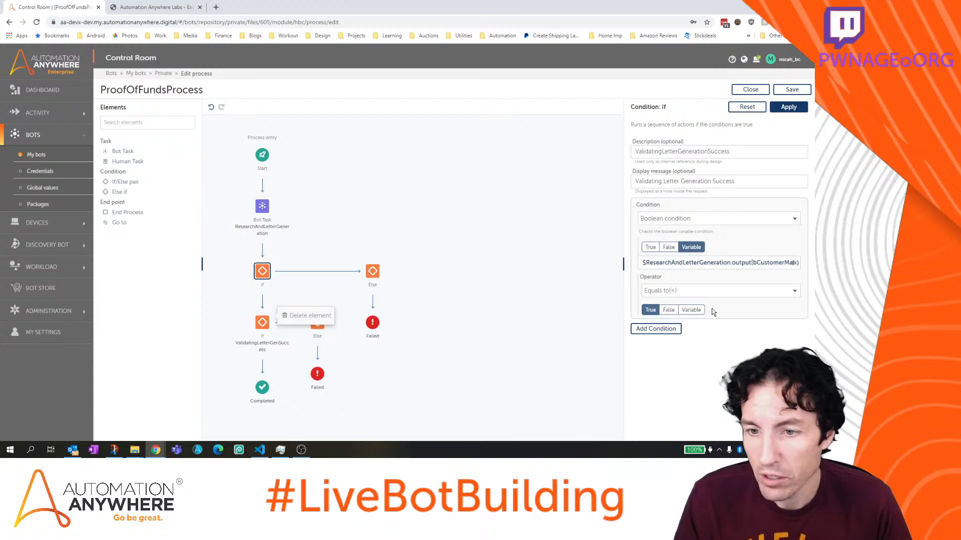
{"action": "left_click", "coordinate": [788, 107]}
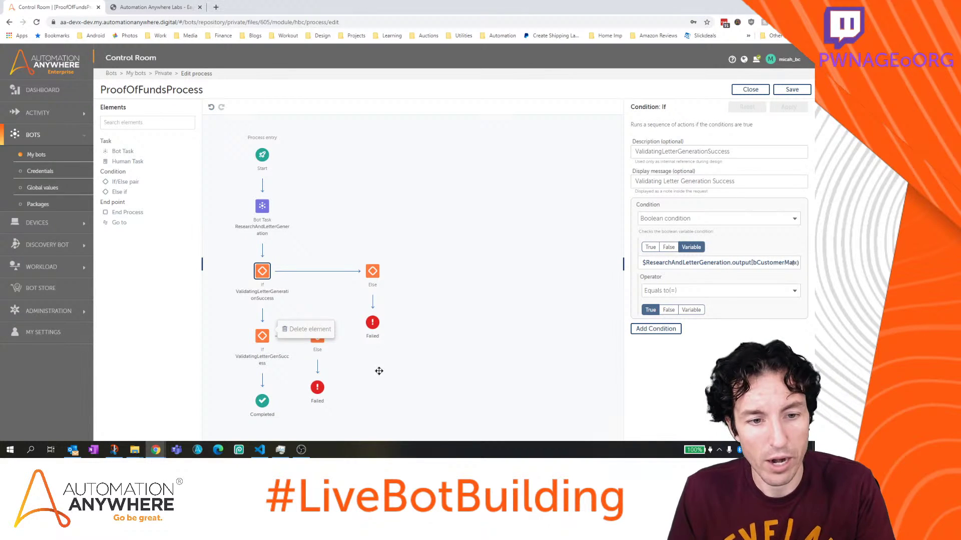
Copy the lower Failed end's unable-to-identify-customer message into the upper Failed end and save
{"action": "left_click_drag", "start_coordinate": [384, 375], "coordinate": [407, 352]}
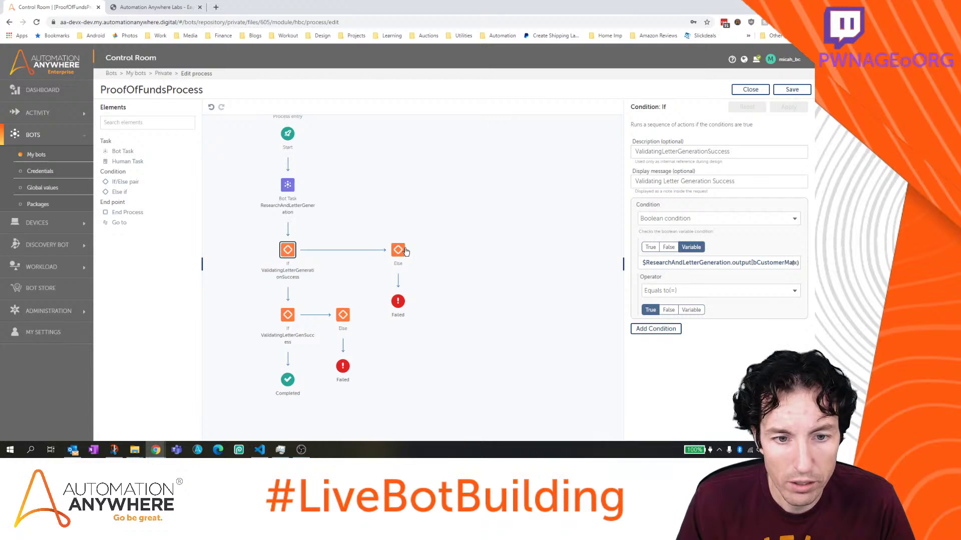
{"action": "left_click", "coordinate": [342, 366]}
{"action": "triple_click", "coordinate": [706, 177]}
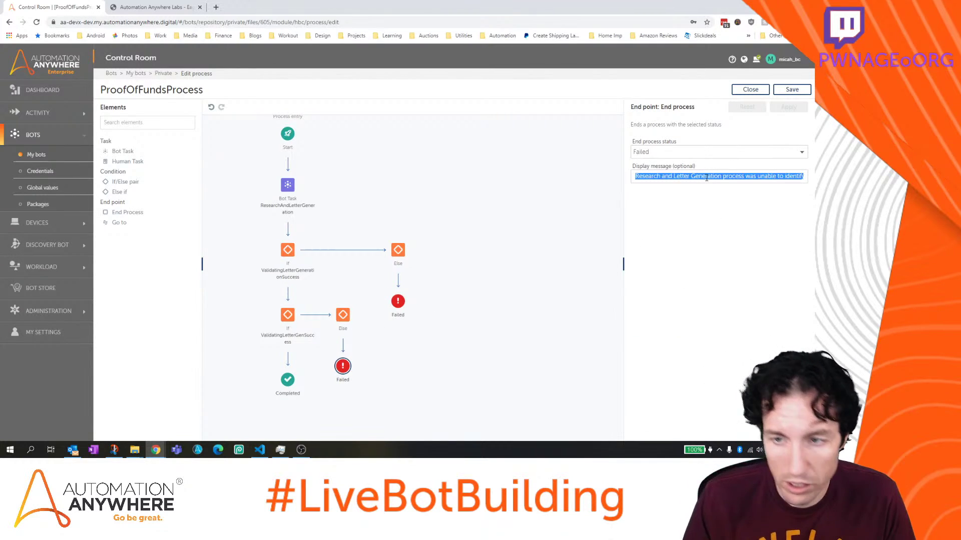
{"action": "left_click", "coordinate": [399, 299]}
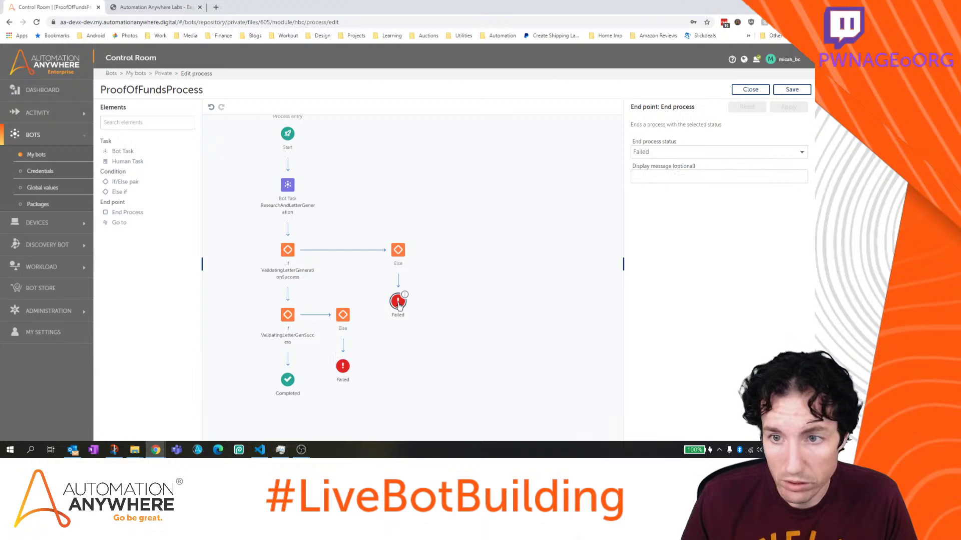
{"action": "key", "text": "ctrl+v"}
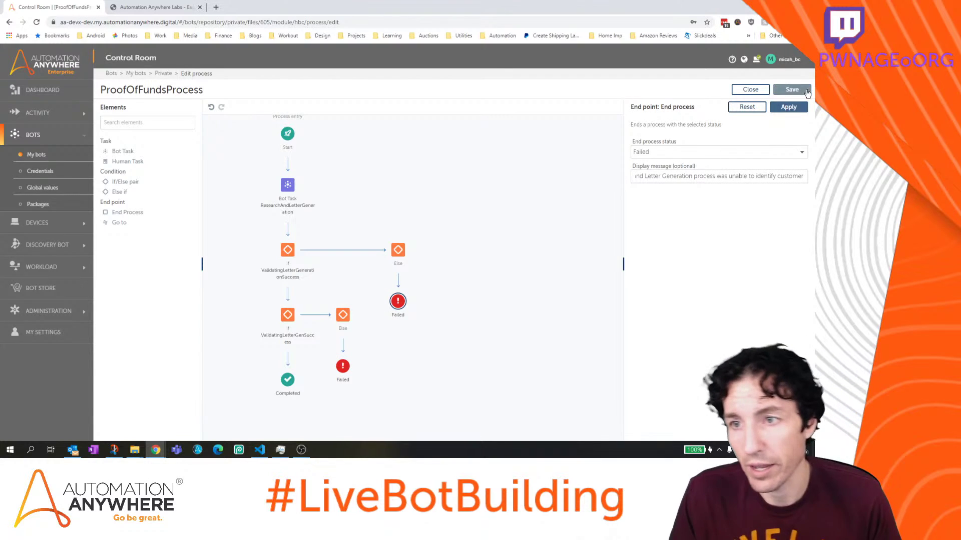
{"action": "left_click", "coordinate": [793, 106]}
{"action": "scroll", "coordinate": [498, 266], "scroll_direction": "down", "scroll_amount": 3}
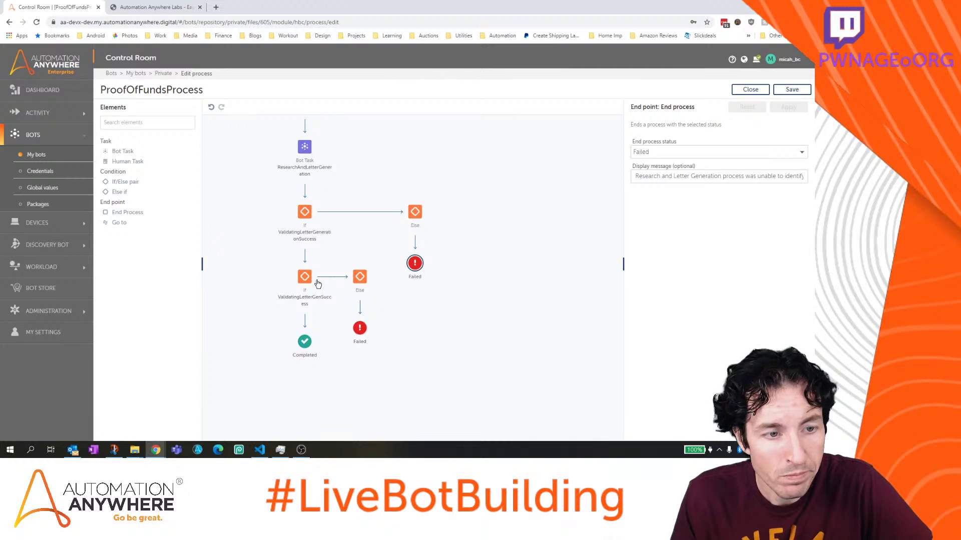
Change the second If's description to ValidatingCustomerAmountTotal
{"action": "left_click", "coordinate": [304, 277]}
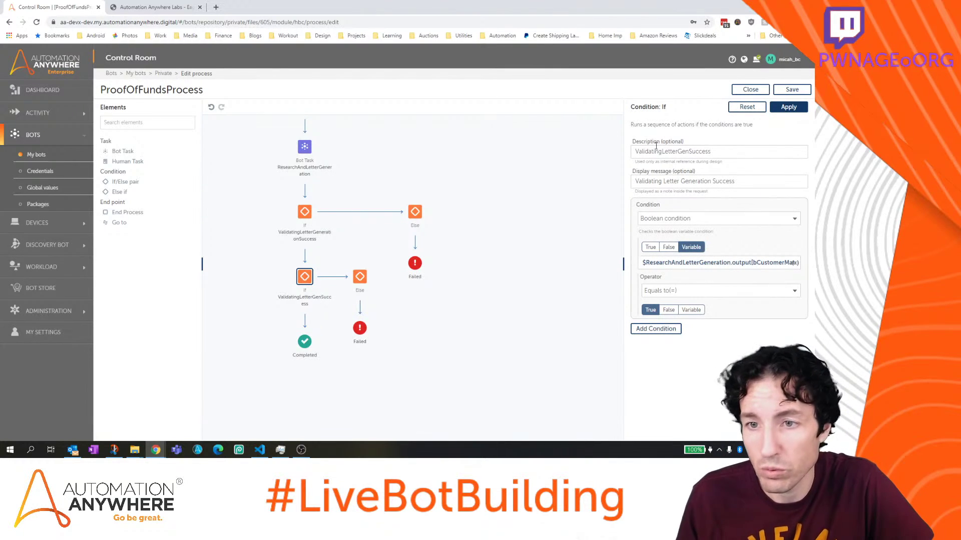
{"action": "left_click_drag", "start_coordinate": [725, 151], "coordinate": [503, 154]}
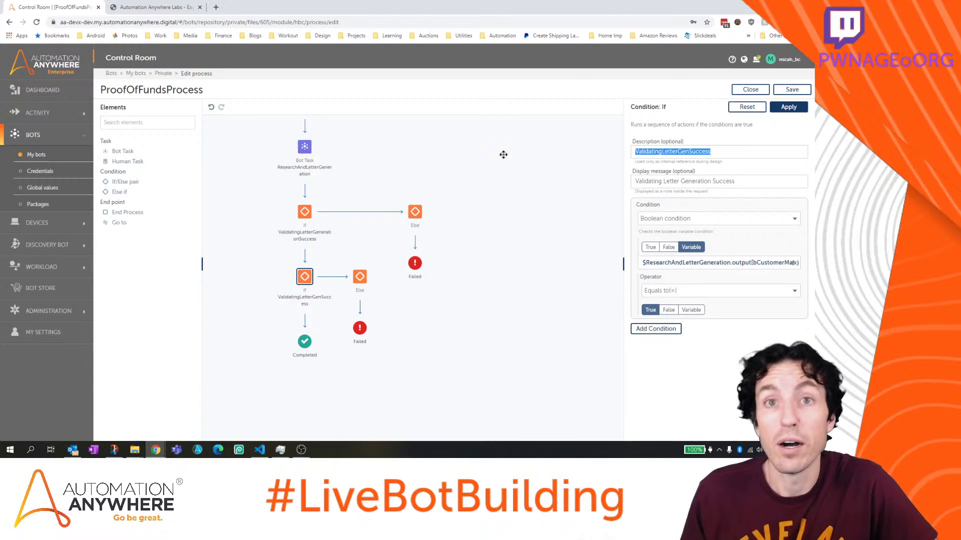
{"action": "type", "text": "Validating"}
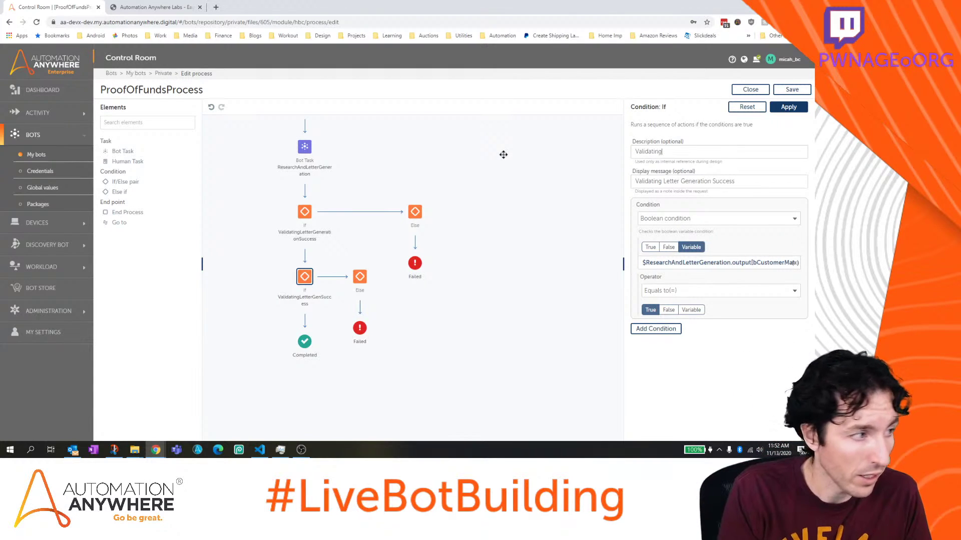
{"action": "type", "text": "CustomerAmountTotal"}
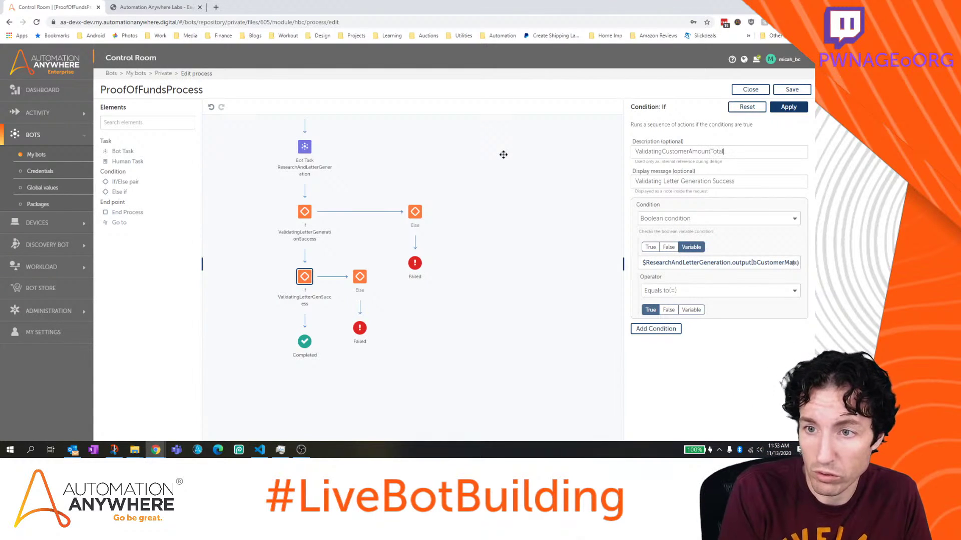
{"action": "key", "text": "Tab"}
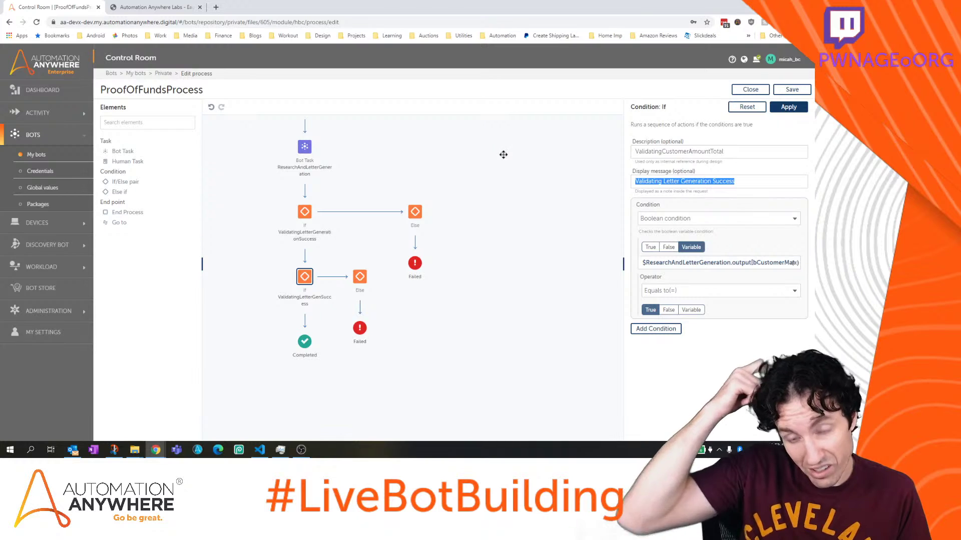
Make it a Number condition with source ResearchAndLetterGeneration's nRunningTotal output
{"action": "type", "text": "Validating Customer Amount Total"}
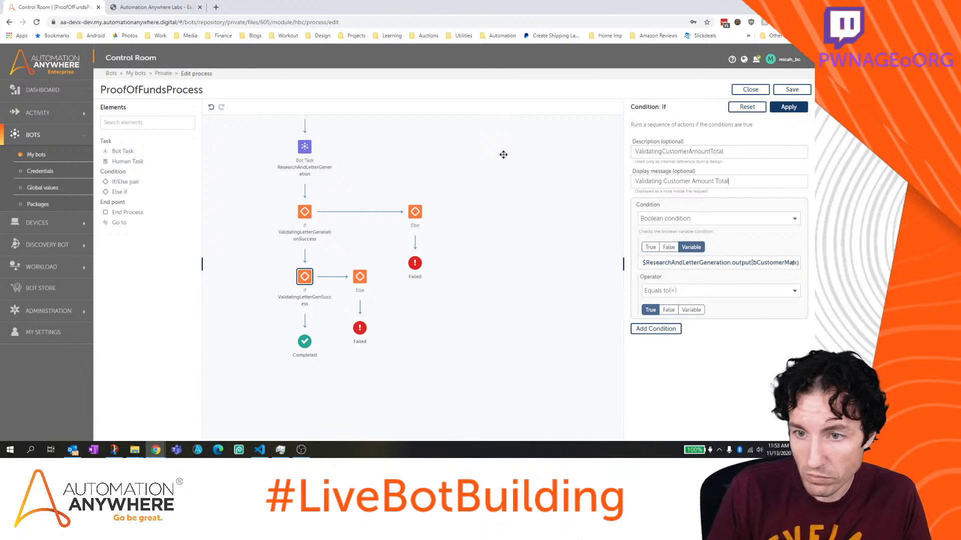
{"action": "left_click", "coordinate": [689, 220]}
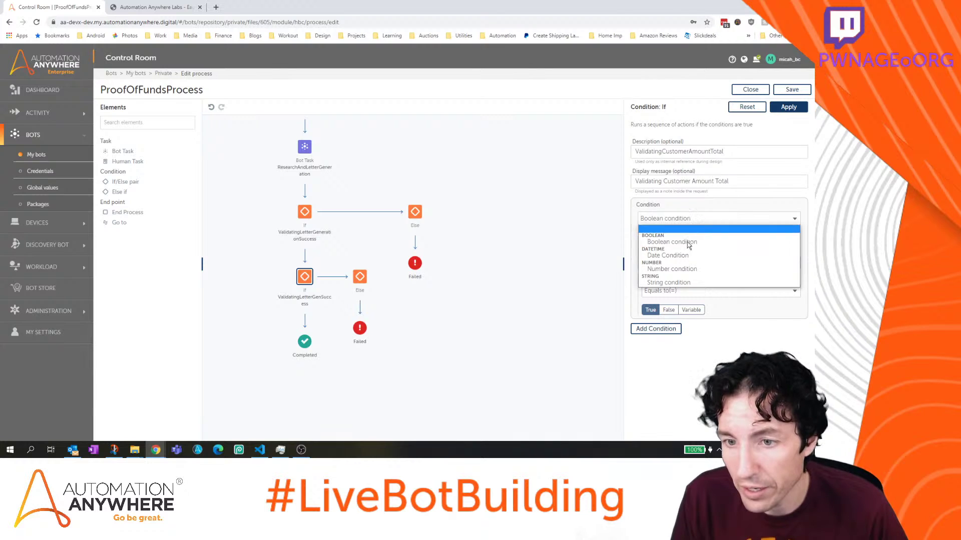
{"action": "left_click", "coordinate": [684, 269]}
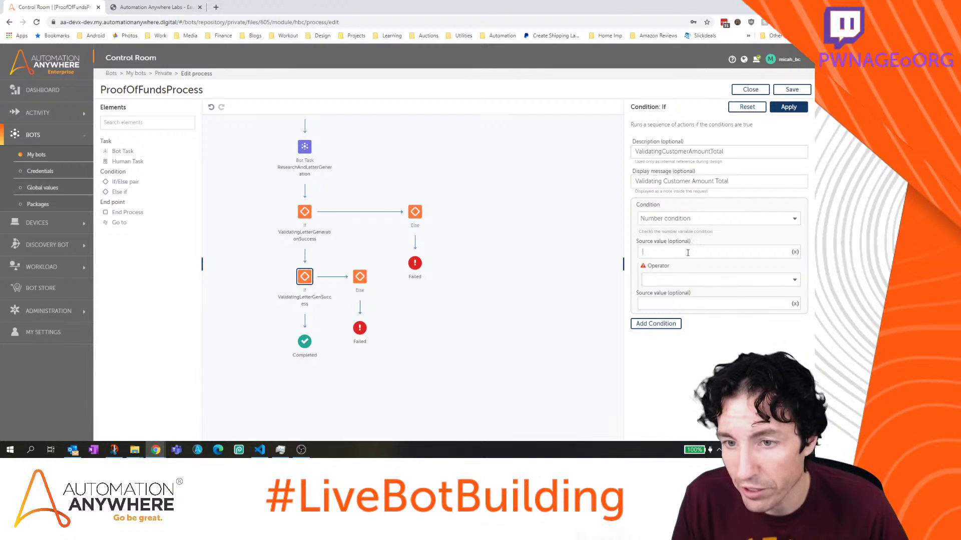
{"action": "left_click", "coordinate": [795, 251]}
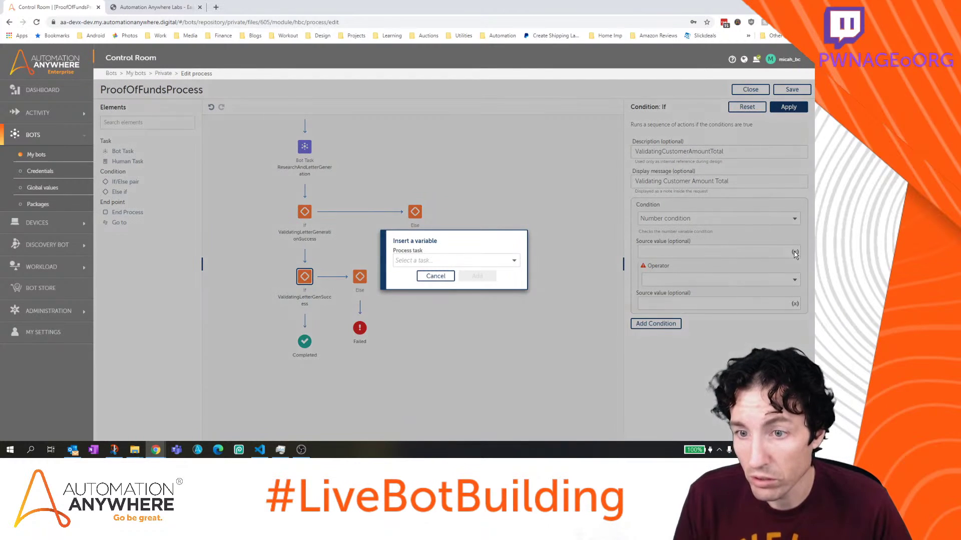
{"action": "left_click", "coordinate": [498, 259]}
{"action": "left_click", "coordinate": [491, 276]}
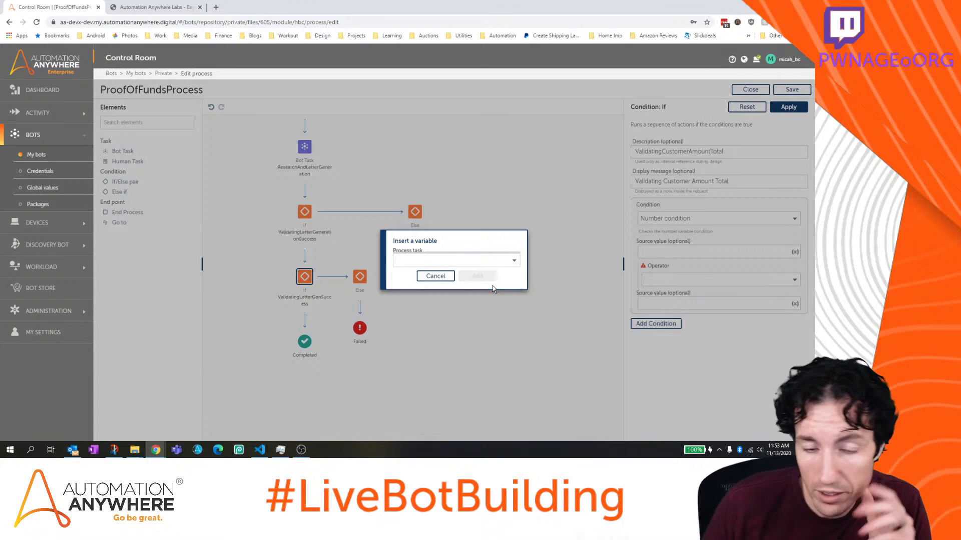
{"action": "left_click", "coordinate": [488, 274]}
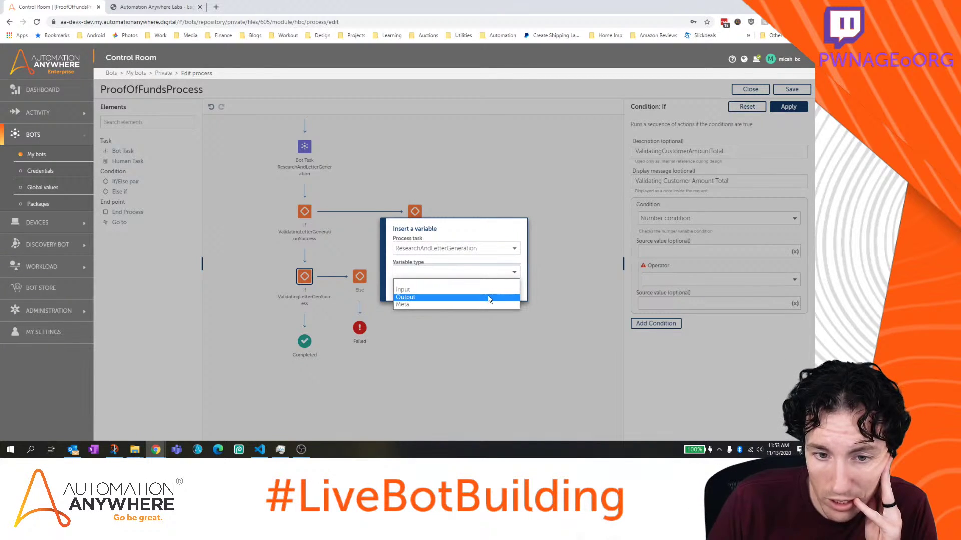
{"action": "left_click", "coordinate": [489, 297]}
{"action": "left_click", "coordinate": [485, 285]}
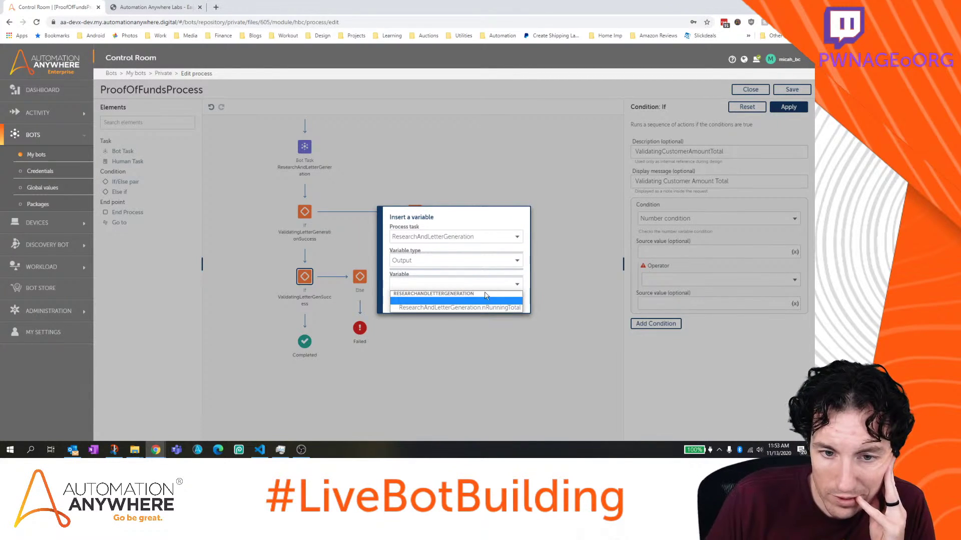
{"action": "left_click", "coordinate": [486, 308]}
{"action": "left_click", "coordinate": [480, 299]}
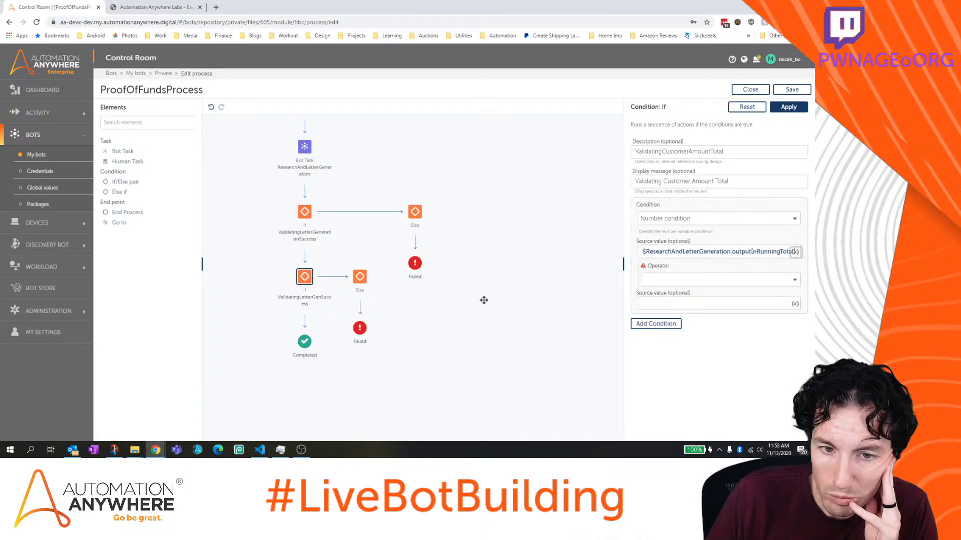
Set the operator to Greater Than with value 100000 and apply the condition
{"action": "left_click", "coordinate": [697, 281]}
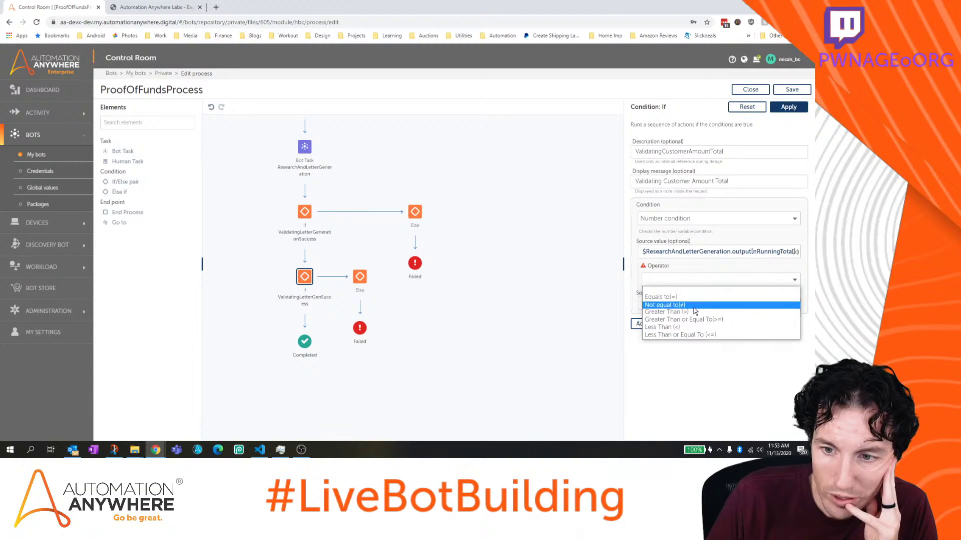
{"action": "left_click", "coordinate": [694, 312]}
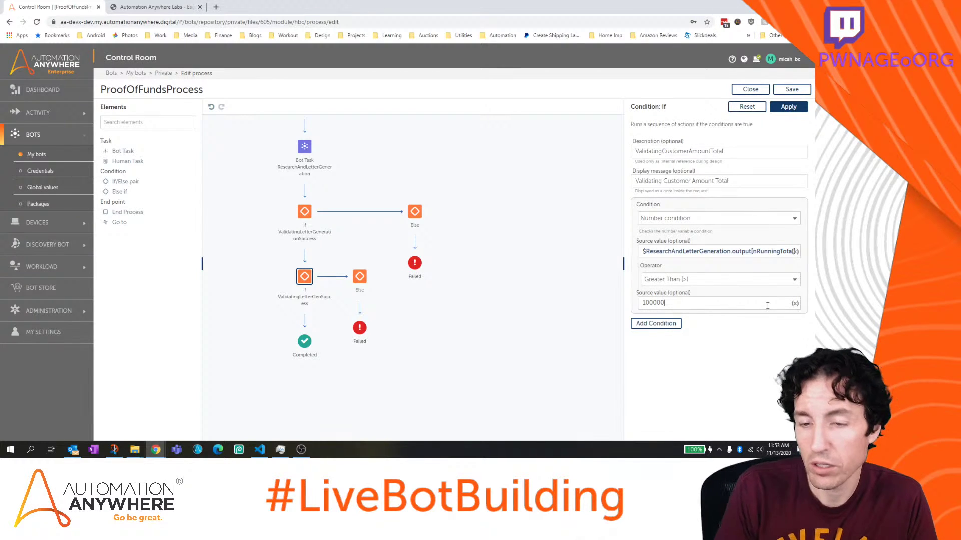
{"action": "left_click", "coordinate": [789, 107]}
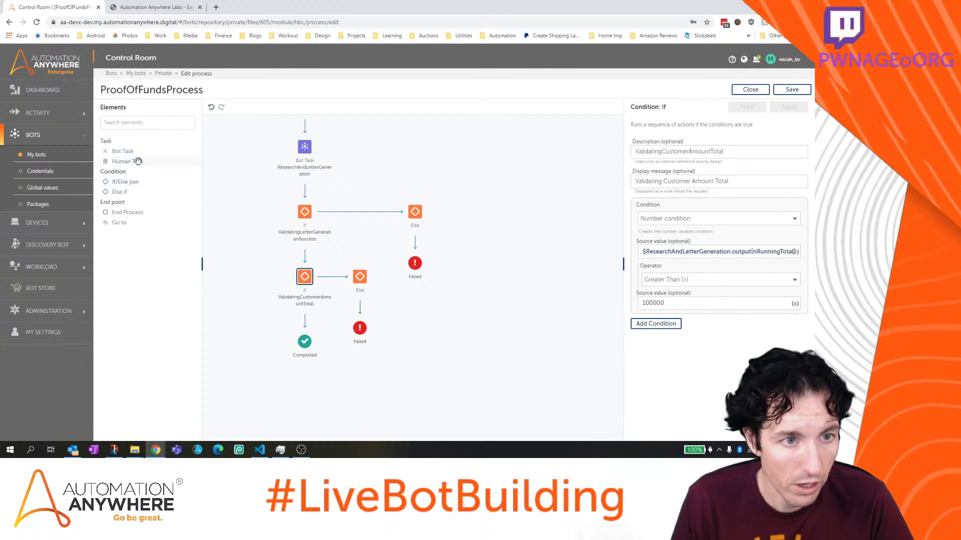
Place a Human Task after the amount check and name it ValidateFundsProcess
{"action": "left_click_drag", "start_coordinate": [138, 159], "coordinate": [311, 326]}
{"action": "left_click", "coordinate": [706, 152]}
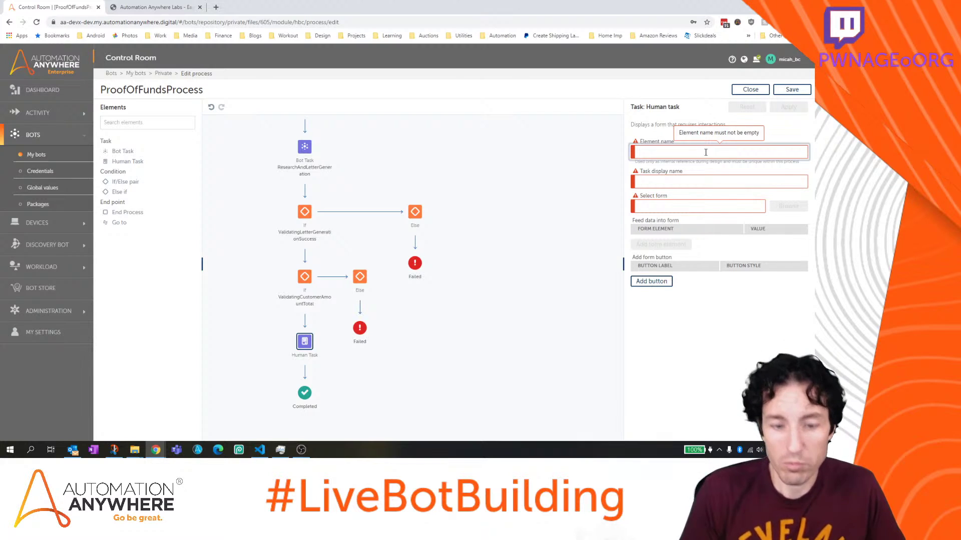
{"action": "type", "text": "ValidateFundsProcess"}
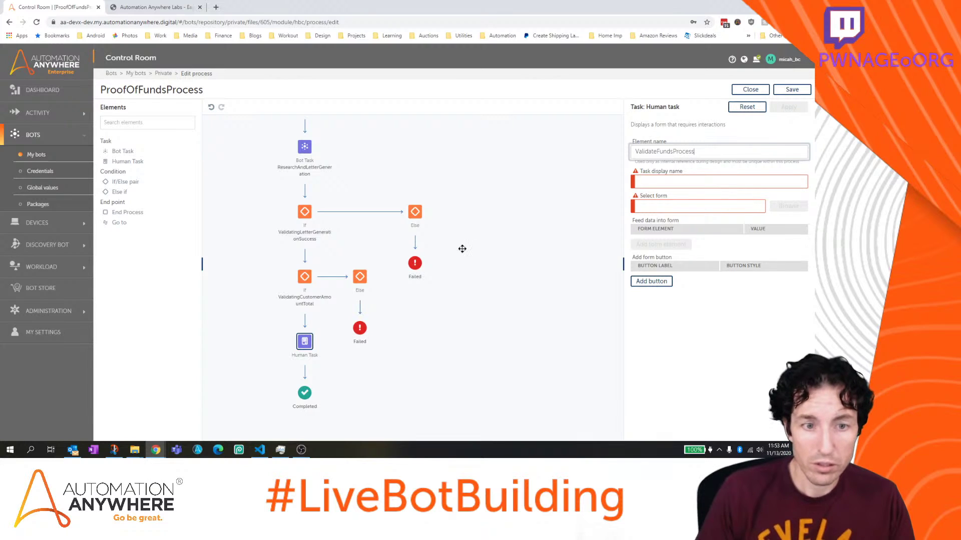
{"action": "left_click", "coordinate": [480, 171]}
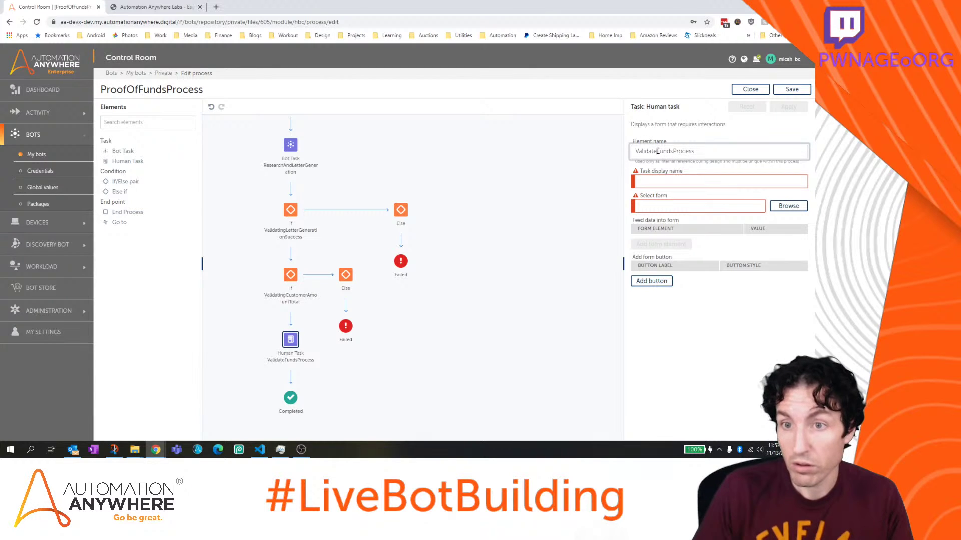
Rename it ValidateHighFundsProcess, set display name Validating High Funds, and browse for a form
{"action": "left_click_drag", "start_coordinate": [657, 152], "coordinate": [616, 150]}
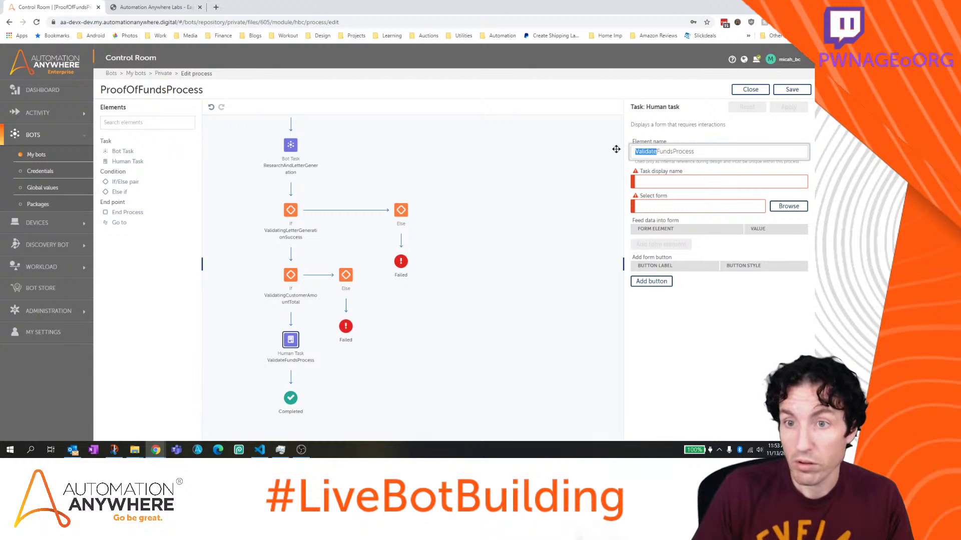
{"action": "left_click", "coordinate": [658, 151]}
{"action": "type", "text": "High"}
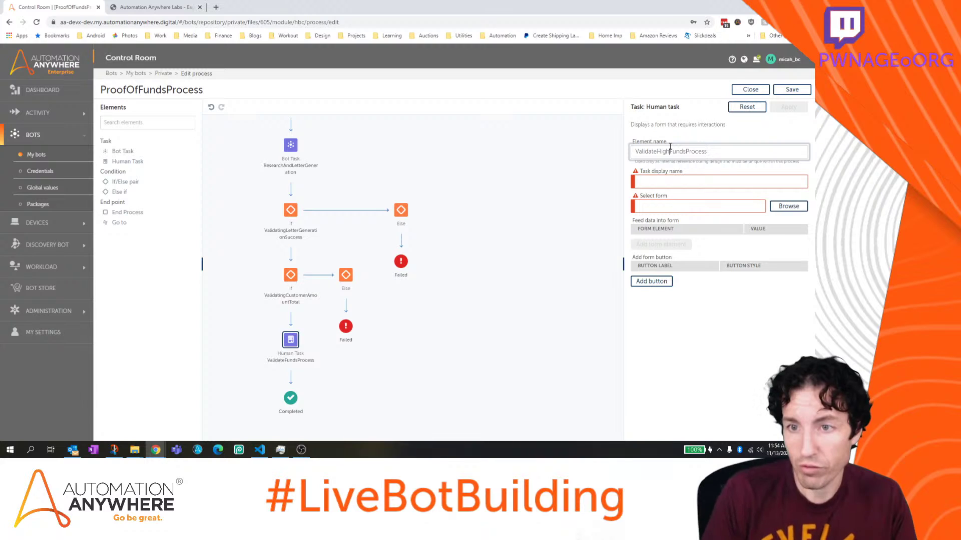
{"action": "left_click", "coordinate": [683, 182]}
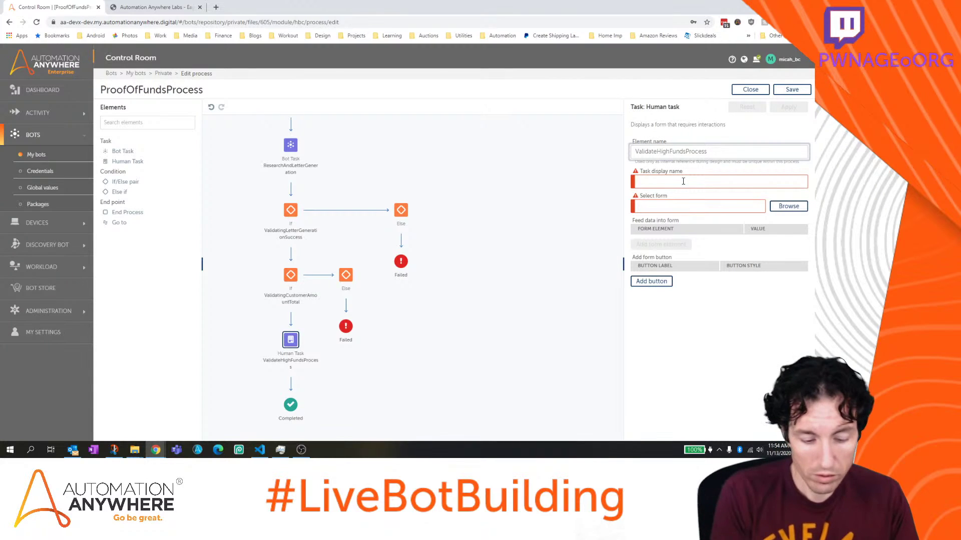
{"action": "type", "text": "Validing"}
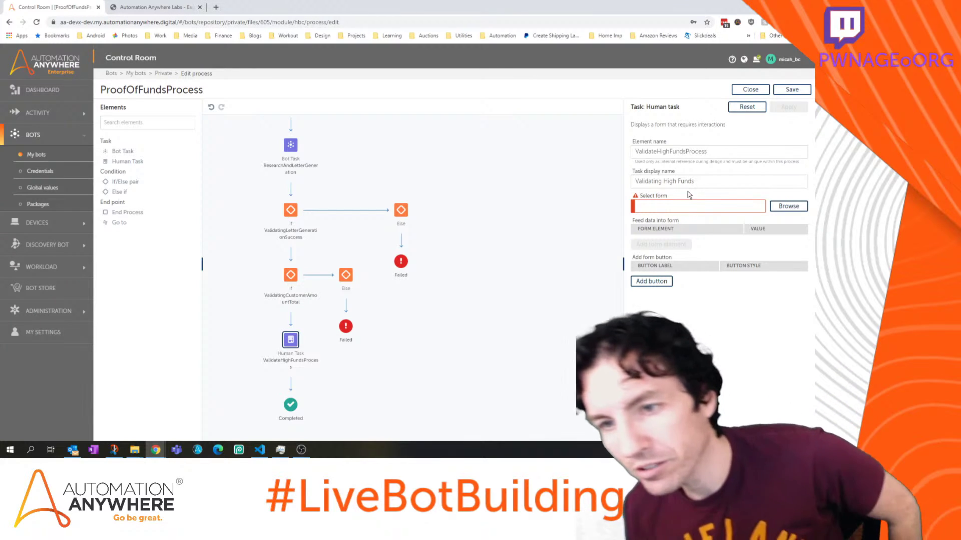
{"action": "left_click", "coordinate": [788, 206]}
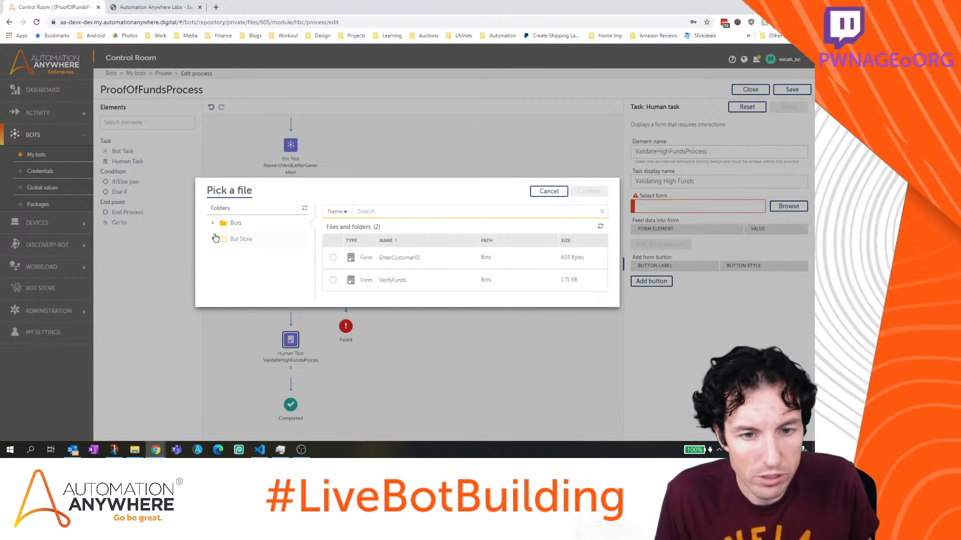
Cancel the form picker after checking Bot Store, save ProofOfFundsProcess, and close the editor
{"action": "left_click", "coordinate": [216, 240]}
{"action": "left_click", "coordinate": [261, 257]}
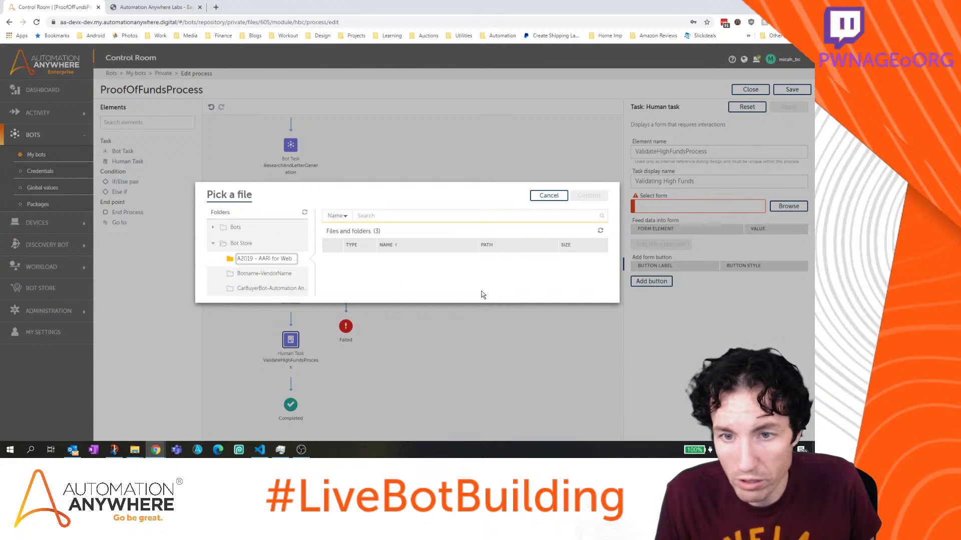
{"action": "left_click", "coordinate": [548, 196]}
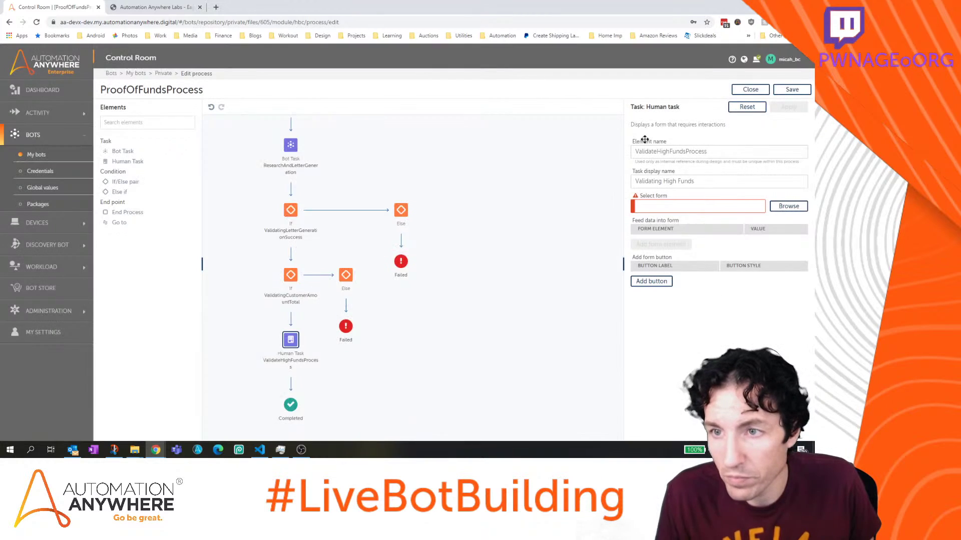
{"action": "left_click", "coordinate": [805, 89]}
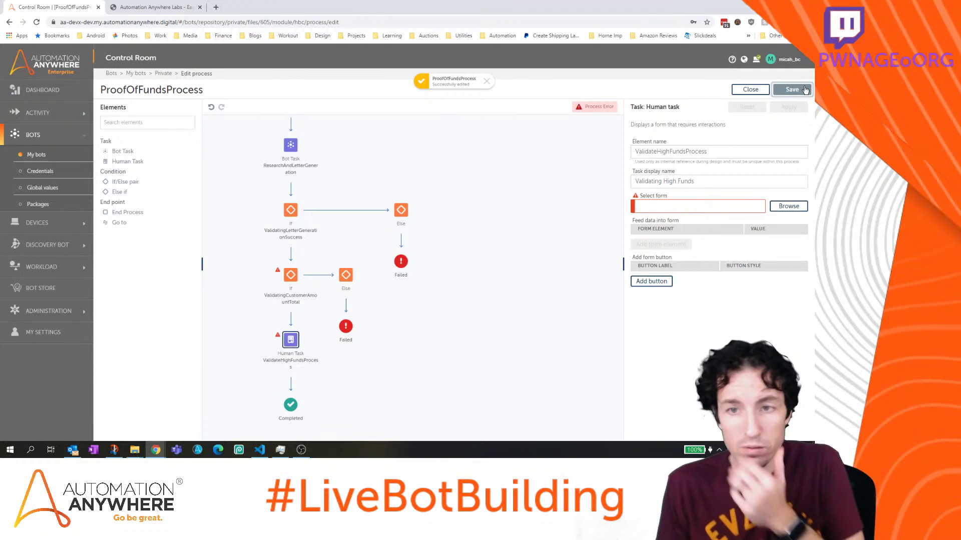
{"action": "left_click", "coordinate": [288, 278]}
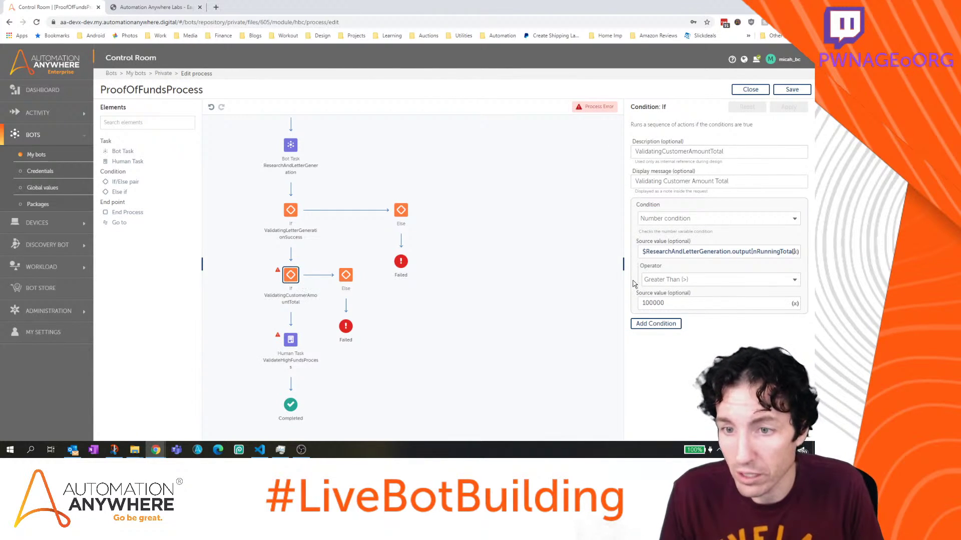
{"action": "left_click", "coordinate": [791, 90]}
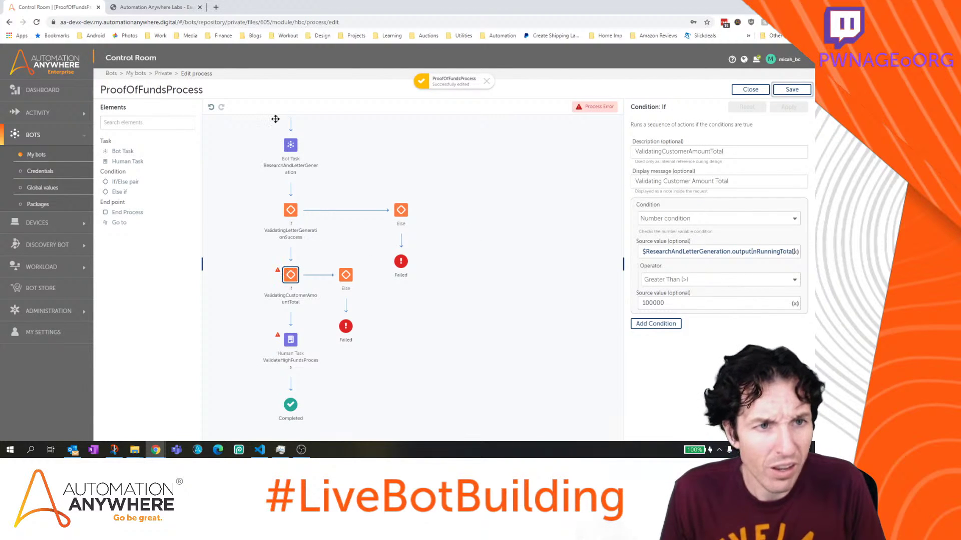
{"action": "left_click", "coordinate": [751, 89]}
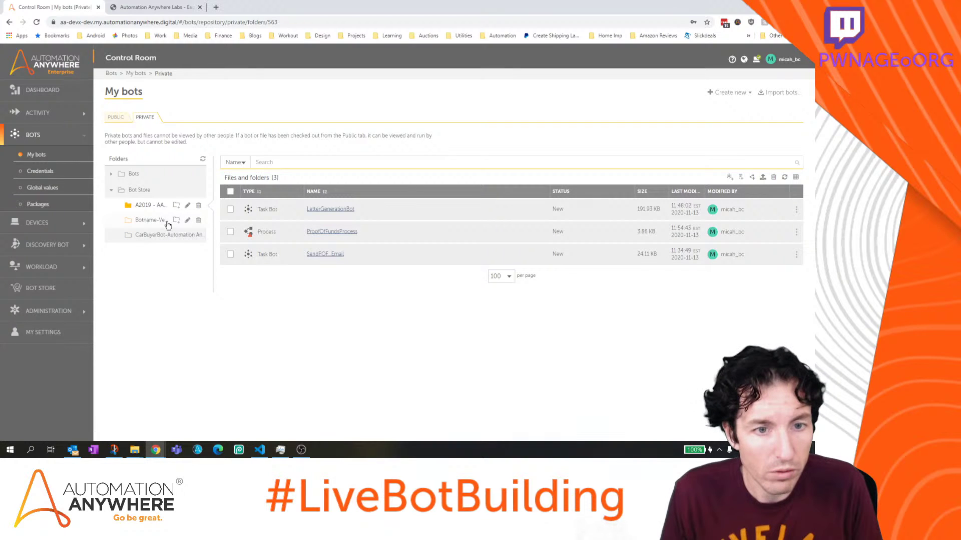
Copy the VerifyFunds form into Bot Store\A2019 - AARI for Web - PoF Letter Generation
{"action": "left_click", "coordinate": [139, 189]}
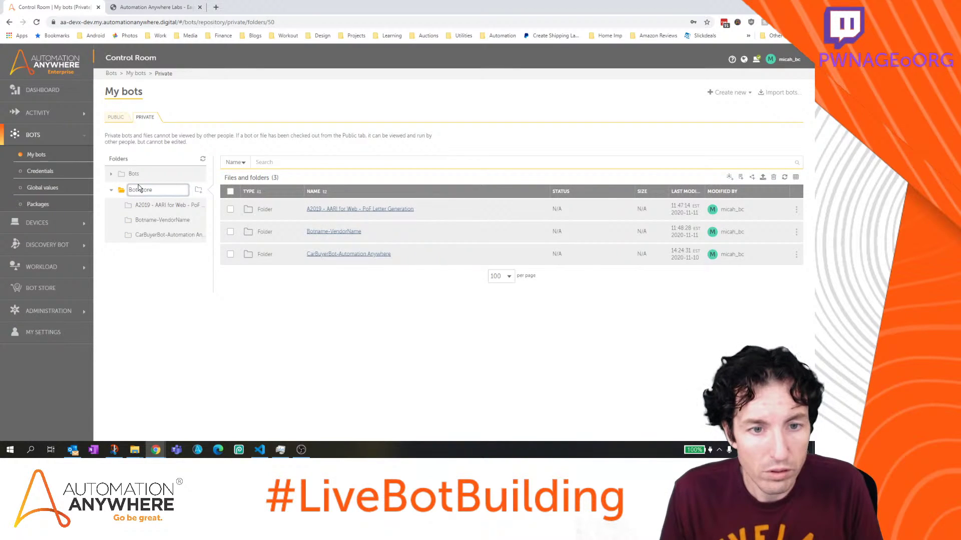
{"action": "left_click", "coordinate": [139, 175]}
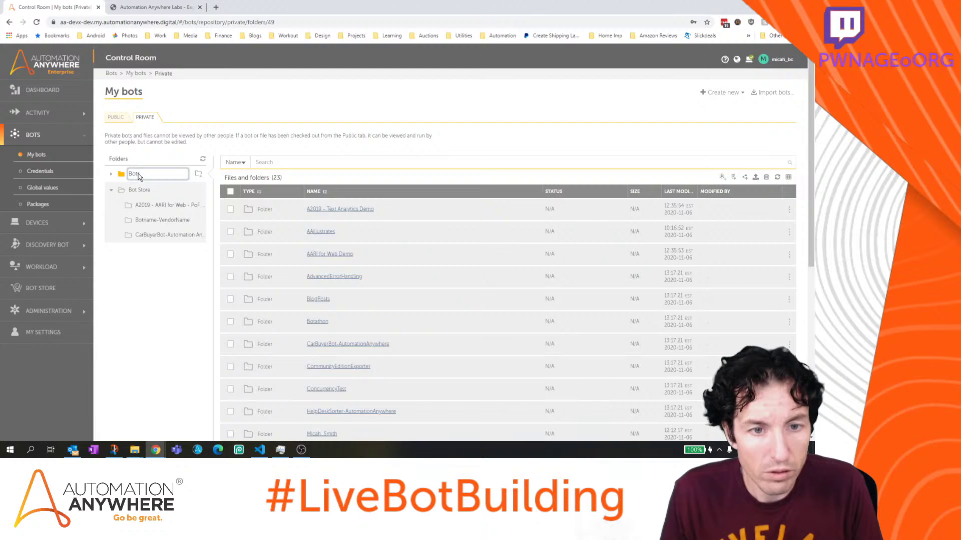
{"action": "scroll", "coordinate": [391, 308], "scroll_direction": "down", "scroll_amount": 6}
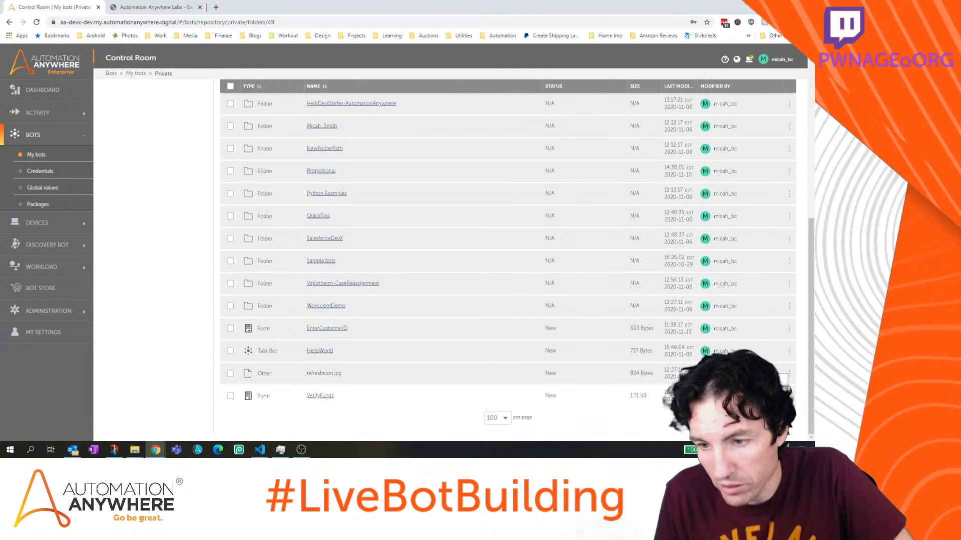
{"action": "left_click", "coordinate": [766, 381]}
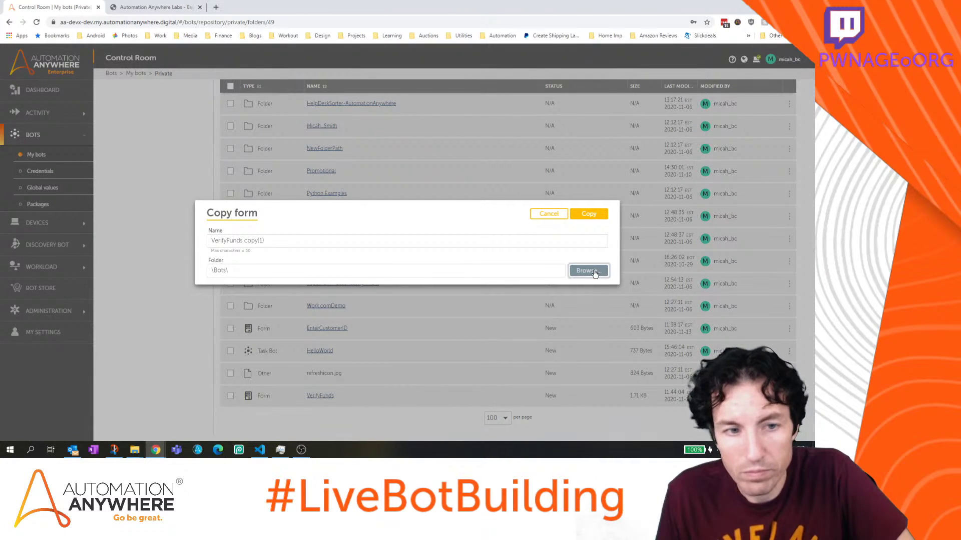
{"action": "left_click", "coordinate": [593, 272]}
{"action": "left_click", "coordinate": [213, 268]}
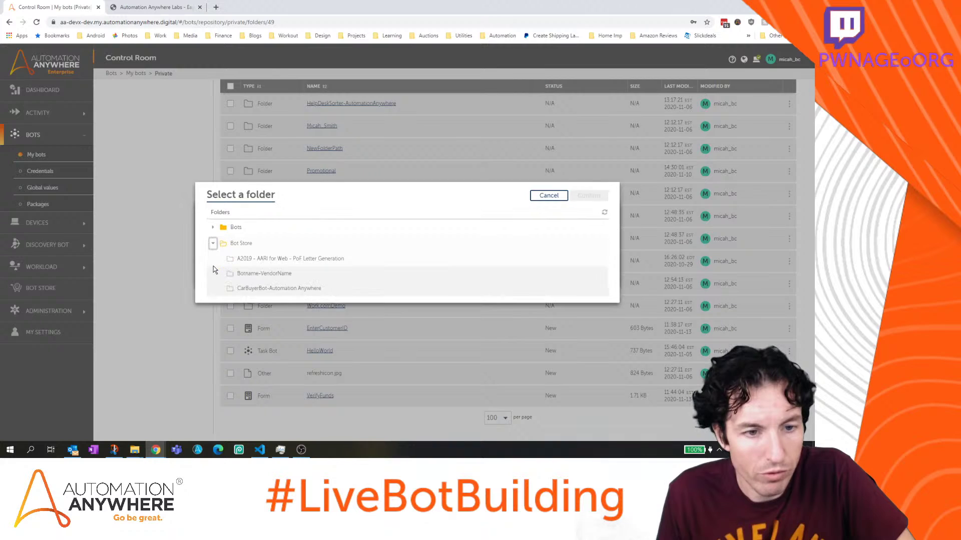
{"action": "left_click", "coordinate": [274, 259]}
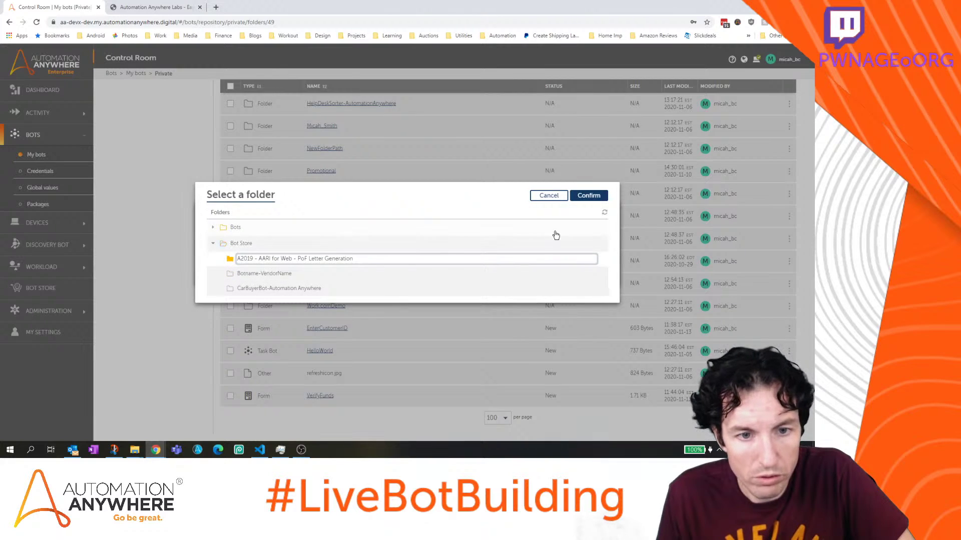
{"action": "left_click", "coordinate": [588, 195]}
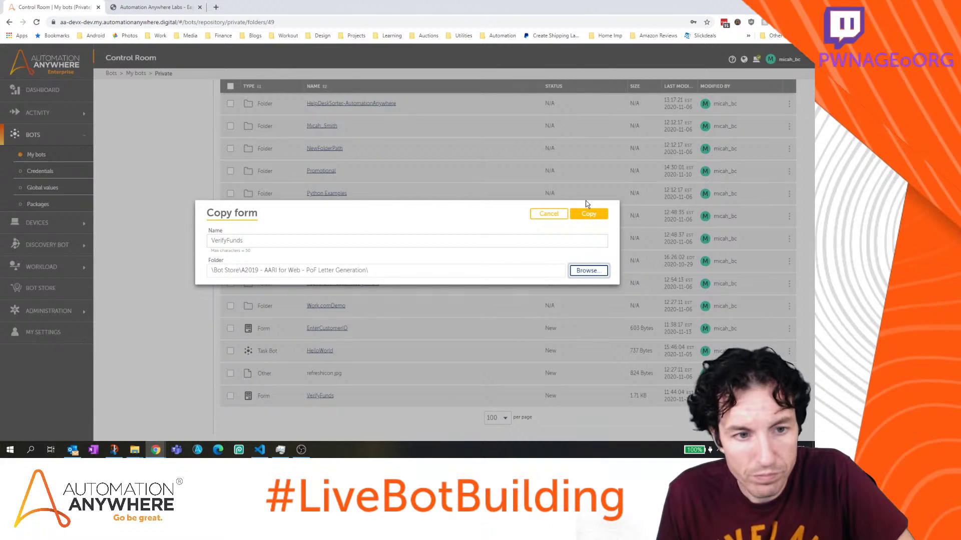
{"action": "left_click", "coordinate": [589, 214]}
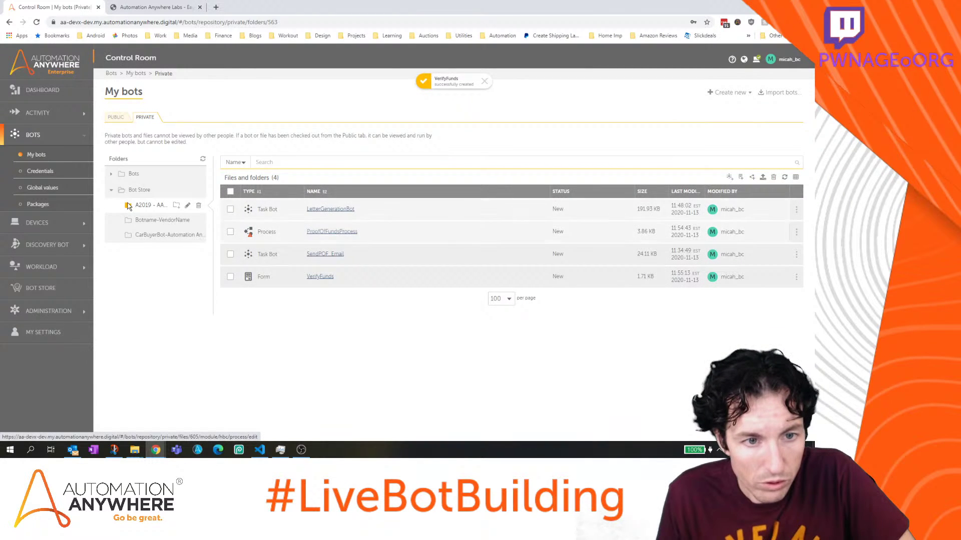
Copy the EnterCustomerID form into the same PoF Letter Generation folder
{"action": "left_click", "coordinate": [134, 174]}
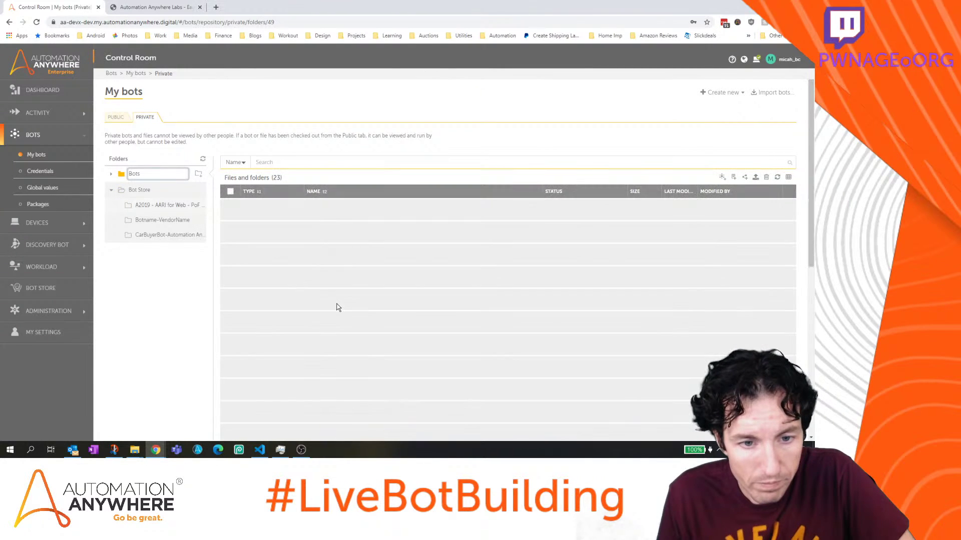
{"action": "scroll", "coordinate": [336, 307], "scroll_direction": "down", "scroll_amount": 5}
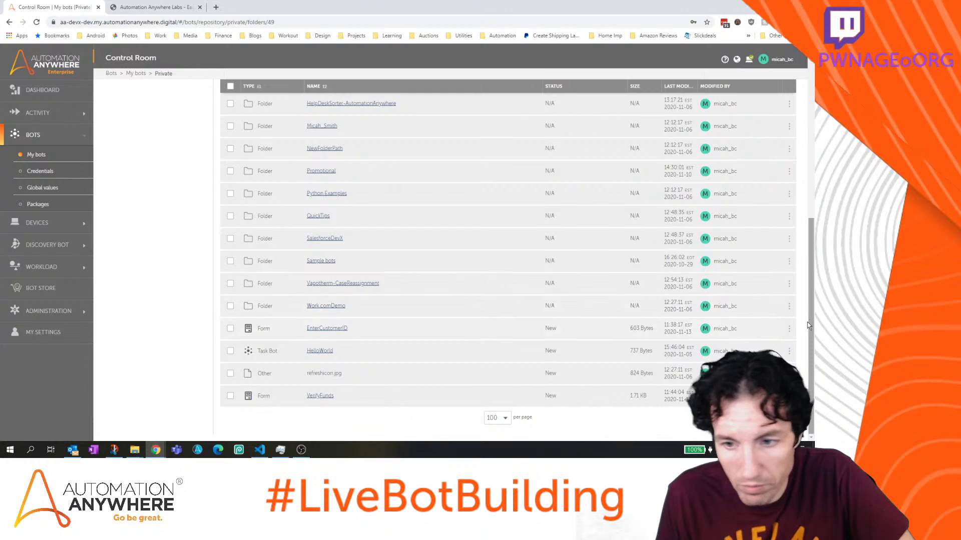
{"action": "mouse_move", "coordinate": [774, 334]}
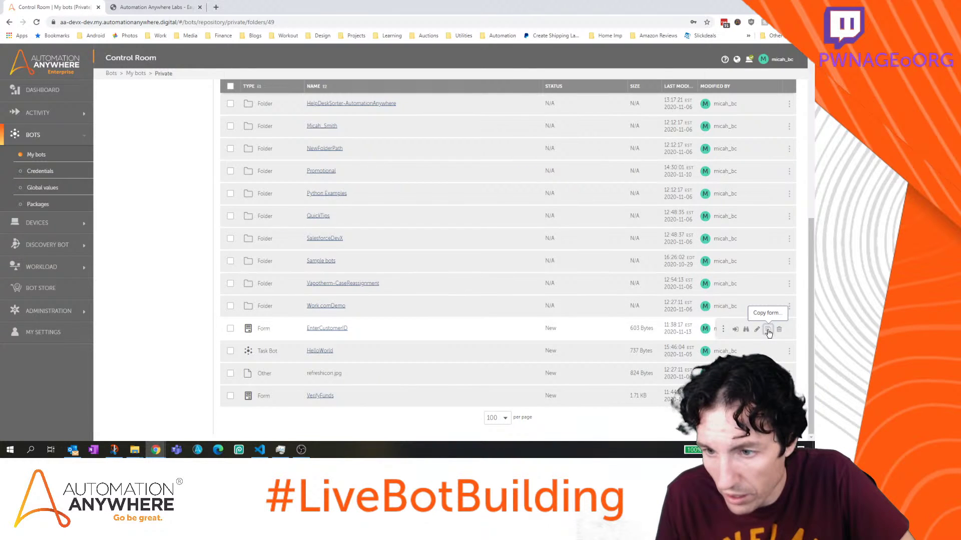
{"action": "left_click", "coordinate": [768, 330]}
{"action": "left_click", "coordinate": [588, 272]}
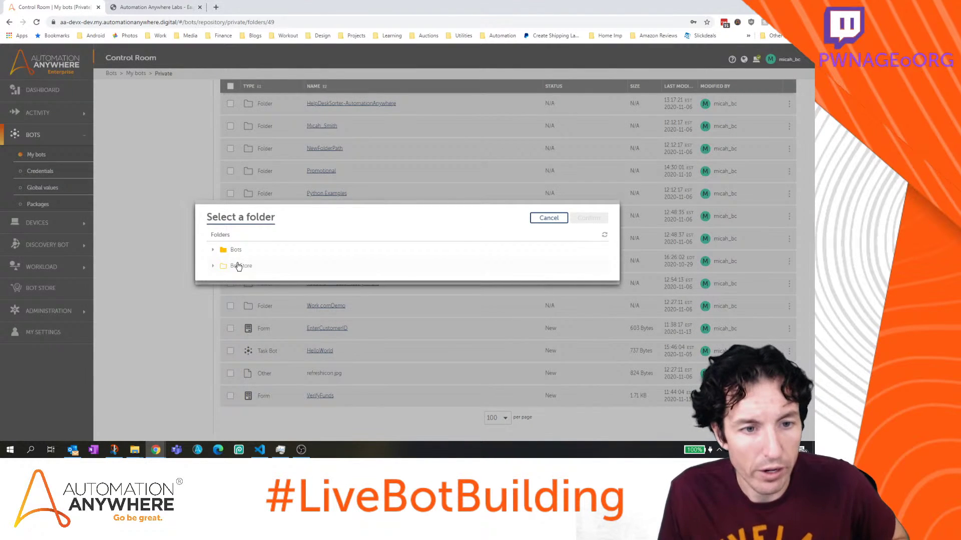
{"action": "left_click", "coordinate": [214, 266]}
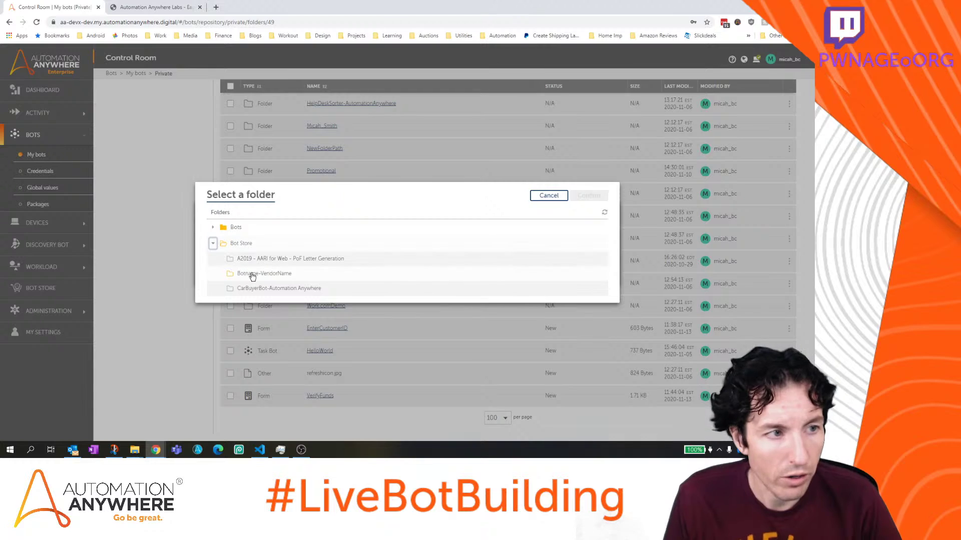
{"action": "left_click", "coordinate": [275, 259]}
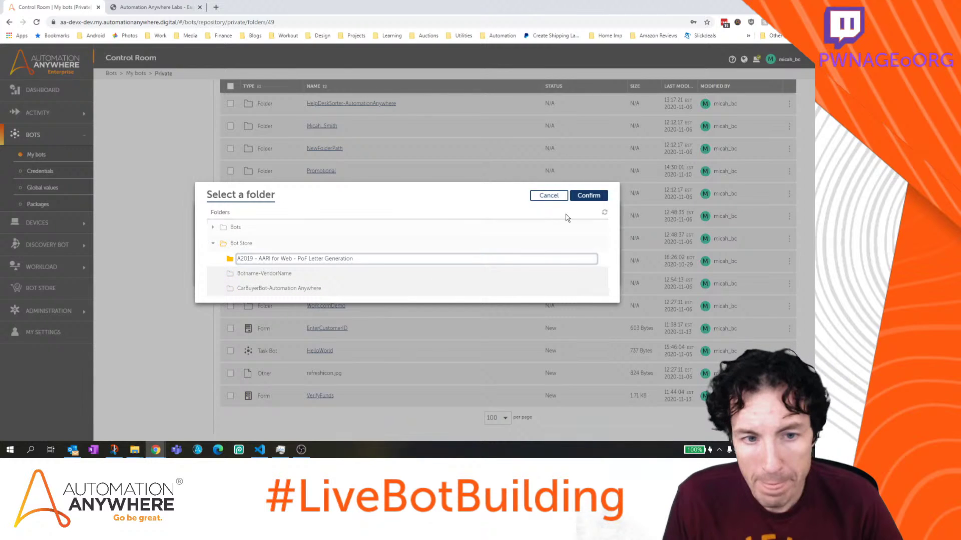
{"action": "left_click", "coordinate": [589, 195]}
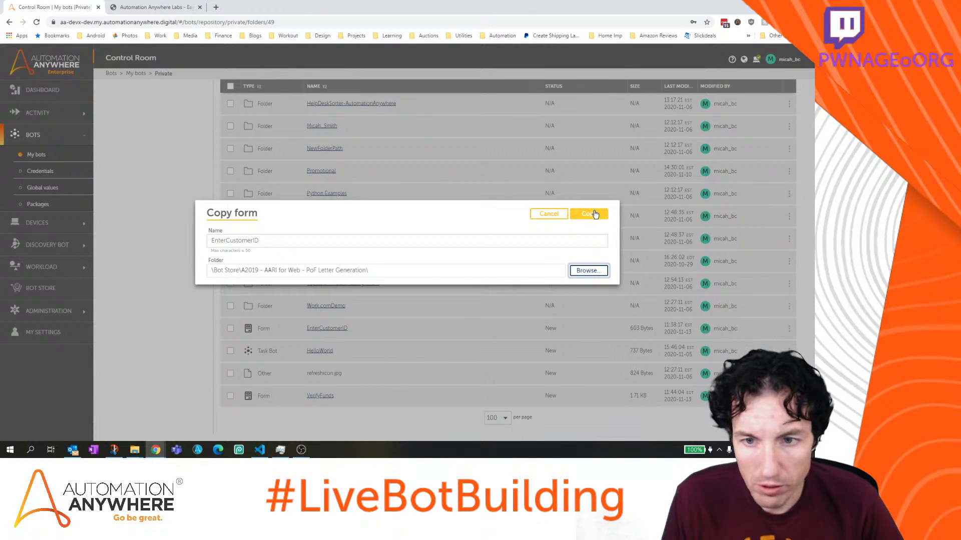
{"action": "left_click", "coordinate": [590, 214]}
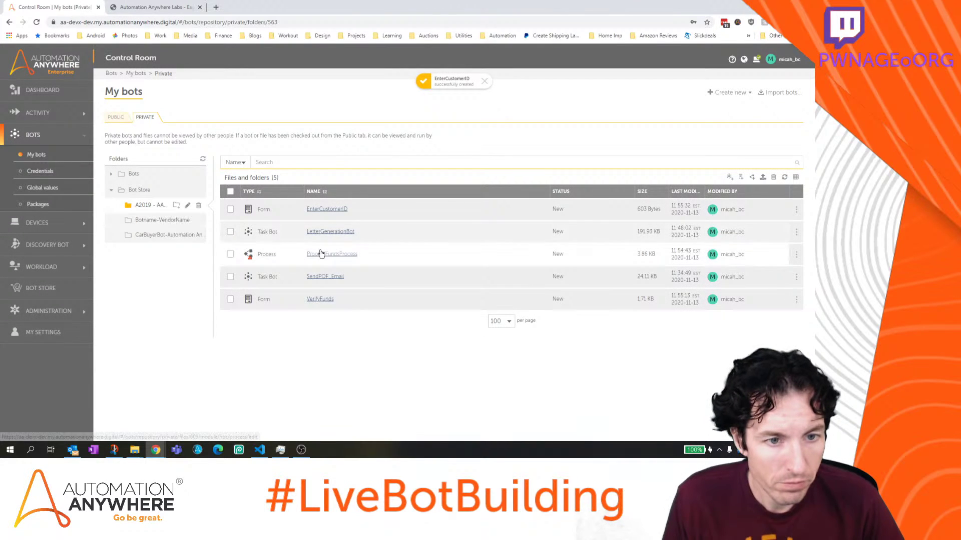
Set ProofOfFundsProcess's Start form to the copied EnterCustomerID from the A2019 folder and save
{"action": "left_click", "coordinate": [335, 255]}
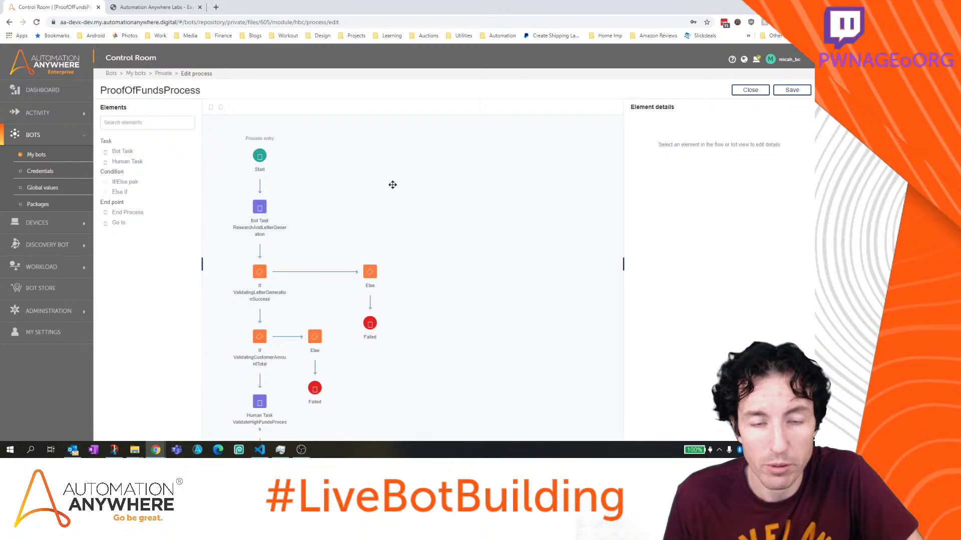
{"action": "left_click", "coordinate": [260, 156]}
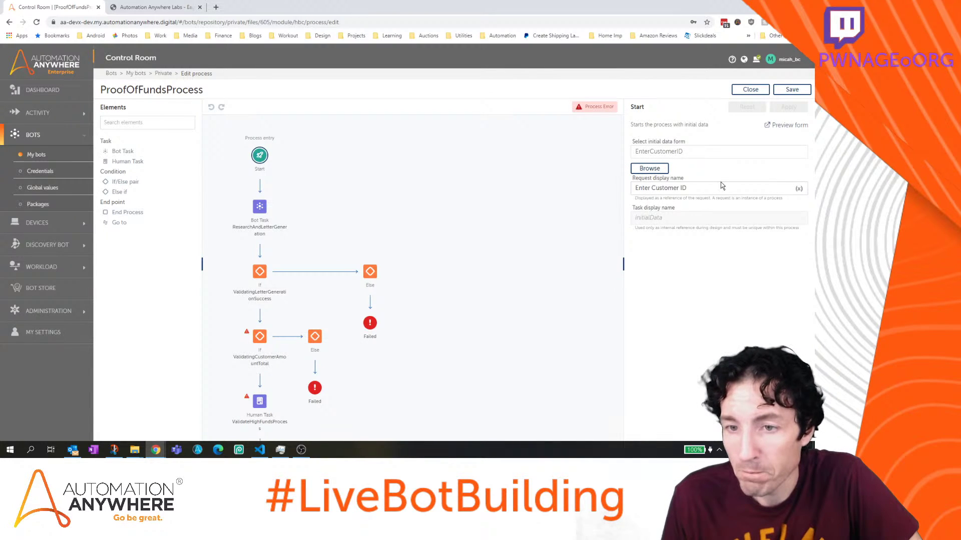
{"action": "left_click", "coordinate": [650, 169]}
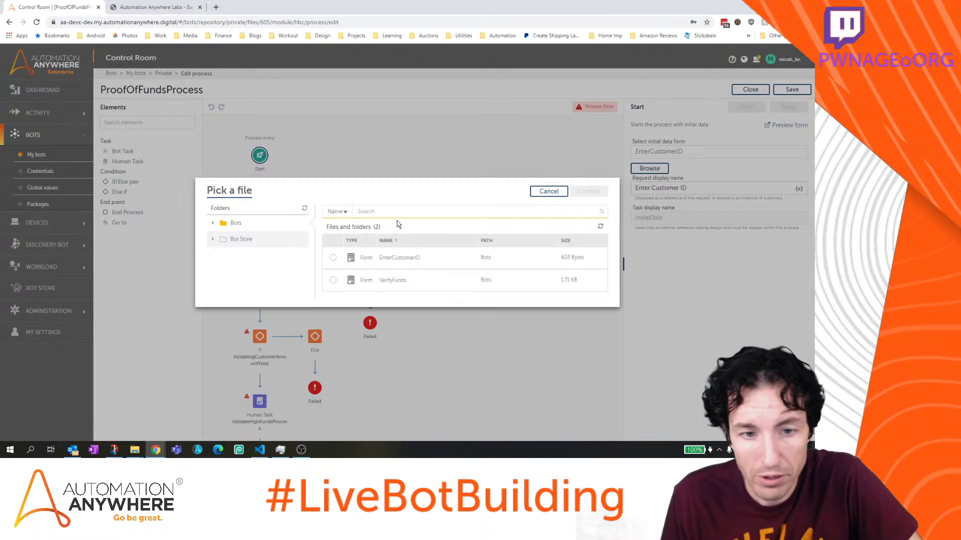
{"action": "left_click", "coordinate": [213, 239]}
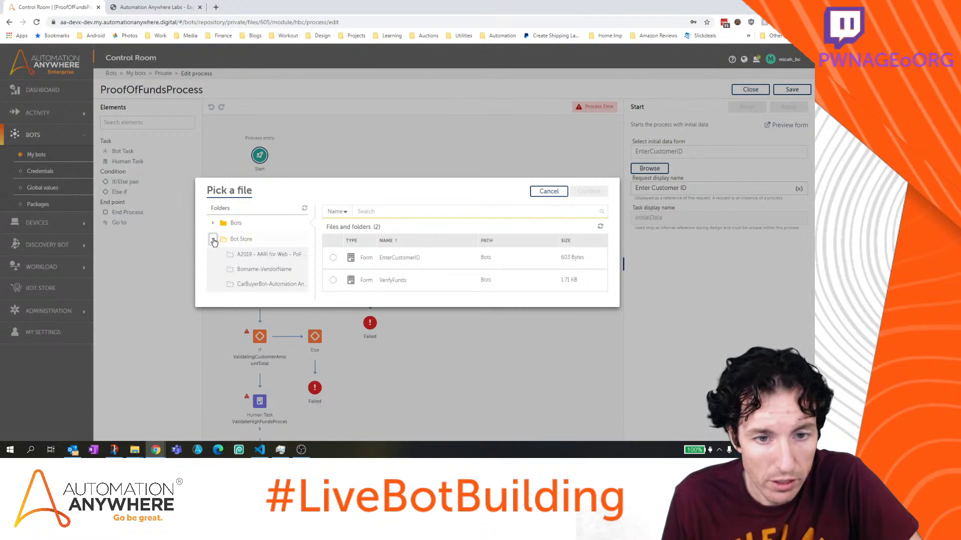
{"action": "left_click", "coordinate": [258, 255]}
{"action": "left_click", "coordinate": [333, 257]}
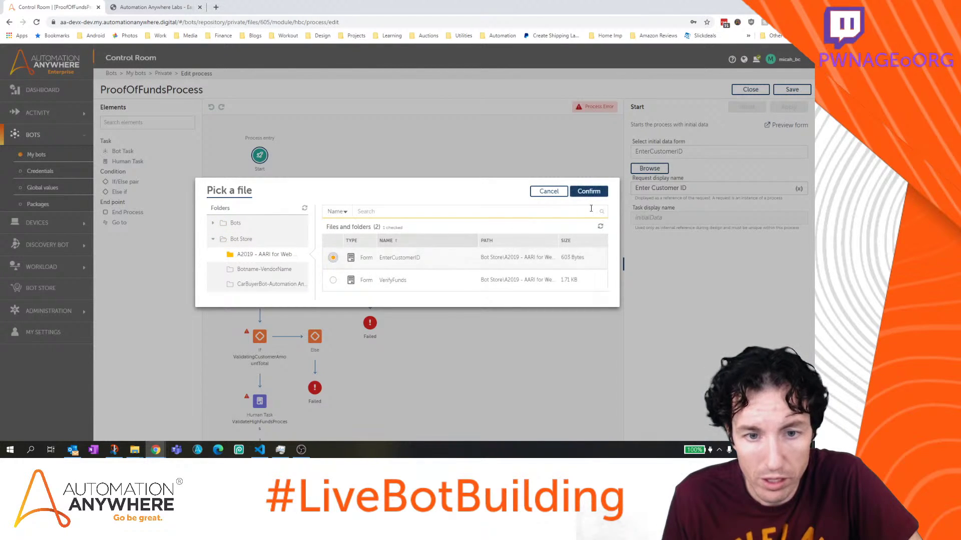
{"action": "left_click", "coordinate": [597, 191]}
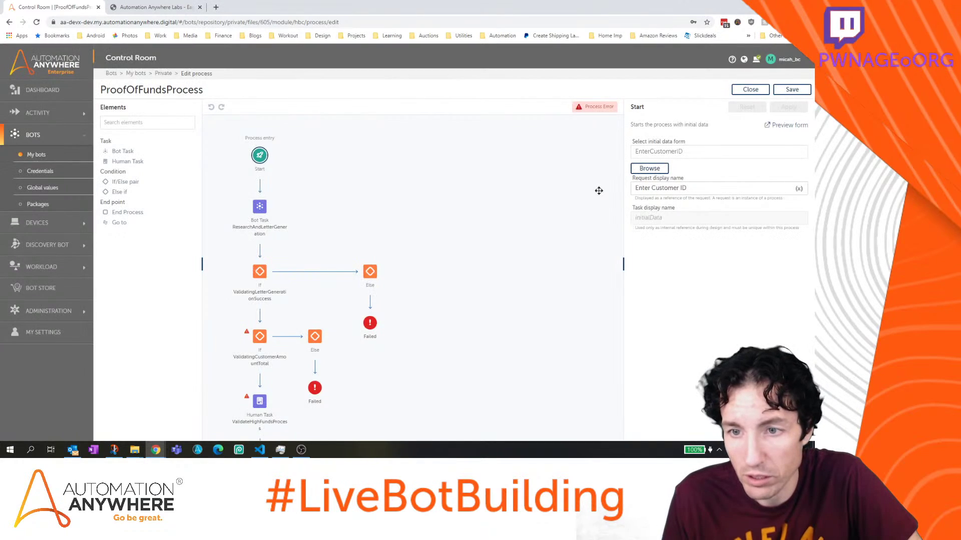
{"action": "left_click", "coordinate": [794, 91]}
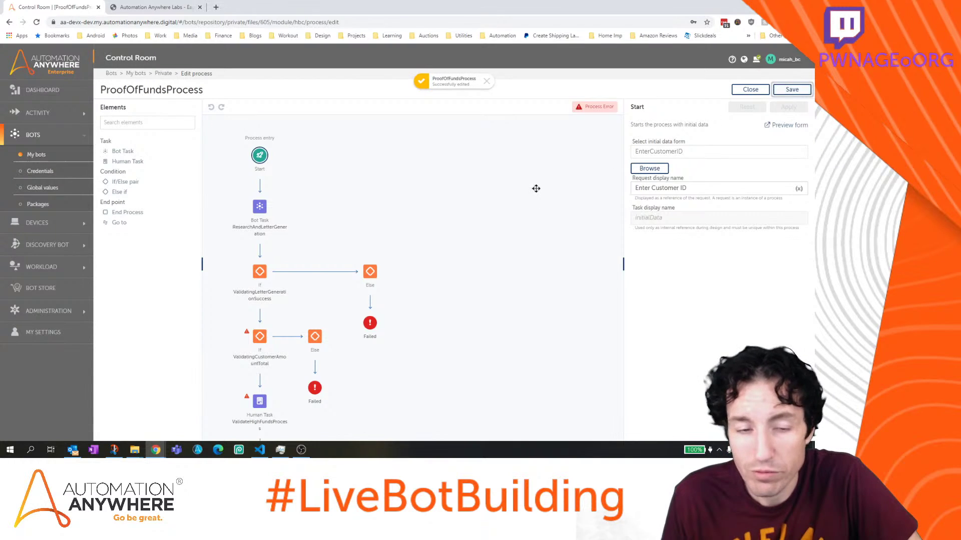
{"action": "left_click", "coordinate": [259, 401]}
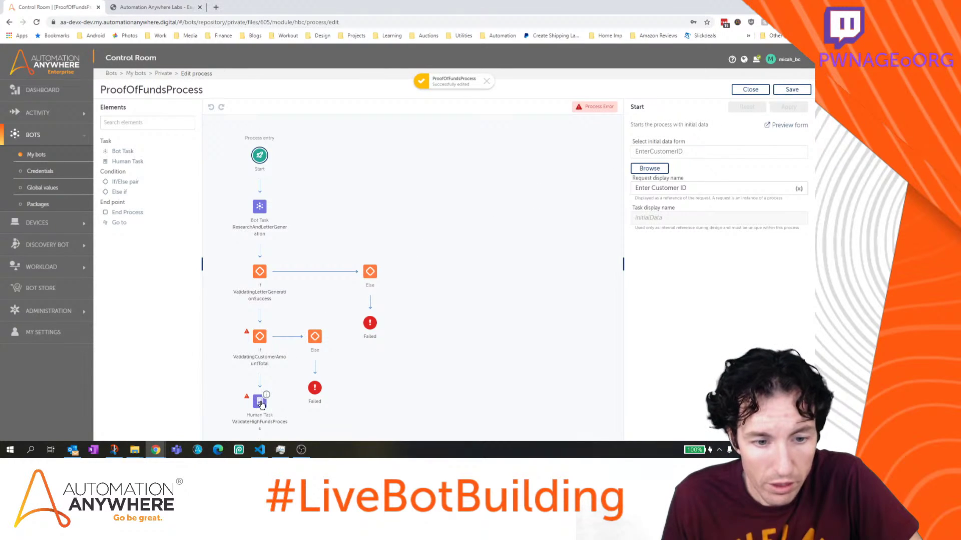
Assign the VerifyFunds form from Bot Store > A2019 to the ValidateHighFundsProcess human task
{"action": "left_click", "coordinate": [789, 206]}
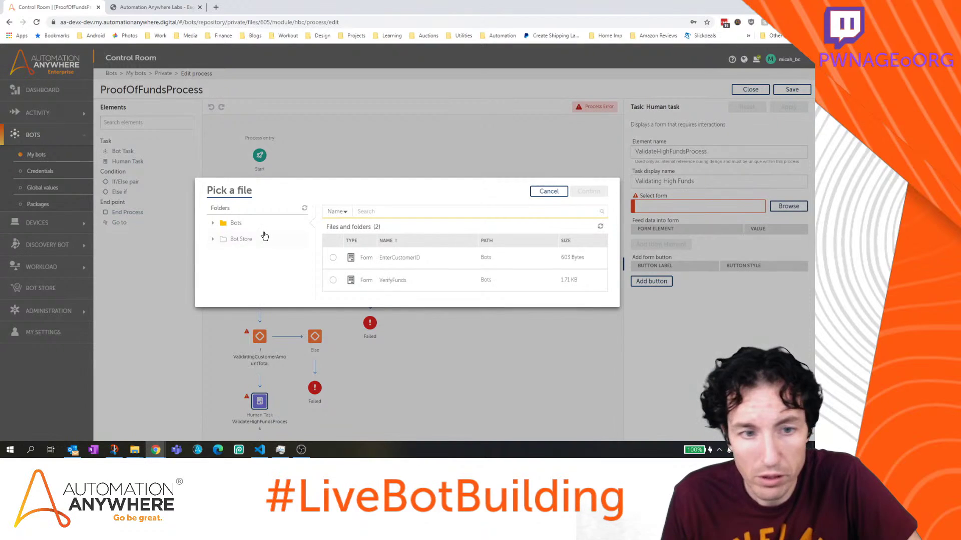
{"action": "left_click", "coordinate": [213, 240]}
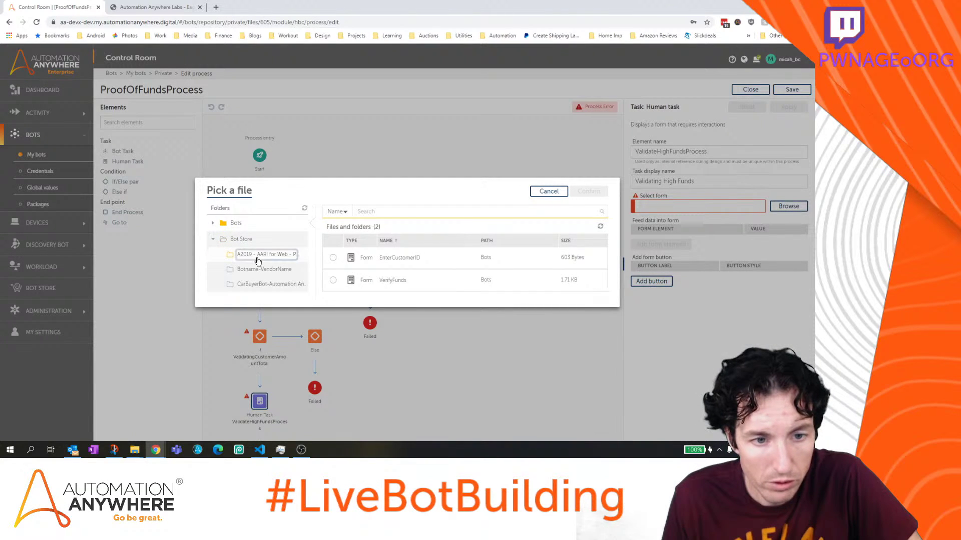
{"action": "left_click", "coordinate": [260, 254]}
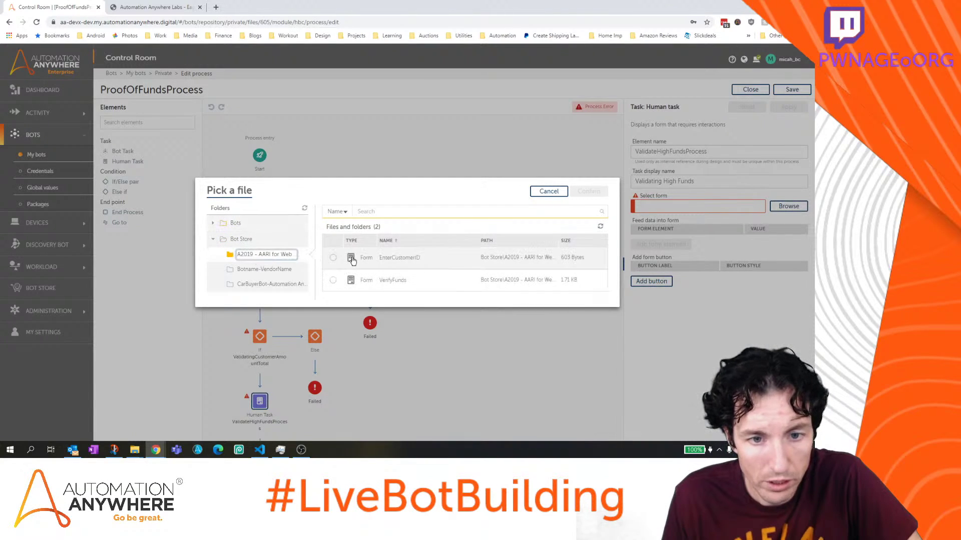
{"action": "left_click", "coordinate": [393, 280]}
{"action": "left_click", "coordinate": [586, 192]}
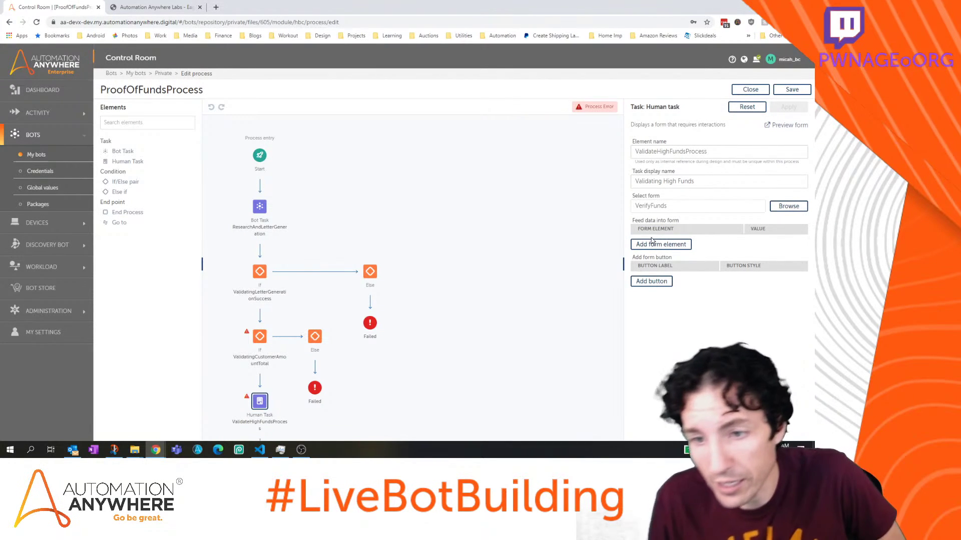
Start a form element mapping and list VerifyFunds' elements, checking them against the form screenshot
{"action": "left_click", "coordinate": [651, 245]}
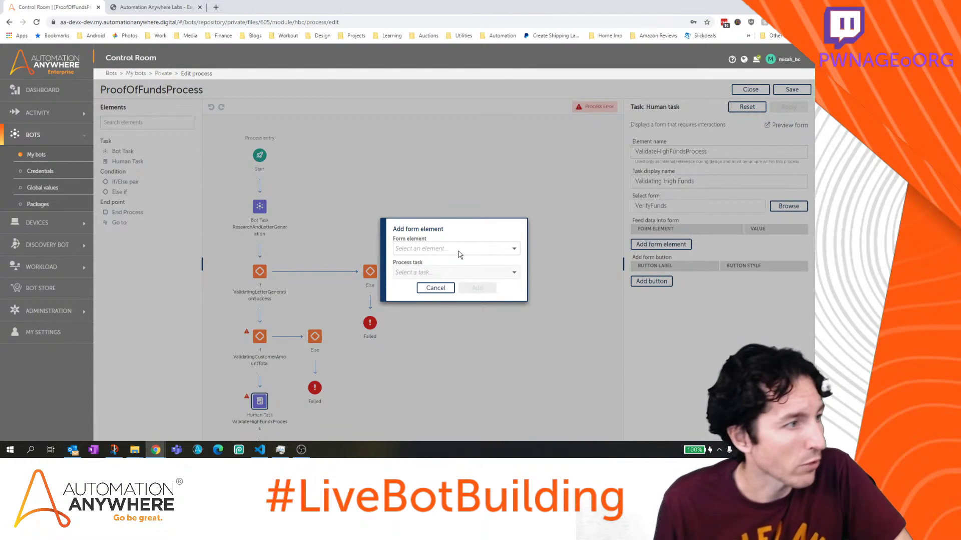
{"action": "key", "text": "alt+Tab"}
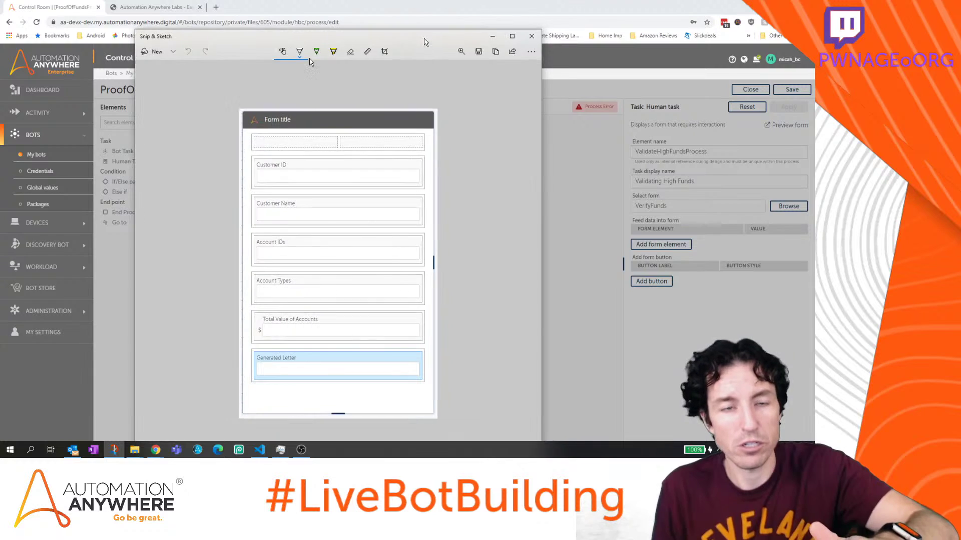
{"action": "left_click_drag", "start_coordinate": [433, 40], "coordinate": [0, 73]}
{"action": "left_click", "coordinate": [49, 66]}
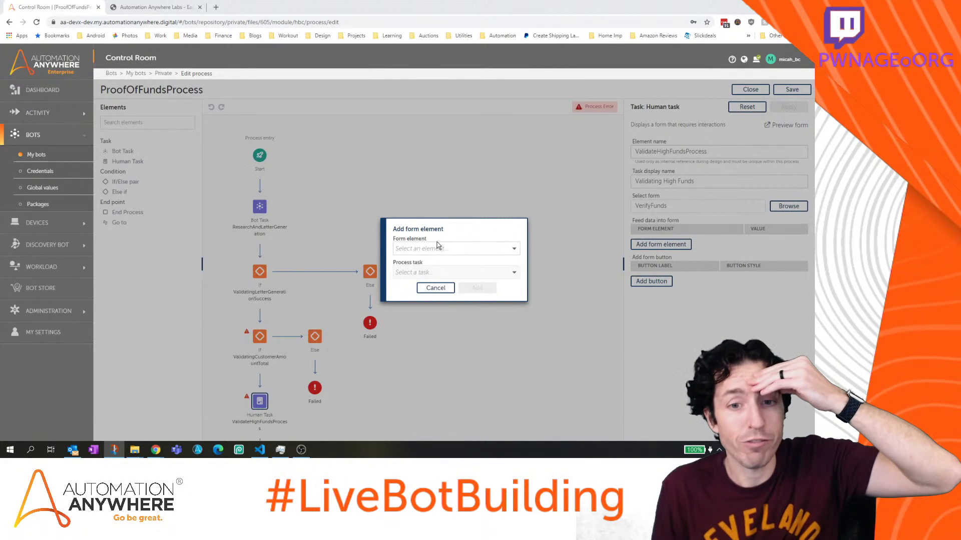
{"action": "left_click", "coordinate": [462, 251]}
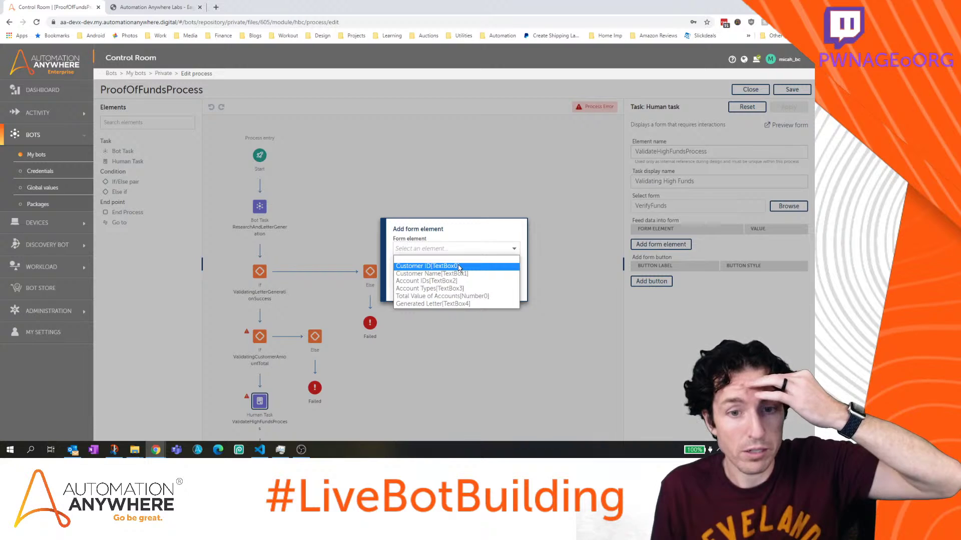
{"action": "left_click", "coordinate": [114, 450]}
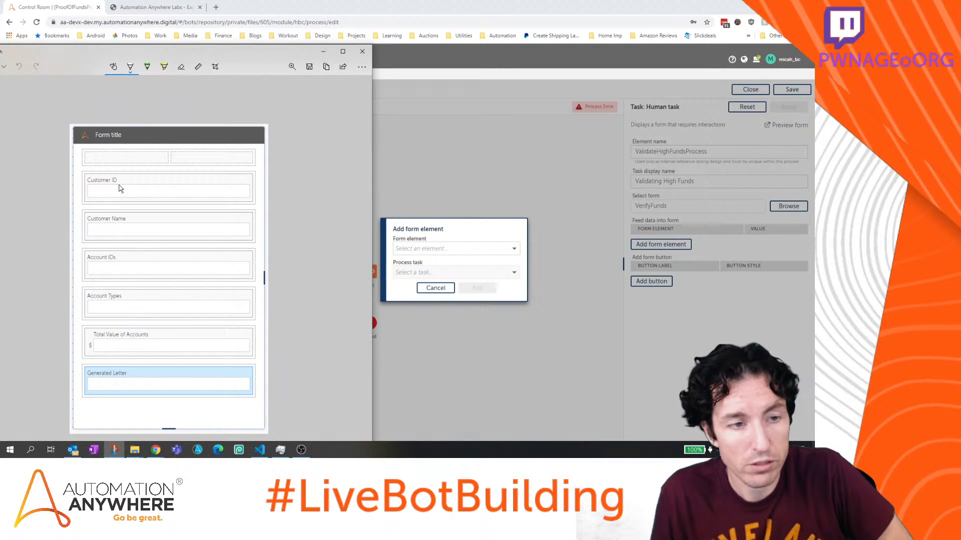
{"action": "left_click", "coordinate": [506, 249]}
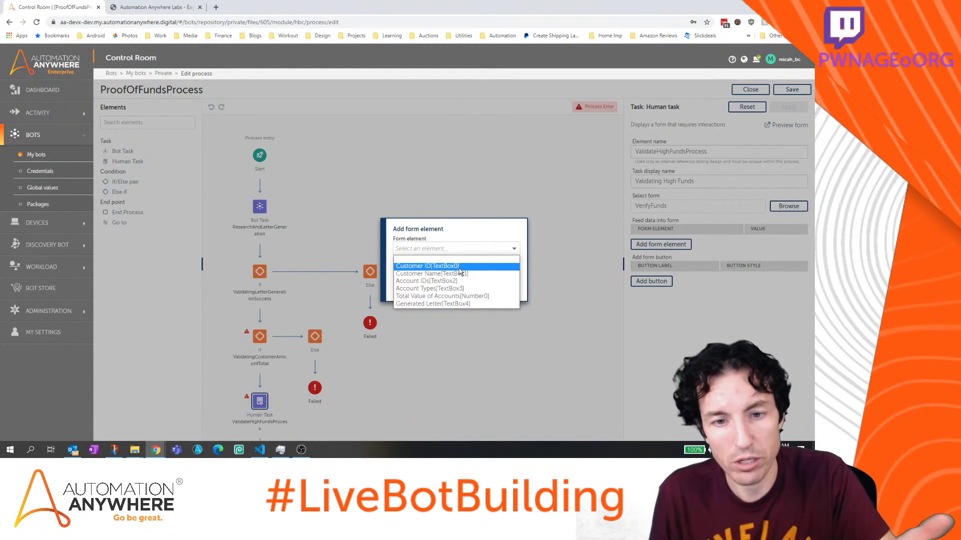
Map the Customer ID element to initialData's Enter Customer ID variable
{"action": "left_click", "coordinate": [458, 269]}
{"action": "left_click", "coordinate": [478, 273]}
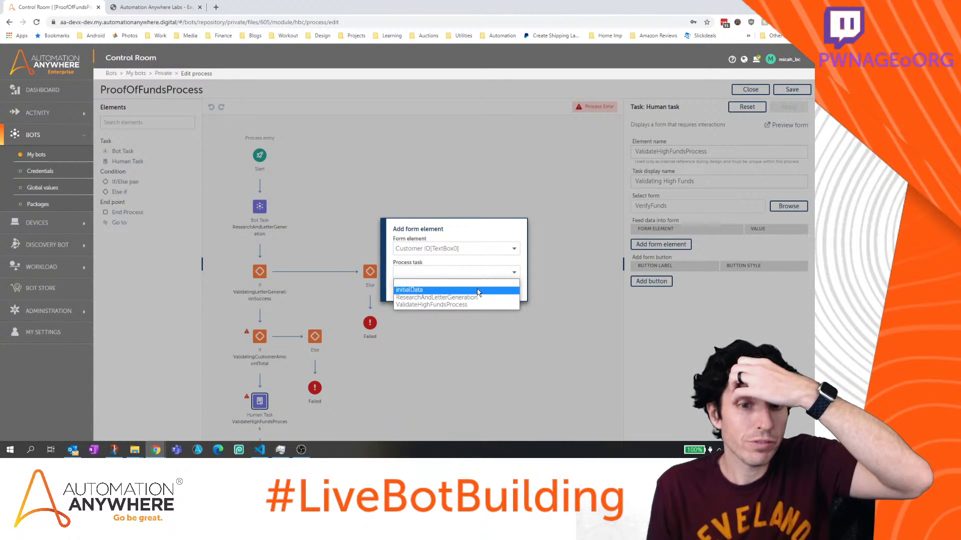
{"action": "left_click", "coordinate": [477, 292]}
{"action": "left_click", "coordinate": [476, 298]}
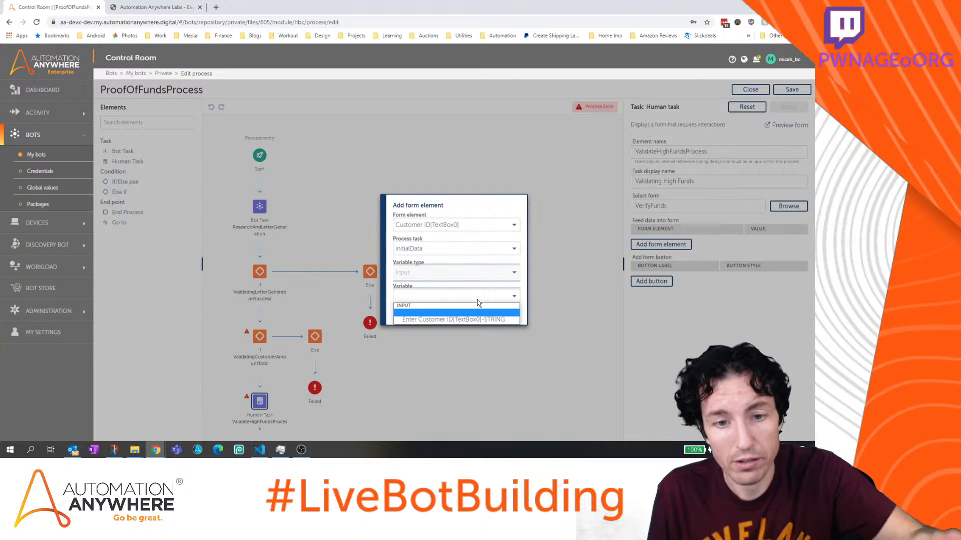
{"action": "left_click", "coordinate": [476, 320]}
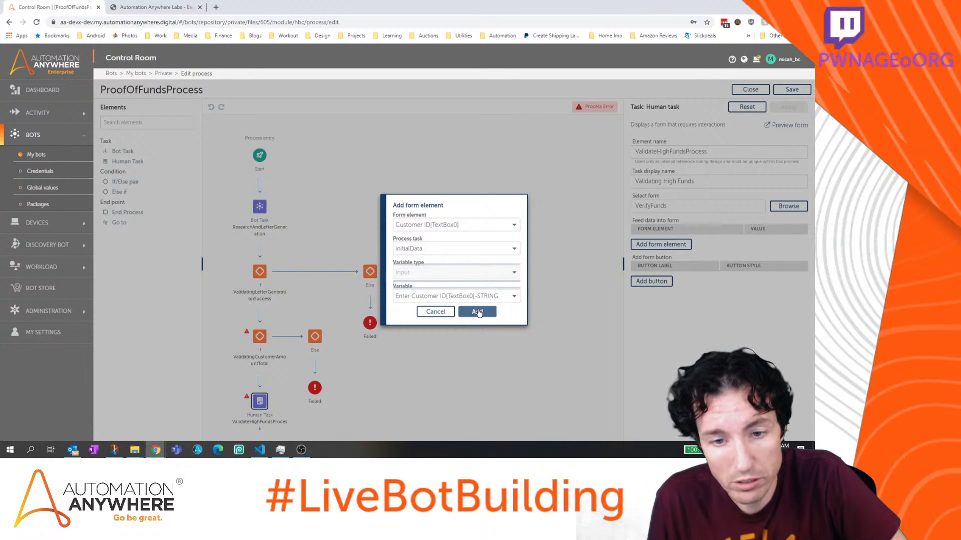
{"action": "left_click", "coordinate": [478, 311]}
Map Customer Name to ResearchAndLetterGeneration's sCustomerFullName output variable
{"action": "left_click", "coordinate": [687, 269]}
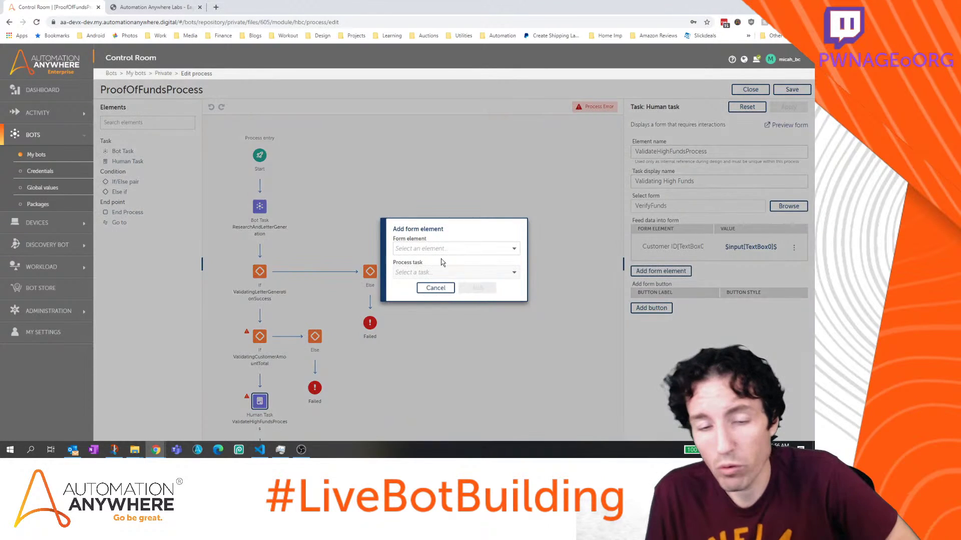
{"action": "left_click", "coordinate": [447, 251]}
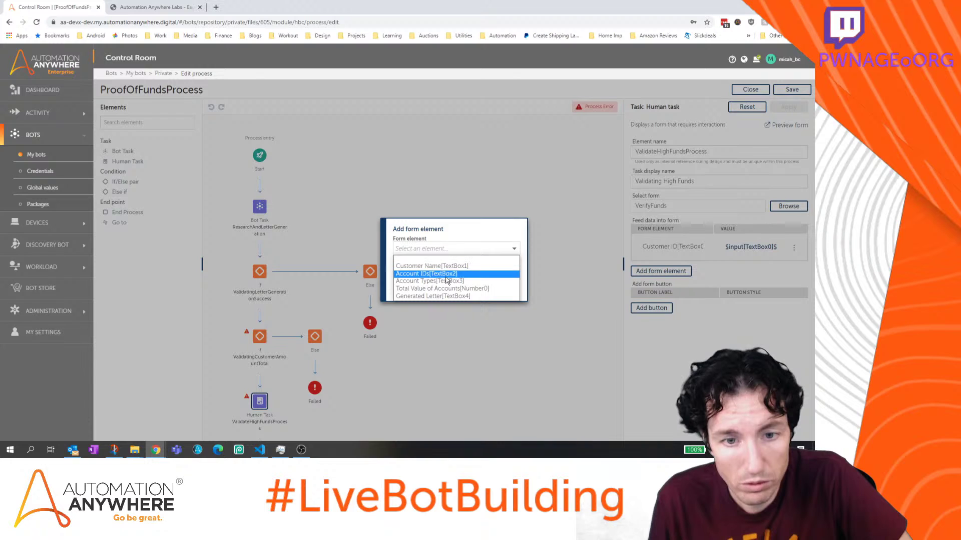
{"action": "left_click", "coordinate": [445, 268]}
{"action": "left_click", "coordinate": [493, 275]}
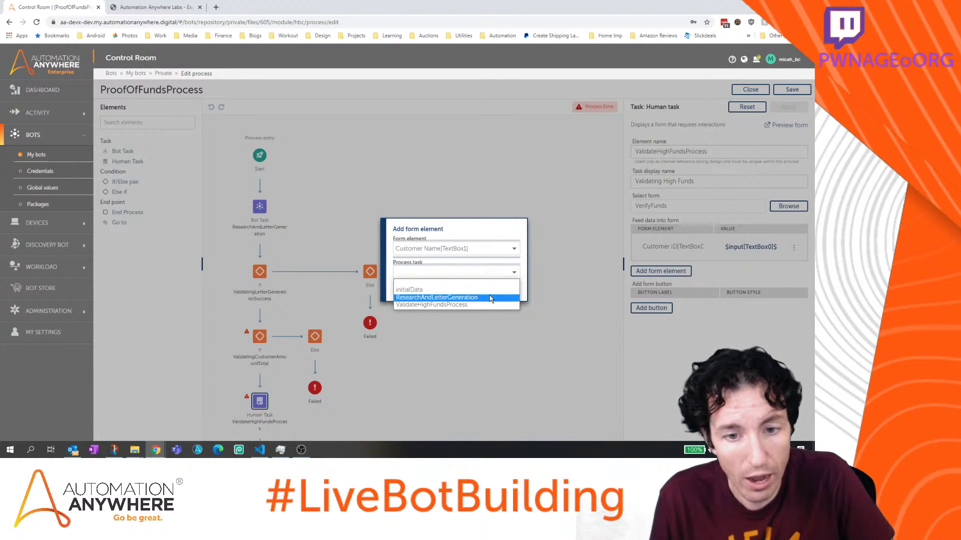
{"action": "left_click", "coordinate": [490, 299]}
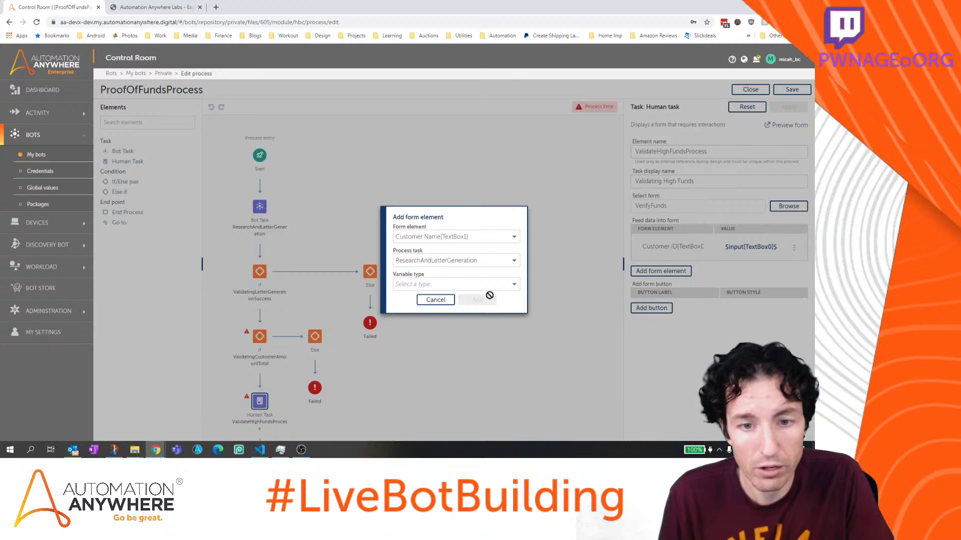
{"action": "left_click", "coordinate": [485, 284]}
{"action": "left_click", "coordinate": [485, 313]}
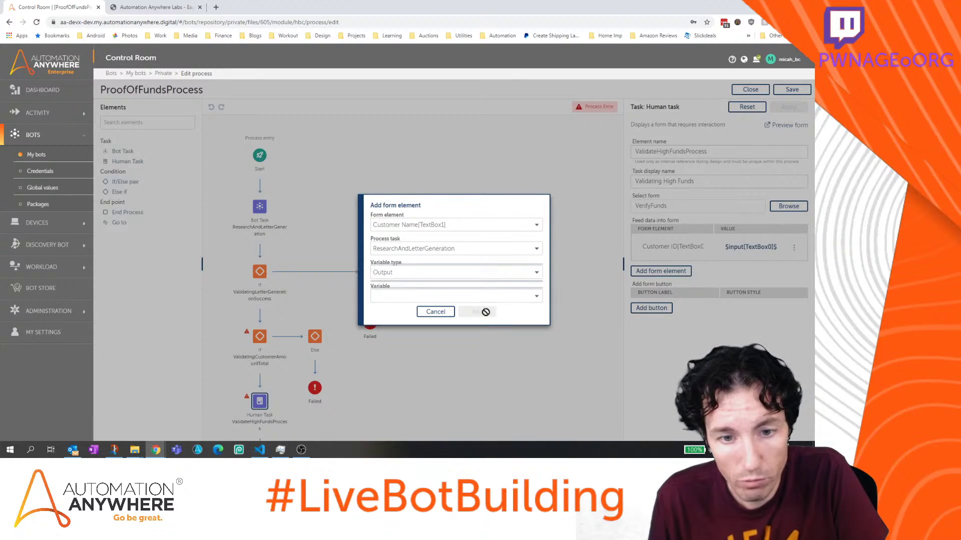
{"action": "left_click", "coordinate": [476, 297]}
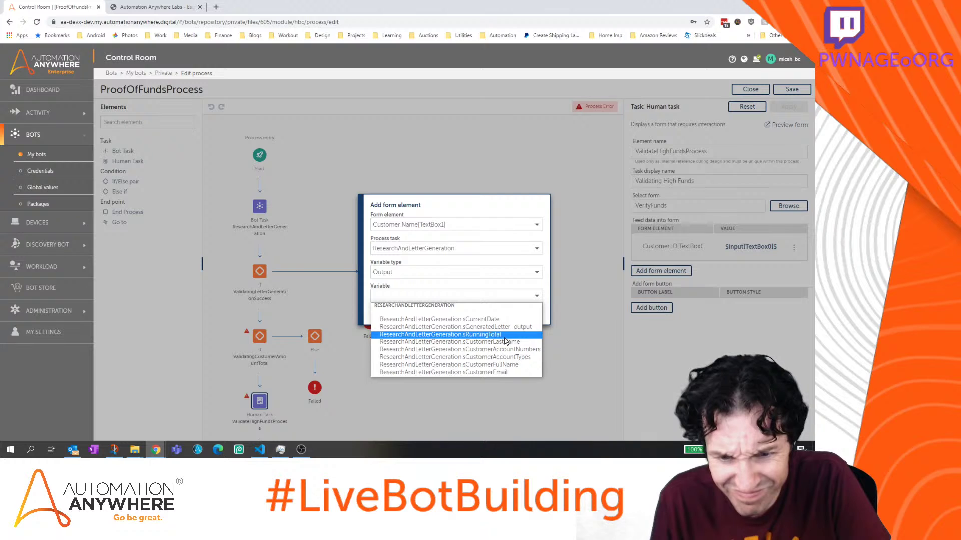
{"action": "left_click", "coordinate": [509, 365]}
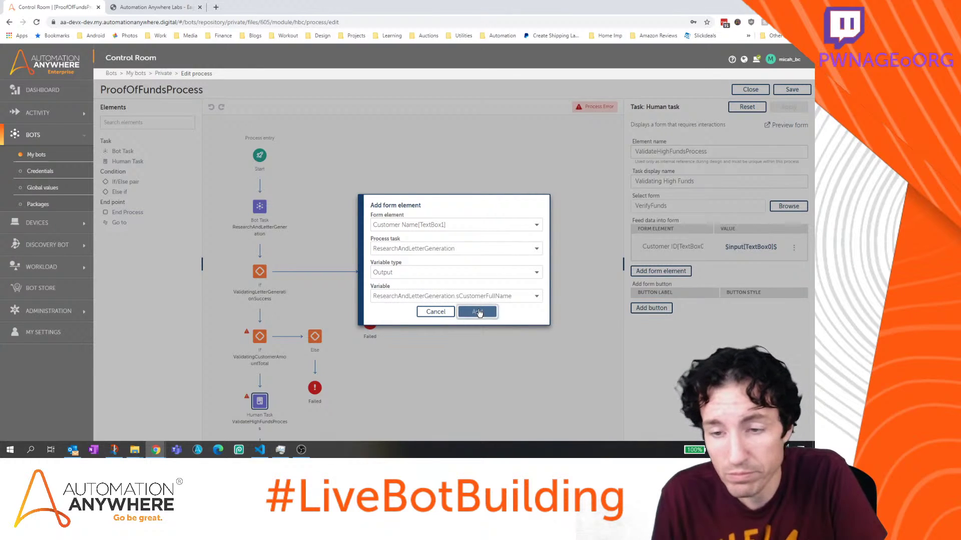
{"action": "left_click", "coordinate": [478, 312]}
{"action": "left_click", "coordinate": [680, 302]}
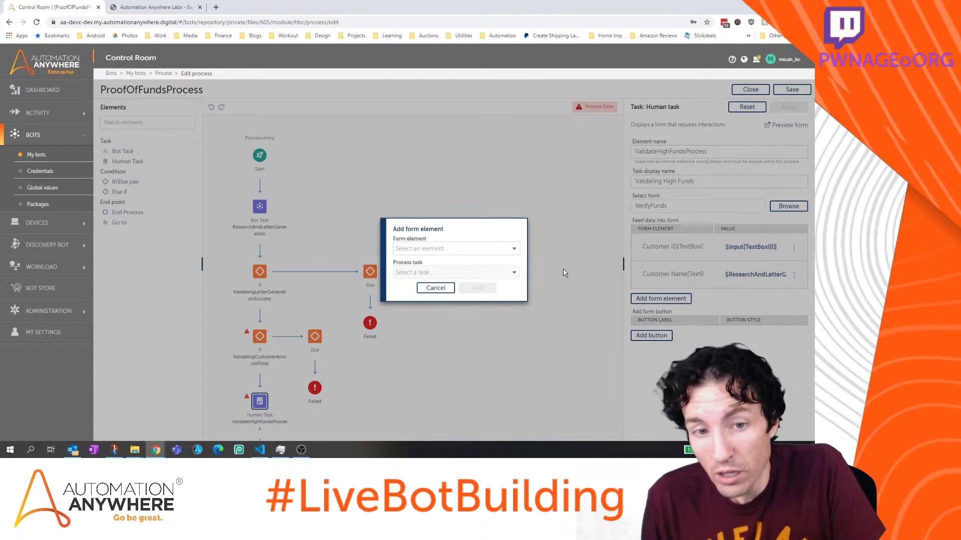
Map Account IDs to ResearchAndLetterGeneration's sCustomerAccountNumbers output variable
{"action": "left_click", "coordinate": [452, 248]}
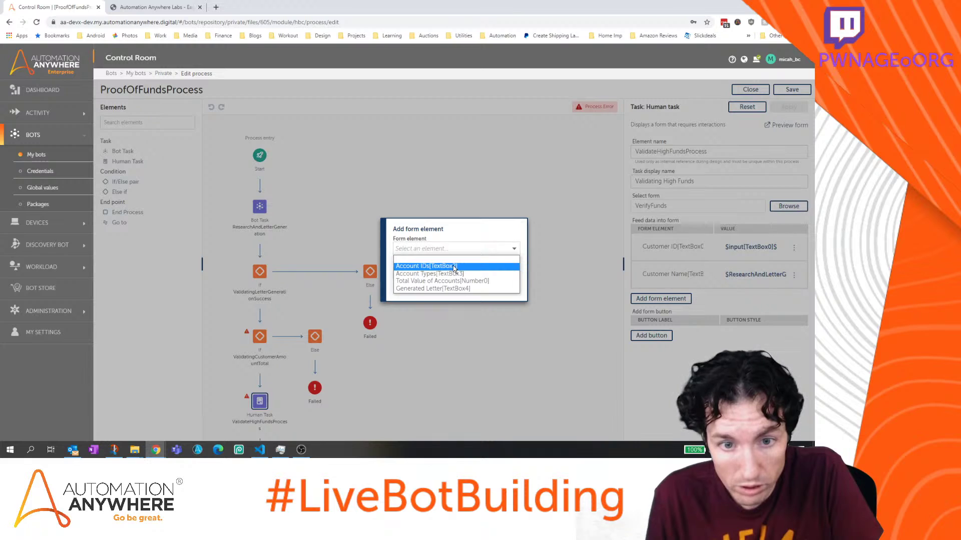
{"action": "left_click", "coordinate": [454, 269]}
{"action": "left_click", "coordinate": [454, 273]}
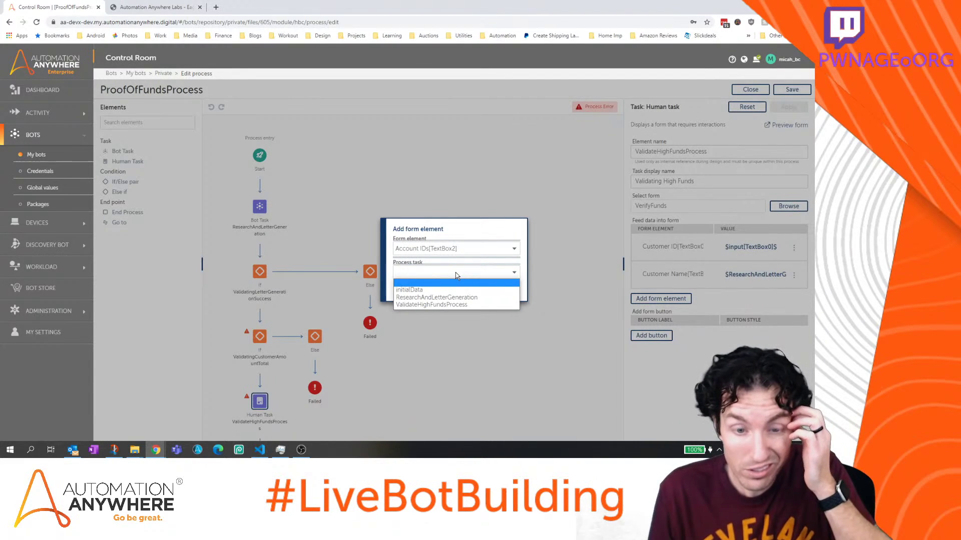
{"action": "left_click", "coordinate": [456, 298]}
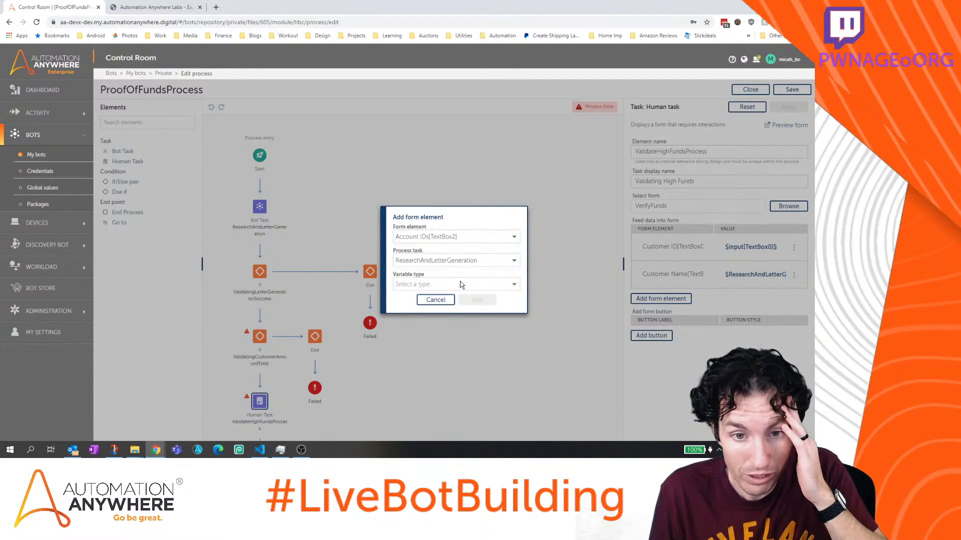
{"action": "left_click", "coordinate": [460, 284]}
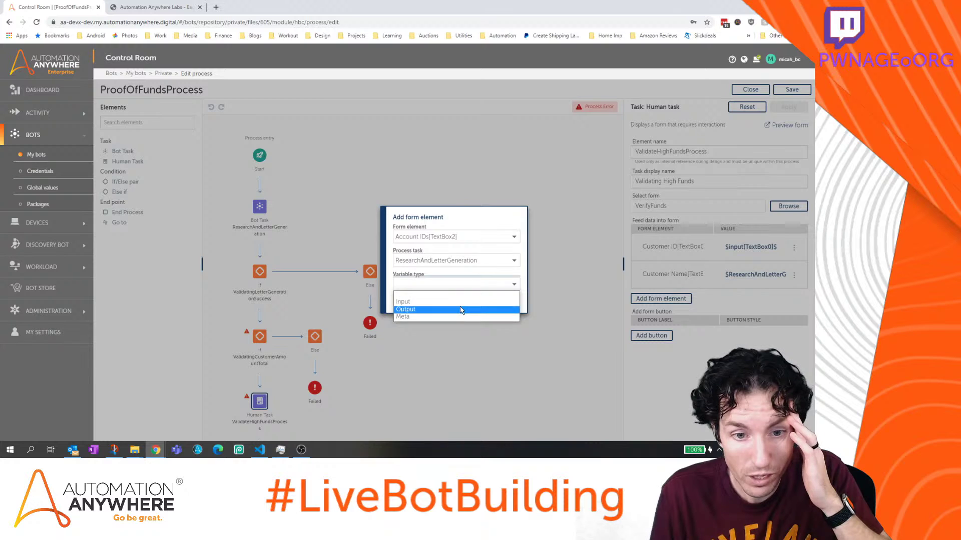
{"action": "left_click", "coordinate": [461, 306]}
{"action": "left_click", "coordinate": [461, 300]}
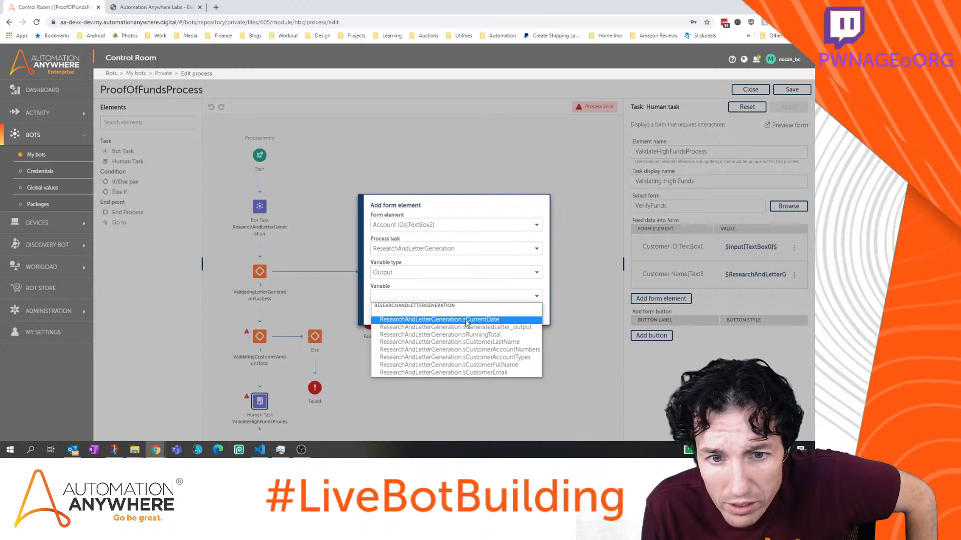
{"action": "left_click", "coordinate": [469, 352]}
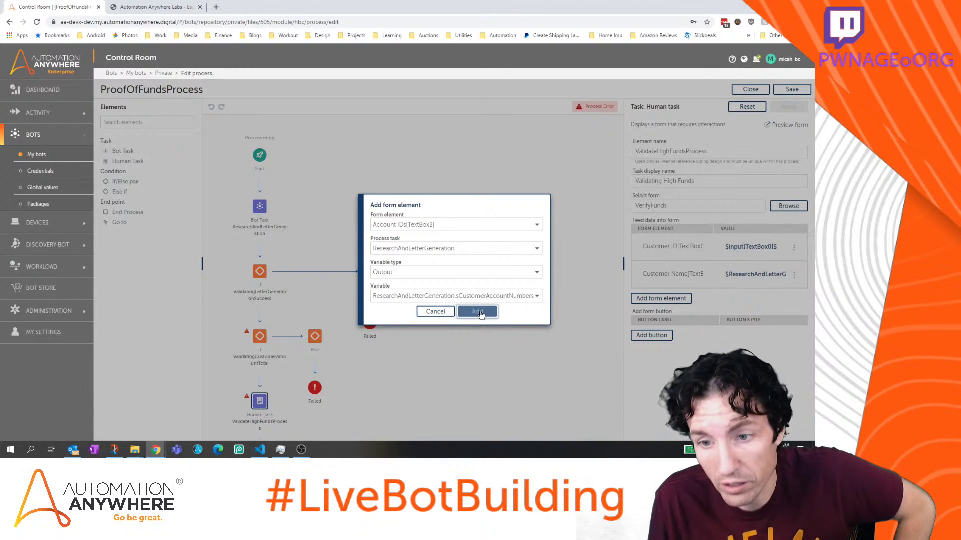
{"action": "left_click", "coordinate": [477, 312]}
Map Account Types to ResearchAndLetterGeneration's sCustomerAccountTypes output variable
{"action": "left_click", "coordinate": [661, 326]}
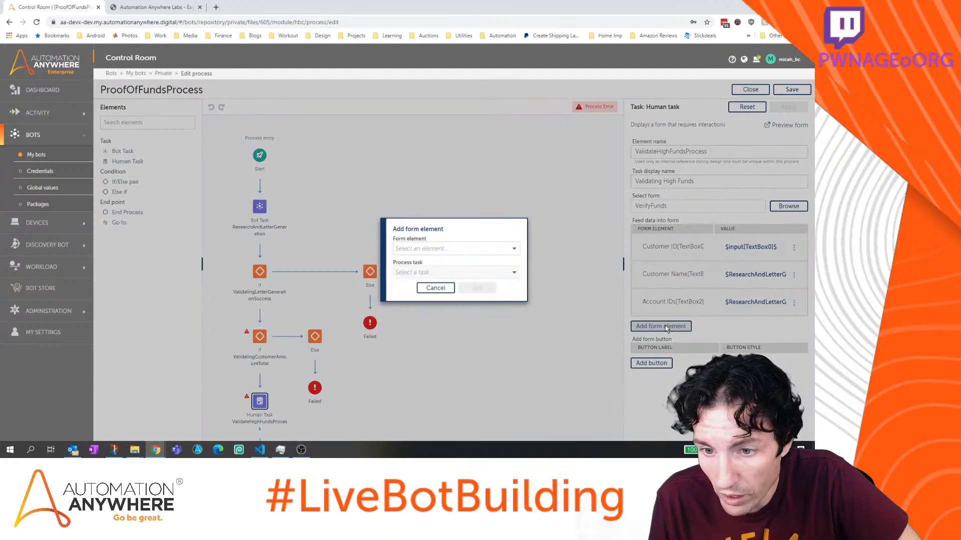
{"action": "left_click", "coordinate": [506, 249]}
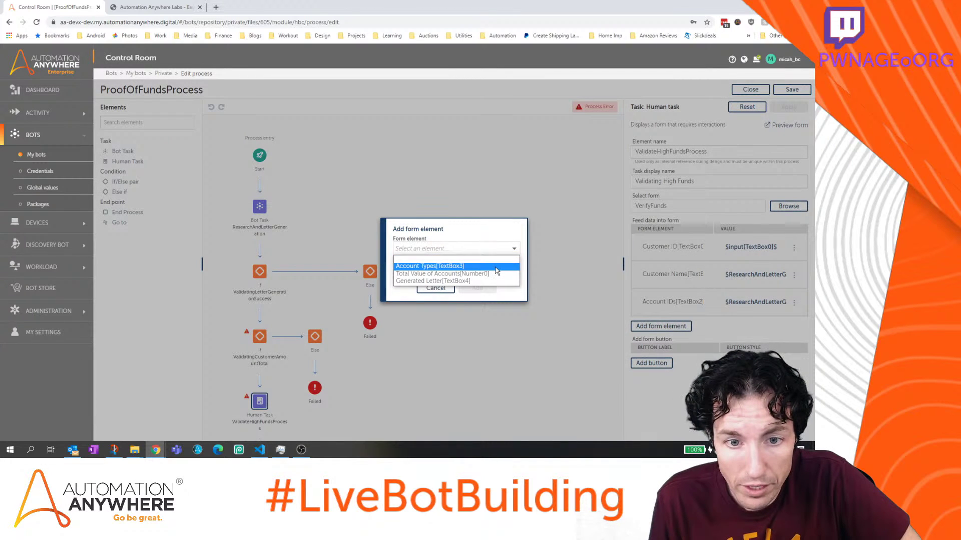
{"action": "left_click", "coordinate": [497, 266]}
{"action": "left_click", "coordinate": [495, 271]}
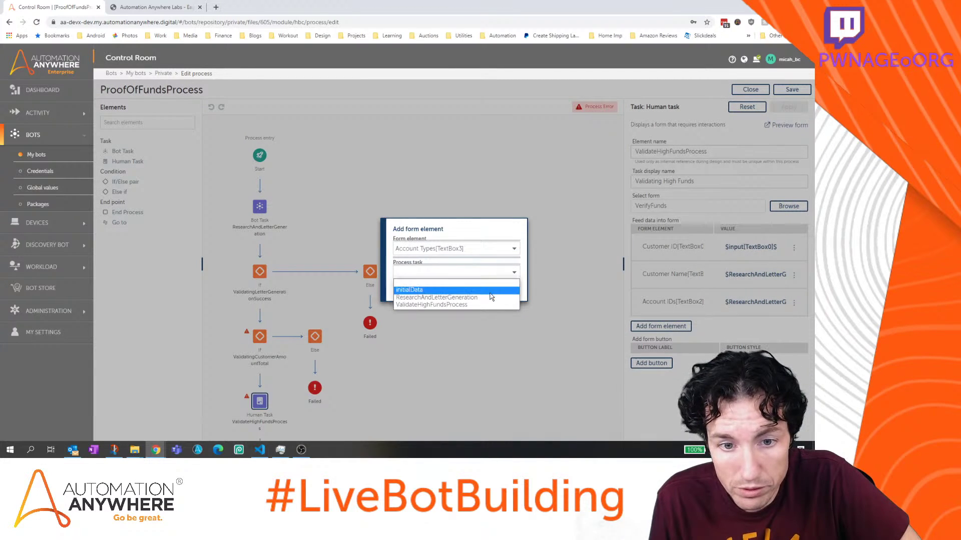
{"action": "left_click", "coordinate": [490, 300]}
{"action": "left_click", "coordinate": [489, 285]}
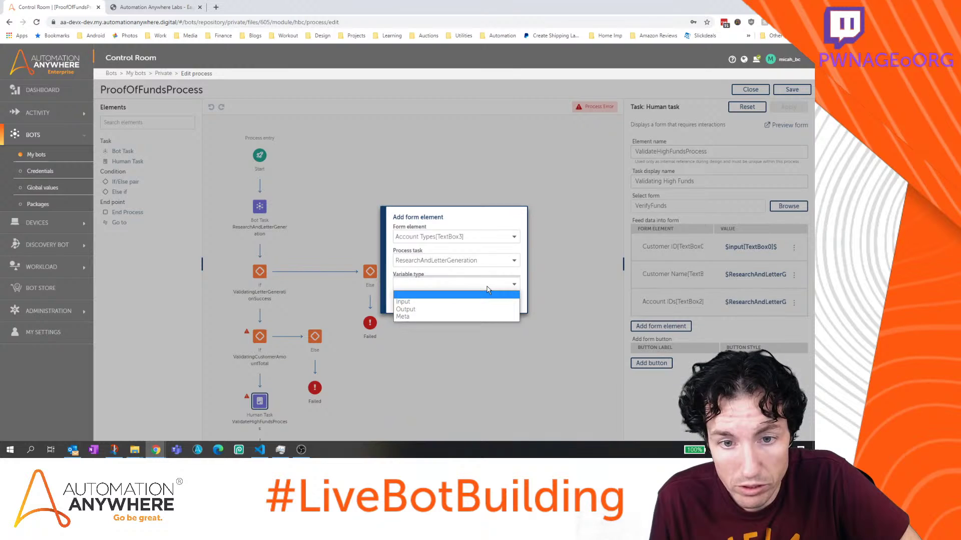
{"action": "left_click", "coordinate": [488, 309]}
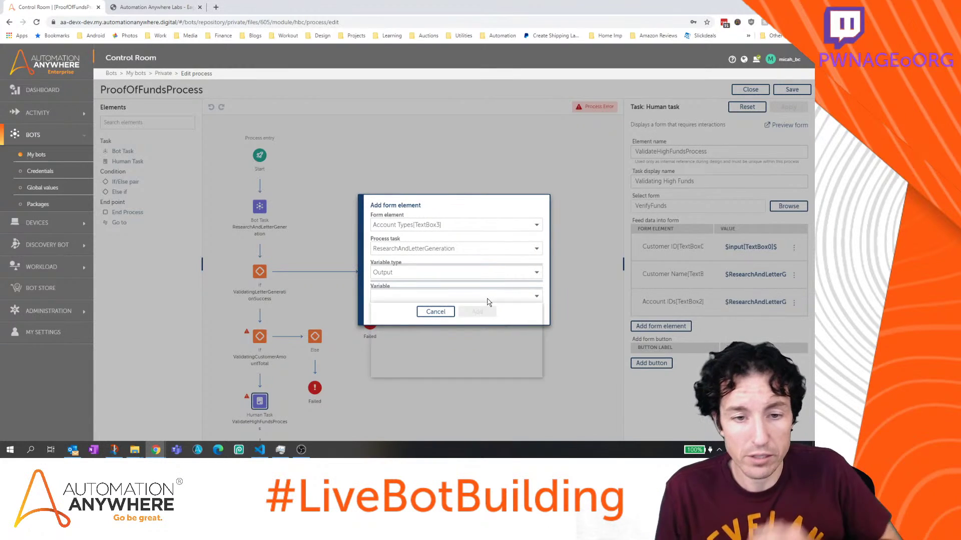
{"action": "left_click", "coordinate": [487, 299]}
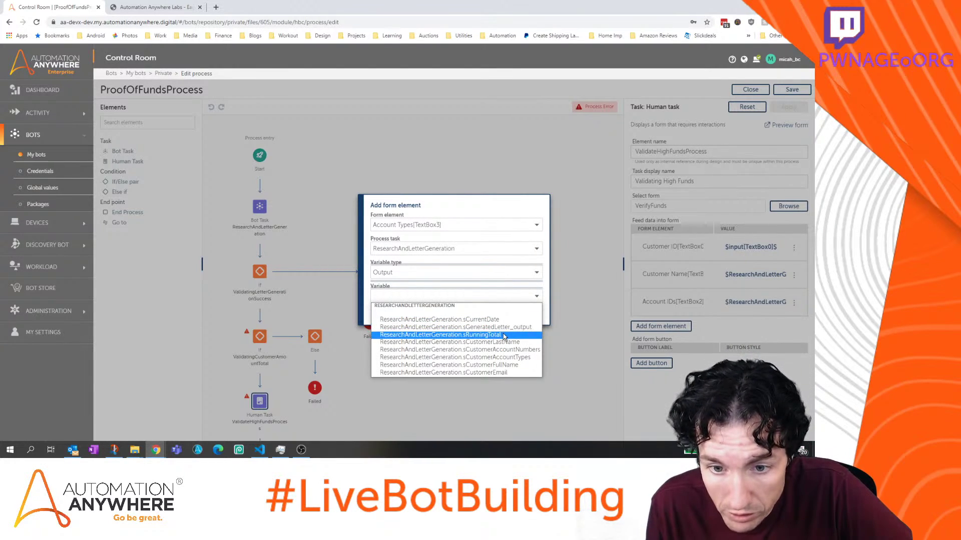
{"action": "left_click", "coordinate": [508, 357]}
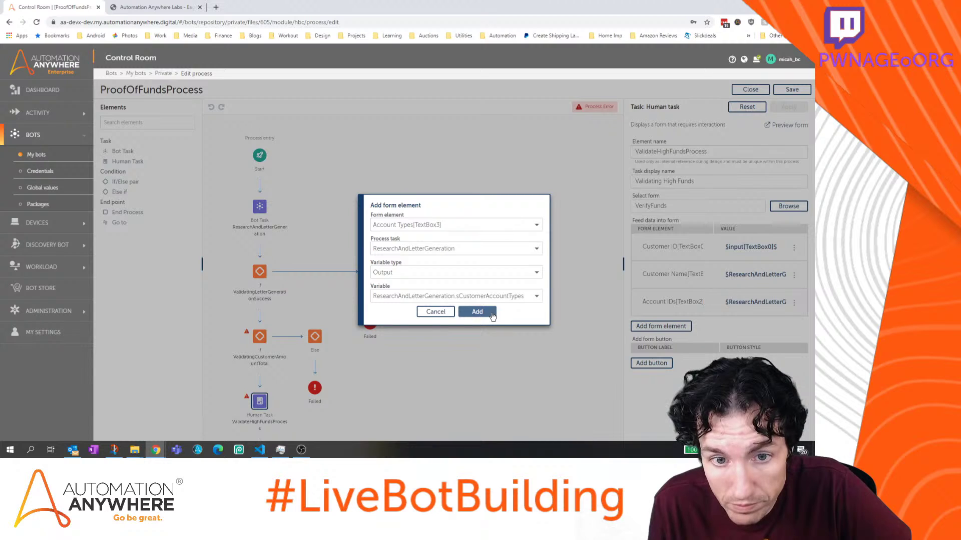
{"action": "left_click", "coordinate": [477, 311]}
{"action": "left_click", "coordinate": [660, 354]}
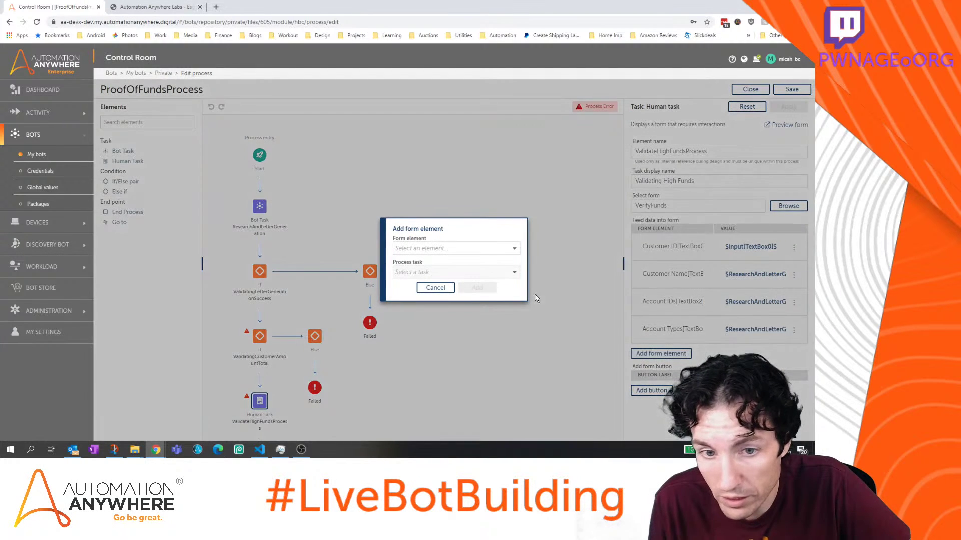
Map Total Value of Accounts to ResearchAndLetterGeneration's nRunningTotal output variable
{"action": "left_click", "coordinate": [449, 246]}
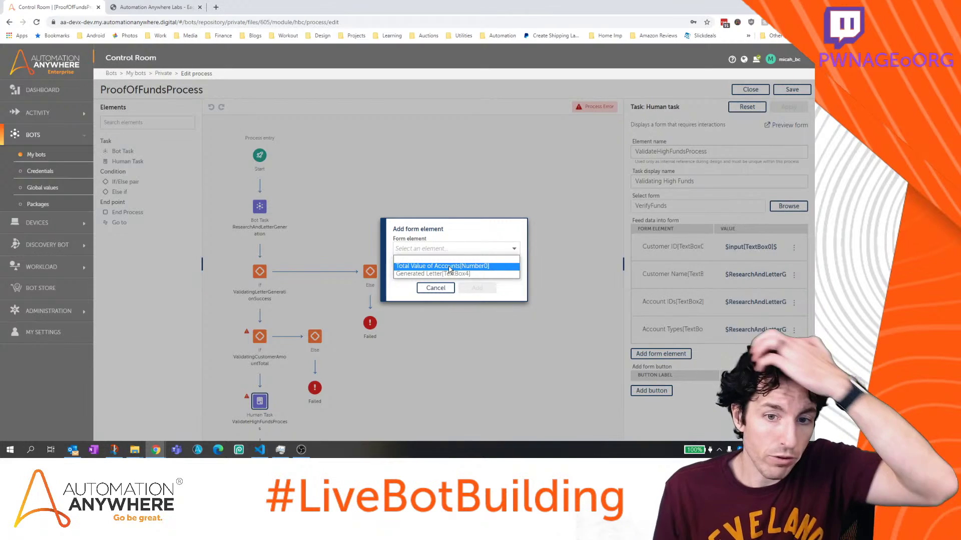
{"action": "left_click", "coordinate": [448, 267]}
{"action": "left_click", "coordinate": [448, 271]}
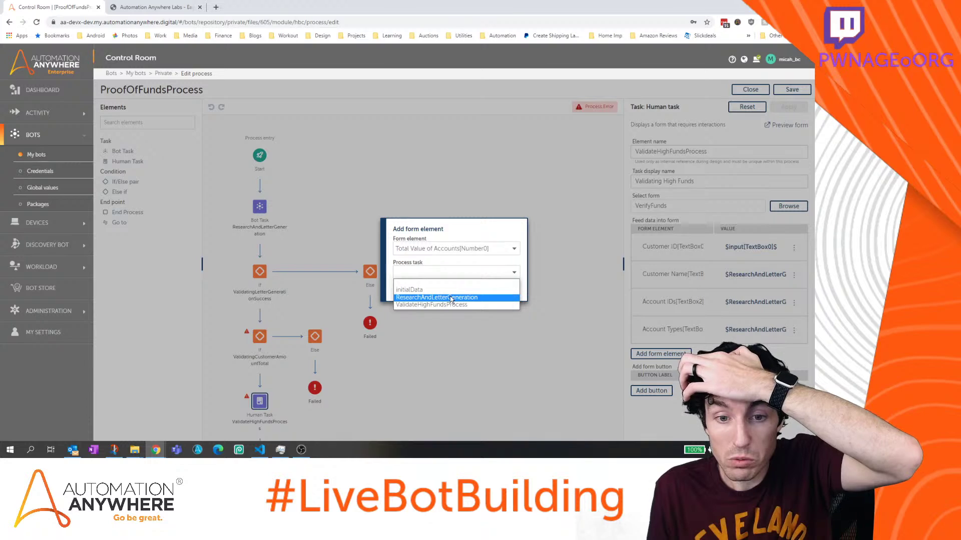
{"action": "left_click", "coordinate": [450, 297]}
{"action": "left_click", "coordinate": [448, 284]}
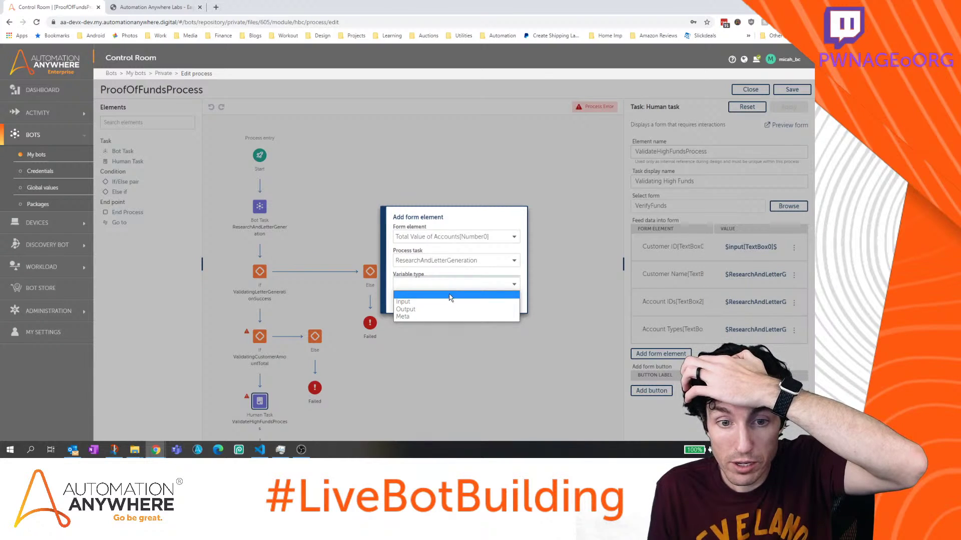
{"action": "left_click", "coordinate": [450, 310]}
{"action": "left_click", "coordinate": [449, 296]}
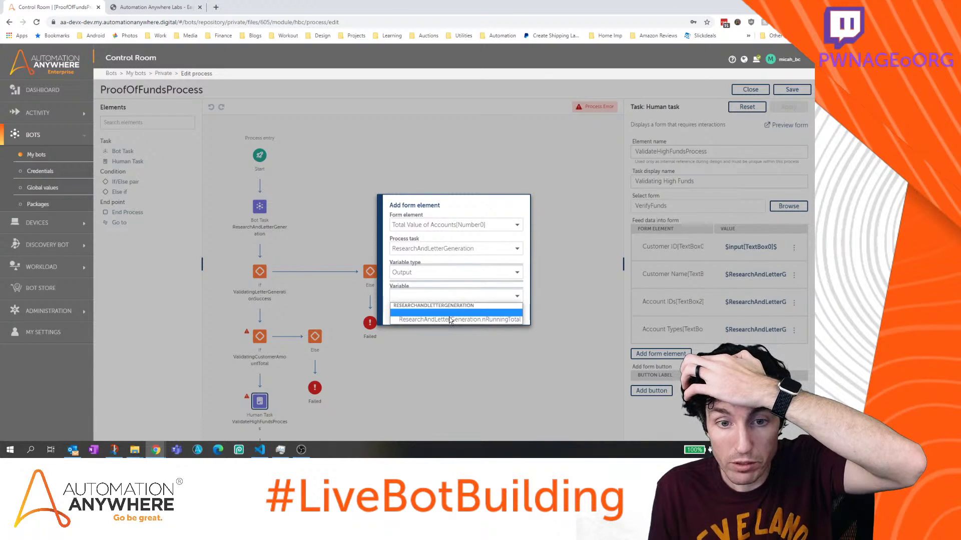
{"action": "left_click", "coordinate": [449, 320]}
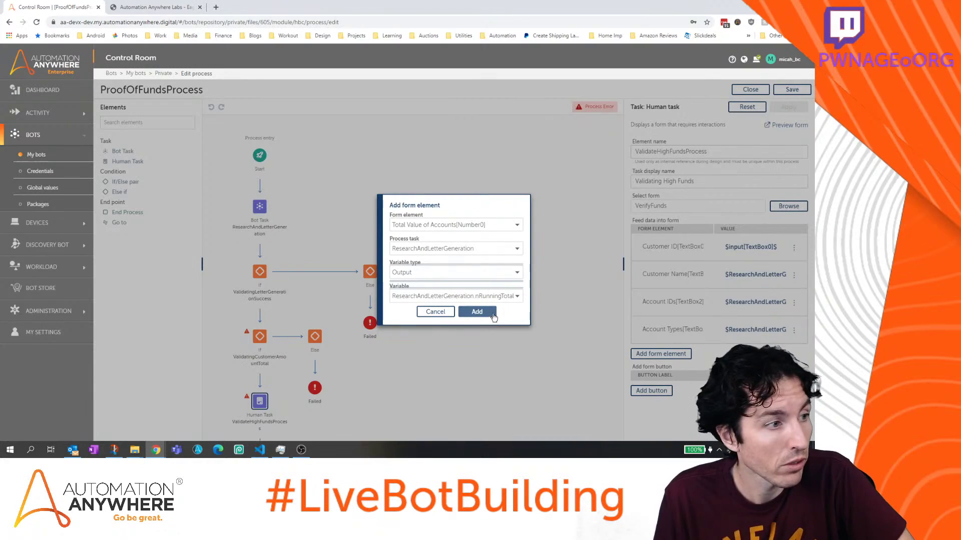
{"action": "left_click", "coordinate": [489, 313]}
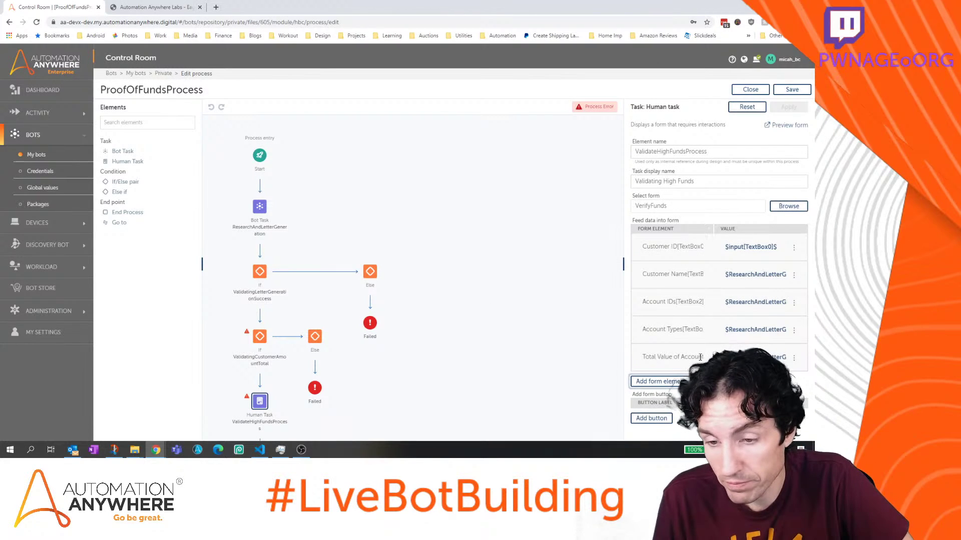
Map Generated Letter to ResearchAndLetterGeneration's sGeneratedLetter_output variable
{"action": "left_click", "coordinate": [678, 381]}
{"action": "left_click", "coordinate": [442, 248]}
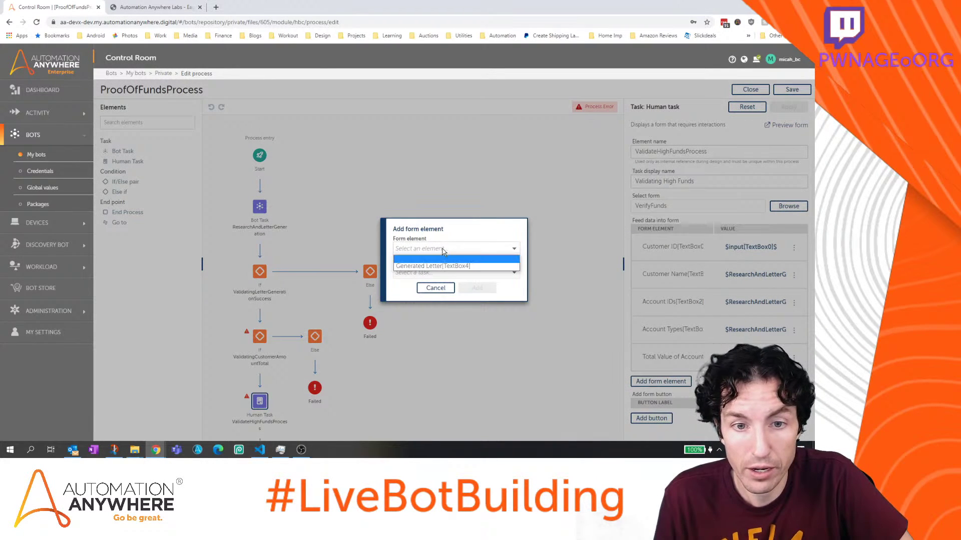
{"action": "left_click", "coordinate": [443, 248]}
{"action": "left_click", "coordinate": [442, 275]}
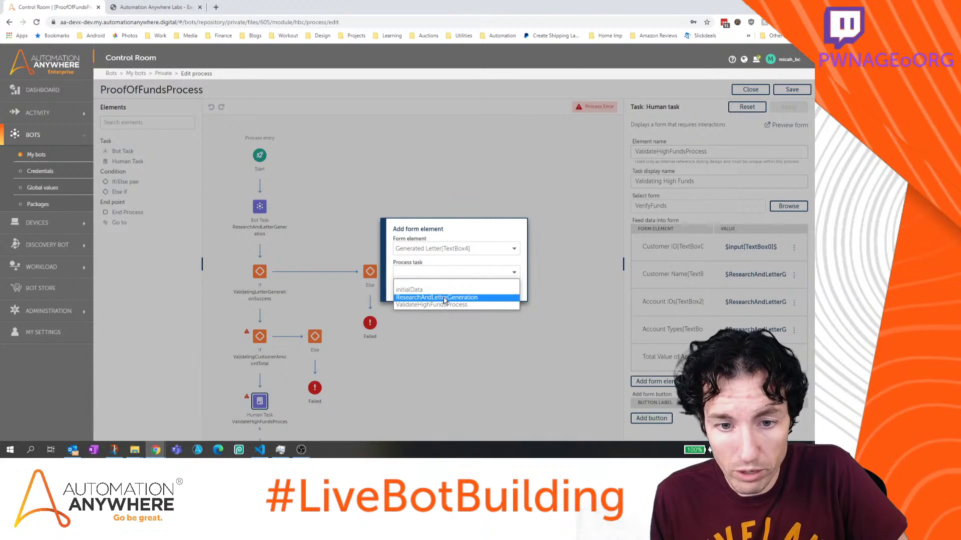
{"action": "left_click", "coordinate": [444, 297]}
{"action": "left_click", "coordinate": [455, 286]}
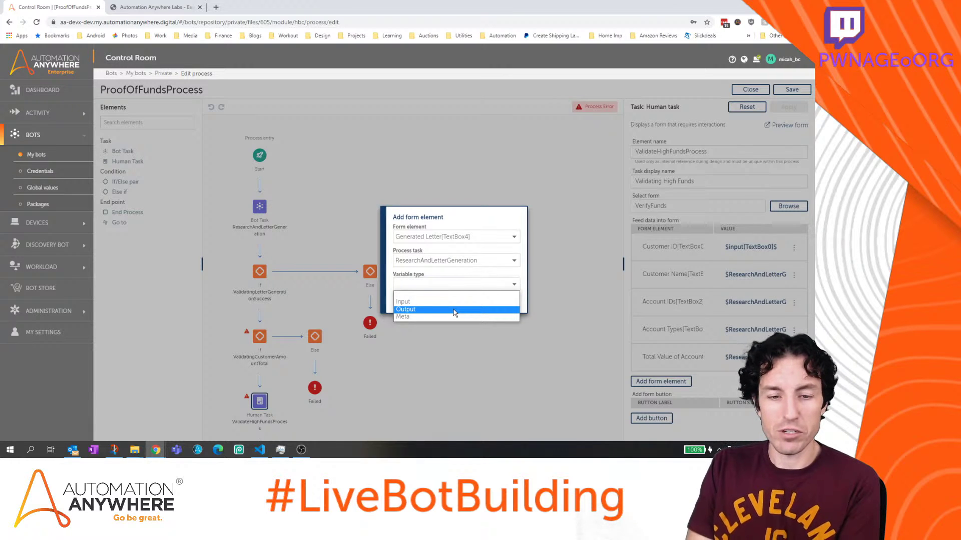
{"action": "left_click", "coordinate": [455, 310]}
{"action": "left_click", "coordinate": [451, 297]}
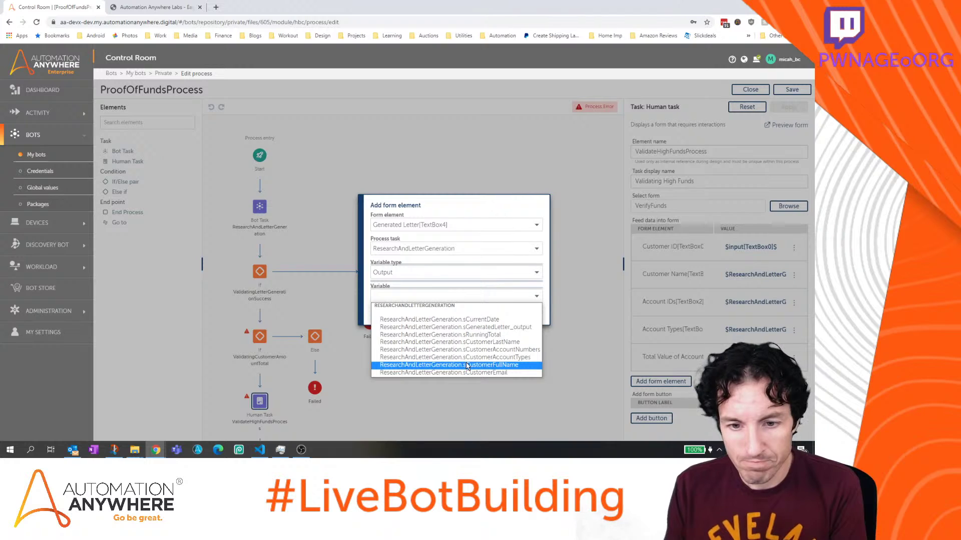
{"action": "left_click", "coordinate": [470, 327]}
{"action": "left_click", "coordinate": [476, 310]}
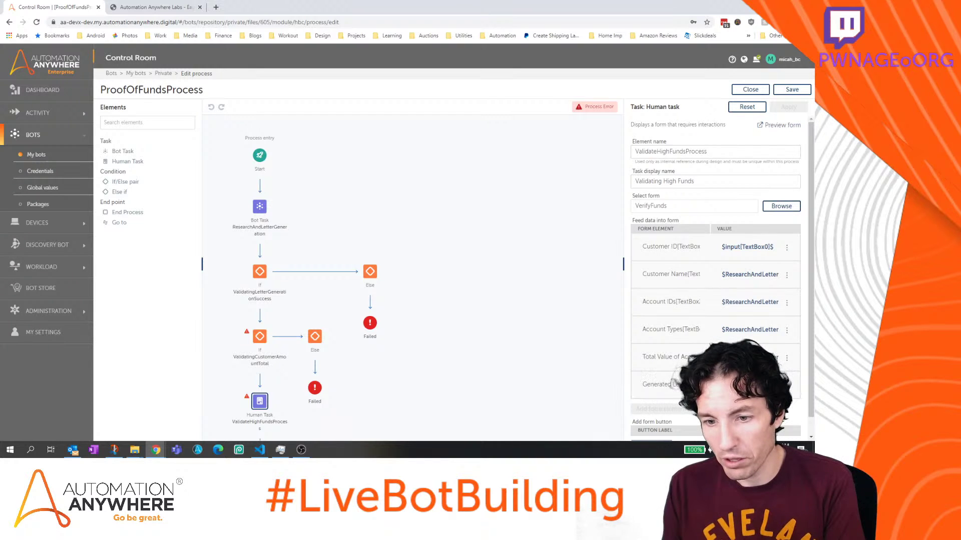
Add a new button to the human task form and save ProofOfFundsProcess
{"action": "scroll", "coordinate": [719, 400], "scroll_direction": "down", "scroll_amount": 1}
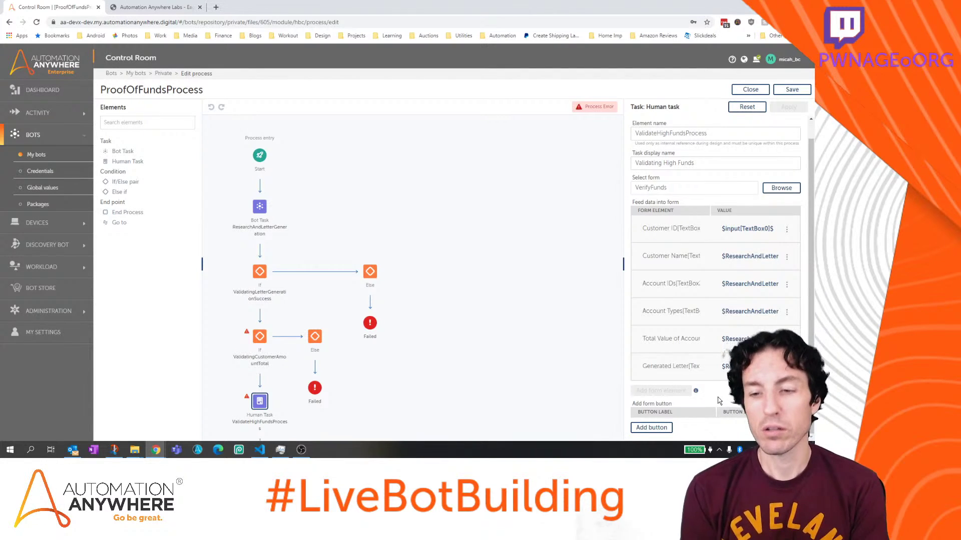
{"action": "left_click", "coordinate": [662, 430]}
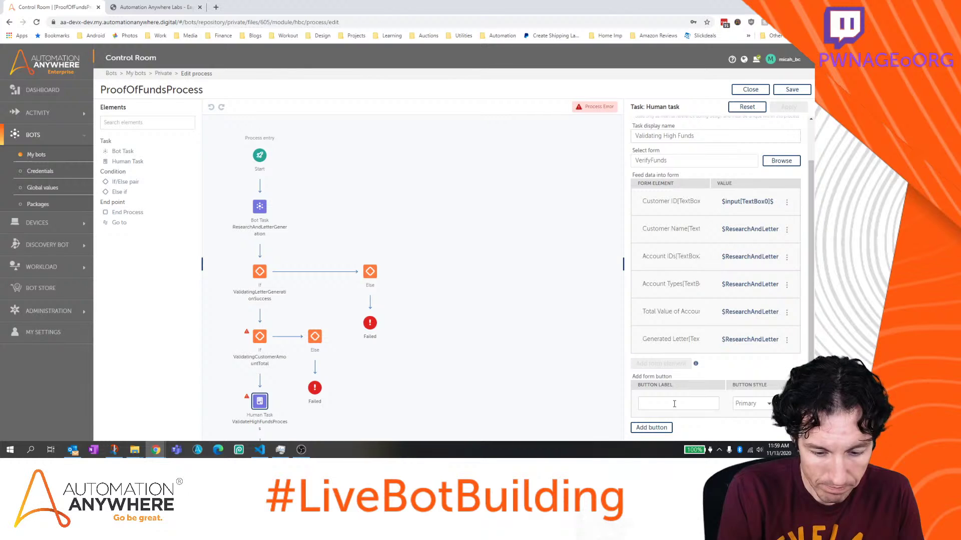
{"action": "left_click", "coordinate": [792, 91]}
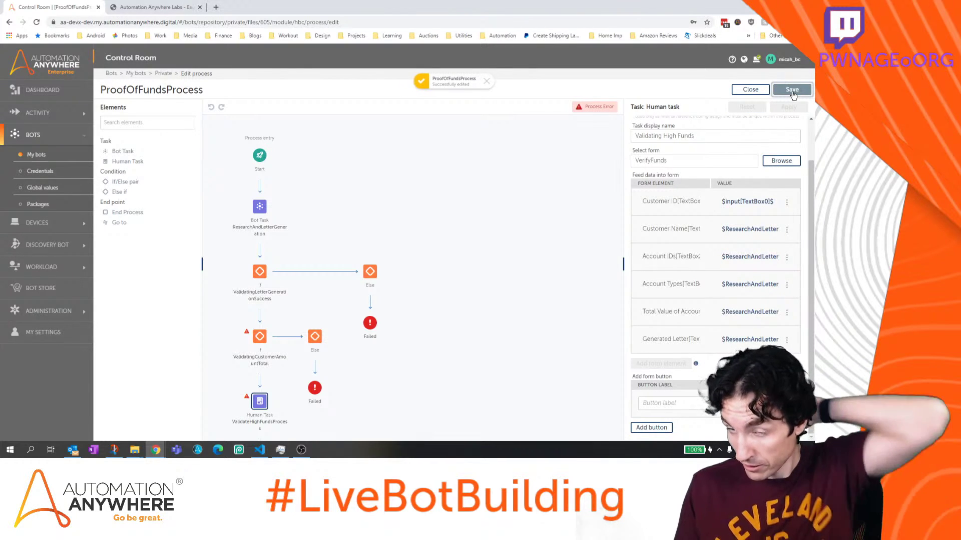
In the VerifyFunds form, add a Text Box labelled 'Customer Email Address' below Generated Letter
{"action": "left_click", "coordinate": [744, 90]}
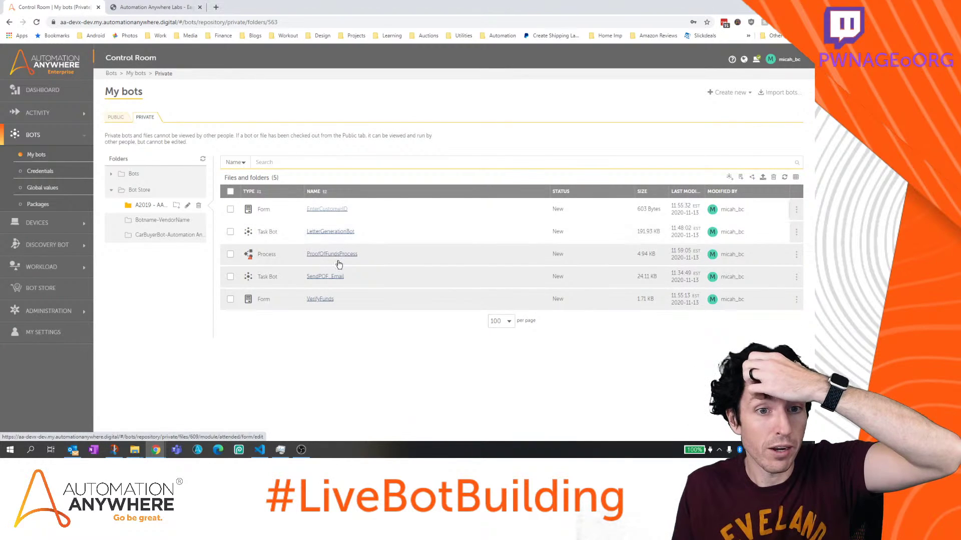
{"action": "left_click", "coordinate": [320, 299]}
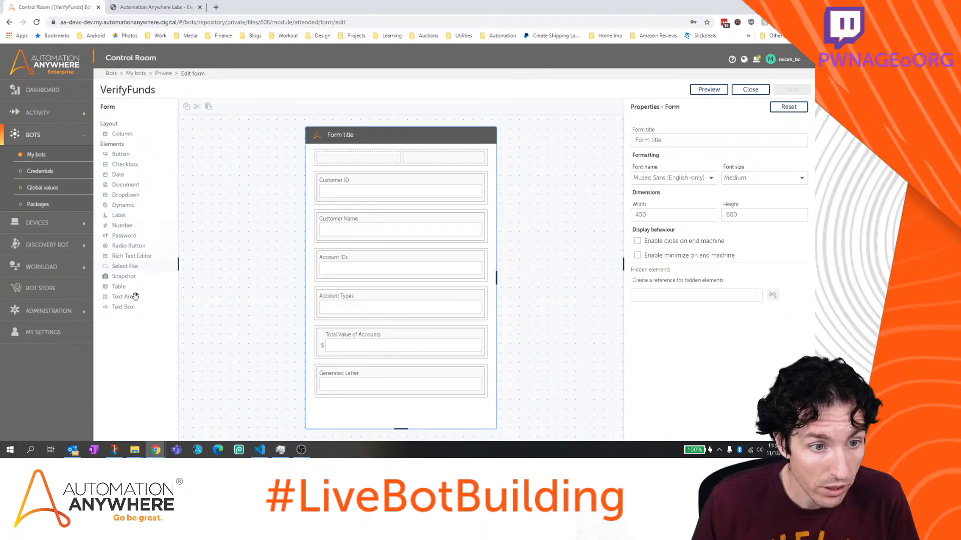
{"action": "left_click_drag", "start_coordinate": [131, 307], "coordinate": [354, 408]}
{"action": "left_click", "coordinate": [675, 177]}
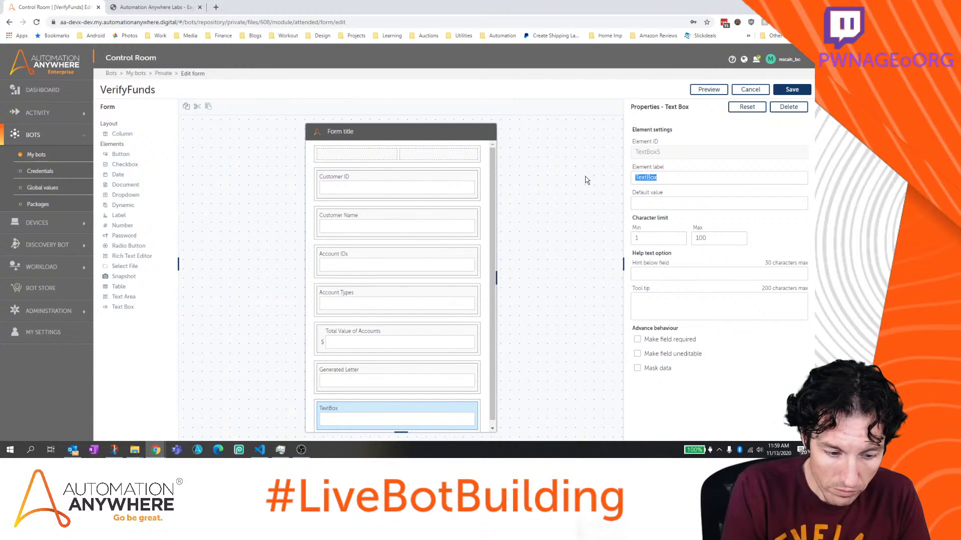
{"action": "type", "text": "Customer Email"}
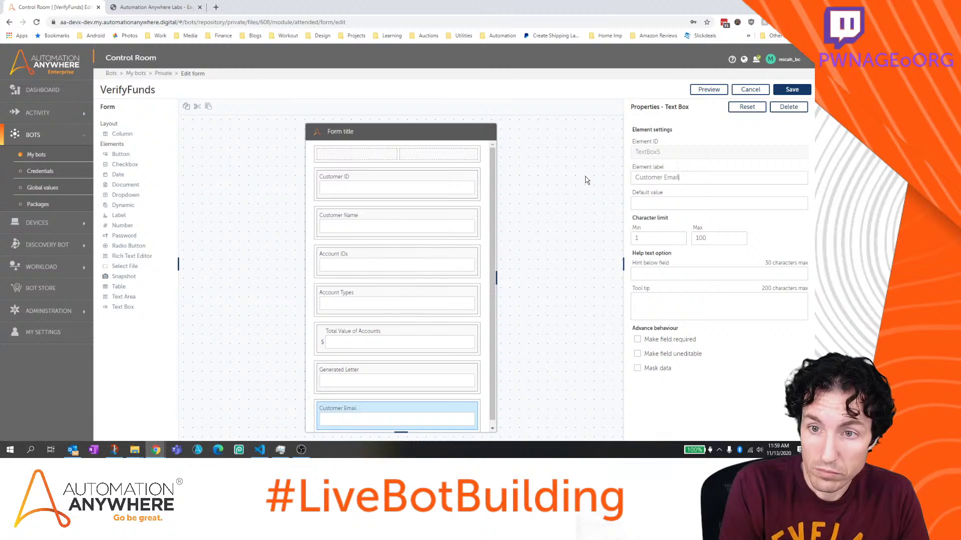
{"action": "type", "text": " Address"}
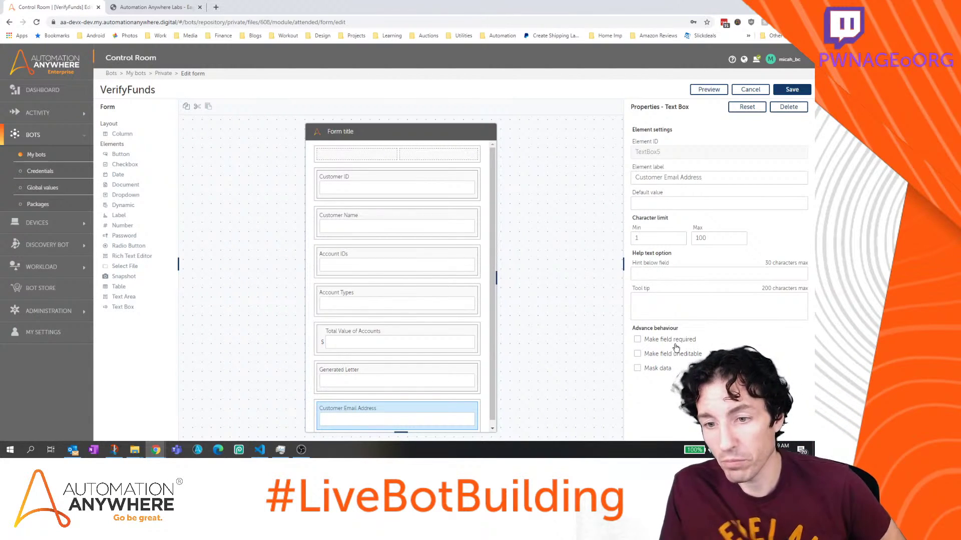
Make Total Value of Accounts uneditable and save the VerifyFunds form
{"action": "left_click", "coordinate": [428, 374]}
{"action": "left_click", "coordinate": [428, 339]}
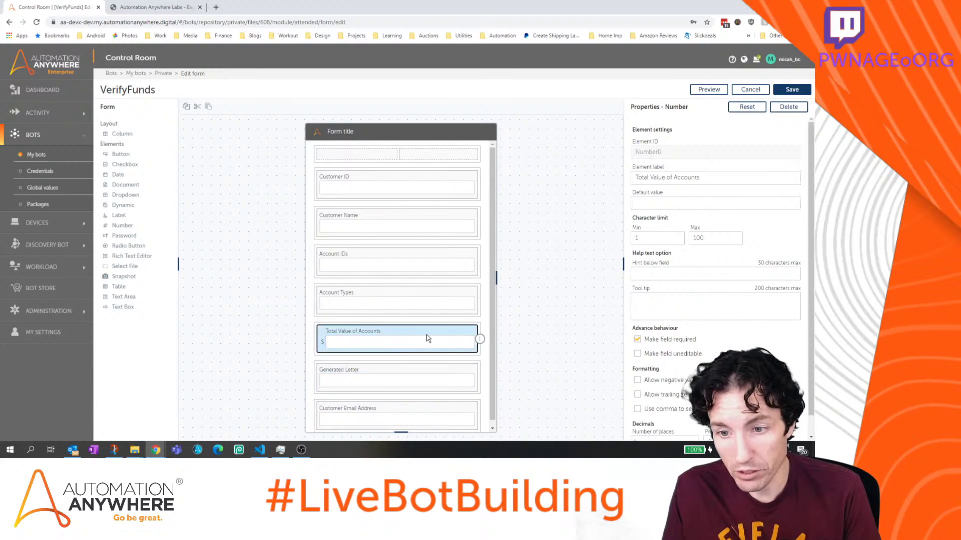
{"action": "left_click", "coordinate": [638, 354]}
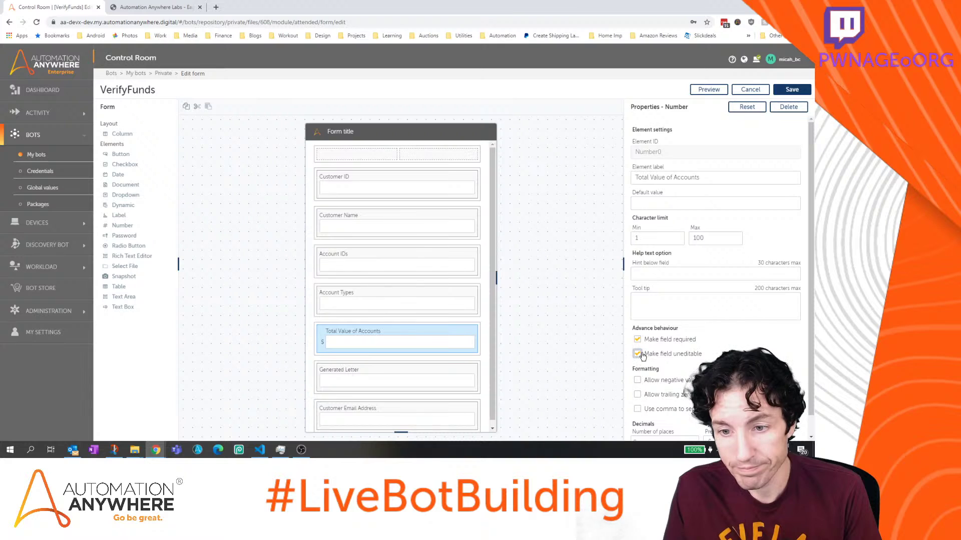
{"action": "left_click", "coordinate": [452, 301]}
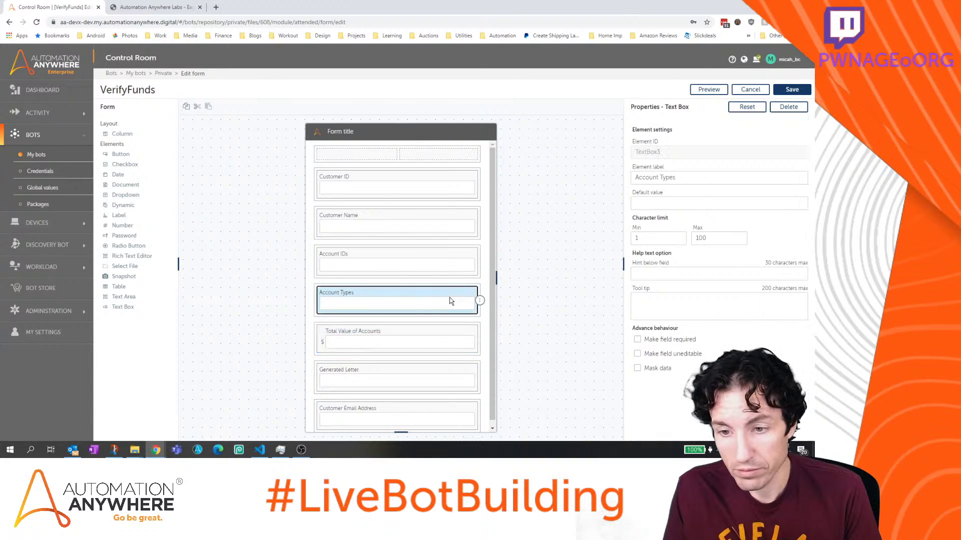
{"action": "left_click", "coordinate": [444, 275]}
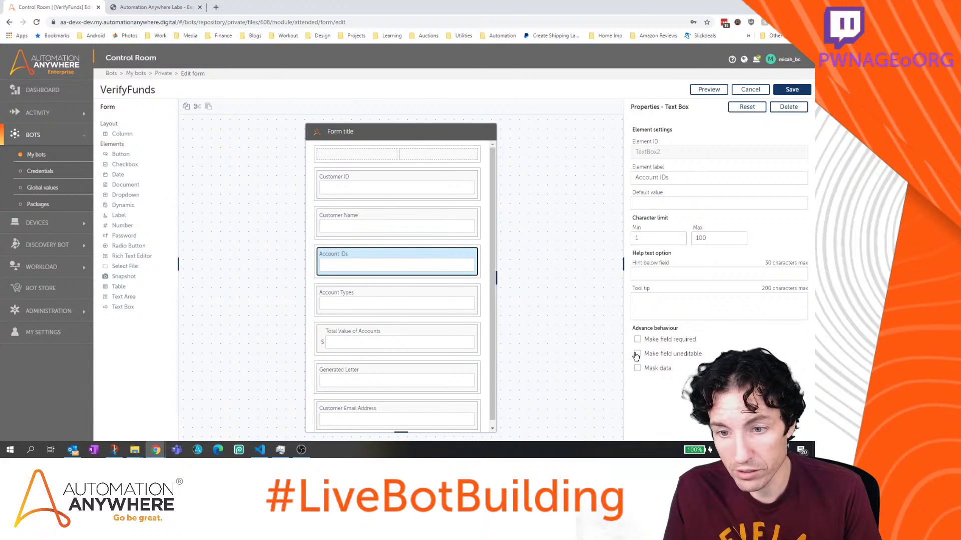
{"action": "left_click", "coordinate": [423, 297]}
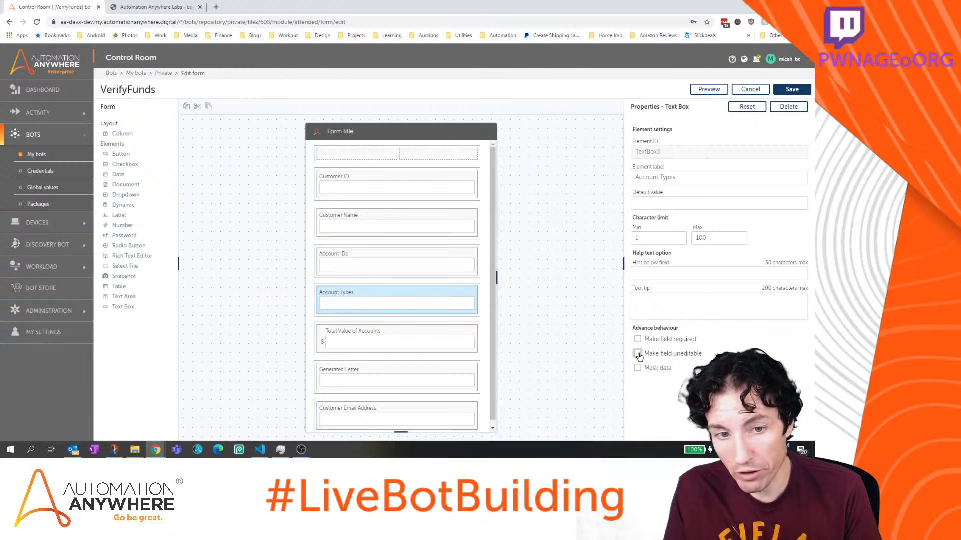
{"action": "scroll", "coordinate": [392, 308], "scroll_direction": "down", "scroll_amount": 1}
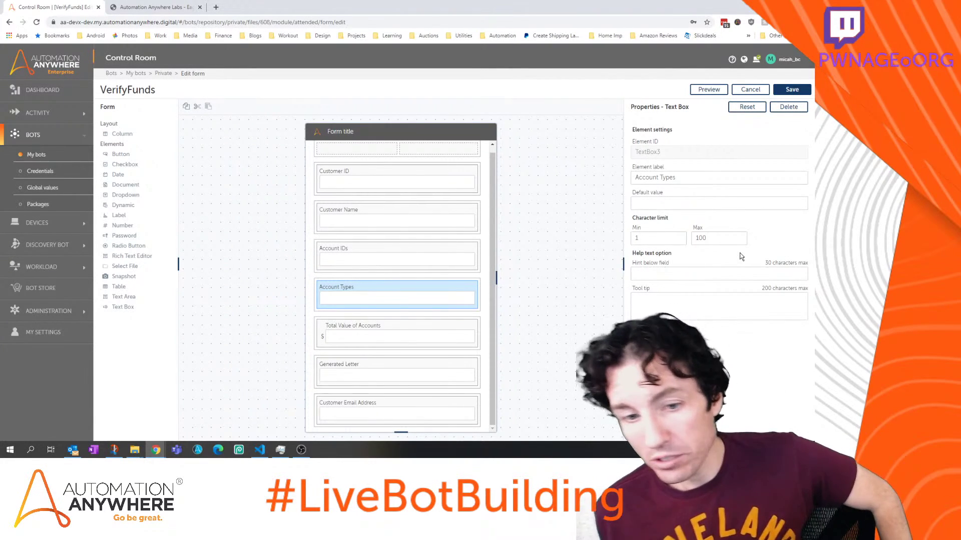
{"action": "left_click", "coordinate": [423, 404]}
{"action": "left_click", "coordinate": [797, 89]}
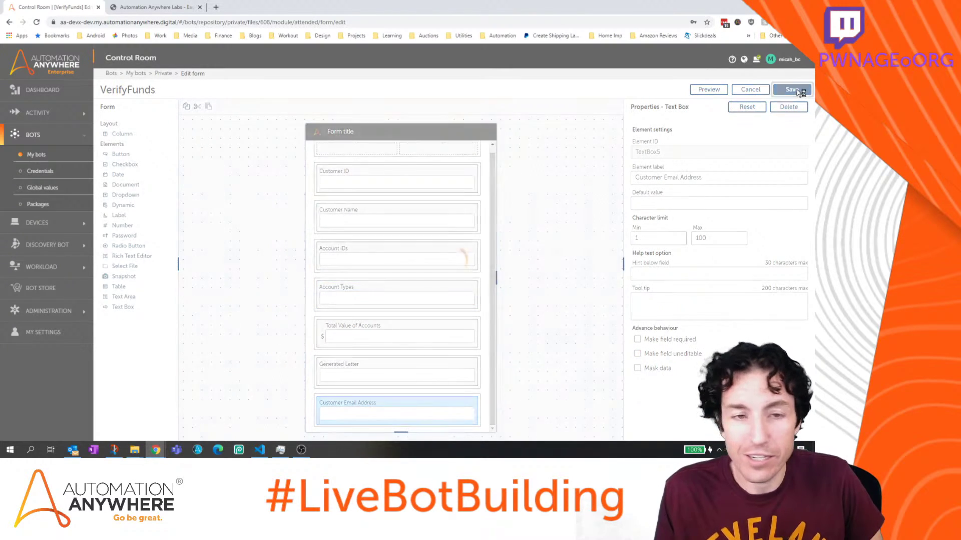
Inspect LetterGenerationBot's sCustomerEmail variable, then reopen ProofOfFundsProcess
{"action": "left_click", "coordinate": [757, 91]}
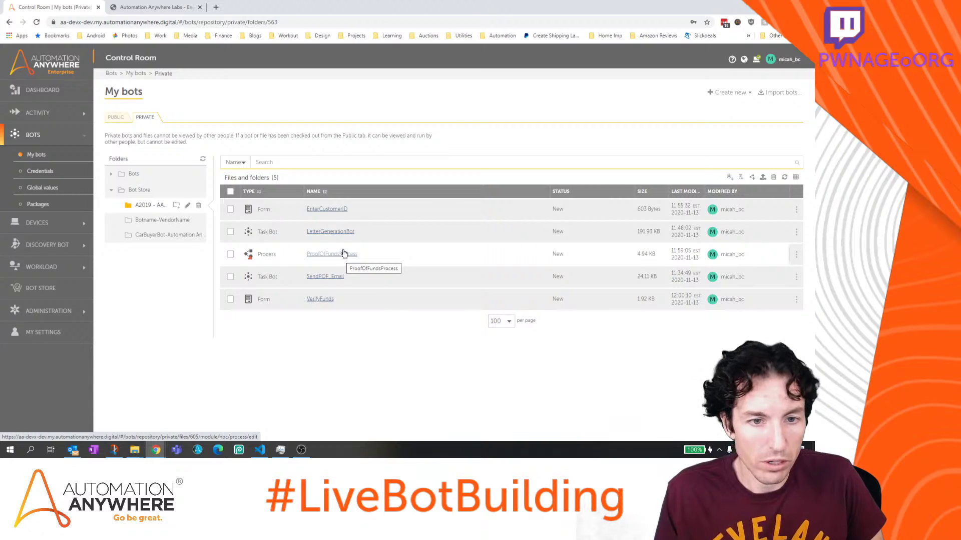
{"action": "left_click", "coordinate": [340, 232]}
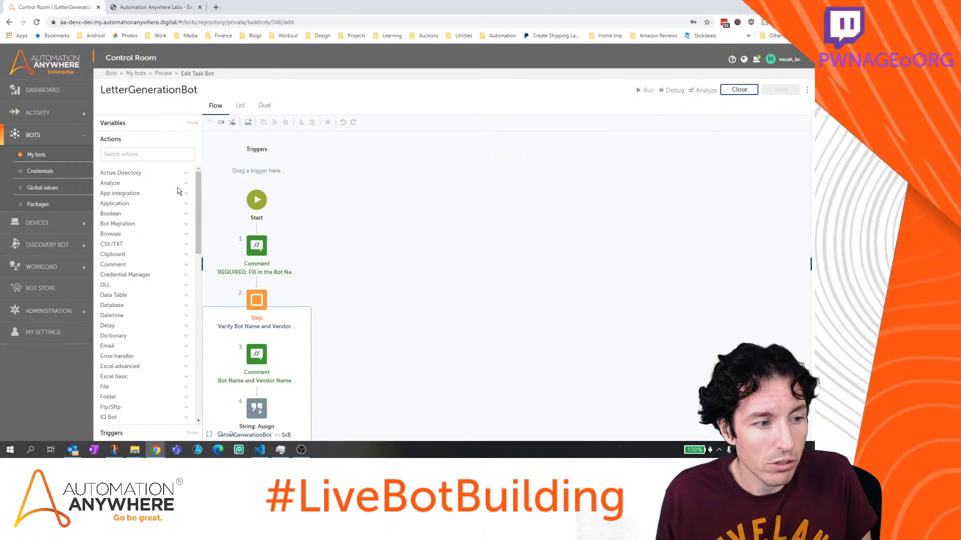
{"action": "left_click", "coordinate": [131, 124]}
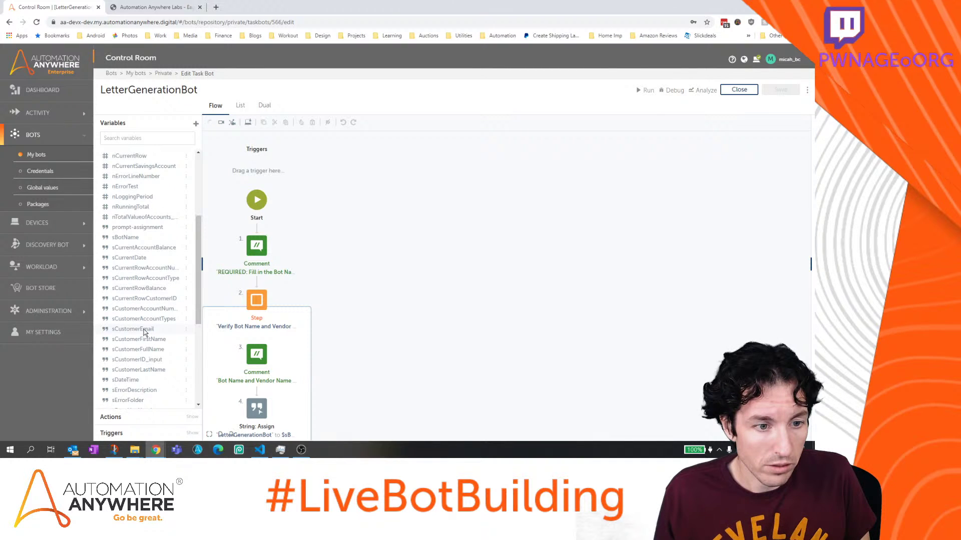
{"action": "left_click", "coordinate": [144, 330]}
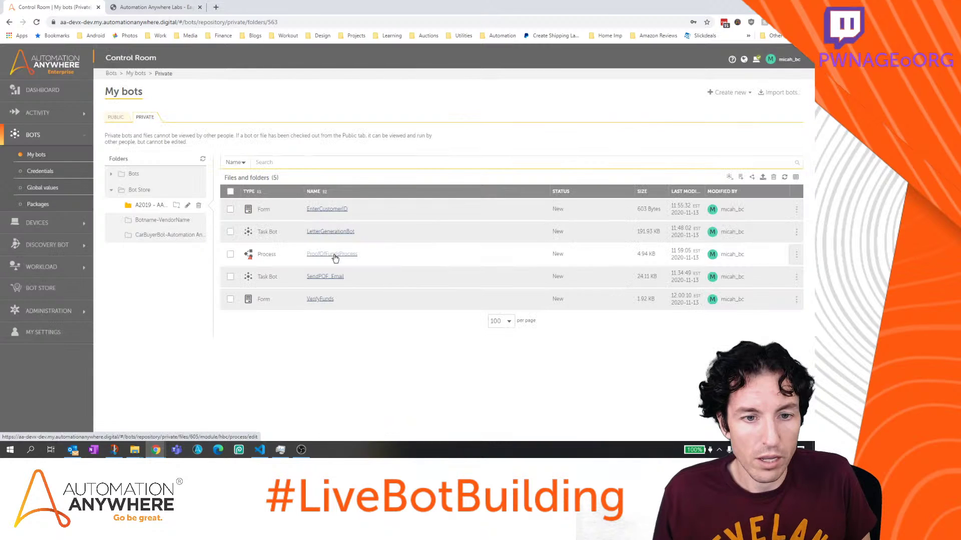
{"action": "left_click", "coordinate": [332, 257]}
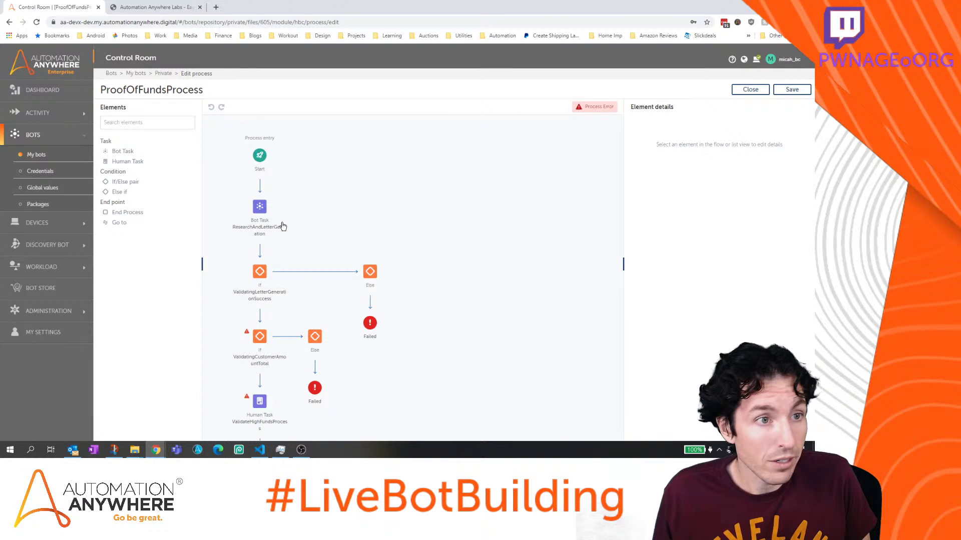
Map Customer Email Address to ResearchAndLetterGeneration's sCustomerEmail output and apply the human task
{"action": "left_click", "coordinate": [261, 403]}
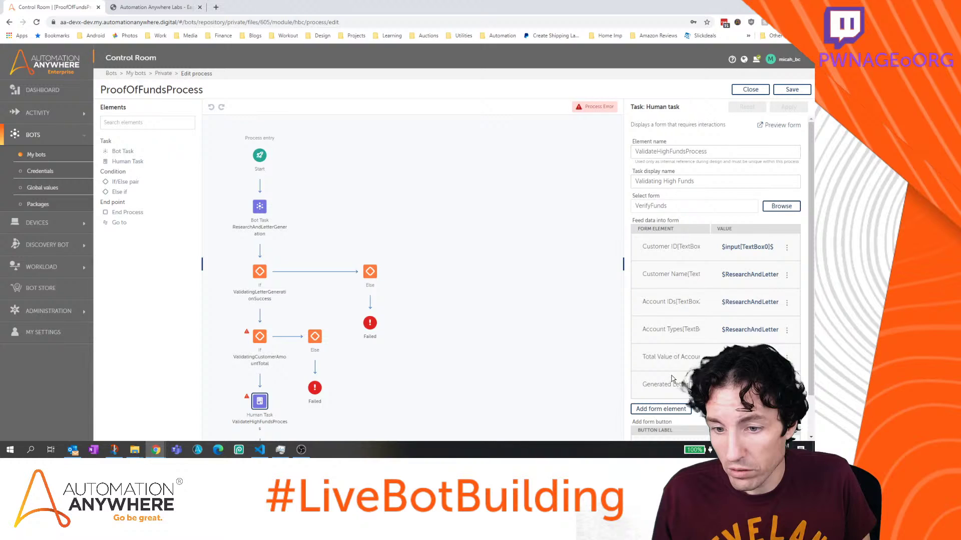
{"action": "left_click", "coordinate": [661, 409]}
{"action": "left_click", "coordinate": [455, 249]}
{"action": "left_click", "coordinate": [451, 268]}
{"action": "left_click", "coordinate": [501, 273]}
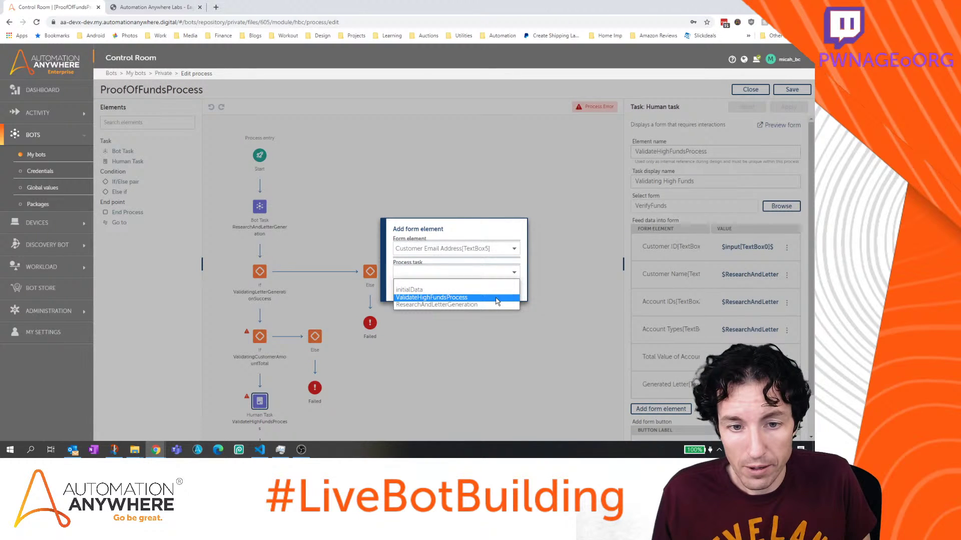
{"action": "left_click", "coordinate": [496, 303]}
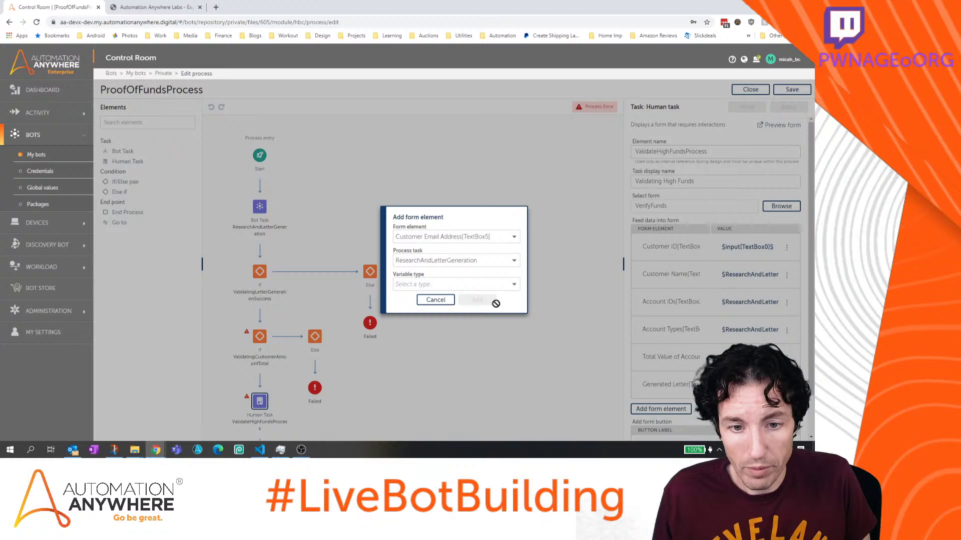
{"action": "left_click", "coordinate": [480, 284]}
{"action": "left_click", "coordinate": [471, 309]}
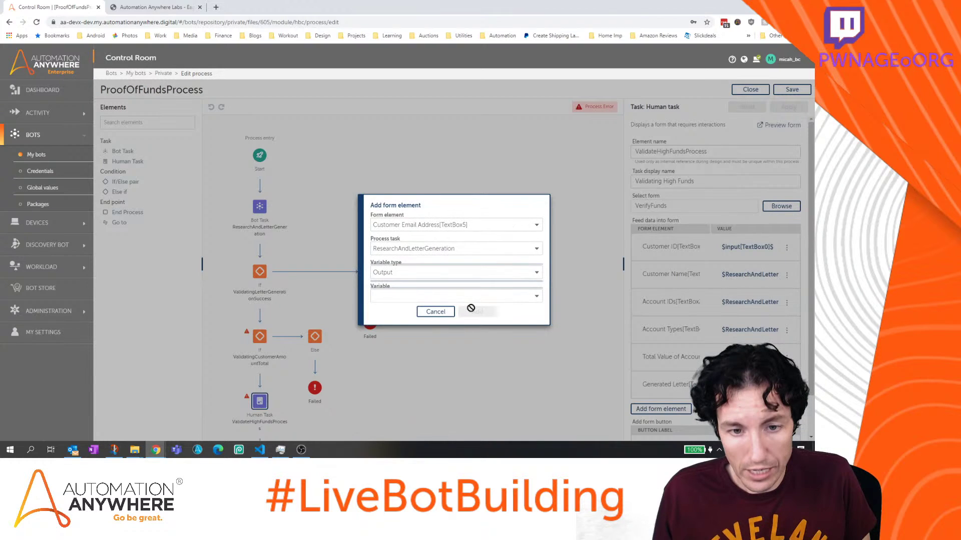
{"action": "left_click", "coordinate": [469, 296]}
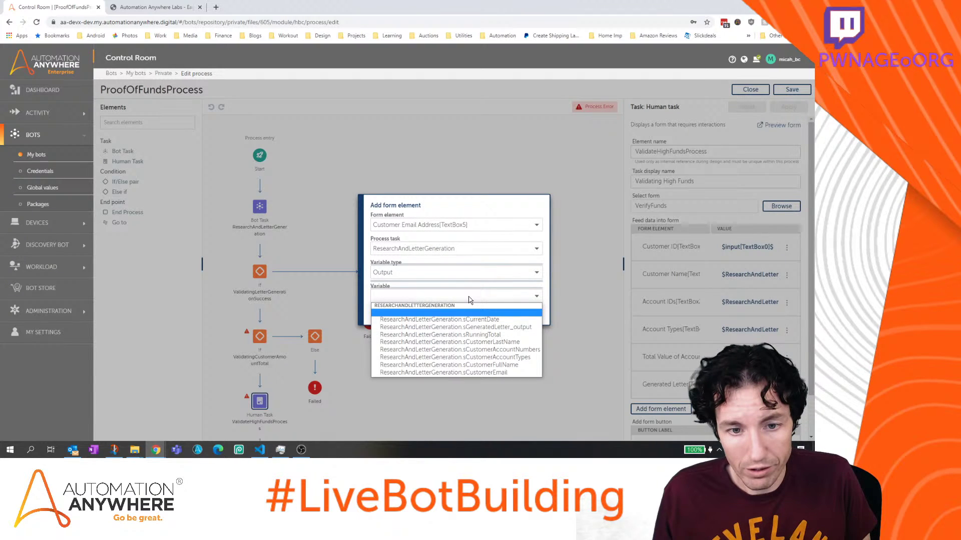
{"action": "left_click", "coordinate": [443, 373]}
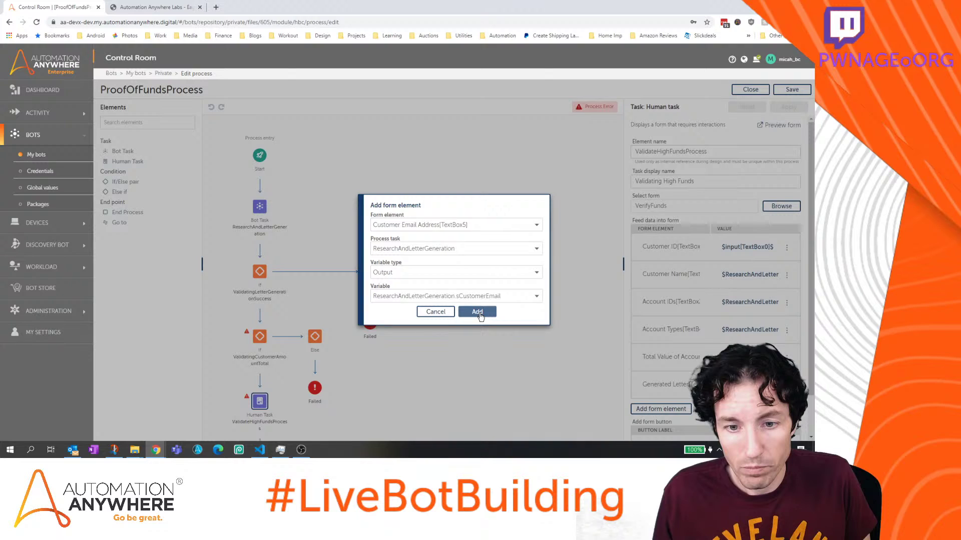
{"action": "left_click", "coordinate": [477, 312]}
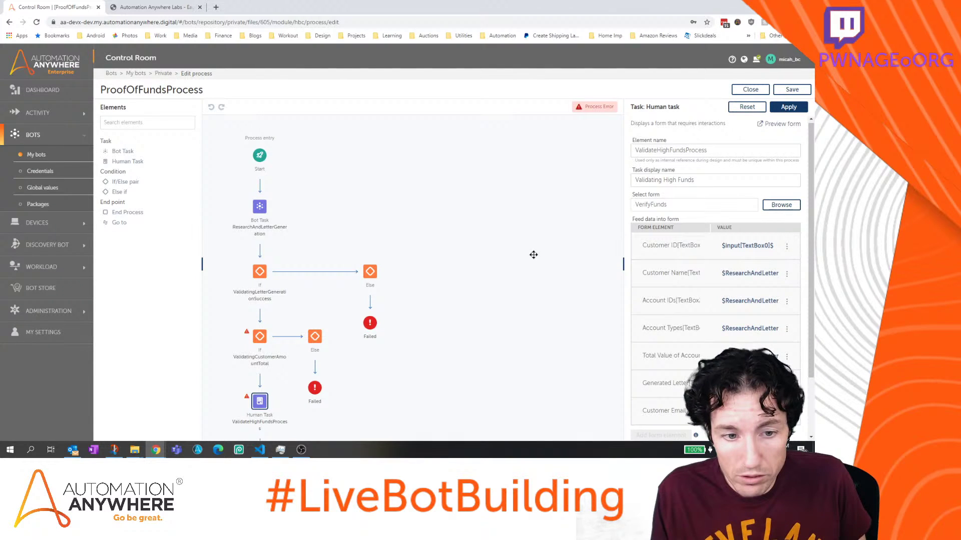
{"action": "left_click", "coordinate": [788, 126]}
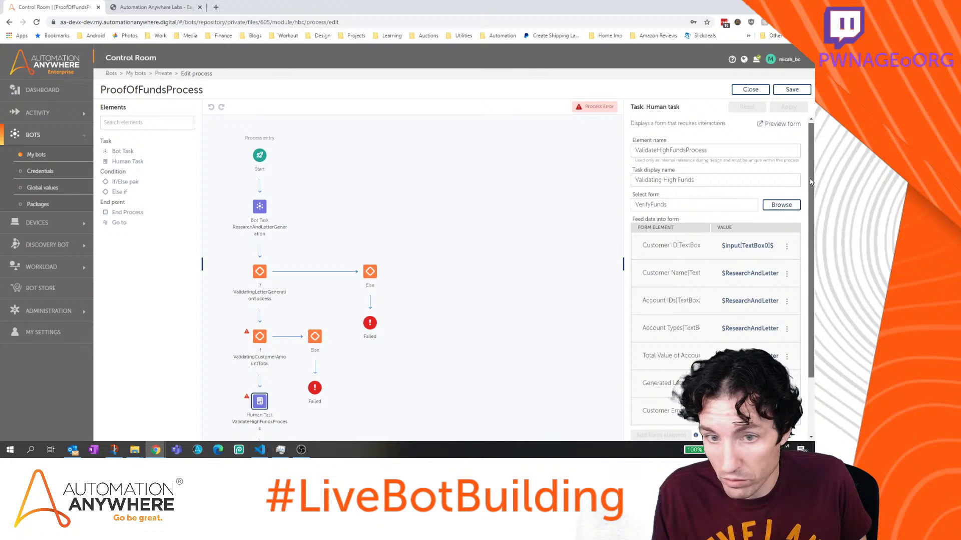
{"action": "scroll", "coordinate": [810, 182], "scroll_direction": "down", "scroll_amount": 3}
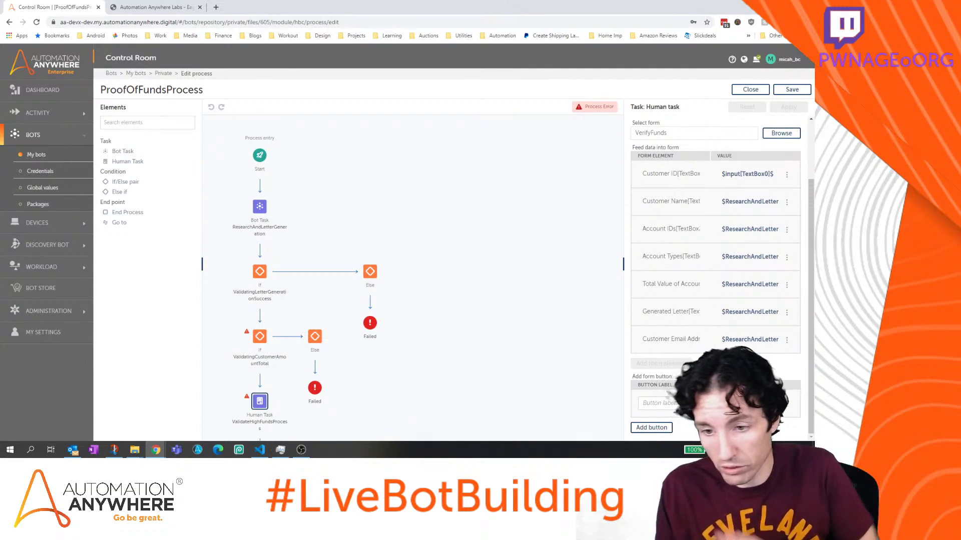
Add 'Send Email' and 'Candel POF Ve' form buttons to the human task and apply
{"action": "left_click", "coordinate": [651, 403]}
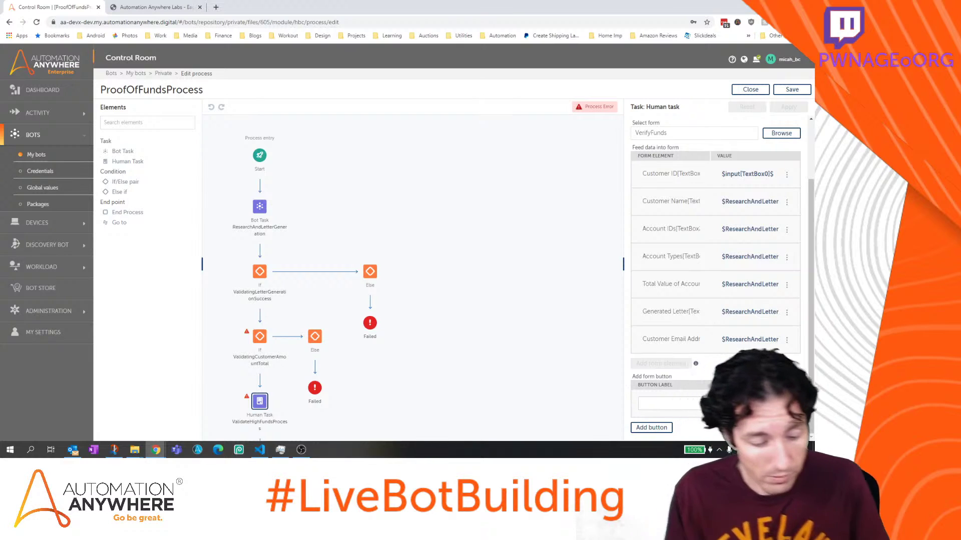
{"action": "type", "text": "Send Email"}
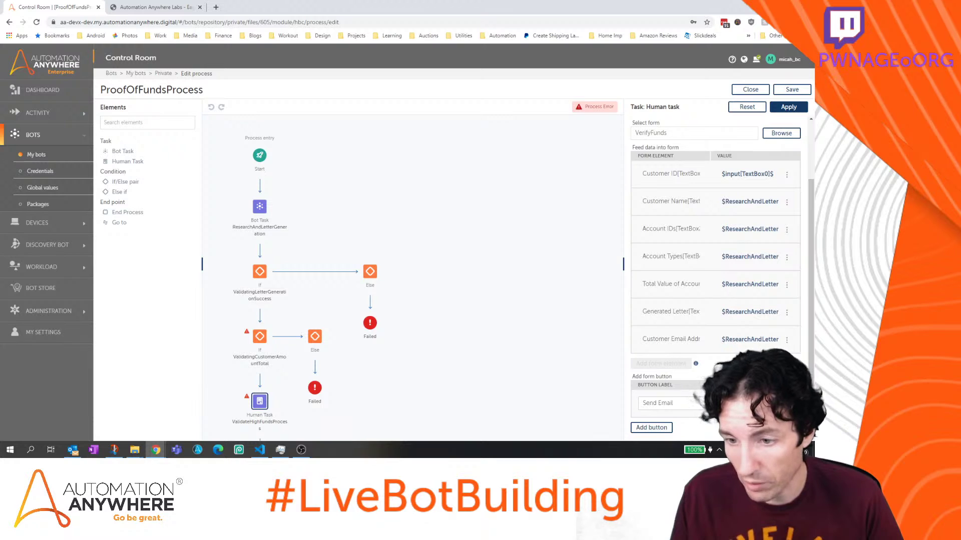
{"action": "left_click", "coordinate": [668, 427]}
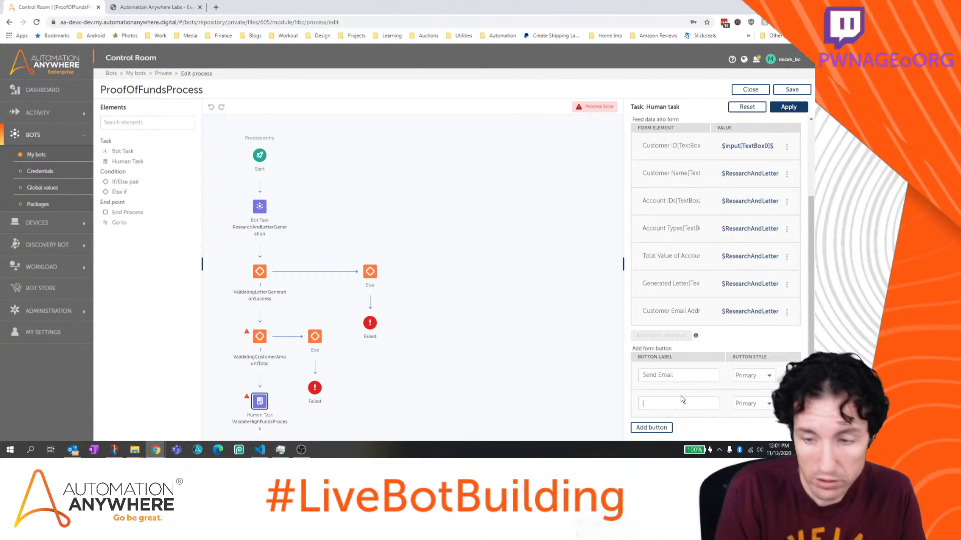
{"action": "type", "text": "Cand"}
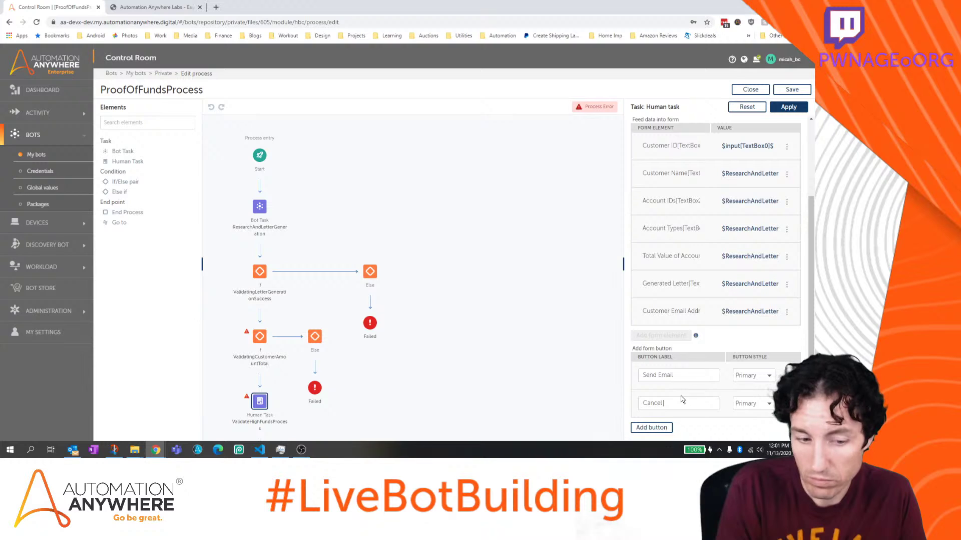
{"action": "type", "text": "el POF Ve"}
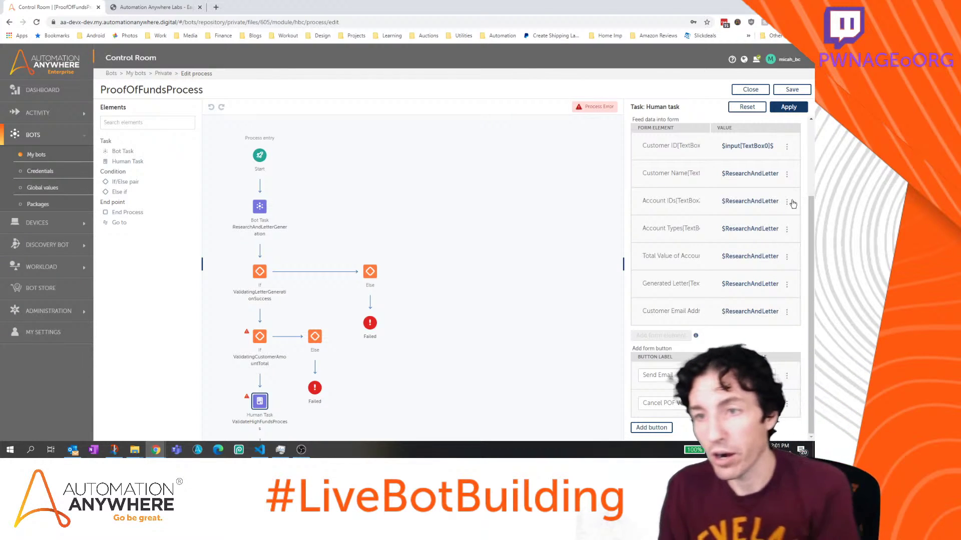
{"action": "left_click", "coordinate": [788, 108]}
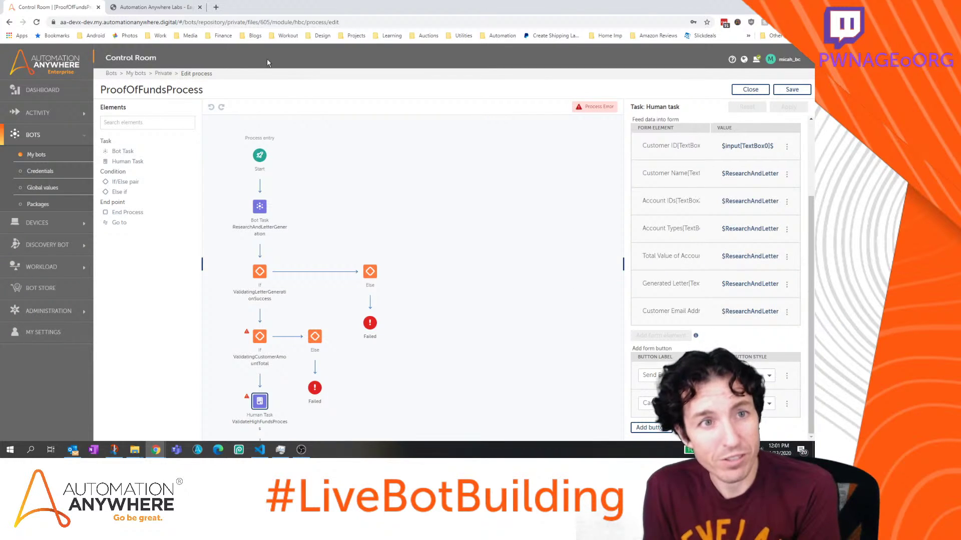
{"action": "left_click", "coordinate": [217, 8]}
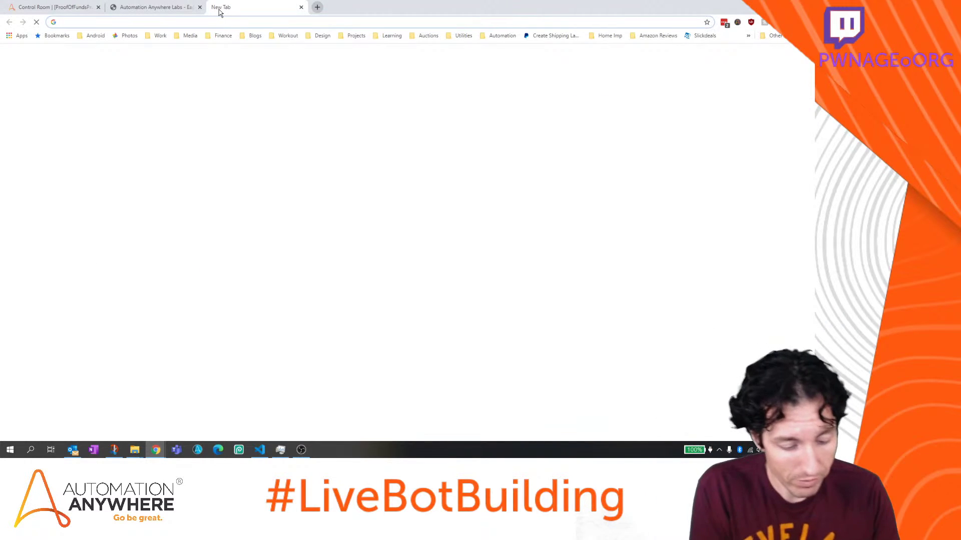
{"action": "type", "text": "pof"}
{"action": "key", "text": "Return"}
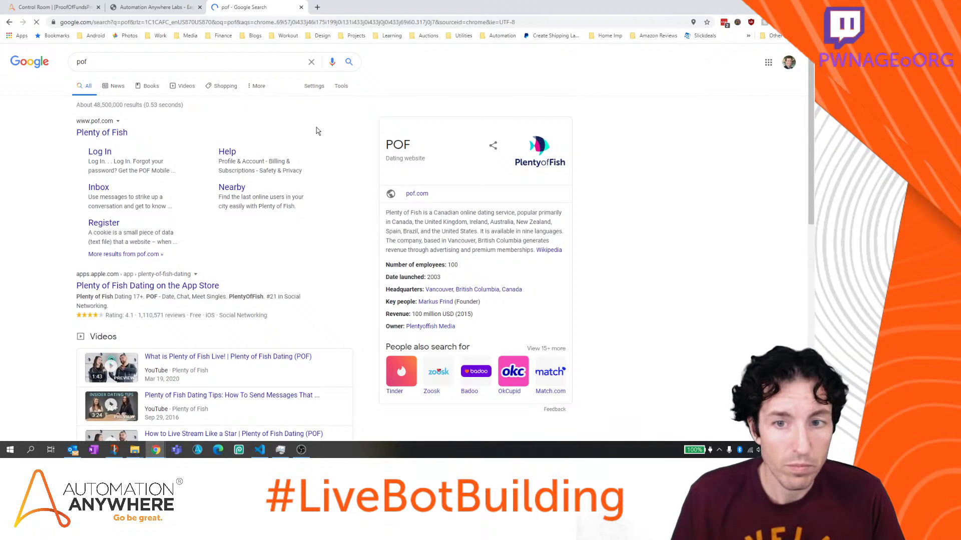
{"action": "scroll", "coordinate": [316, 131], "scroll_direction": "down", "scroll_amount": 7}
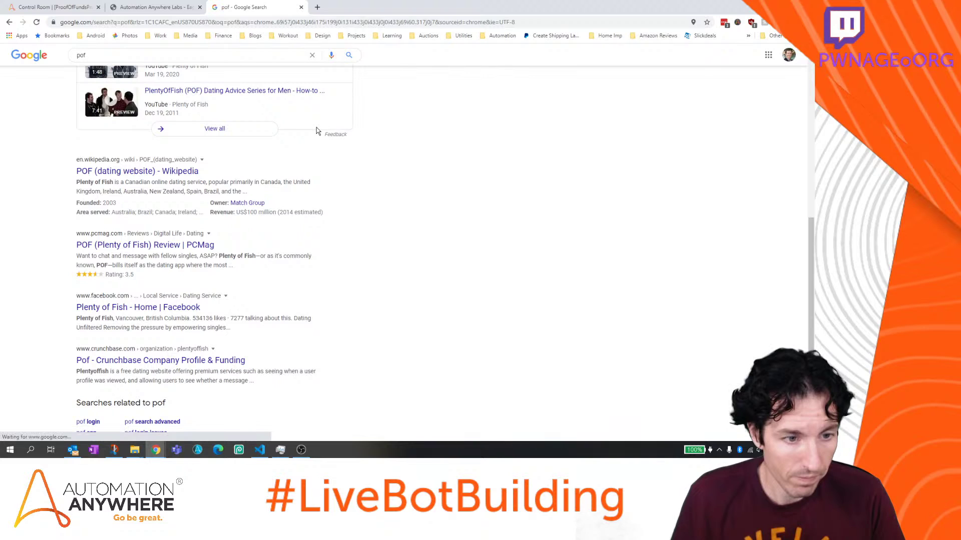
{"action": "scroll", "coordinate": [316, 129], "scroll_direction": "up", "scroll_amount": 7}
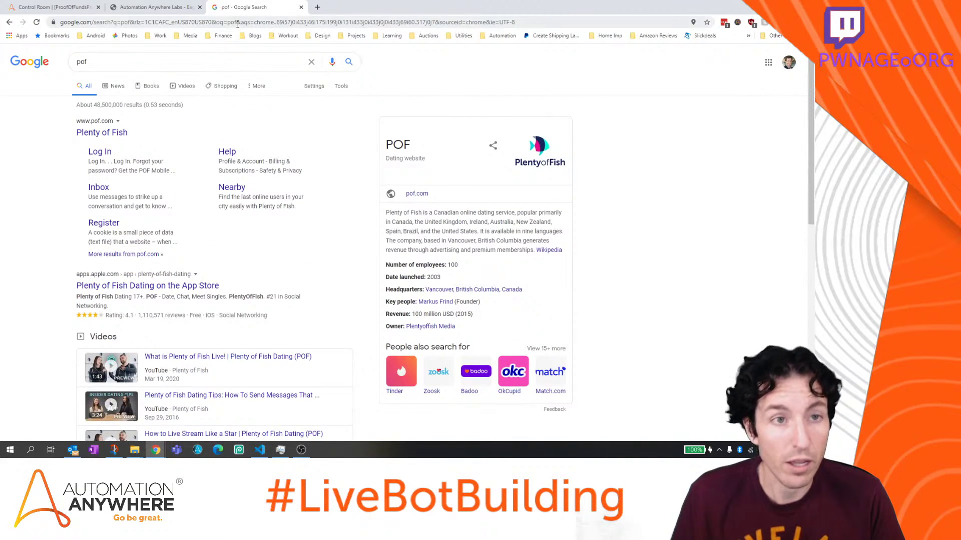
{"action": "left_click", "coordinate": [301, 7]}
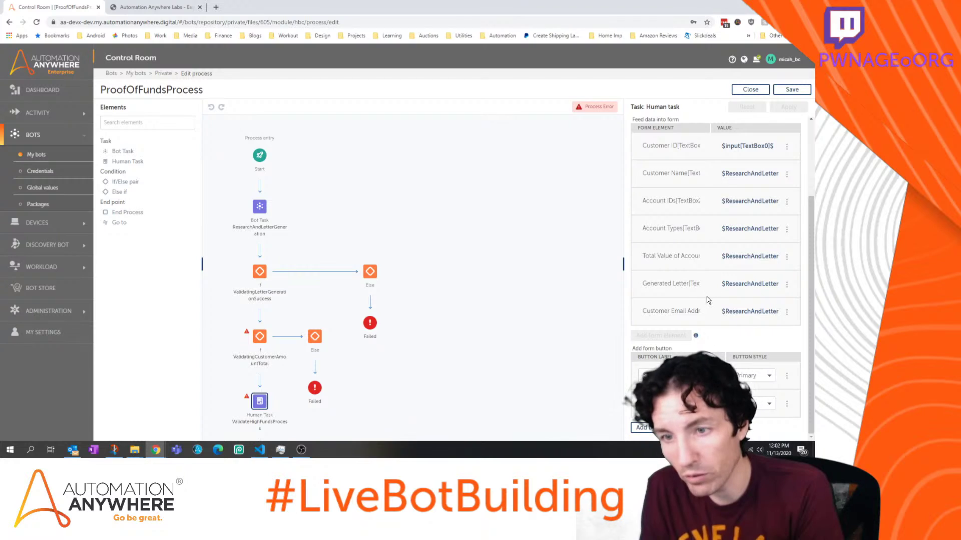
Choose a Button Style for the second form button and apply it
{"action": "scroll", "coordinate": [707, 299], "scroll_direction": "up", "scroll_amount": 3}
{"action": "scroll", "coordinate": [707, 300], "scroll_direction": "down", "scroll_amount": 2}
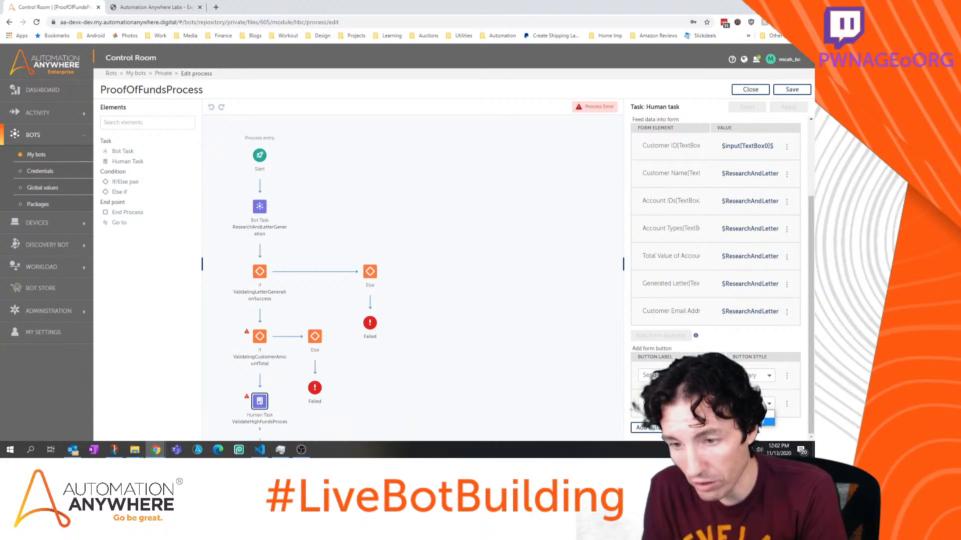
{"action": "left_click", "coordinate": [761, 421]}
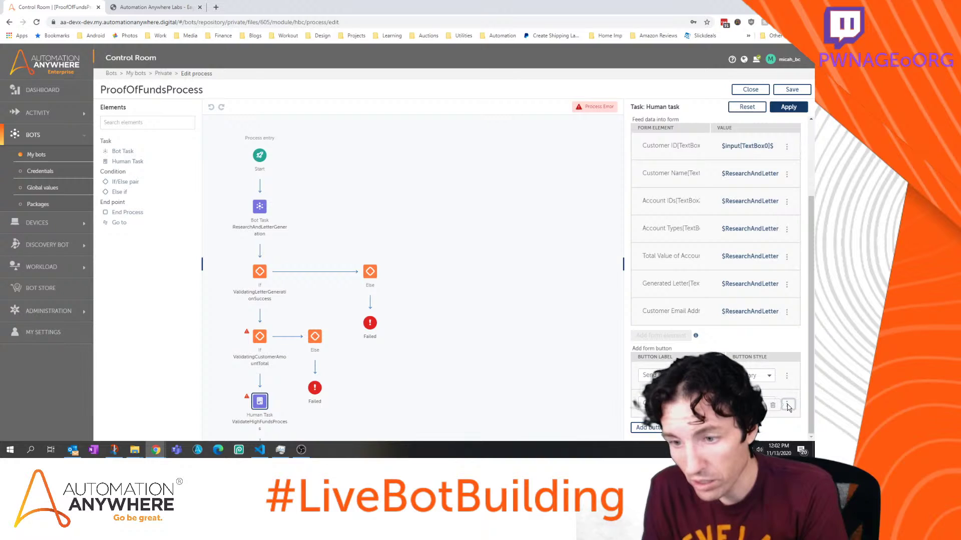
{"action": "left_click", "coordinate": [788, 107]}
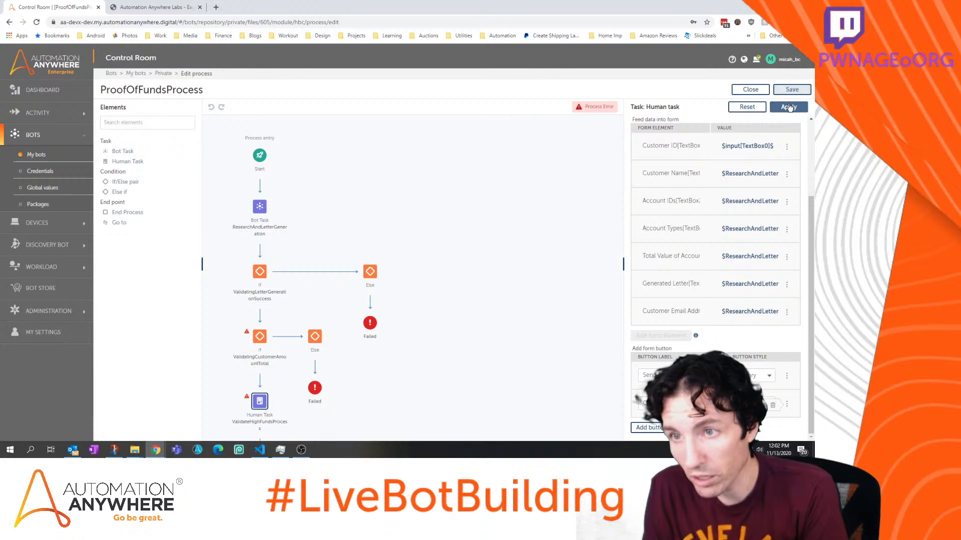
Review ValidatingCustomerAmountTotal's 100000 comparison condition and its Else branch
{"action": "left_click", "coordinate": [259, 339]}
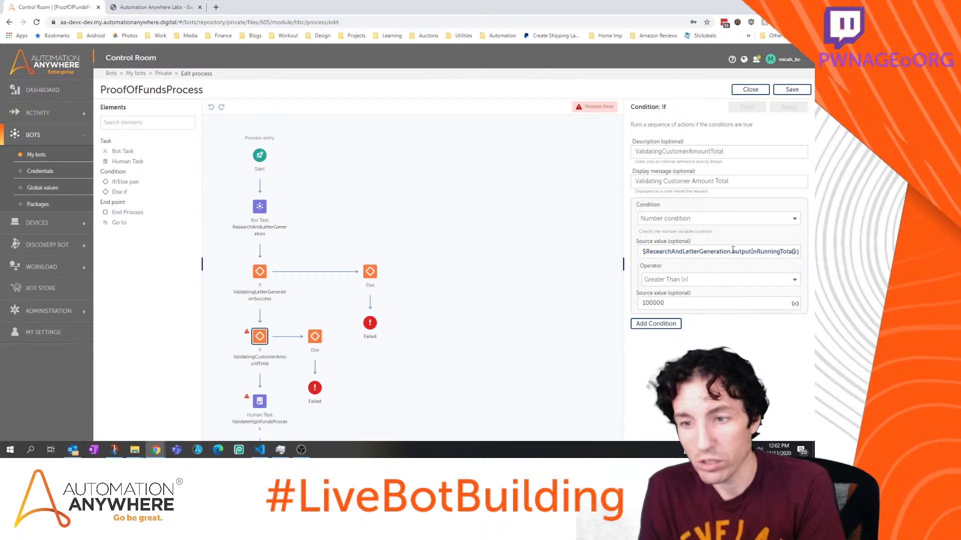
{"action": "left_click_drag", "start_coordinate": [728, 252], "coordinate": [809, 255]}
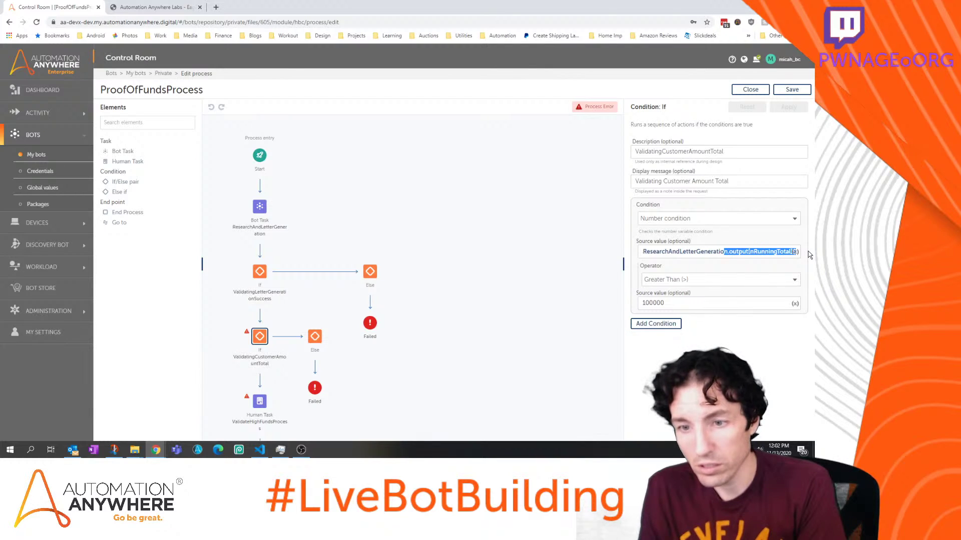
{"action": "left_click", "coordinate": [690, 302]}
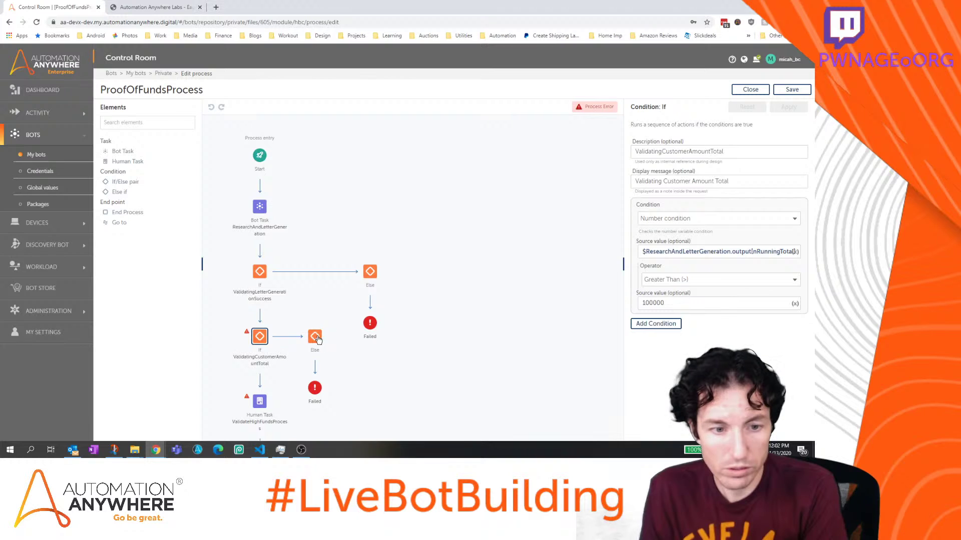
{"action": "left_click", "coordinate": [315, 337]}
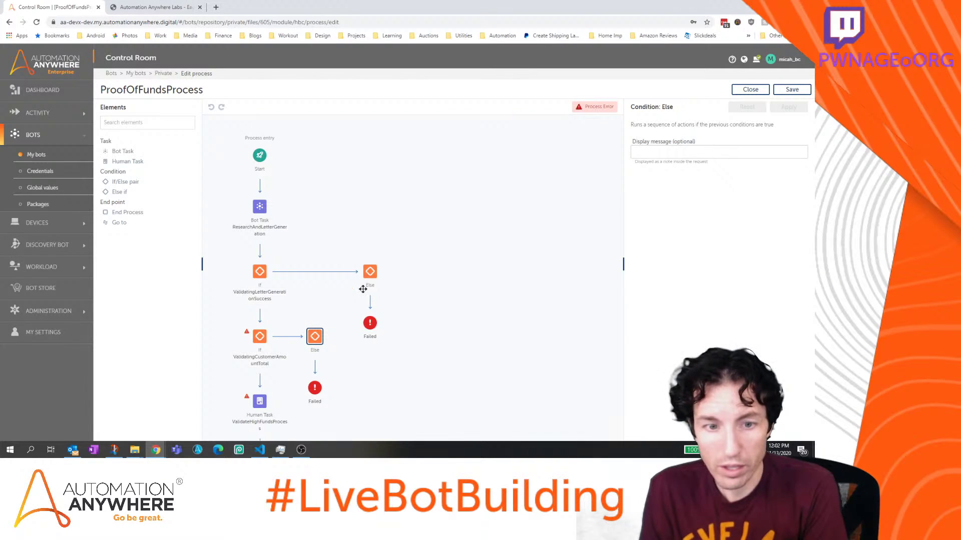
{"action": "left_click", "coordinate": [371, 272]}
{"action": "left_click", "coordinate": [316, 337]}
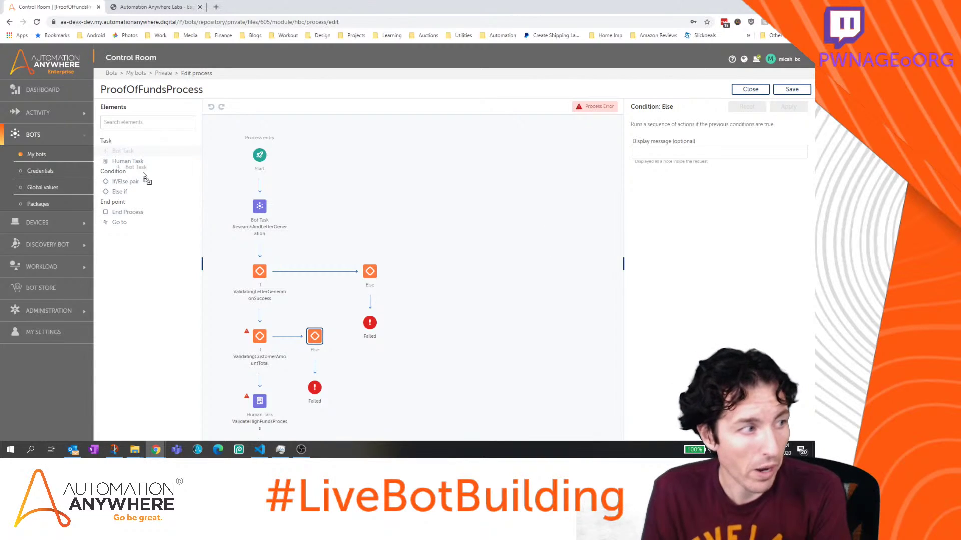
Add a 'Send POF Letter' Bot Task under the lower Else, then delete it again
{"action": "left_click_drag", "start_coordinate": [144, 175], "coordinate": [315, 370]}
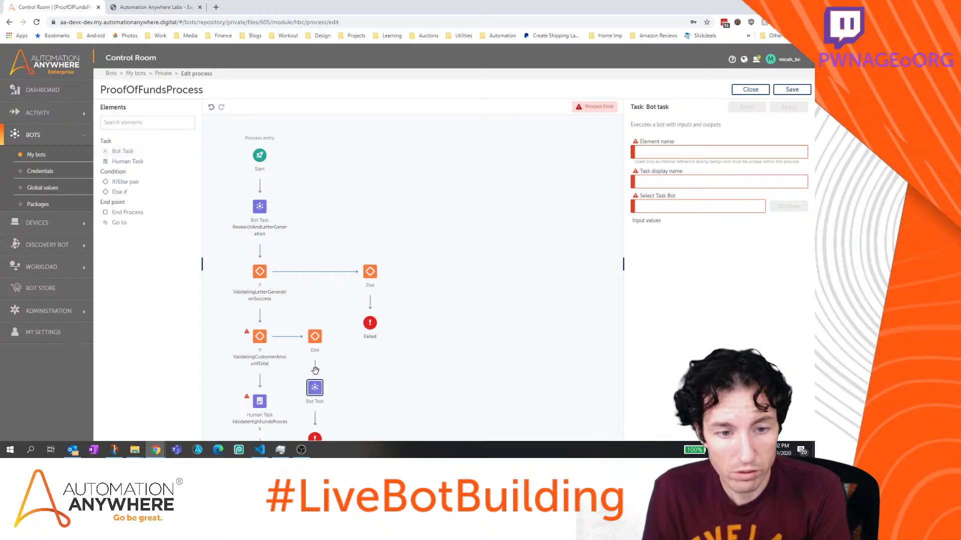
{"action": "left_click", "coordinate": [678, 151]}
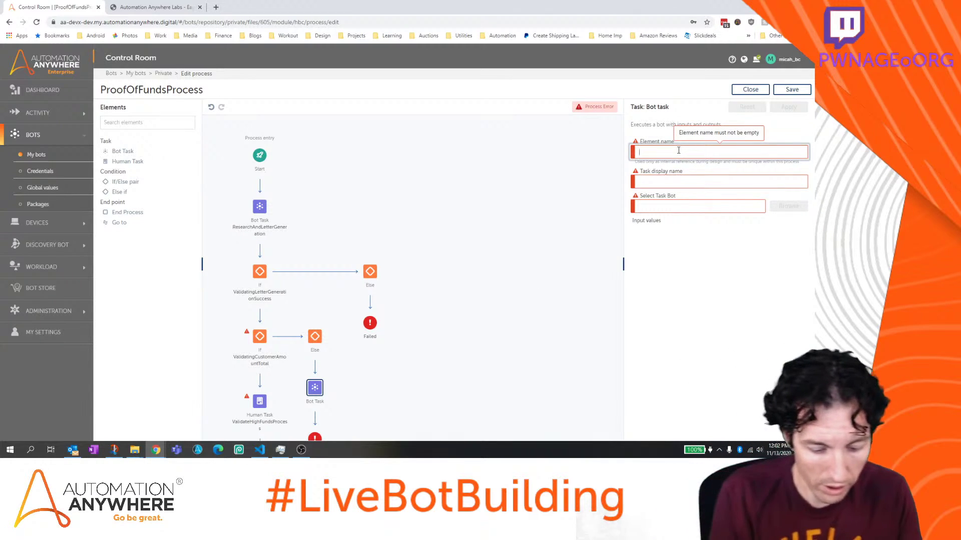
{"action": "type", "text": "Send POF"}
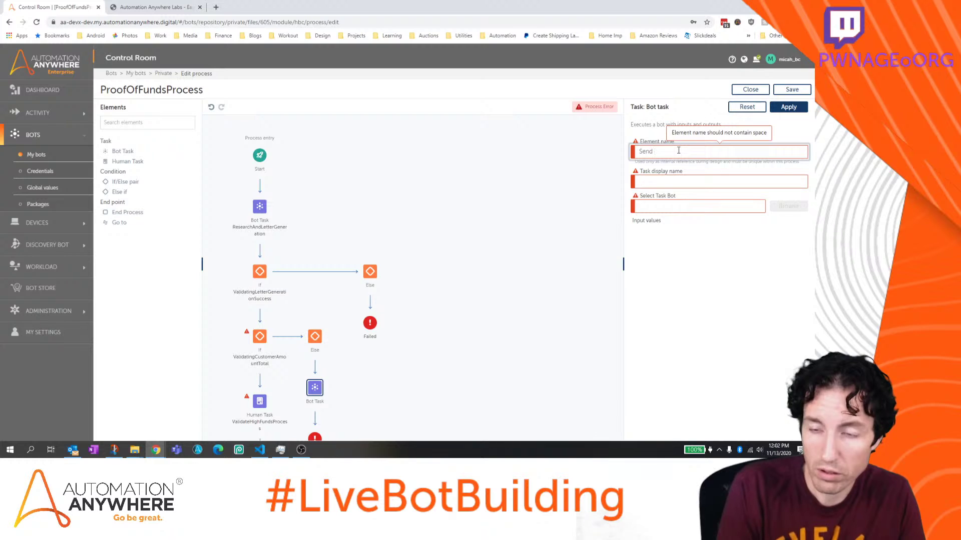
{"action": "type", "text": " Letter"}
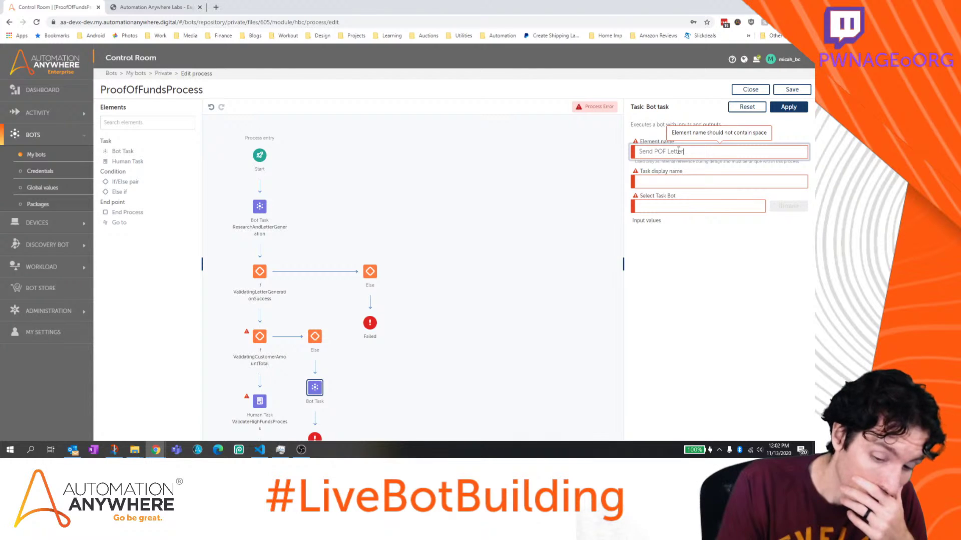
{"action": "key", "text": "BackSpace"}
{"action": "key", "text": "BackSpace"}
{"action": "key", "text": "BackSpace"}
{"action": "key", "text": "BackSpace"}
{"action": "key", "text": "BackSpace"}
{"action": "key", "text": "BackSpace"}
{"action": "key", "text": "BackSpace"}
{"action": "key", "text": "BackSpace"}
{"action": "key", "text": "BackSpace"}
{"action": "key", "text": "BackSpace"}
{"action": "key", "text": "BackSpace"}
{"action": "key", "text": "BackSpace"}
{"action": "key", "text": "BackSpace"}
{"action": "key", "text": "BackSpace"}
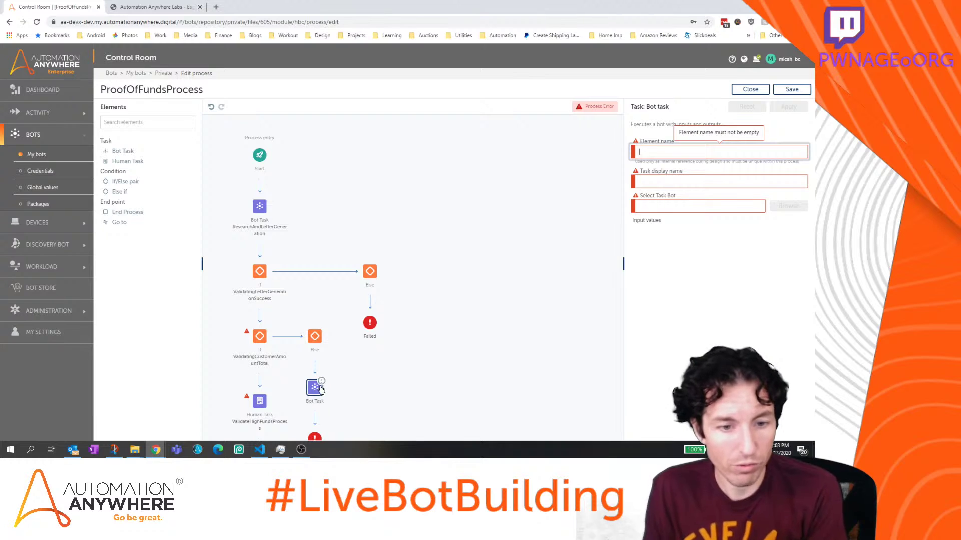
{"action": "left_click", "coordinate": [345, 375]}
{"action": "left_click", "coordinate": [455, 273]}
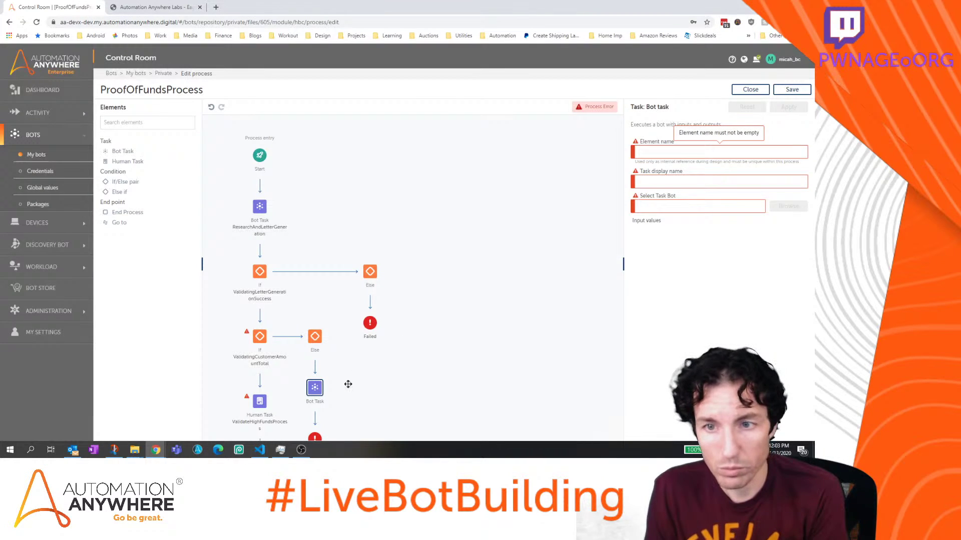
{"action": "left_click", "coordinate": [321, 382]}
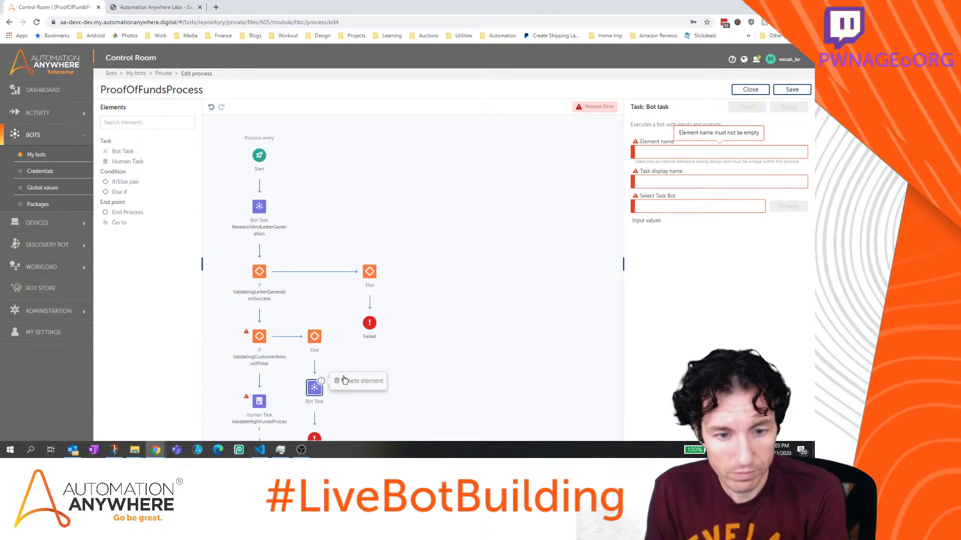
{"action": "left_click", "coordinate": [344, 376]}
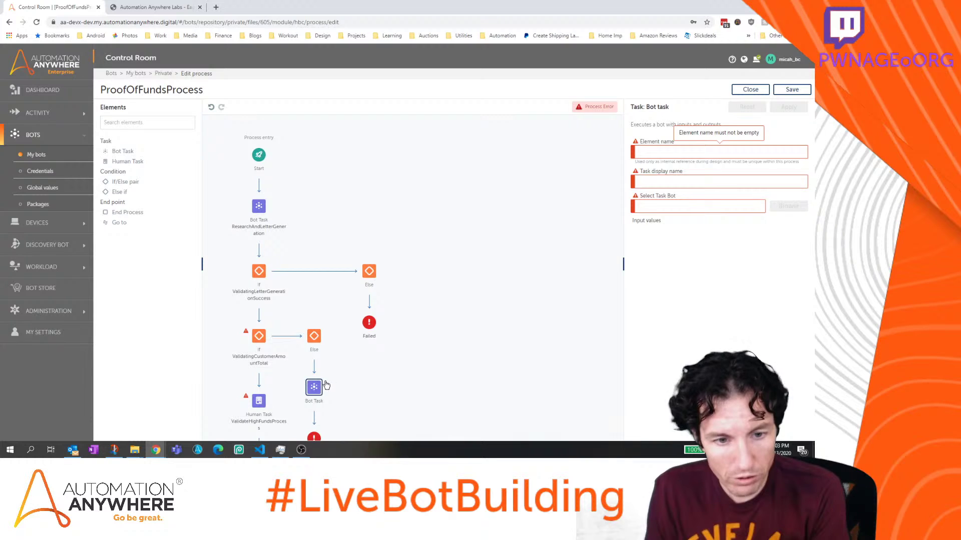
{"action": "left_click", "coordinate": [321, 383]}
{"action": "left_click", "coordinate": [348, 379]}
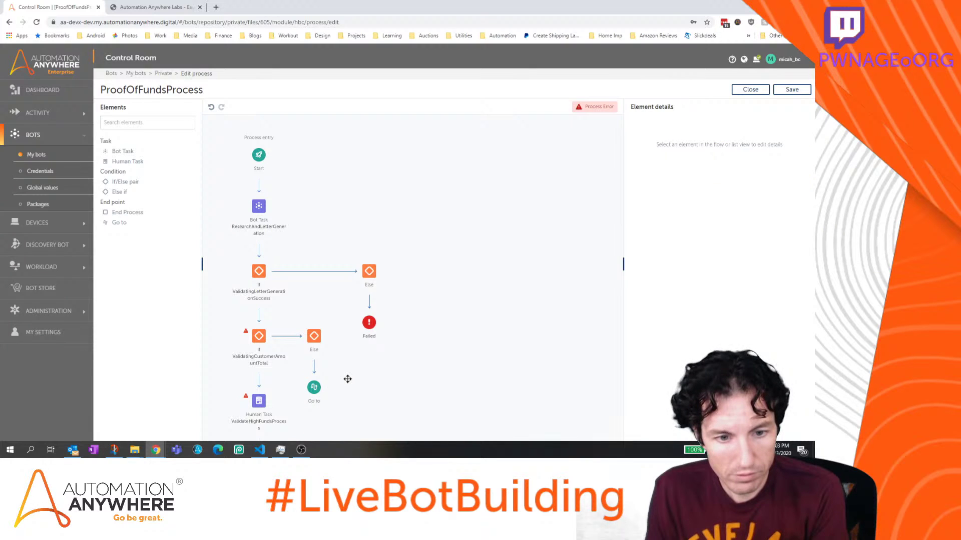
Select the Else branch's Go to endpoint, then preview the ValidateHighFundsProcess task's VerifyFunds form
{"action": "left_click", "coordinate": [308, 391]}
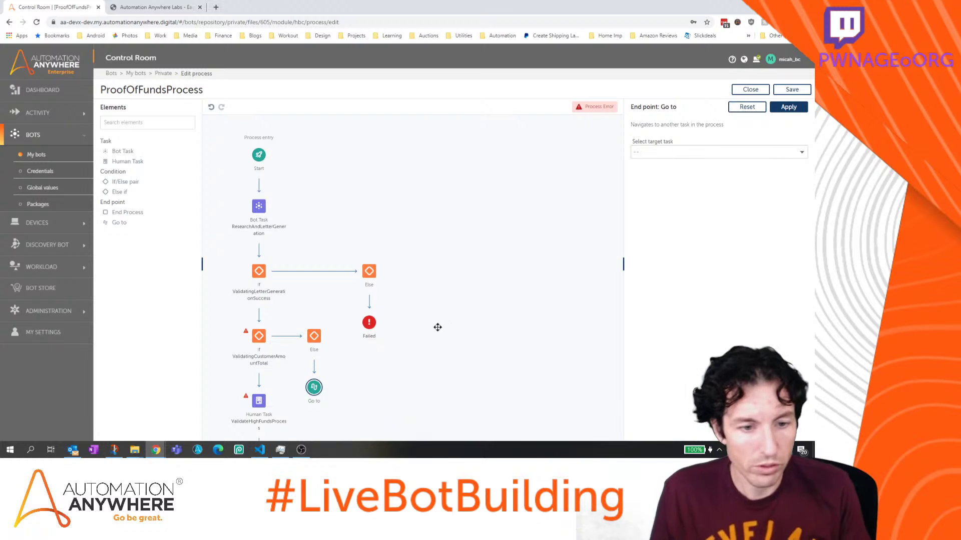
{"action": "left_click_drag", "start_coordinate": [458, 294], "coordinate": [500, 201]}
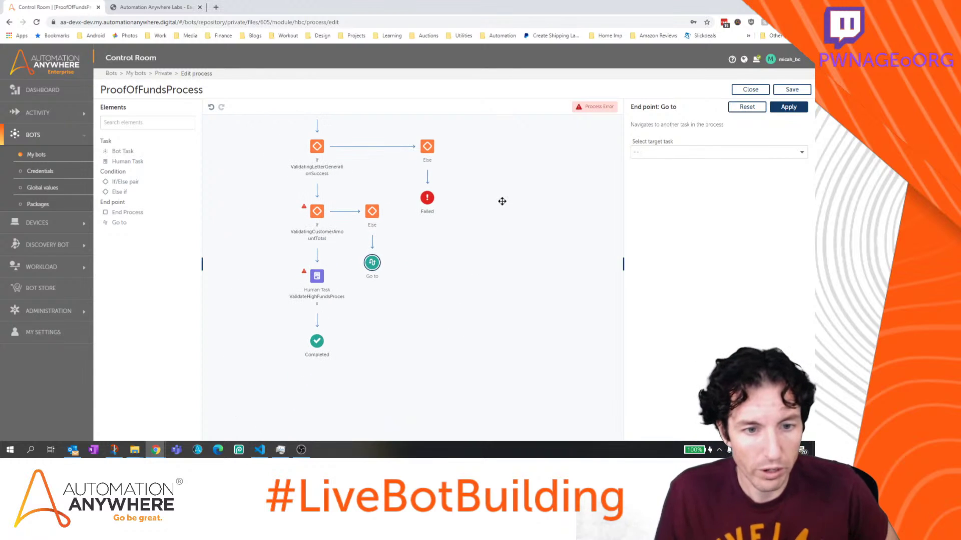
{"action": "left_click", "coordinate": [319, 277]}
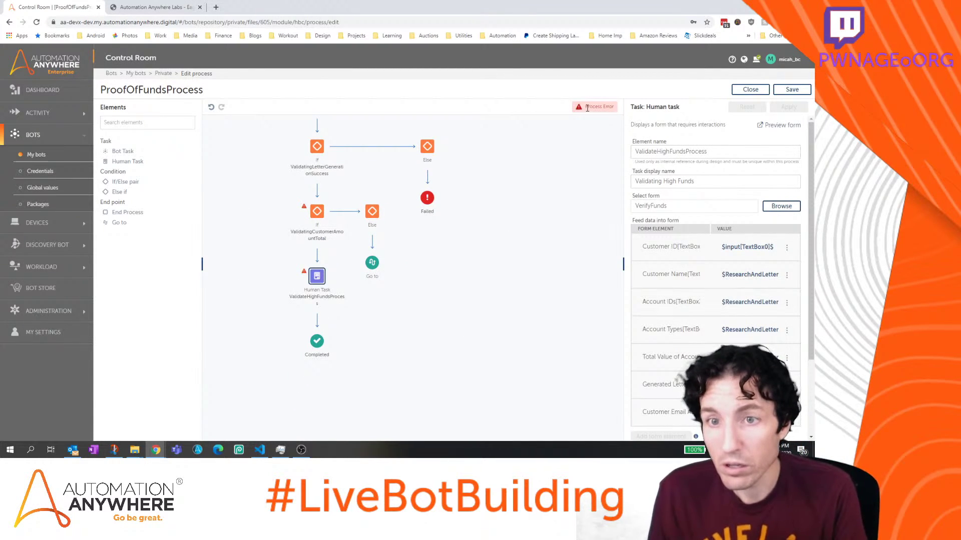
{"action": "left_click", "coordinate": [774, 125]}
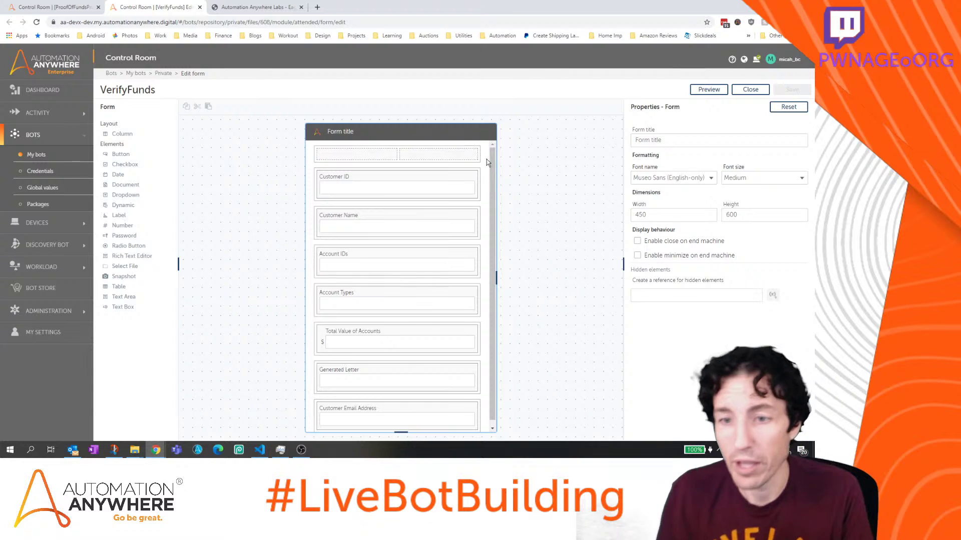
Give Customer Email Address the hint 'Update' and tooltip 'This is where the email will be sent', then save
{"action": "scroll", "coordinate": [428, 283], "scroll_direction": "down", "scroll_amount": 1}
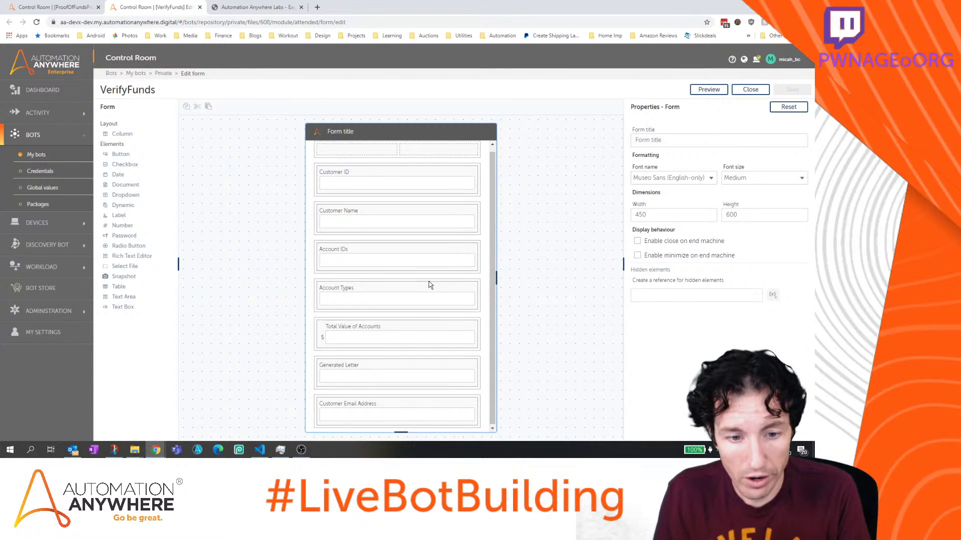
{"action": "left_click", "coordinate": [375, 406]}
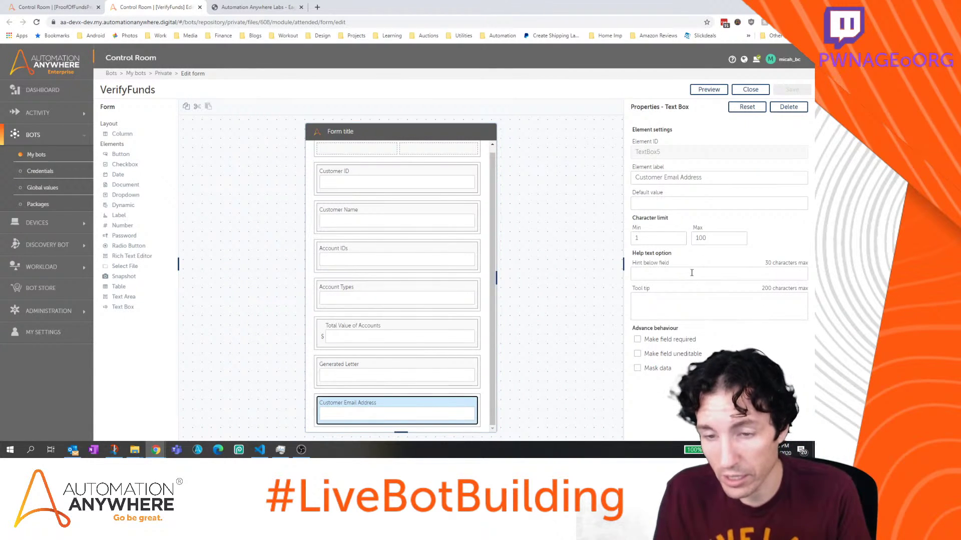
{"action": "left_click", "coordinate": [691, 273]}
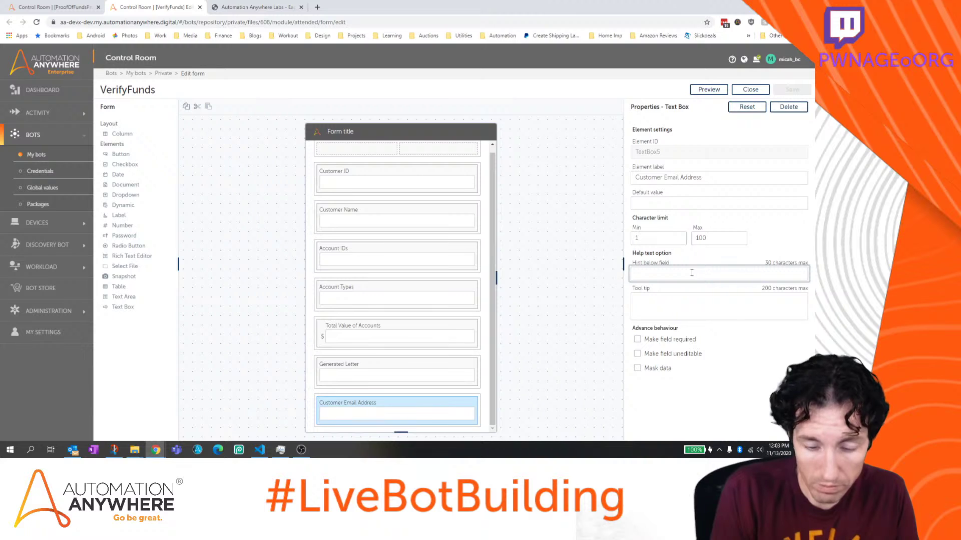
{"action": "type", "text": "Update before emailing!"}
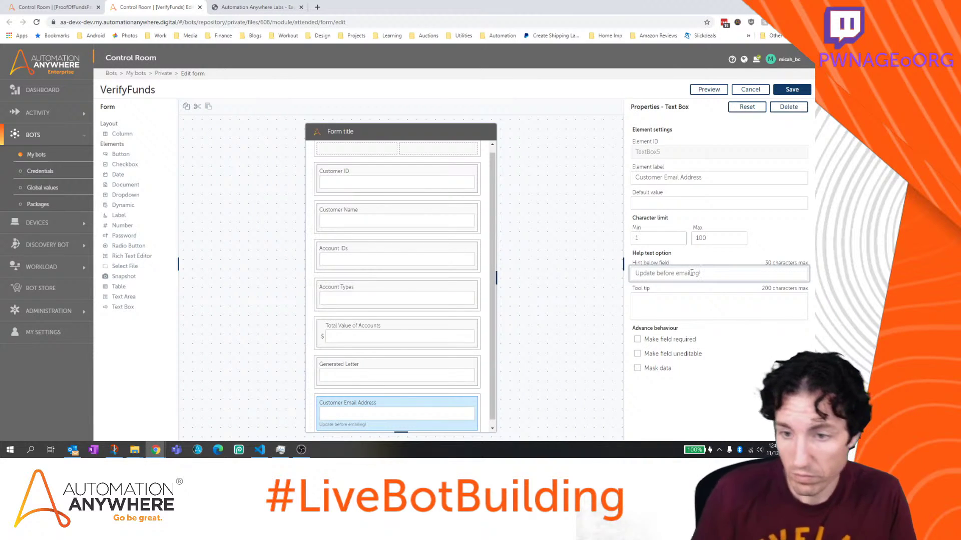
{"action": "left_click", "coordinate": [679, 304]}
{"action": "type", "text": "This is where the email wi"}
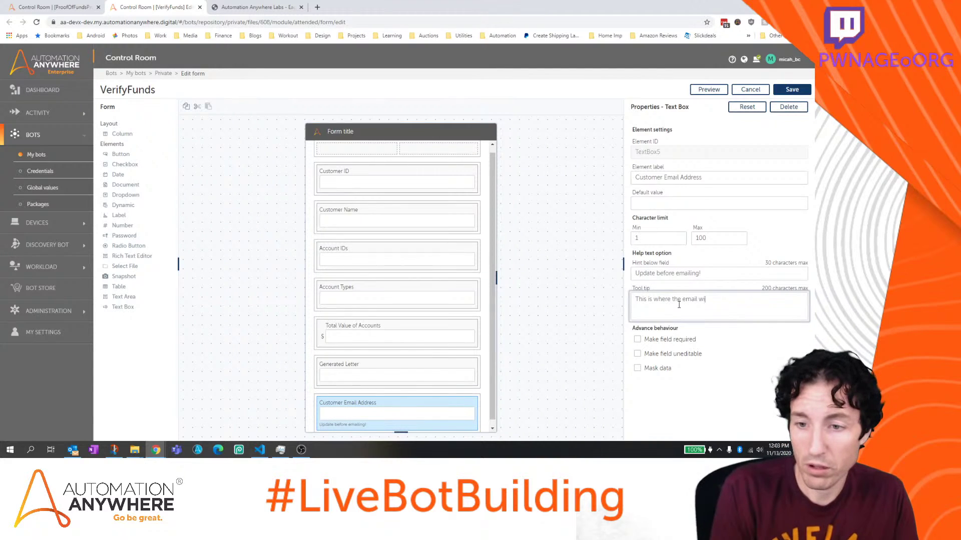
{"action": "type", "text": "ll be sent. Be sure its a real address to review the output"}
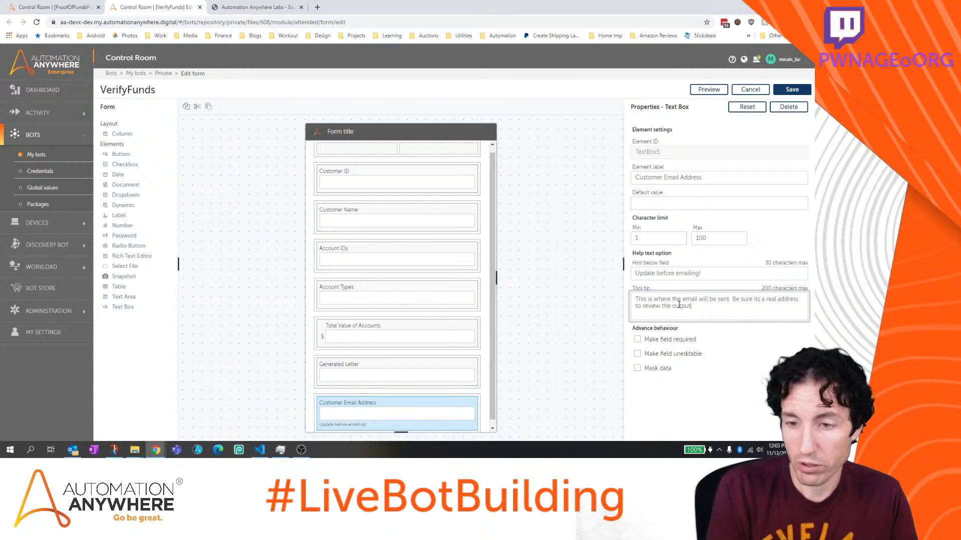
{"action": "left_click", "coordinate": [801, 91]}
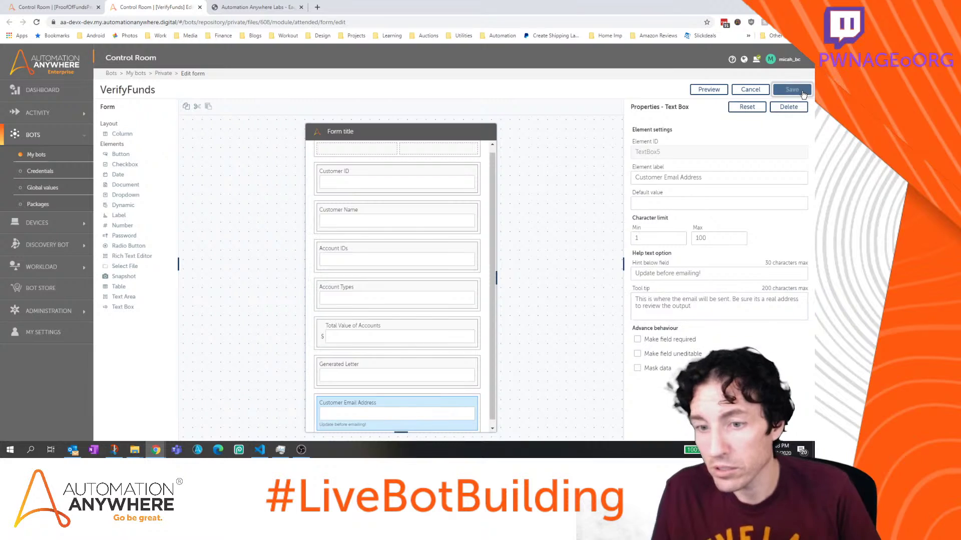
Add a 'Send Email' button to the ValidateHighFundsProcess human task, apply it and save the process
{"action": "left_click", "coordinate": [749, 90]}
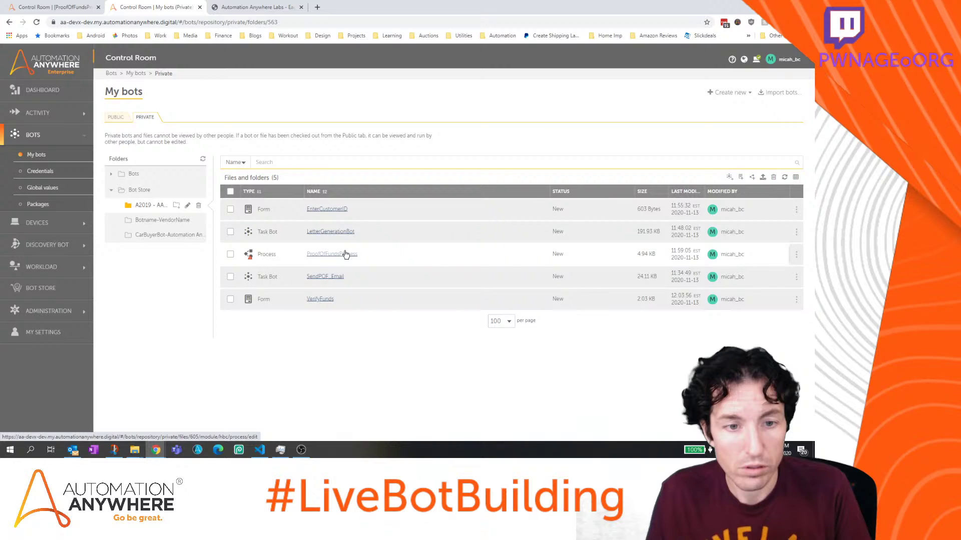
{"action": "left_click", "coordinate": [344, 254]}
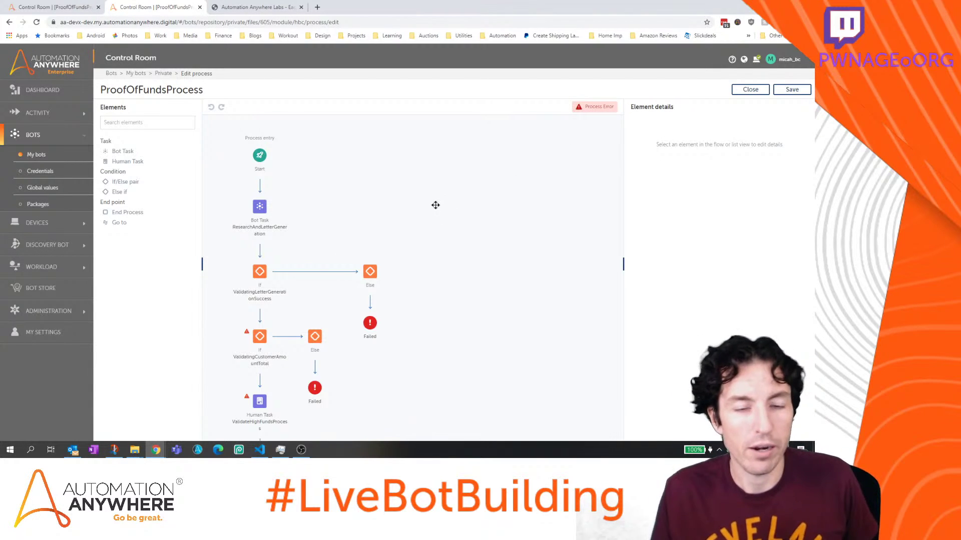
{"action": "left_click_drag", "start_coordinate": [410, 323], "coordinate": [445, 256]}
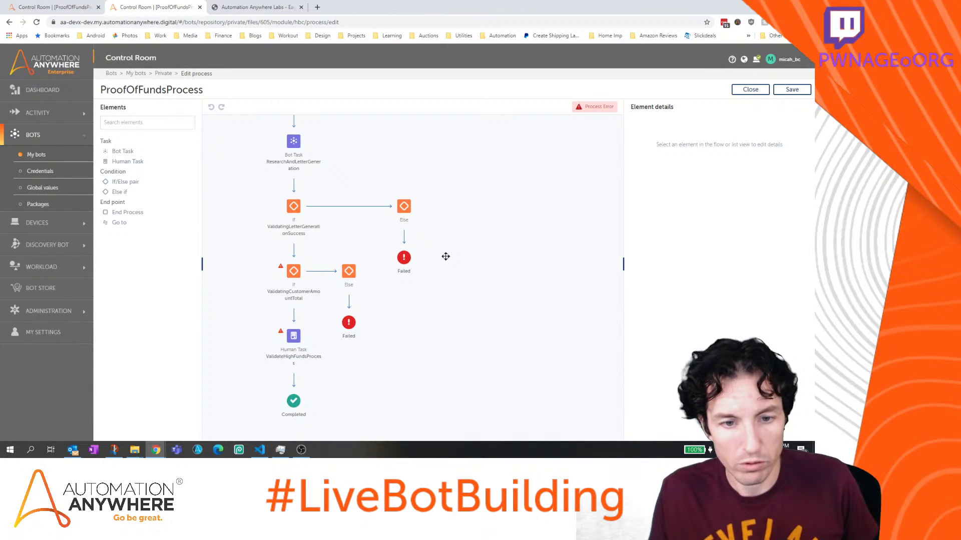
{"action": "left_click", "coordinate": [295, 337]}
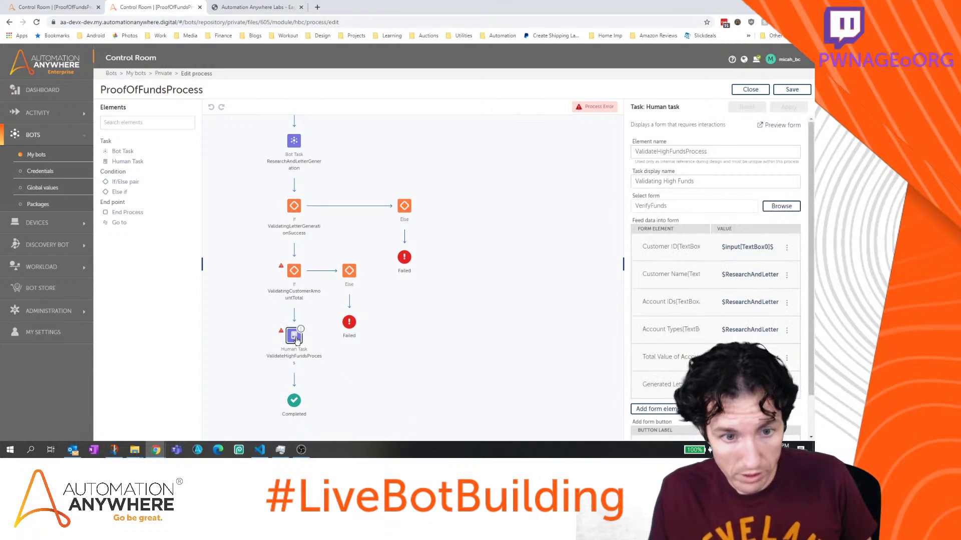
{"action": "scroll", "coordinate": [683, 279], "scroll_direction": "down", "scroll_amount": 1}
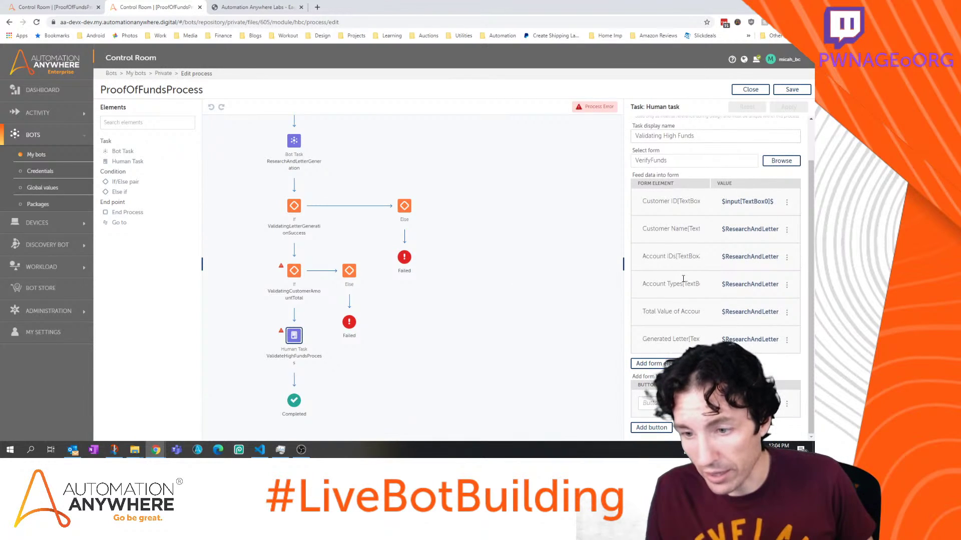
{"action": "scroll", "coordinate": [680, 276], "scroll_direction": "up", "scroll_amount": 1}
{"action": "scroll", "coordinate": [678, 275], "scroll_direction": "down", "scroll_amount": 1}
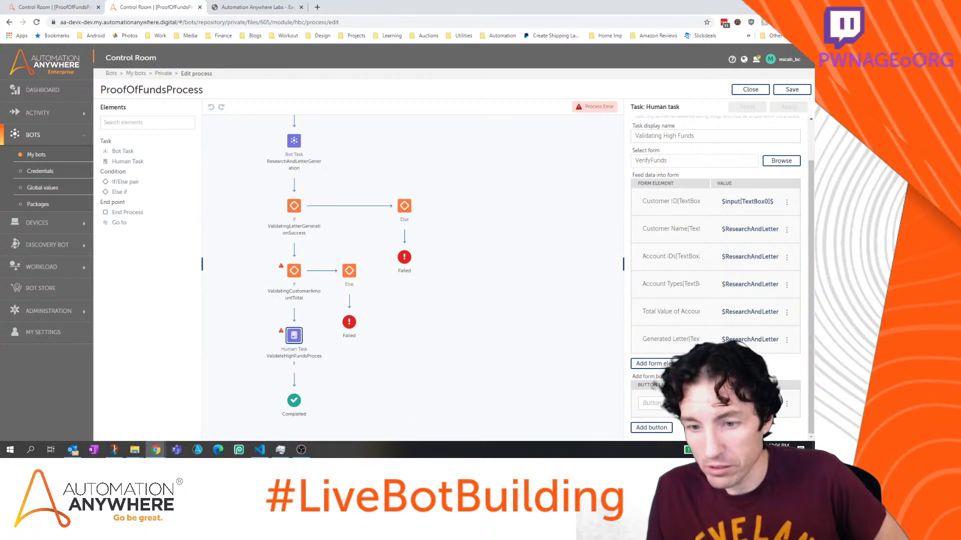
{"action": "left_click", "coordinate": [697, 406]}
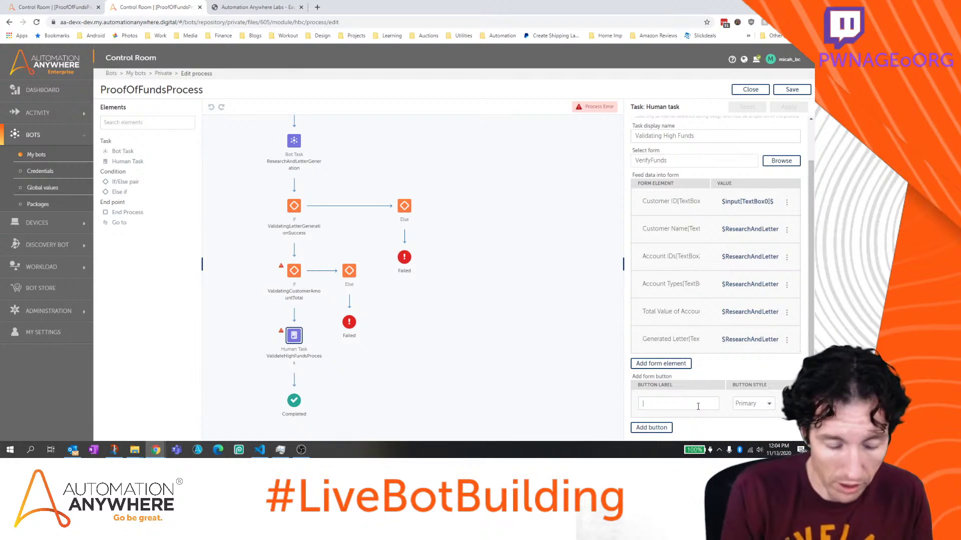
{"action": "type", "text": "Send Email"}
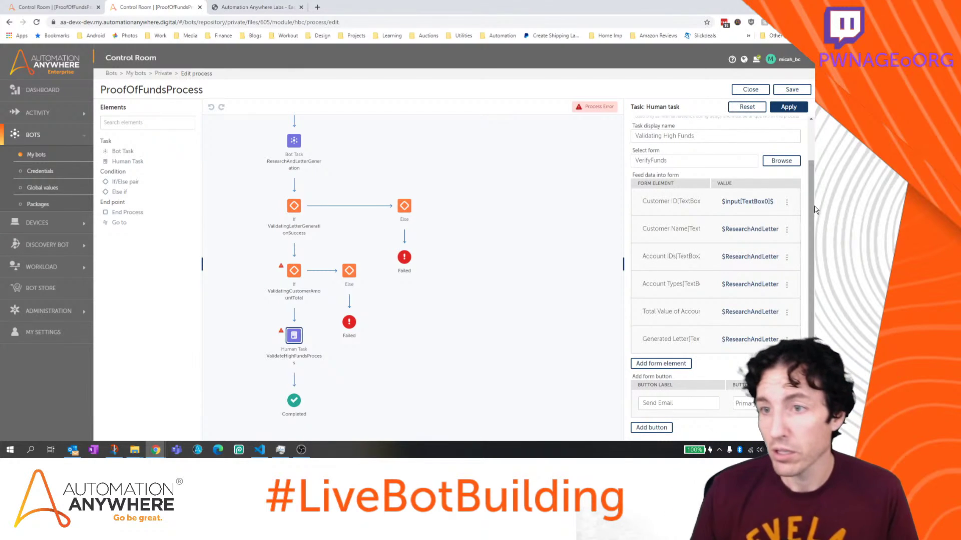
{"action": "left_click", "coordinate": [789, 107]}
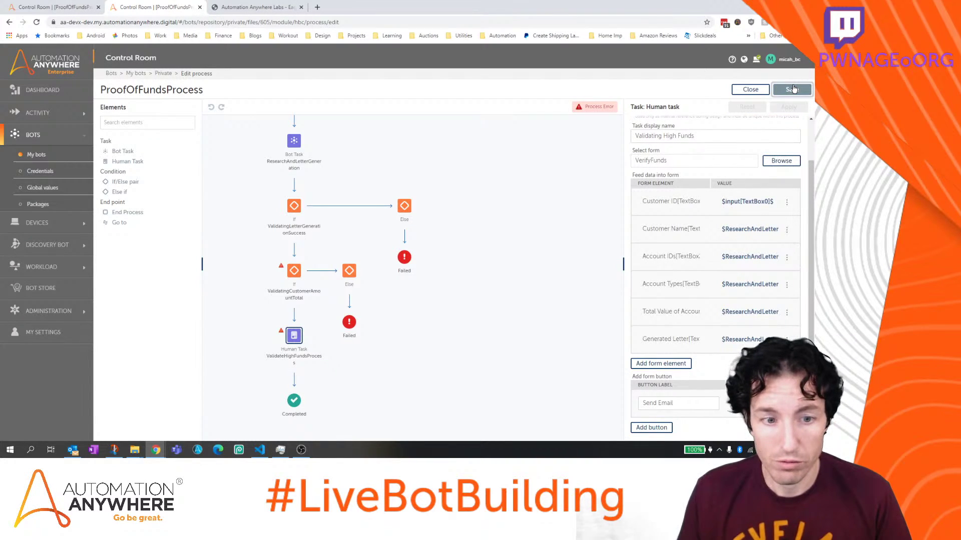
{"action": "left_click", "coordinate": [793, 89]}
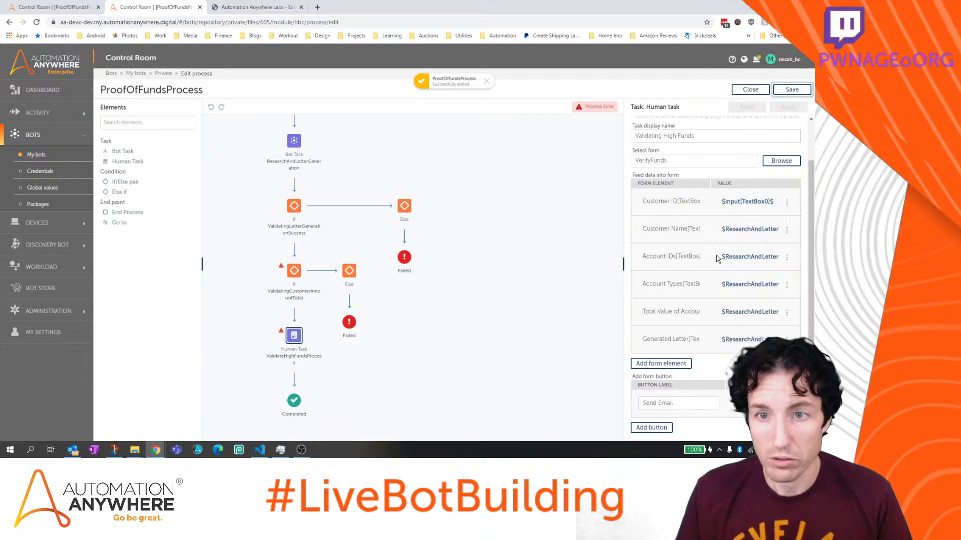
Add a second 'Cancel POF Email' button to the human task, apply it and save
{"action": "left_click", "coordinate": [650, 427]}
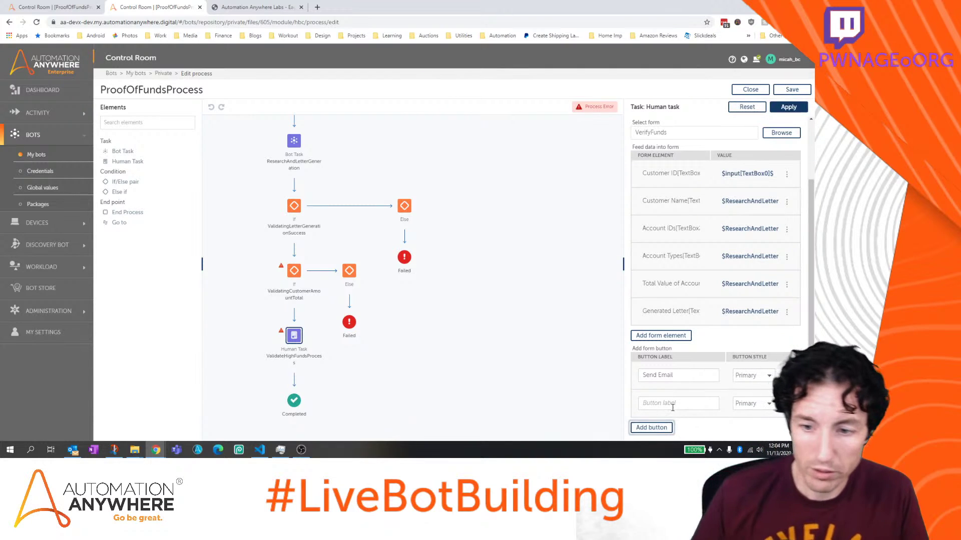
{"action": "left_click", "coordinate": [673, 407]}
{"action": "type", "text": "Cancel"}
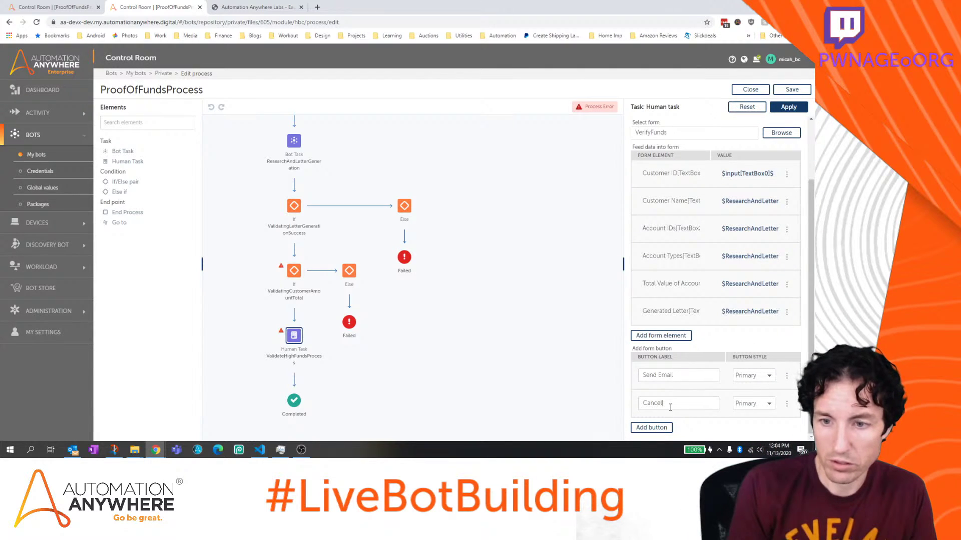
{"action": "type", "text": " PDF Email"}
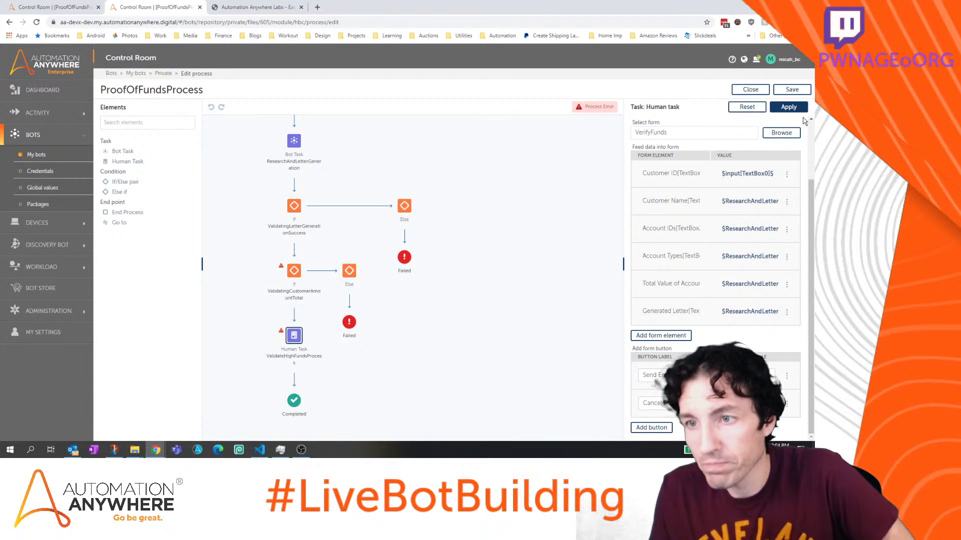
{"action": "left_click", "coordinate": [789, 107]}
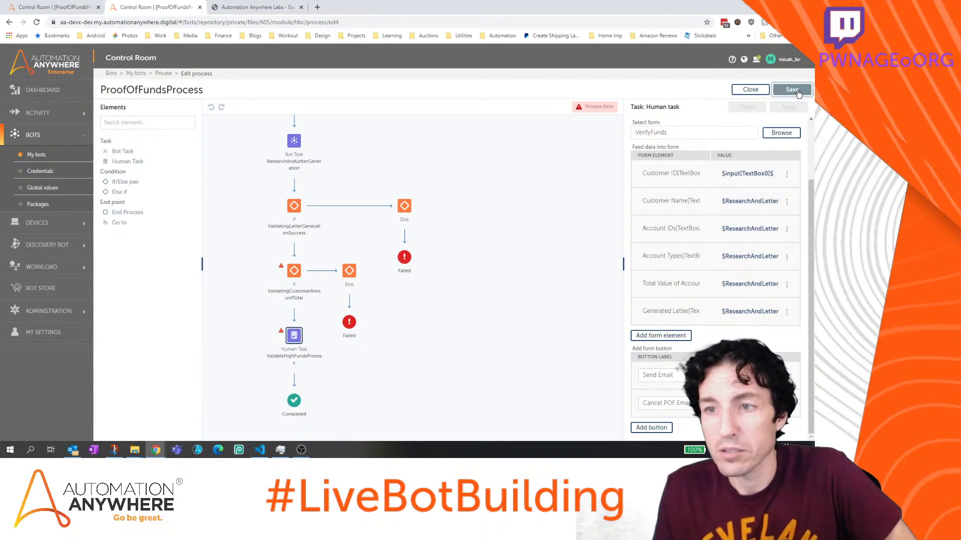
{"action": "left_click", "coordinate": [797, 92]}
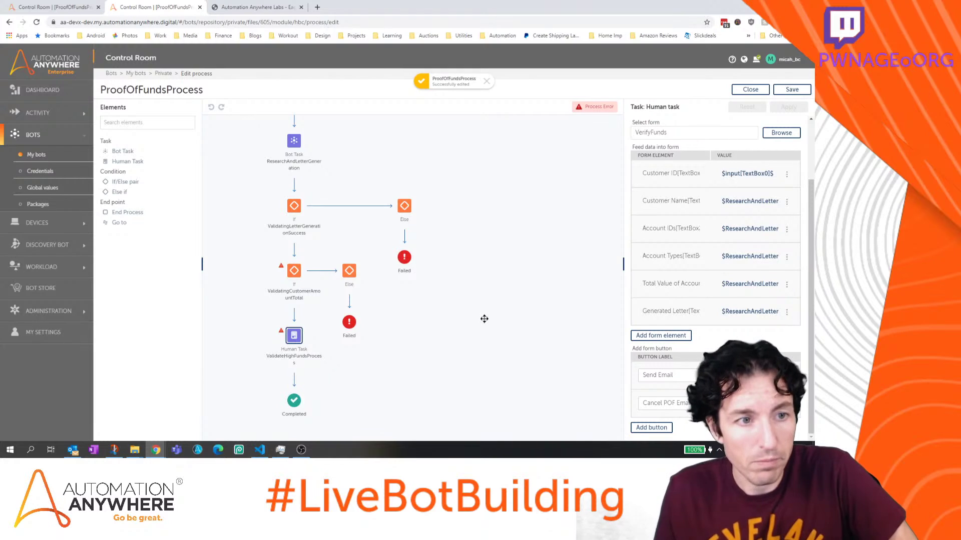
{"action": "left_click_drag", "start_coordinate": [485, 319], "coordinate": [511, 273]}
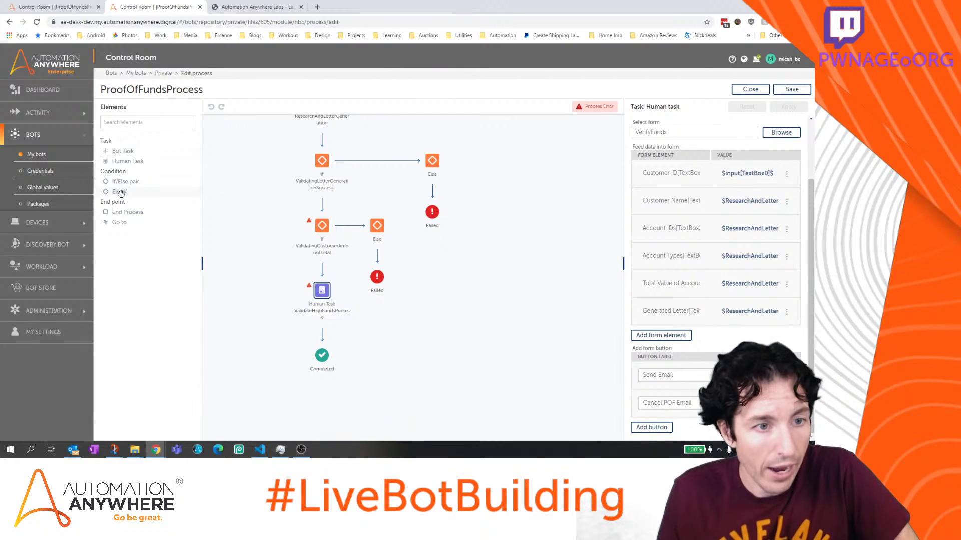
Insert an If/Else pair after ValidateHighFundsProcess and start its If description with 'Valida'
{"action": "left_click_drag", "start_coordinate": [121, 182], "coordinate": [327, 336]}
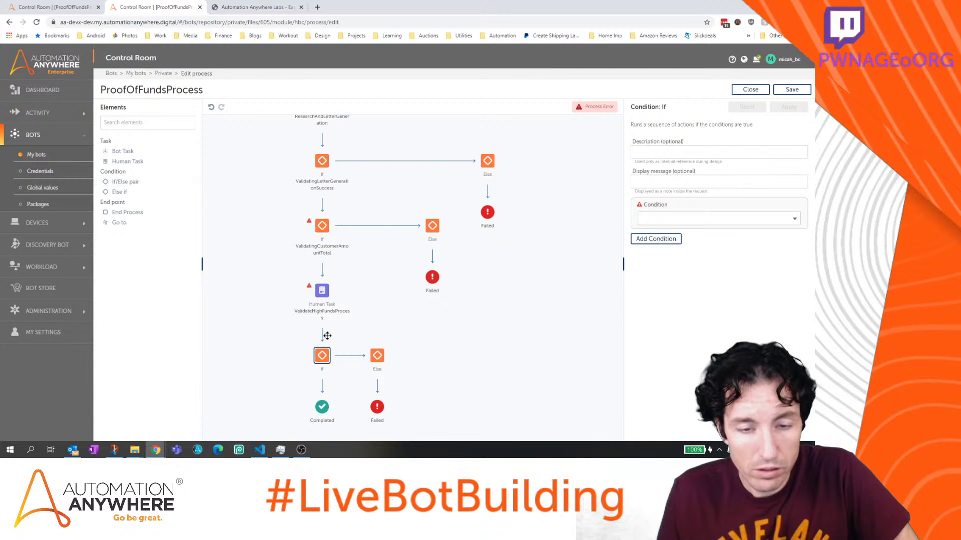
{"action": "left_click", "coordinate": [322, 292]}
{"action": "scroll", "coordinate": [709, 305], "scroll_direction": "down", "scroll_amount": 2}
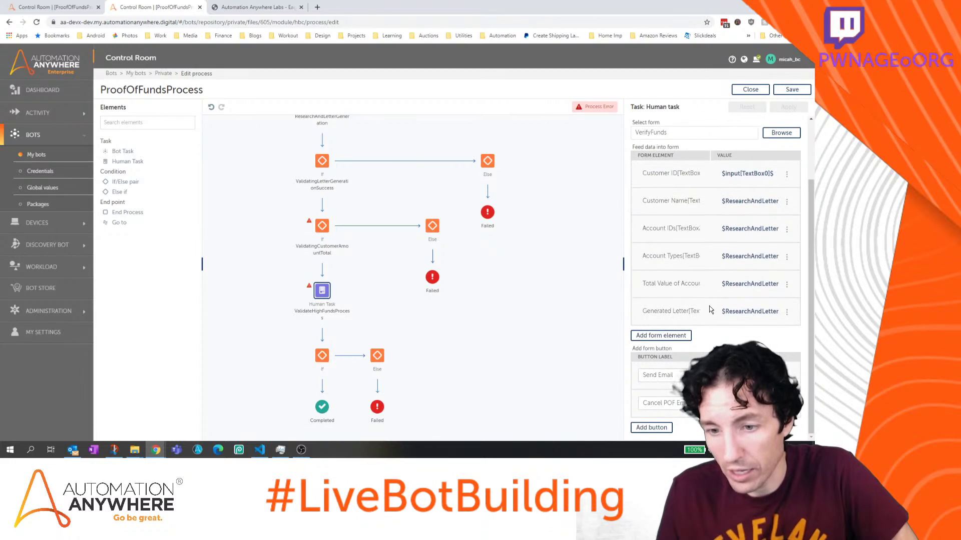
{"action": "left_click", "coordinate": [321, 361]}
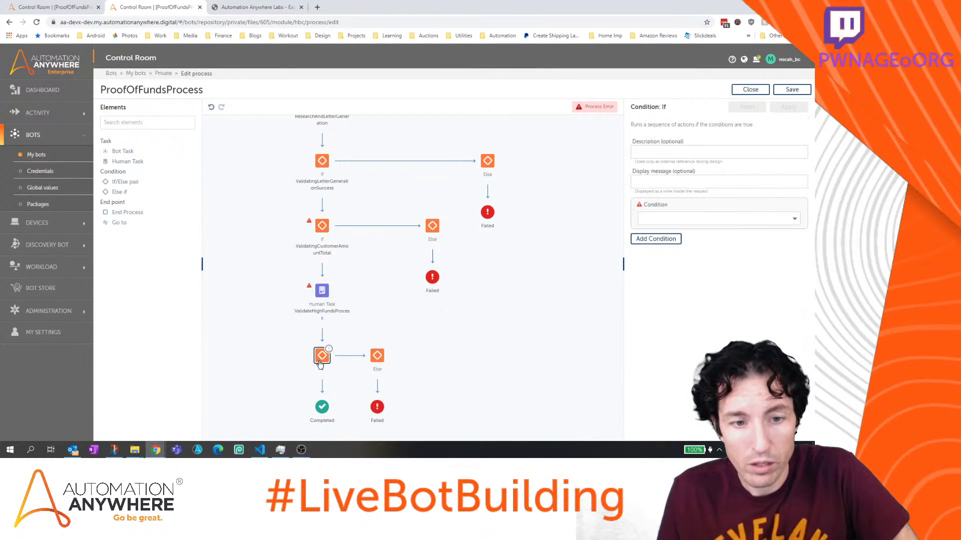
{"action": "left_click", "coordinate": [681, 154]}
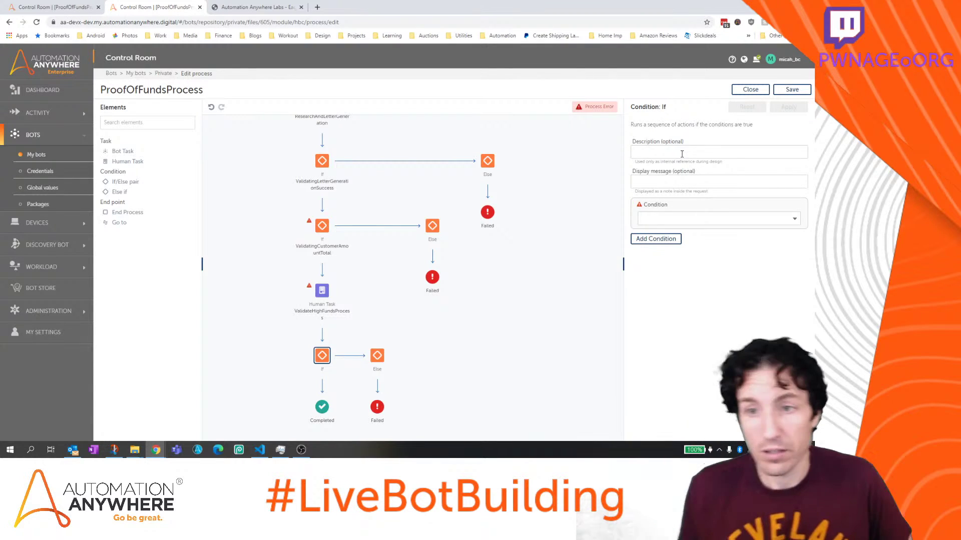
{"action": "type", "text": "ValidatingHighFundsReview"}
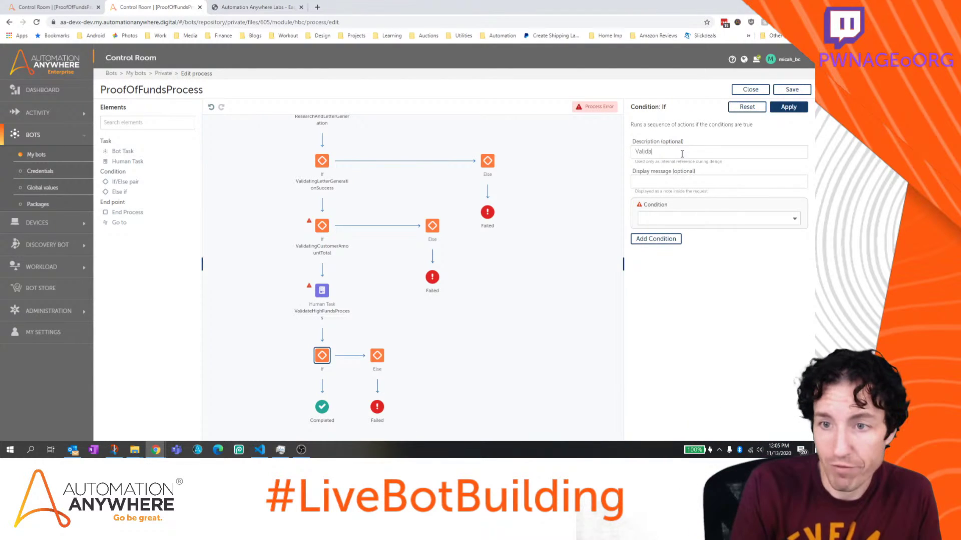
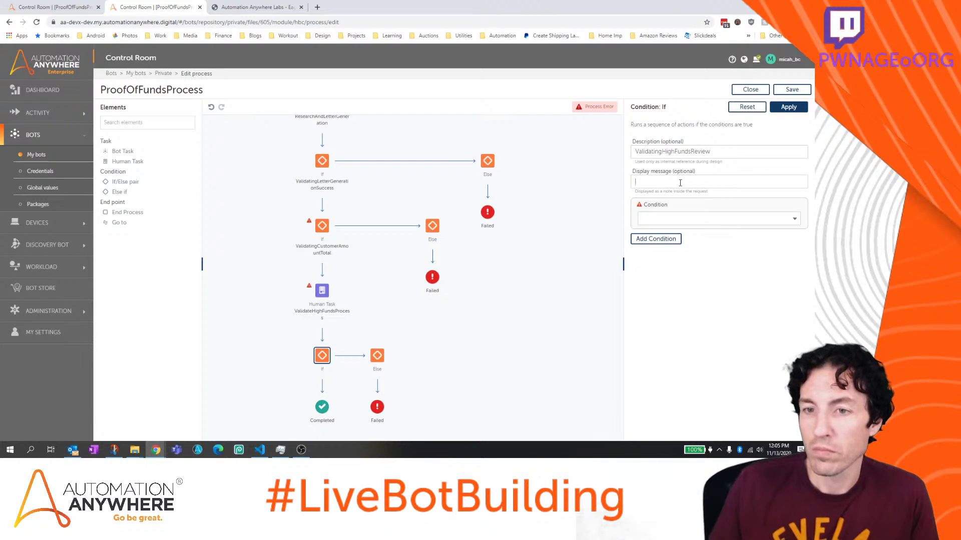
Give the last If the display message 'Validating High Funds Review' and list its condition types
{"action": "type", "text": "Validating High Funds Review"}
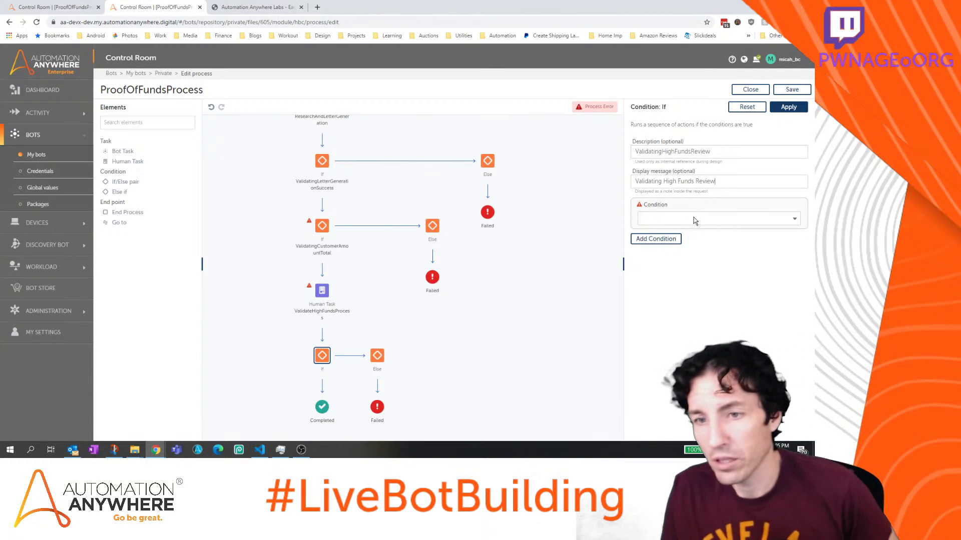
{"action": "left_click", "coordinate": [694, 221]}
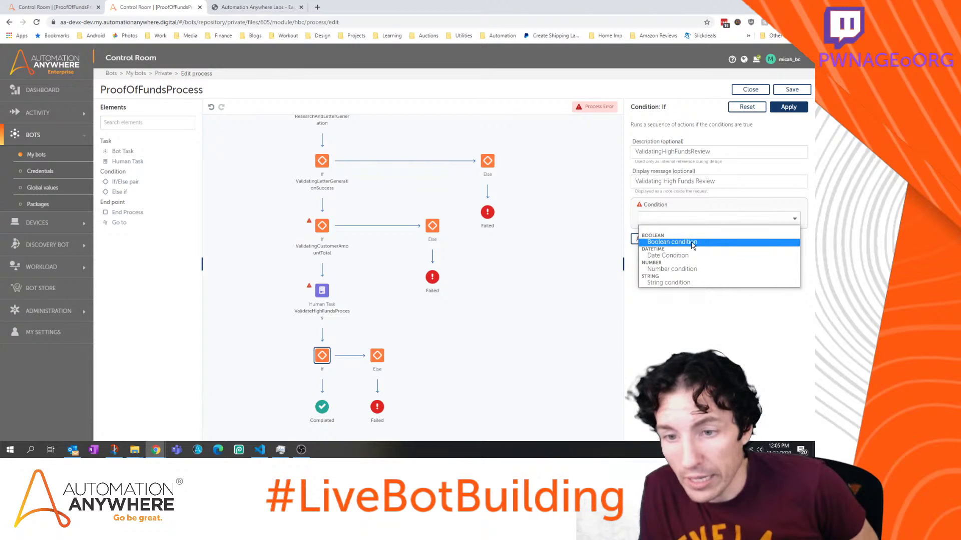
Make the If a Boolean variable check and browse ValidateHighFundsProcess Meta variables for its operand
{"action": "left_click", "coordinate": [694, 244]}
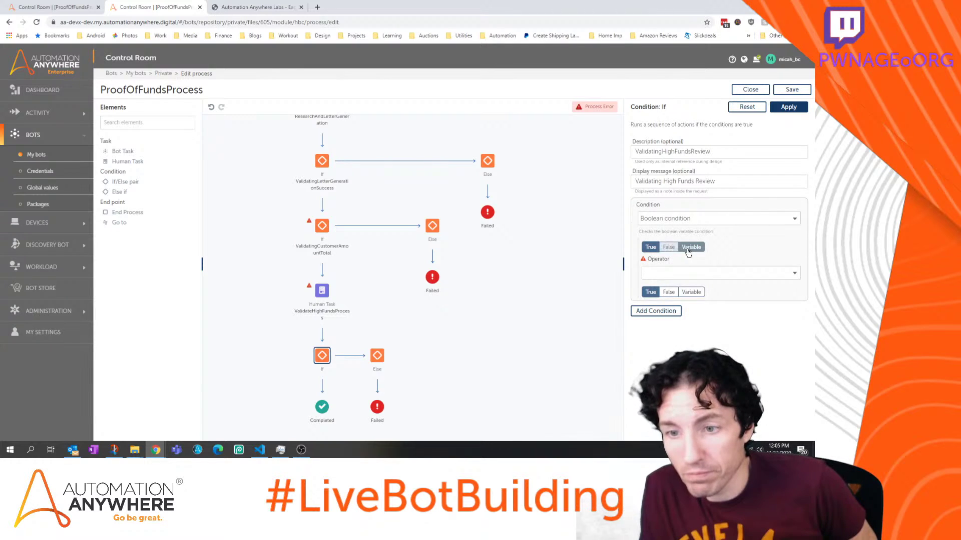
{"action": "left_click", "coordinate": [689, 251]}
{"action": "left_click", "coordinate": [715, 261]}
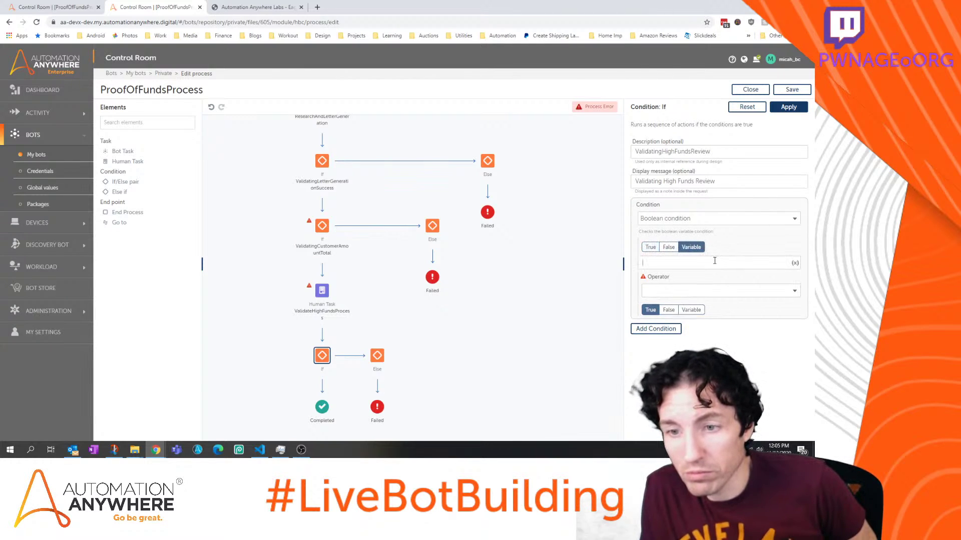
{"action": "left_click", "coordinate": [795, 264]}
{"action": "left_click", "coordinate": [512, 261]}
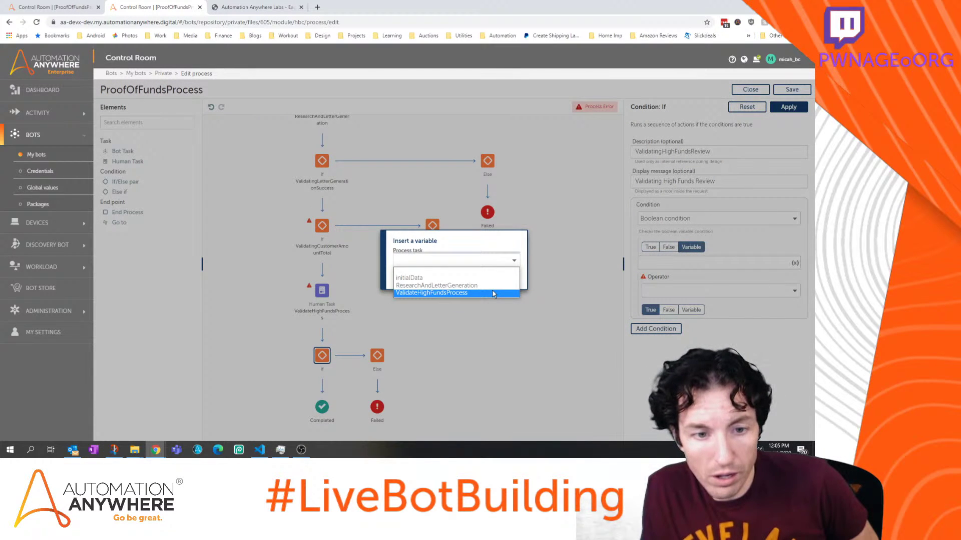
{"action": "left_click", "coordinate": [492, 293]}
{"action": "left_click", "coordinate": [482, 276]}
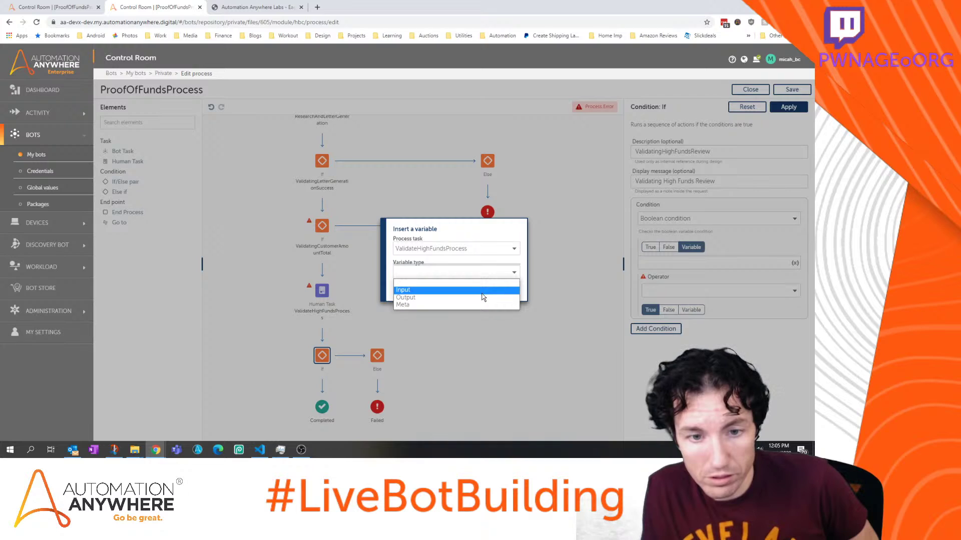
{"action": "left_click", "coordinate": [481, 304]}
{"action": "left_click", "coordinate": [472, 285]}
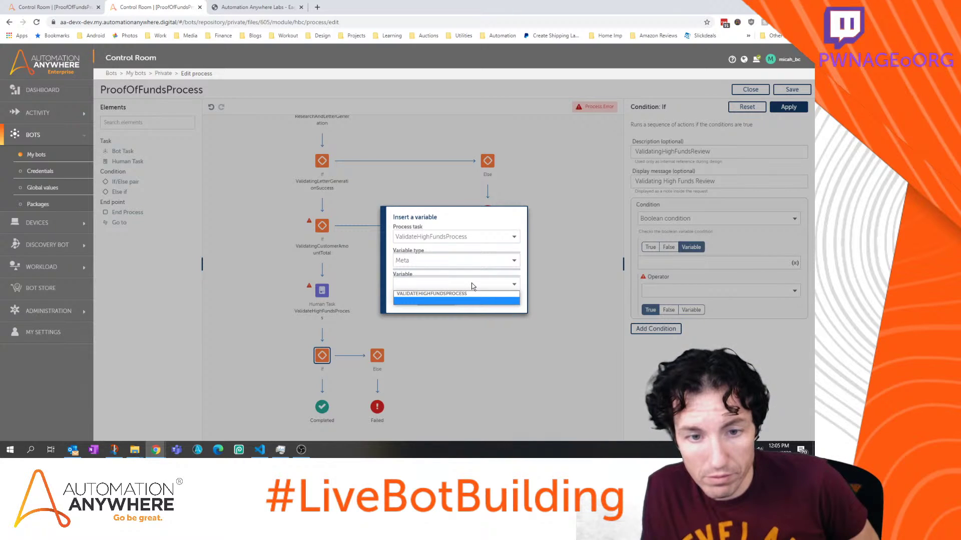
Check the Output and Input variable types, cancel the picker, then apply and save ProofOfFundsProcess
{"action": "left_click", "coordinate": [469, 266]}
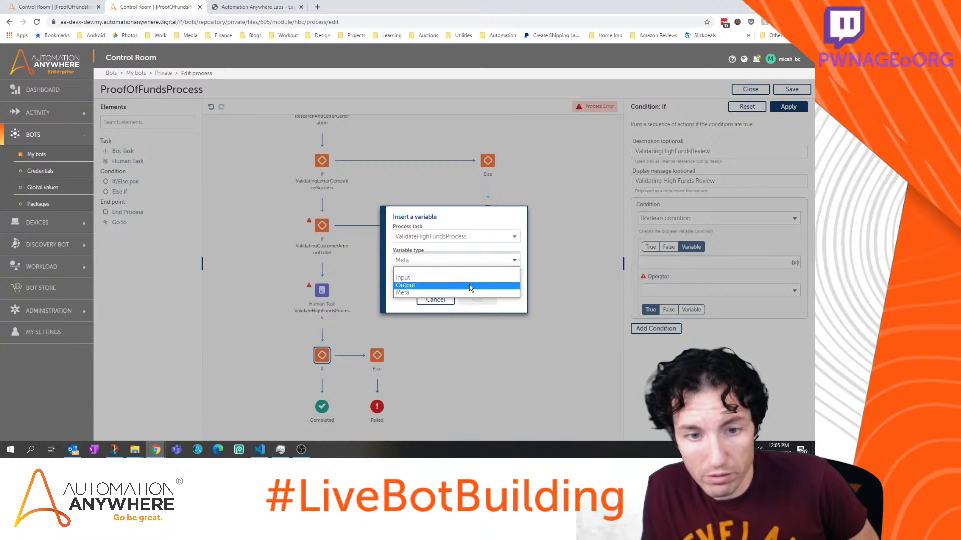
{"action": "left_click", "coordinate": [469, 284]}
{"action": "left_click", "coordinate": [470, 284]}
{"action": "left_click", "coordinate": [470, 260]}
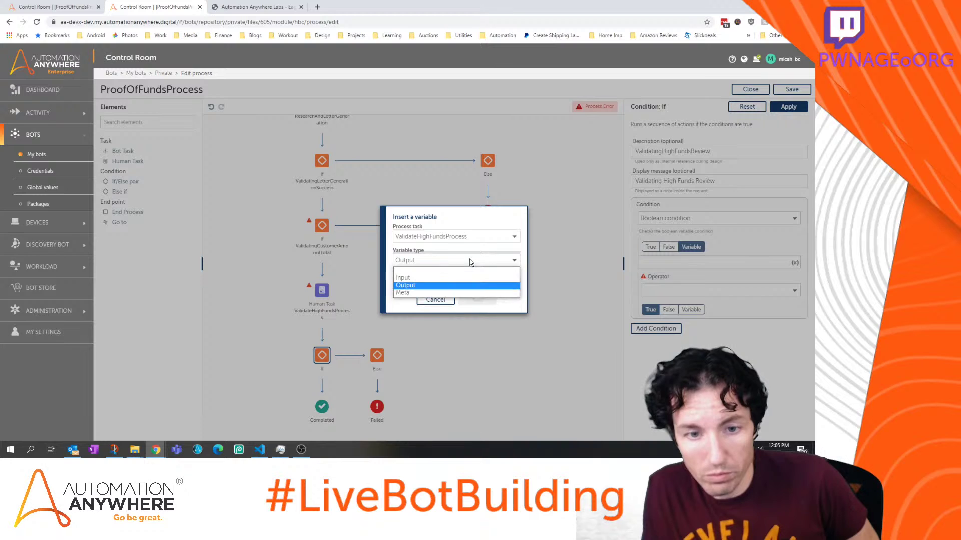
{"action": "left_click", "coordinate": [470, 276]}
{"action": "left_click", "coordinate": [470, 281]}
{"action": "left_click", "coordinate": [469, 281]}
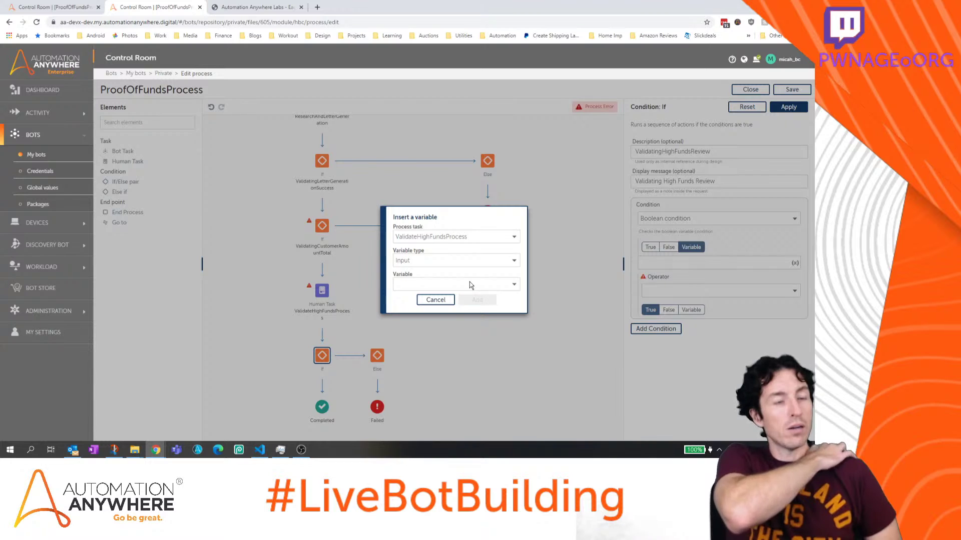
{"action": "left_click", "coordinate": [435, 299]}
{"action": "left_click", "coordinate": [789, 107]}
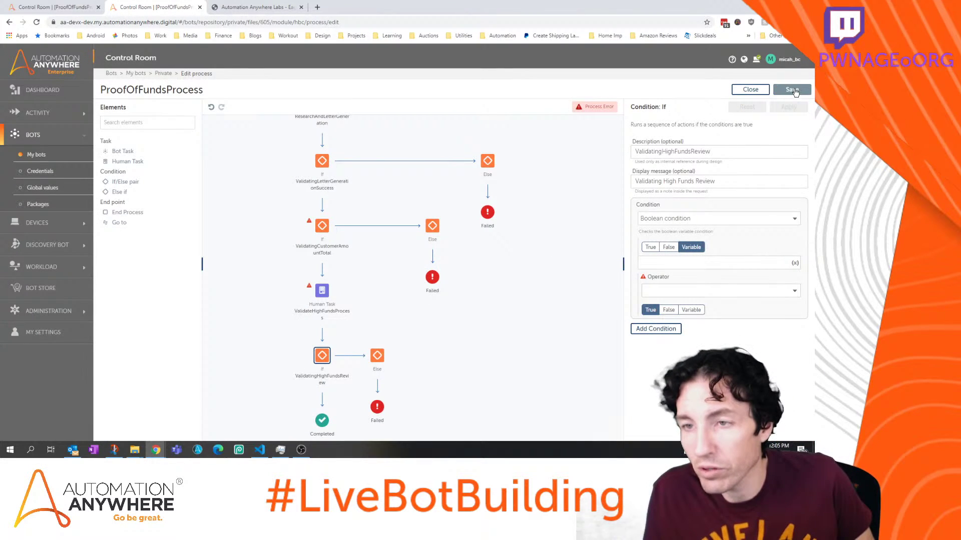
{"action": "left_click", "coordinate": [795, 91]}
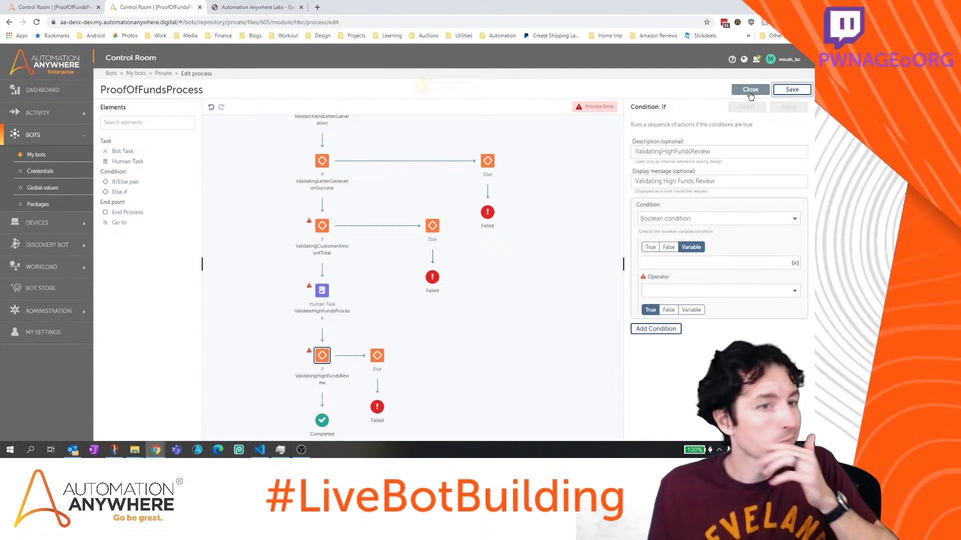
Review the human task settings and save ProofOfFundsProcess
{"action": "left_click", "coordinate": [324, 295]}
{"action": "scroll", "coordinate": [662, 283], "scroll_direction": "down", "scroll_amount": 3}
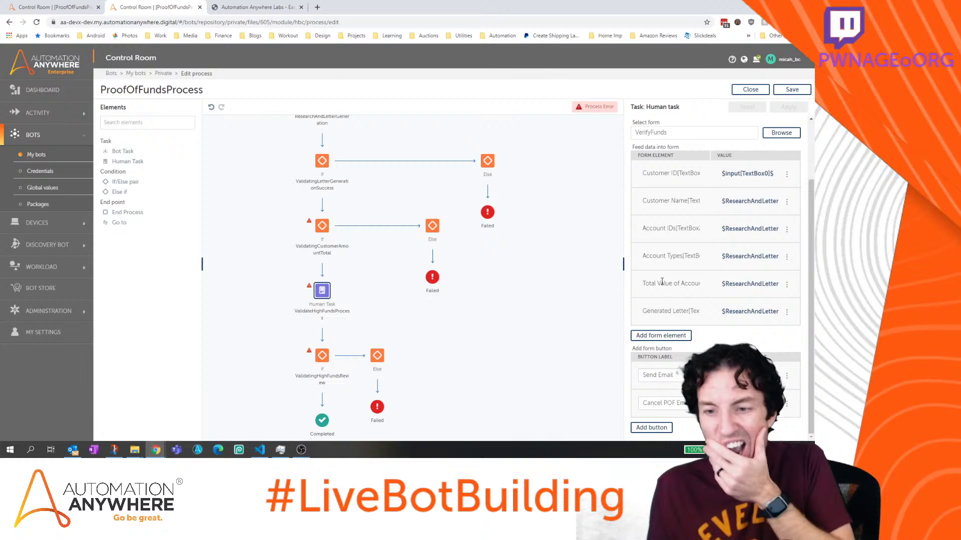
{"action": "scroll", "coordinate": [715, 280], "scroll_direction": "up", "scroll_amount": 2}
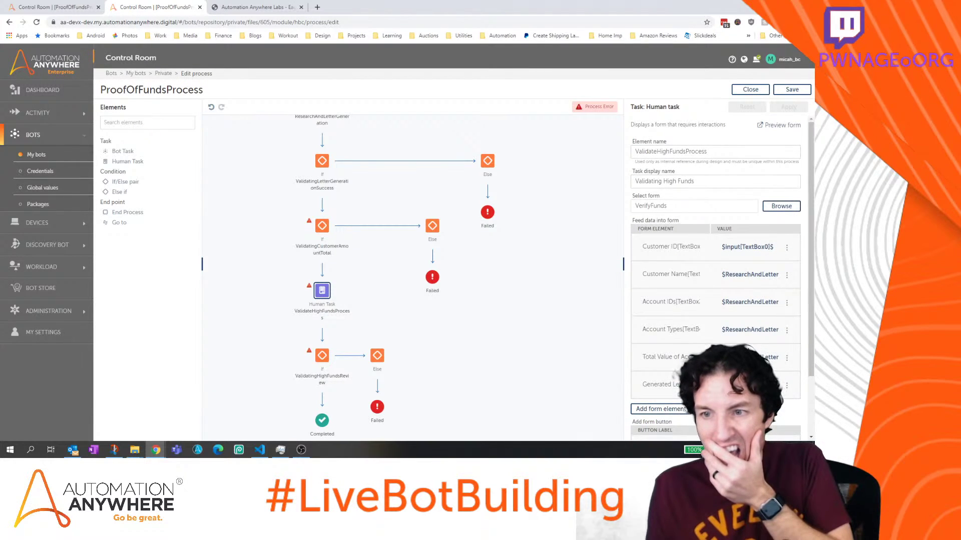
{"action": "scroll", "coordinate": [716, 280], "scroll_direction": "down", "scroll_amount": 2}
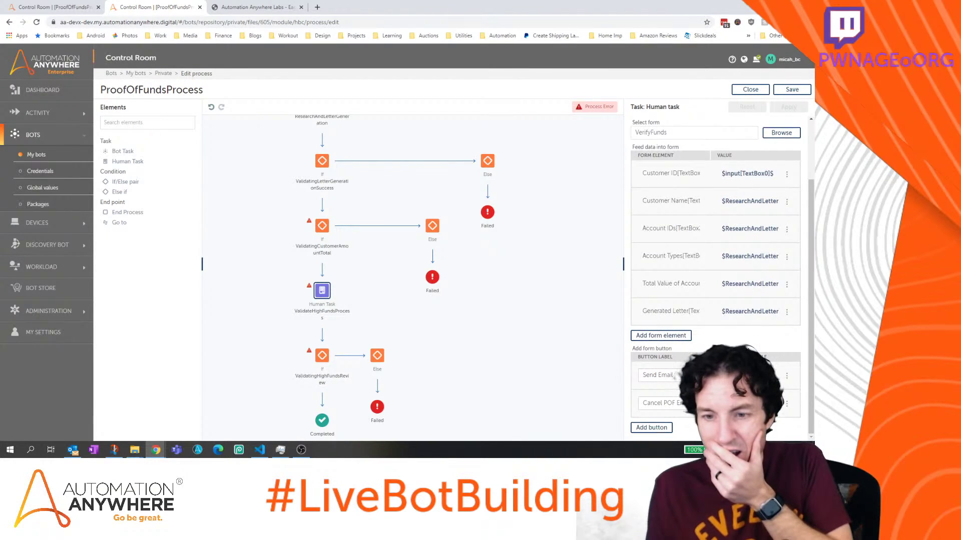
{"action": "left_click", "coordinate": [792, 89]}
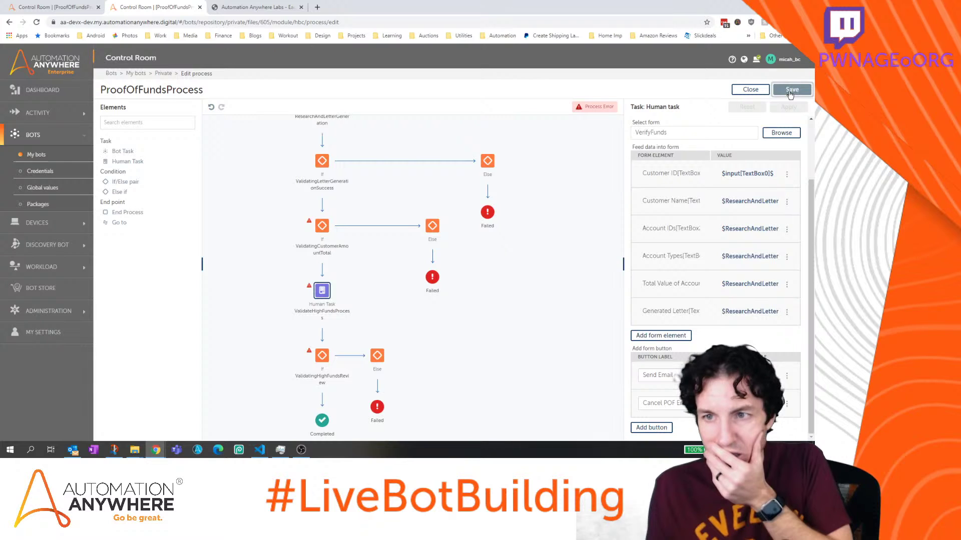
Close the editor, reopen ProofOfFundsProcess from My bots and close the outdated editor tab
{"action": "left_click", "coordinate": [749, 89]}
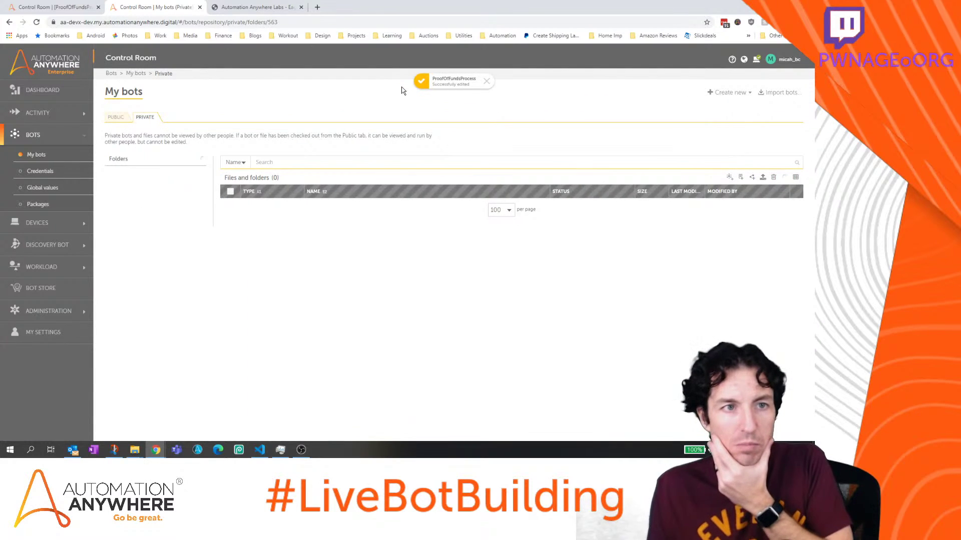
{"action": "left_click", "coordinate": [83, 8]}
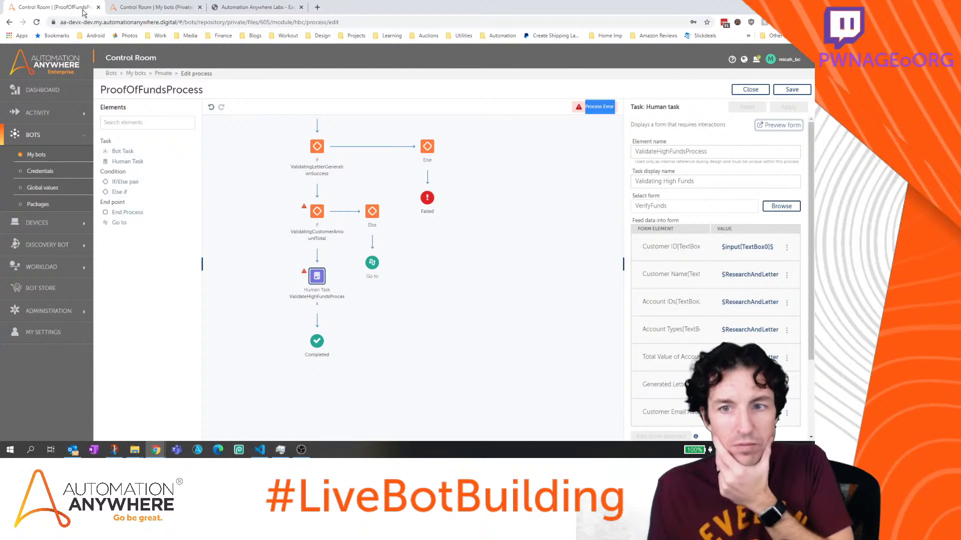
{"action": "left_click", "coordinate": [150, 7]}
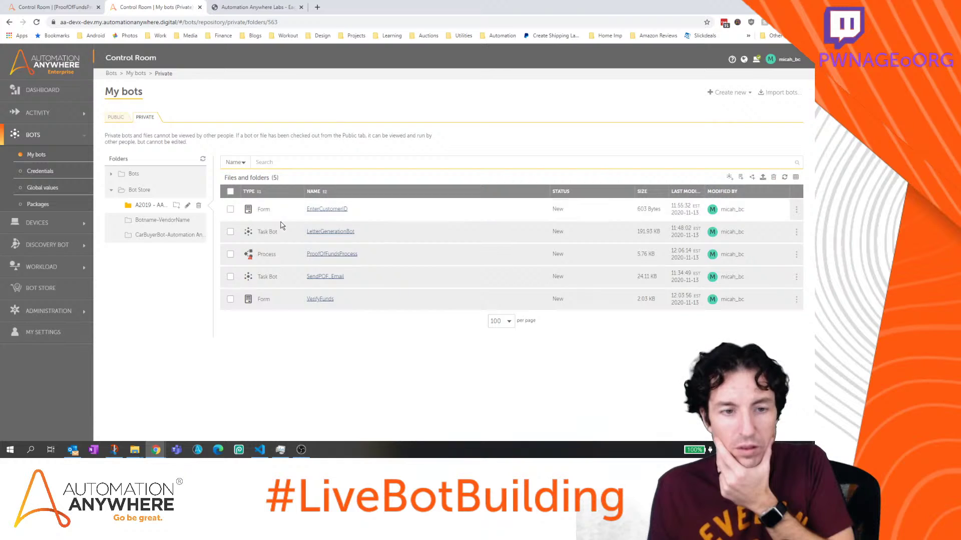
{"action": "left_click", "coordinate": [334, 255]}
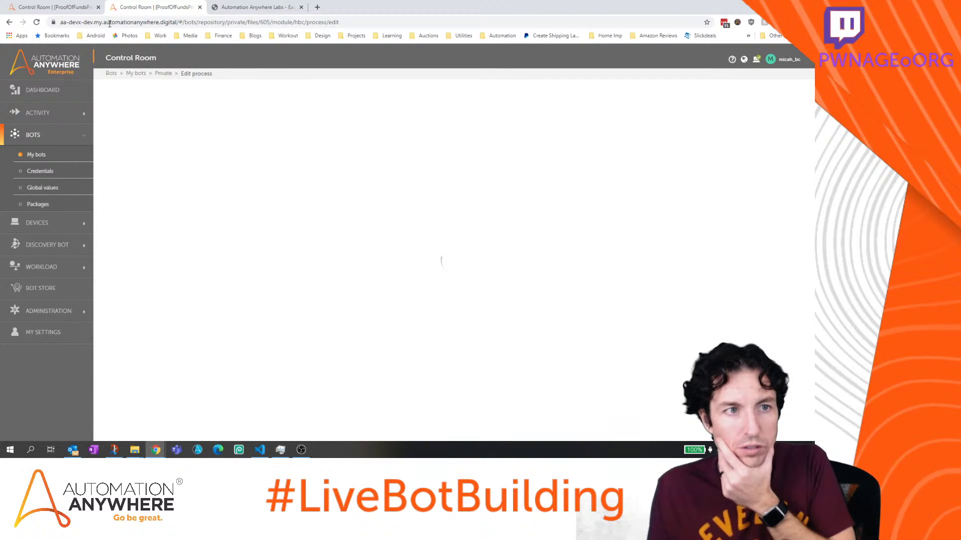
{"action": "left_click", "coordinate": [98, 7]}
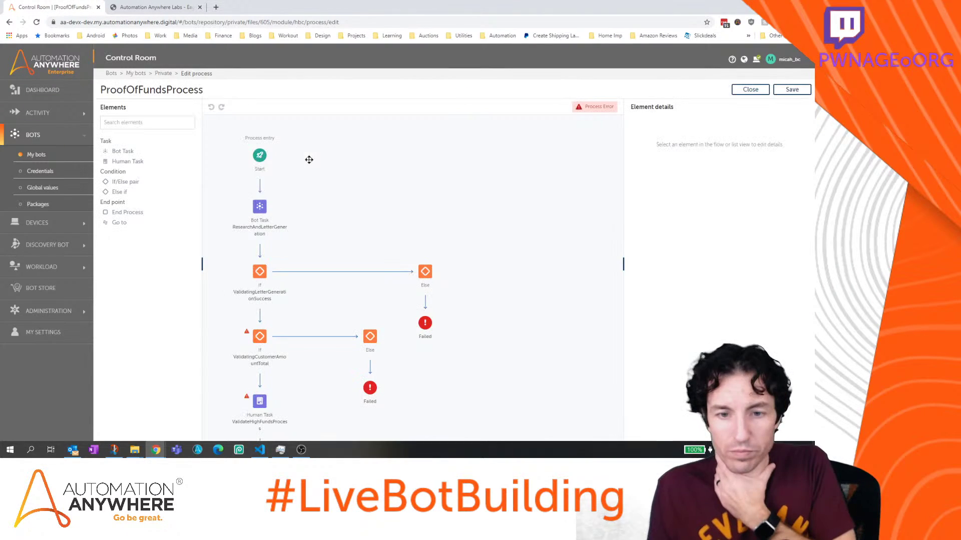
Review the human task settings and select the ValidatingHighFundsReview condition
{"action": "left_click", "coordinate": [266, 403]}
{"action": "scroll", "coordinate": [805, 268], "scroll_direction": "down", "scroll_amount": 3}
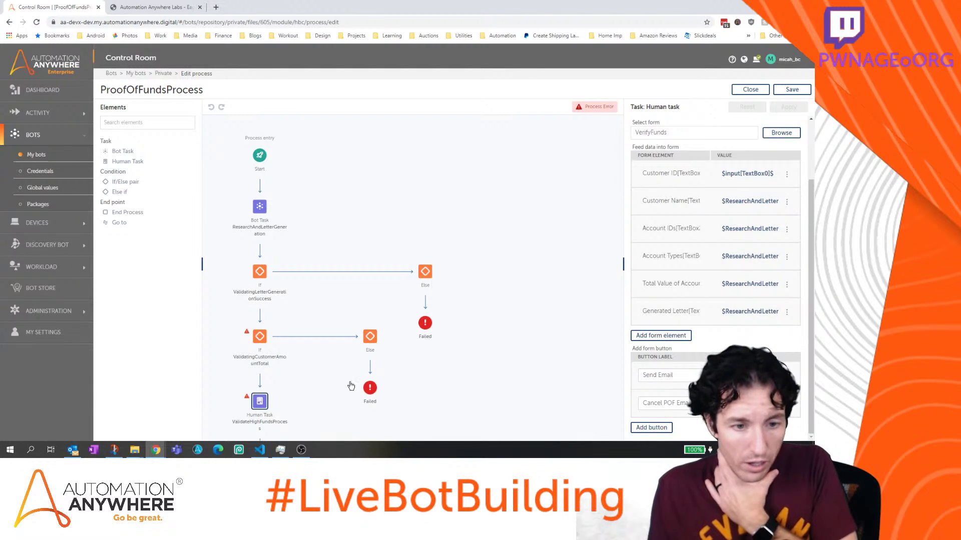
{"action": "scroll", "coordinate": [347, 362], "scroll_direction": "down", "scroll_amount": 4}
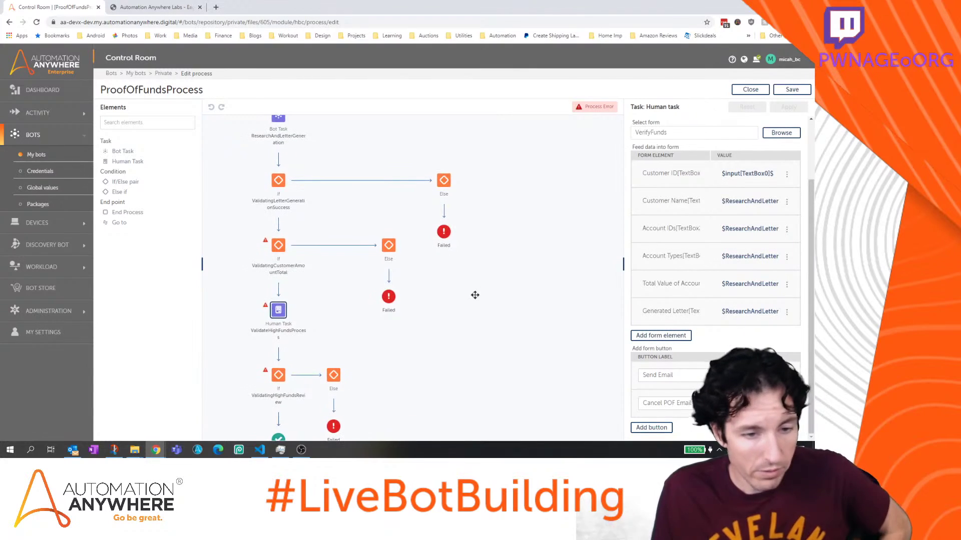
{"action": "left_click", "coordinate": [279, 381]}
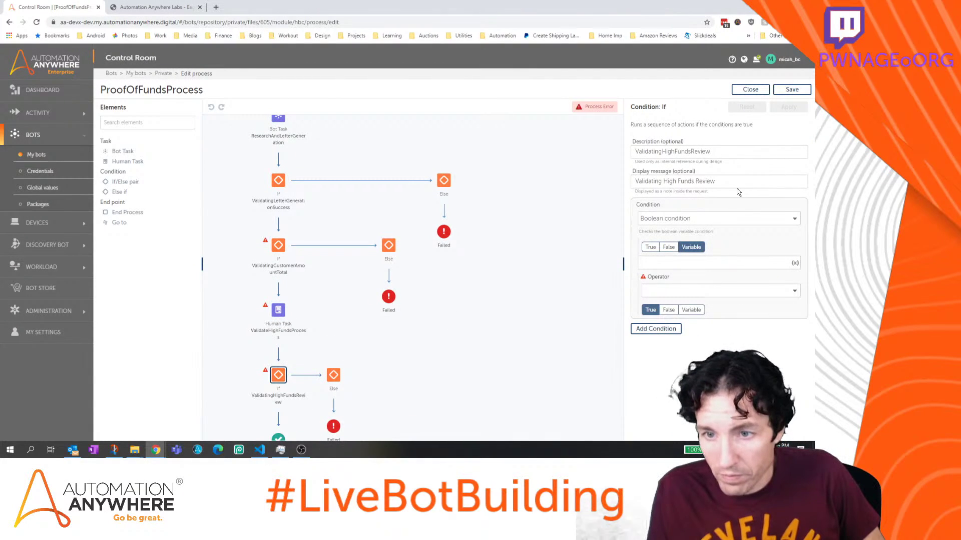
Browse ValidateHighFundsProcess Meta variables for the condition, cancel without inserting, and close the editor
{"action": "left_click", "coordinate": [720, 263]}
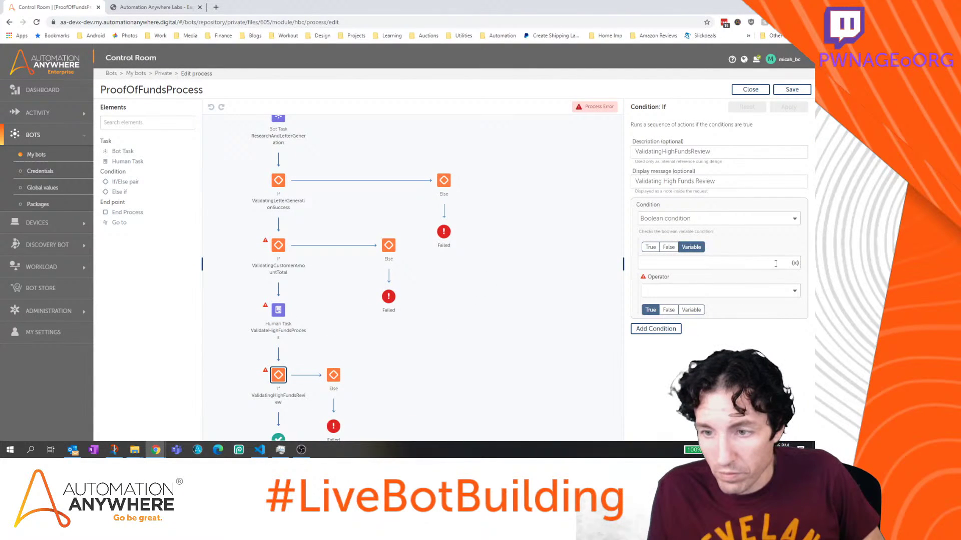
{"action": "left_click", "coordinate": [796, 264]}
{"action": "left_click", "coordinate": [450, 261]}
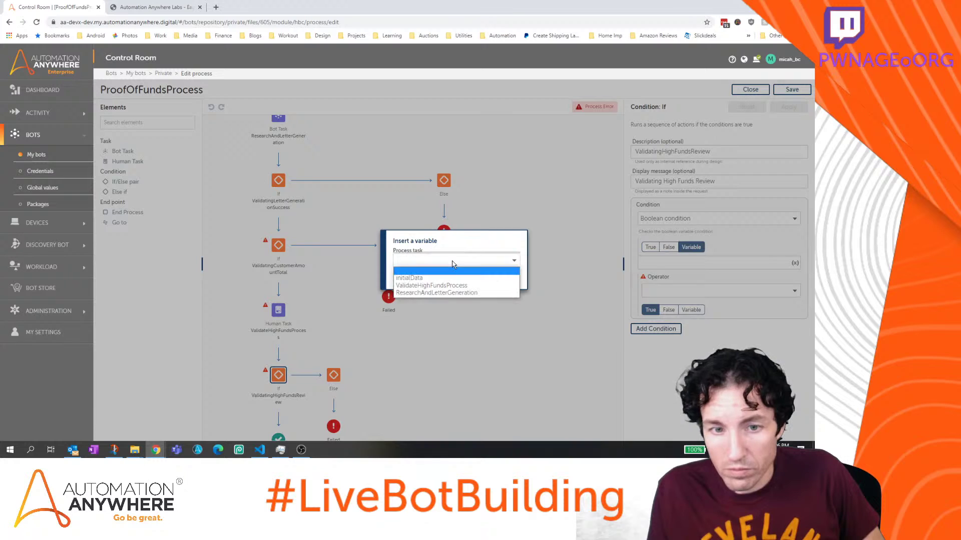
{"action": "left_click", "coordinate": [450, 288]}
{"action": "left_click", "coordinate": [450, 272]}
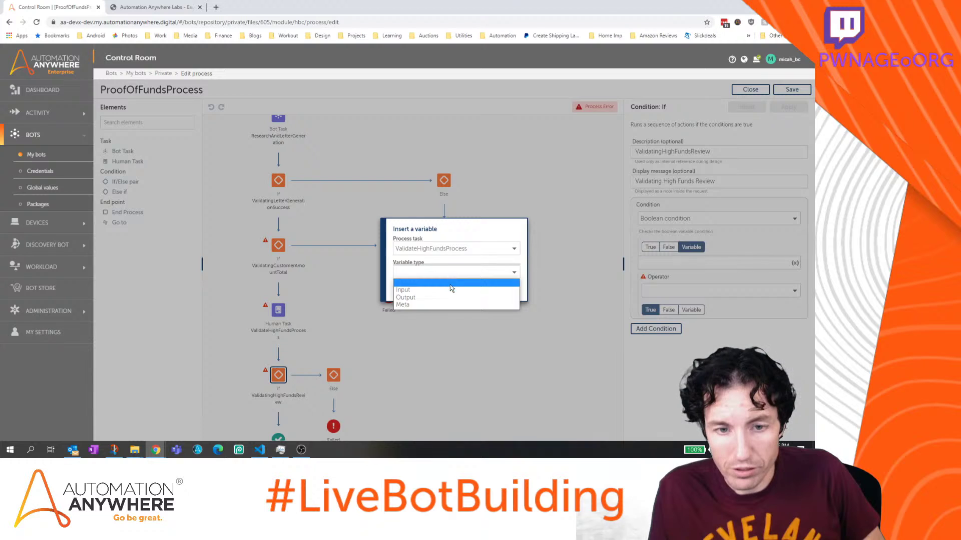
{"action": "left_click", "coordinate": [449, 306]}
{"action": "left_click", "coordinate": [455, 281]}
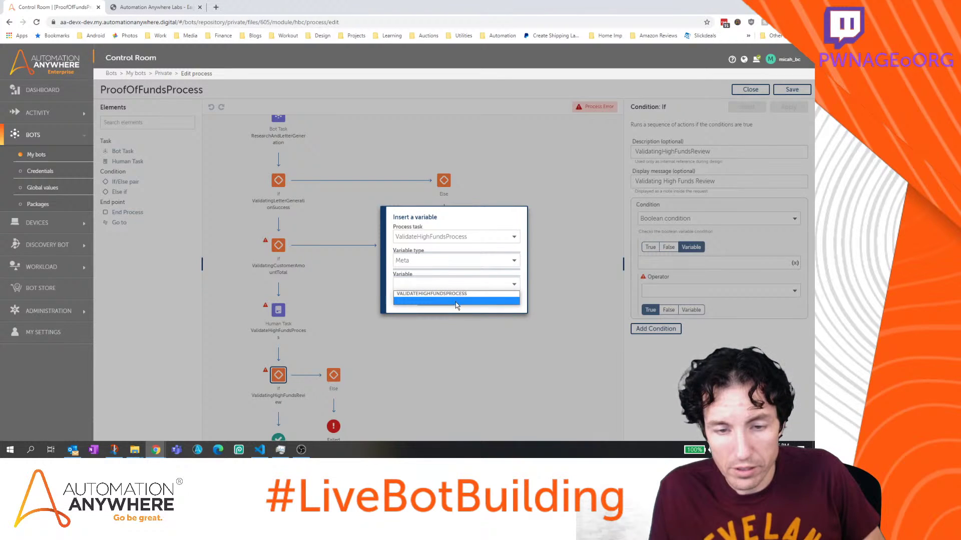
{"action": "left_click", "coordinate": [435, 300]}
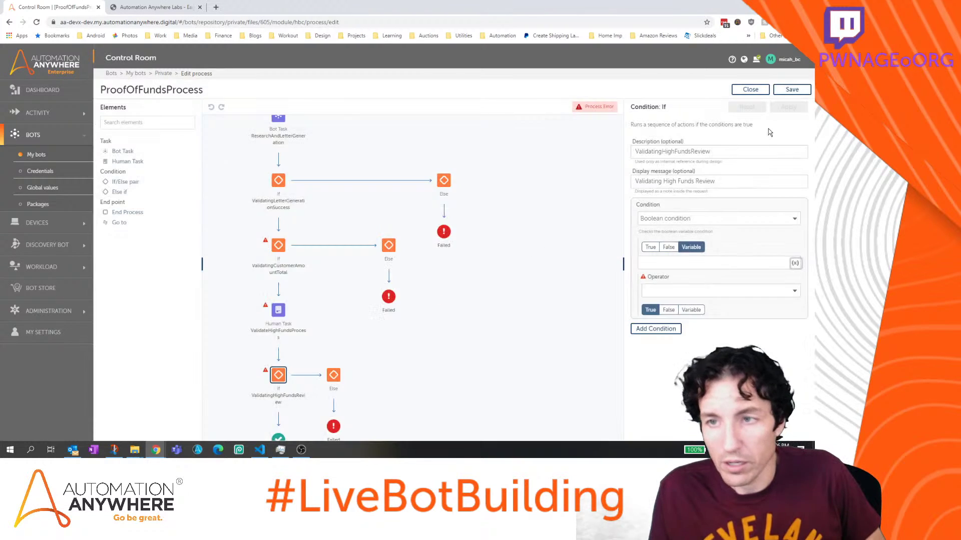
{"action": "left_click", "coordinate": [750, 90]}
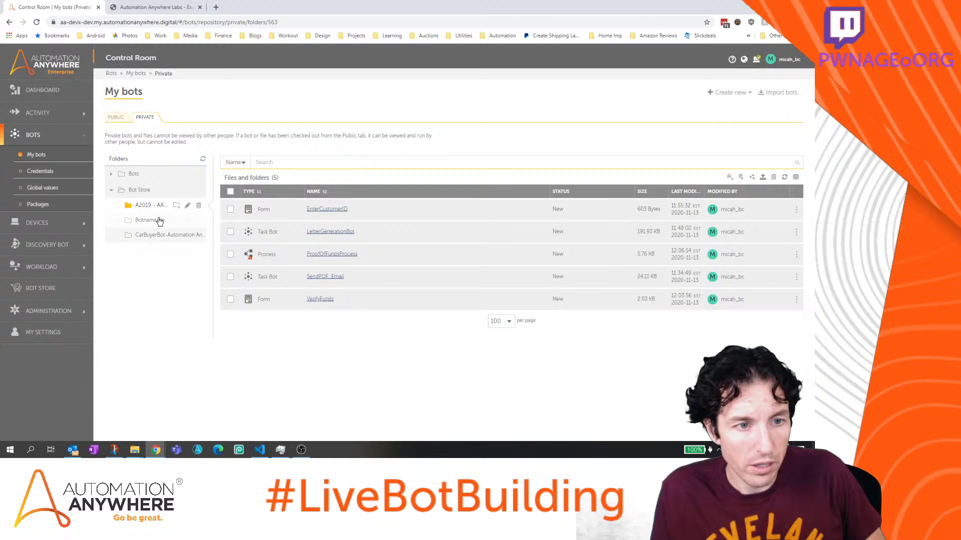
In a new browser tab, load the devx Control Room dashboard address
{"action": "left_click", "coordinate": [216, 8]}
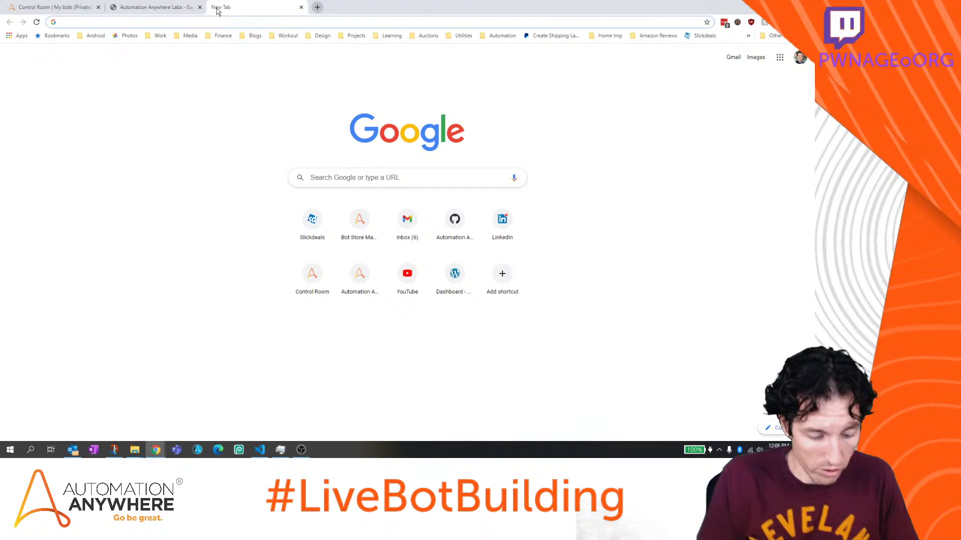
{"action": "type", "text": "devx"}
{"action": "key", "text": "Down"}
{"action": "key", "text": "Down"}
{"action": "key", "text": "Down"}
{"action": "key", "text": "Down"}
{"action": "key", "text": "Down"}
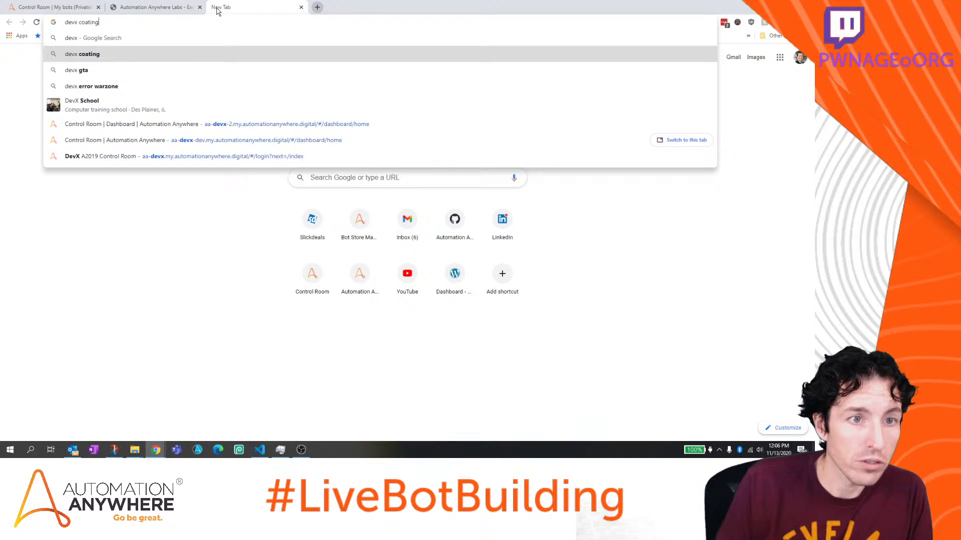
{"action": "key", "text": "Return"}
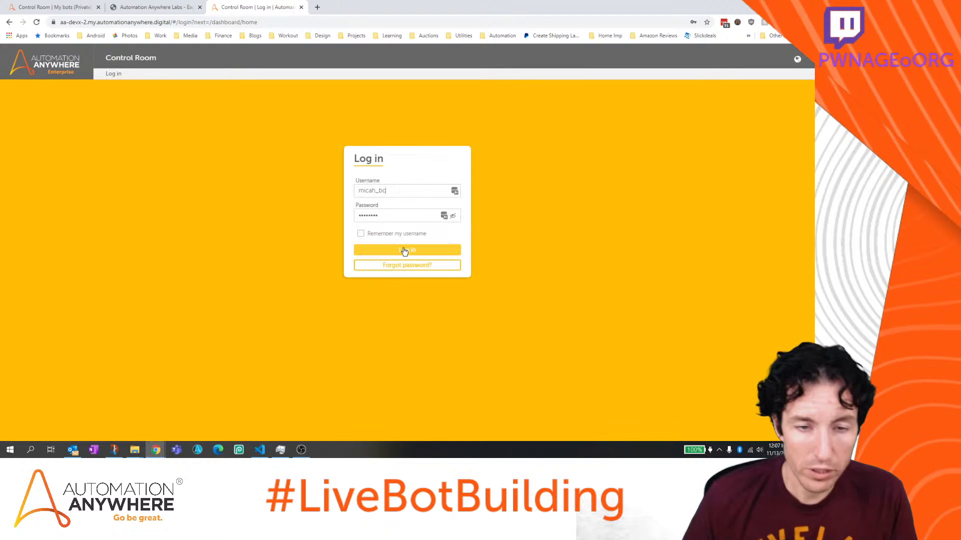
Log in and navigate from My bots to the public Bots > AARI for Web Demo folder
{"action": "left_click", "coordinate": [405, 251]}
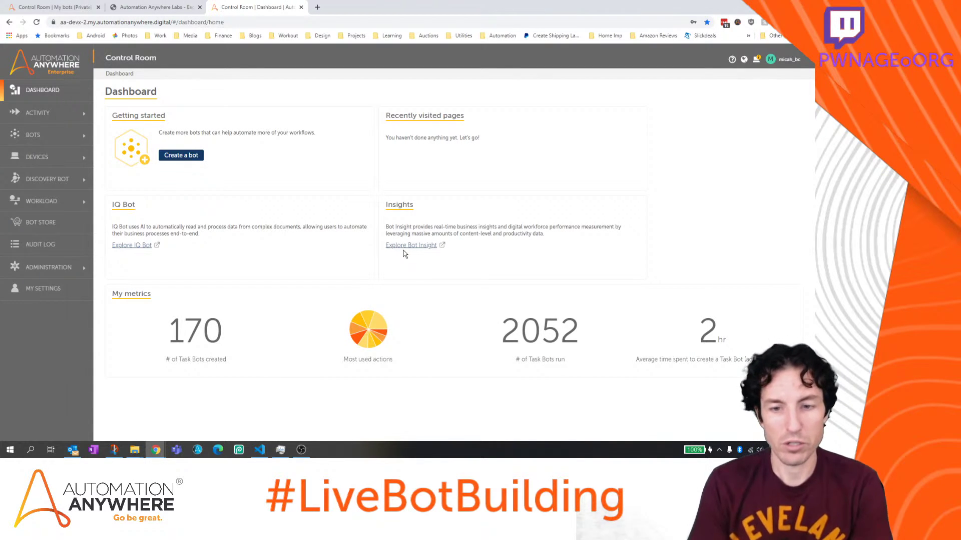
{"action": "left_click", "coordinate": [48, 268]}
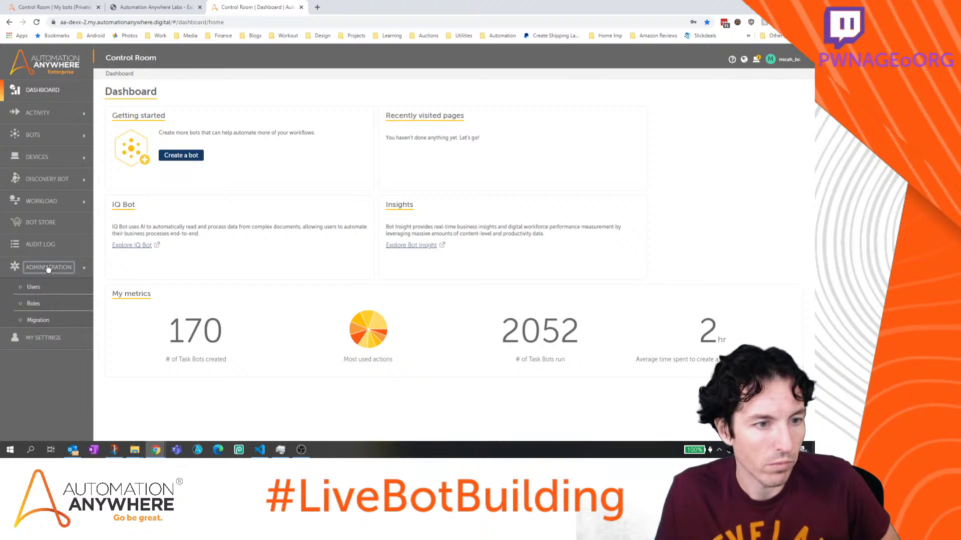
{"action": "left_click", "coordinate": [31, 134]}
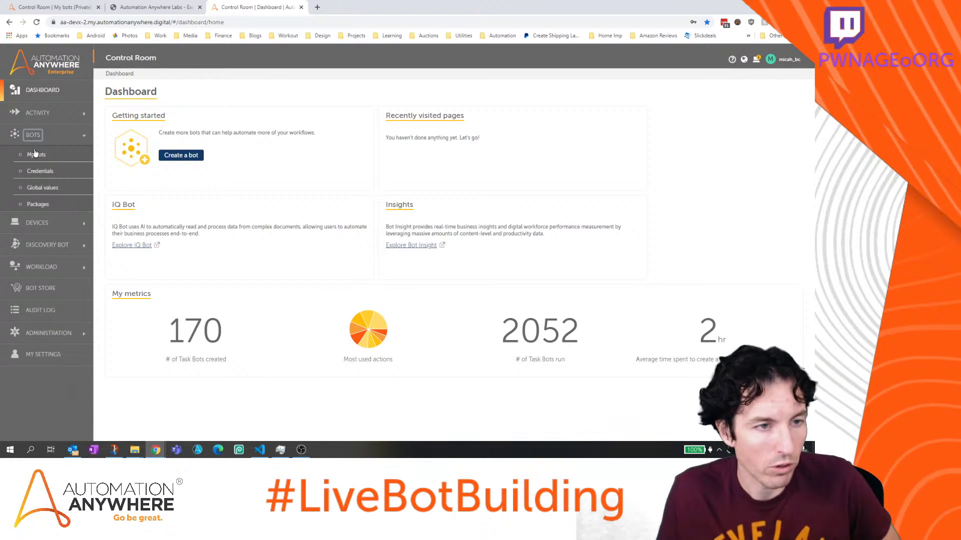
{"action": "left_click", "coordinate": [35, 156]}
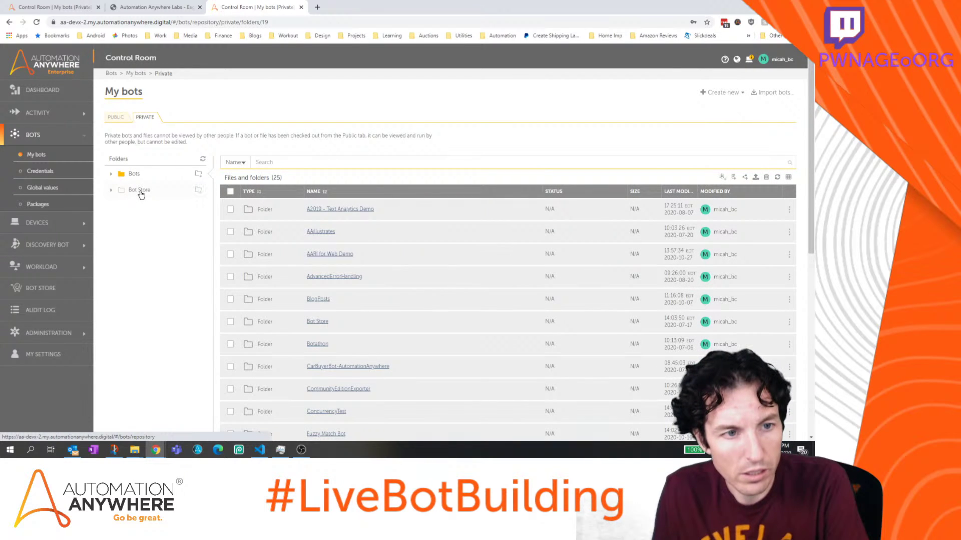
{"action": "left_click", "coordinate": [332, 255]}
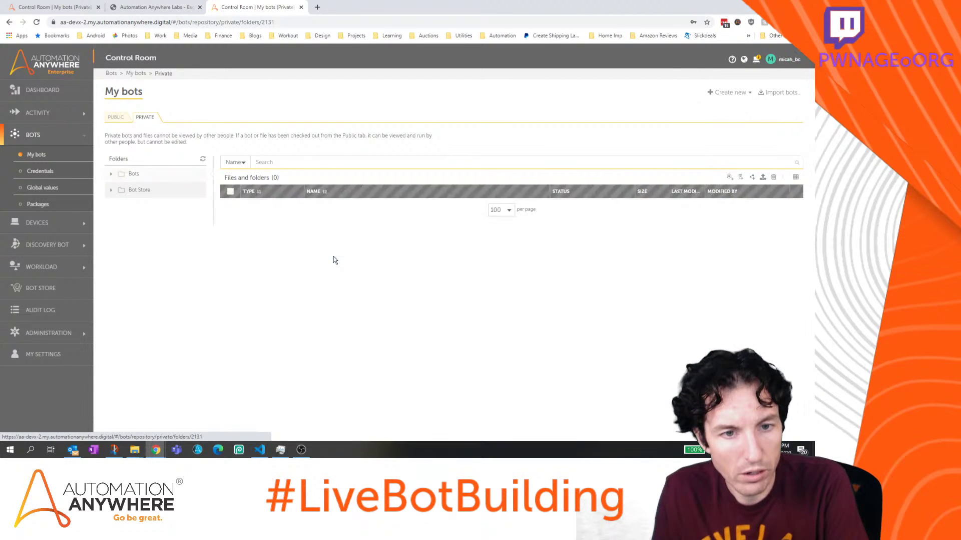
{"action": "left_click", "coordinate": [115, 119]}
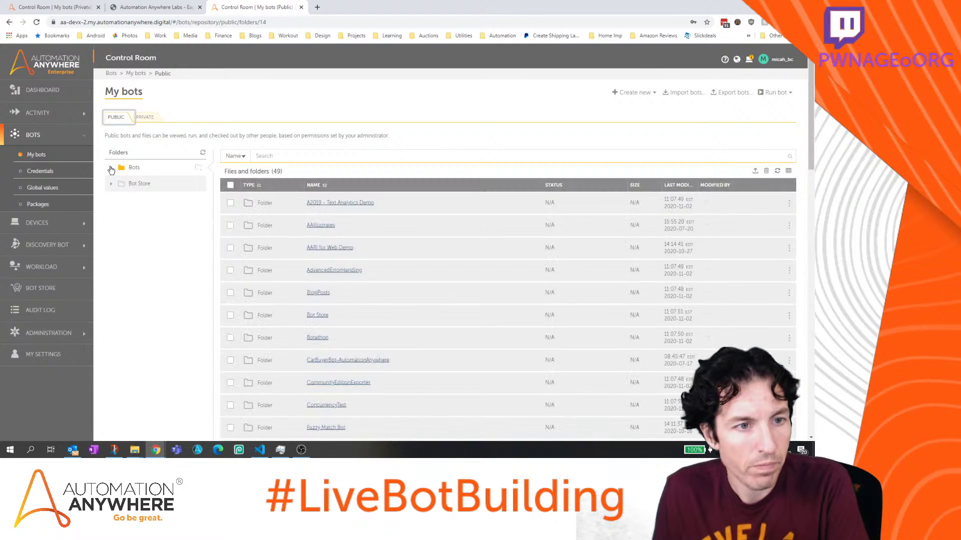
{"action": "left_click", "coordinate": [111, 169]}
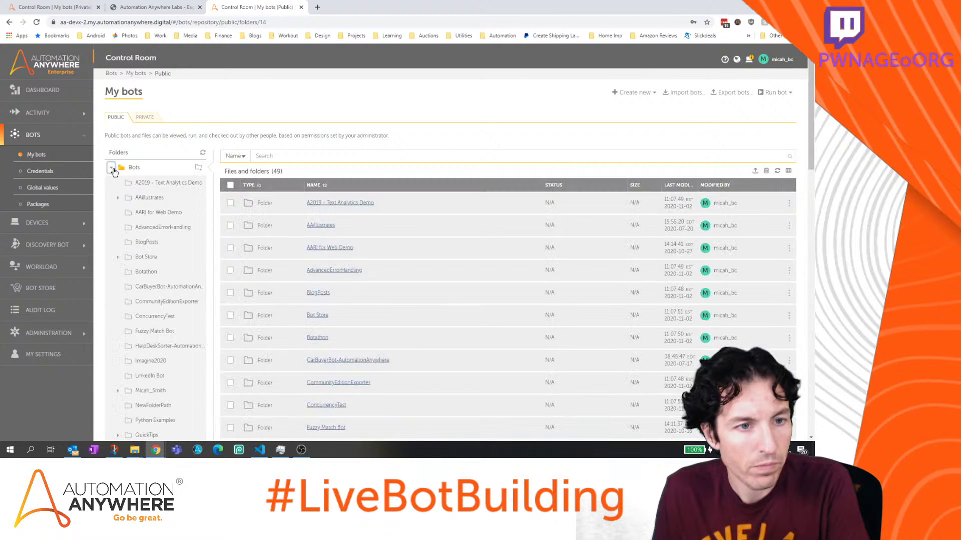
{"action": "left_click", "coordinate": [150, 213]}
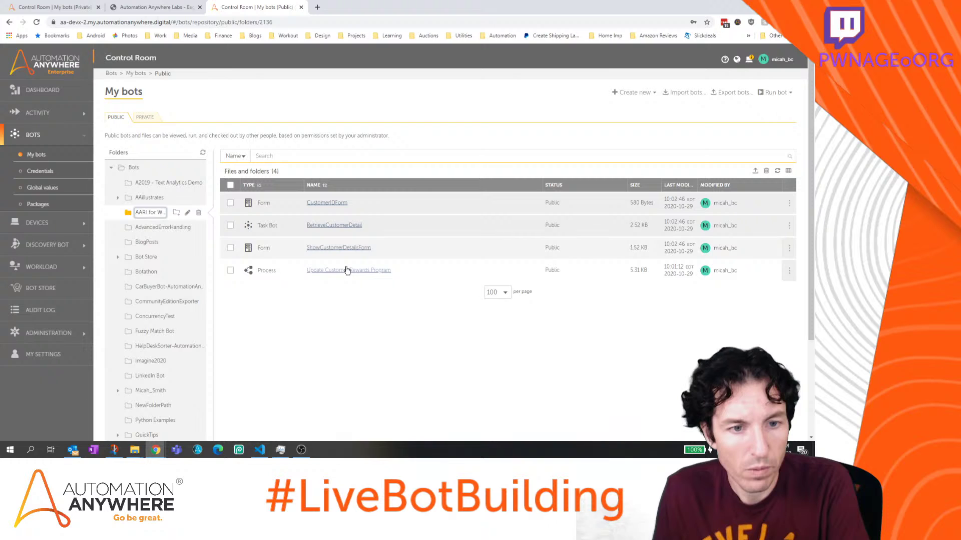
{"action": "left_click", "coordinate": [351, 270]}
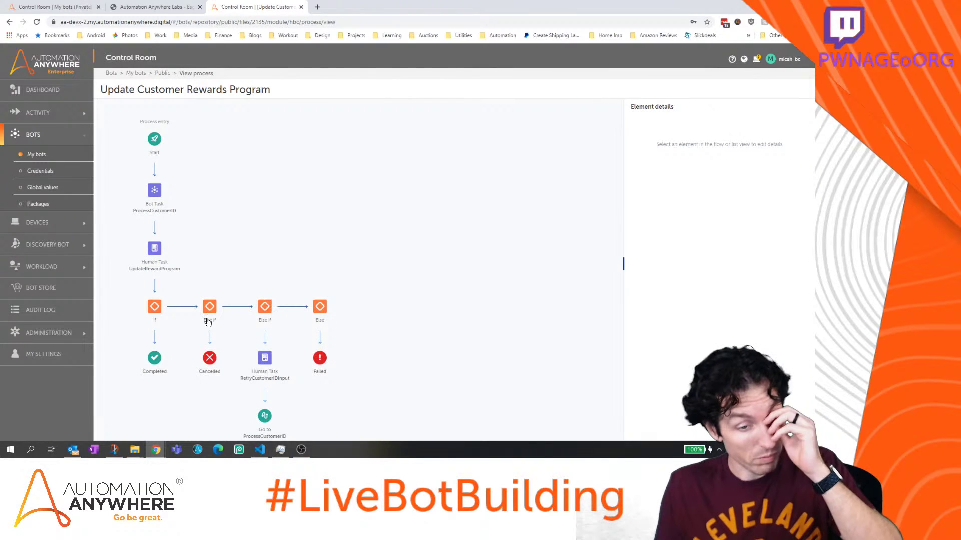
{"action": "left_click", "coordinate": [153, 311]}
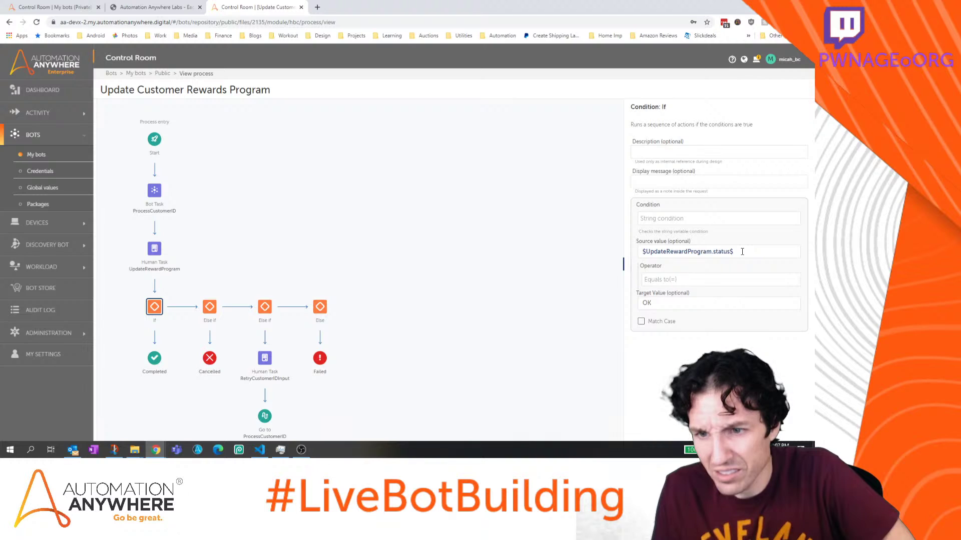
{"action": "left_click_drag", "start_coordinate": [741, 252], "coordinate": [661, 251]}
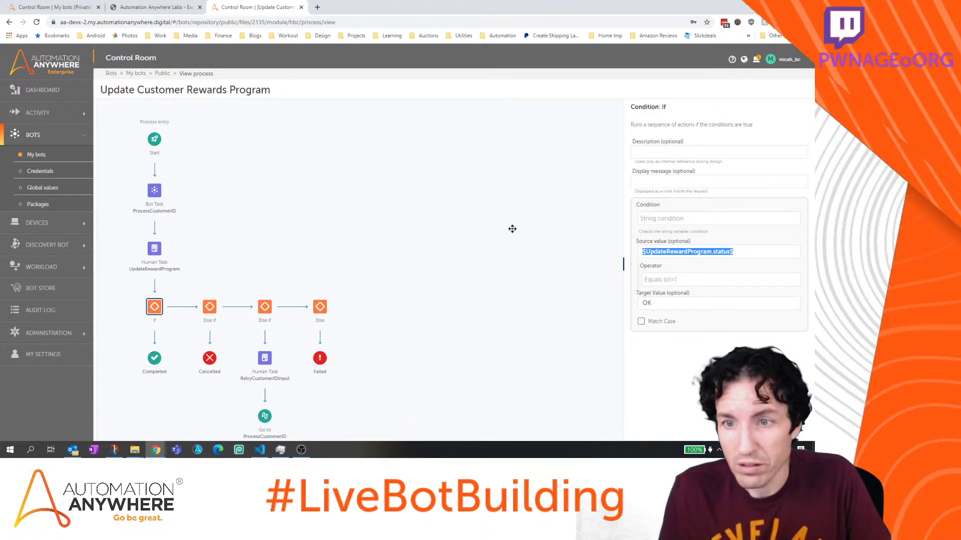
{"action": "left_click", "coordinate": [9, 23]}
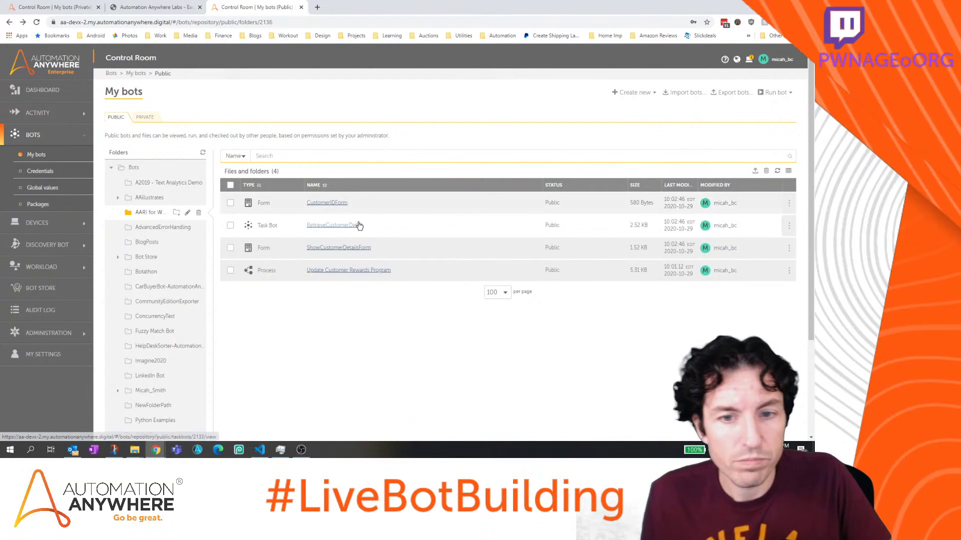
Check out Update Customer Rewards Program and open it from the private AARI for Web Demo folder
{"action": "mouse_move", "coordinate": [791, 271]}
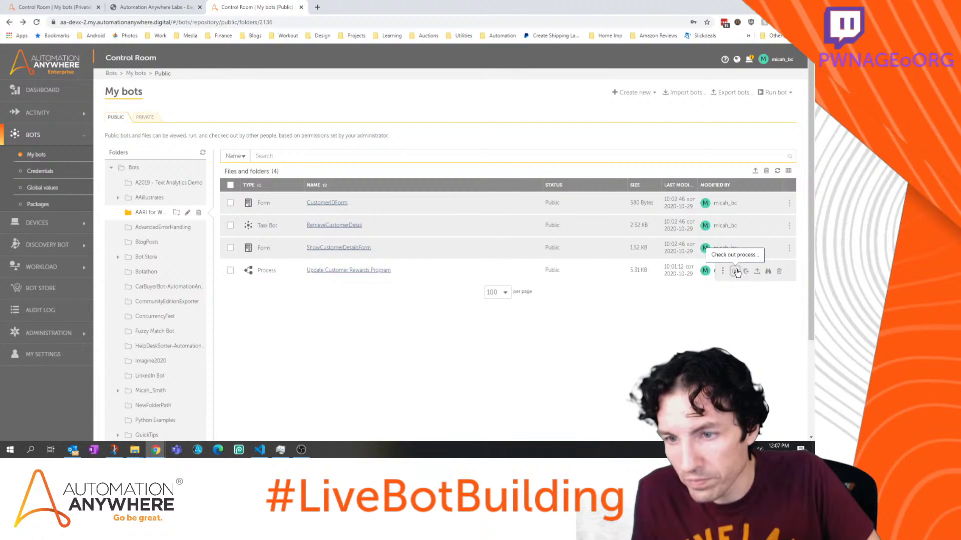
{"action": "left_click", "coordinate": [734, 272]}
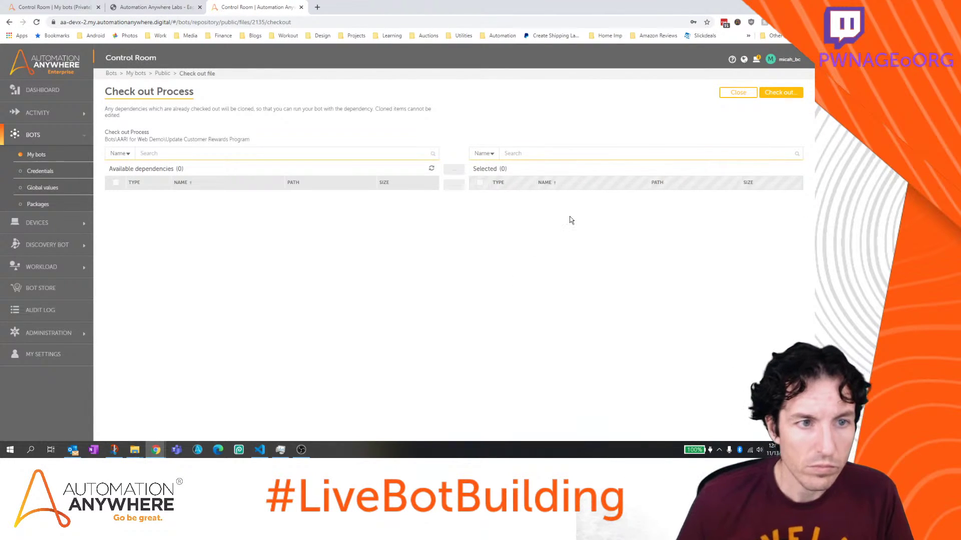
{"action": "left_click", "coordinate": [763, 94]}
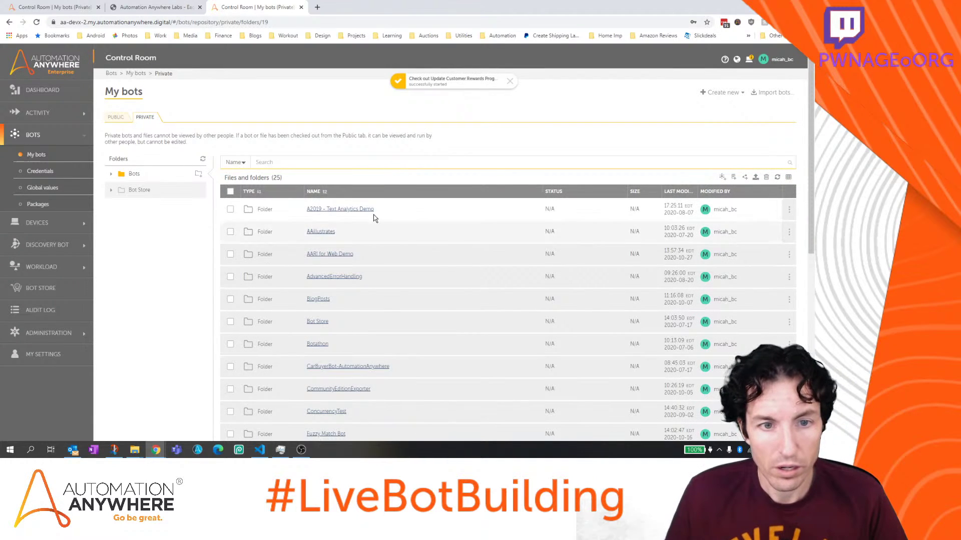
{"action": "left_click", "coordinate": [327, 254]}
{"action": "left_click", "coordinate": [332, 276]}
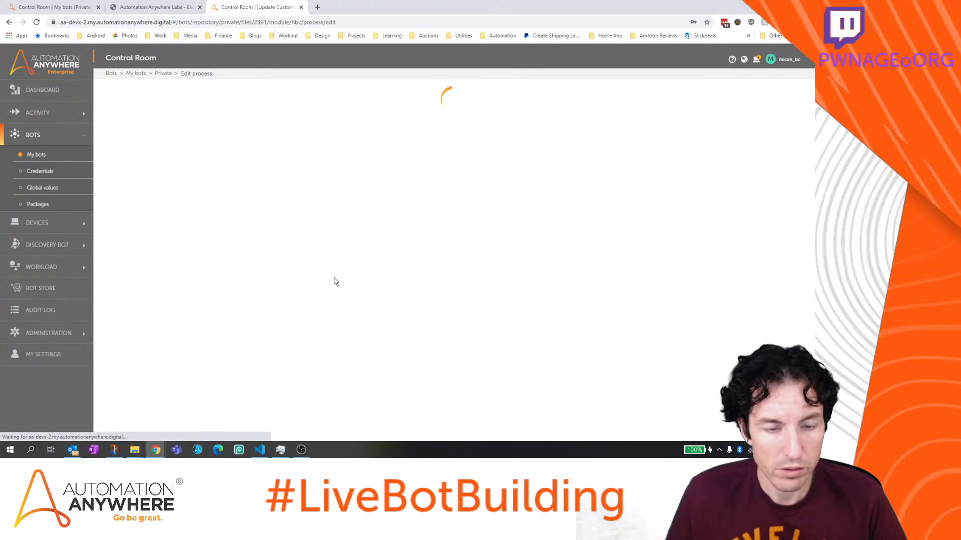
Browse UpdateRewardProgram Meta variables for the first If's source value, cancel, and close the process
{"action": "left_click", "coordinate": [260, 322]}
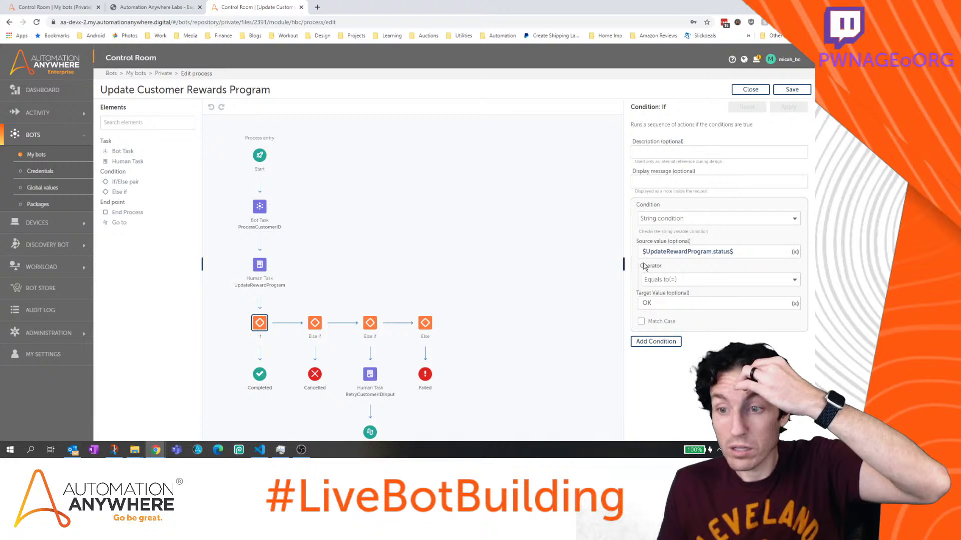
{"action": "left_click", "coordinate": [795, 252]}
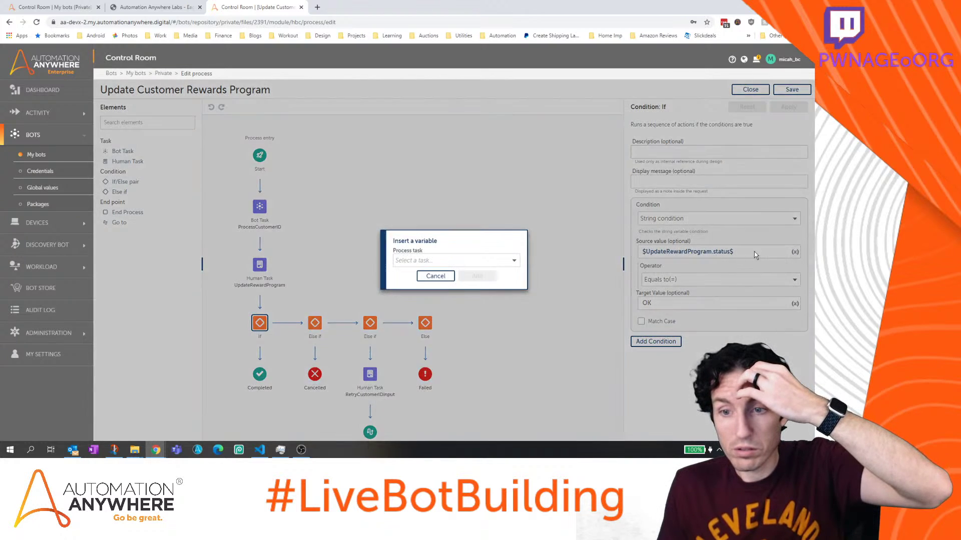
{"action": "left_click", "coordinate": [489, 261]}
{"action": "left_click", "coordinate": [472, 299]}
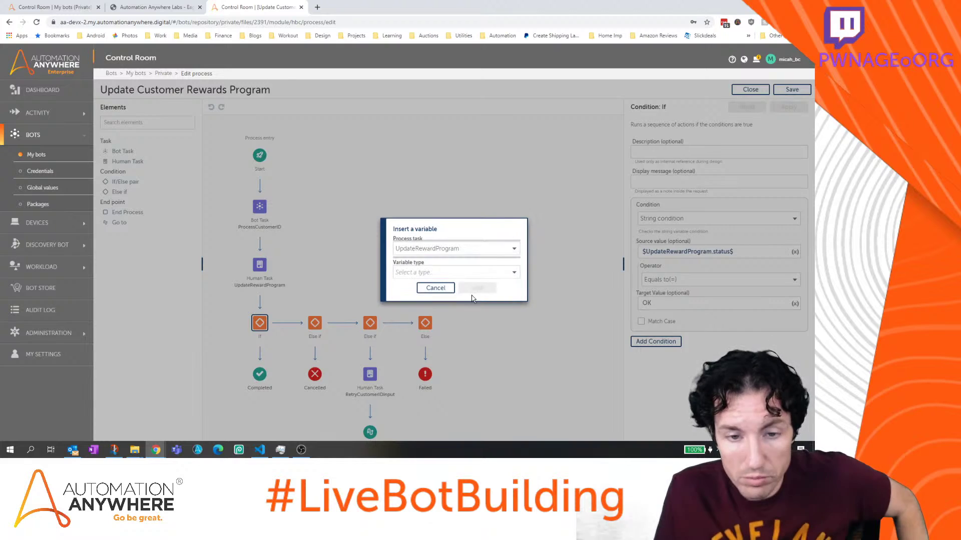
{"action": "left_click", "coordinate": [470, 272]}
{"action": "left_click", "coordinate": [465, 304]}
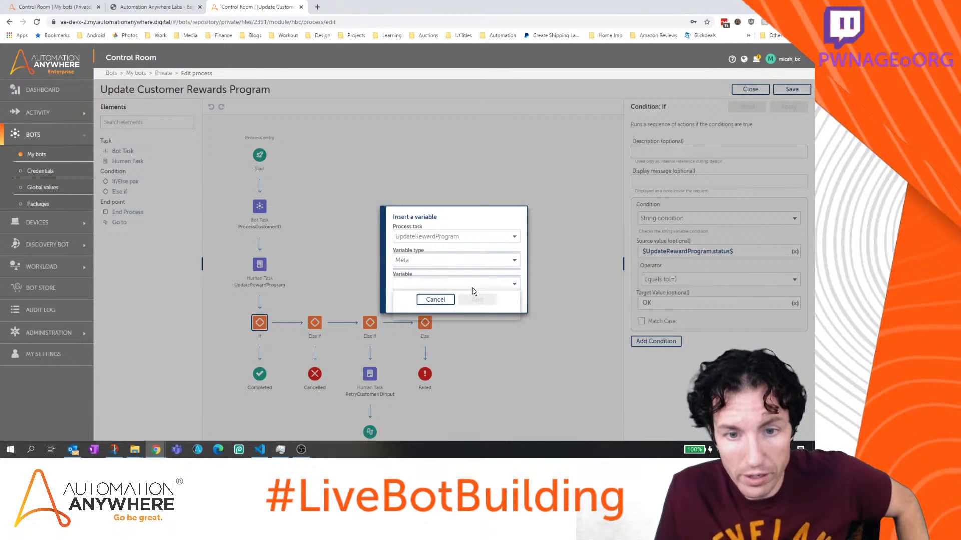
{"action": "left_click", "coordinate": [472, 284]}
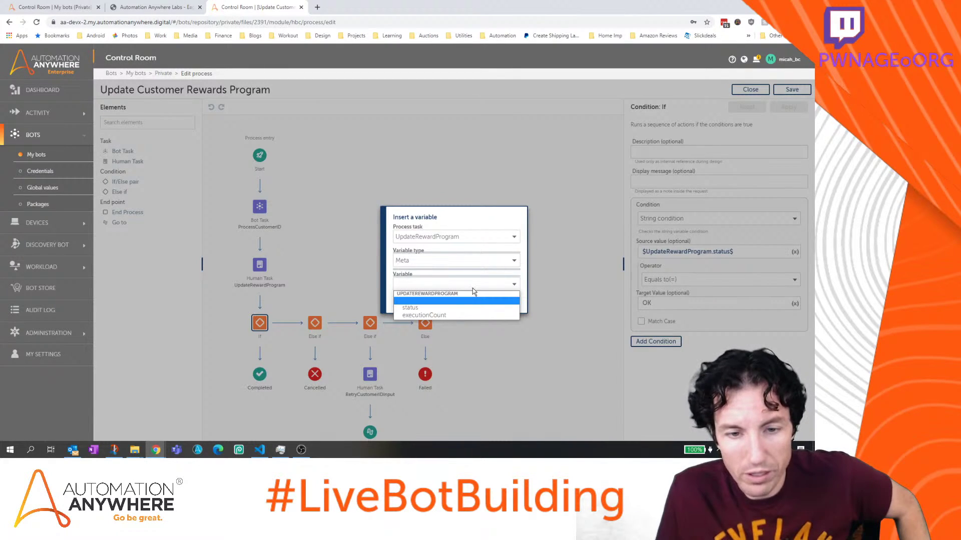
{"action": "left_click", "coordinate": [473, 288]}
{"action": "left_click", "coordinate": [439, 299]}
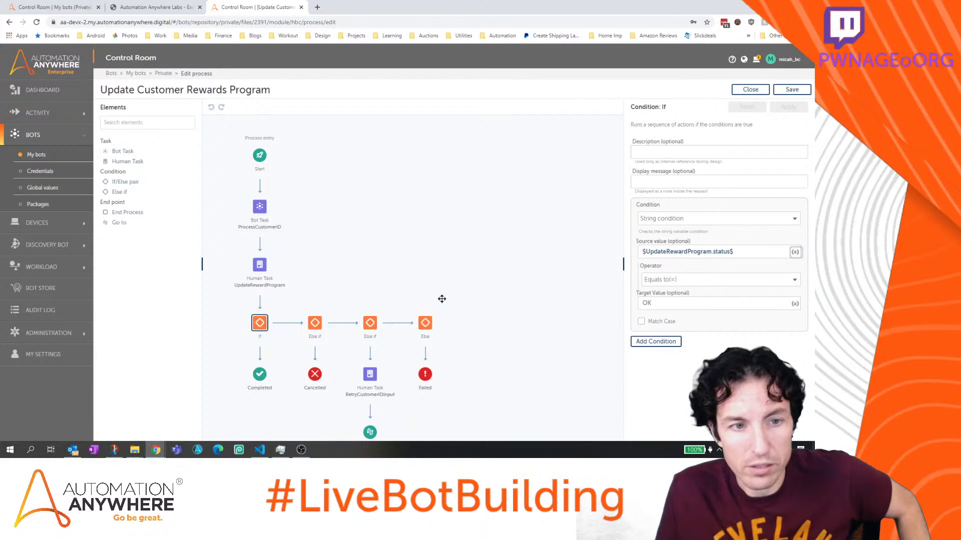
{"action": "left_click", "coordinate": [749, 89]}
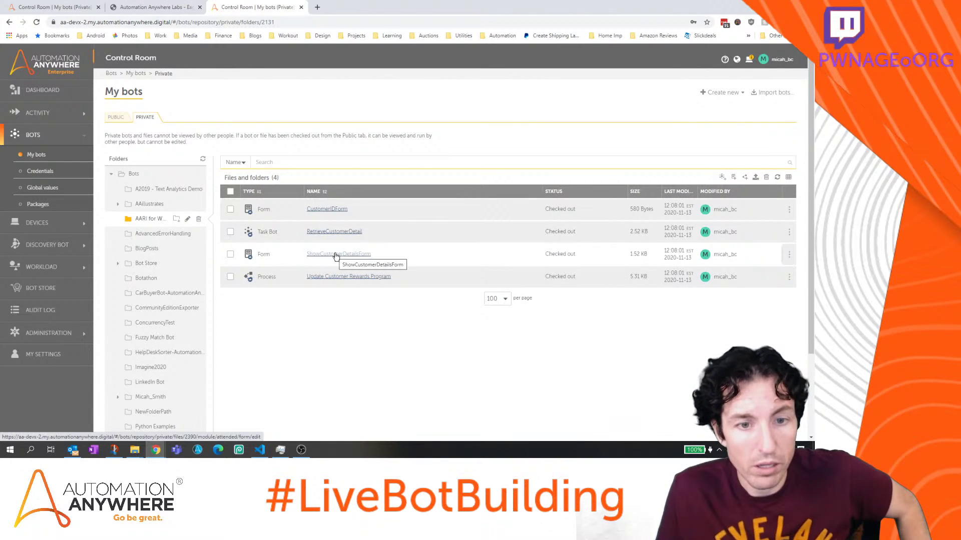
Open ShowCustomerDetailsForm, inspect the Reward Tier and Execution Count fields, then close it
{"action": "left_click", "coordinate": [335, 255]}
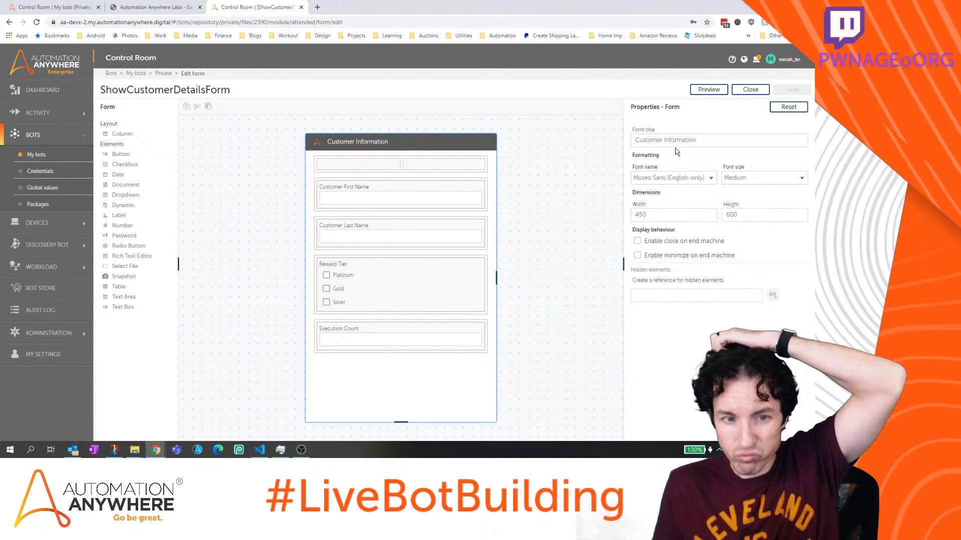
{"action": "left_click", "coordinate": [364, 257]}
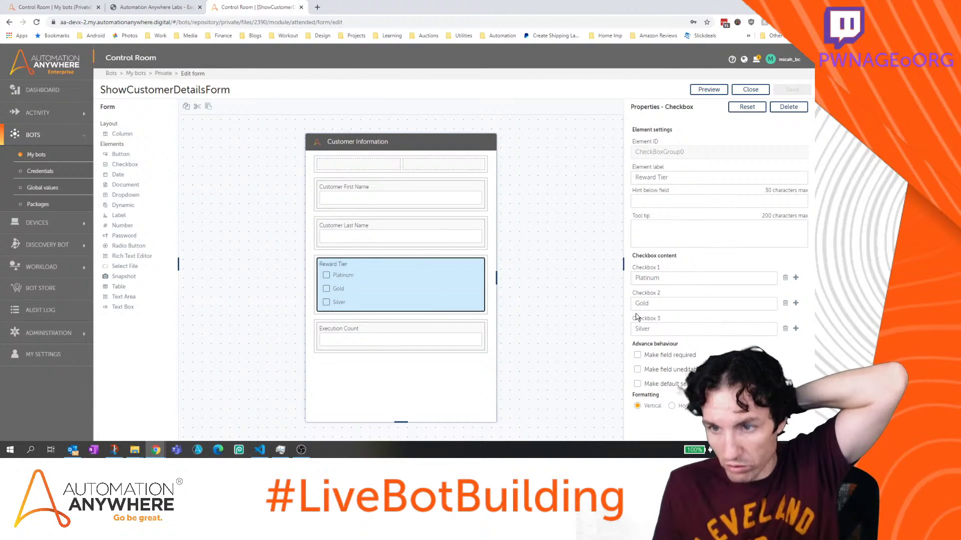
{"action": "left_click", "coordinate": [424, 325]}
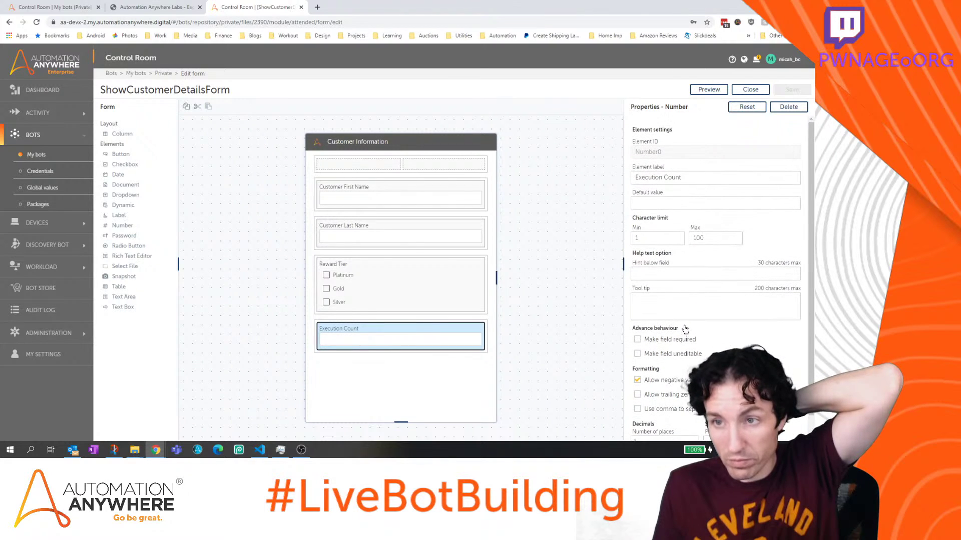
{"action": "left_click", "coordinate": [760, 105]}
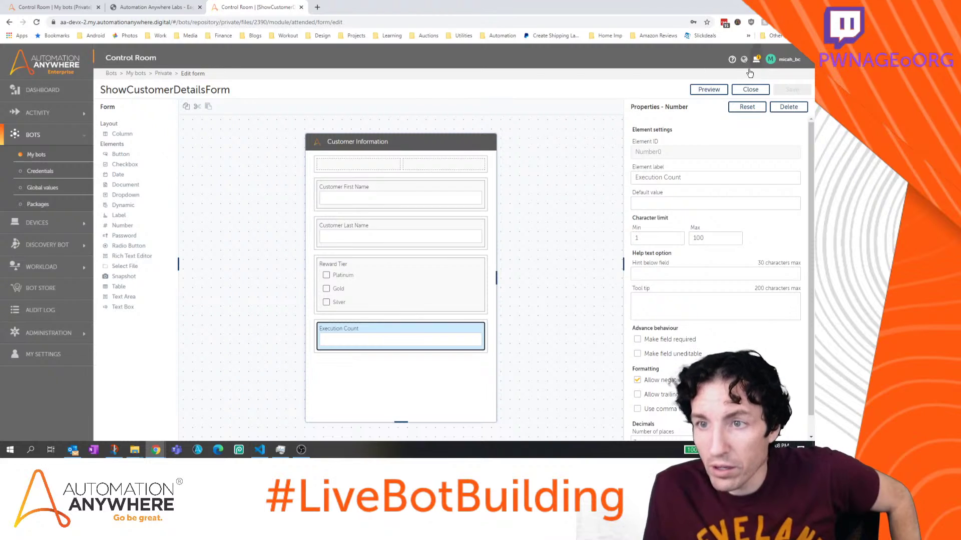
{"action": "left_click", "coordinate": [751, 90]}
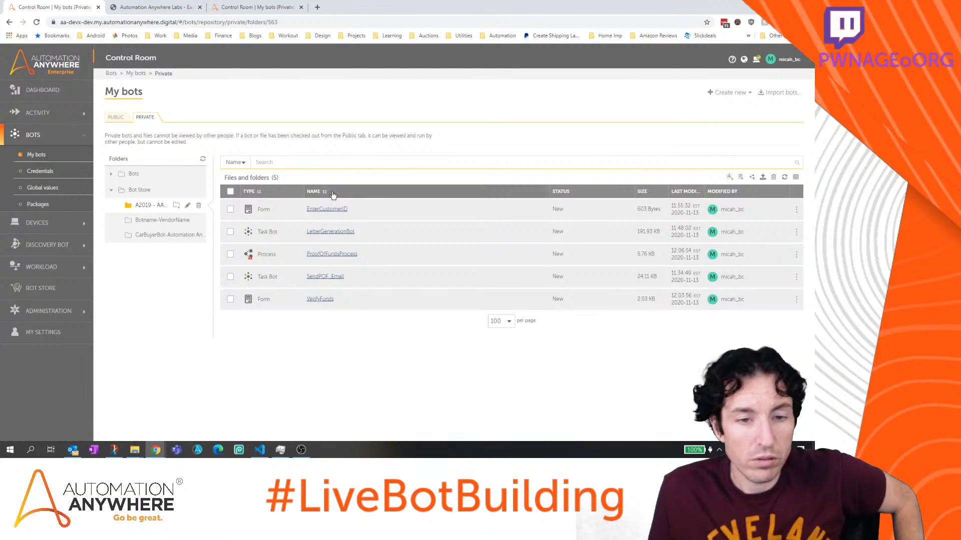
Open ProofOfFundsProcess and select its ValidatingCustomerAmountTotal condition
{"action": "left_click", "coordinate": [331, 256]}
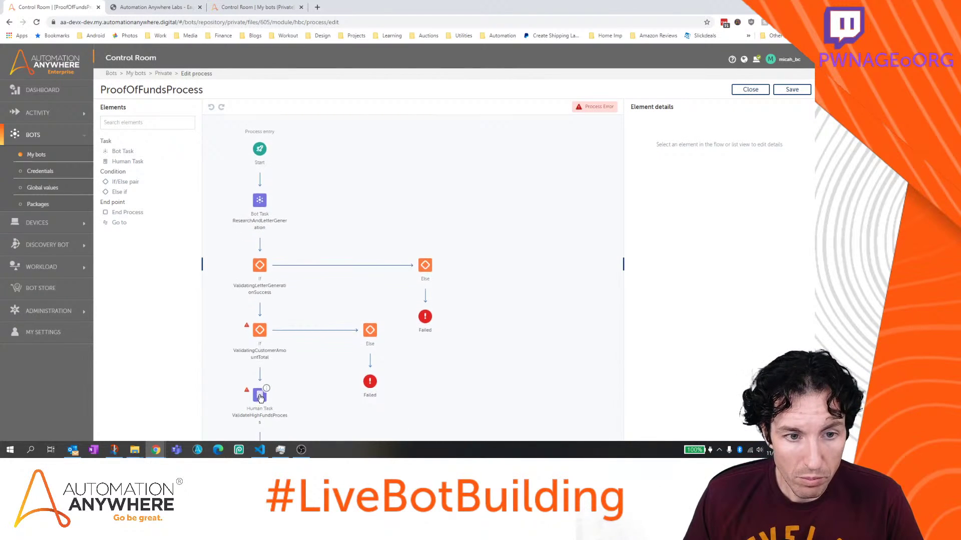
{"action": "scroll", "coordinate": [259, 405], "scroll_direction": "down", "scroll_amount": 1}
{"action": "left_click", "coordinate": [259, 371]}
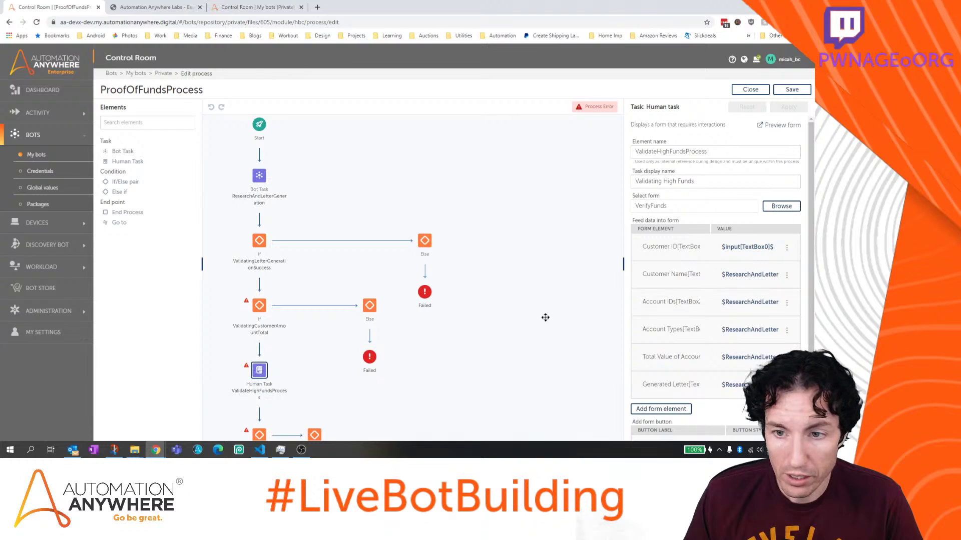
{"action": "scroll", "coordinate": [718, 278], "scroll_direction": "down", "scroll_amount": 2}
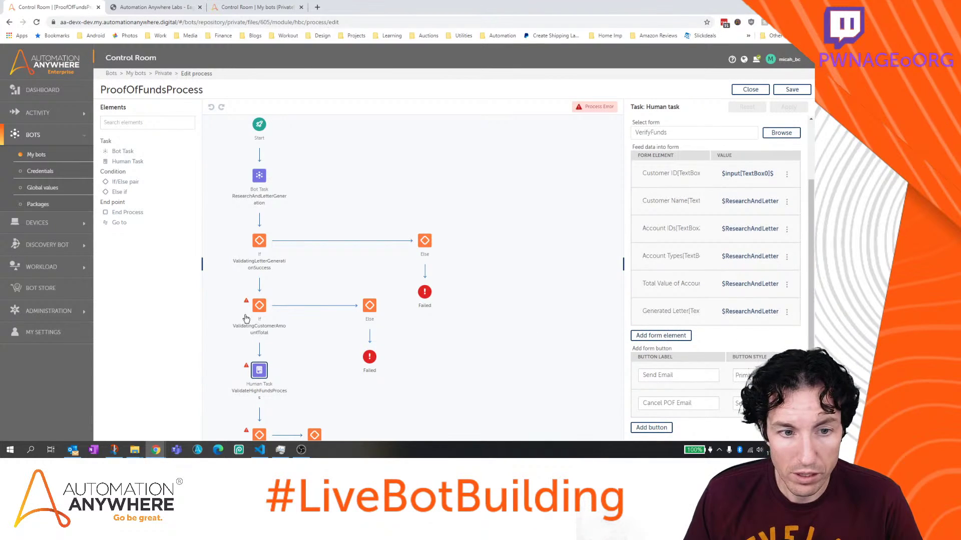
{"action": "left_click", "coordinate": [259, 306]}
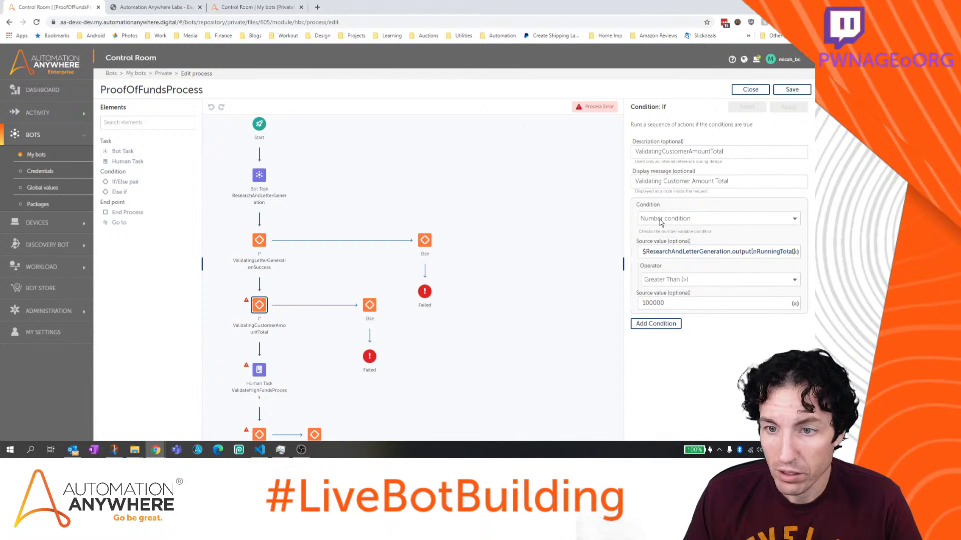
Set the condition's operator to Equals to (=) against 100000, apply, and save the process
{"action": "left_click", "coordinate": [680, 221]}
{"action": "left_click", "coordinate": [681, 221]}
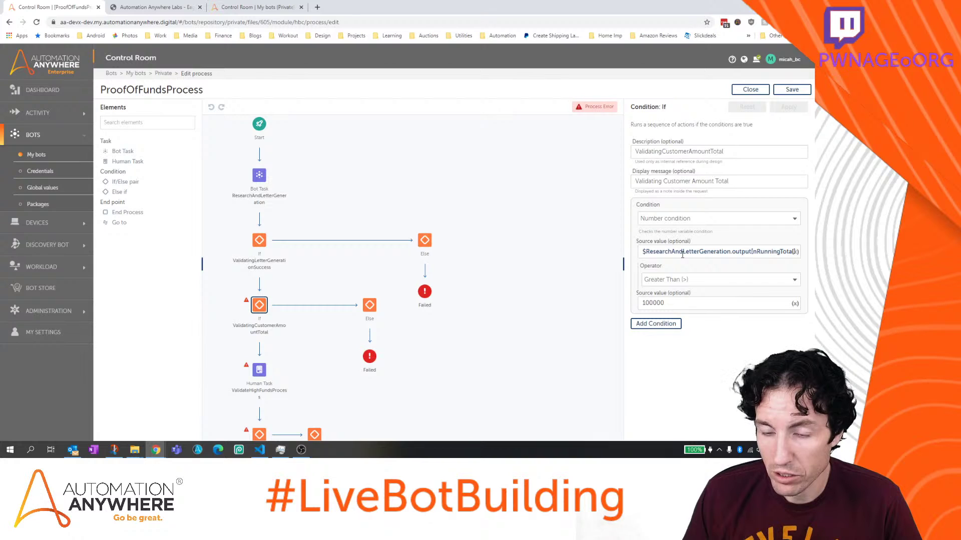
{"action": "left_click", "coordinate": [683, 282]}
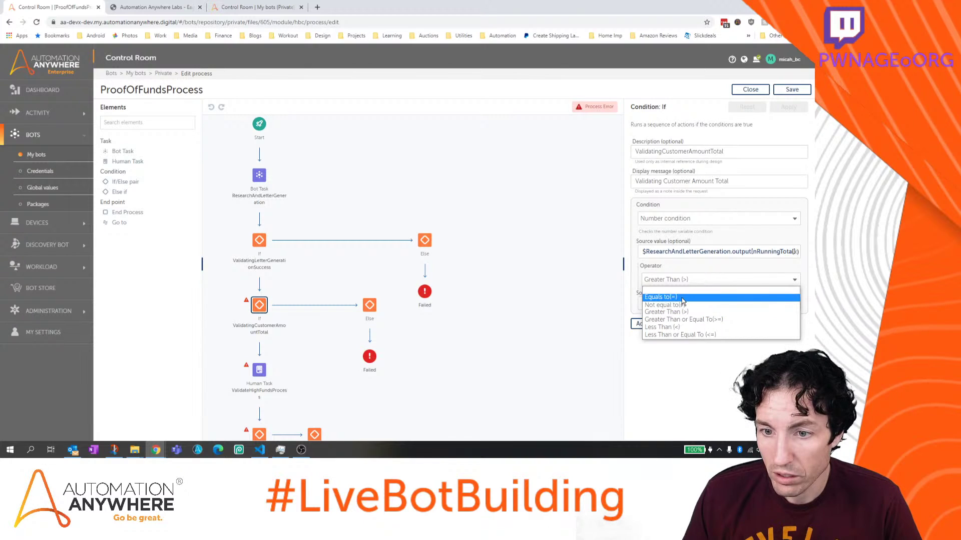
{"action": "left_click", "coordinate": [682, 298]}
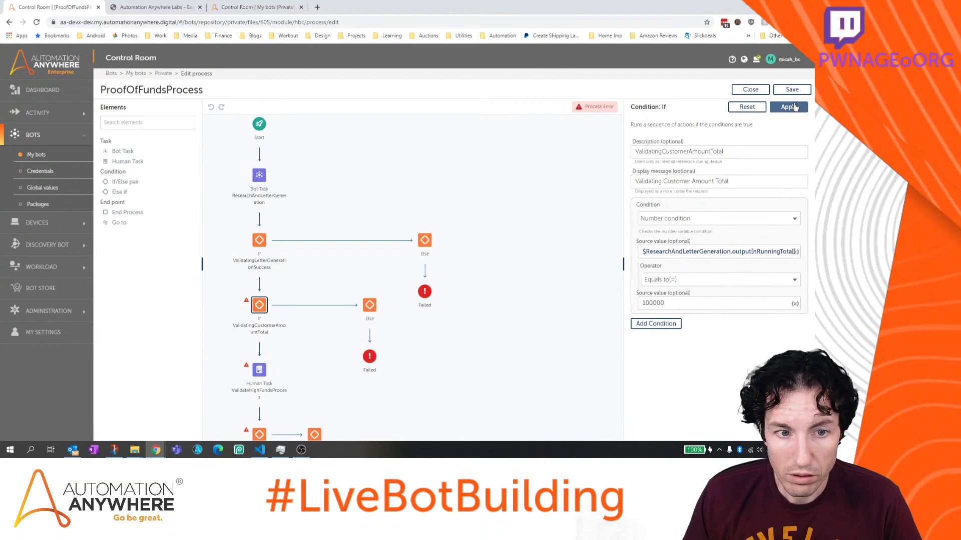
{"action": "left_click", "coordinate": [794, 106]}
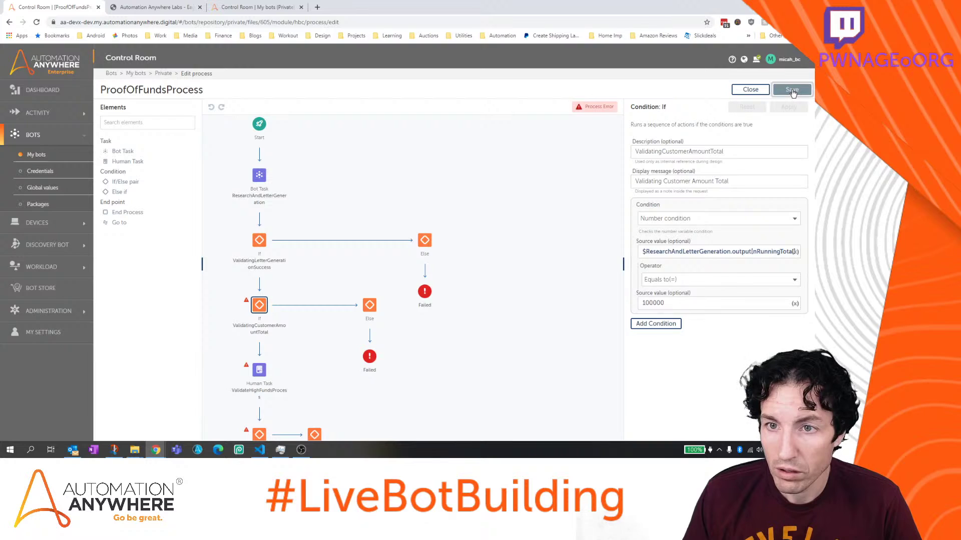
{"action": "left_click", "coordinate": [793, 91]}
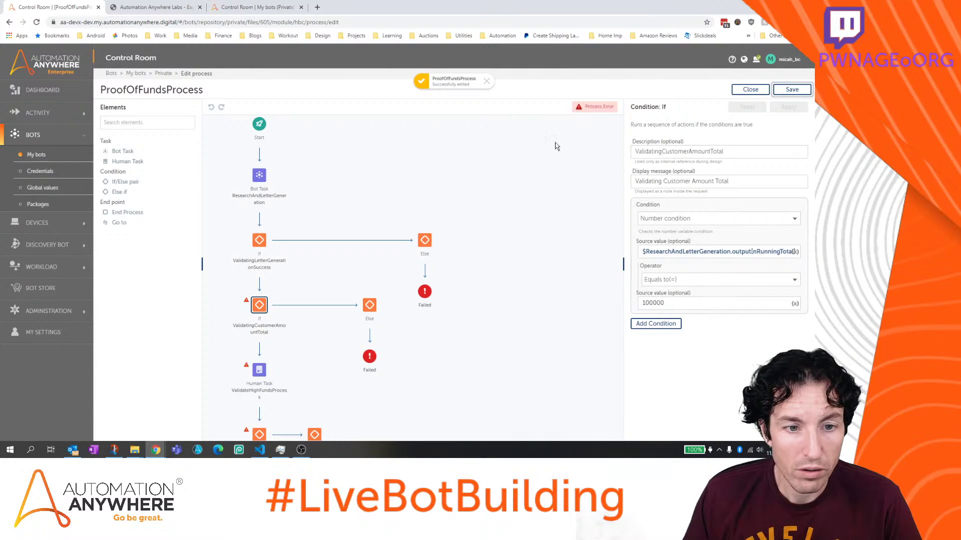
{"action": "left_click", "coordinate": [258, 305]}
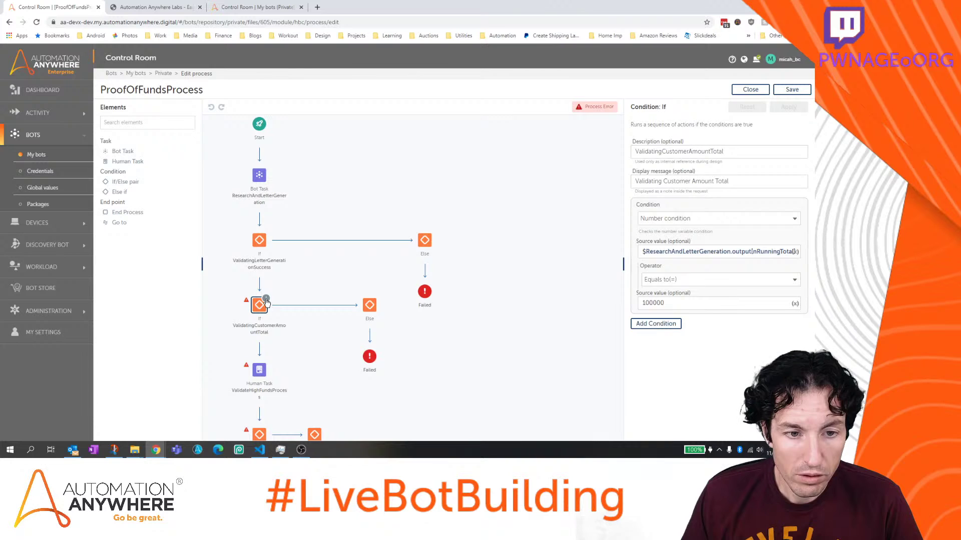
Delete the ValidatingCustomerAmountTotal condition along with its other branches
{"action": "left_click", "coordinate": [258, 242]}
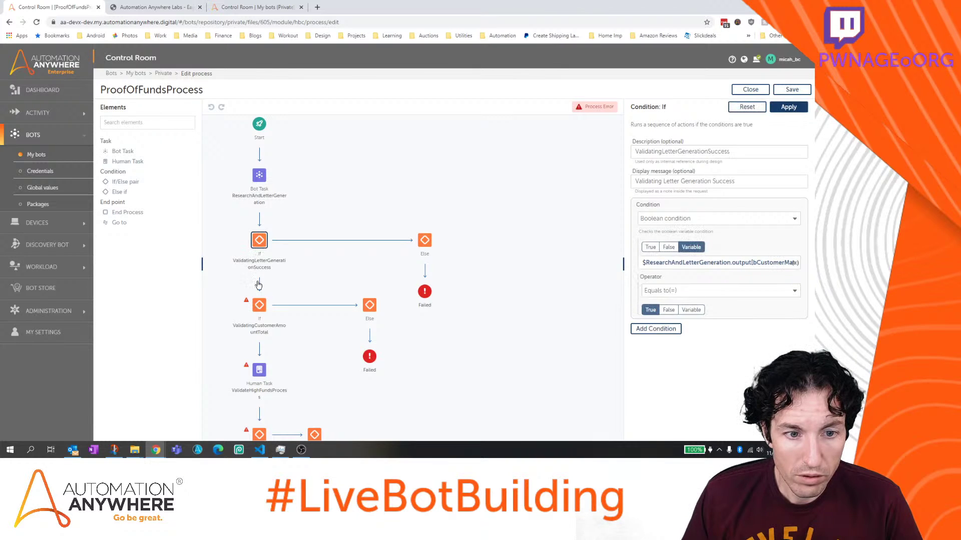
{"action": "left_click", "coordinate": [259, 307]}
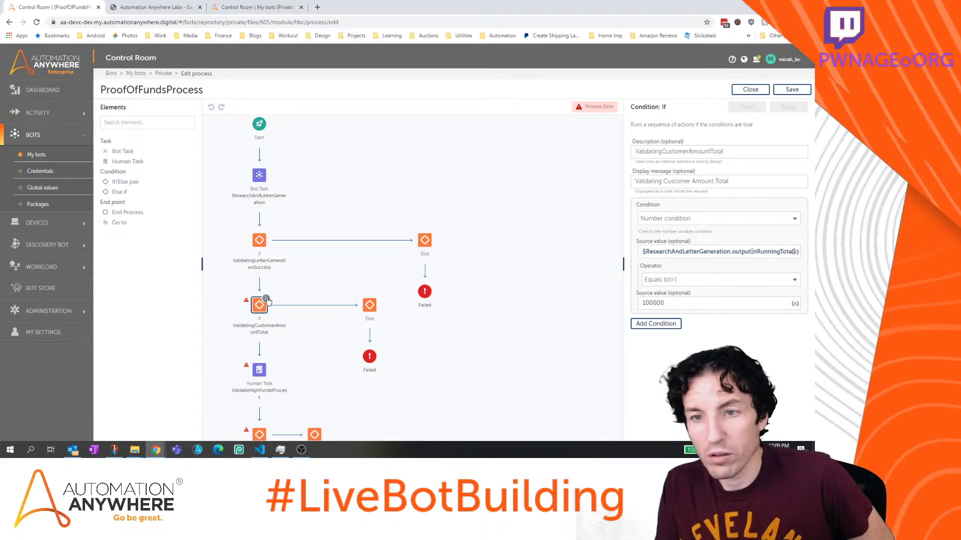
{"action": "left_click", "coordinate": [267, 299]}
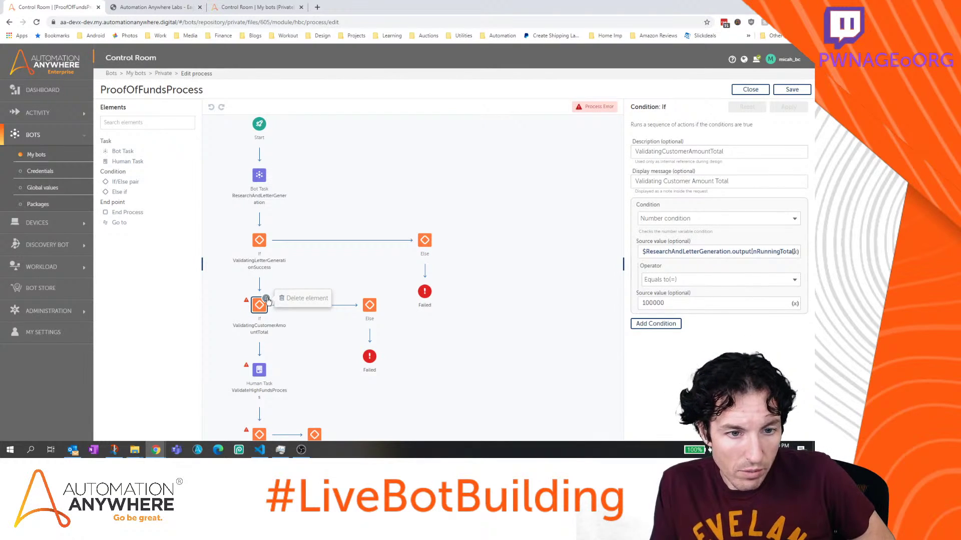
{"action": "left_click", "coordinate": [295, 298]}
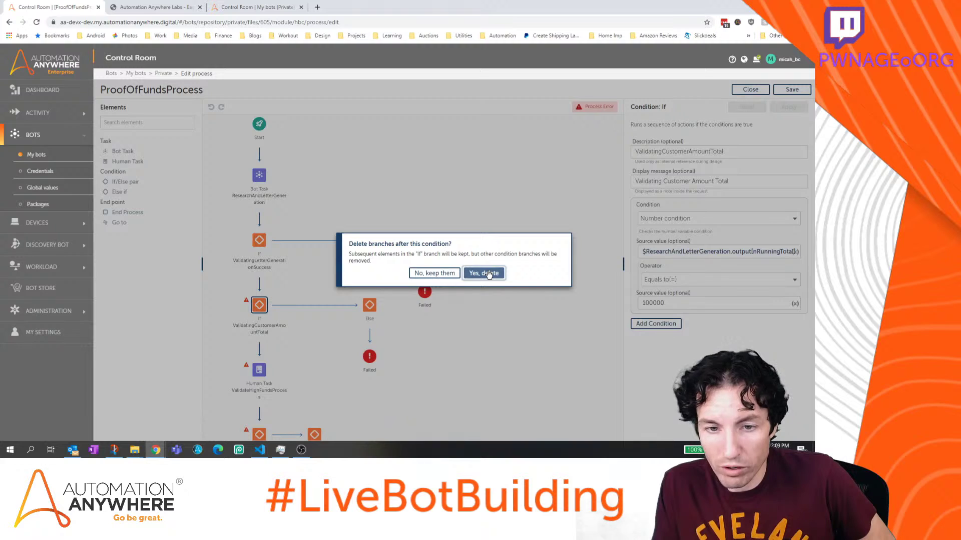
{"action": "left_click", "coordinate": [489, 275]}
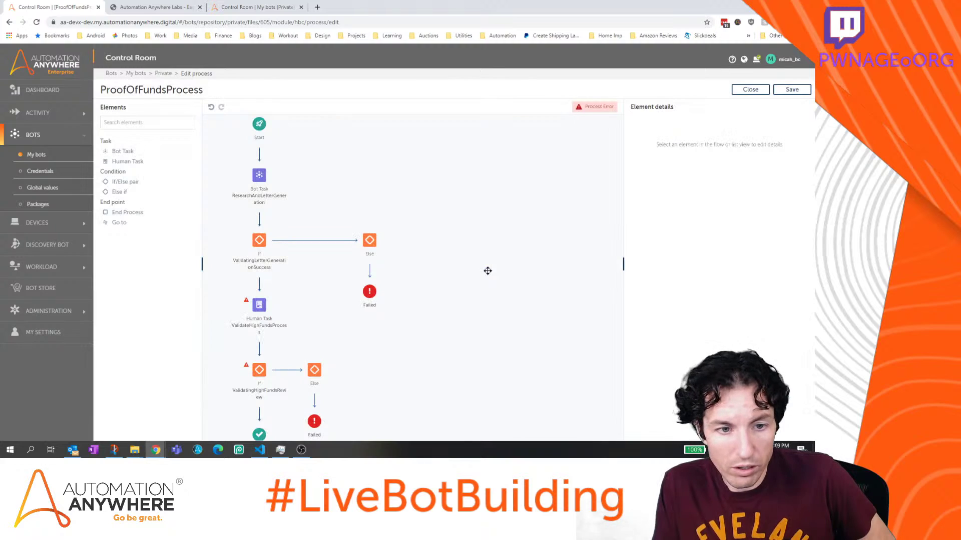
Review the ValidateHighFundsProcess human task settings and save ProofOfFundsProcess
{"action": "left_click", "coordinate": [260, 307]}
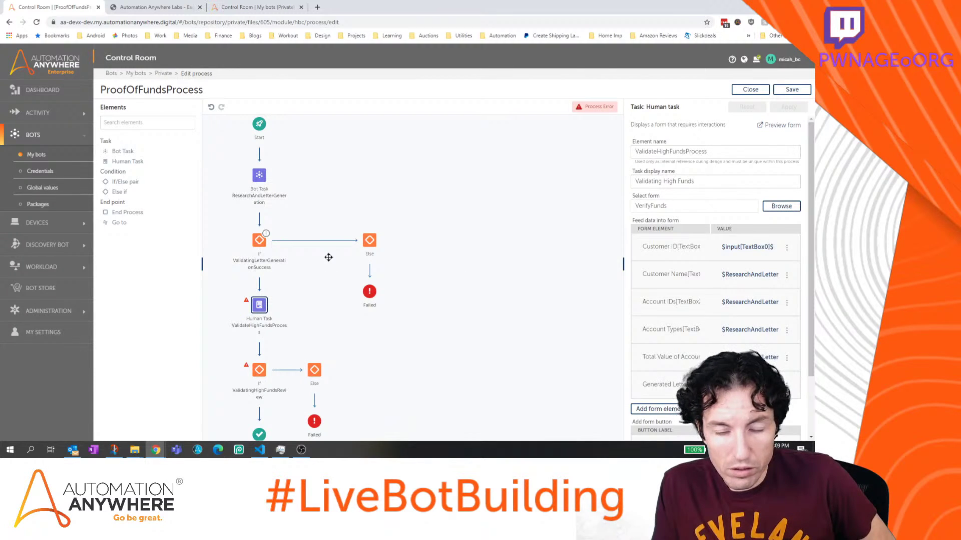
{"action": "scroll", "coordinate": [694, 261], "scroll_direction": "down", "scroll_amount": 3}
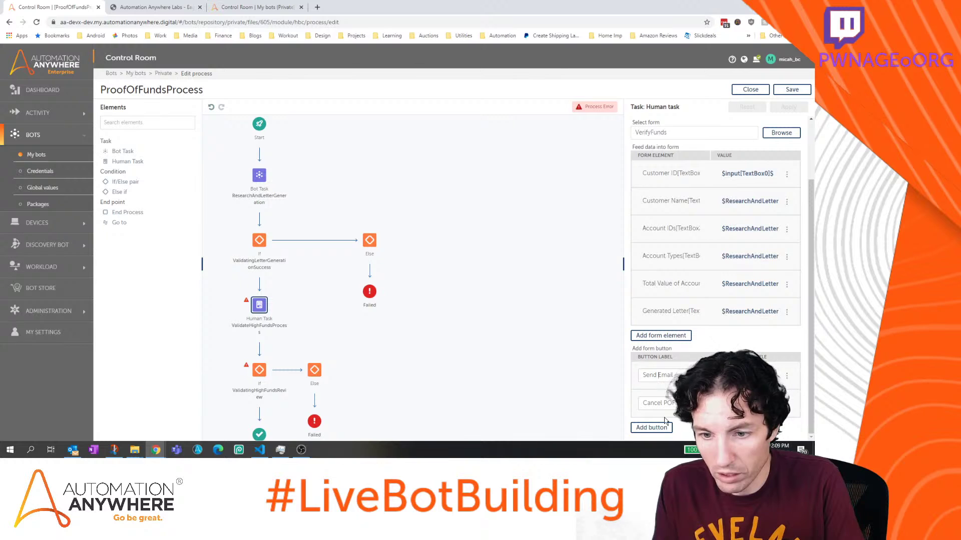
{"action": "scroll", "coordinate": [766, 250], "scroll_direction": "up", "scroll_amount": 3}
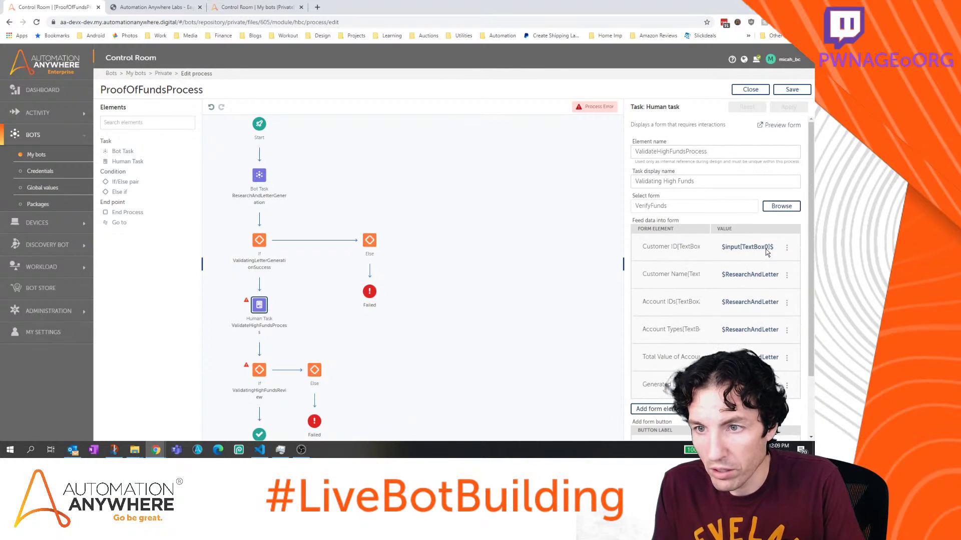
{"action": "left_click", "coordinate": [794, 90]}
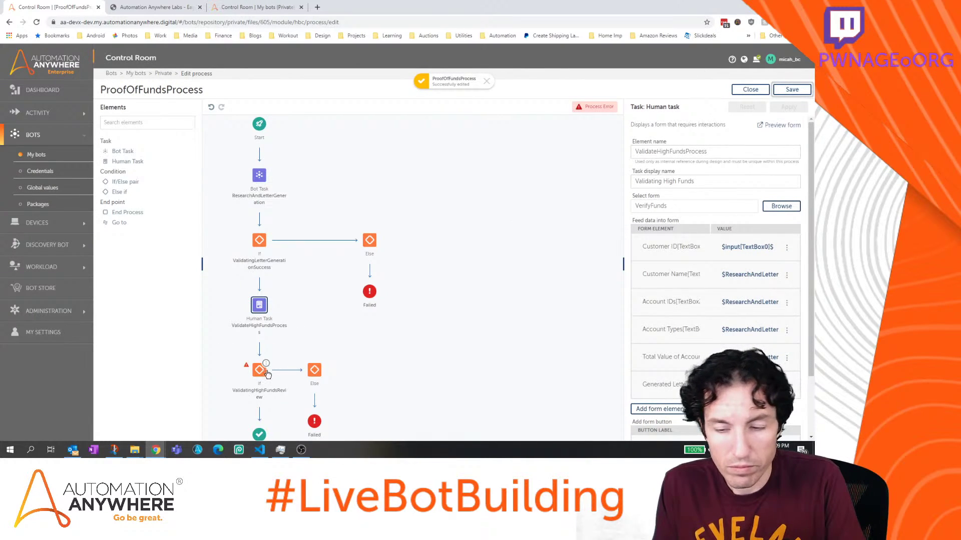
Relabel the Send Email button to 'Send E-mail', apply, and select ValidatingHighFundsReview
{"action": "scroll", "coordinate": [715, 275], "scroll_direction": "down", "scroll_amount": 2}
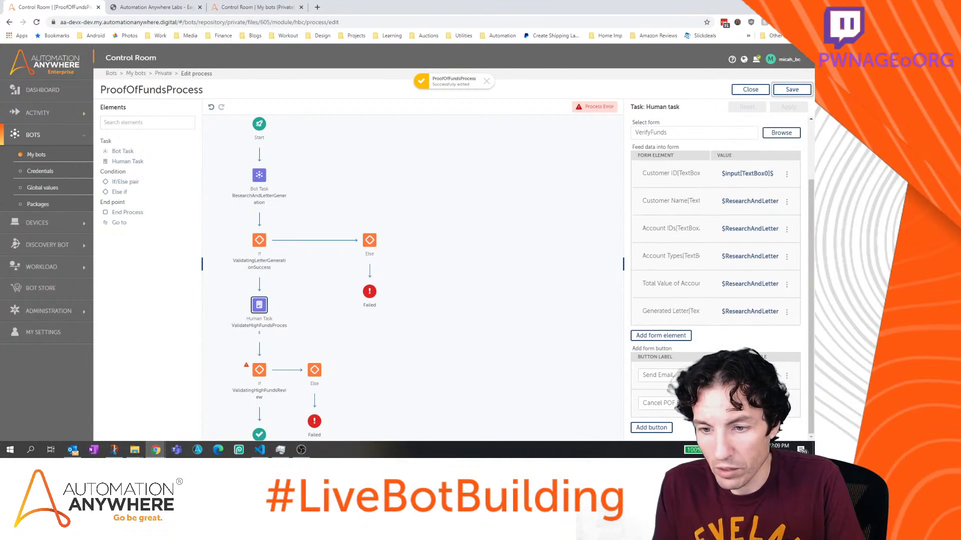
{"action": "left_click", "coordinate": [662, 377]}
{"action": "key", "text": "BackSpace"}
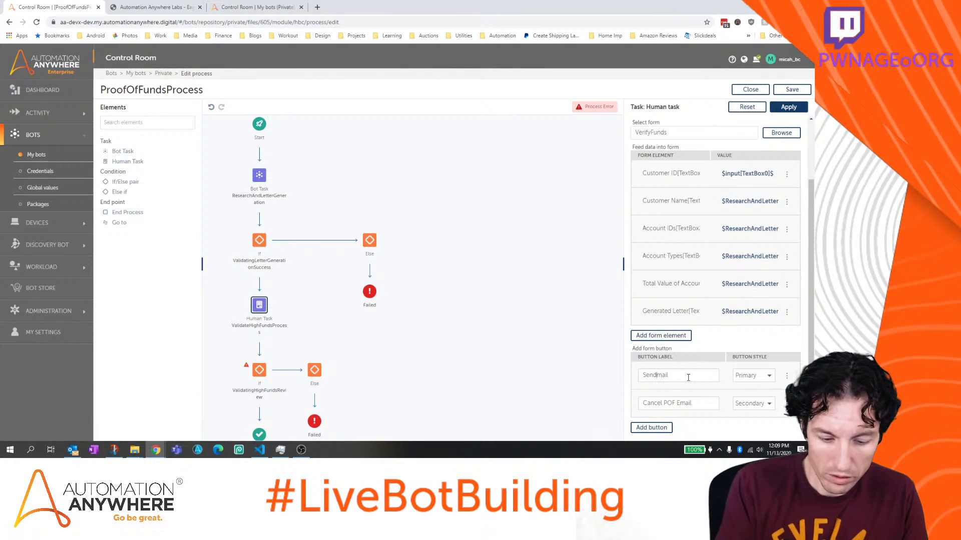
{"action": "type", "text": "E-"}
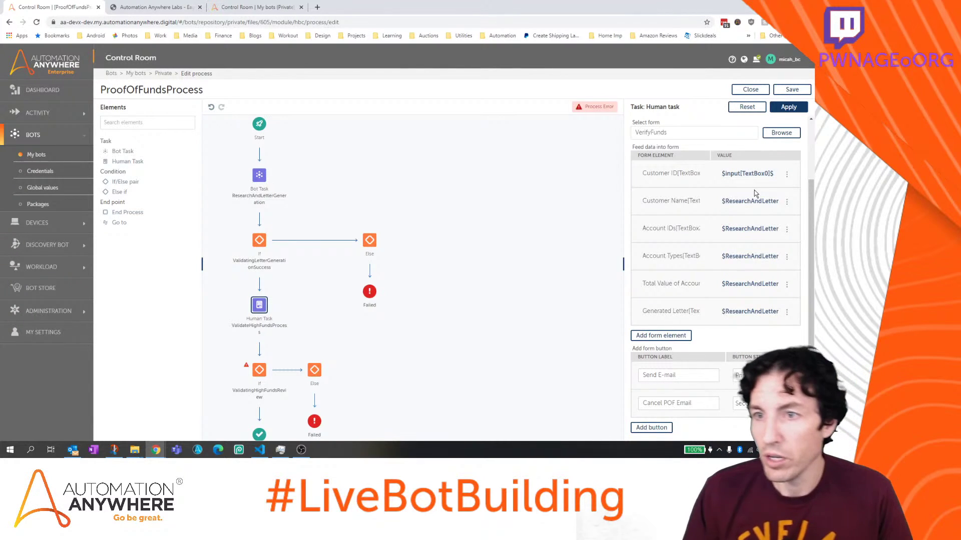
{"action": "left_click", "coordinate": [789, 107]}
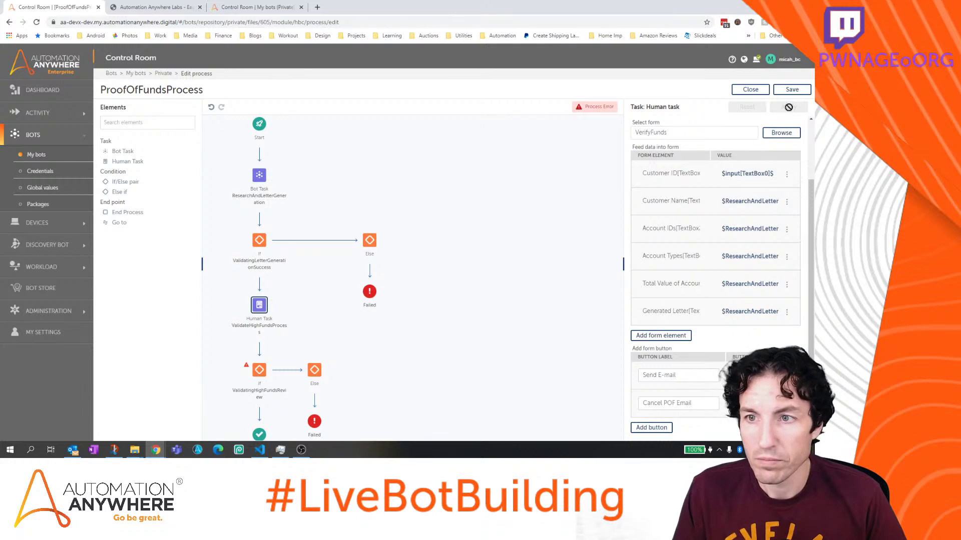
{"action": "left_click", "coordinate": [255, 371]}
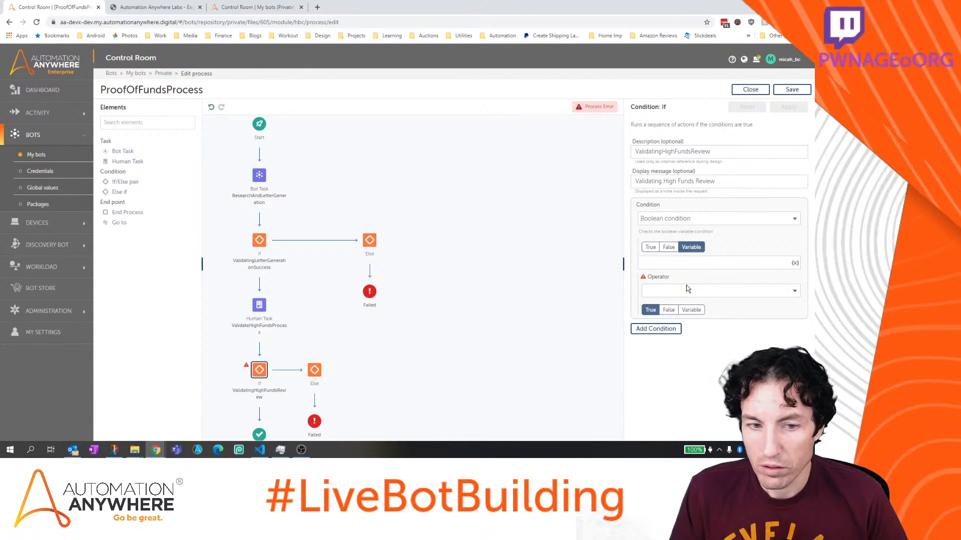
Start inserting a ValidateHighFundsProcess Meta variable into the ValidatingHighFundsReview condition
{"action": "left_click", "coordinate": [258, 305]}
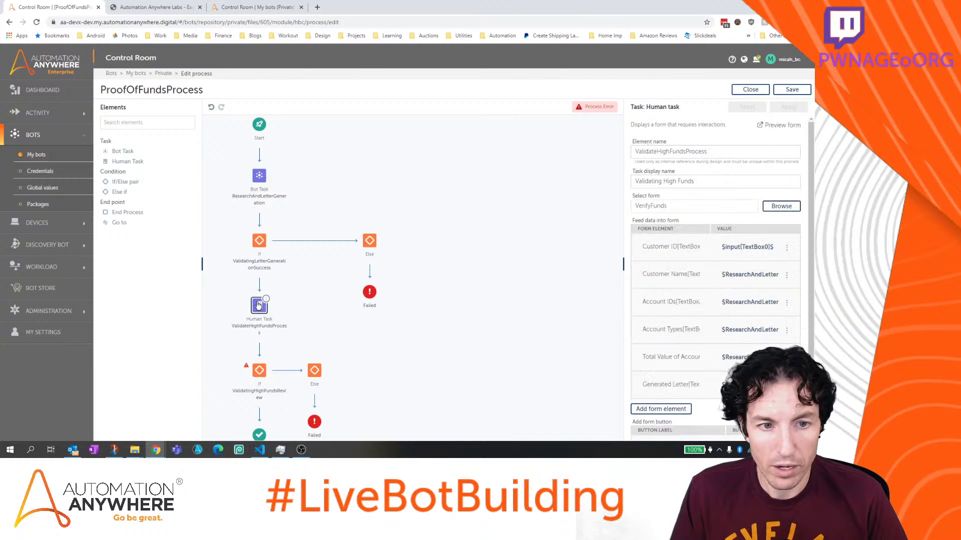
{"action": "left_click", "coordinate": [259, 370]}
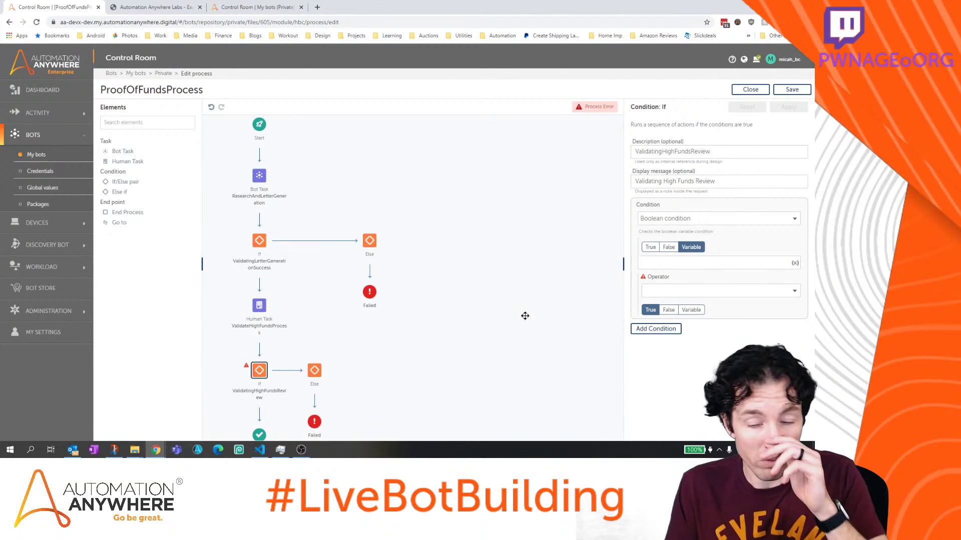
{"action": "left_click", "coordinate": [795, 263]}
{"action": "left_click", "coordinate": [483, 259]}
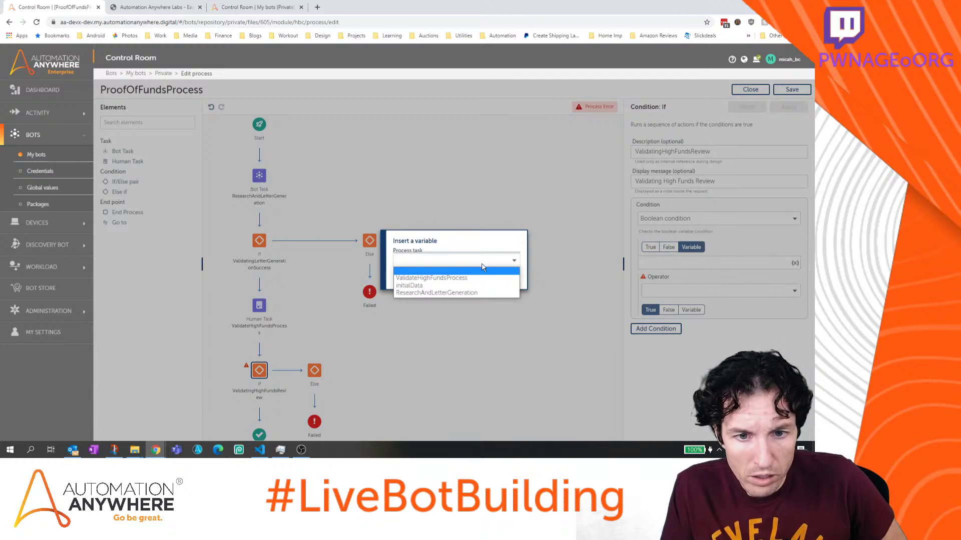
{"action": "left_click", "coordinate": [483, 279]}
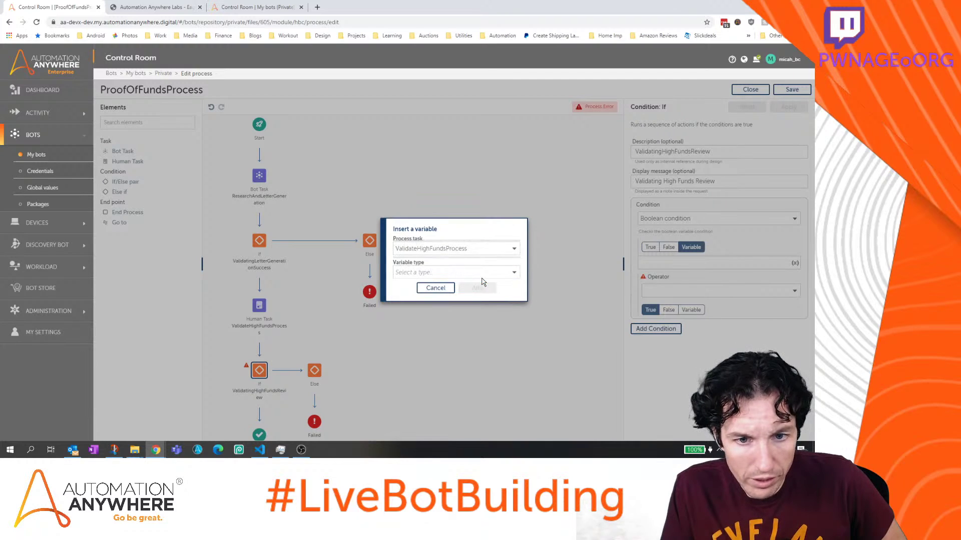
{"action": "left_click", "coordinate": [439, 272]}
{"action": "left_click", "coordinate": [434, 304]}
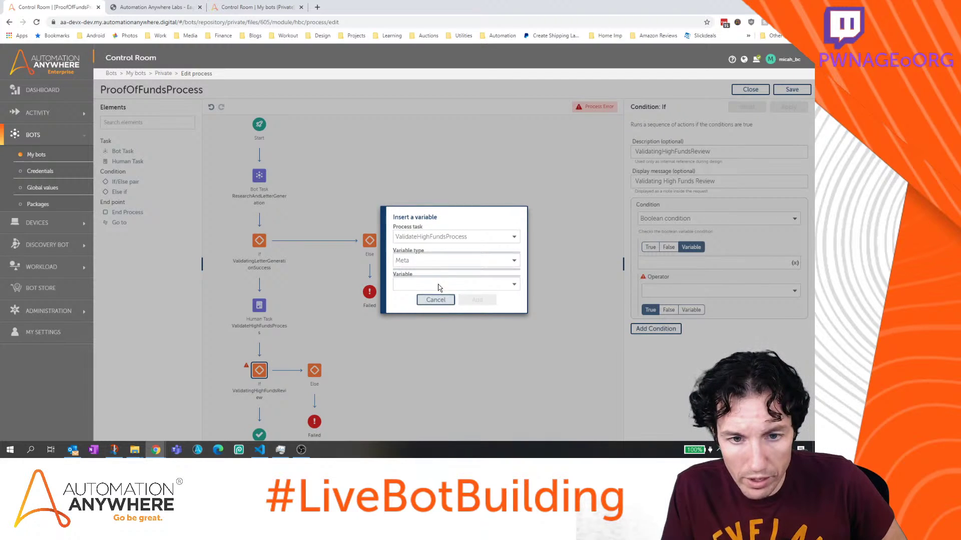
Browse the ValidateHighFundsProcess meta variables without choosing one, then switch to the My bots tab
{"action": "left_click", "coordinate": [439, 283]}
{"action": "left_click", "coordinate": [438, 288]}
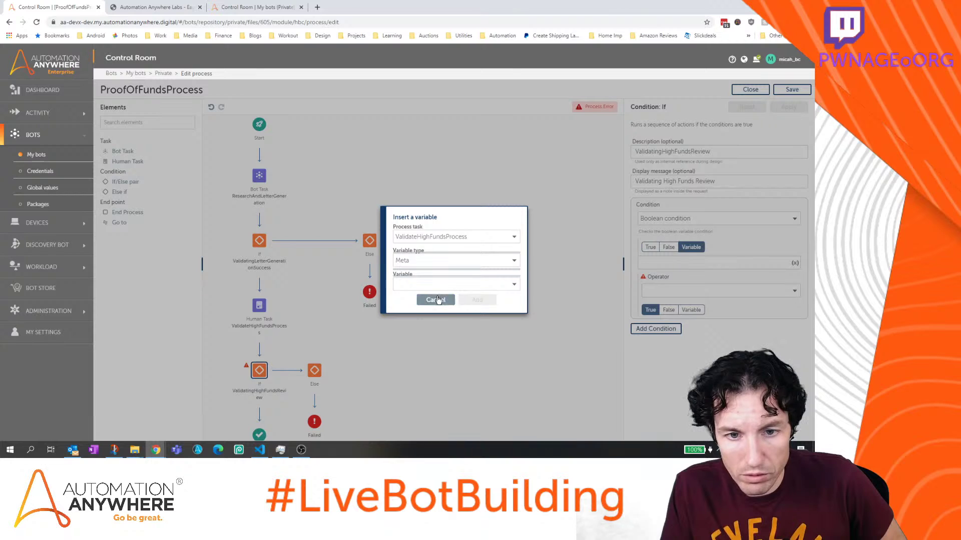
{"action": "left_click", "coordinate": [439, 284]}
{"action": "left_click", "coordinate": [438, 301]}
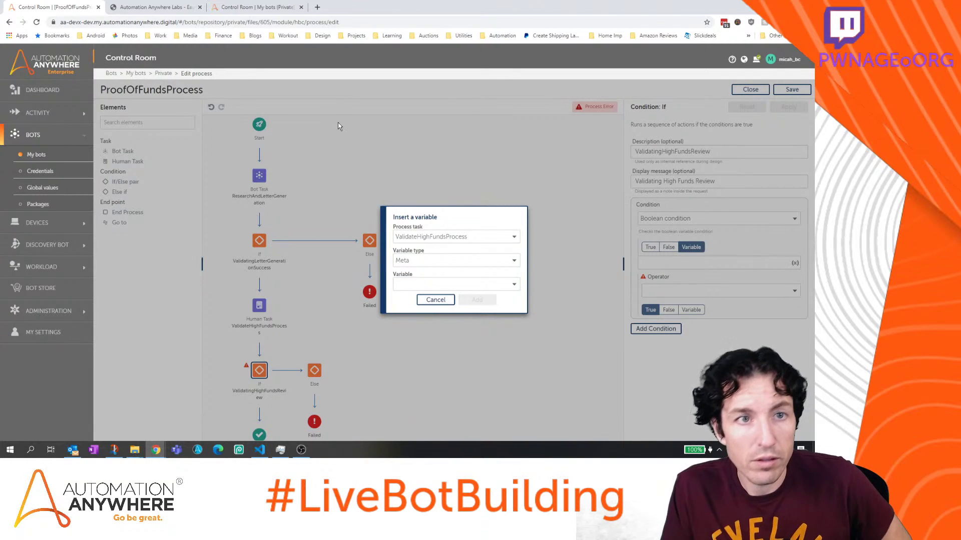
{"action": "left_click", "coordinate": [231, 6]}
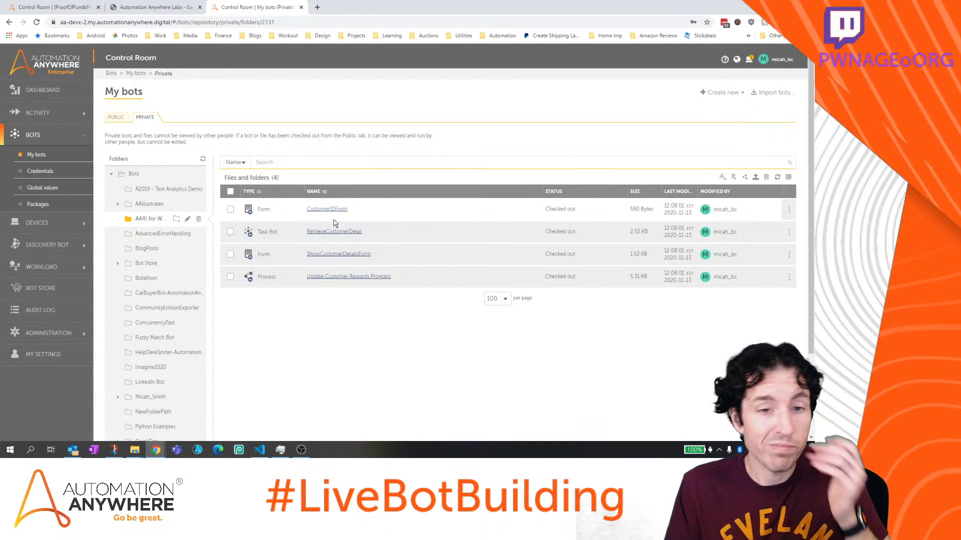
Look at how Update Customer Rewards Program's If condition is built, then go back to ProofOfFundsProcess
{"action": "left_click", "coordinate": [340, 278]}
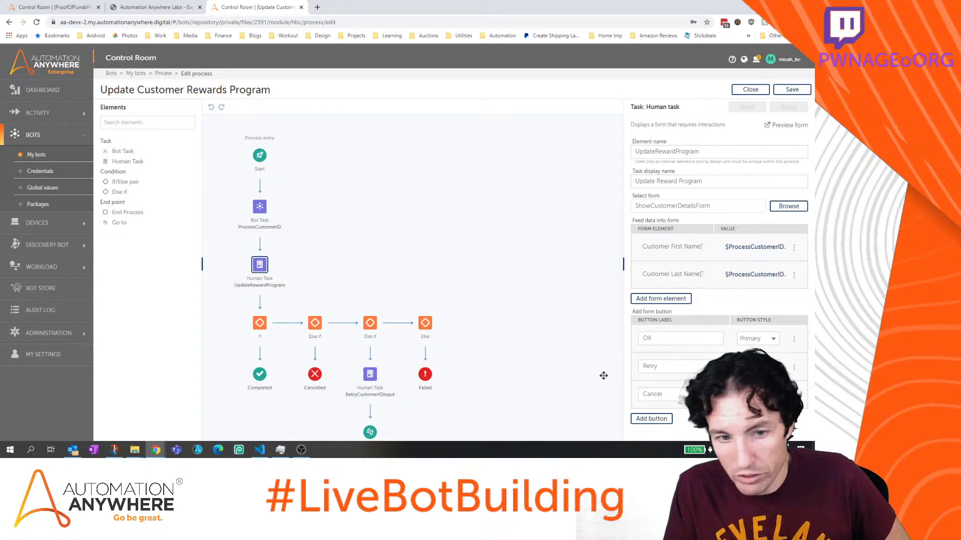
{"action": "left_click", "coordinate": [260, 324]}
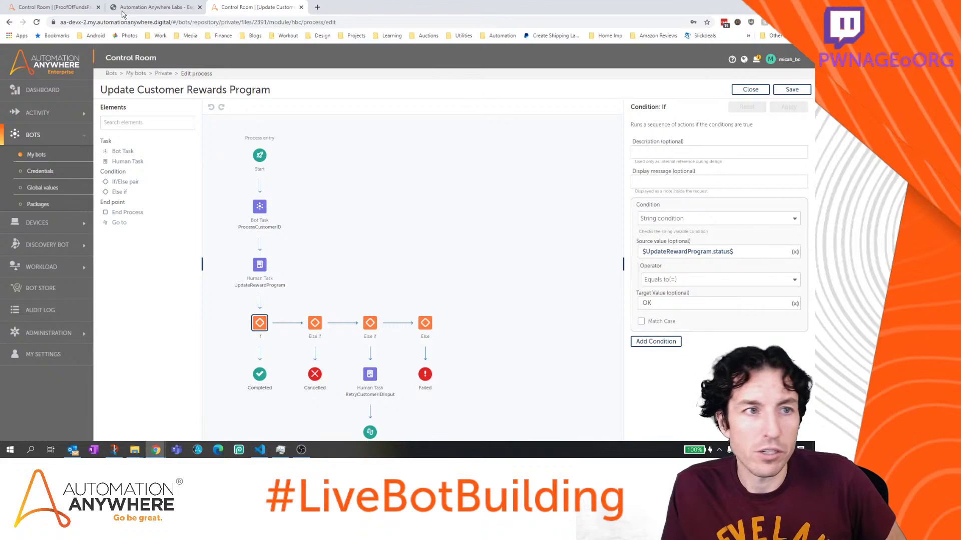
{"action": "left_click", "coordinate": [65, 8]}
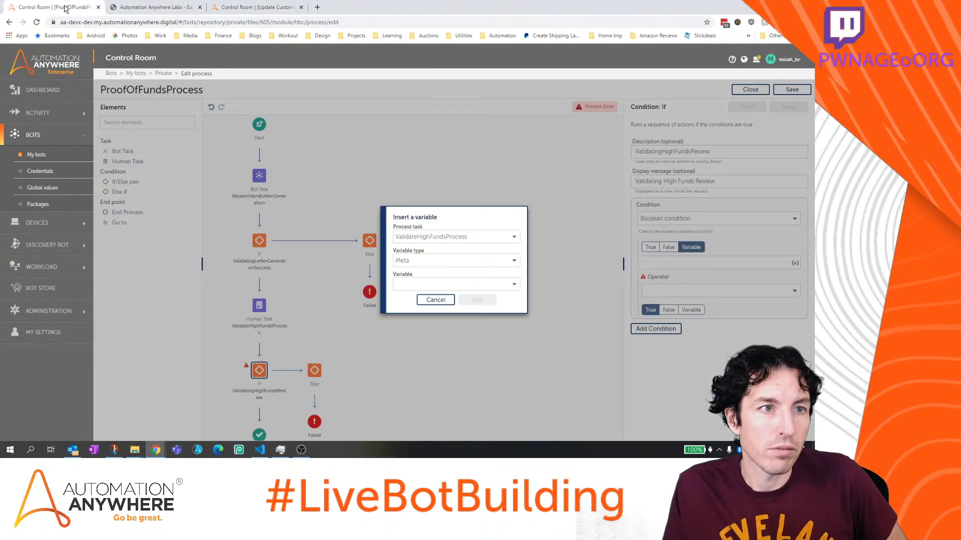
Make the condition a string check whose source value is $ResearchAndLetterGeneration.status$
{"action": "left_click", "coordinate": [435, 299]}
{"action": "left_click", "coordinate": [700, 218]}
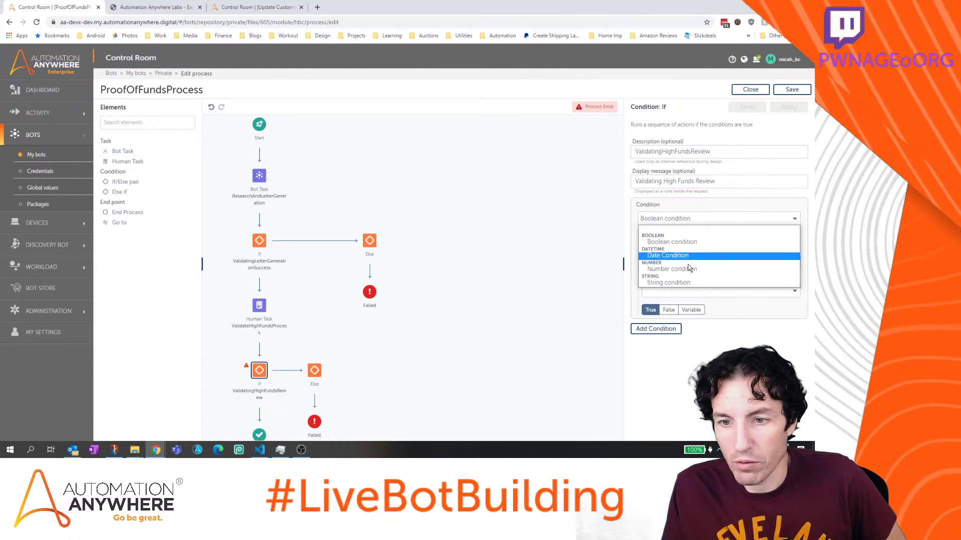
{"action": "left_click", "coordinate": [686, 282]}
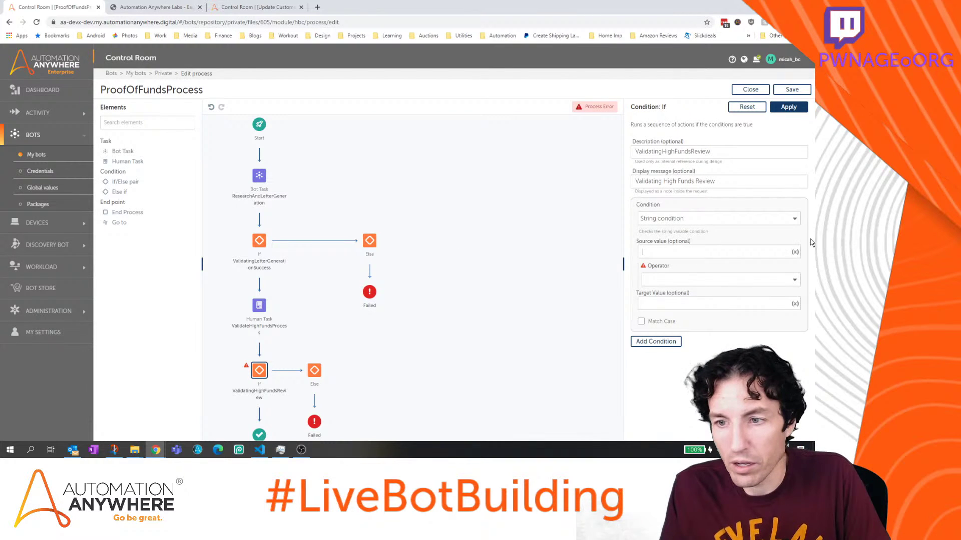
{"action": "left_click", "coordinate": [794, 252]}
{"action": "left_click", "coordinate": [435, 258]}
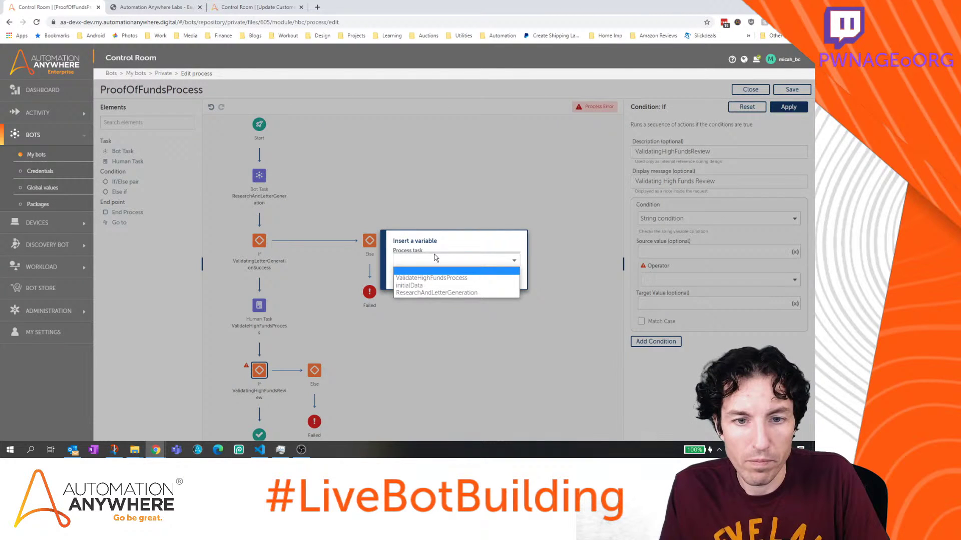
{"action": "left_click", "coordinate": [436, 293]}
{"action": "left_click", "coordinate": [437, 272]}
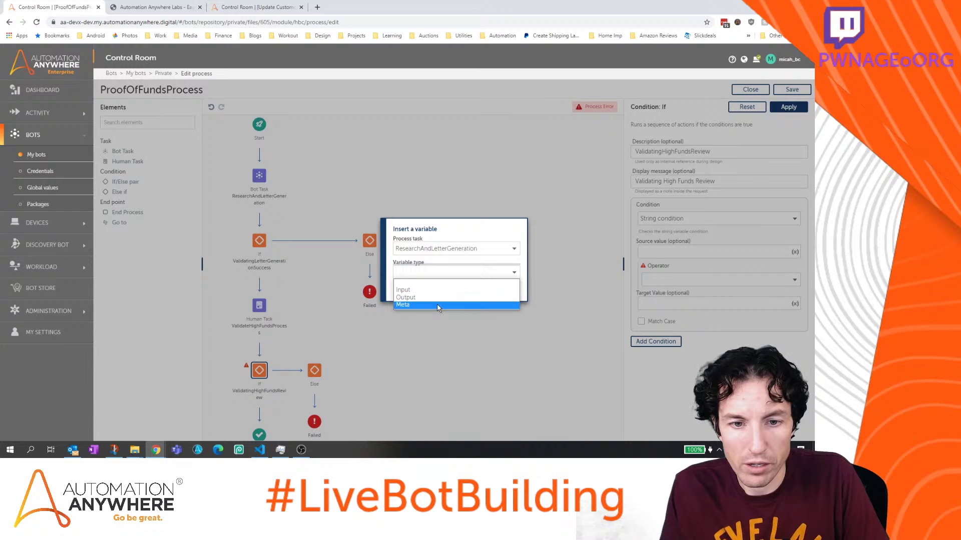
{"action": "left_click", "coordinate": [438, 305]}
{"action": "left_click", "coordinate": [441, 285]}
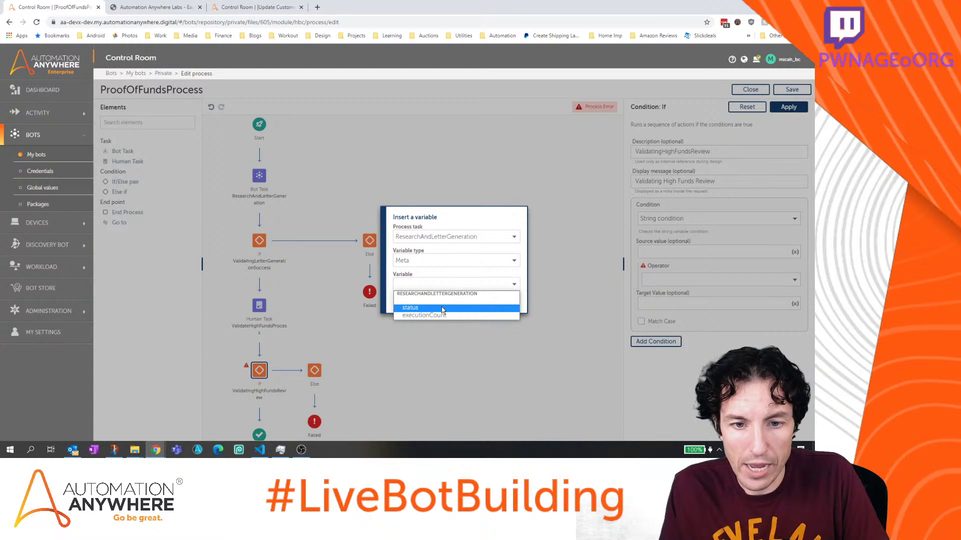
{"action": "left_click", "coordinate": [442, 309]}
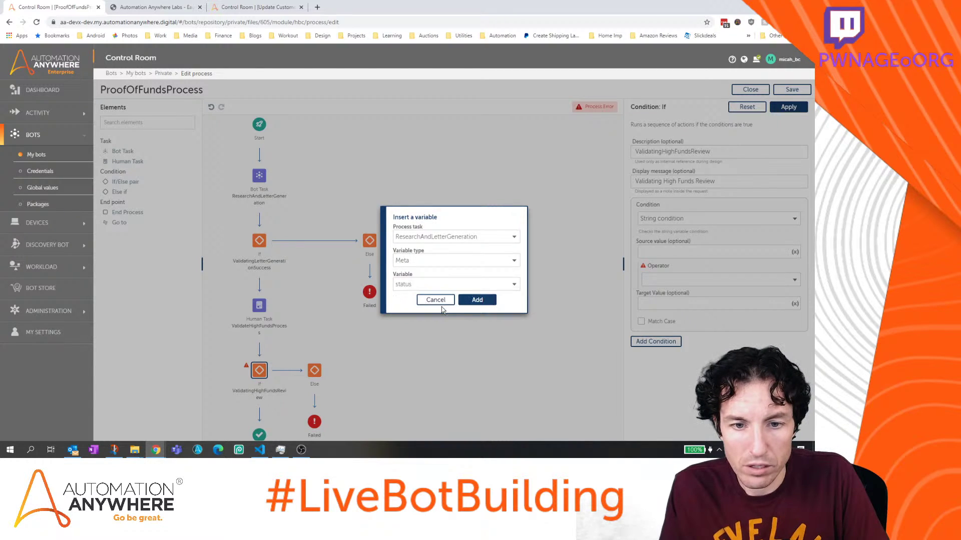
{"action": "left_click", "coordinate": [474, 301]}
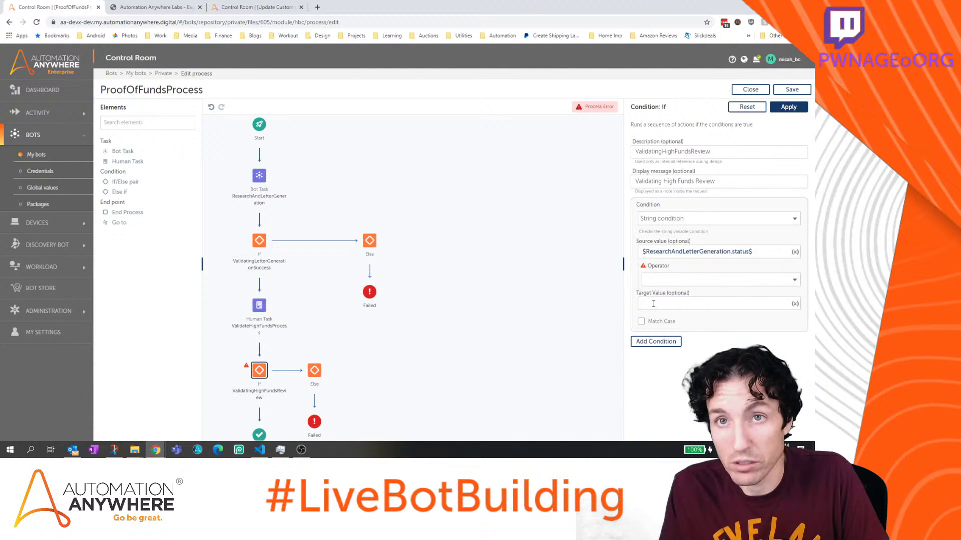
Compare it with 'Send E-Mail' using Equals to (=) and apply the condition
{"action": "type", "text": "Sen"}
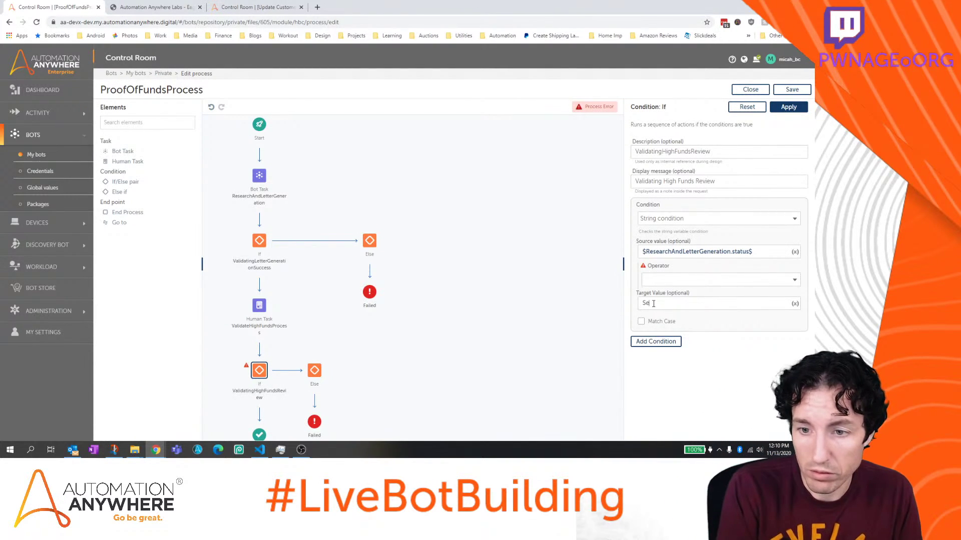
{"action": "type", "text": "d e"}
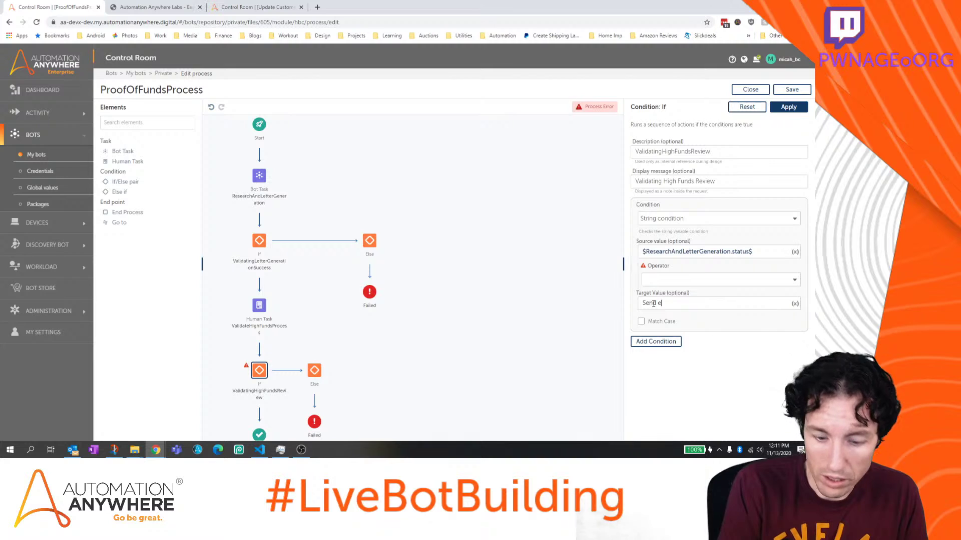
{"action": "key", "text": "BackSpace"}
{"action": "type", "text": "E-"}
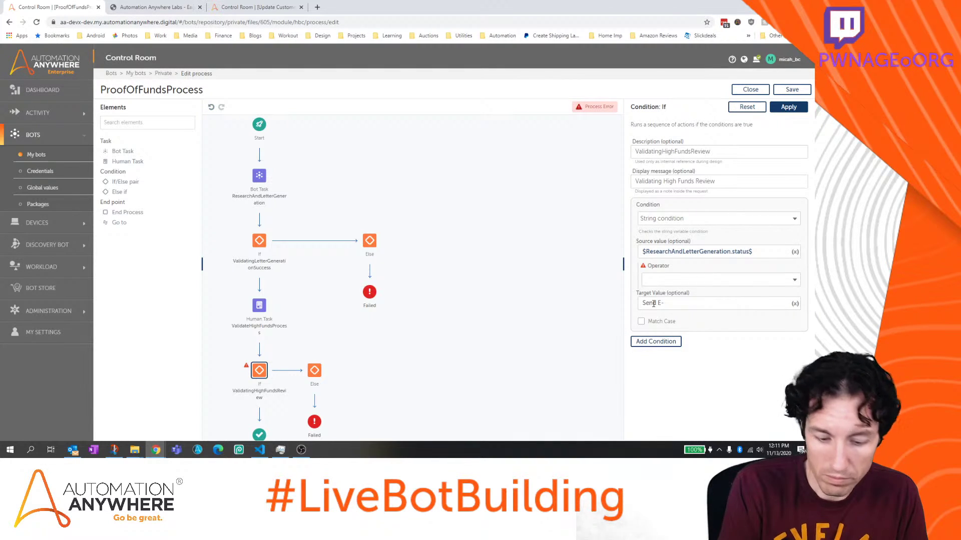
{"action": "type", "text": "Mail"}
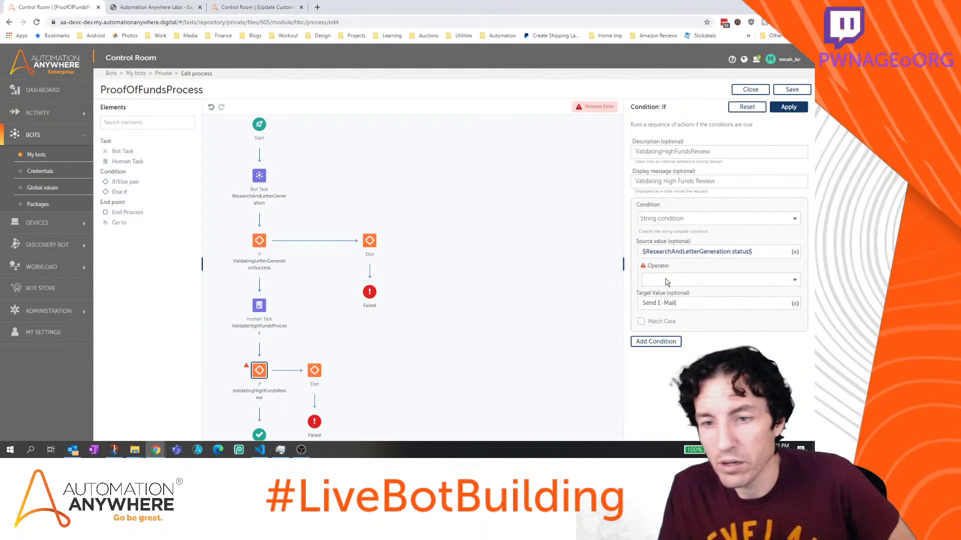
{"action": "left_click", "coordinate": [665, 279]}
{"action": "left_click", "coordinate": [665, 297]}
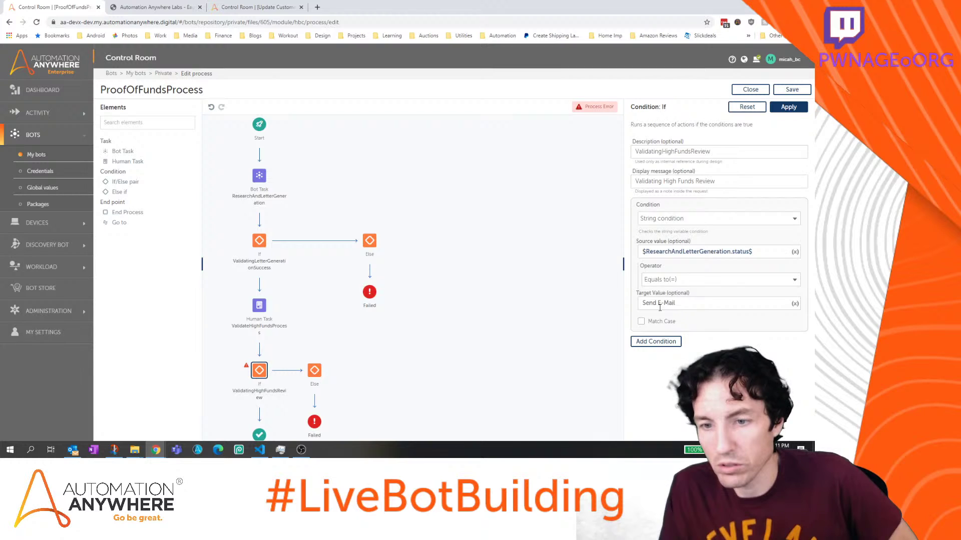
{"action": "left_click", "coordinate": [789, 108]}
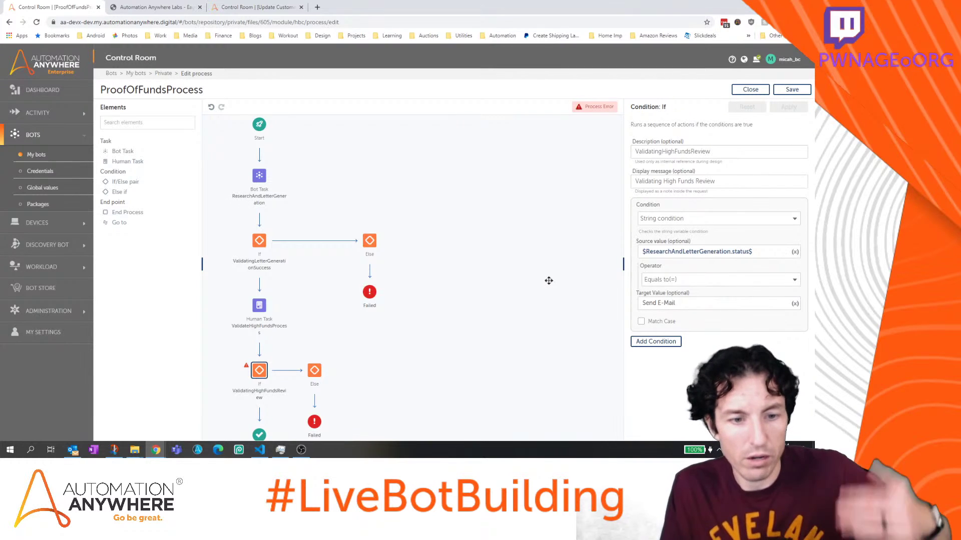
Save the process, then add a bot task SendEmailBot before Completed, displayed as 'Sending Email Bot'
{"action": "left_click_drag", "start_coordinate": [444, 343], "coordinate": [495, 277]}
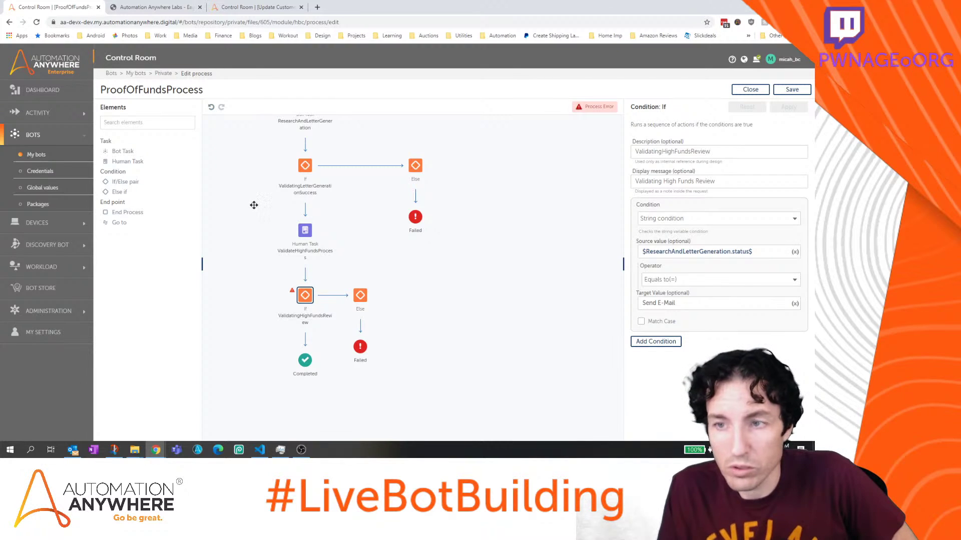
{"action": "left_click", "coordinate": [811, 95]}
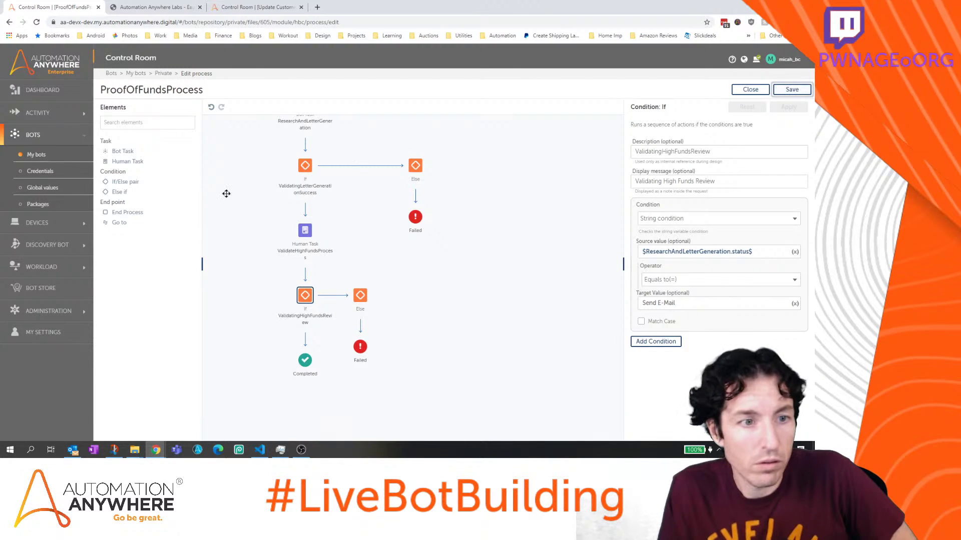
{"action": "left_click_drag", "start_coordinate": [126, 152], "coordinate": [309, 340]}
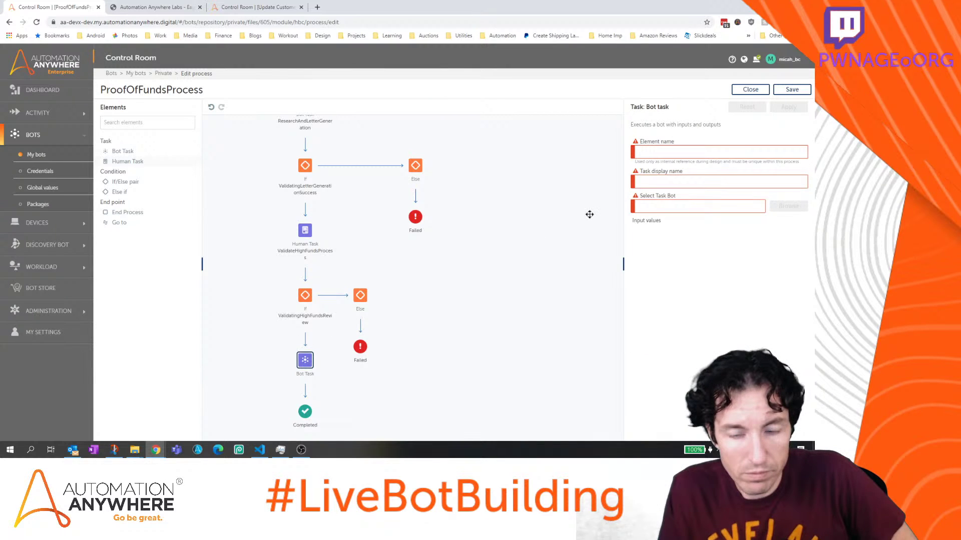
{"action": "left_click", "coordinate": [692, 153]}
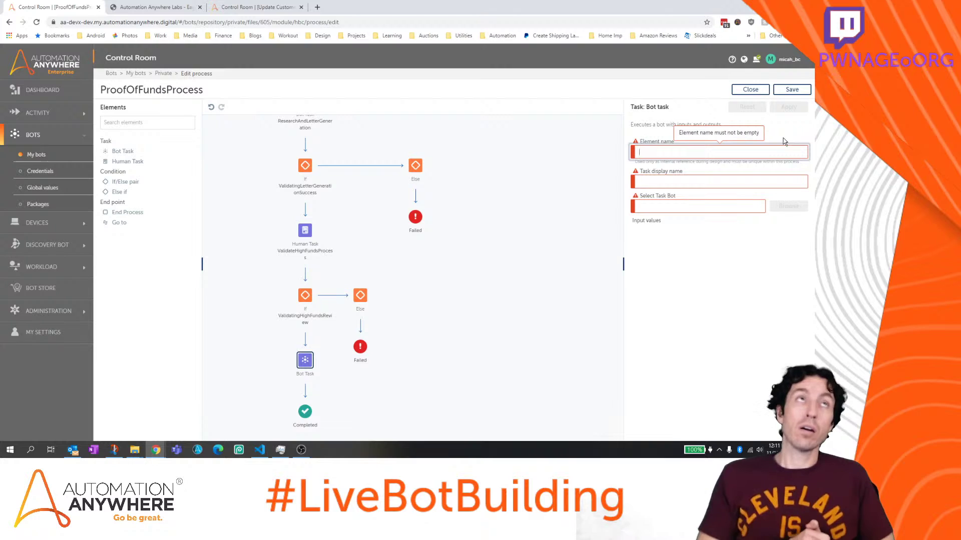
{"action": "type", "text": "Sen"}
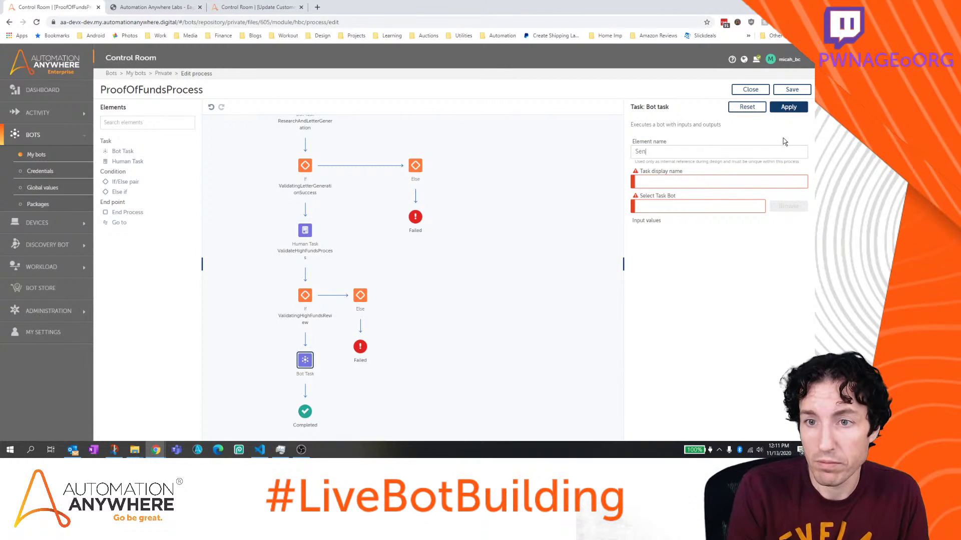
{"action": "type", "text": "dEmailBot"}
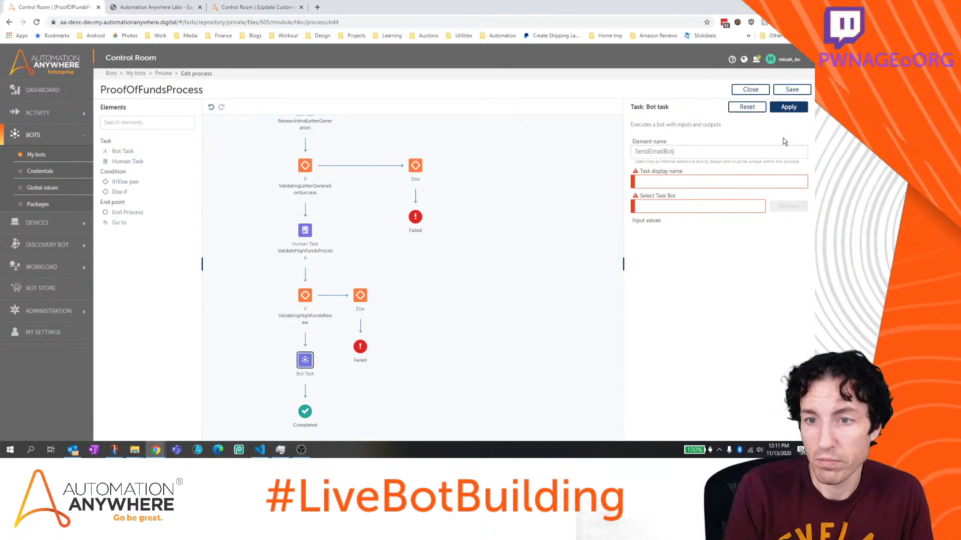
{"action": "key", "text": "Return"}
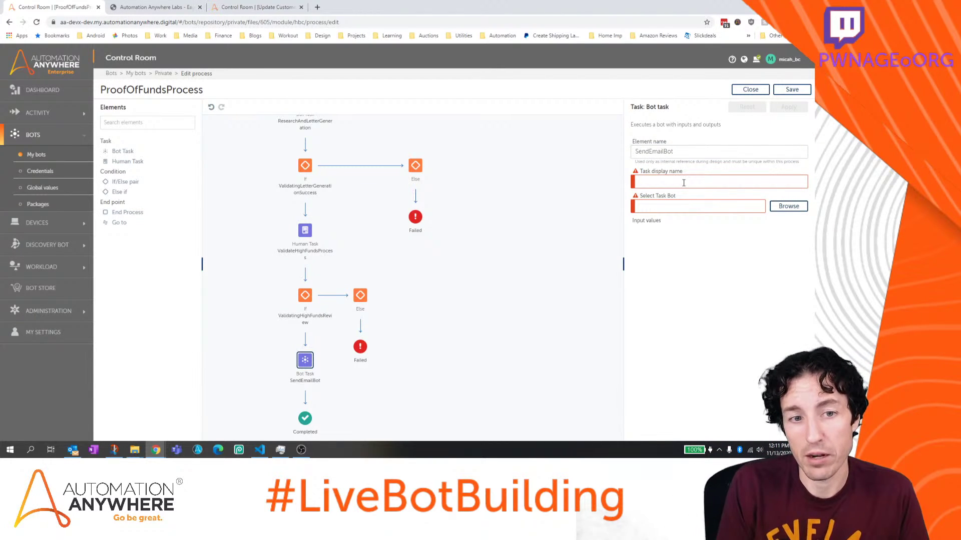
{"action": "type", "text": "Sending Email Bot"}
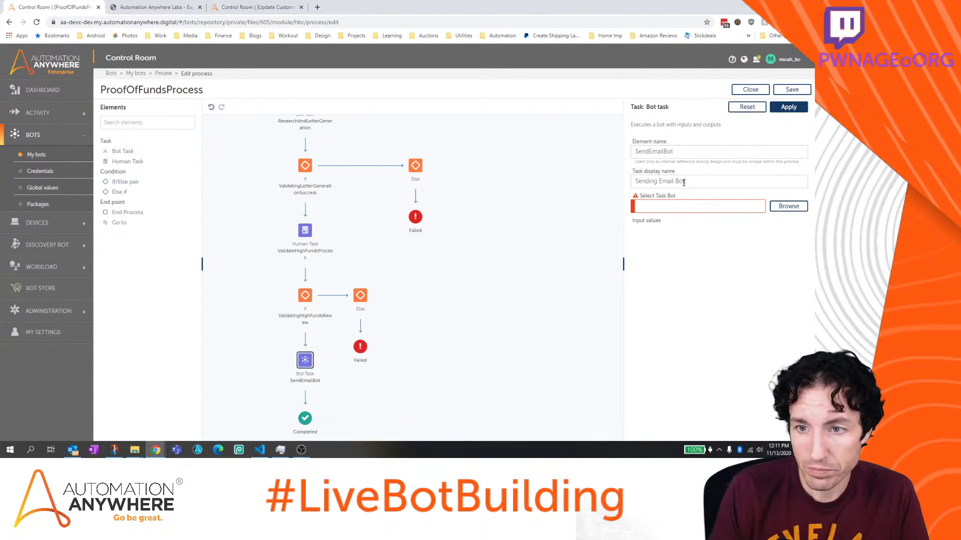
{"action": "left_click", "coordinate": [789, 206]}
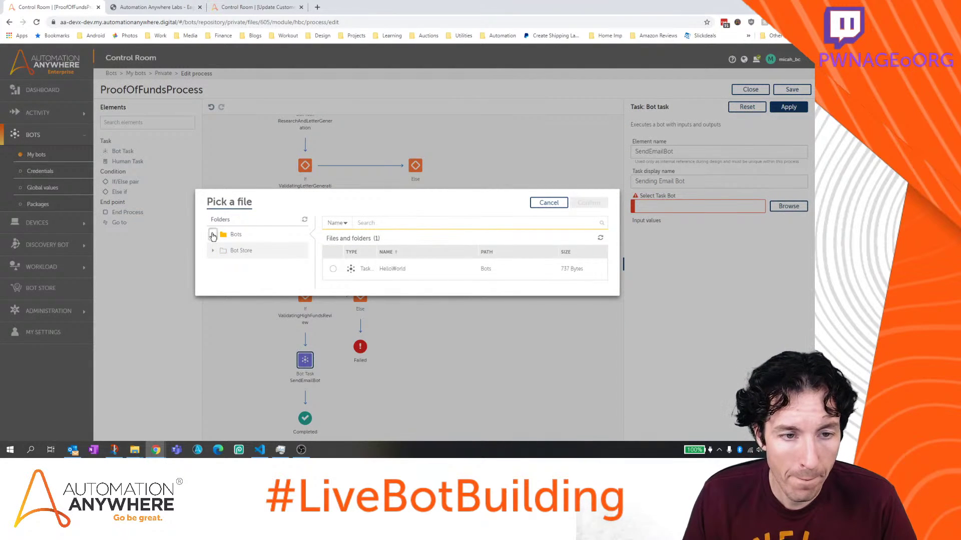
Choose SendPOF_Email from the Bot Store's AARI for Web folder as the task's bot
{"action": "left_click", "coordinate": [213, 235]}
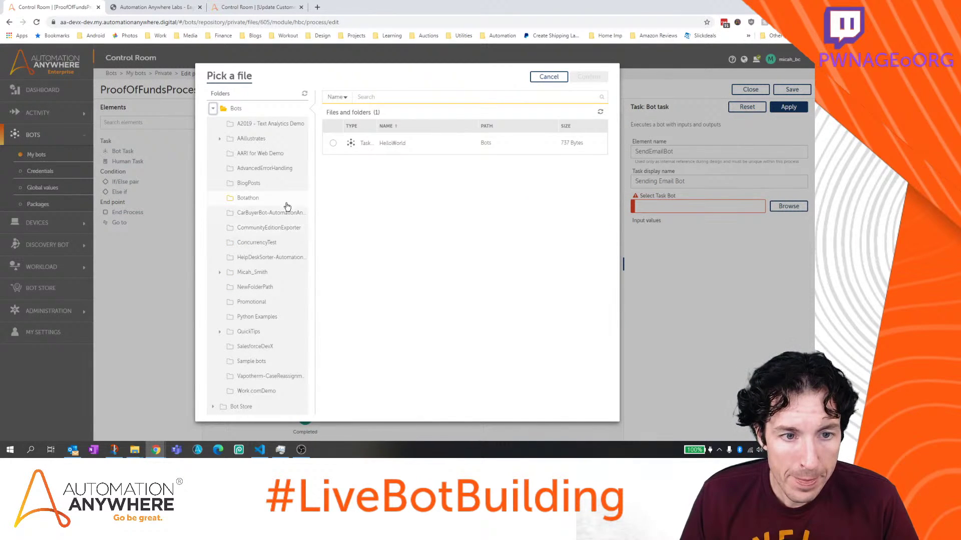
{"action": "left_click", "coordinate": [213, 110]}
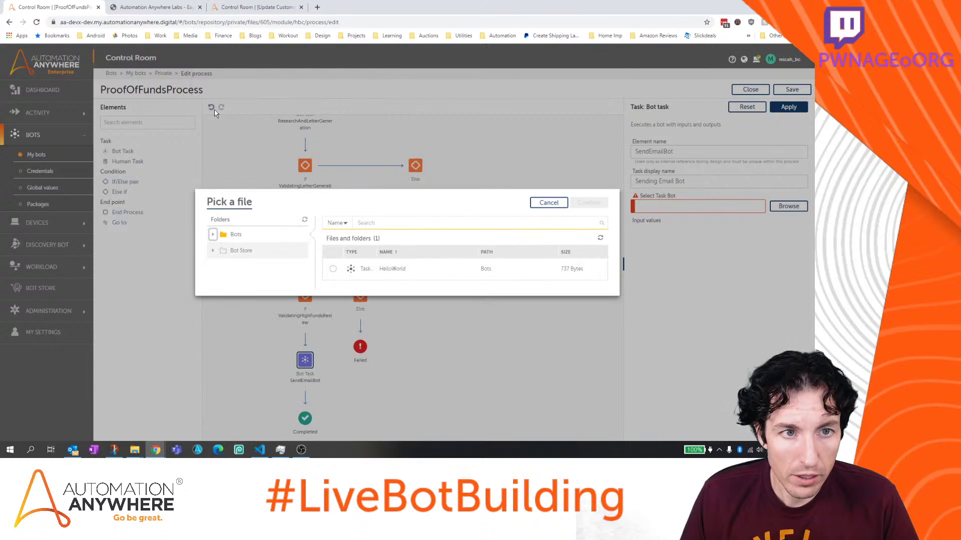
{"action": "left_click", "coordinate": [212, 251]}
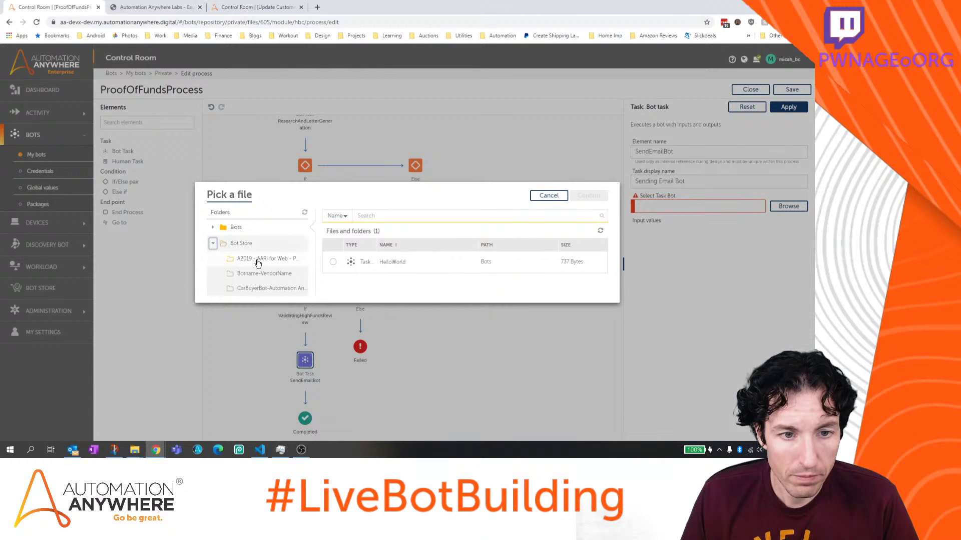
{"action": "left_click", "coordinate": [262, 254]}
{"action": "left_click", "coordinate": [399, 280]}
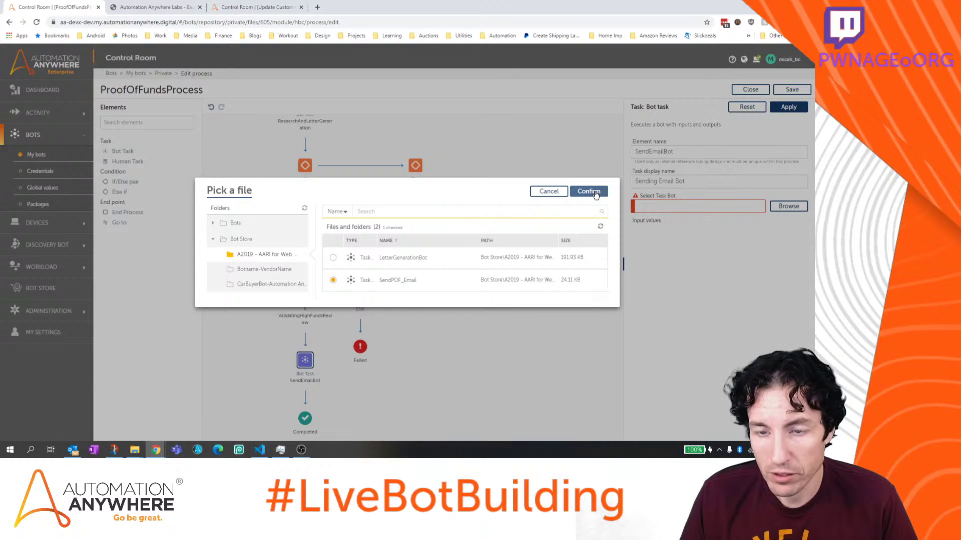
{"action": "left_click", "coordinate": [589, 192]}
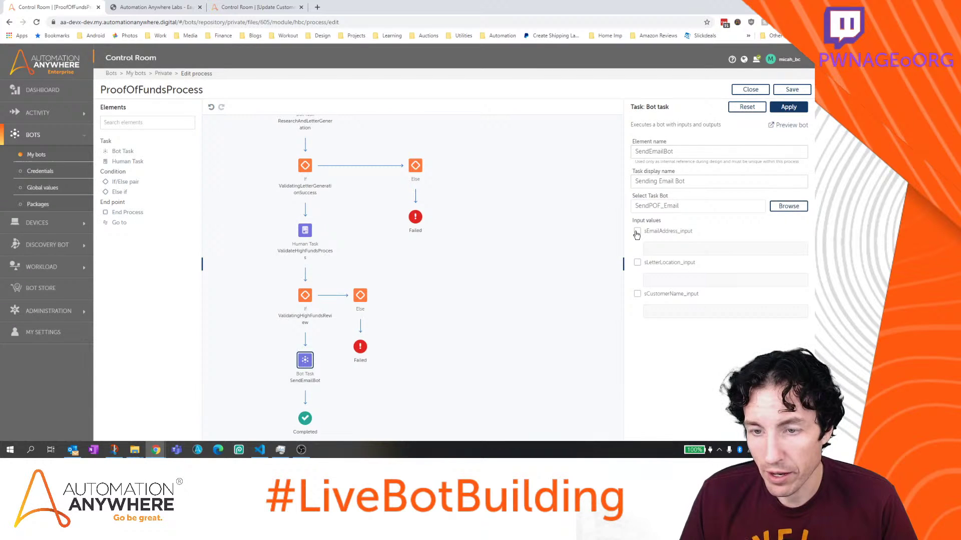
Open the variable picker for sEmailAddress_input and browse ResearchAndLetterGeneration's outputs
{"action": "left_click", "coordinate": [799, 250]}
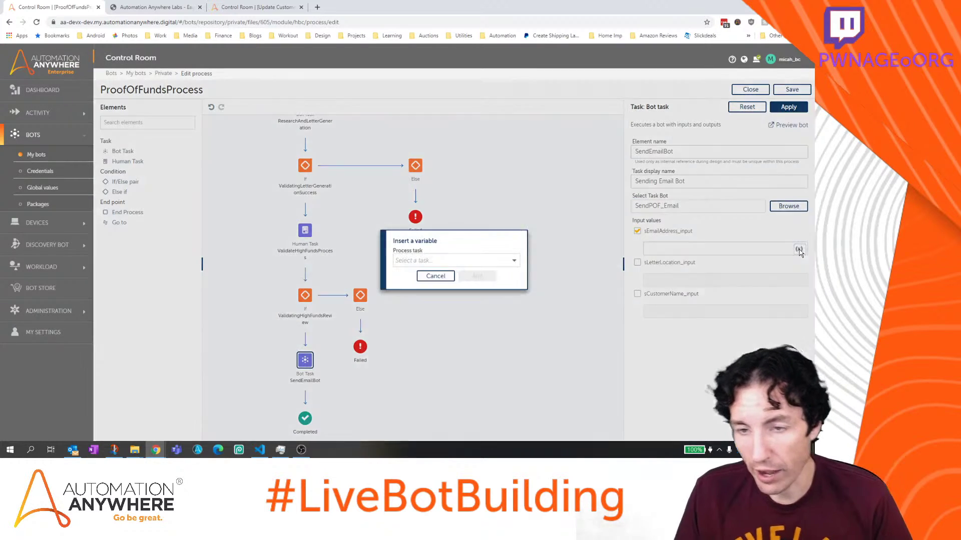
{"action": "left_click", "coordinate": [485, 263]}
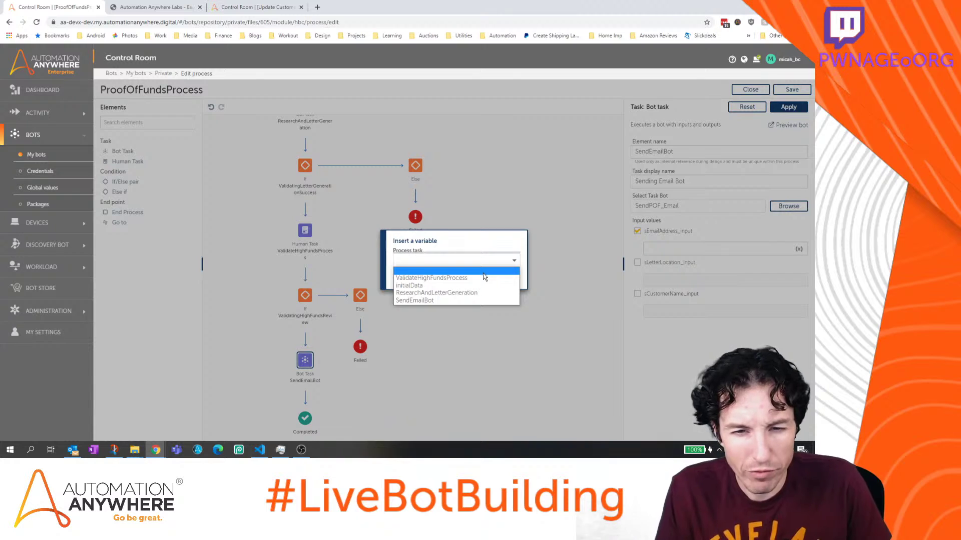
{"action": "left_click", "coordinate": [478, 294]}
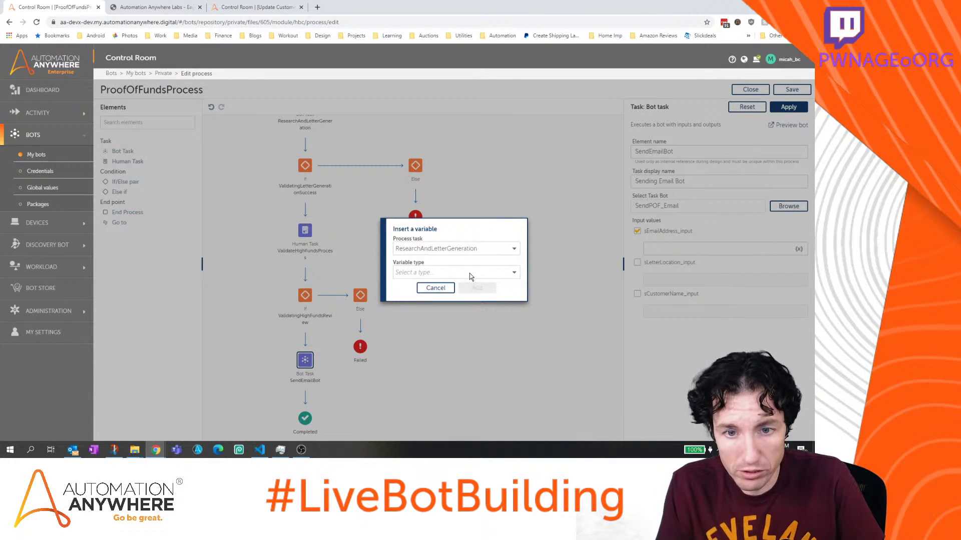
{"action": "left_click", "coordinate": [469, 272]}
{"action": "left_click", "coordinate": [469, 300]}
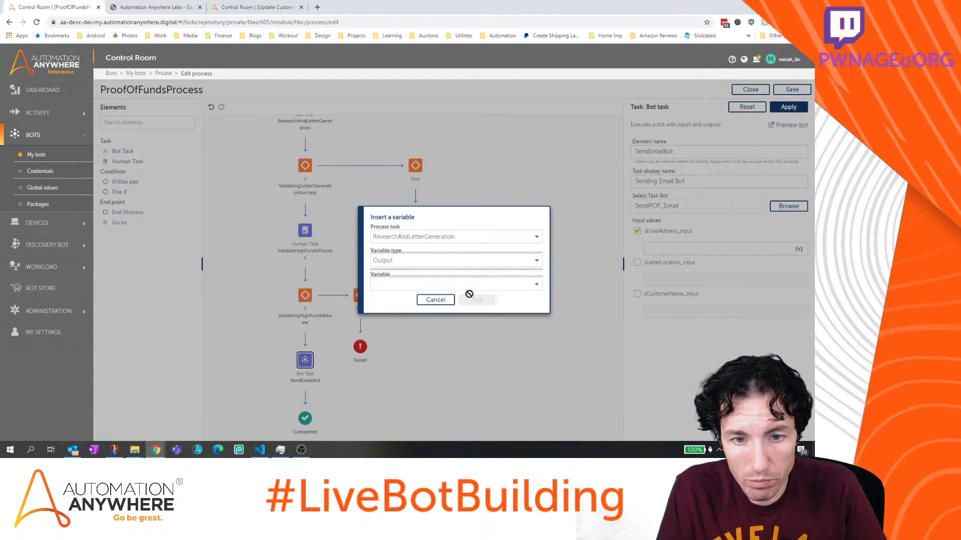
{"action": "left_click", "coordinate": [470, 289]}
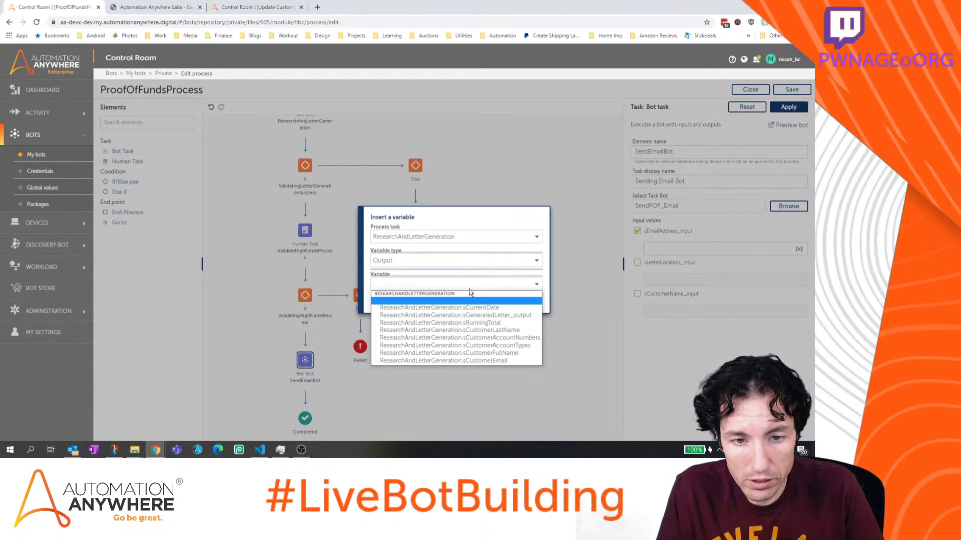
{"action": "left_click", "coordinate": [470, 236]}
Map sEmailAddress_input to ValidateHighFundsProcess's Customer Email Address [TextBox5] output
{"action": "left_click", "coordinate": [469, 236]}
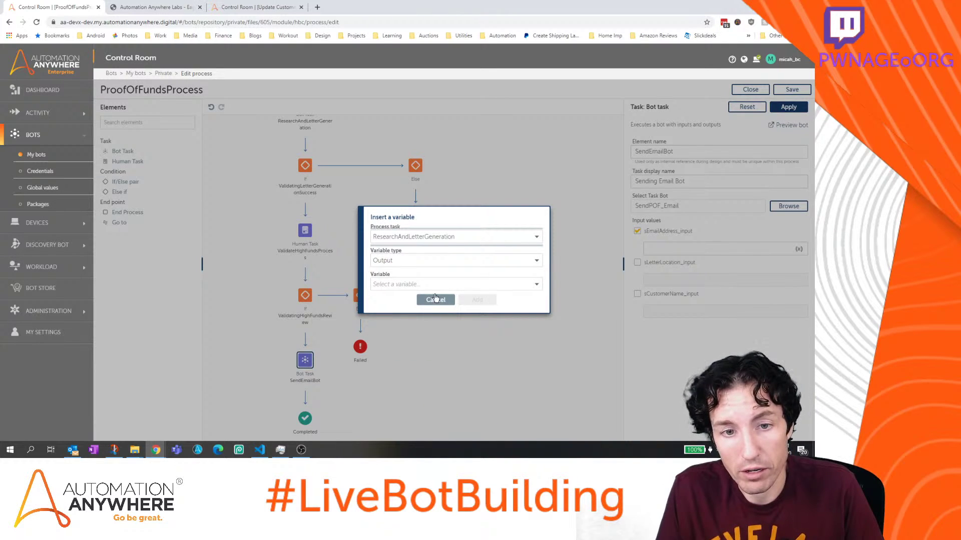
{"action": "left_click", "coordinate": [452, 236]}
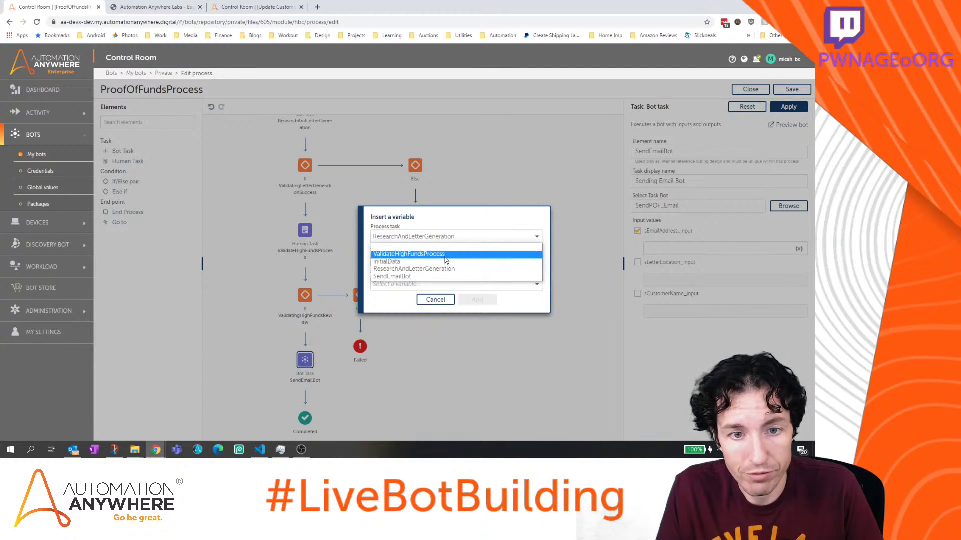
{"action": "left_click", "coordinate": [445, 257]}
{"action": "left_click", "coordinate": [444, 270]}
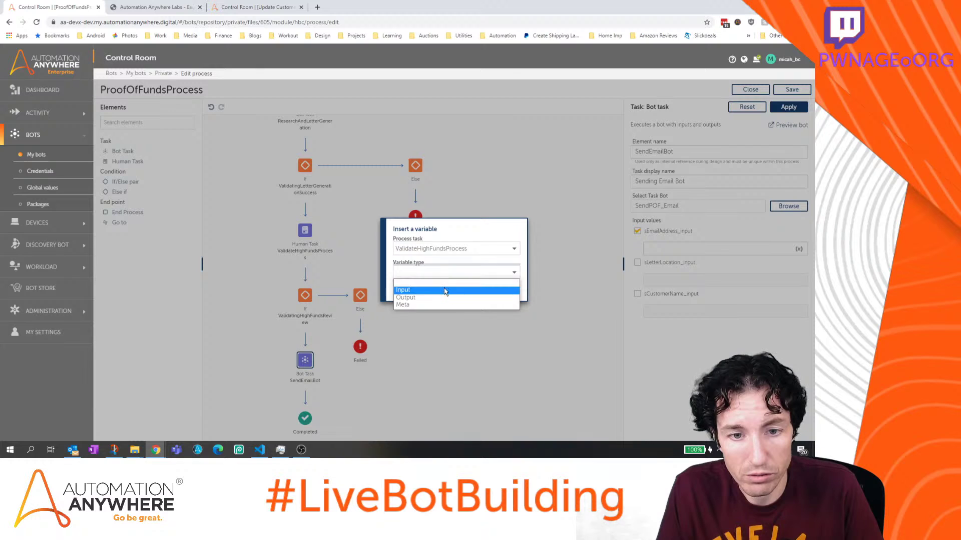
{"action": "left_click", "coordinate": [445, 298]}
{"action": "left_click", "coordinate": [445, 284]}
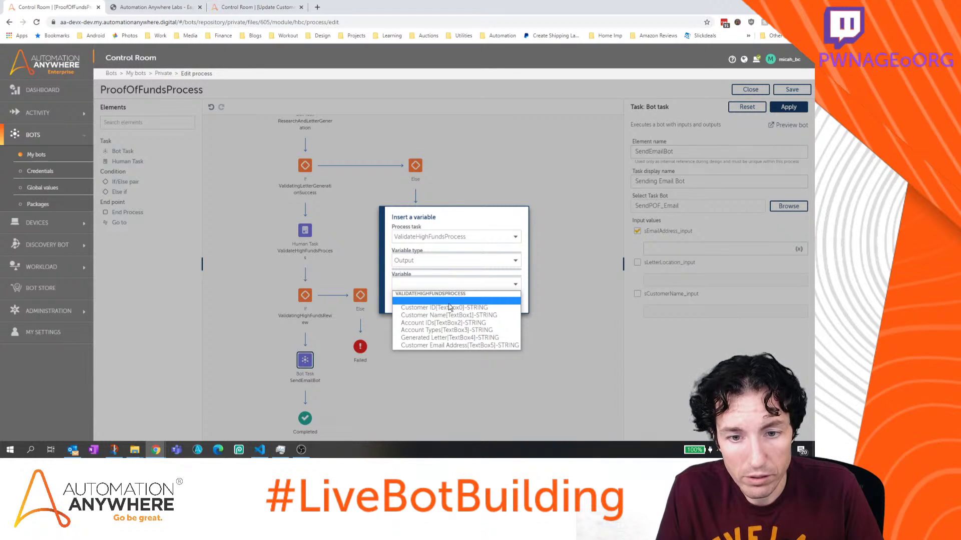
{"action": "left_click", "coordinate": [460, 347]}
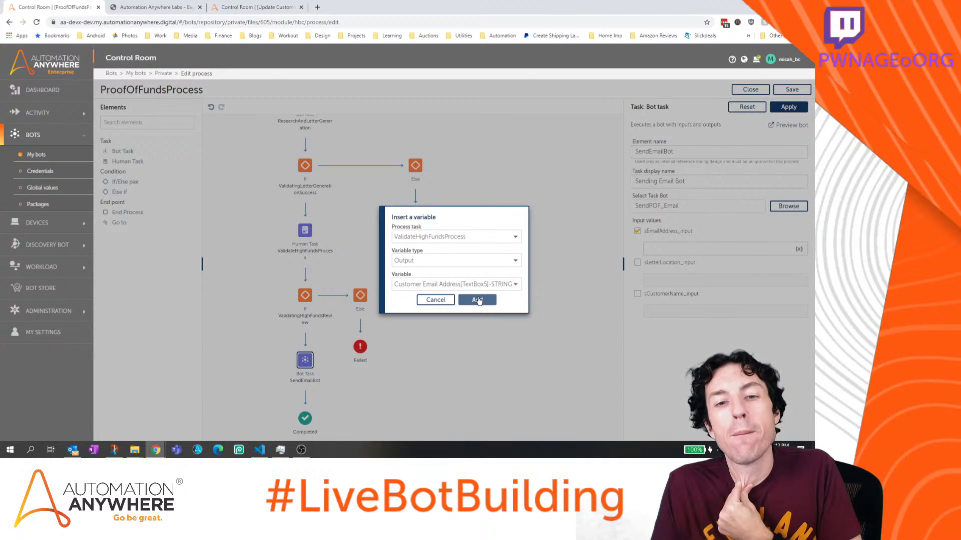
{"action": "left_click", "coordinate": [478, 300]}
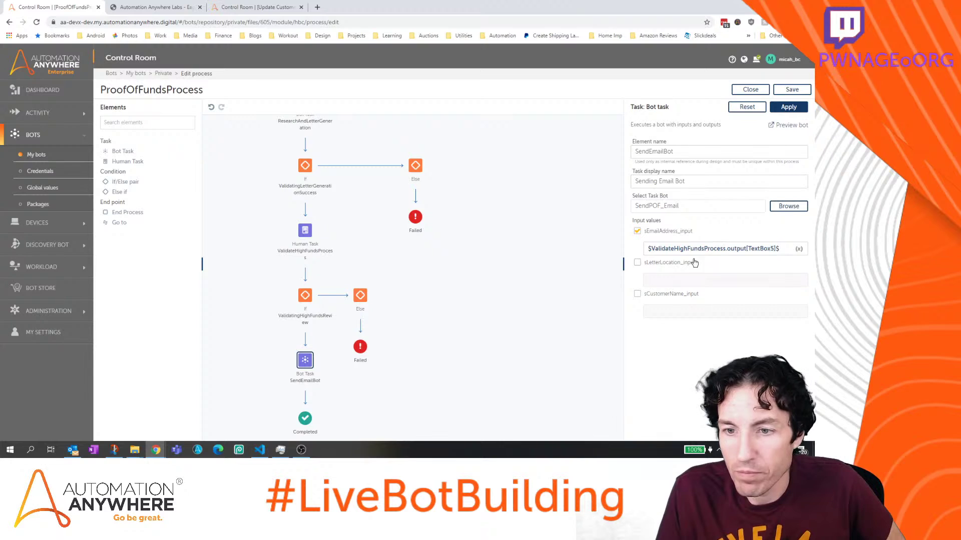
Enable sLetterLocation_input and open its variable picker on ValidateHighFundsProcess outputs
{"action": "left_click", "coordinate": [666, 263]}
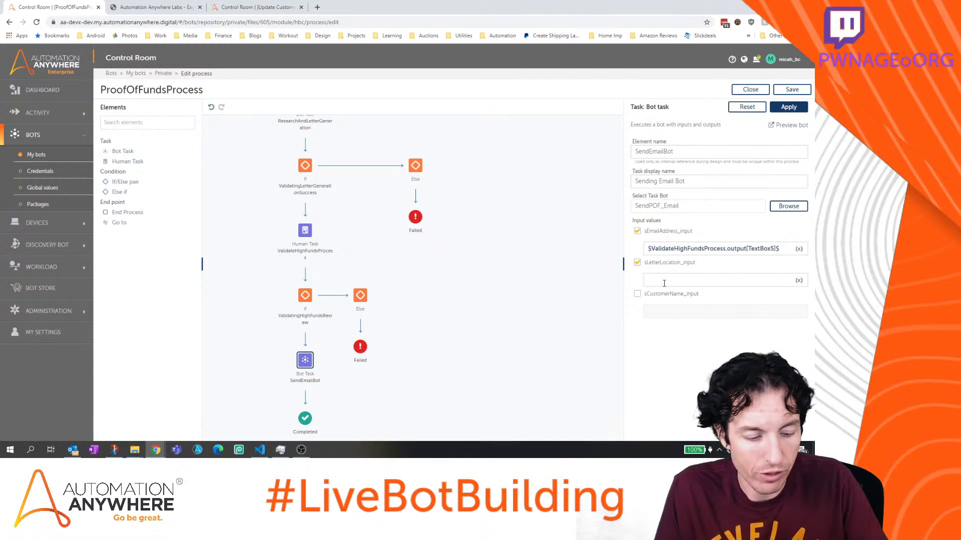
{"action": "left_click", "coordinate": [664, 283]}
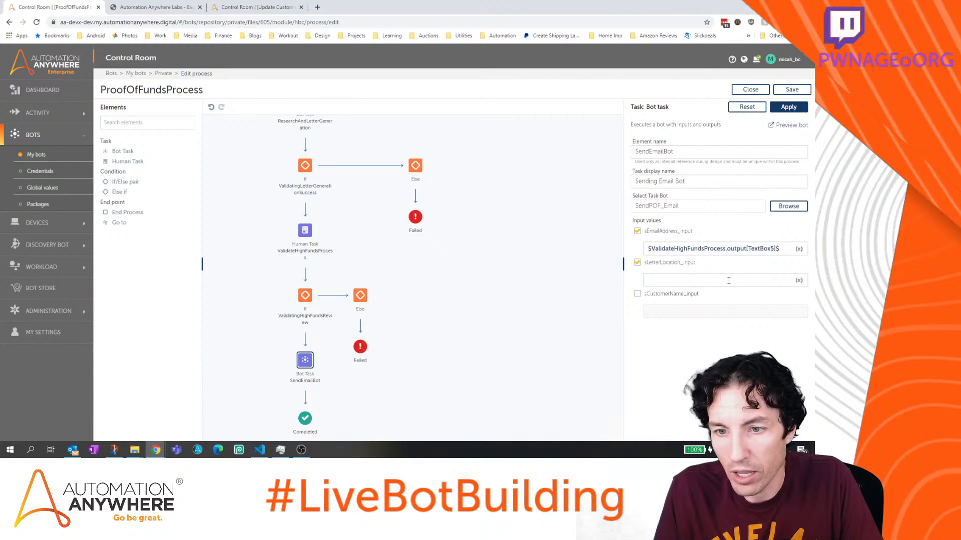
{"action": "left_click", "coordinate": [798, 281]}
{"action": "left_click", "coordinate": [436, 263]}
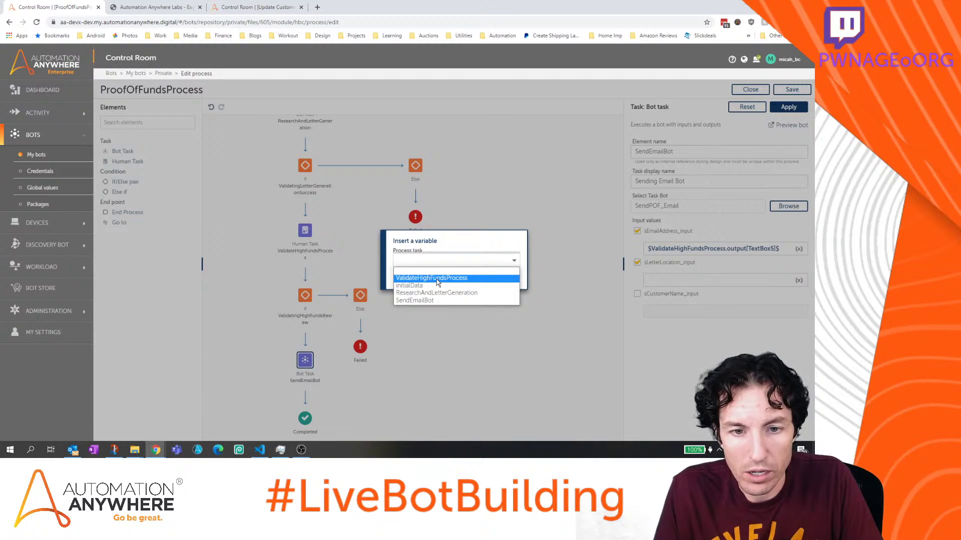
{"action": "left_click", "coordinate": [436, 279]}
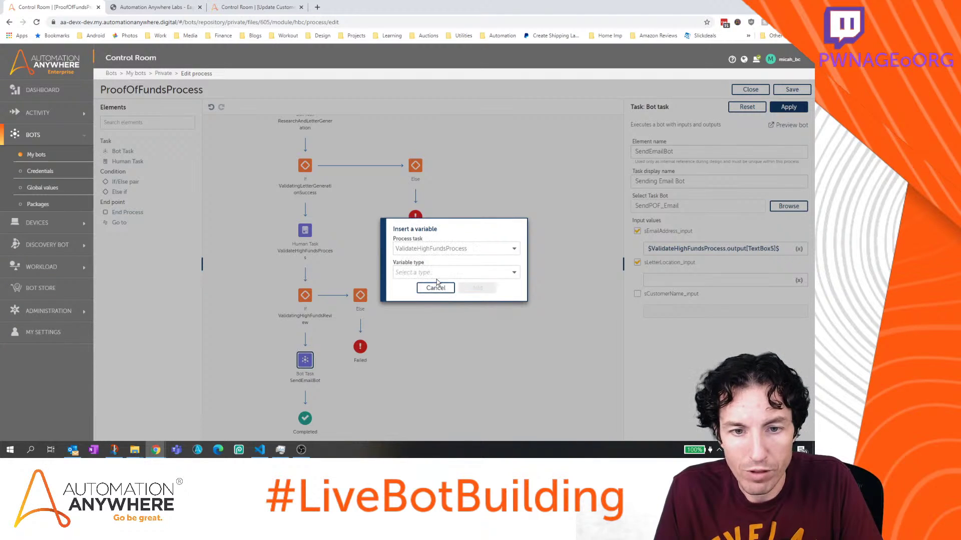
{"action": "left_click", "coordinate": [438, 272]}
{"action": "left_click", "coordinate": [449, 298]}
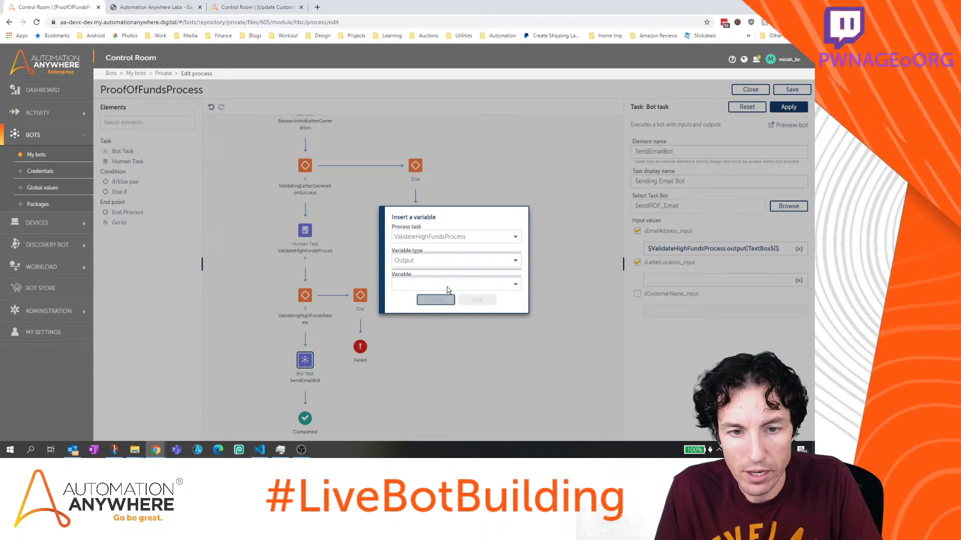
Set sLetterLocation_input to ResearchAndLetterGeneration's sGeneratedLetter_output
{"action": "left_click", "coordinate": [448, 238]}
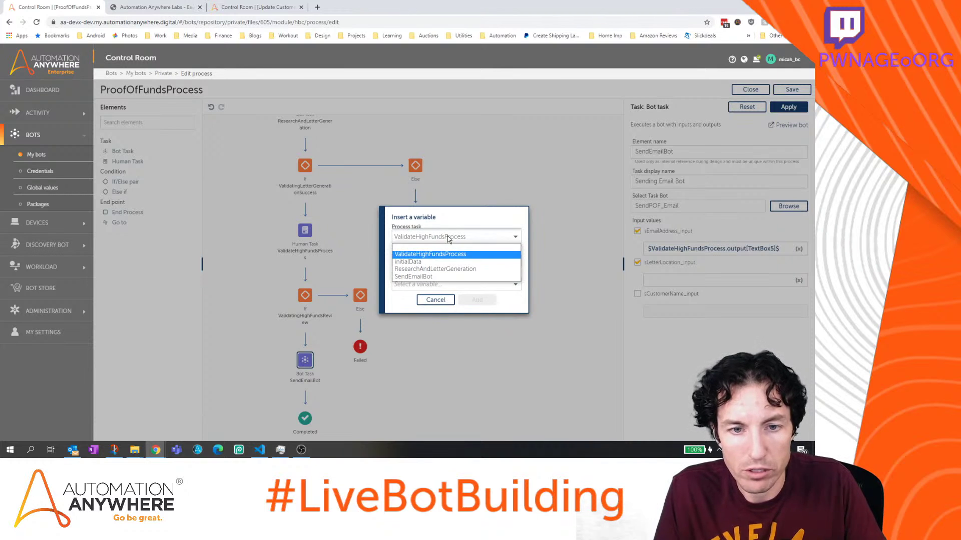
{"action": "left_click", "coordinate": [448, 269]}
{"action": "left_click", "coordinate": [447, 270]}
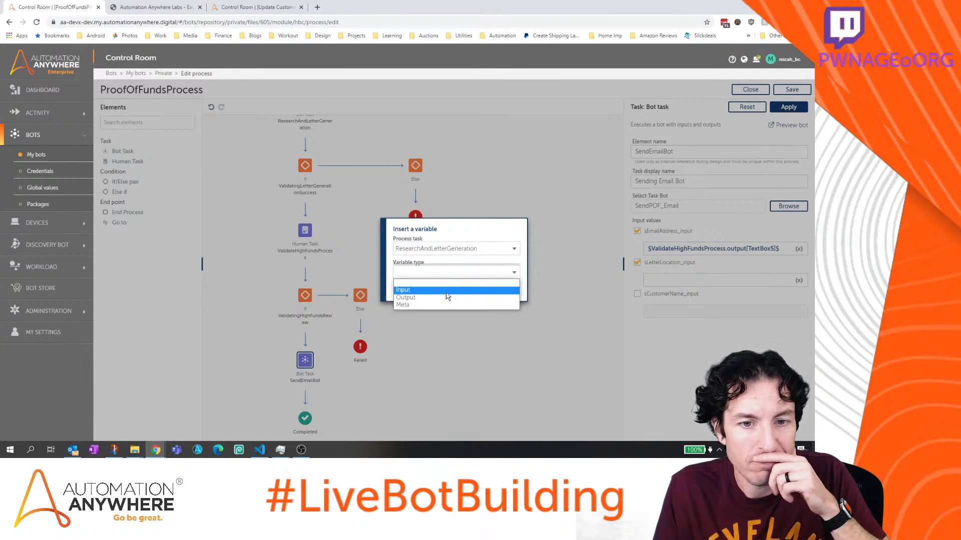
{"action": "left_click", "coordinate": [445, 296]}
{"action": "left_click", "coordinate": [446, 284]}
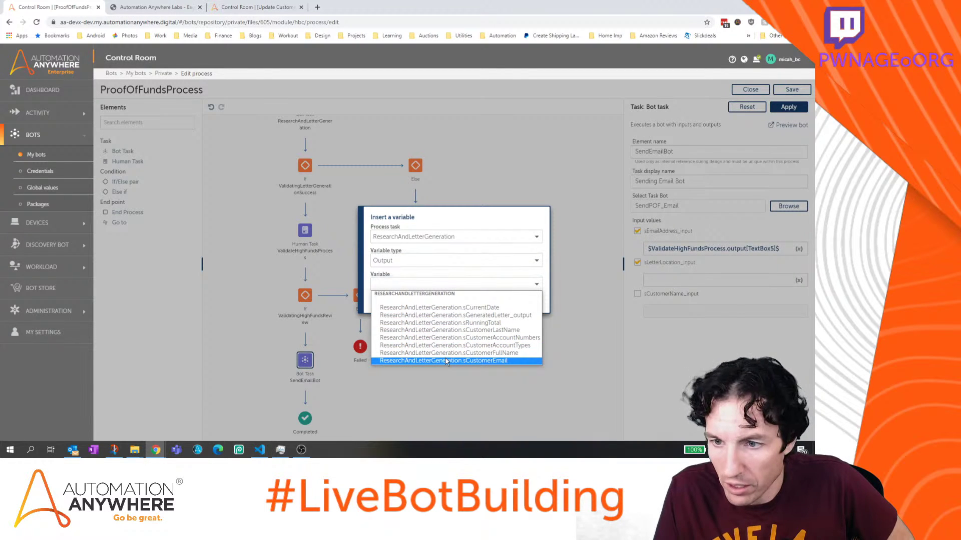
{"action": "left_click", "coordinate": [445, 315]}
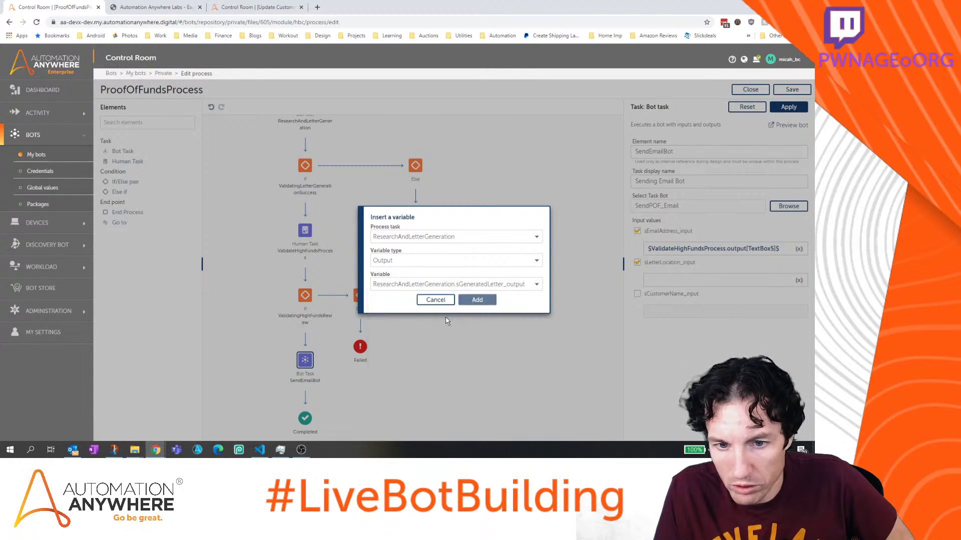
{"action": "left_click", "coordinate": [476, 300]}
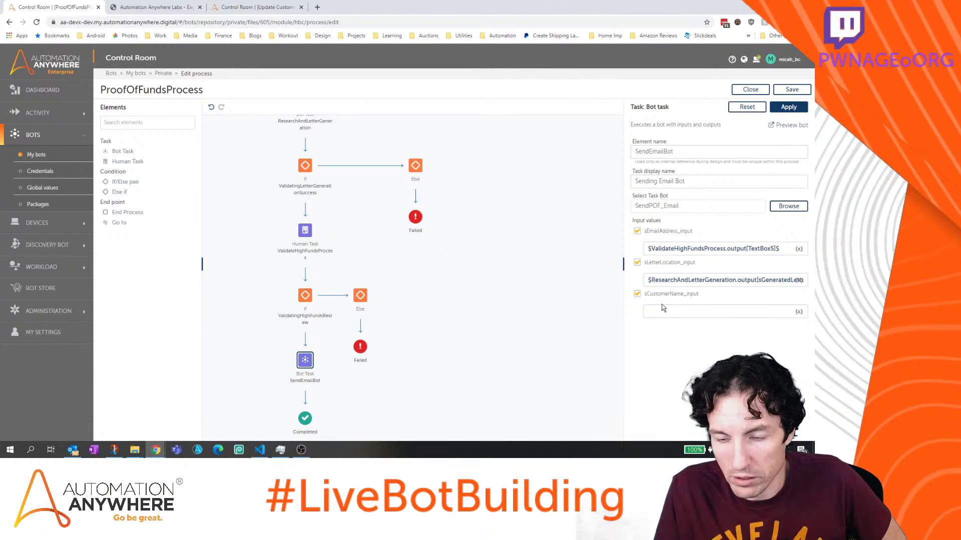
Set sCustomerName_input to $ResearchAndLetterGeneration.output[sCustomerFullName]$
{"action": "left_click", "coordinate": [662, 309]}
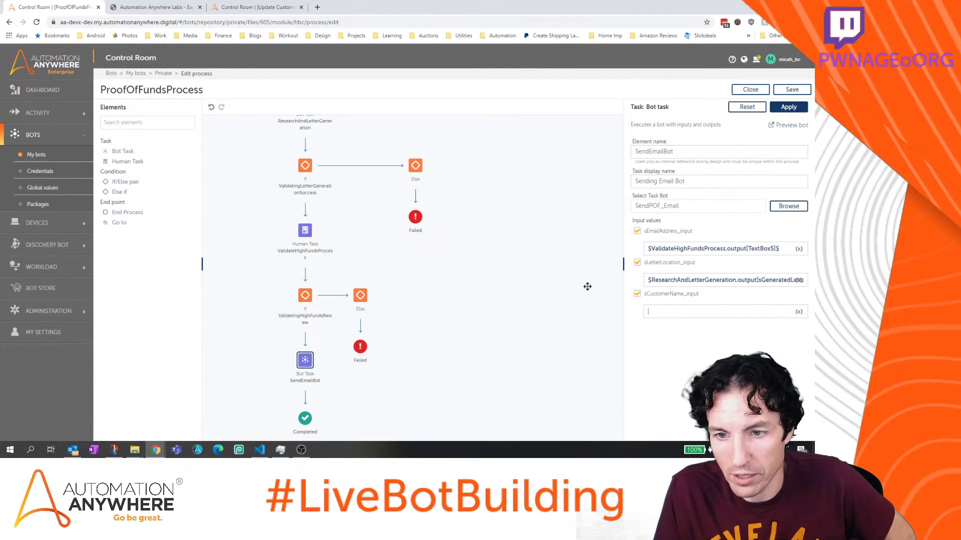
{"action": "left_click", "coordinate": [798, 311]}
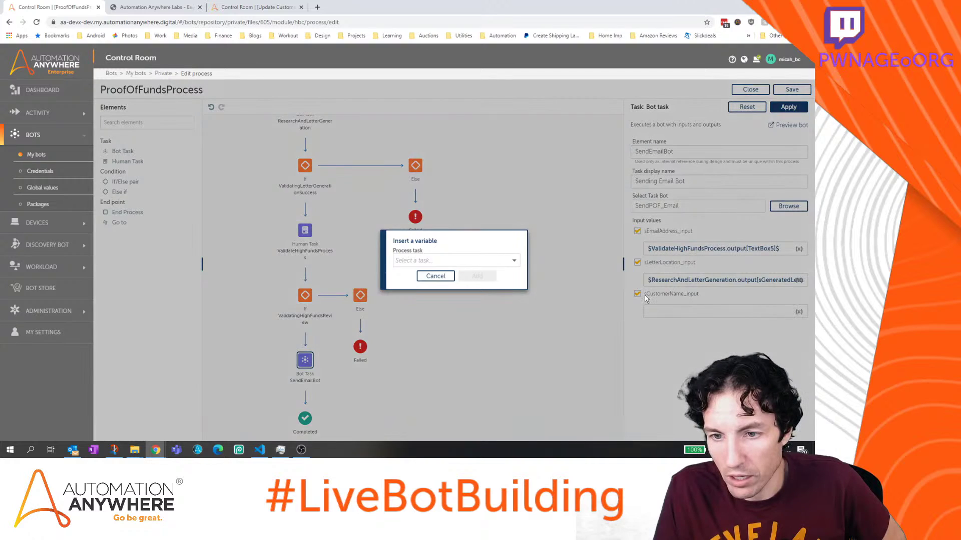
{"action": "left_click", "coordinate": [504, 265]}
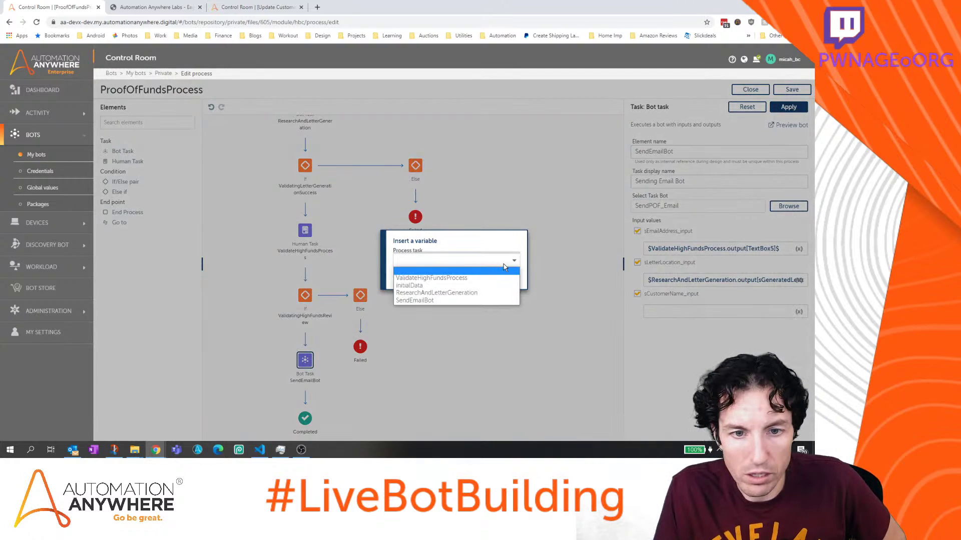
{"action": "left_click", "coordinate": [494, 293]}
{"action": "left_click", "coordinate": [467, 274]}
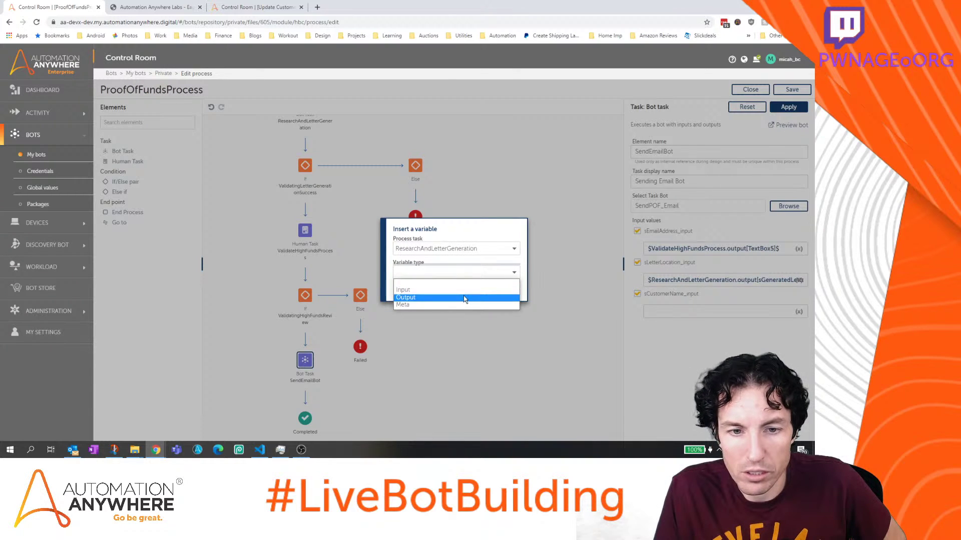
{"action": "left_click", "coordinate": [465, 299]}
{"action": "left_click", "coordinate": [461, 284]}
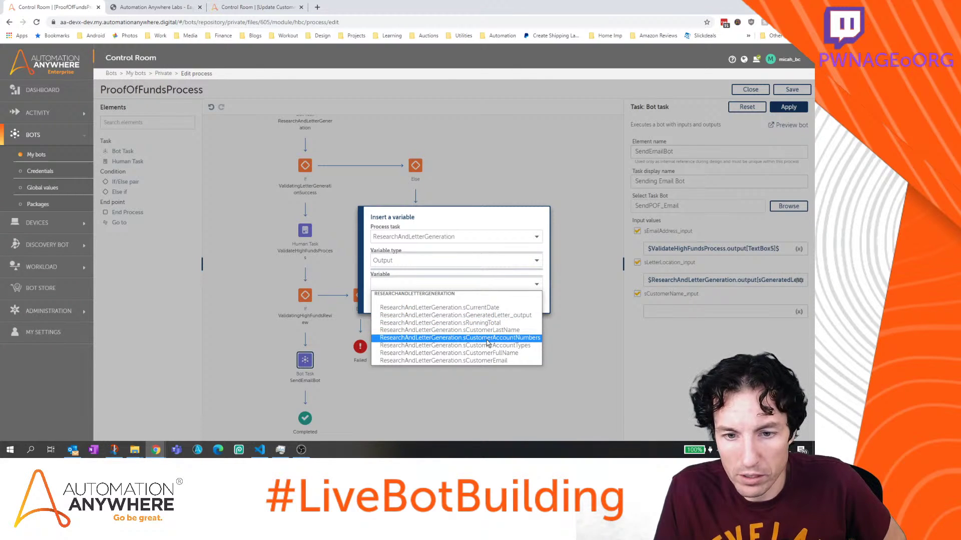
{"action": "left_click", "coordinate": [490, 354]}
{"action": "left_click", "coordinate": [474, 299]}
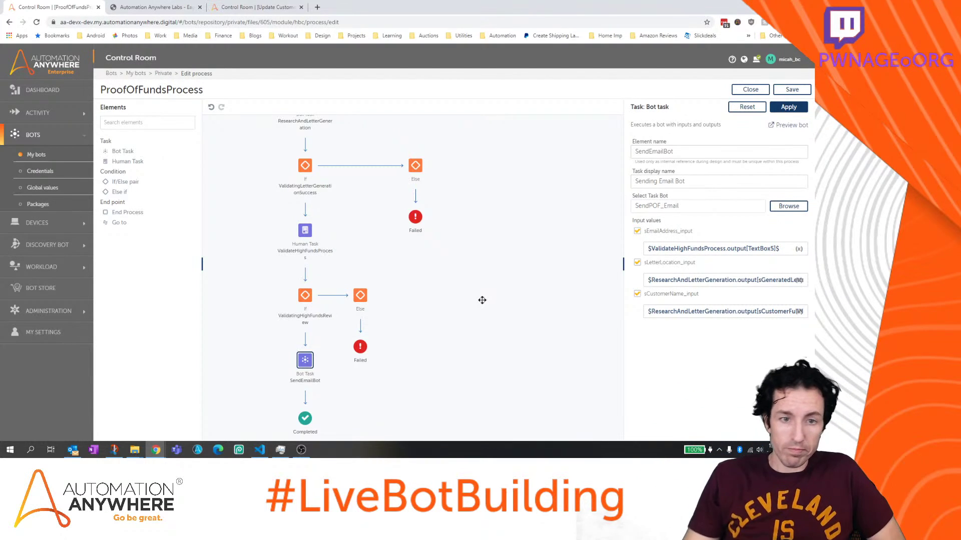
Review the letter-generation success condition and high-funds human task, then save ProofOfFundsProcess
{"action": "scroll", "coordinate": [478, 300], "scroll_direction": "up", "scroll_amount": 1}
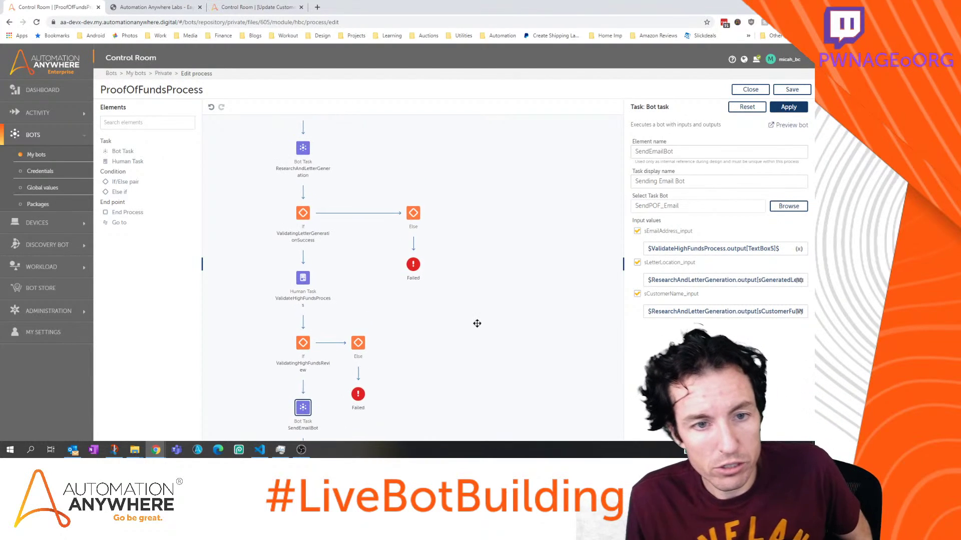
{"action": "left_click", "coordinate": [302, 219]}
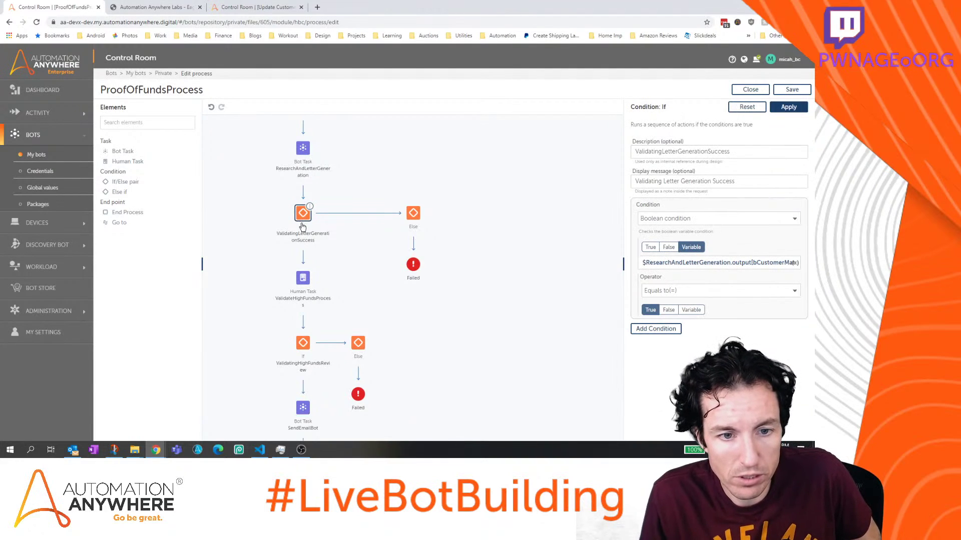
{"action": "left_click", "coordinate": [302, 280]}
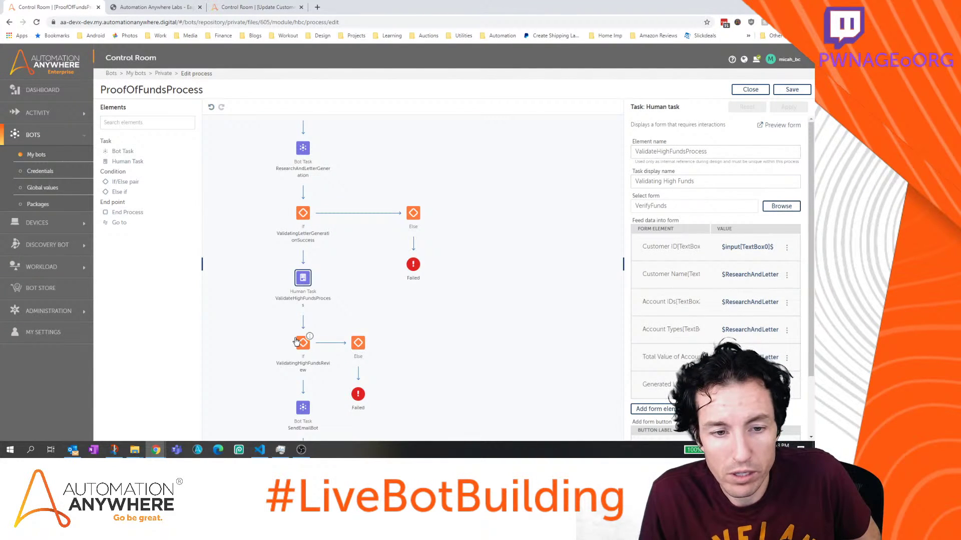
{"action": "left_click_drag", "start_coordinate": [494, 344], "coordinate": [500, 365]}
{"action": "mouse_move", "coordinate": [509, 258]}
{"action": "left_mouse_down"}
{"action": "mouse_move", "coordinate": [504, 341]}
{"action": "mouse_move", "coordinate": [525, 253]}
{"action": "left_mouse_up"}
{"action": "left_click", "coordinate": [803, 91]}
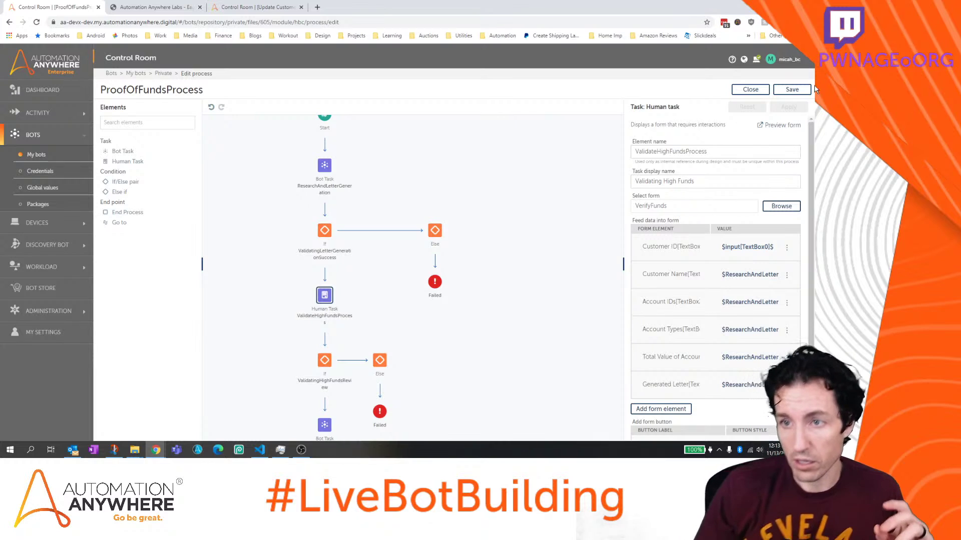
{"action": "left_click", "coordinate": [791, 89]}
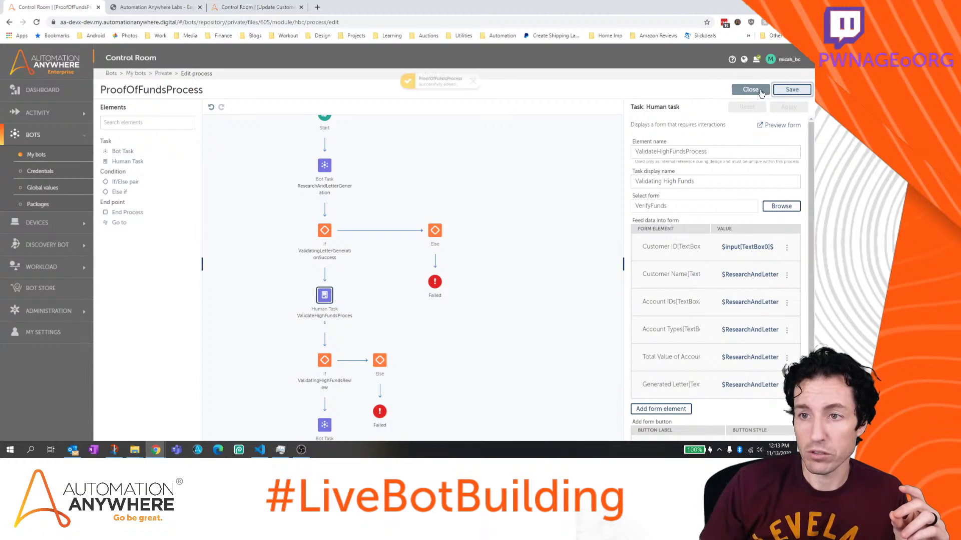
Check SendEmailBot and the end node, then close the editor to return to My bots > Private
{"action": "scroll", "coordinate": [533, 173], "scroll_direction": "up", "scroll_amount": 1}
{"action": "scroll", "coordinate": [532, 146], "scroll_direction": "down", "scroll_amount": 1}
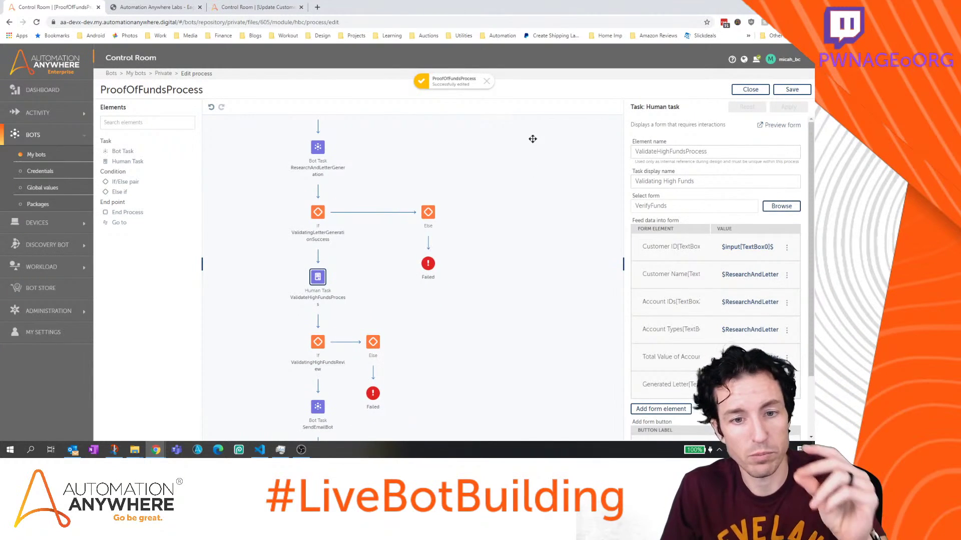
{"action": "scroll", "coordinate": [411, 200], "scroll_direction": "up", "scroll_amount": 1}
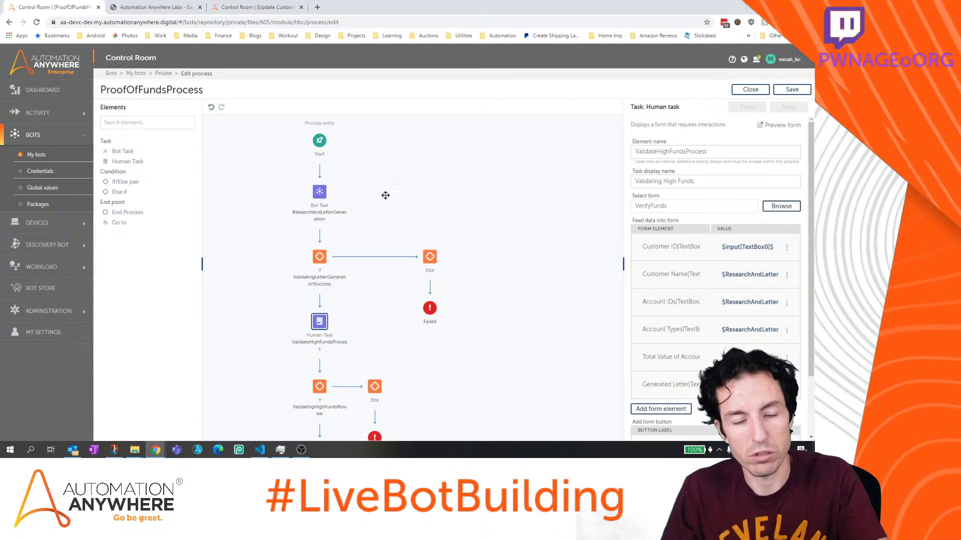
{"action": "left_click_drag", "start_coordinate": [501, 199], "coordinate": [497, 128]}
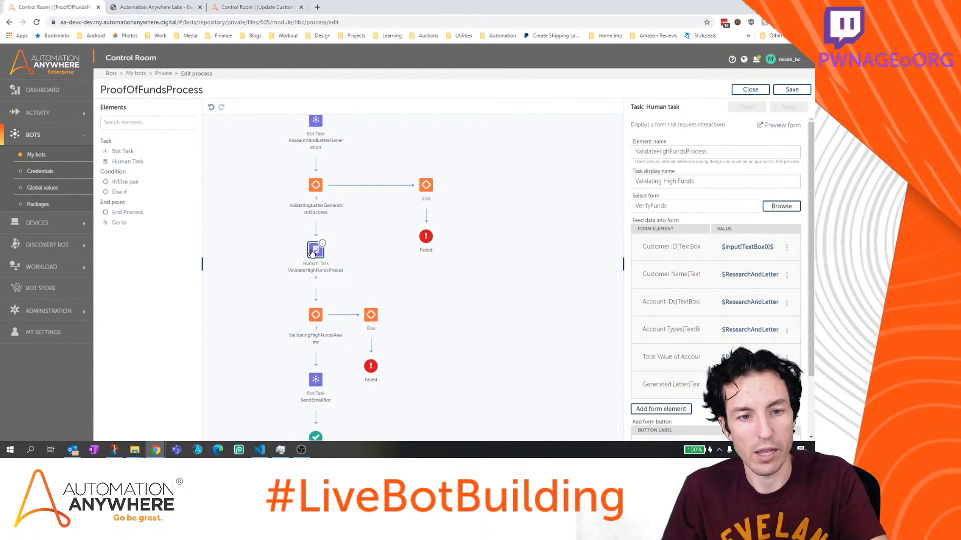
{"action": "scroll", "coordinate": [422, 336], "scroll_direction": "down", "scroll_amount": 2}
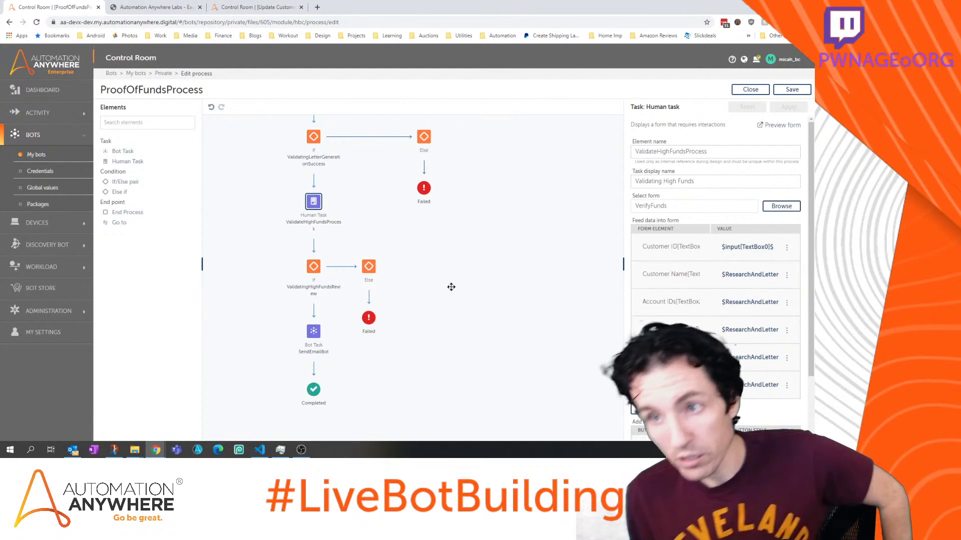
{"action": "left_click", "coordinate": [761, 89]}
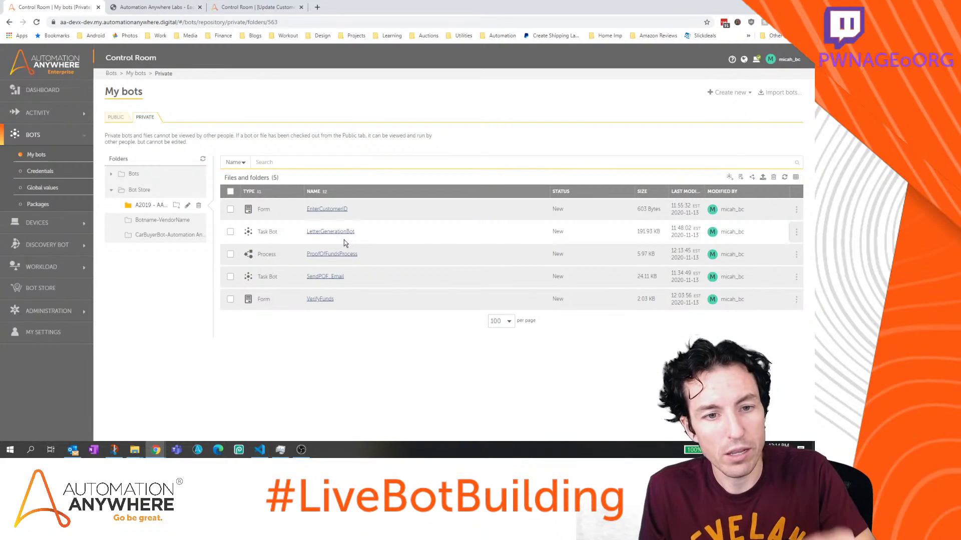
{"action": "left_click", "coordinate": [343, 238]}
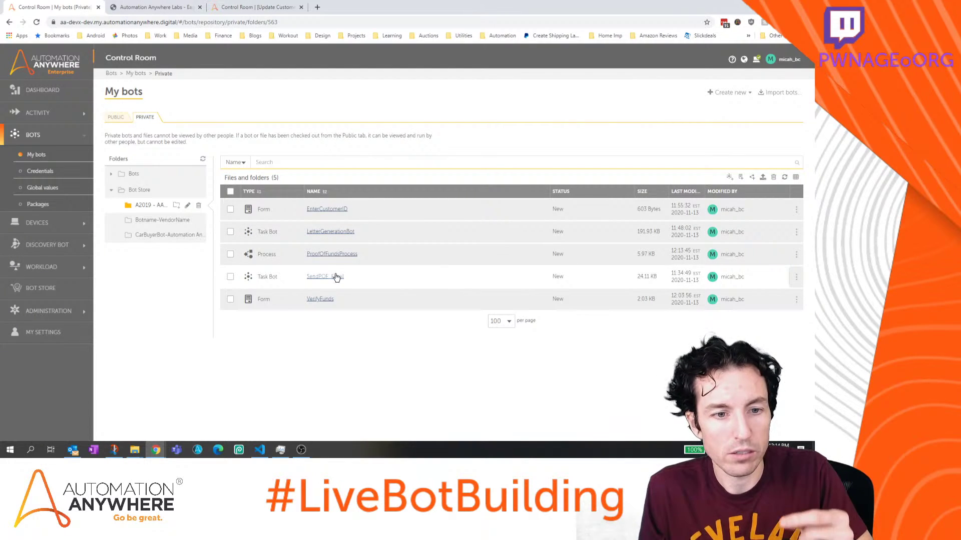